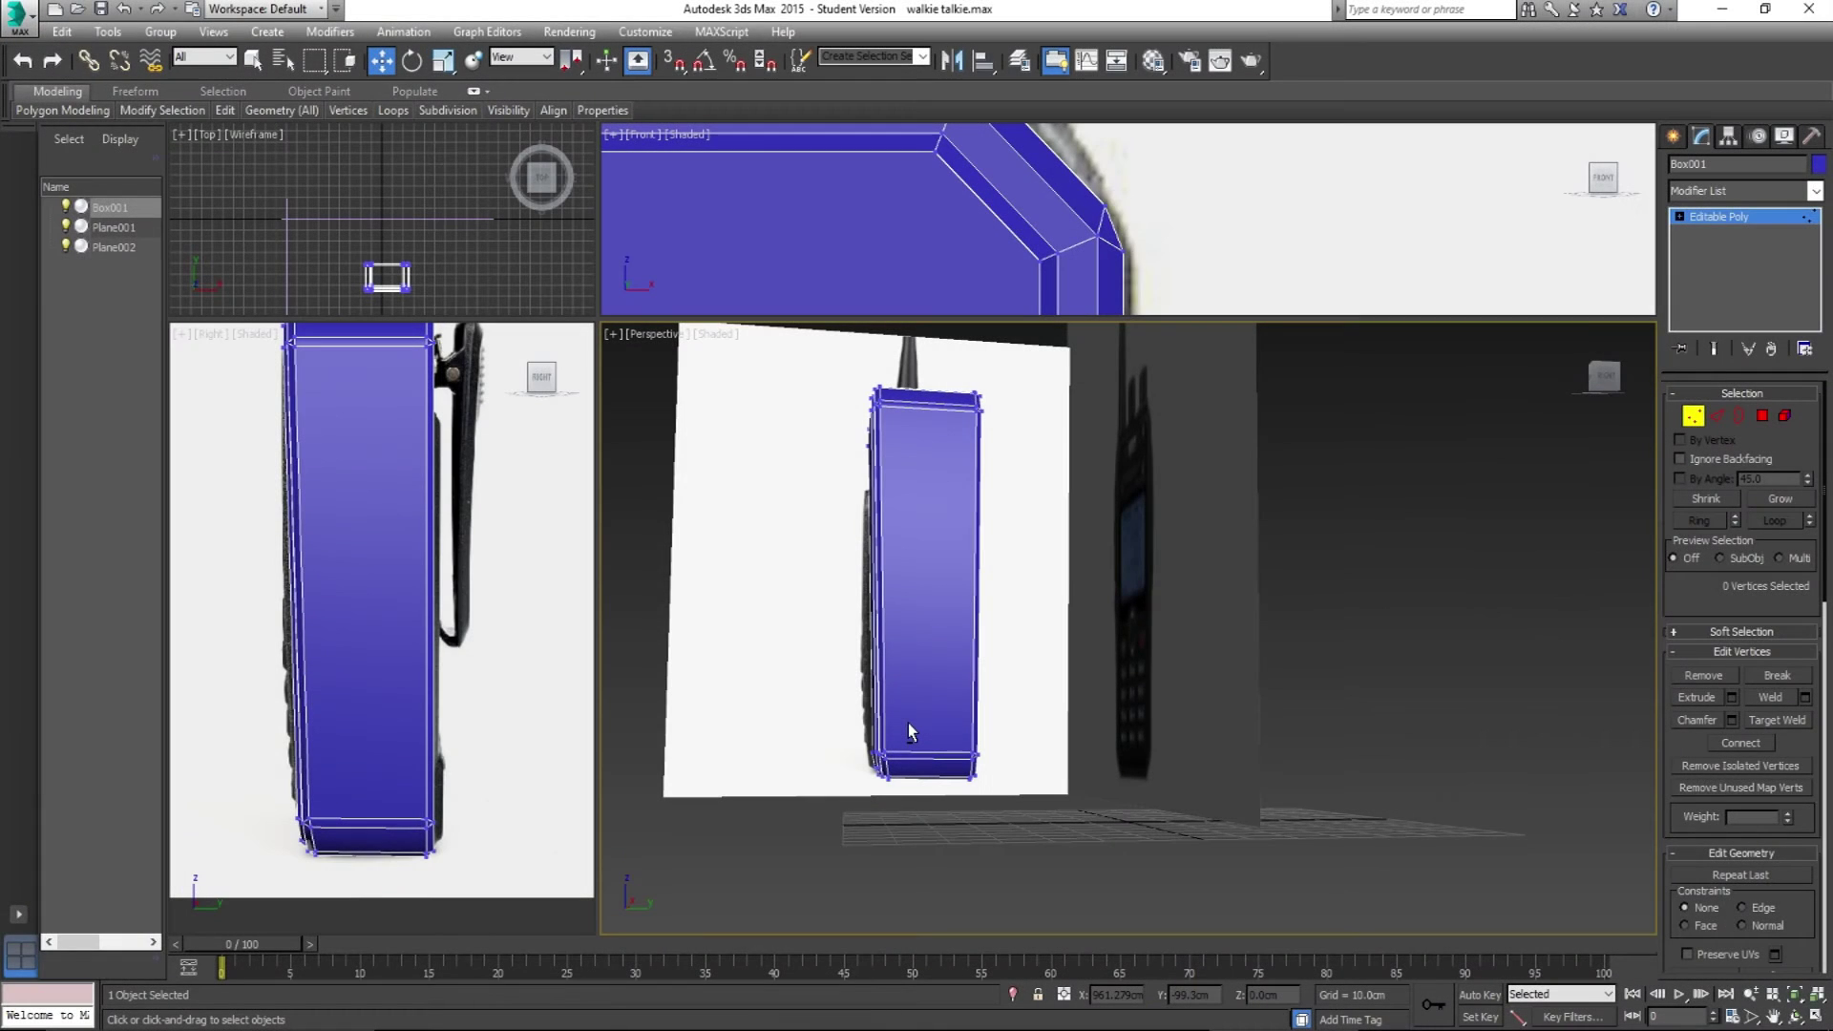
Step: Select the twelve vertical edges running around the walkie-talkie body at edge level
middle_click_drag(909, 732, 1010, 615, "alt")
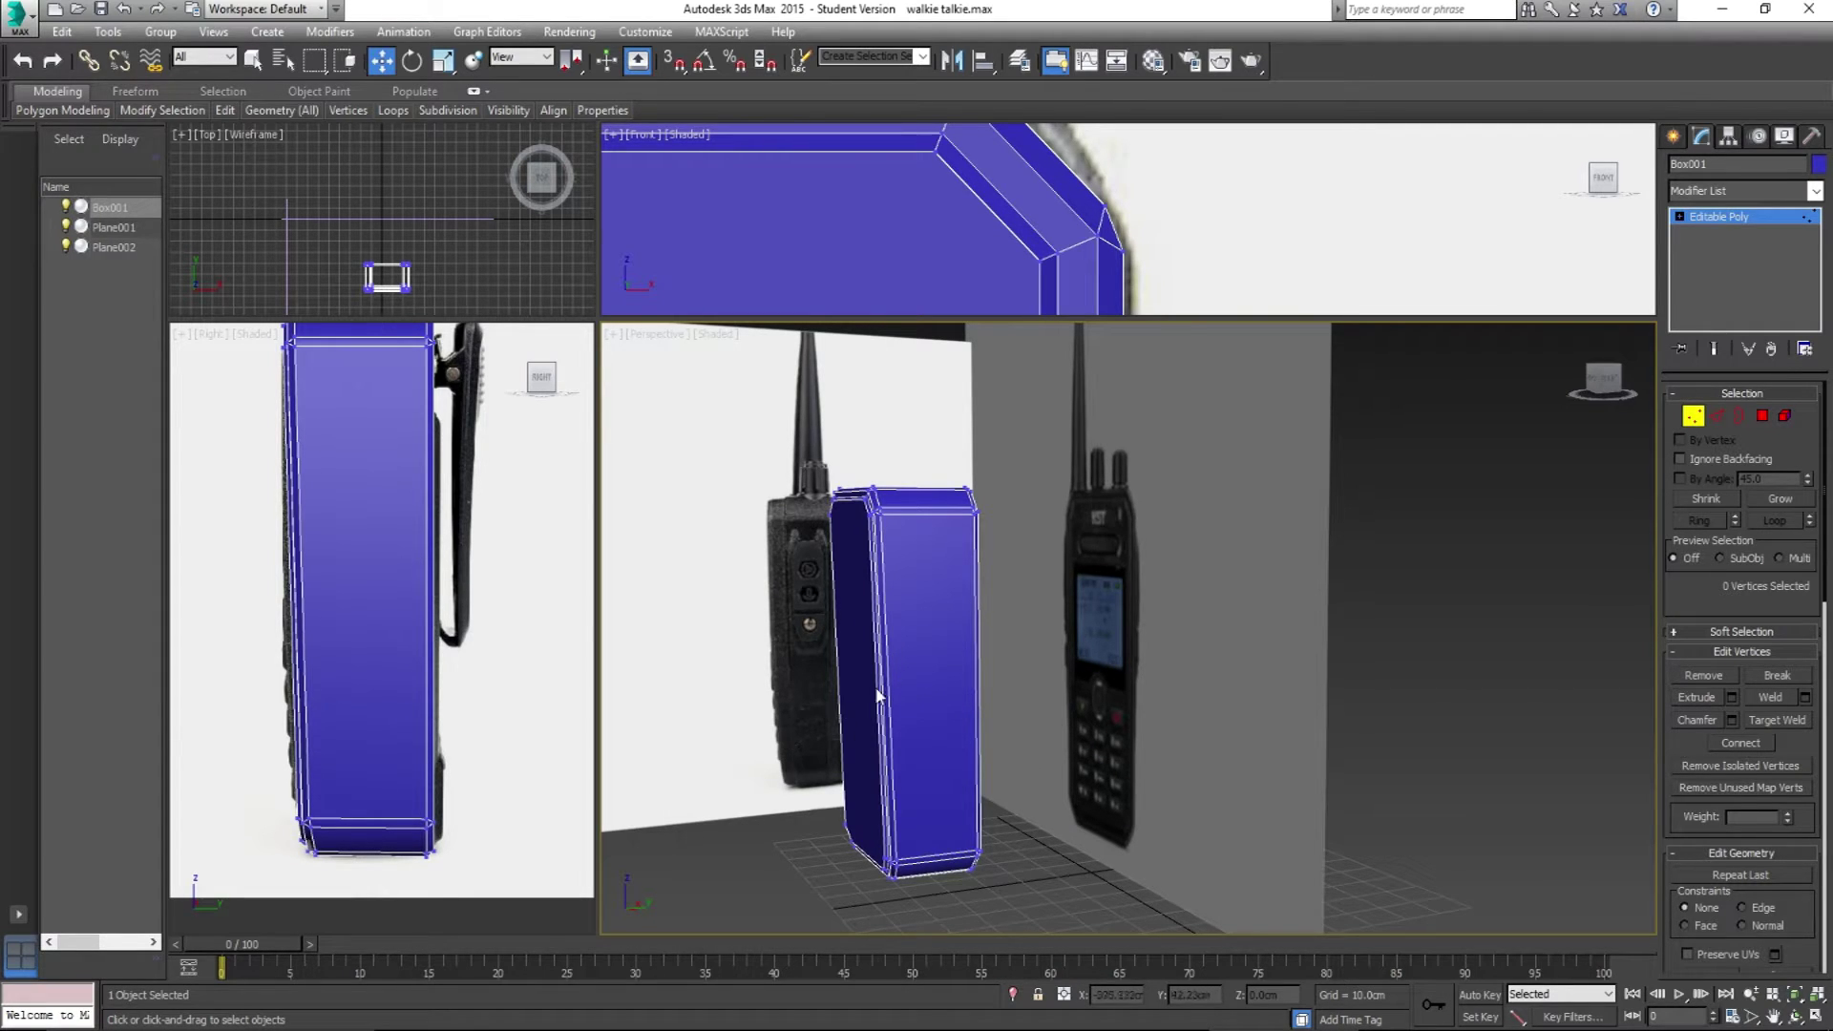
left_click(1716, 417)
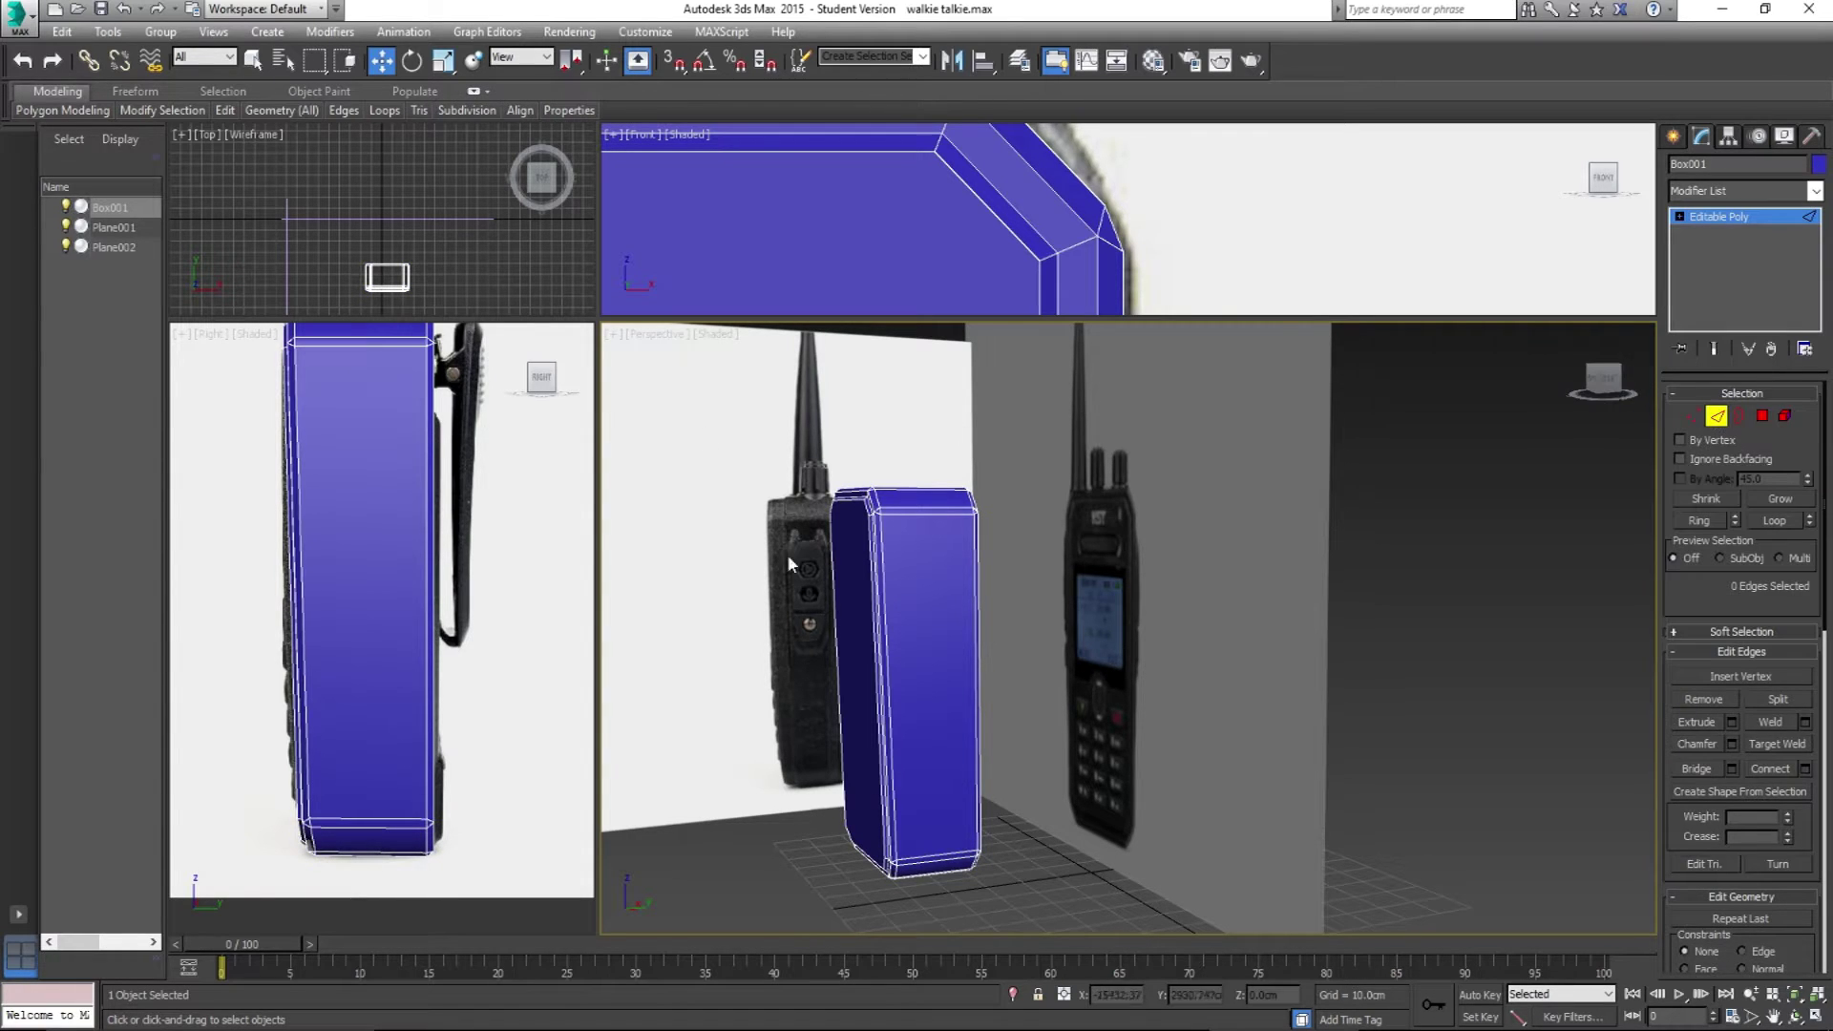
left_click_drag(1222, 727, 1218, 731)
left_click_drag(721, 595, 1050, 699)
left_click(741, 573)
left_click_drag(1067, 865, 1069, 866)
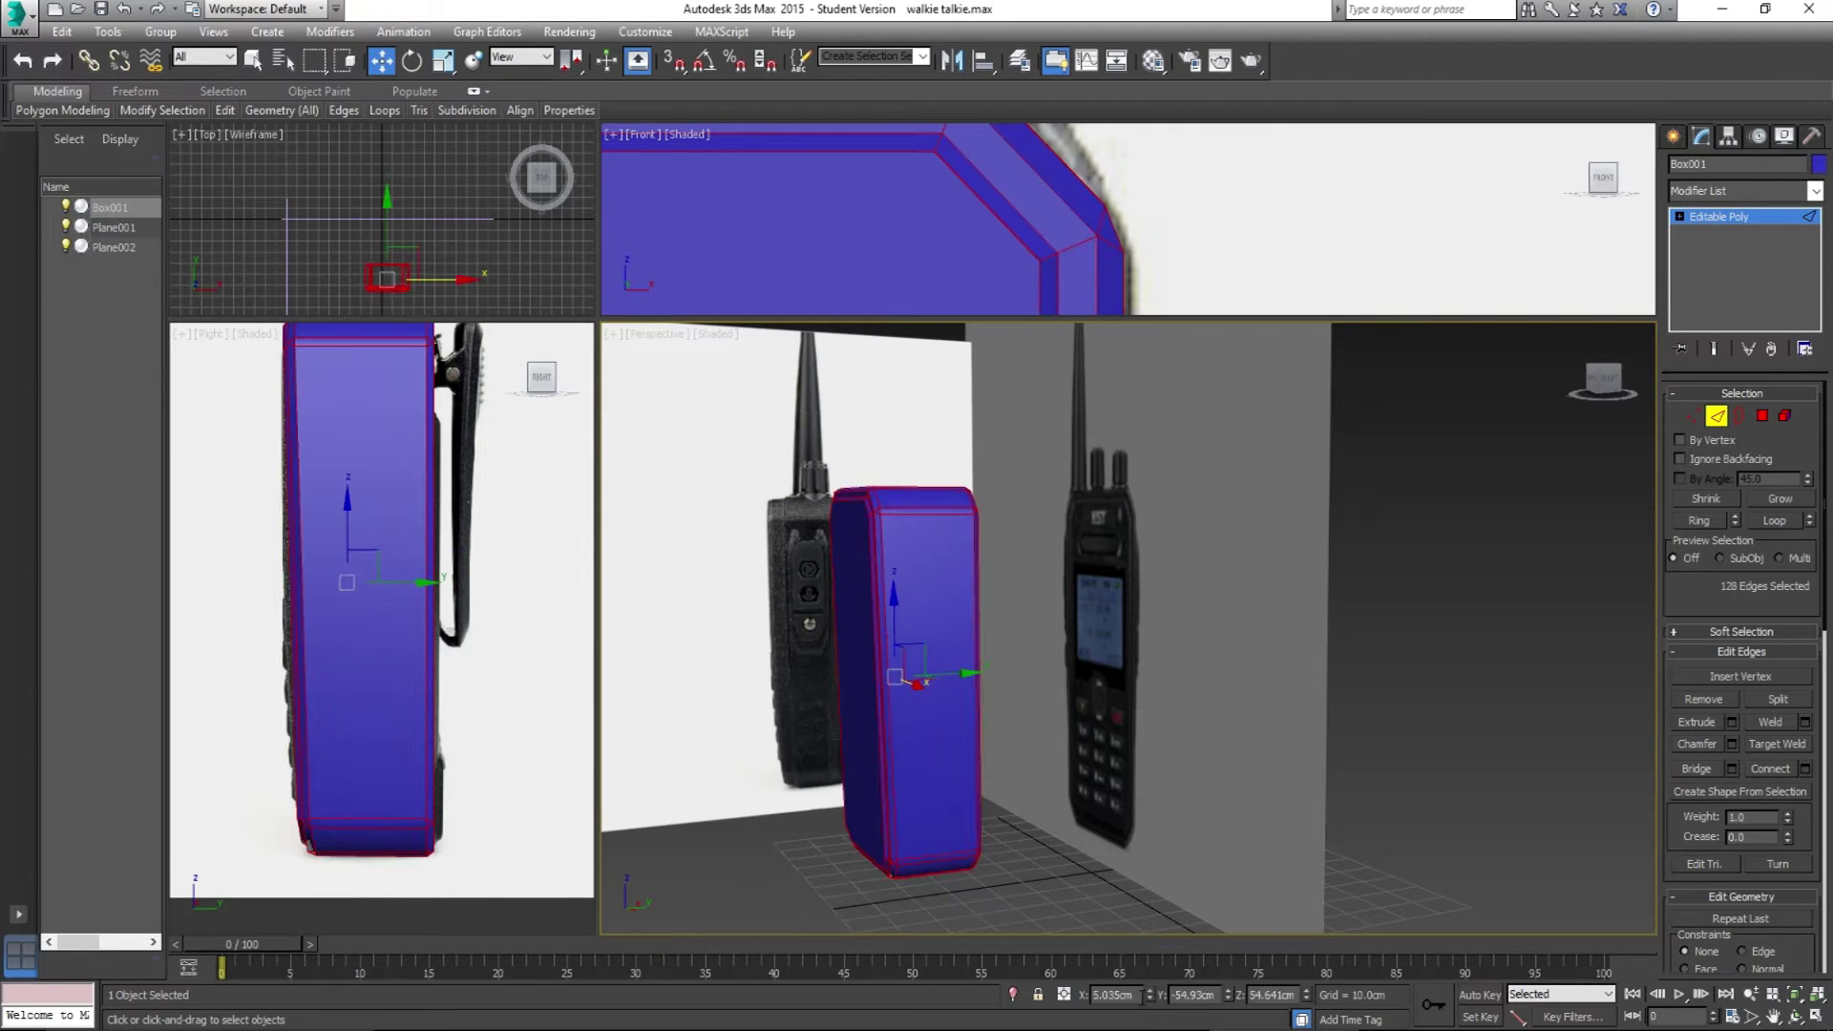
left_click(790, 655)
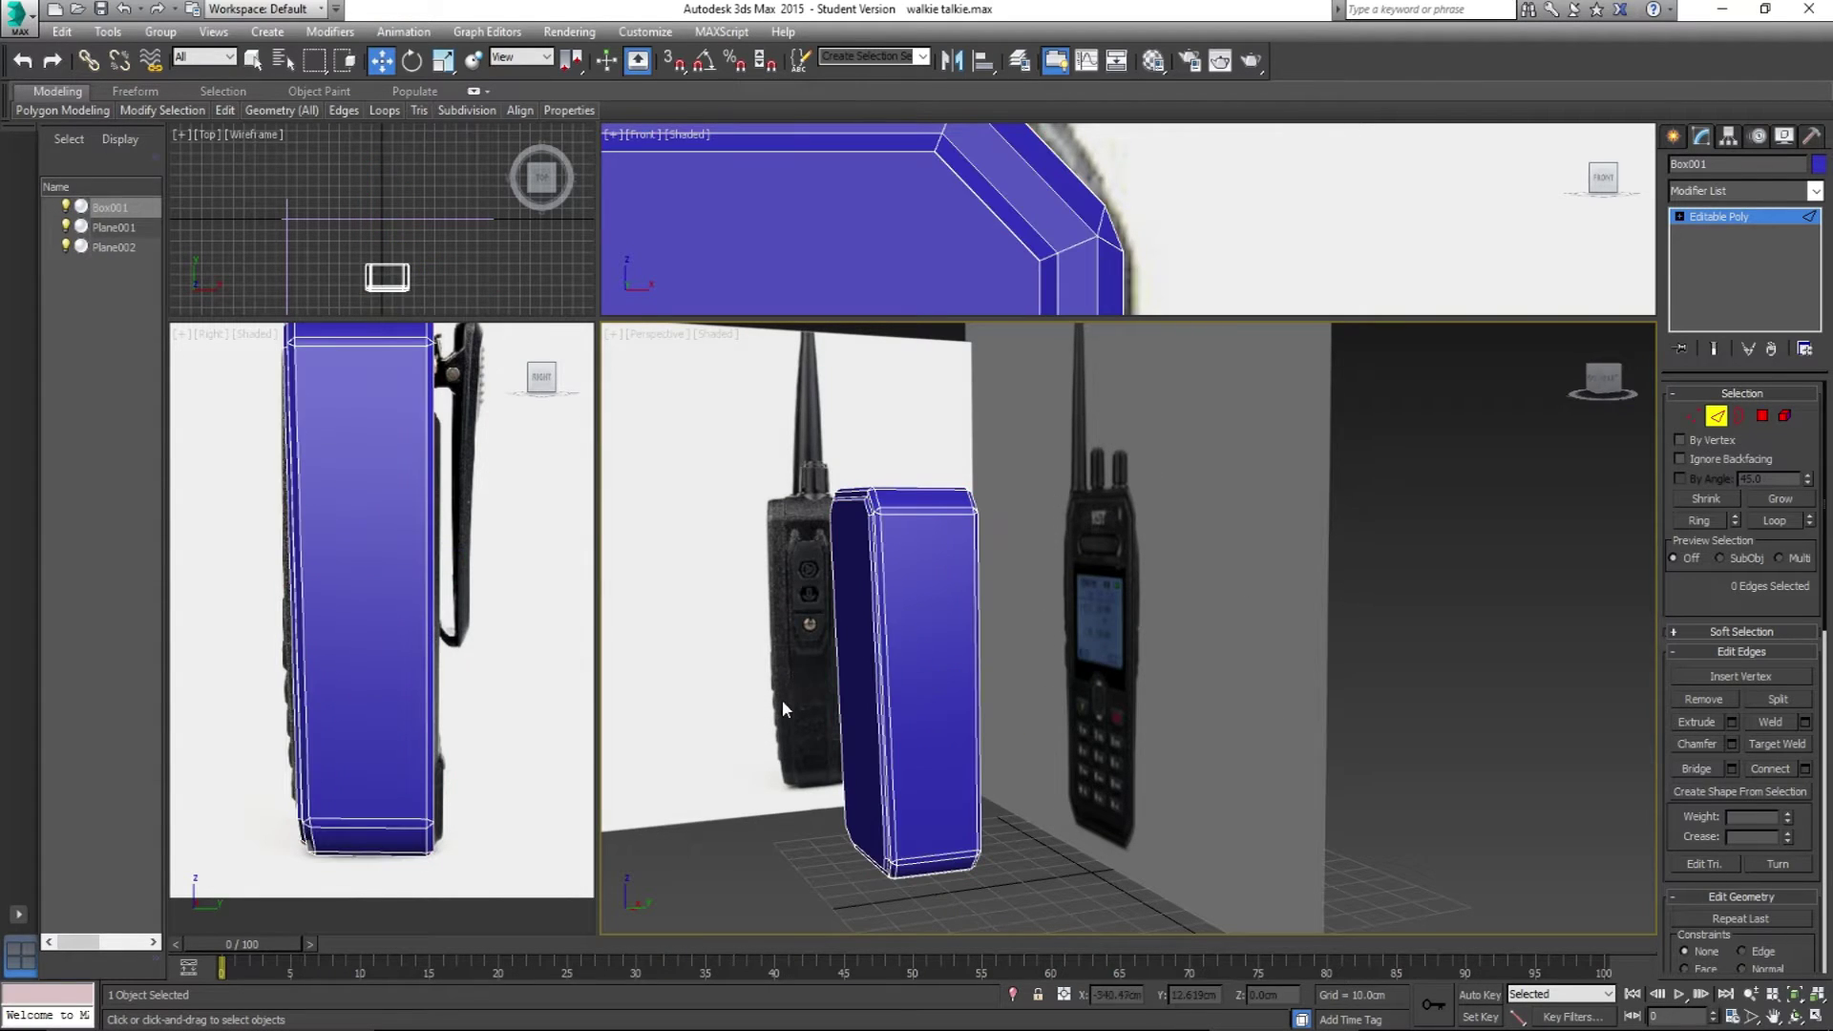
left_click_drag(775, 634, 689, 674)
left_click_drag(1193, 685, 1193, 685)
right_click(199, 572)
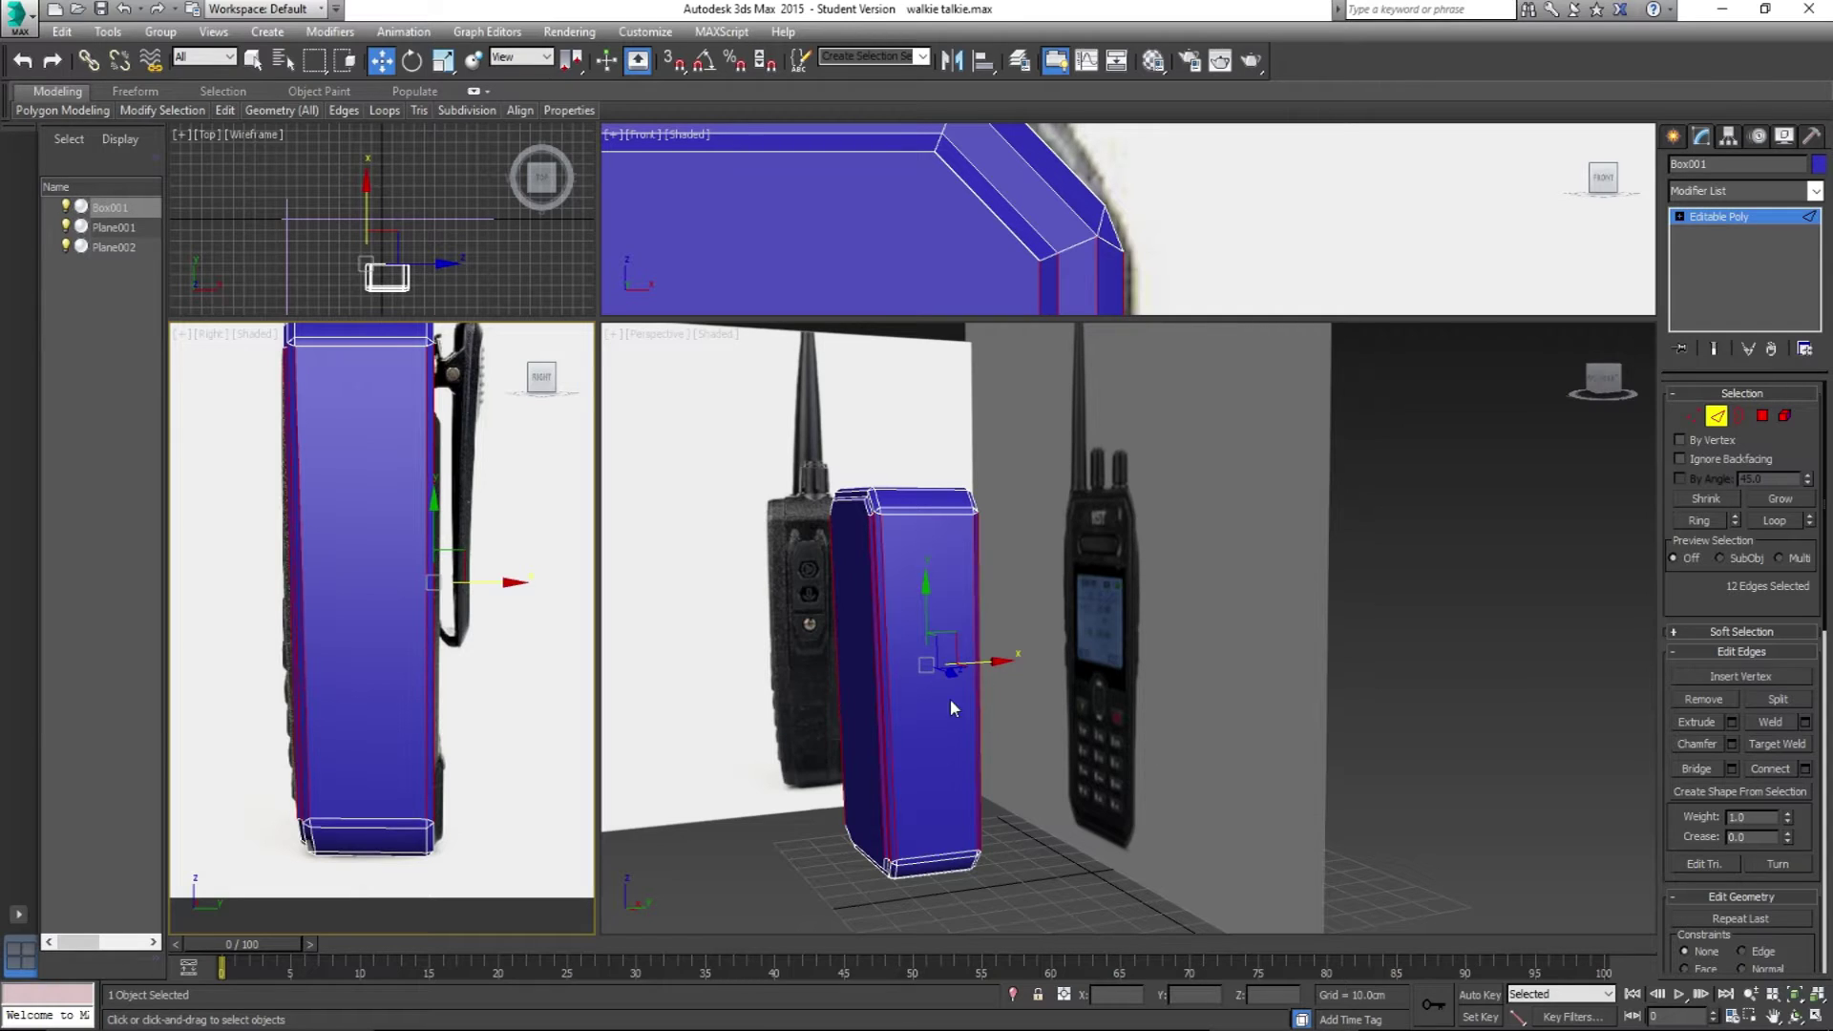
Step: Connect the selected vertical edges with 3 segments, pinch 0 and slide 0
scroll(1412, 699, "up", 3)
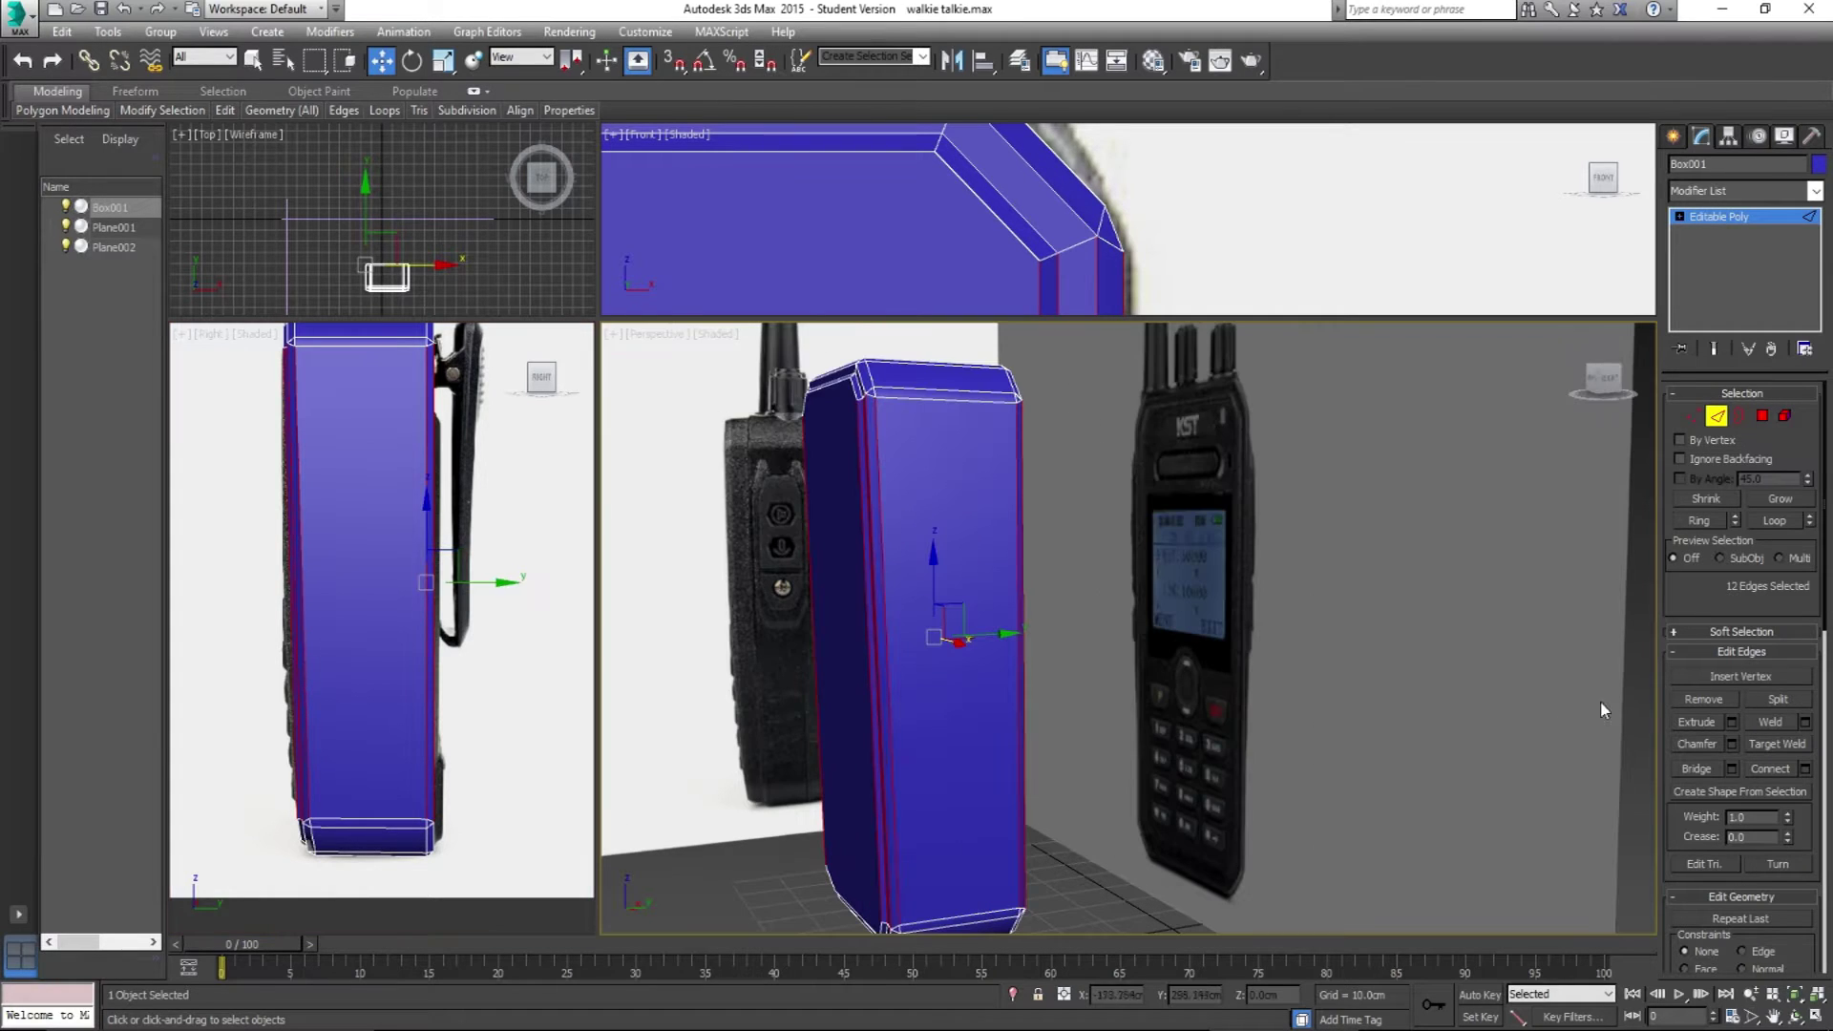
left_click(1805, 770)
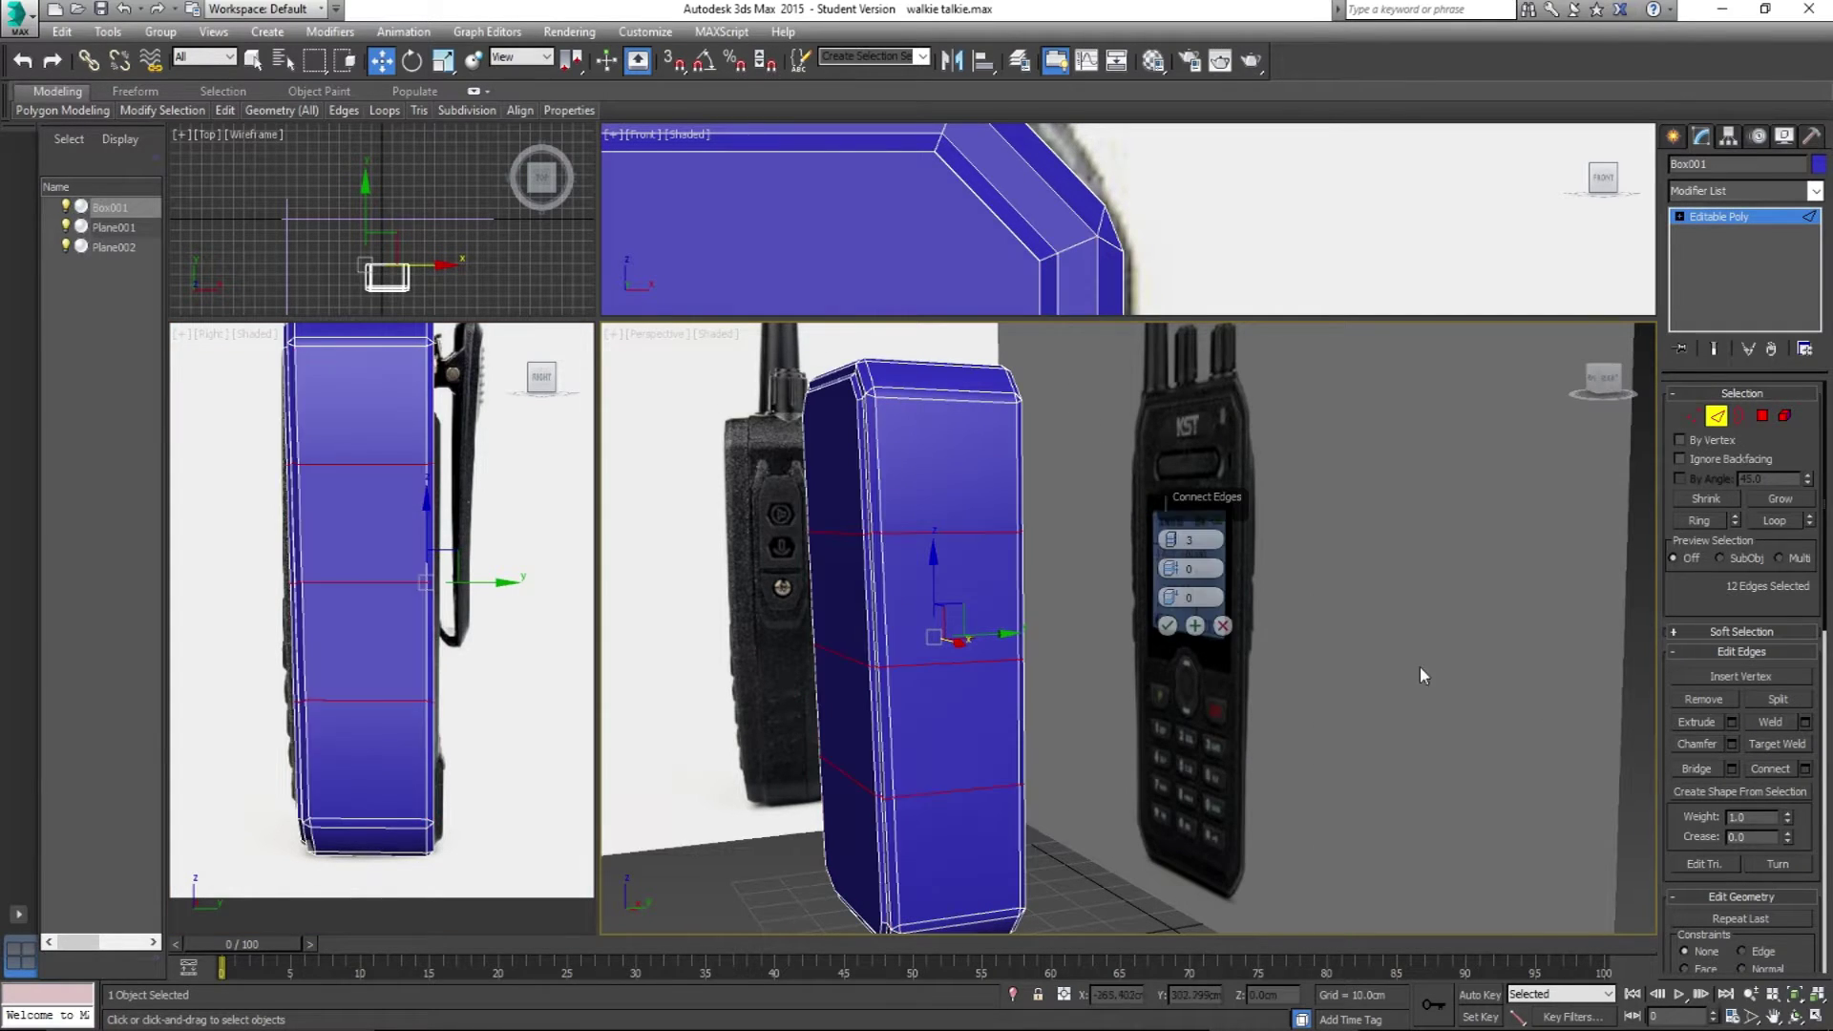
left_click_drag(1173, 541, 1125, 474)
double_click(1179, 577)
type("0")
key("Return")
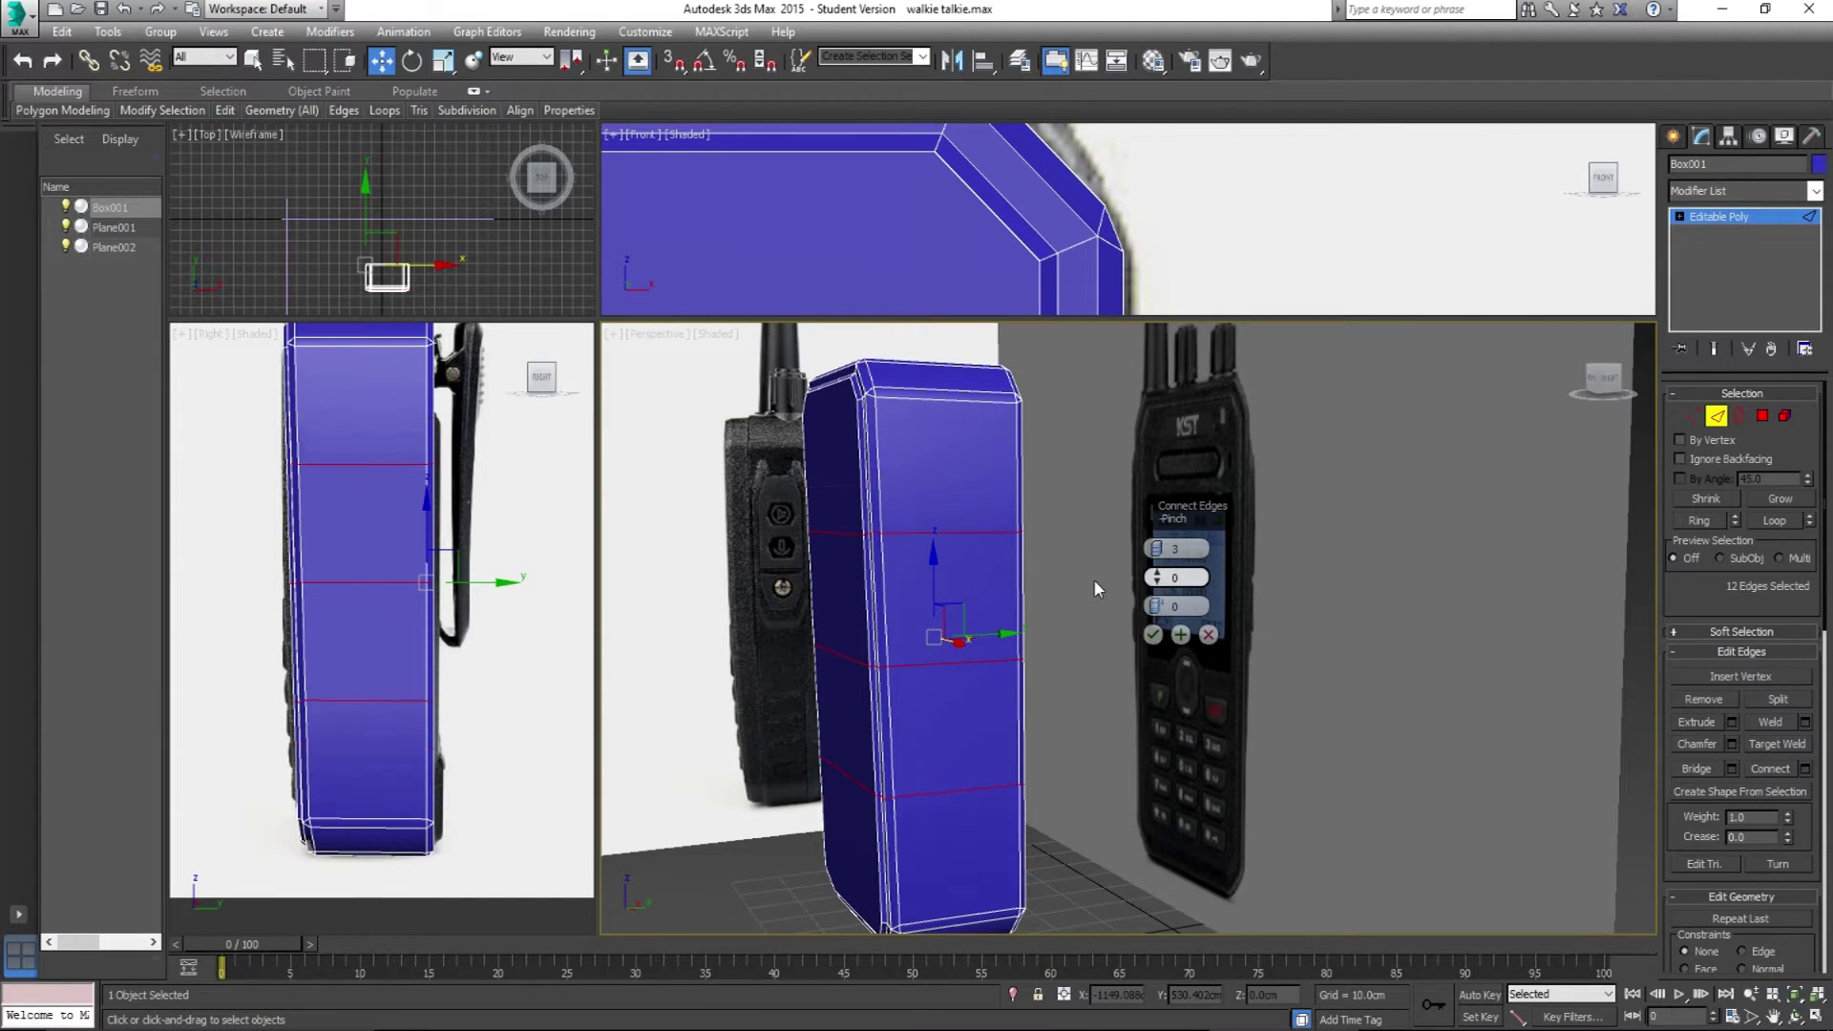
mouse_move(1155, 609)
left_mouse_down()
mouse_move(1141, 456)
mouse_move(1150, 615)
left_mouse_up()
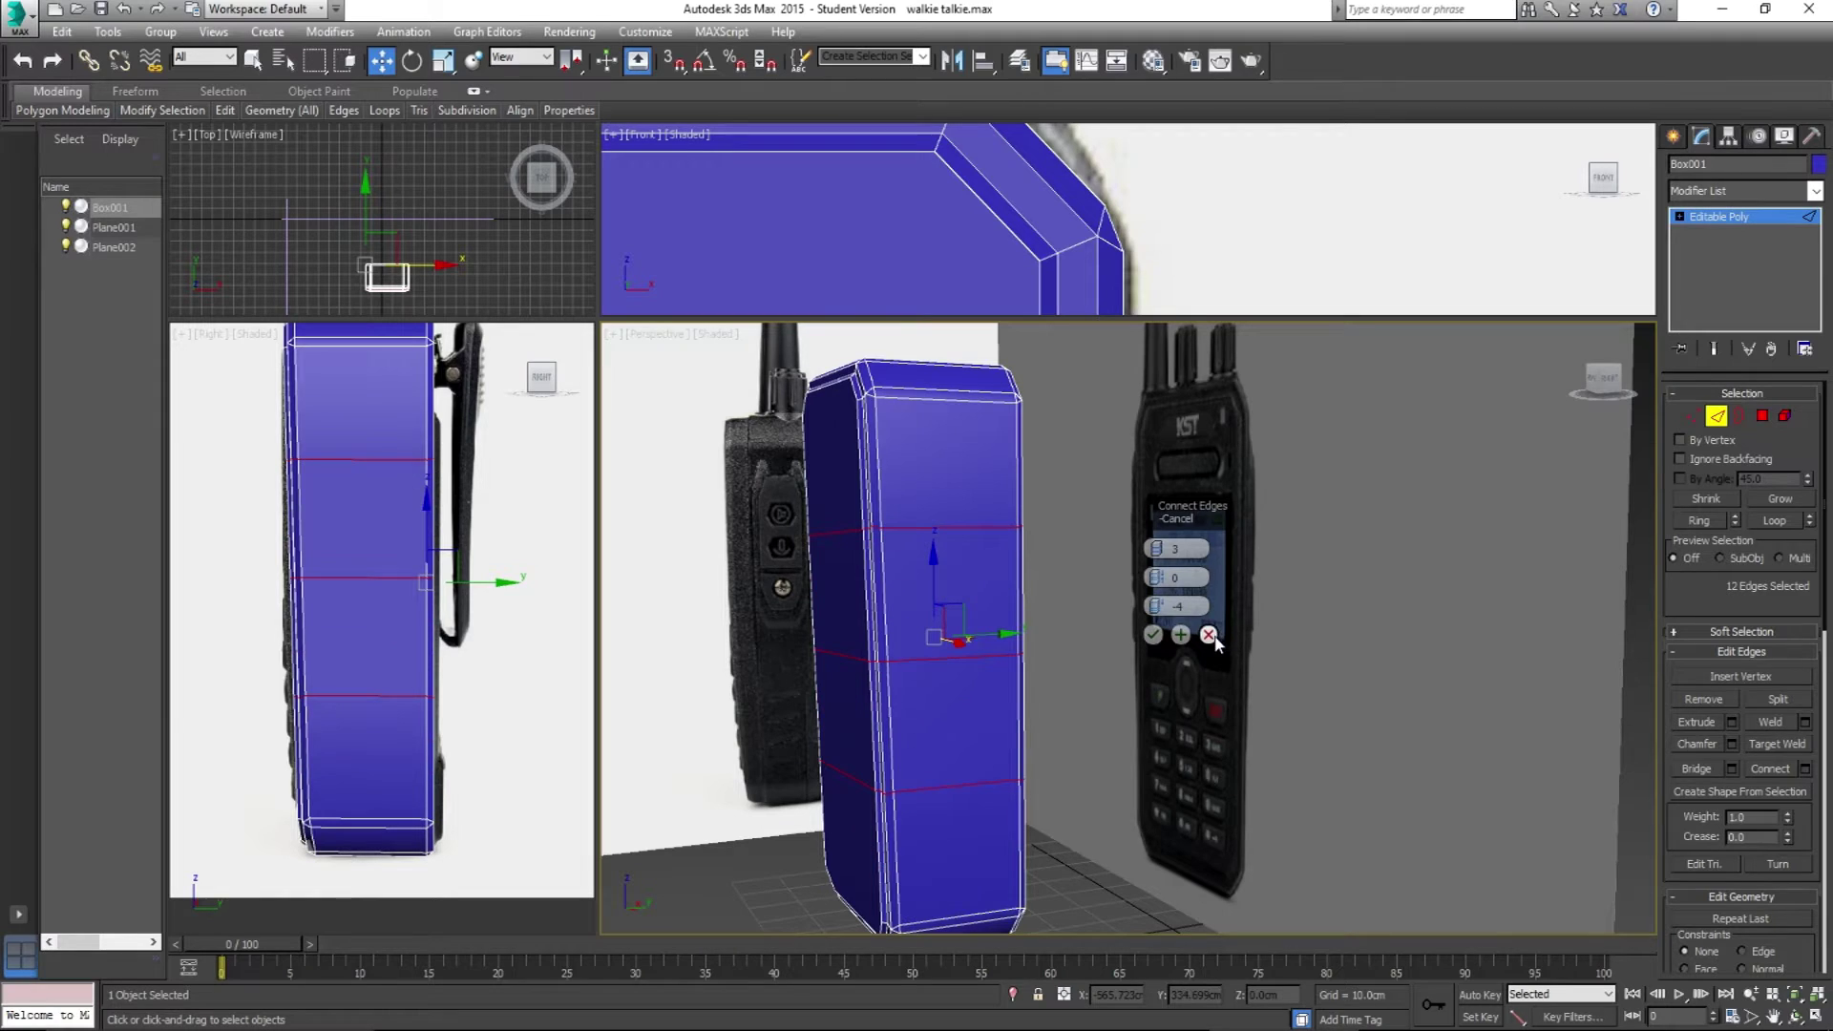
key("Return")
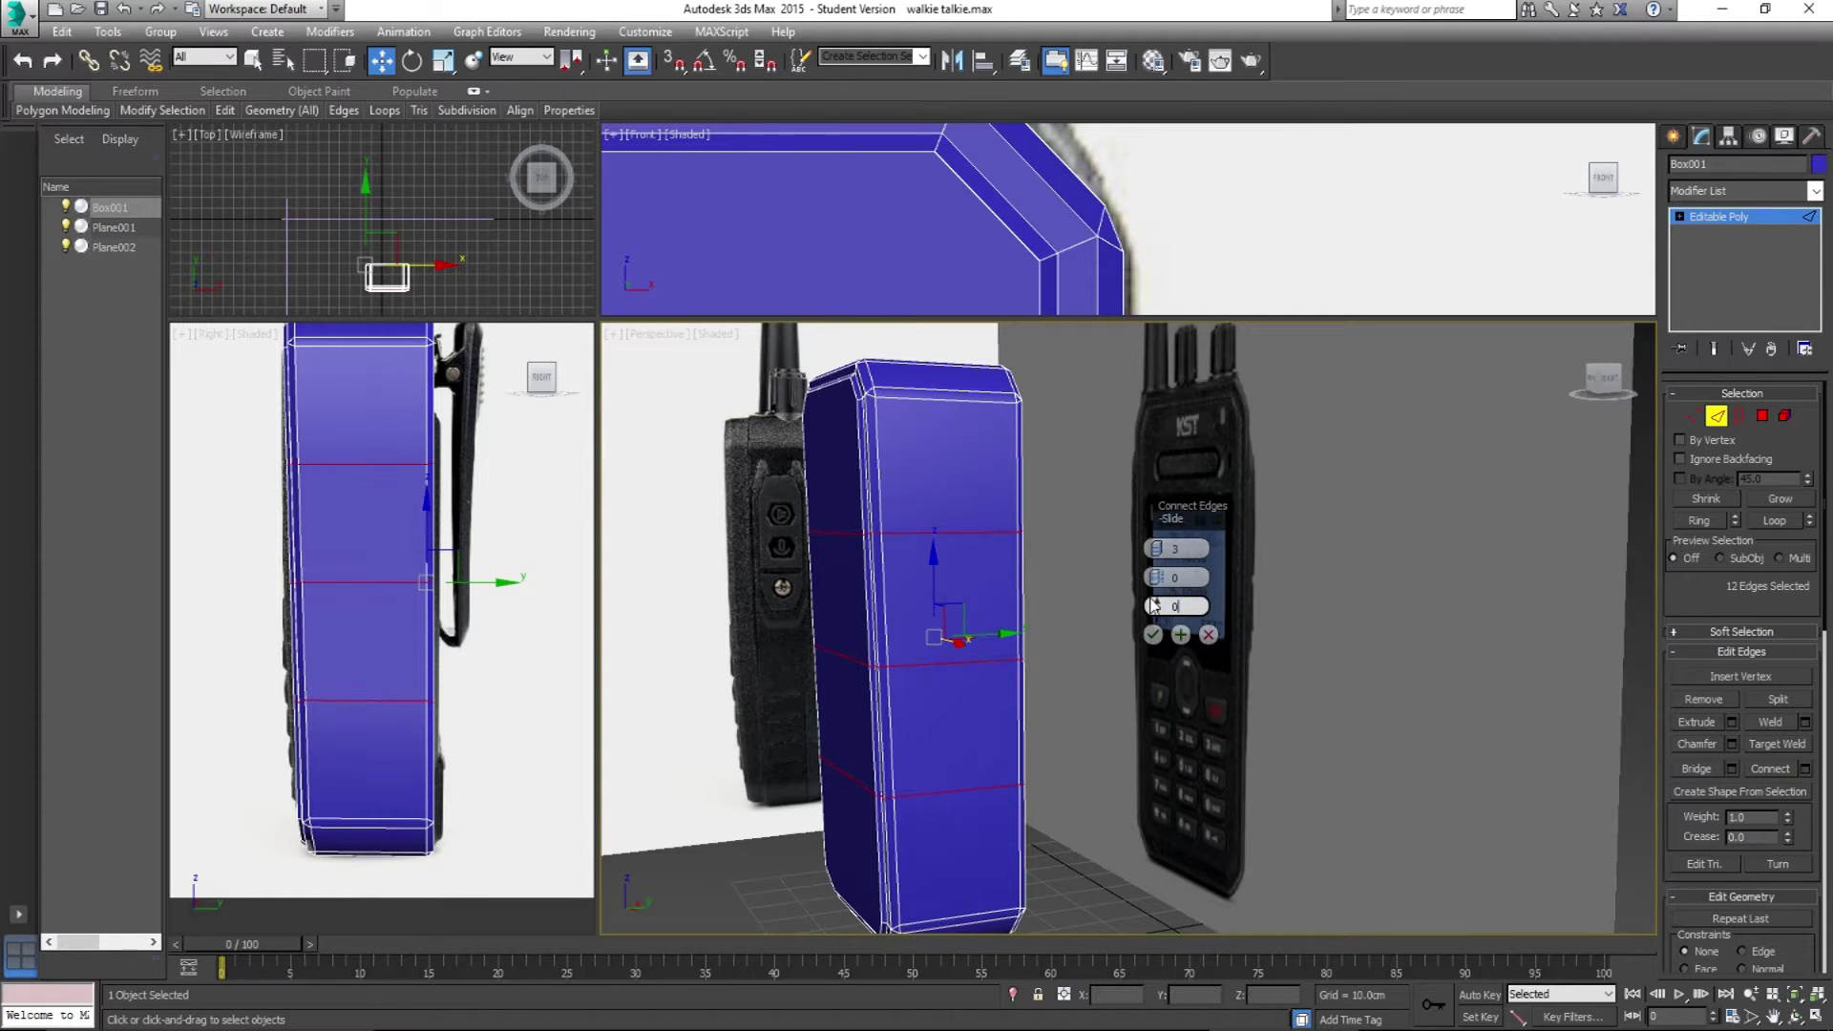
left_click(1153, 633)
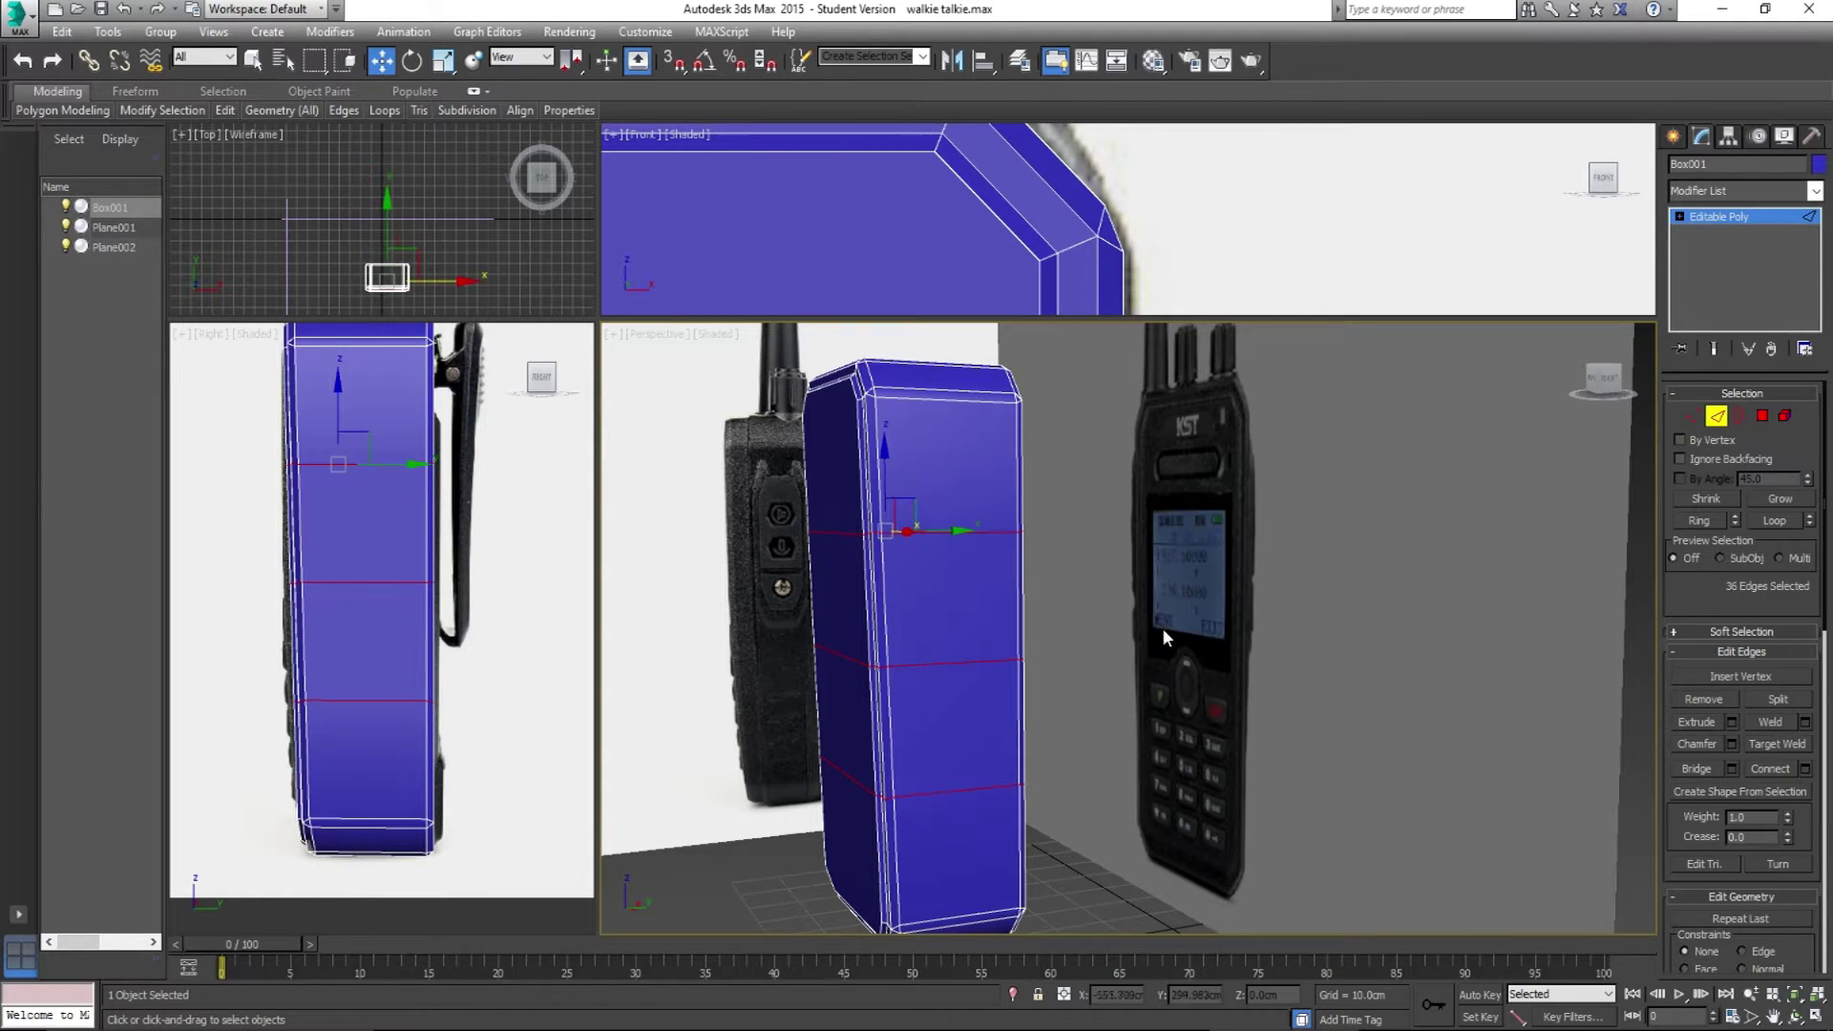
Step: Switch to vertex level and try selecting the front-side vertices of the three new edge rows in the side view
left_click(1694, 417)
left_click_drag(229, 420, 342, 721)
middle_click_drag(259, 504, 301, 538)
left_click_drag(278, 475, 310, 500)
left_click_drag(391, 807, 392, 807)
scroll(388, 577, "up", 2)
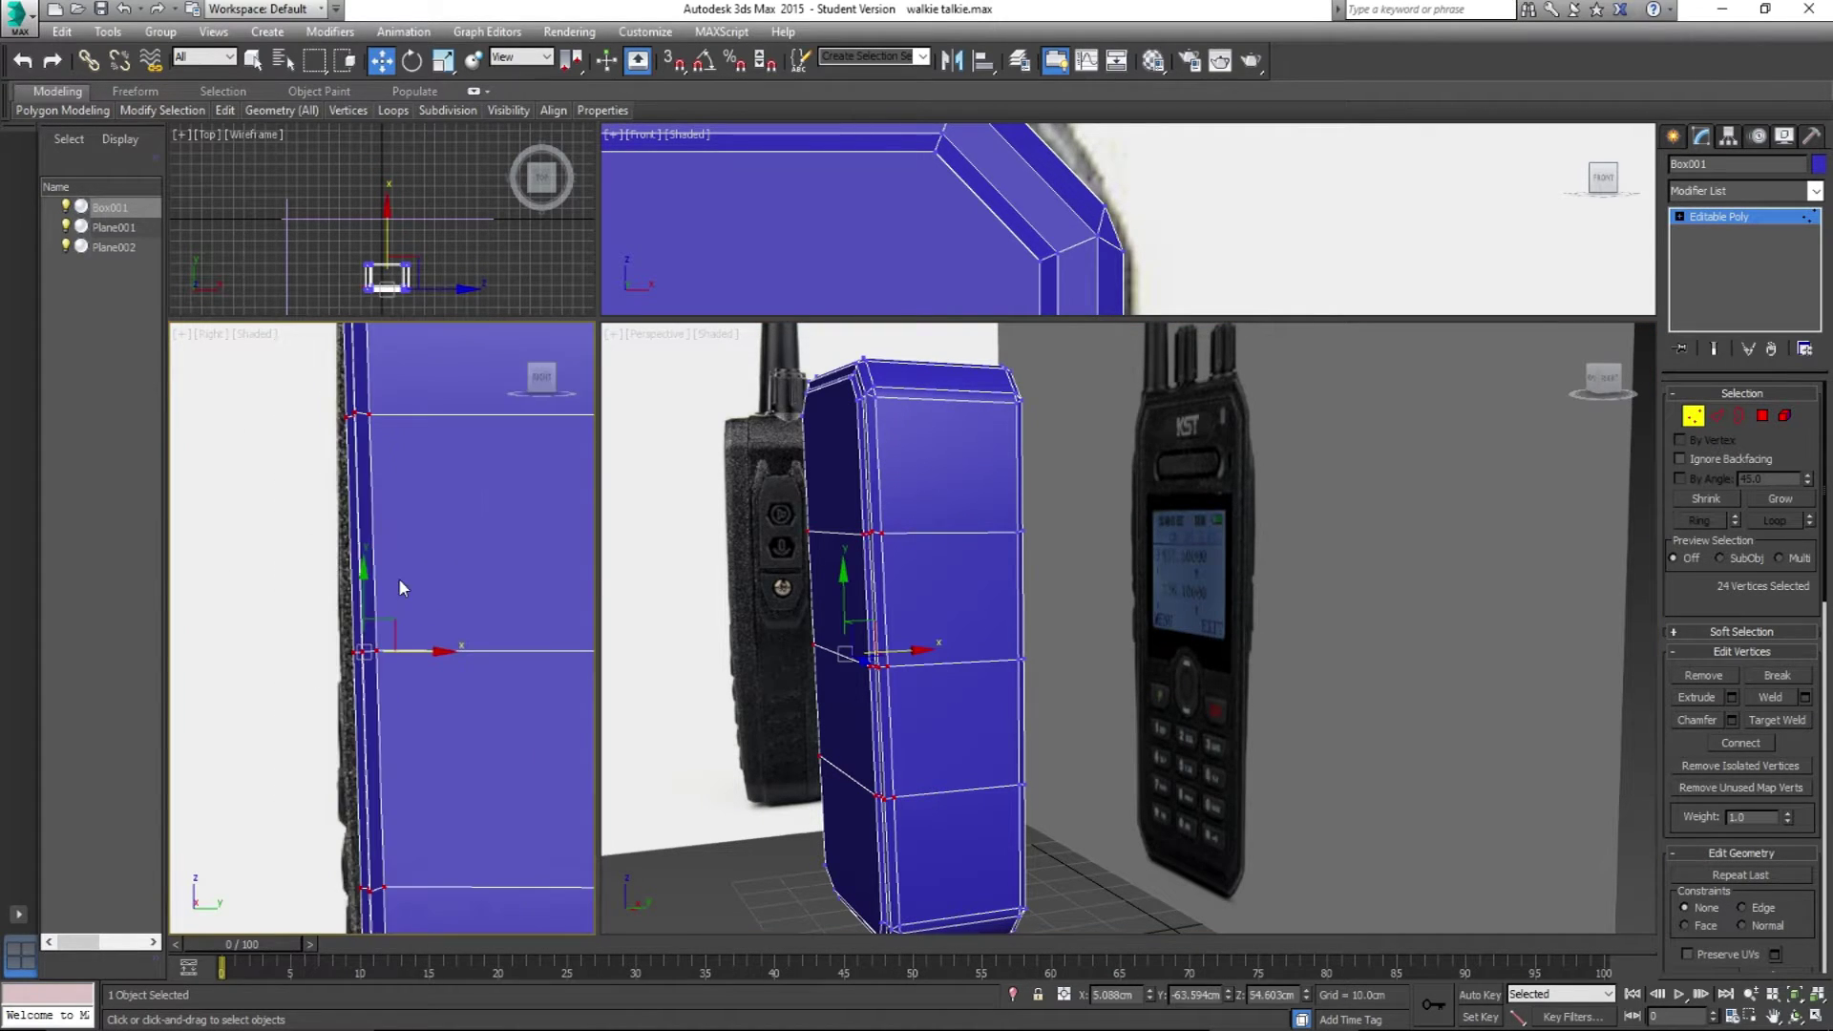
scroll(311, 558, "down", 2)
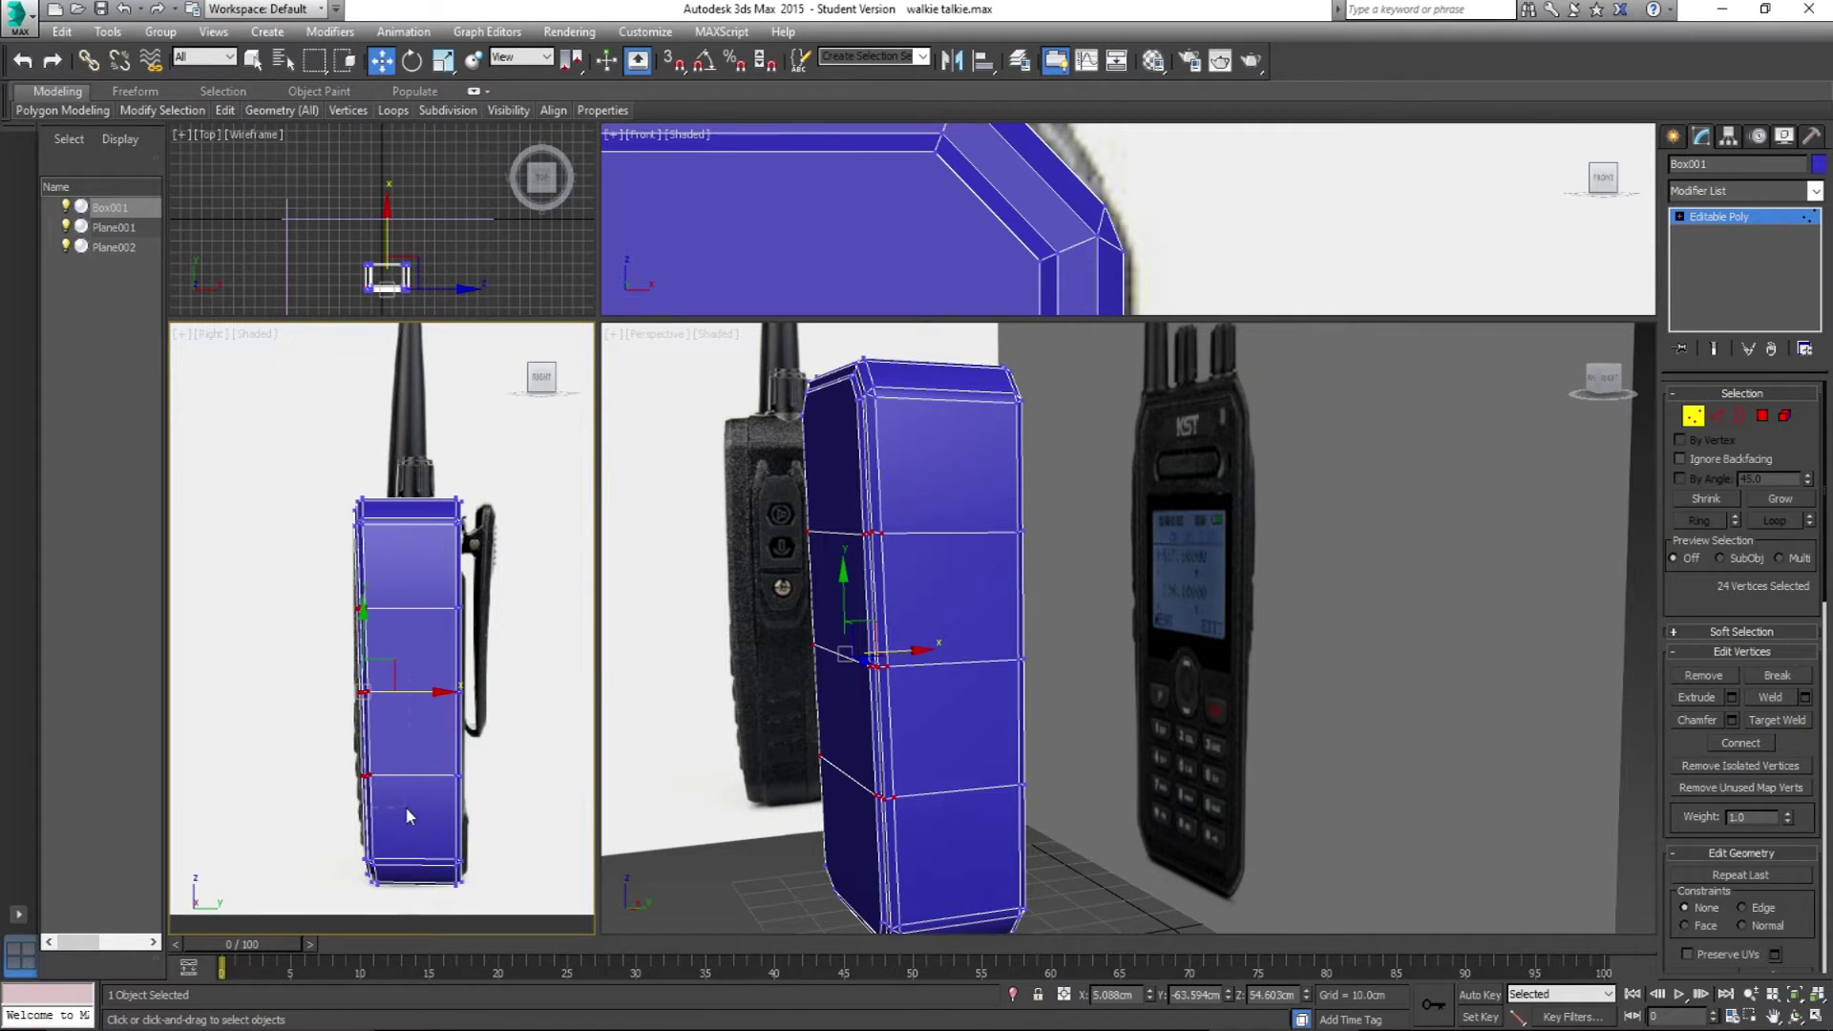
left_click_drag(311, 483, 408, 945)
left_click(336, 611)
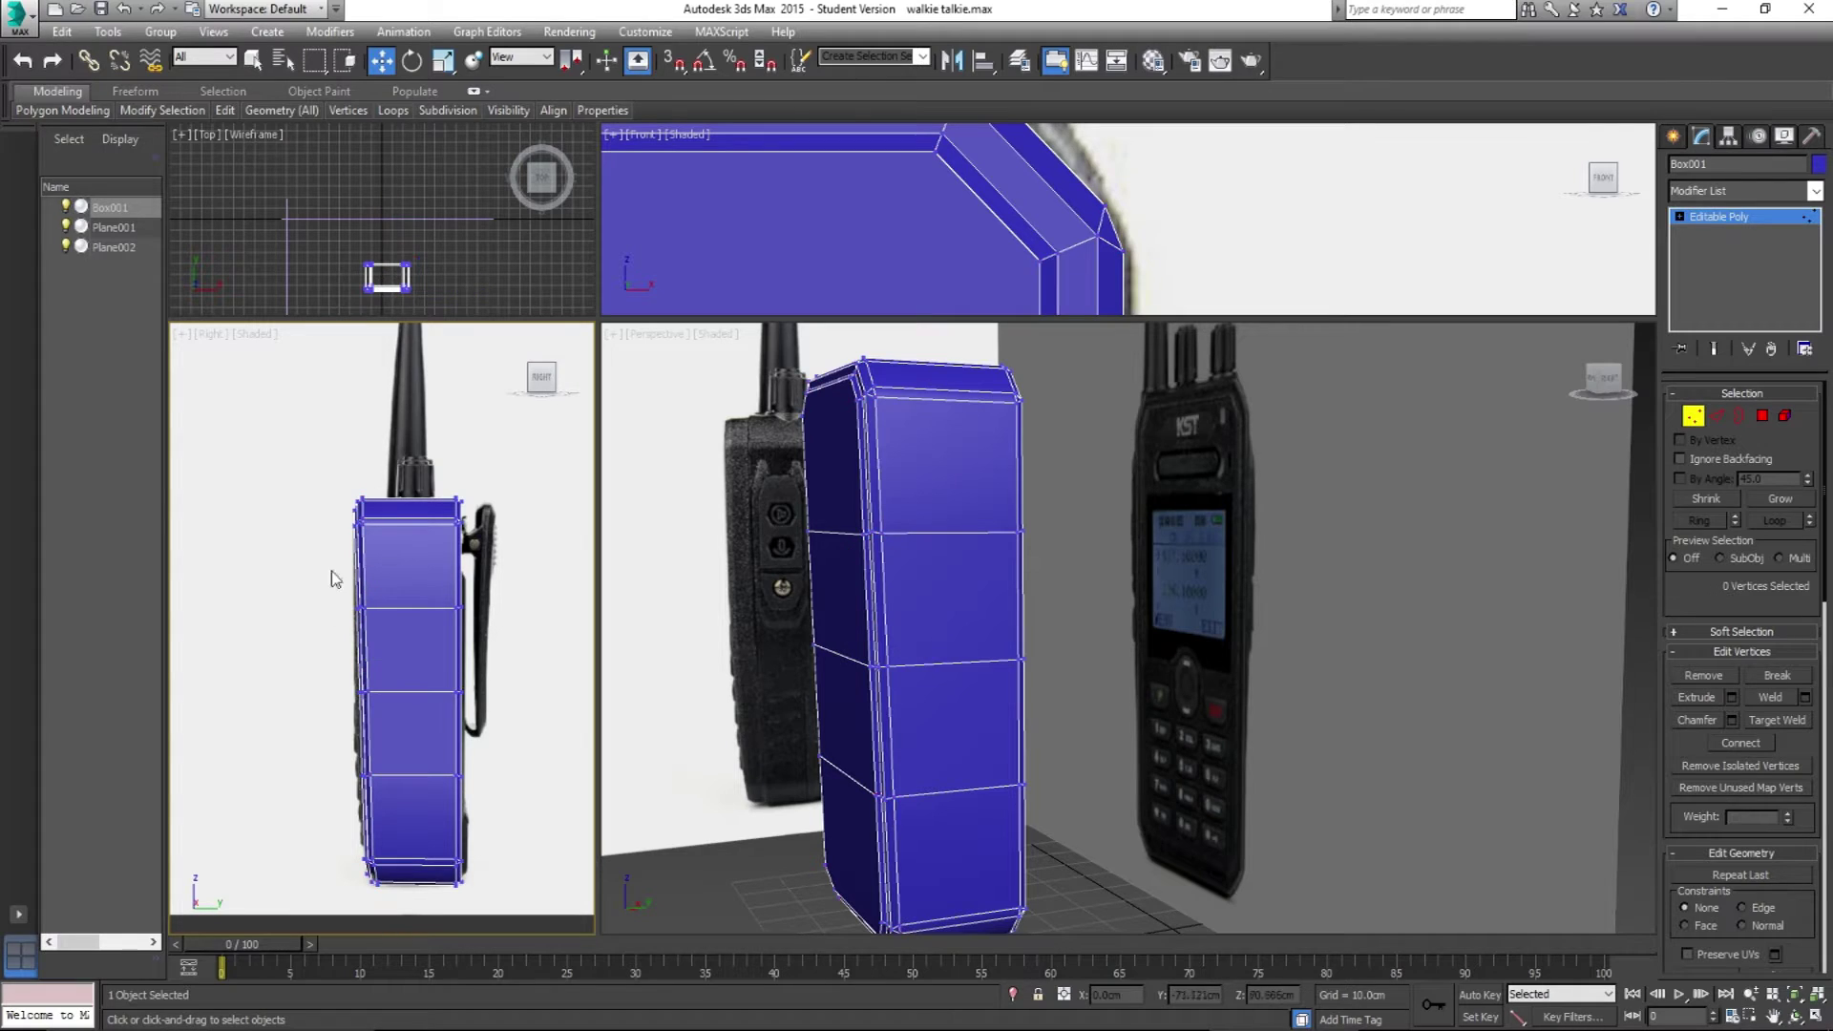
Step: Select the front-side vertices of the three new edge rows and move them about 0.3 cm outward toward the side reference
left_click_drag(503, 754, 551, 821)
left_click(330, 573)
scroll(448, 726, "up", 5)
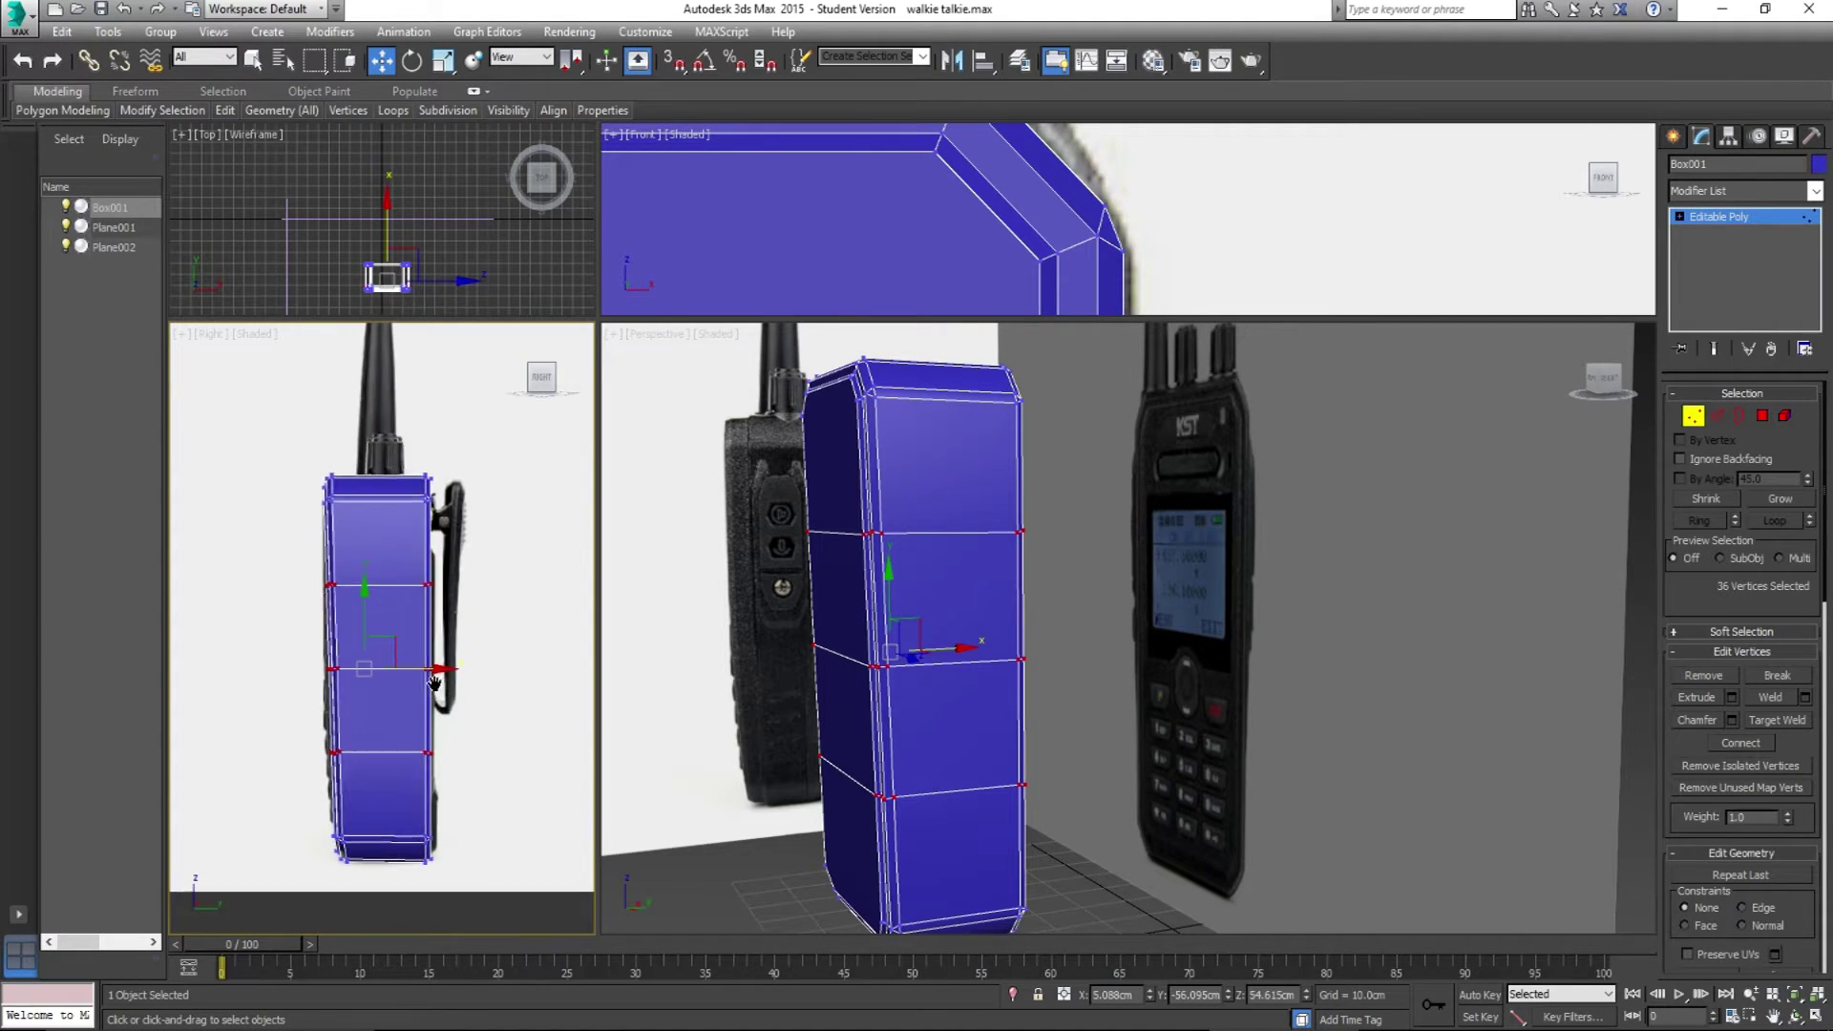
middle_click_drag(393, 704, 446, 710)
middle_click_drag(425, 539, 462, 540)
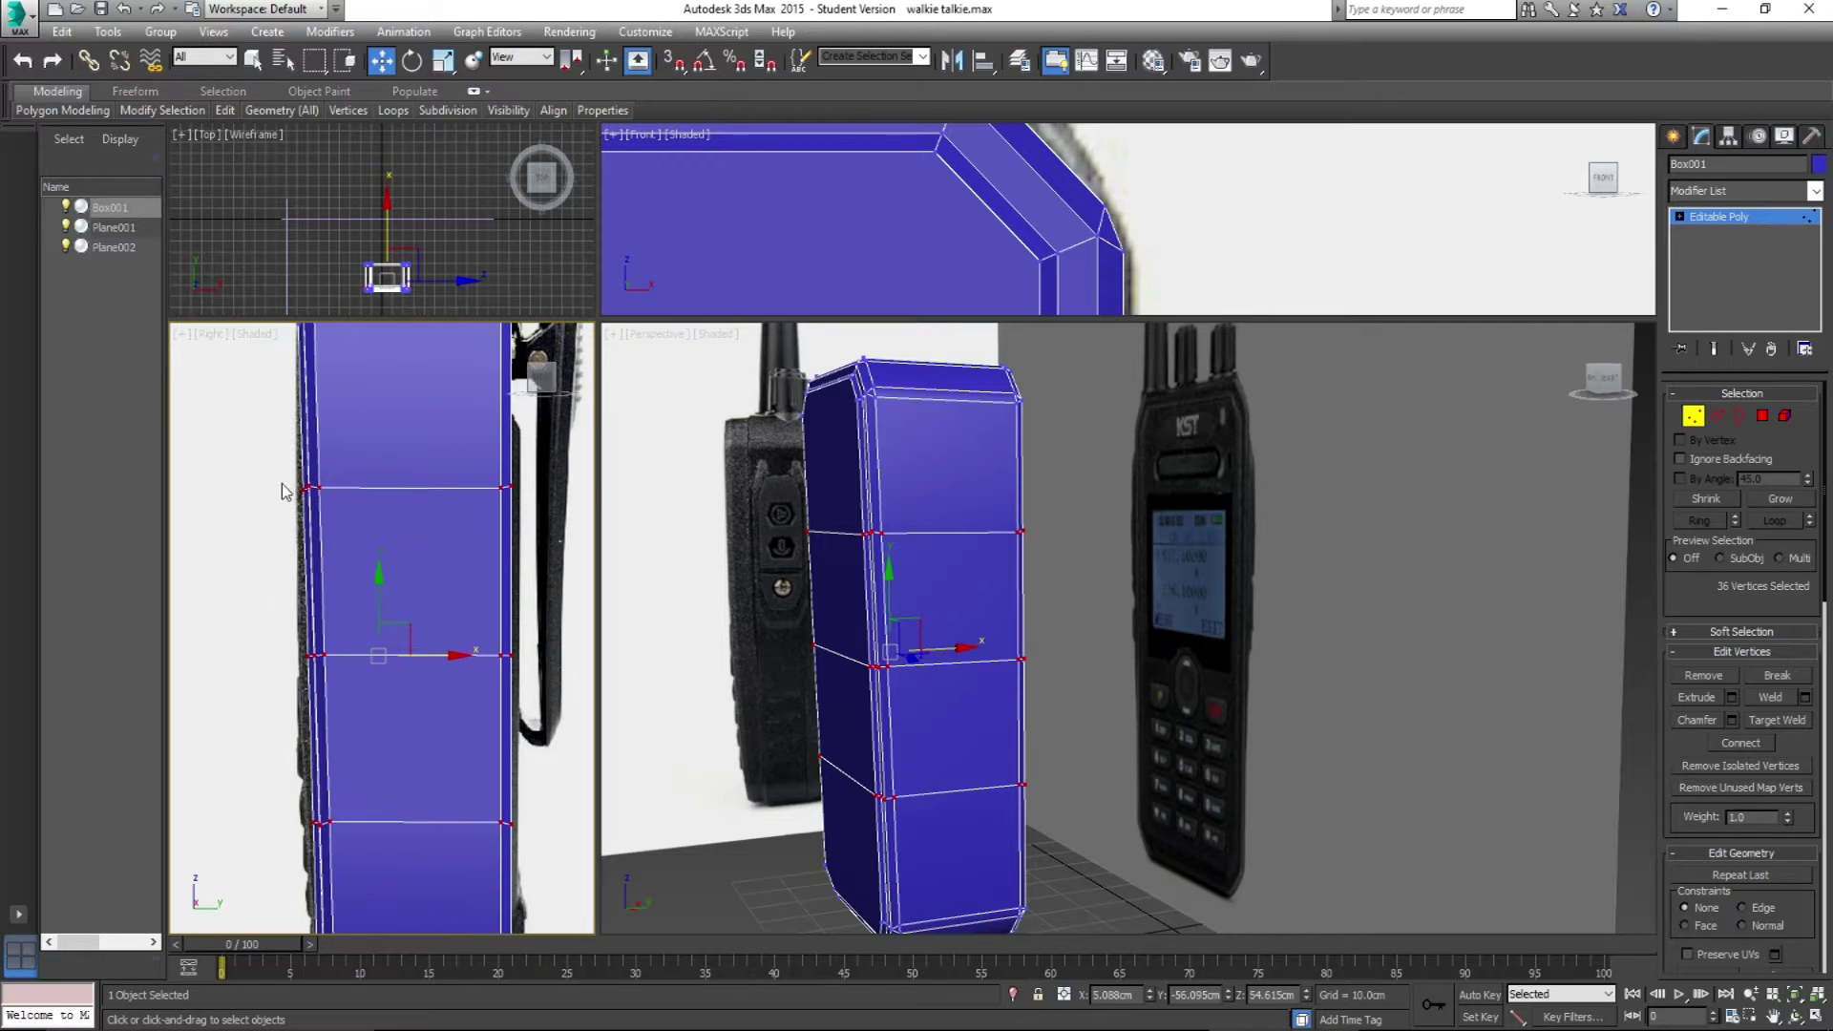
left_click_drag(327, 666, 379, 890)
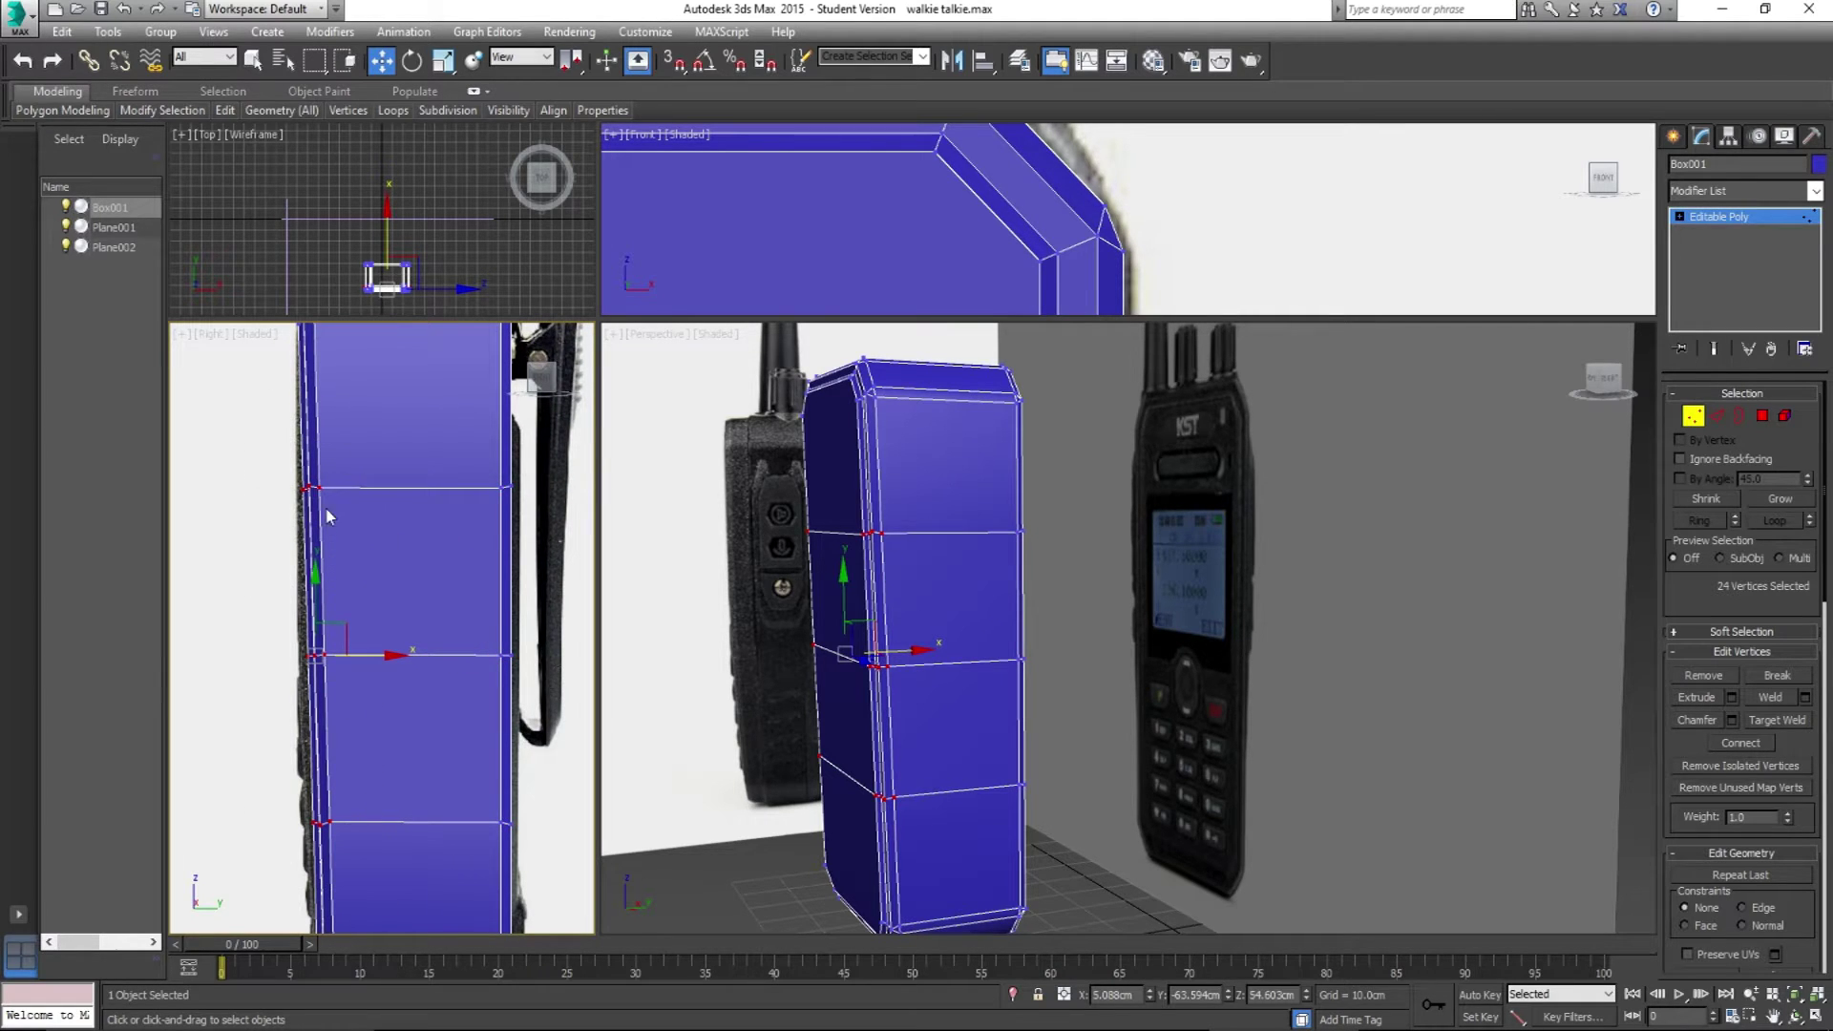
scroll(339, 773, "down", 3)
scroll(344, 696, "up", 1)
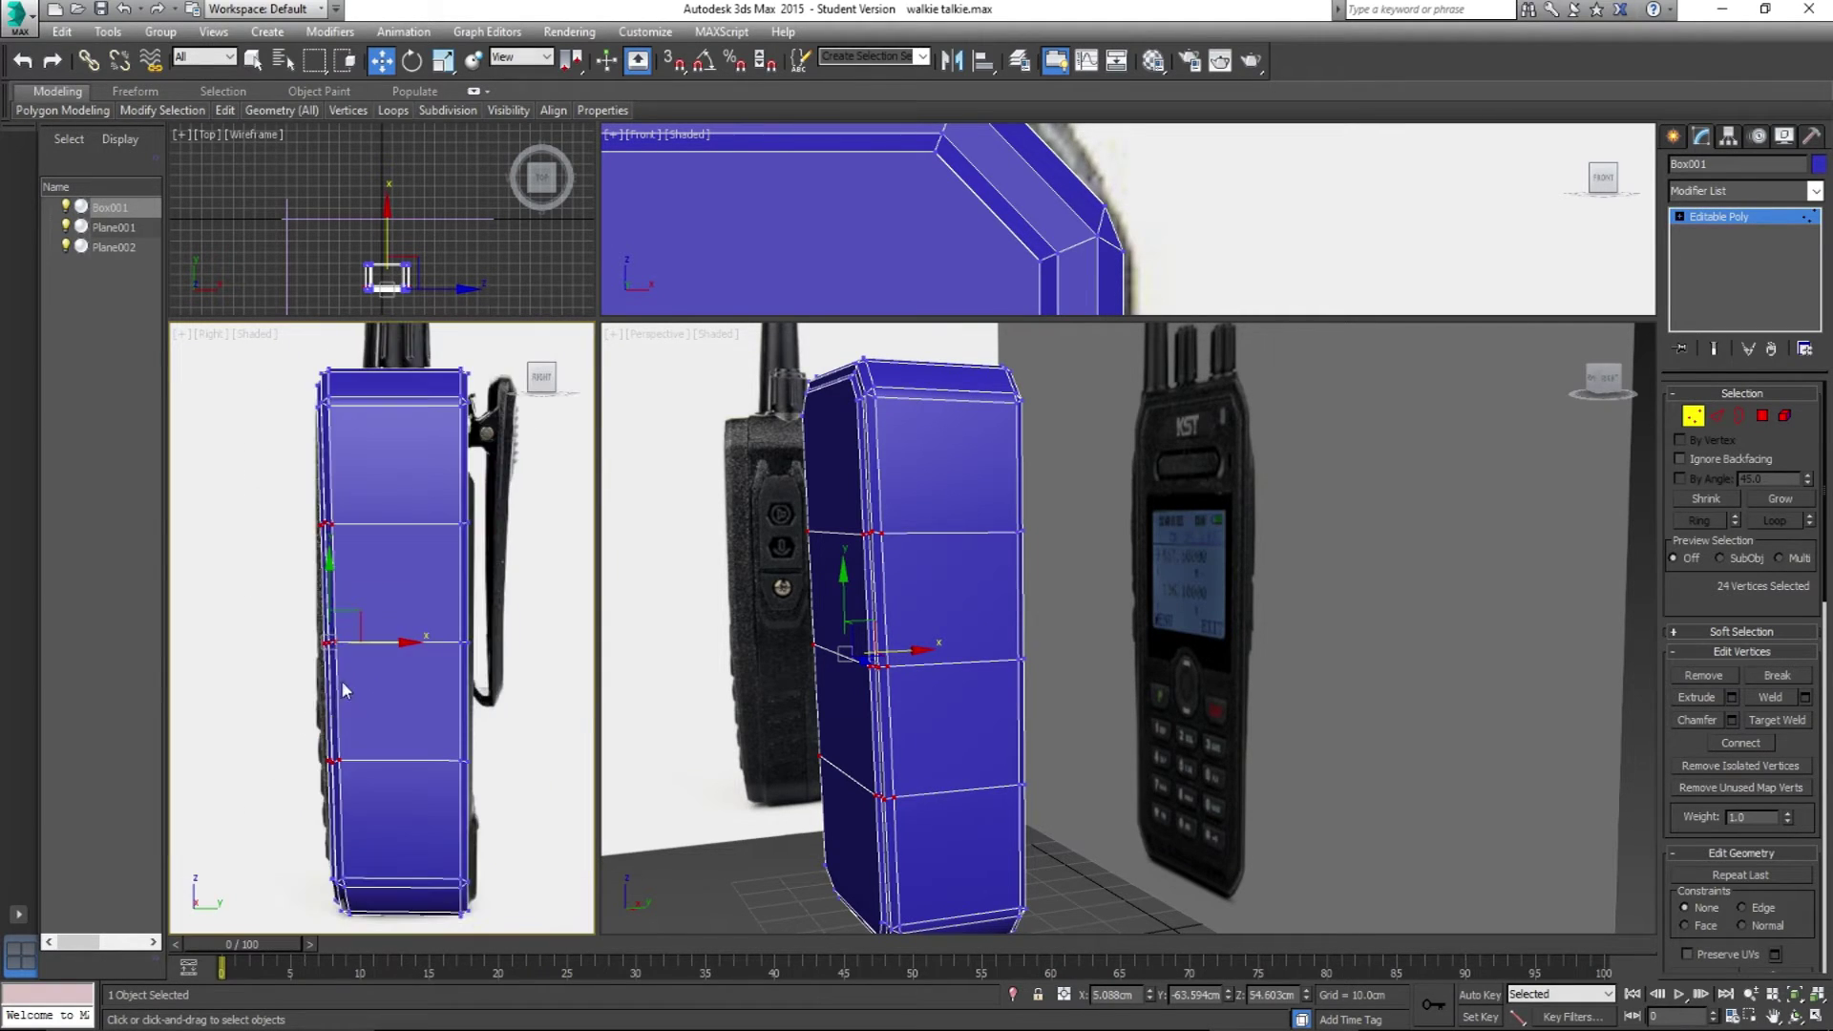
left_click_drag(369, 646, 369, 649)
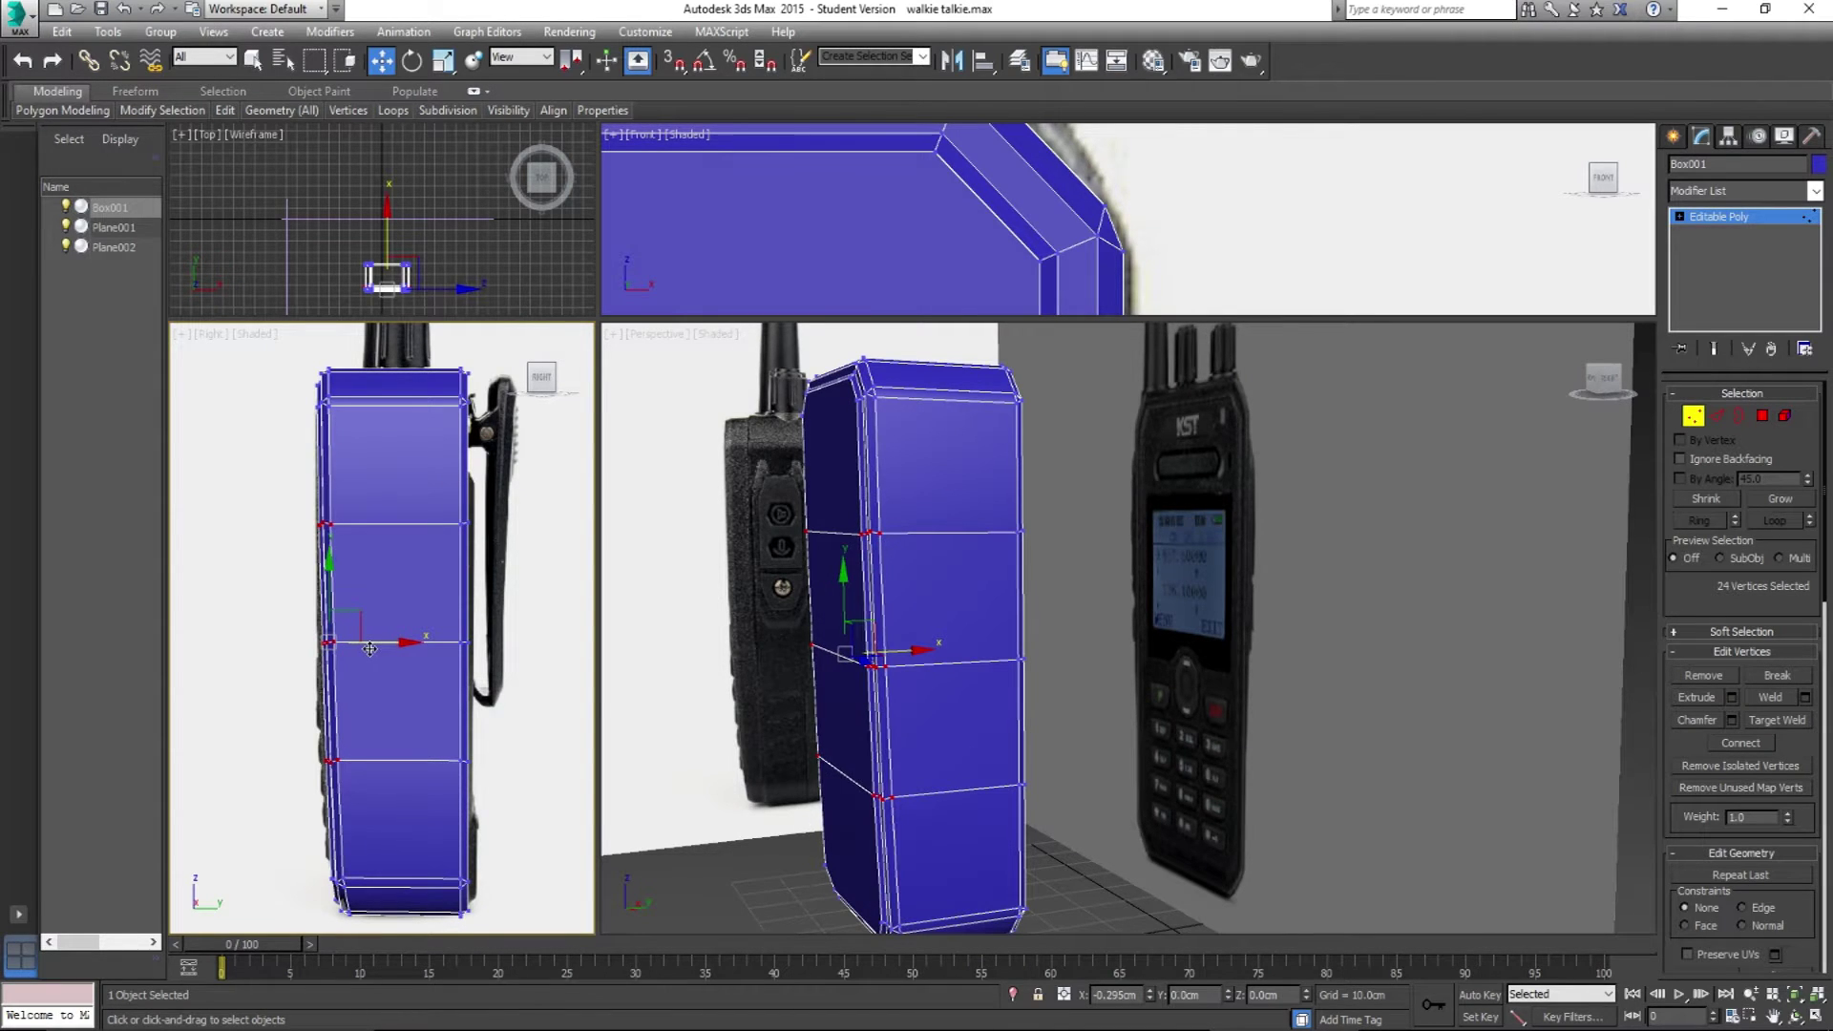
Step: Fine-tune the front-side vertices of the upper edge row to follow the reference profile in the side view
scroll(369, 649, "up", 4)
middle_click_drag(372, 652, 353, 617)
left_click_drag(388, 723, 387, 721)
left_click_drag(379, 646, 381, 646)
middle_click_drag(290, 343, 304, 457)
left_click_drag(304, 457, 413, 564)
left_click_drag(396, 502, 393, 511)
Step: Move the front-side vertices of the middle edge row about 0.31 cm outward to match the side reference, and clear the selection
middle_click_drag(409, 718, 351, 649)
mouse_move(962, 672)
middle_mouse_down()
mouse_move(943, 646)
mouse_move(965, 683)
mouse_move(950, 668)
middle_mouse_up()
left_click_drag(204, 572, 564, 674)
left_click_drag(361, 622, 329, 610)
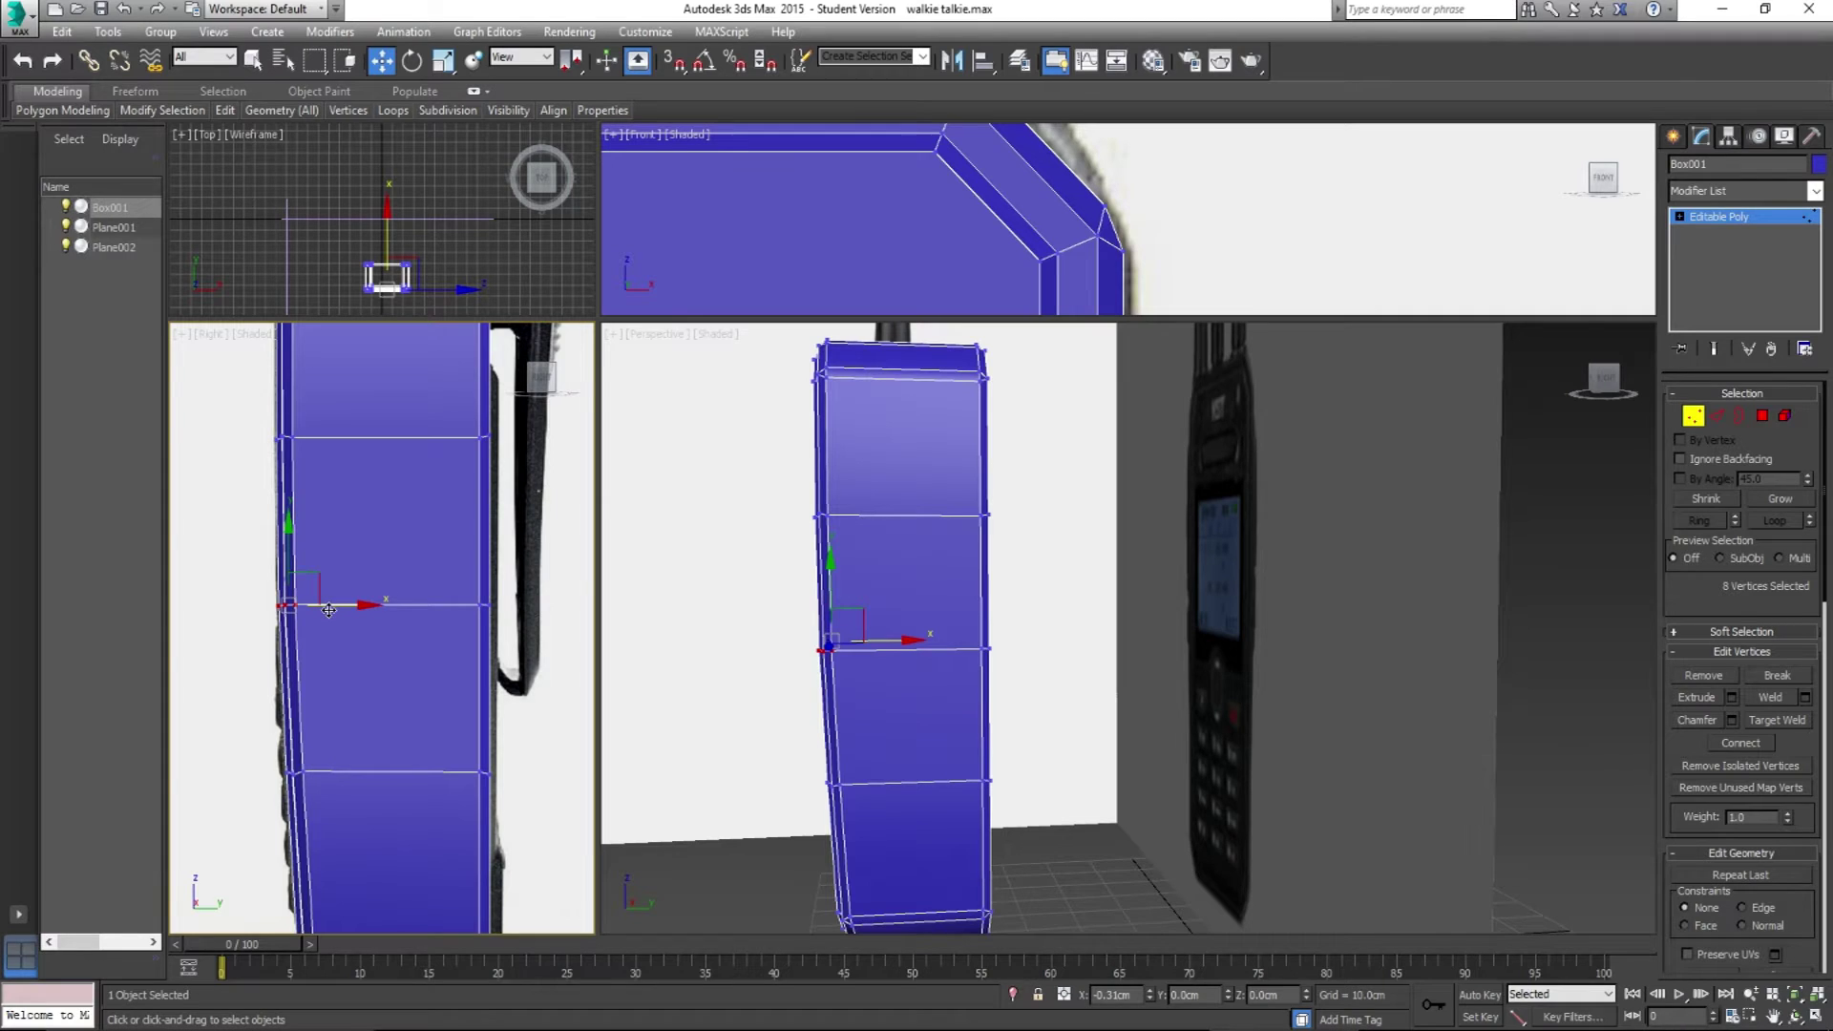
left_click_drag(328, 610, 329, 610)
left_click(777, 714)
Step: Leave vertex editing on the body and examine the knobs above it on the front reference image
middle_click_drag(777, 714, 868, 727, "alt")
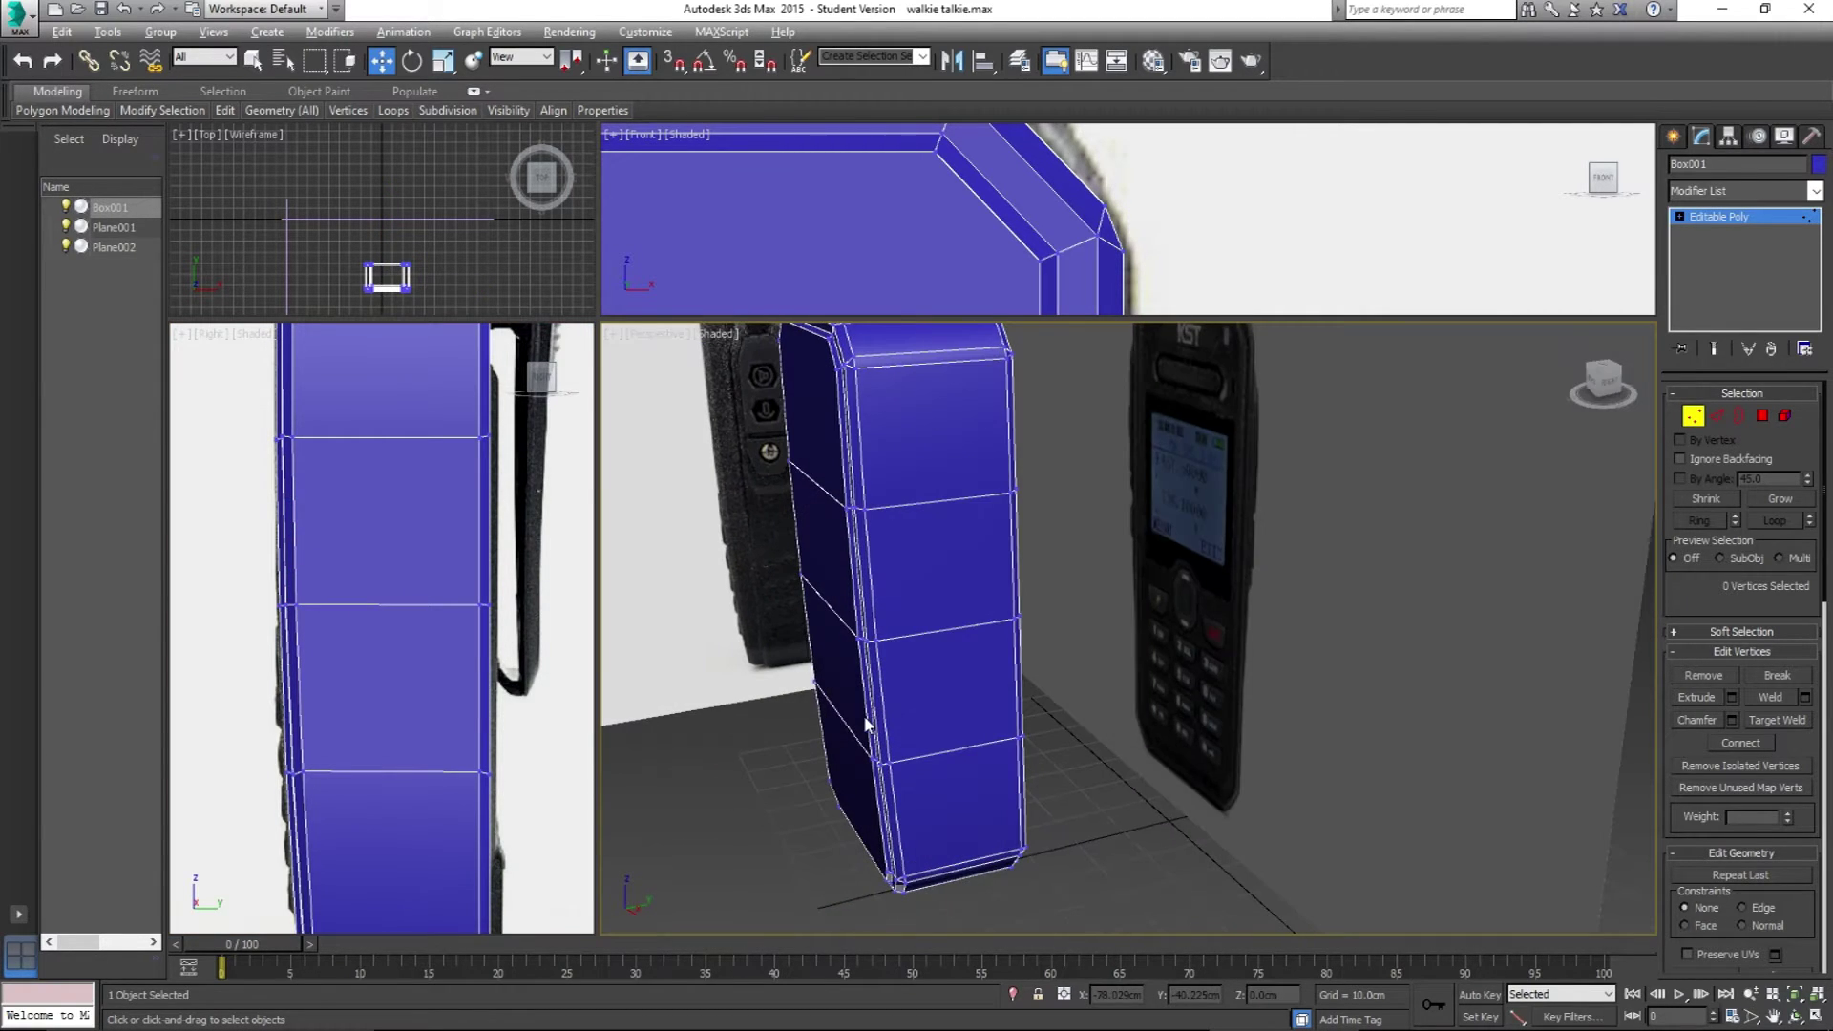
middle_click_drag(903, 842, 983, 676, "alt")
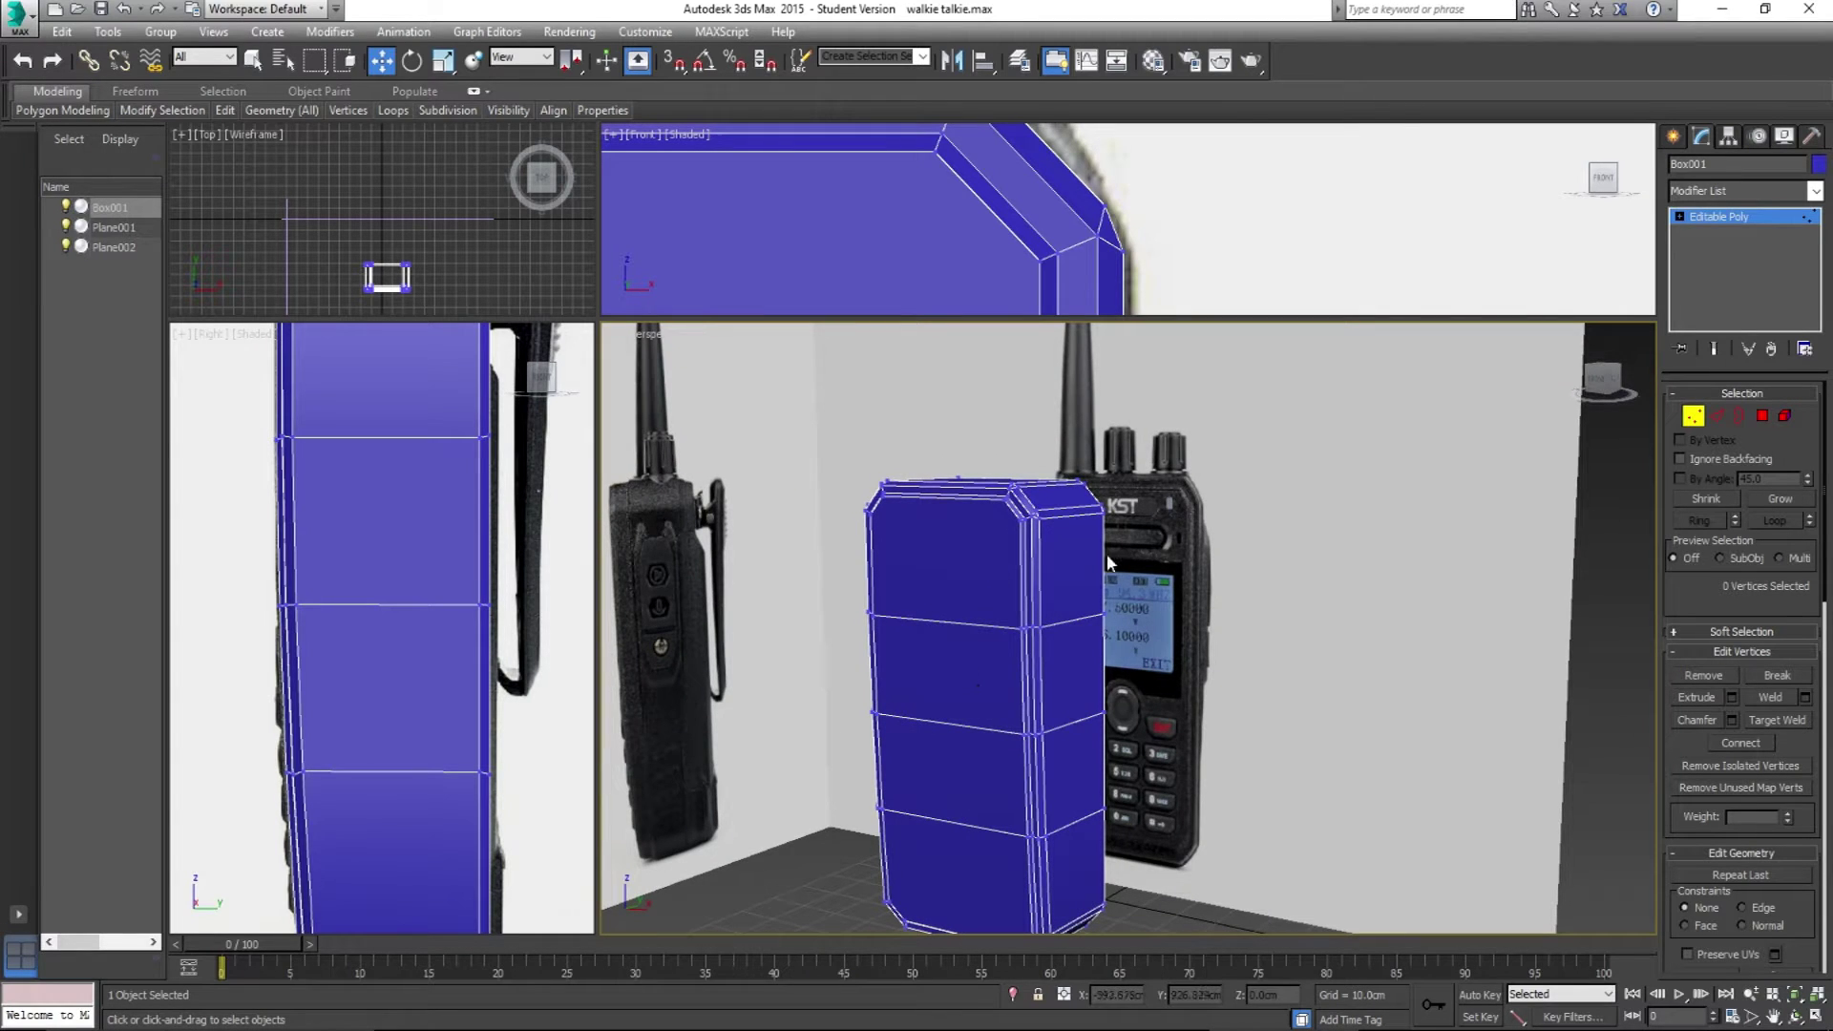
left_click(1692, 415)
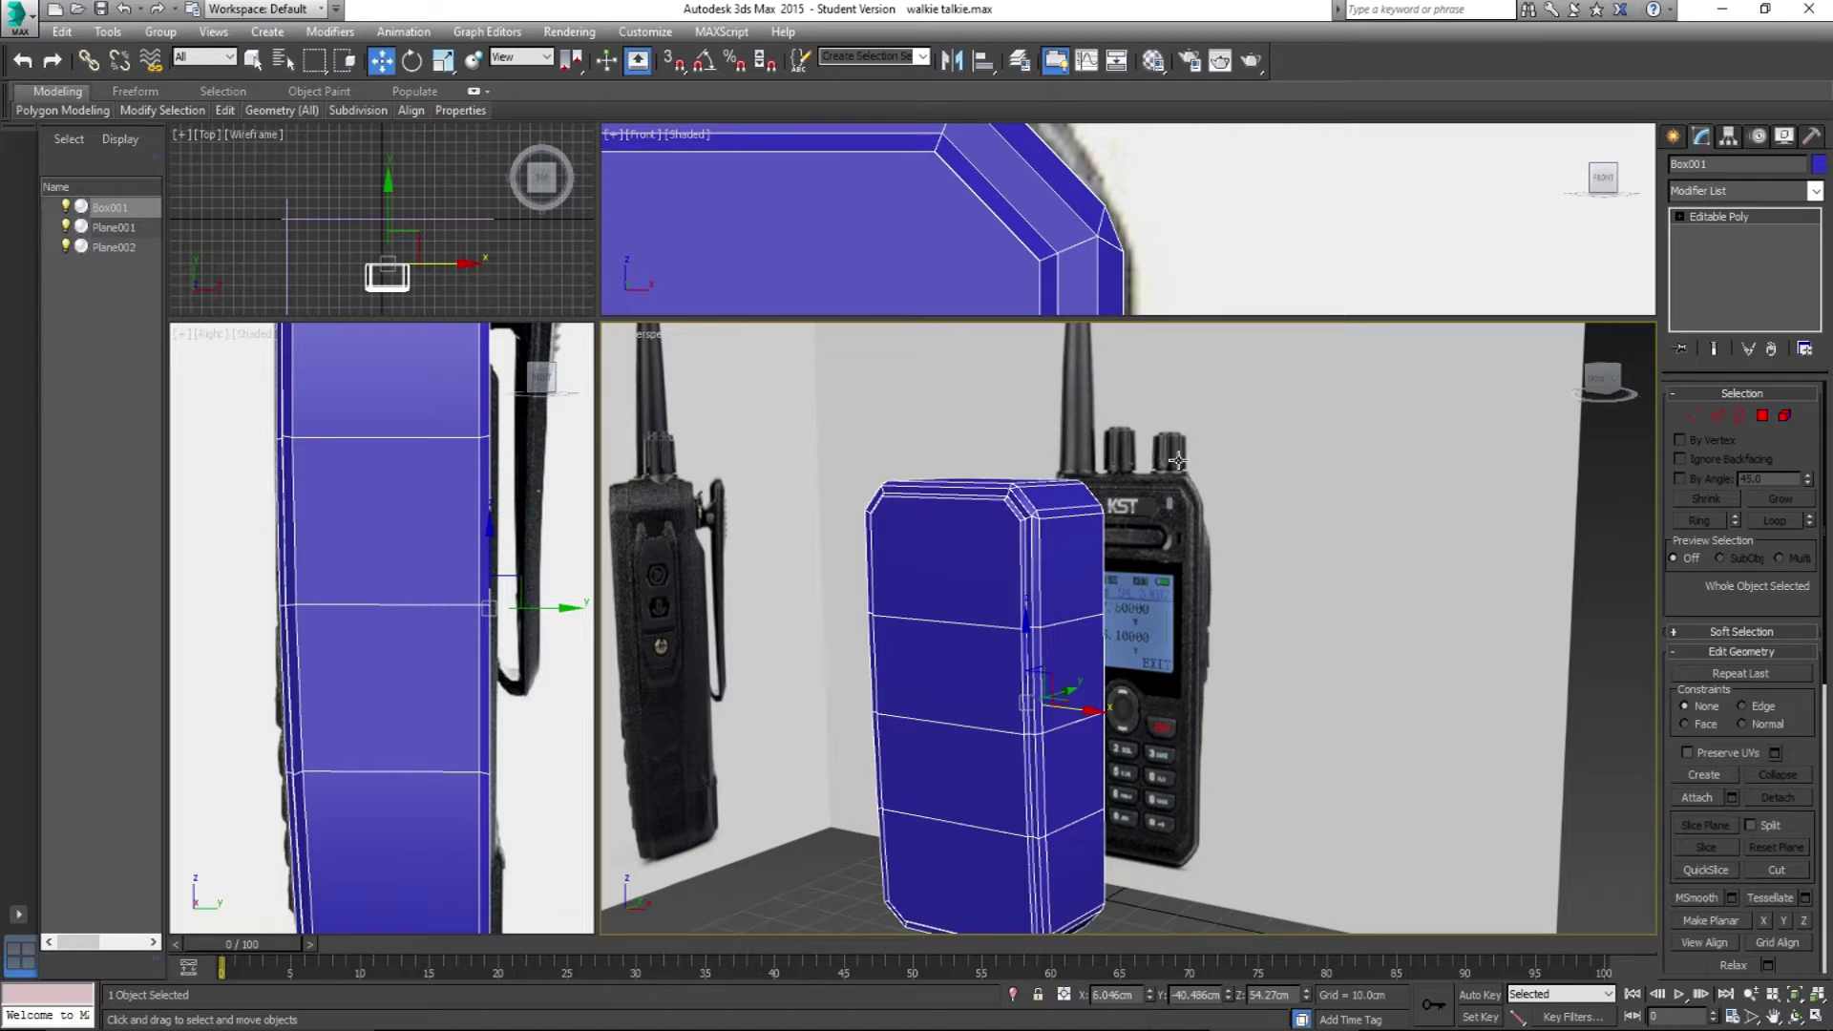
scroll(1169, 487, "up", 5)
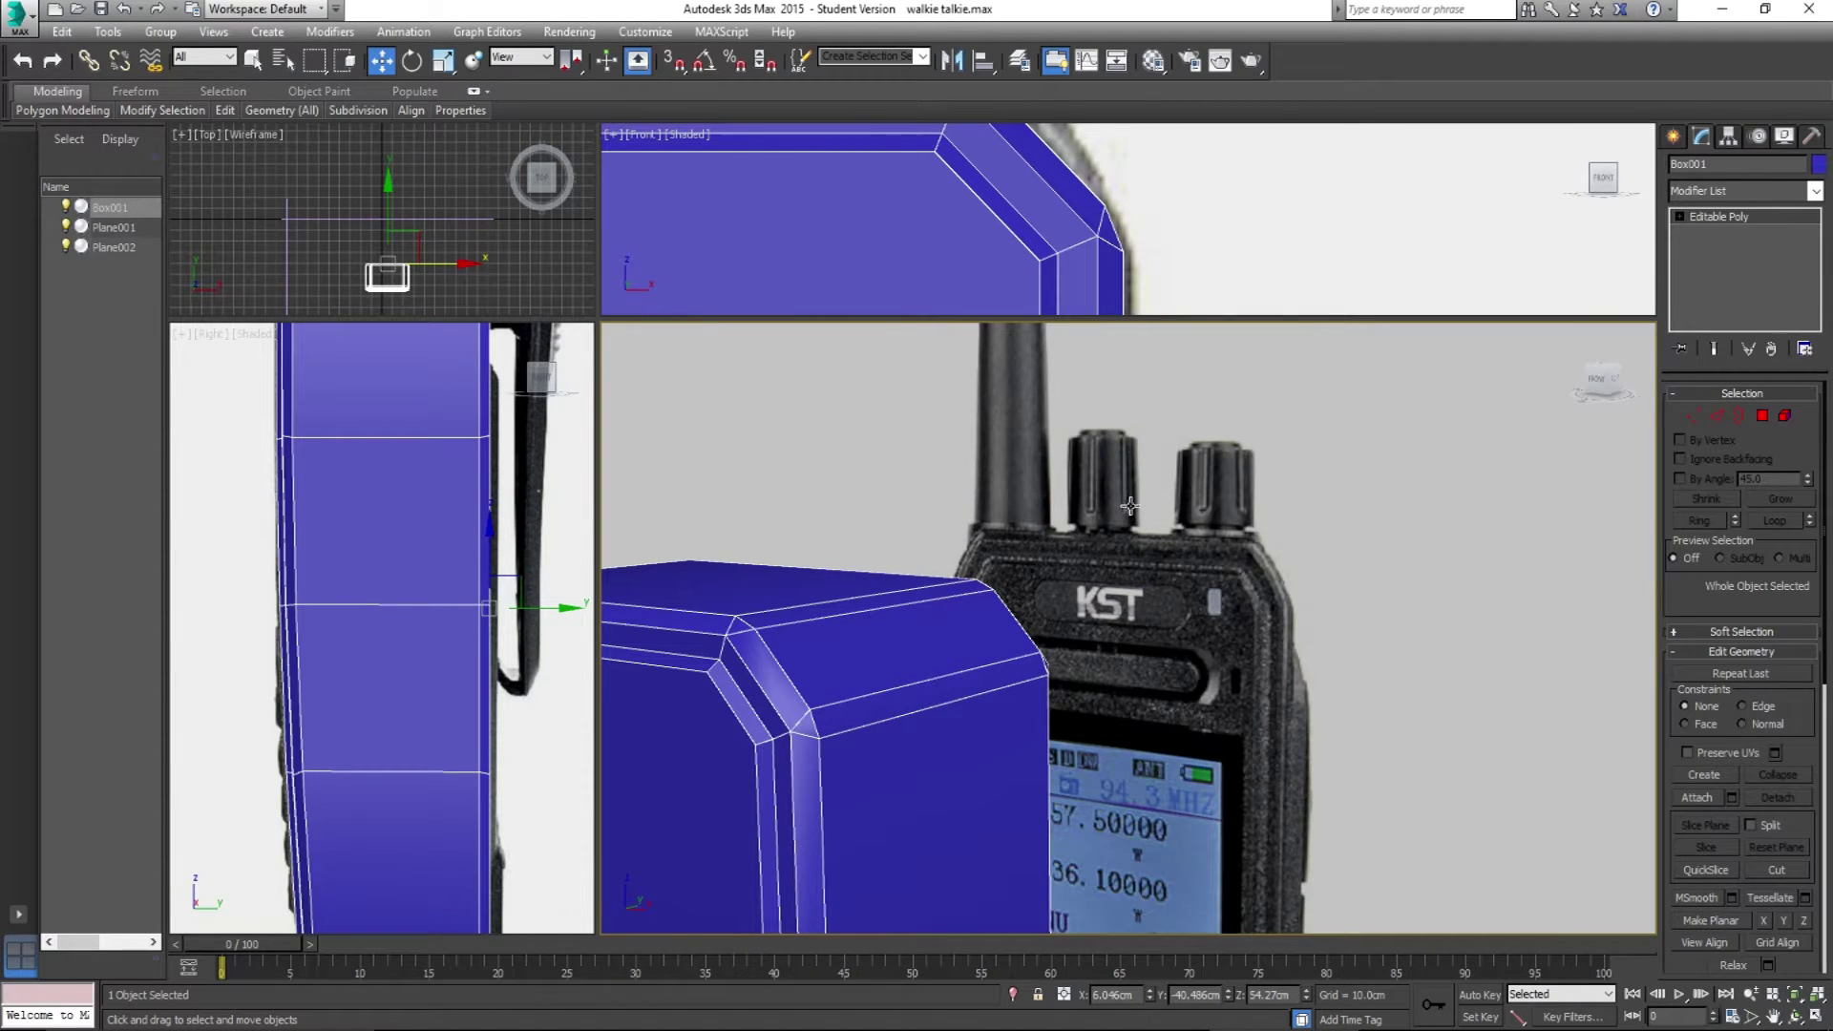
scroll(833, 614, "up", 1)
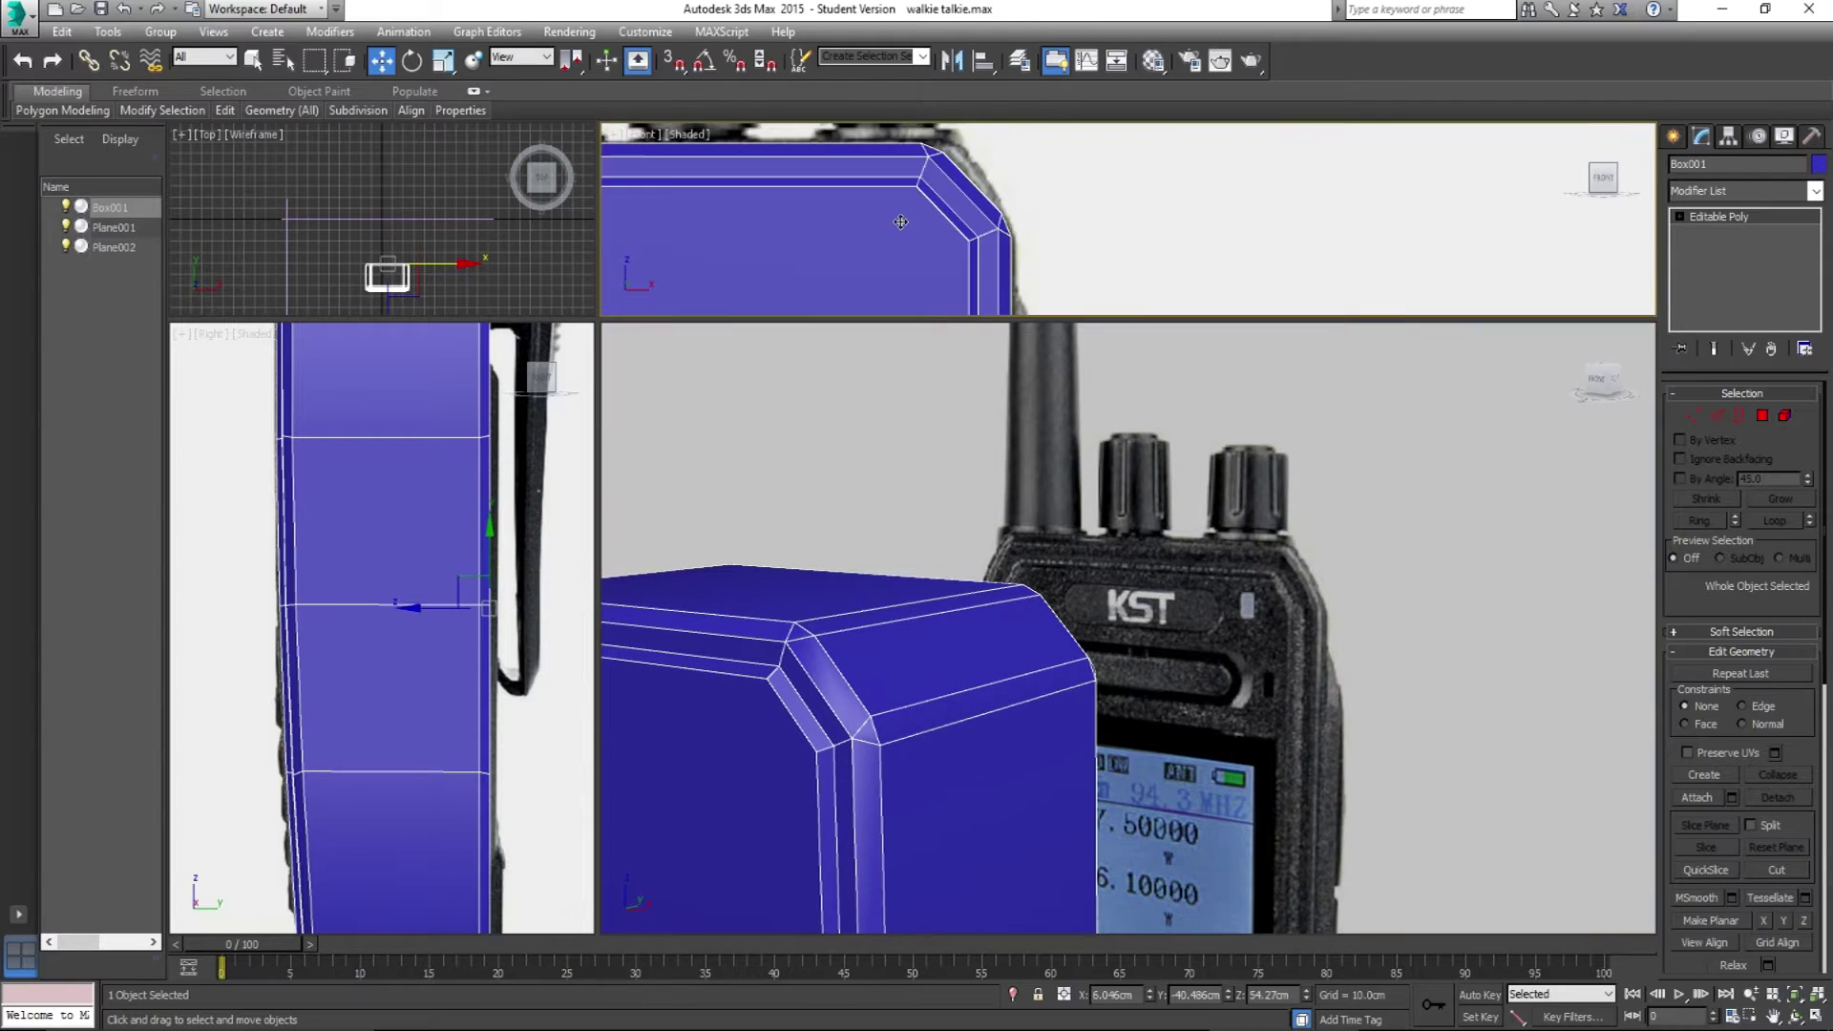
scroll(902, 215, "down", 6)
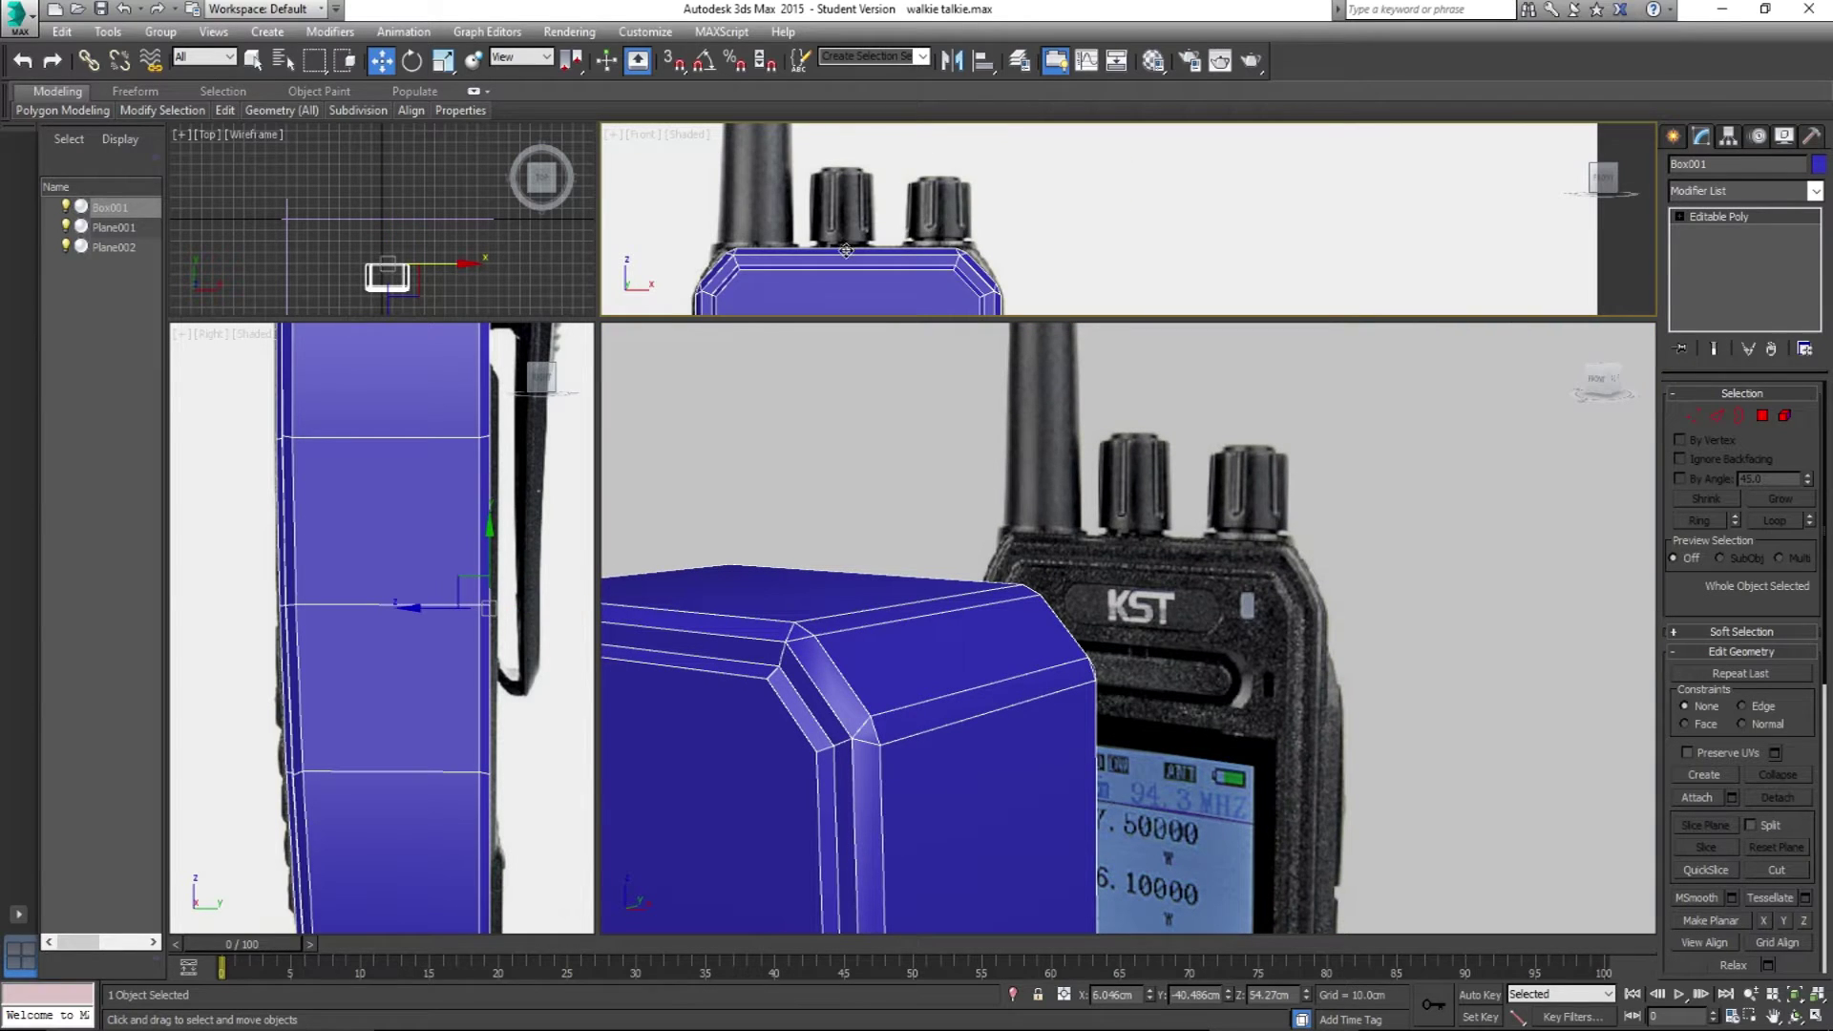
middle_click_drag(1260, 552, 1217, 556)
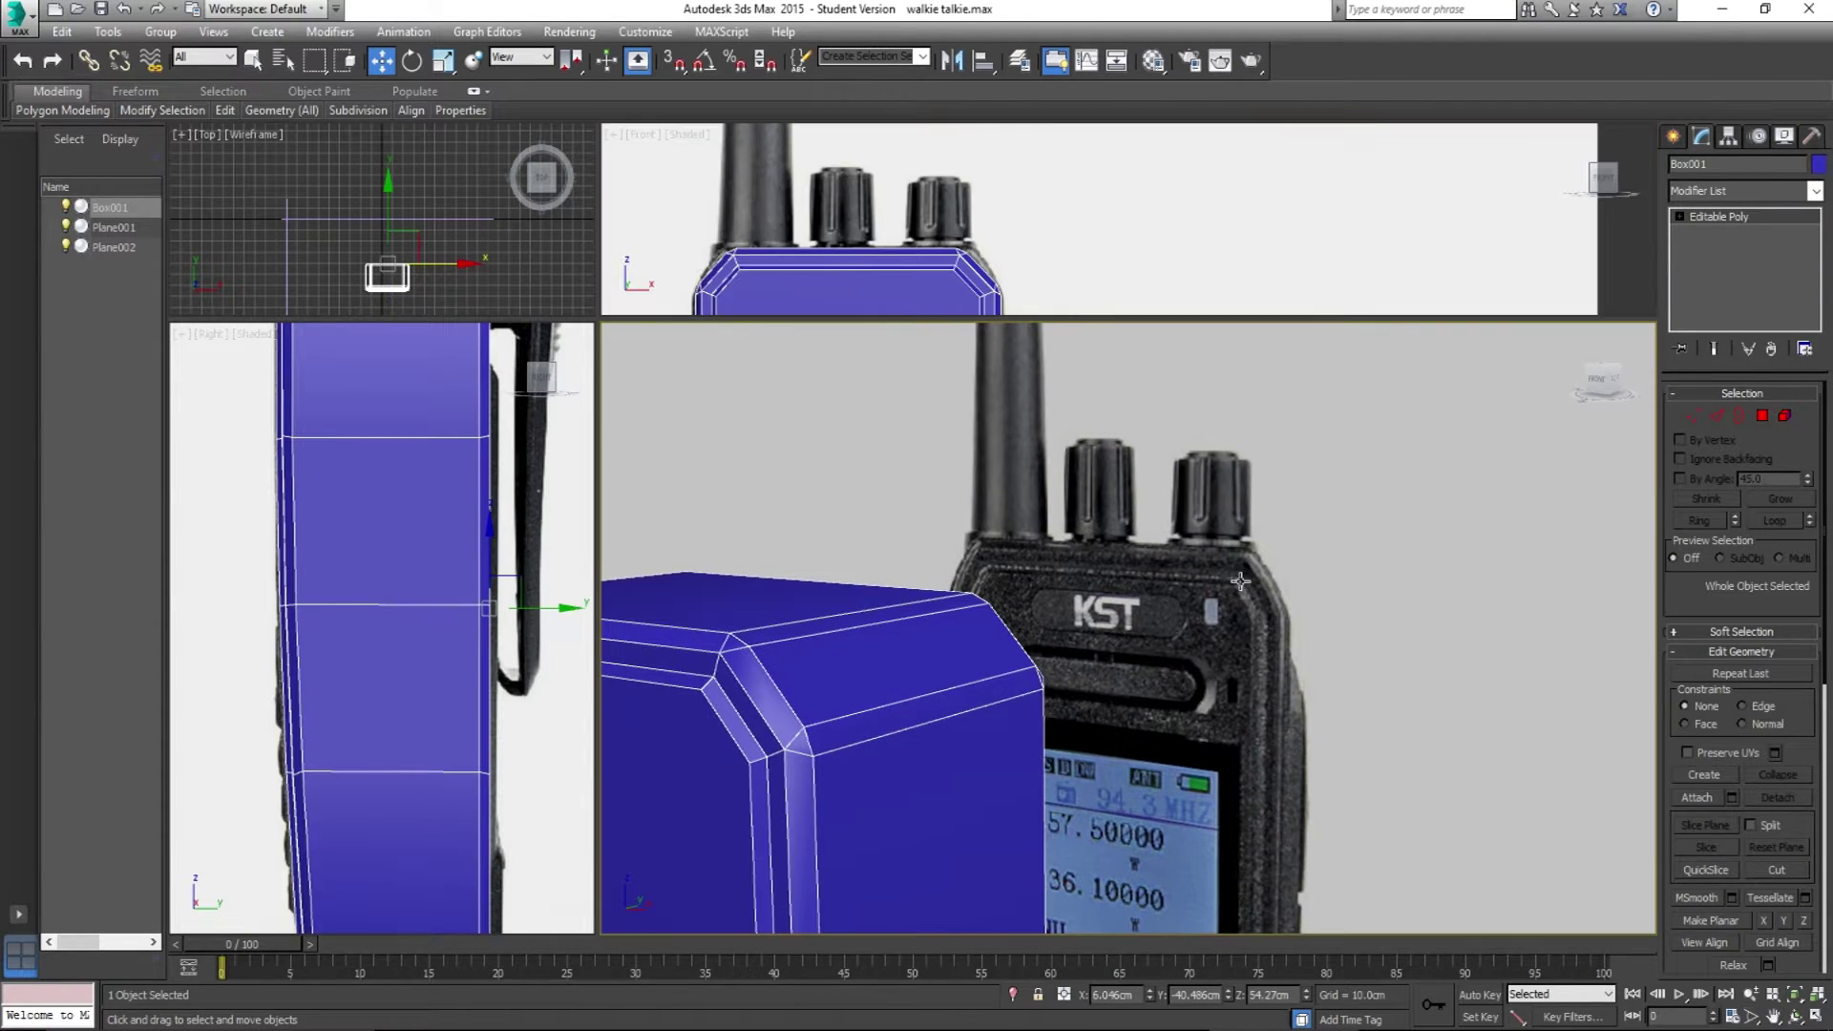
Step: Enlarge the front view and create a cylinder of about 4.29 cm radius over the knob beside the antenna
left_click(1674, 138)
left_click(1704, 304)
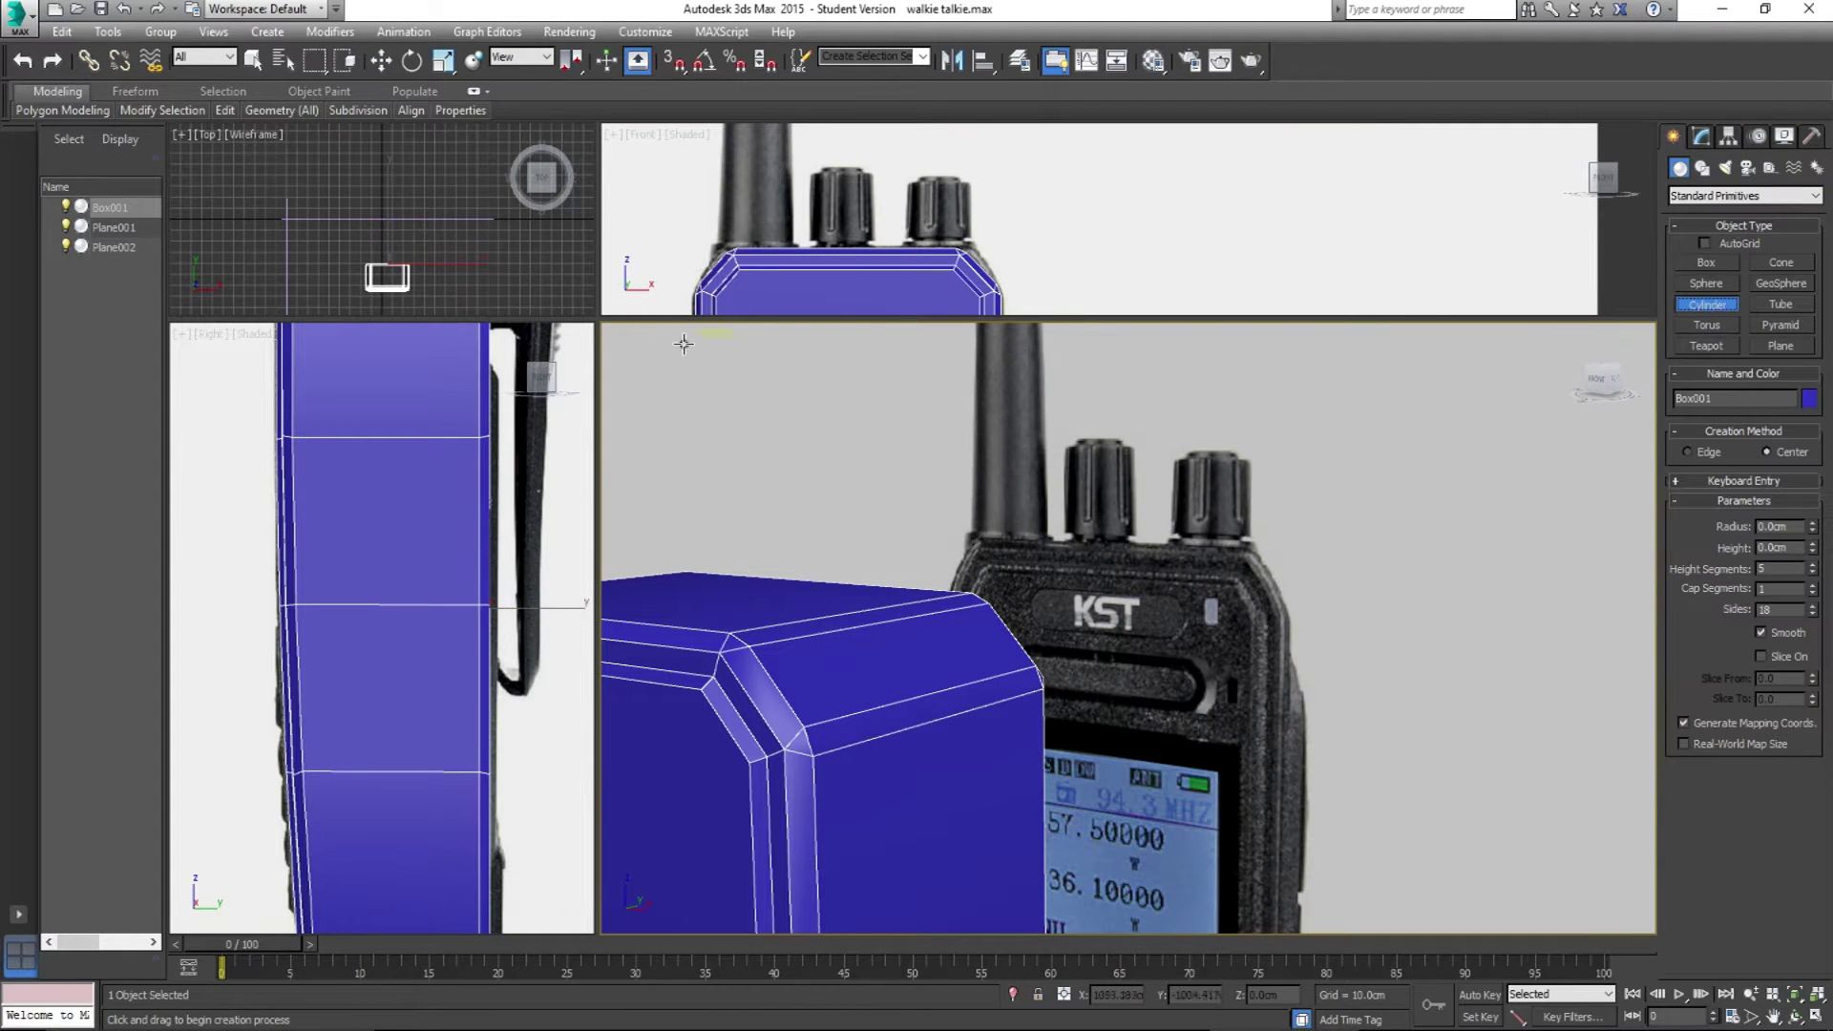
left_click_drag(613, 571, 614, 592)
left_click_drag(876, 316, 882, 288)
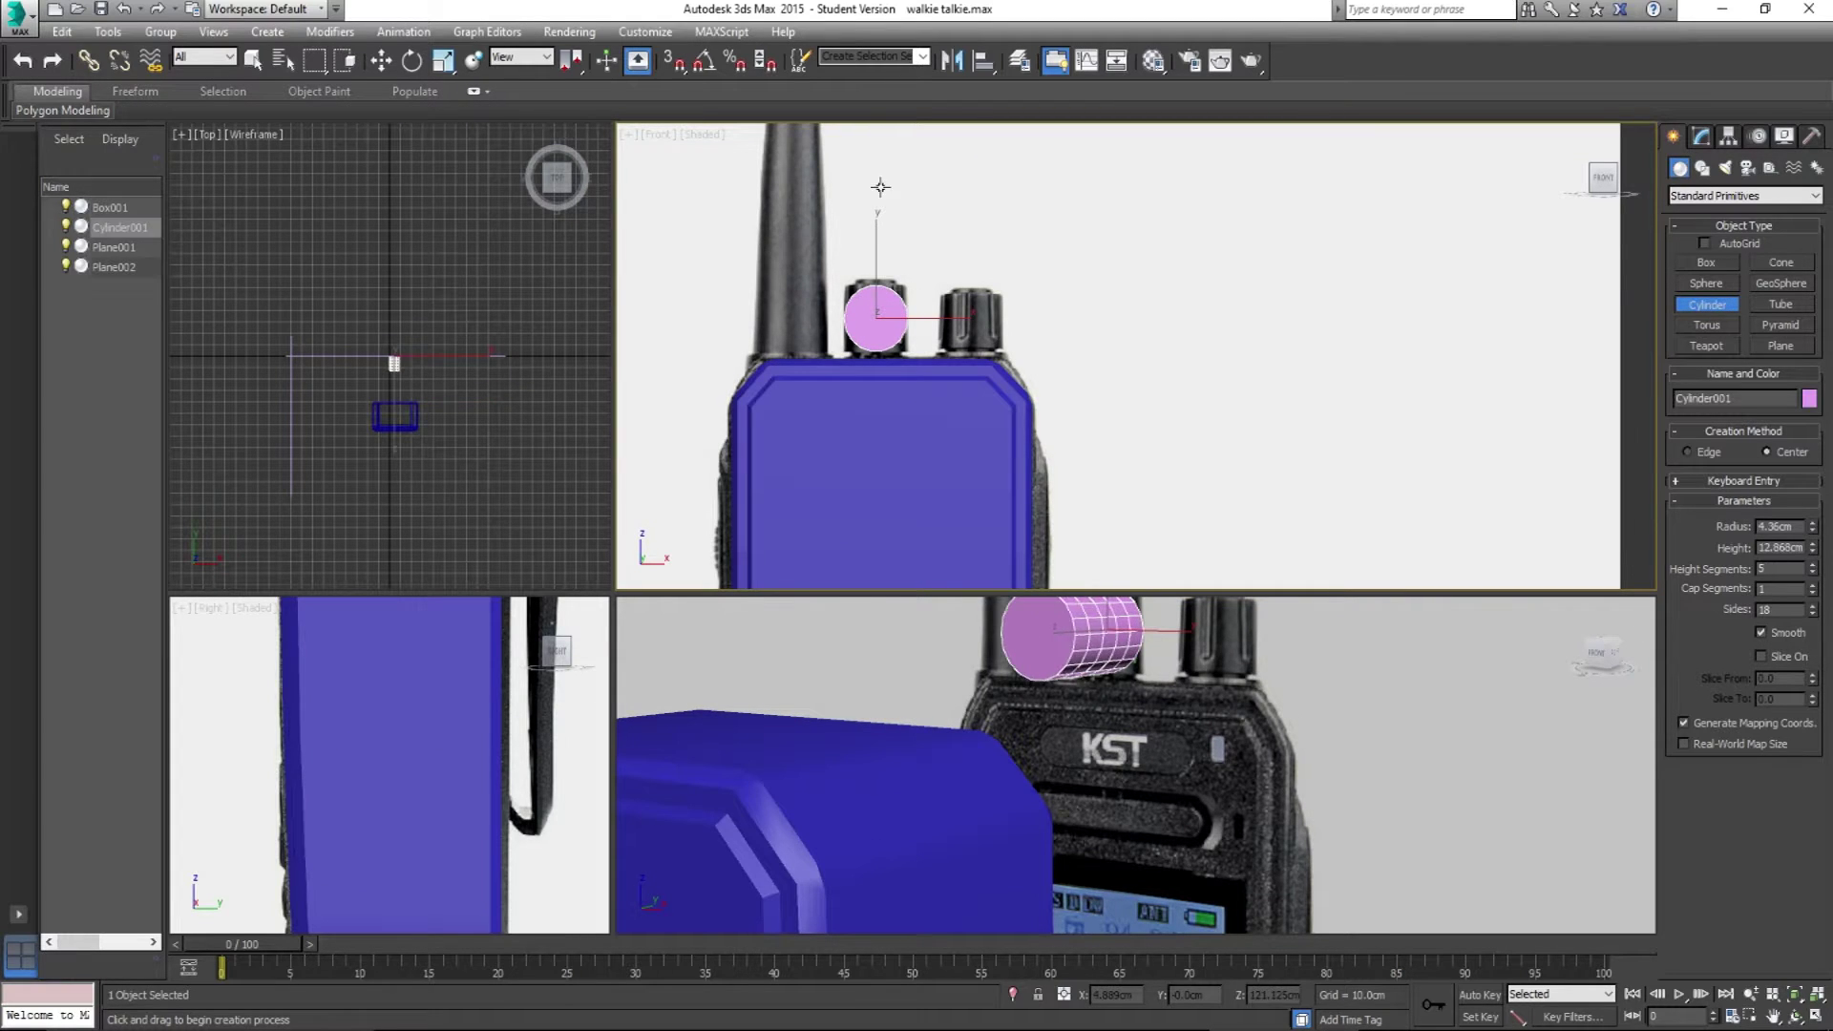
right_click(898, 270)
middle_click_drag(421, 703, 444, 808)
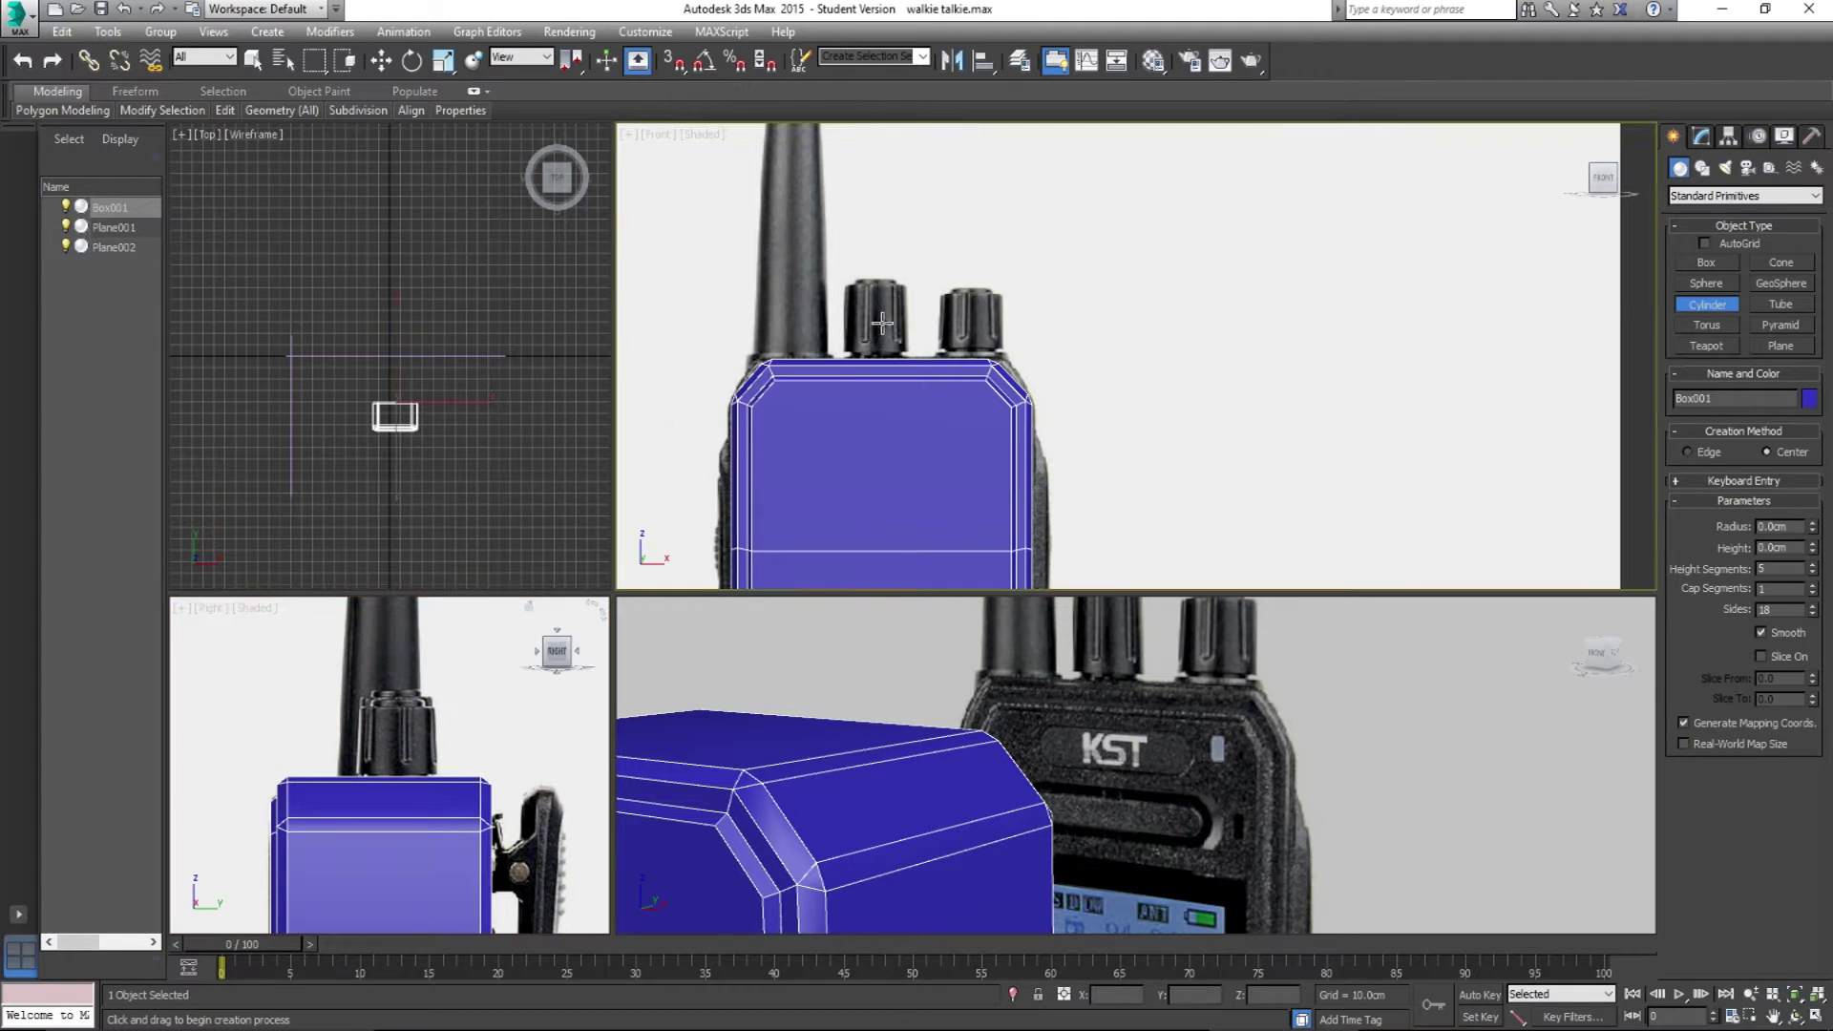
scroll(860, 344, "up", 4)
left_click_drag(865, 341, 868, 272)
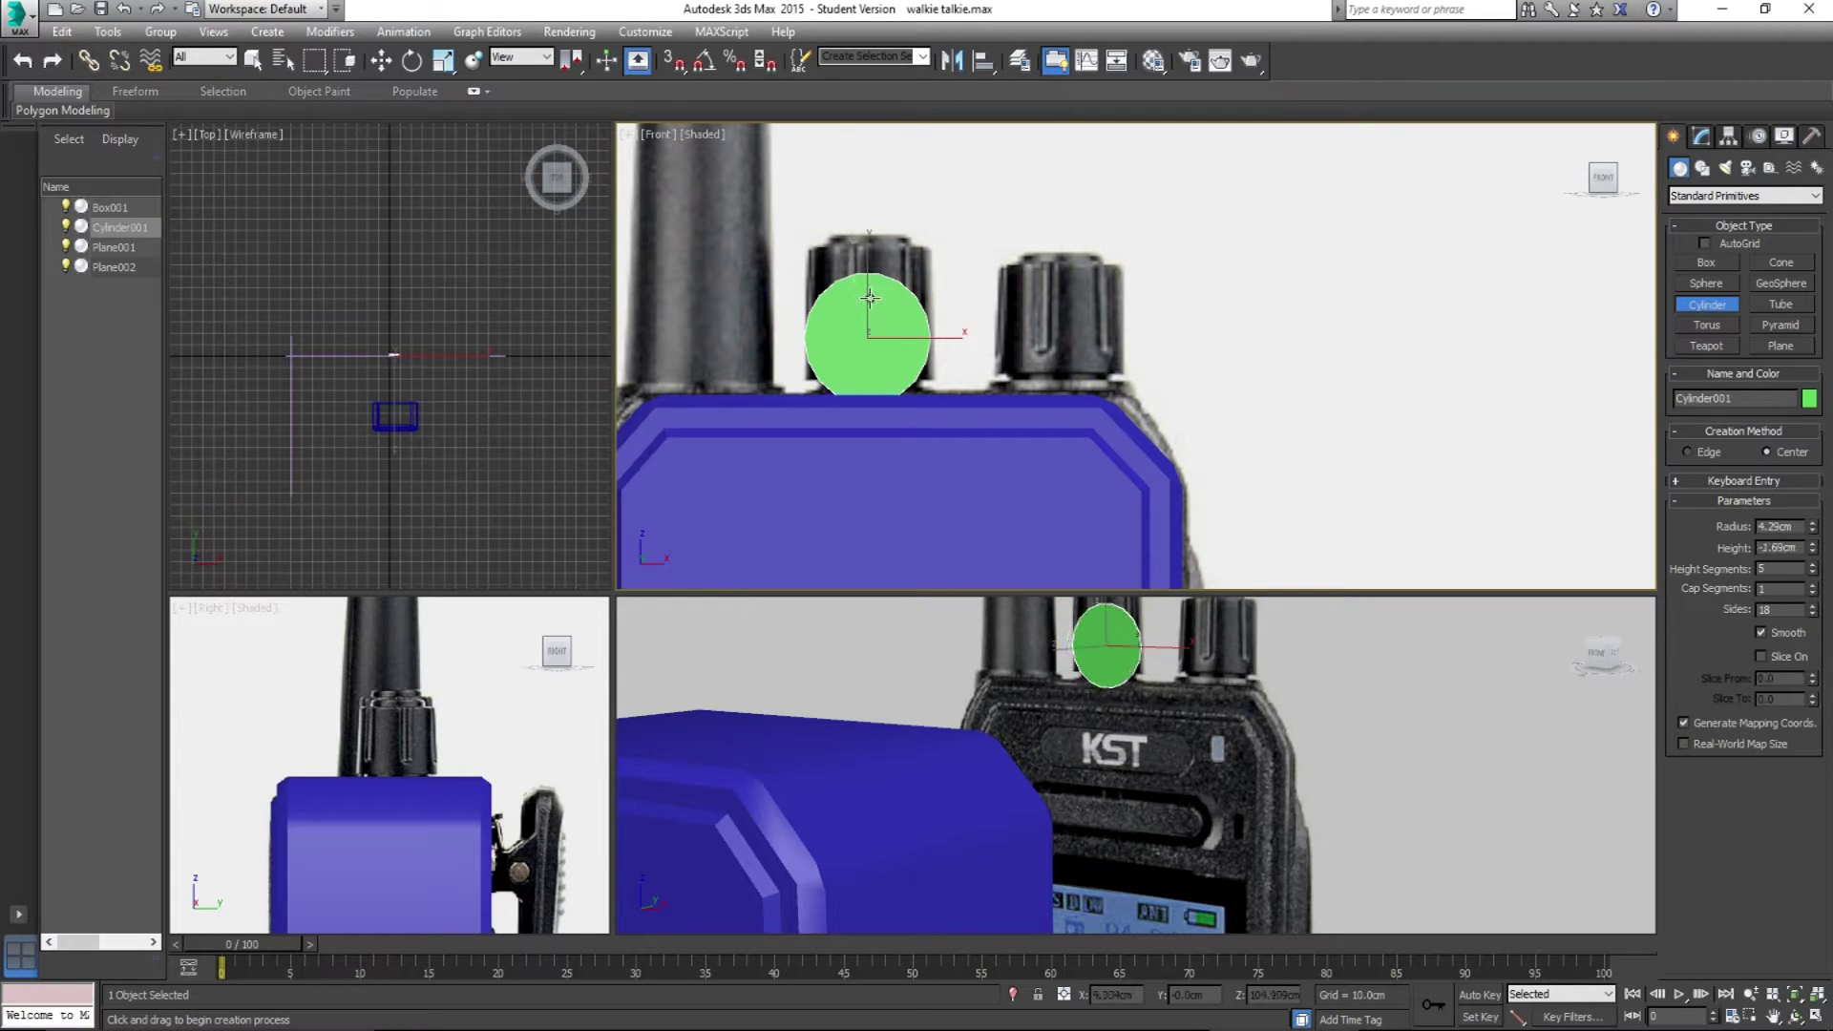
left_click(881, 117)
Step: Enable angle snapping and rotate the cylinder upright
key("r")
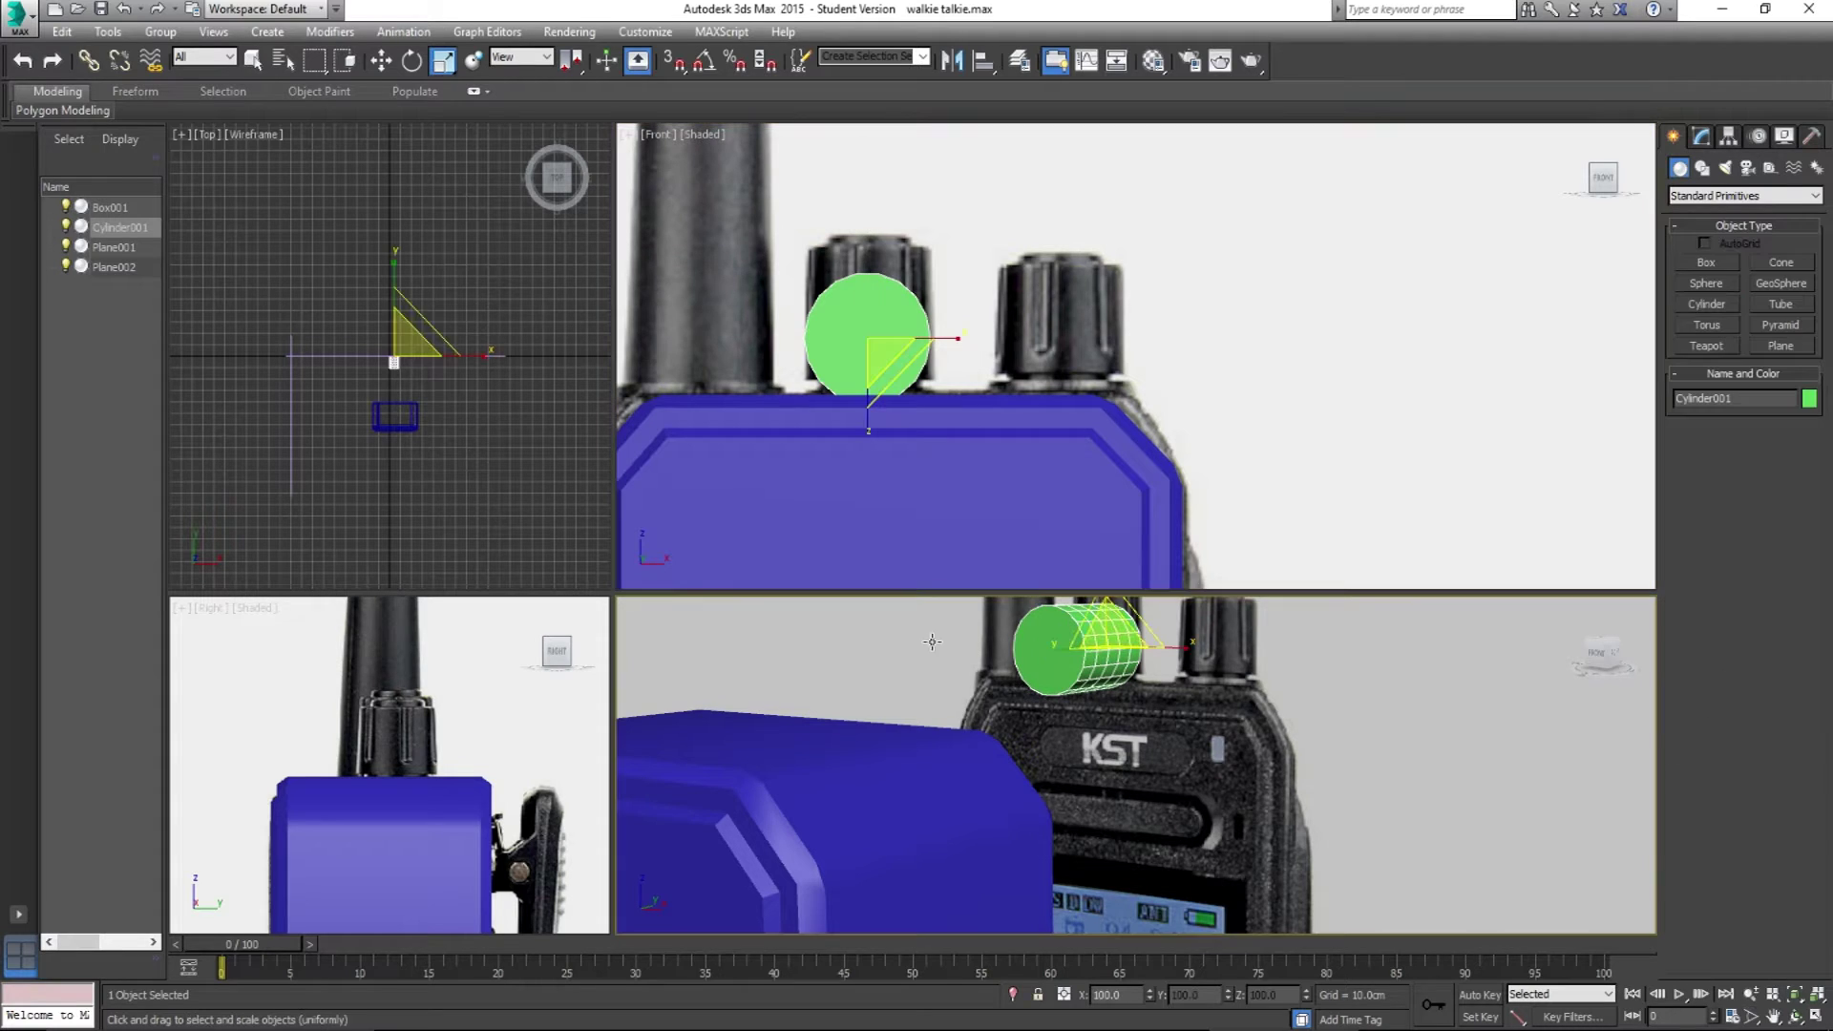
key("e")
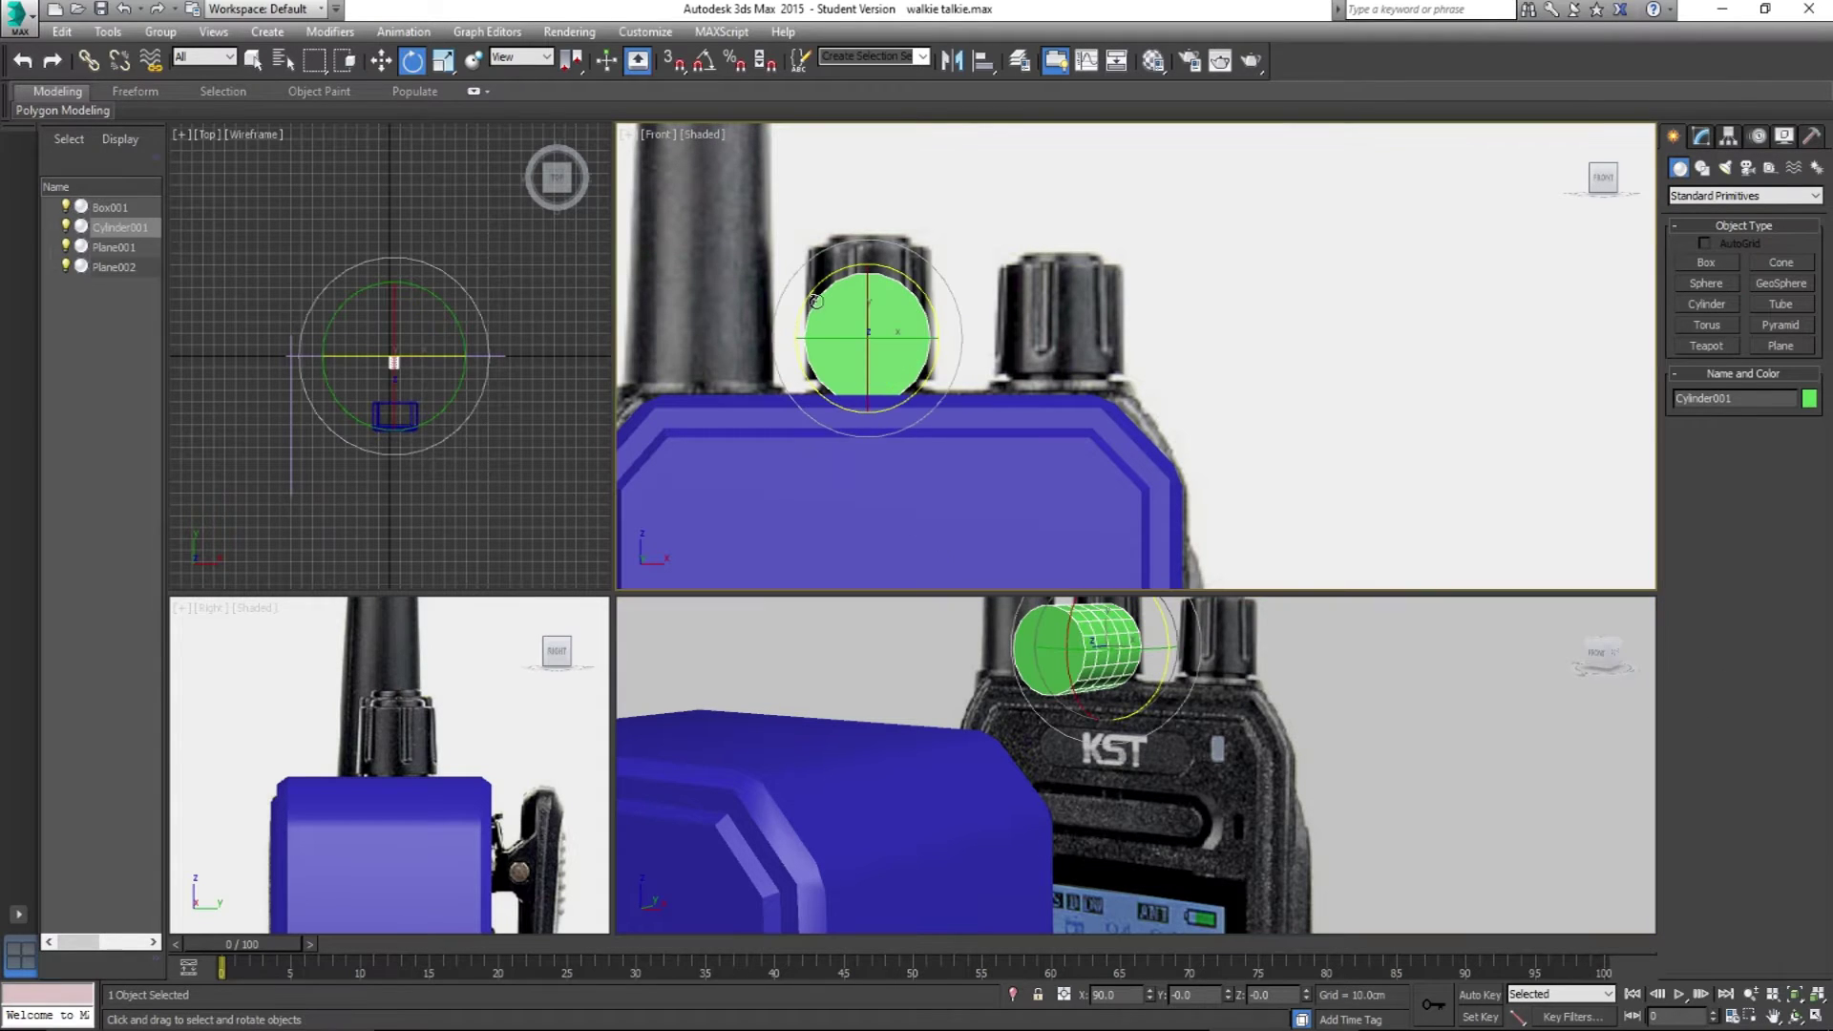
left_click(705, 61)
left_click_drag(827, 267, 890, 321)
Step: Move the cylinder in depth onto the body's top, to about Y -51.37 cm, lined up with the knob in the side reference
key("w")
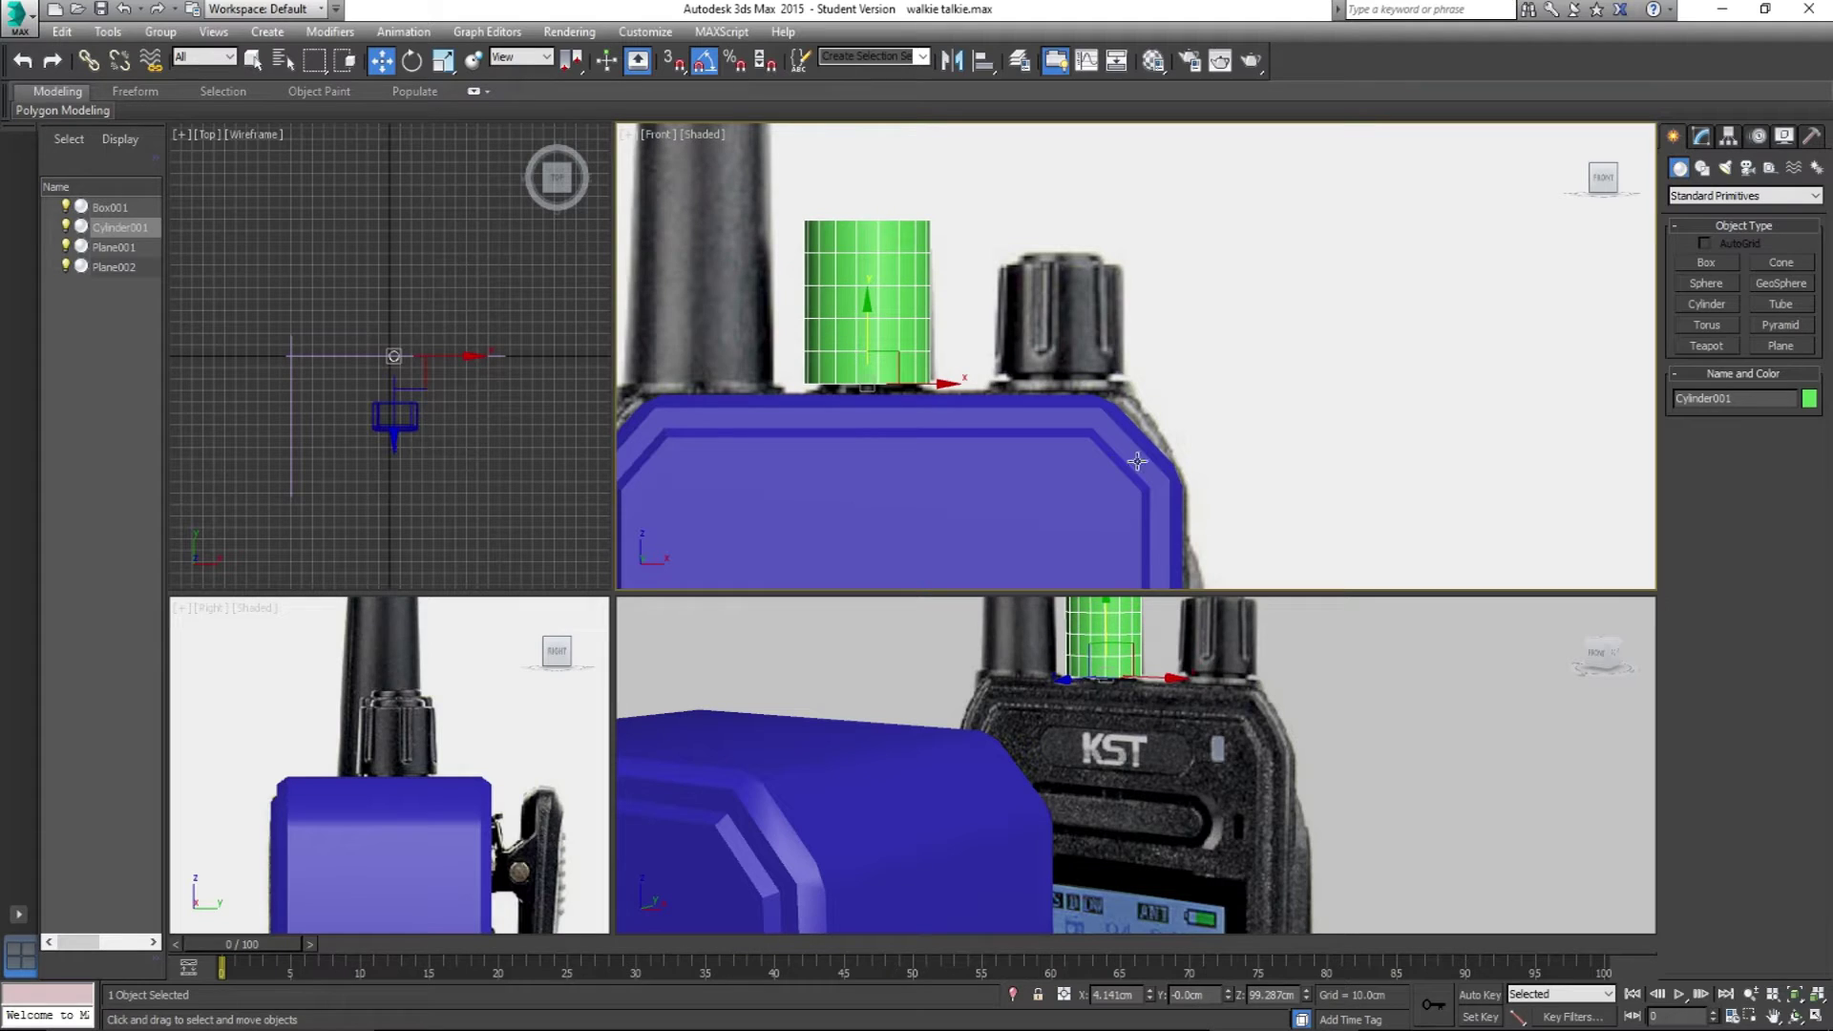
left_click_drag(945, 385, 948, 385)
middle_click_drag(1188, 610, 995, 780)
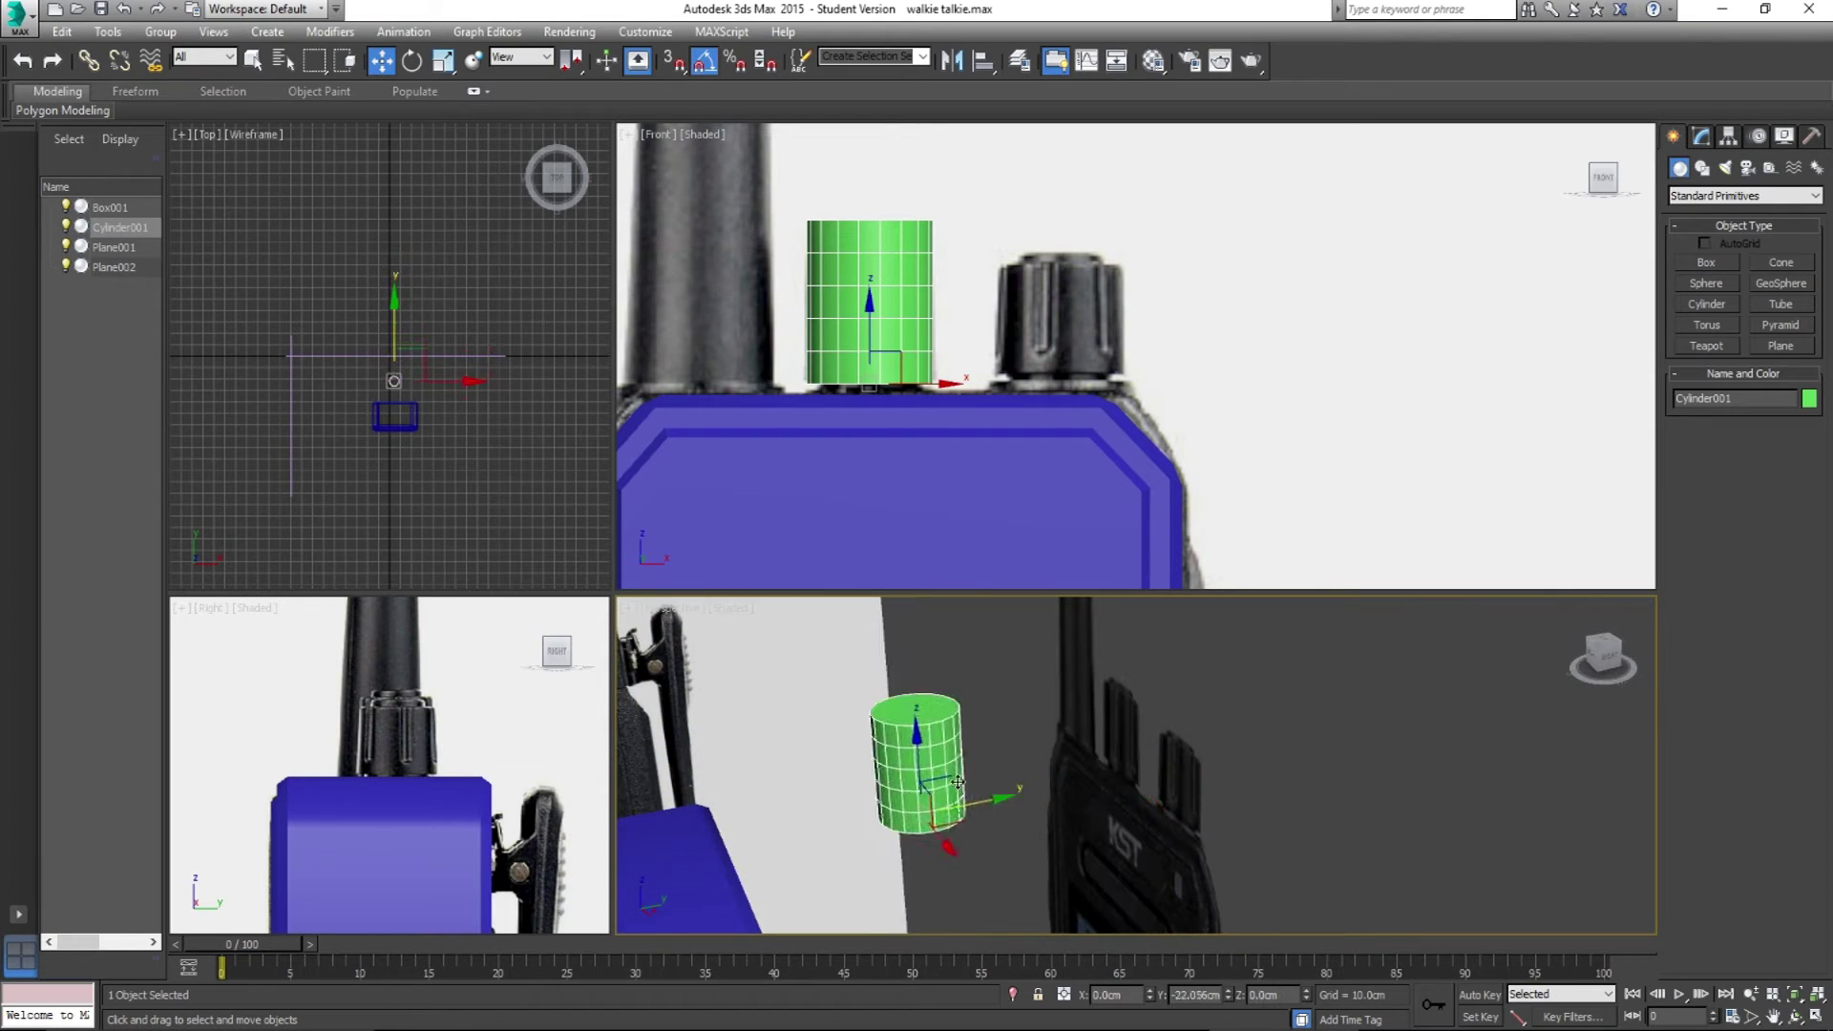
left_click_drag(995, 780, 859, 778)
middle_click_drag(859, 778, 937, 746, "alt")
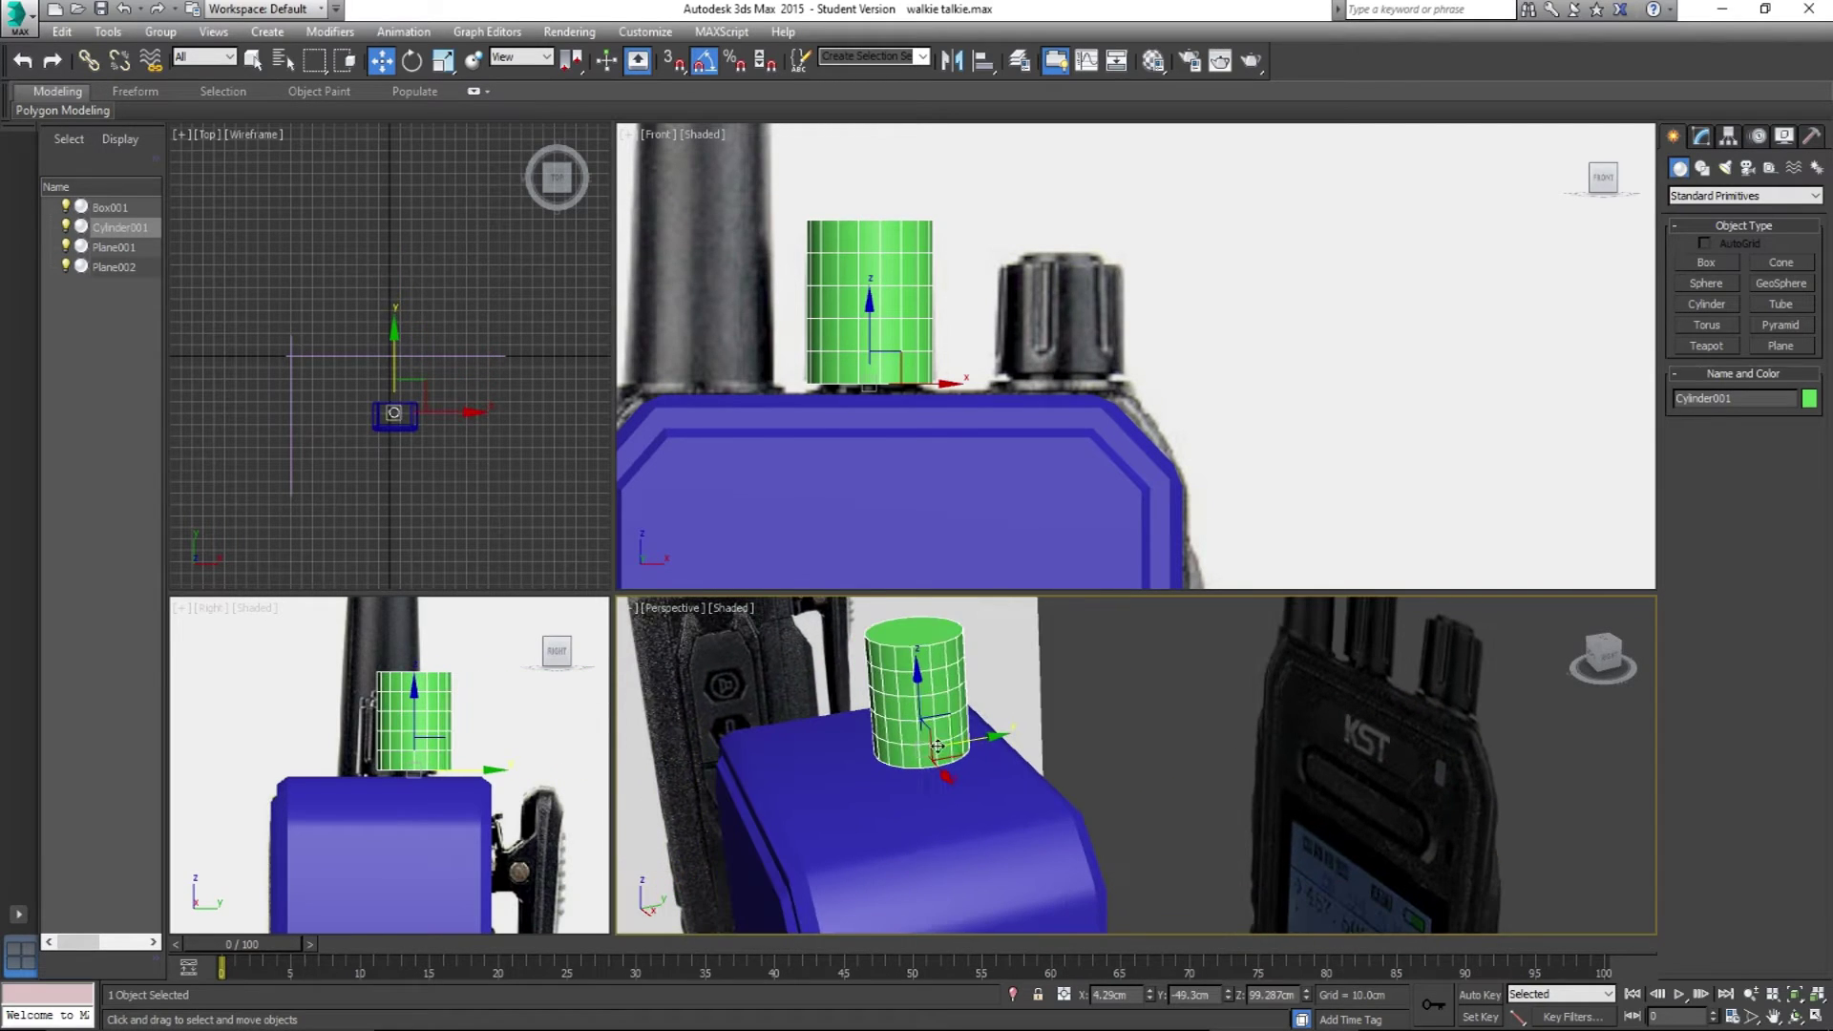
left_click(438, 730)
left_click_drag(495, 770, 483, 776)
right_click(952, 367)
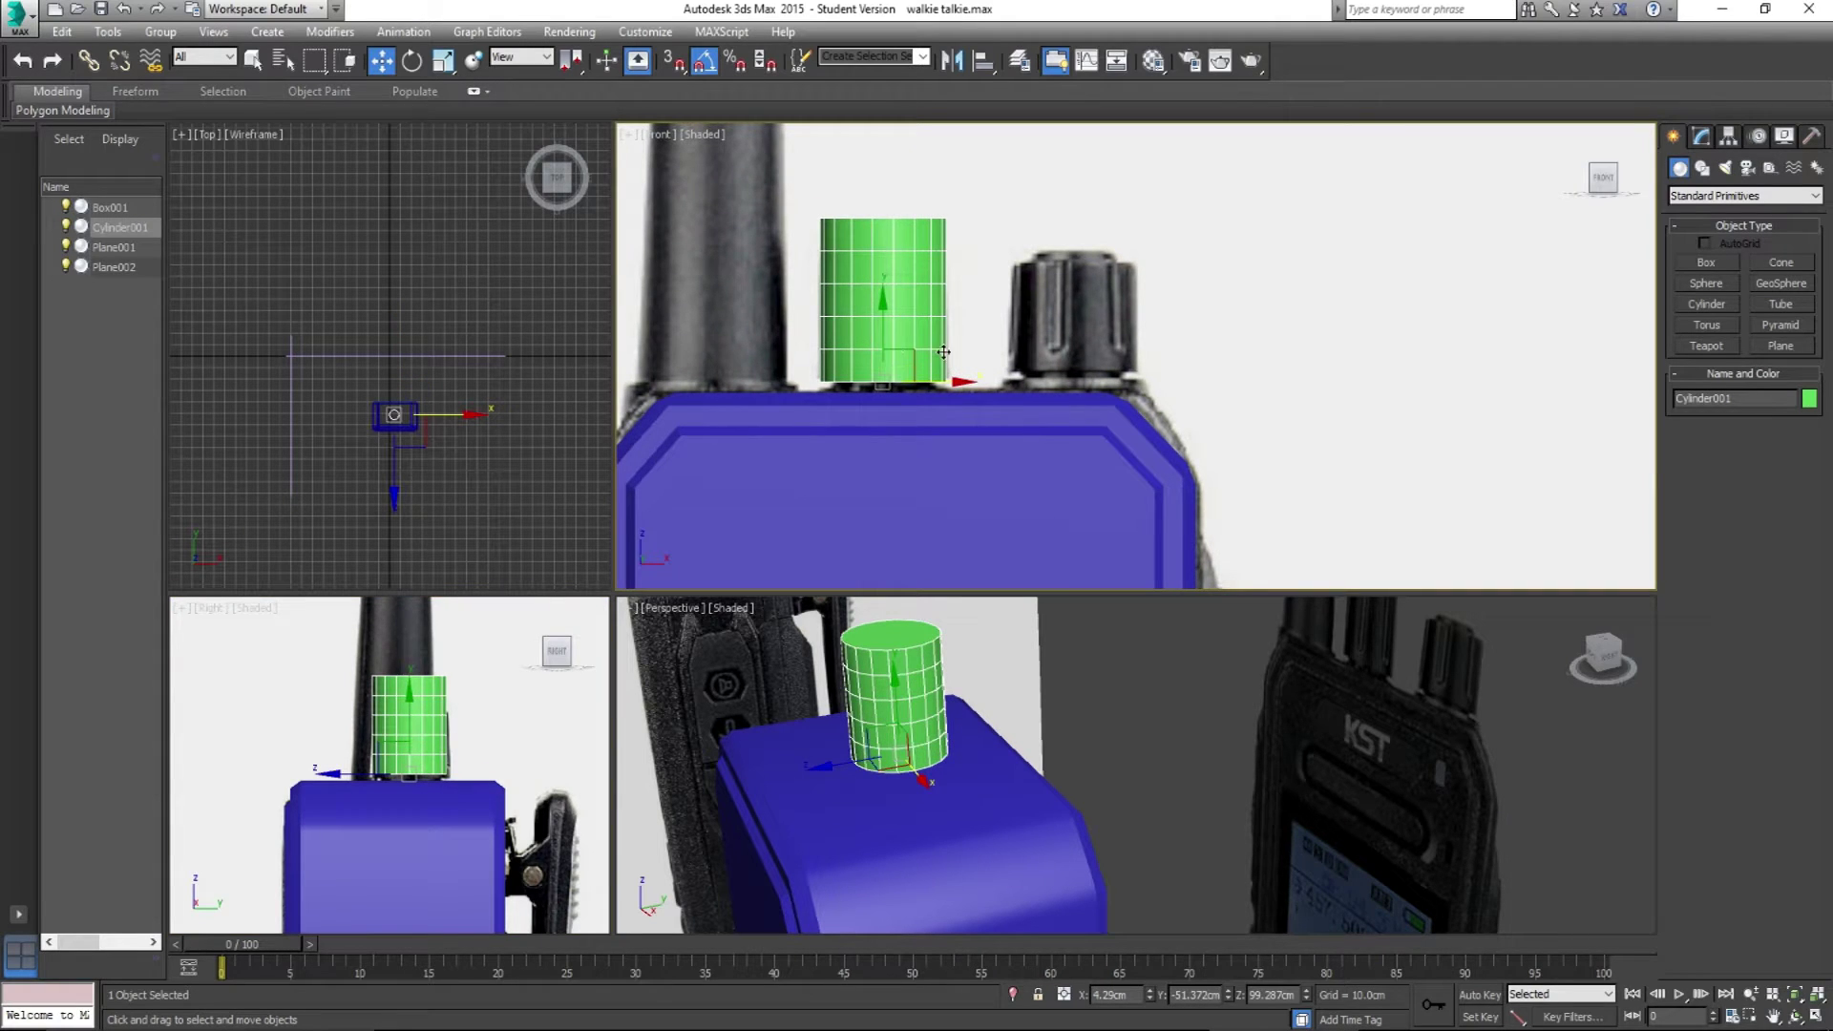
Step: Shift the cylinder toward the antenna to about X 2.42 cm and compare it with the front reference
middle_click_drag(943, 352, 931, 355)
mouse_move(930, 363)
left_mouse_down()
mouse_move(1136, 365)
mouse_move(856, 377)
mouse_move(930, 397)
left_mouse_up()
scroll(930, 396, "down", 4)
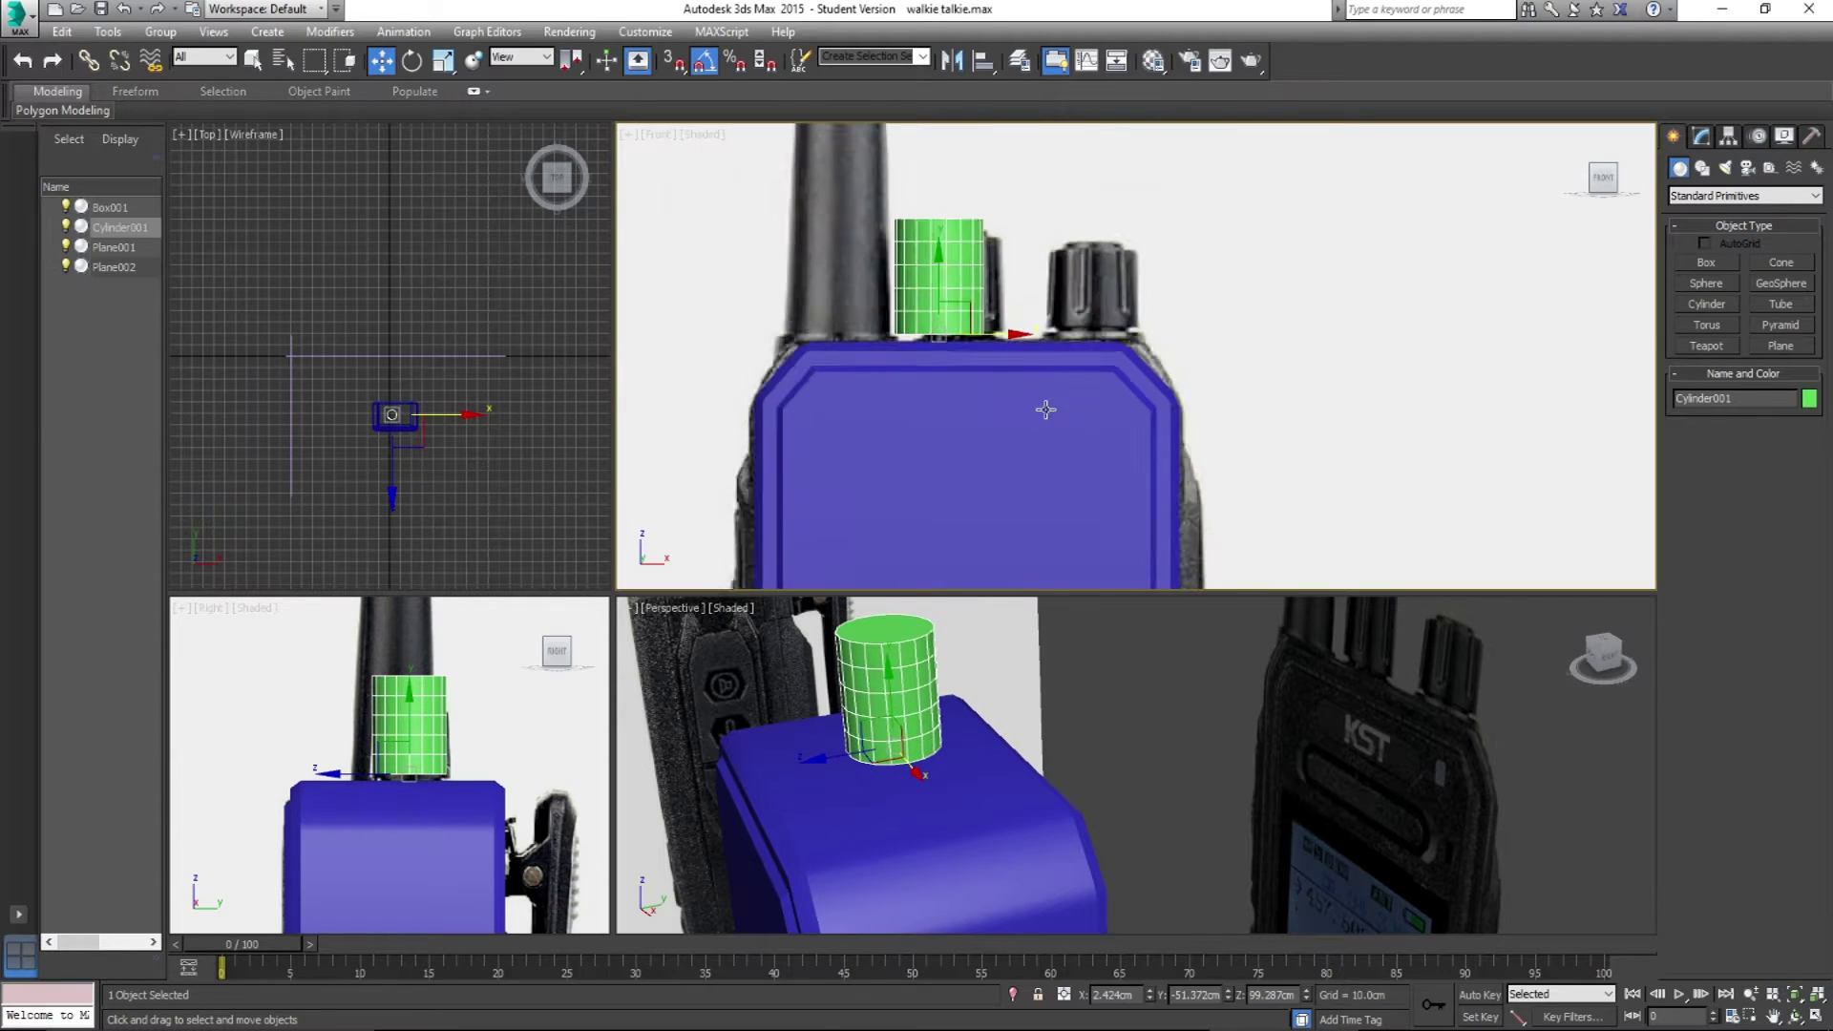
scroll(985, 383, "up", 3)
scroll(985, 383, "down", 5)
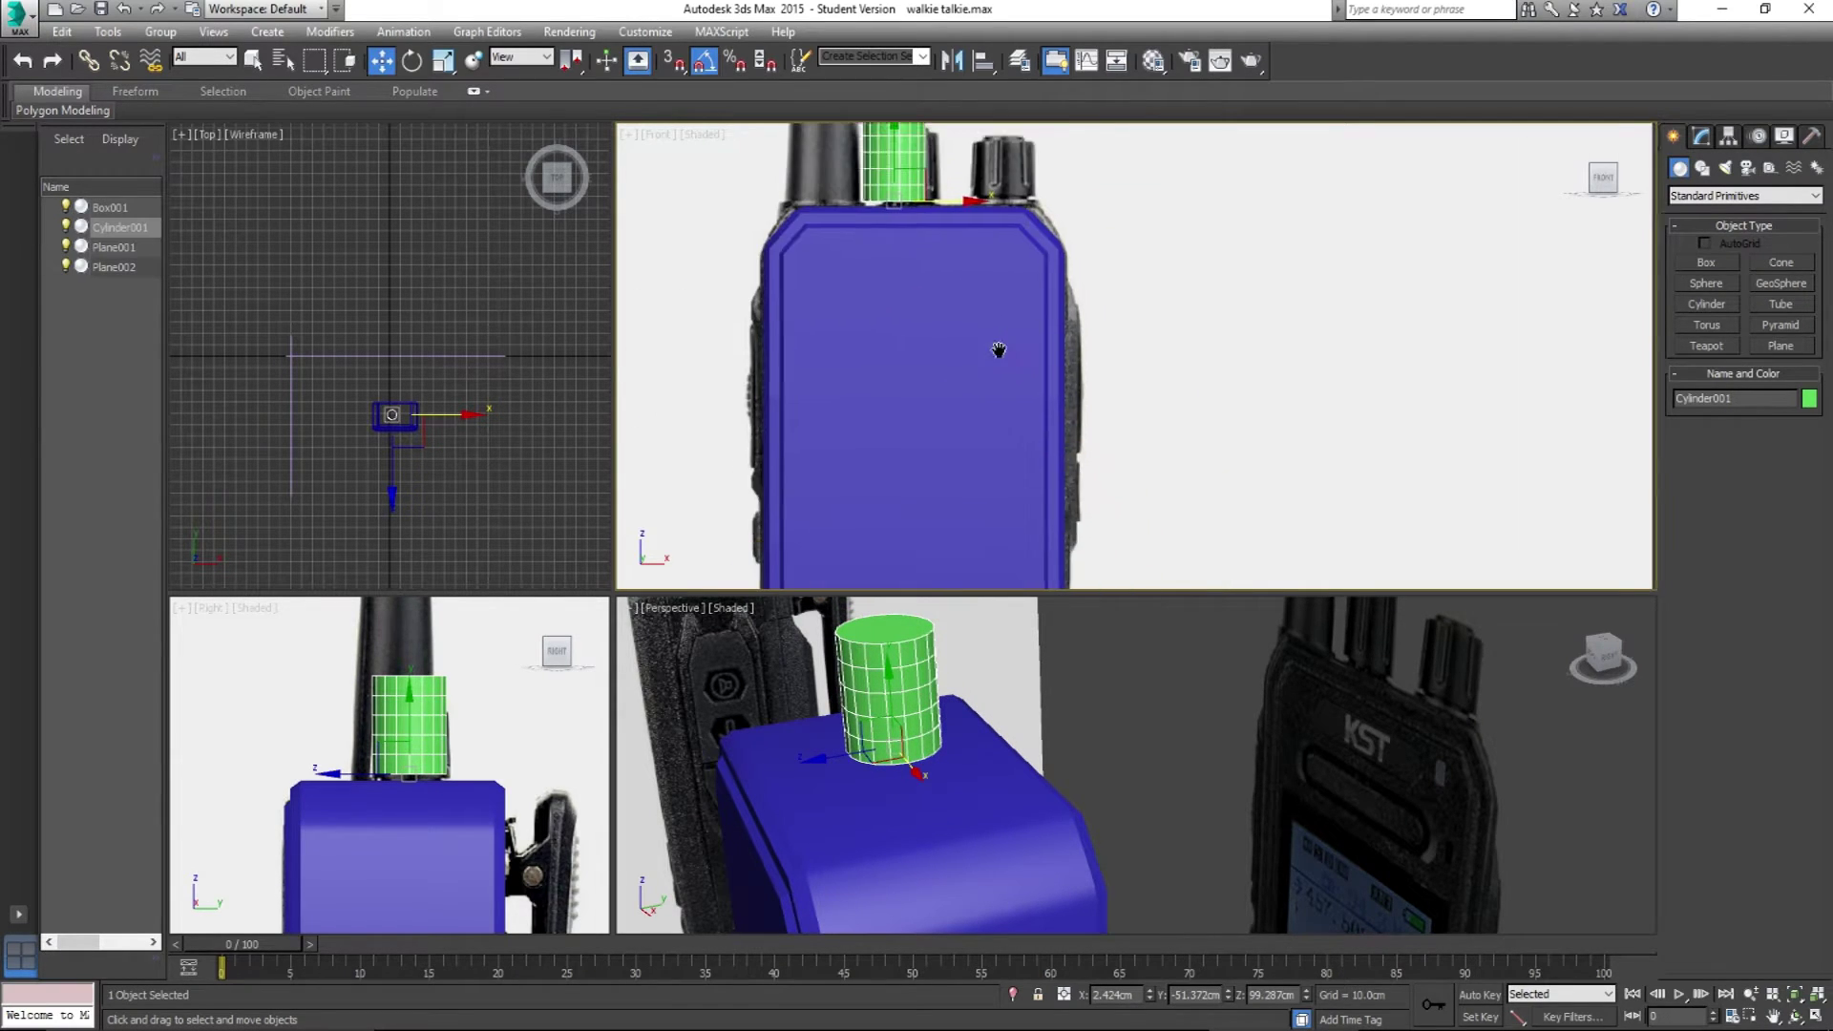
scroll(1024, 310, "up", 6)
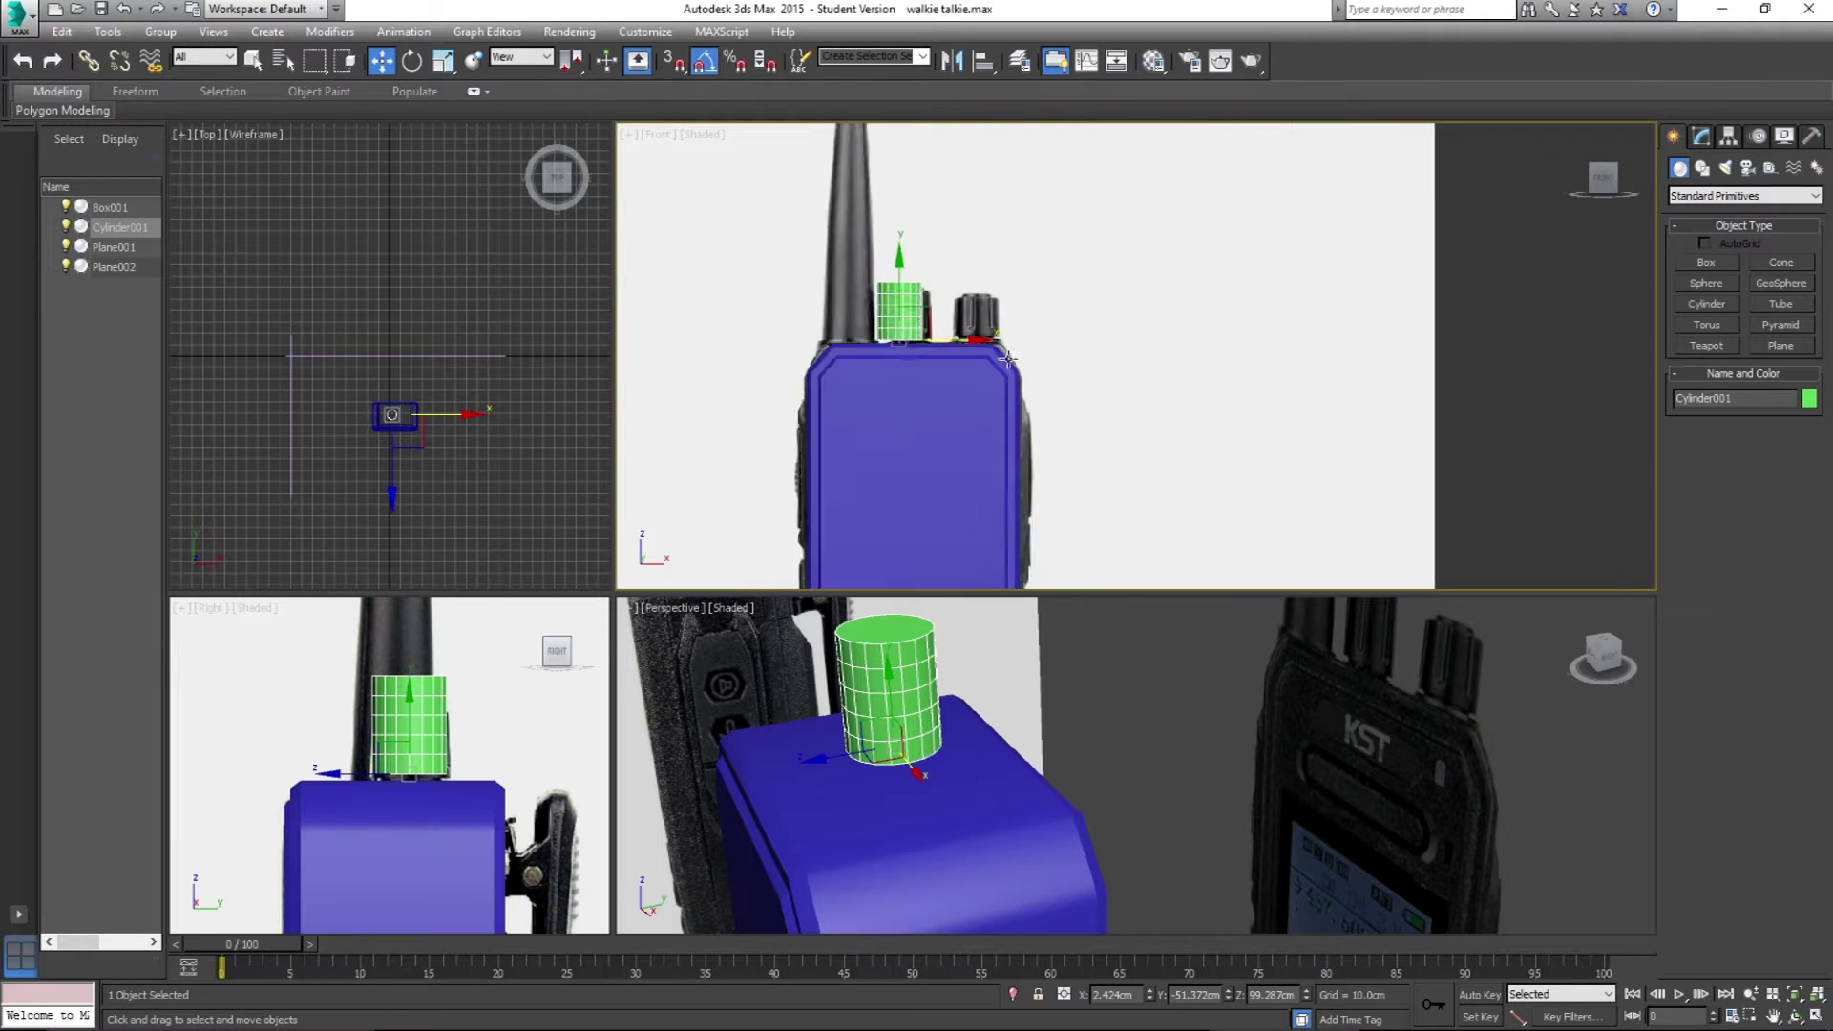
Step: Move all the body's vertices on the outer-knob side slightly outward to match the front reference, and leave vertex editing
left_click(971, 373)
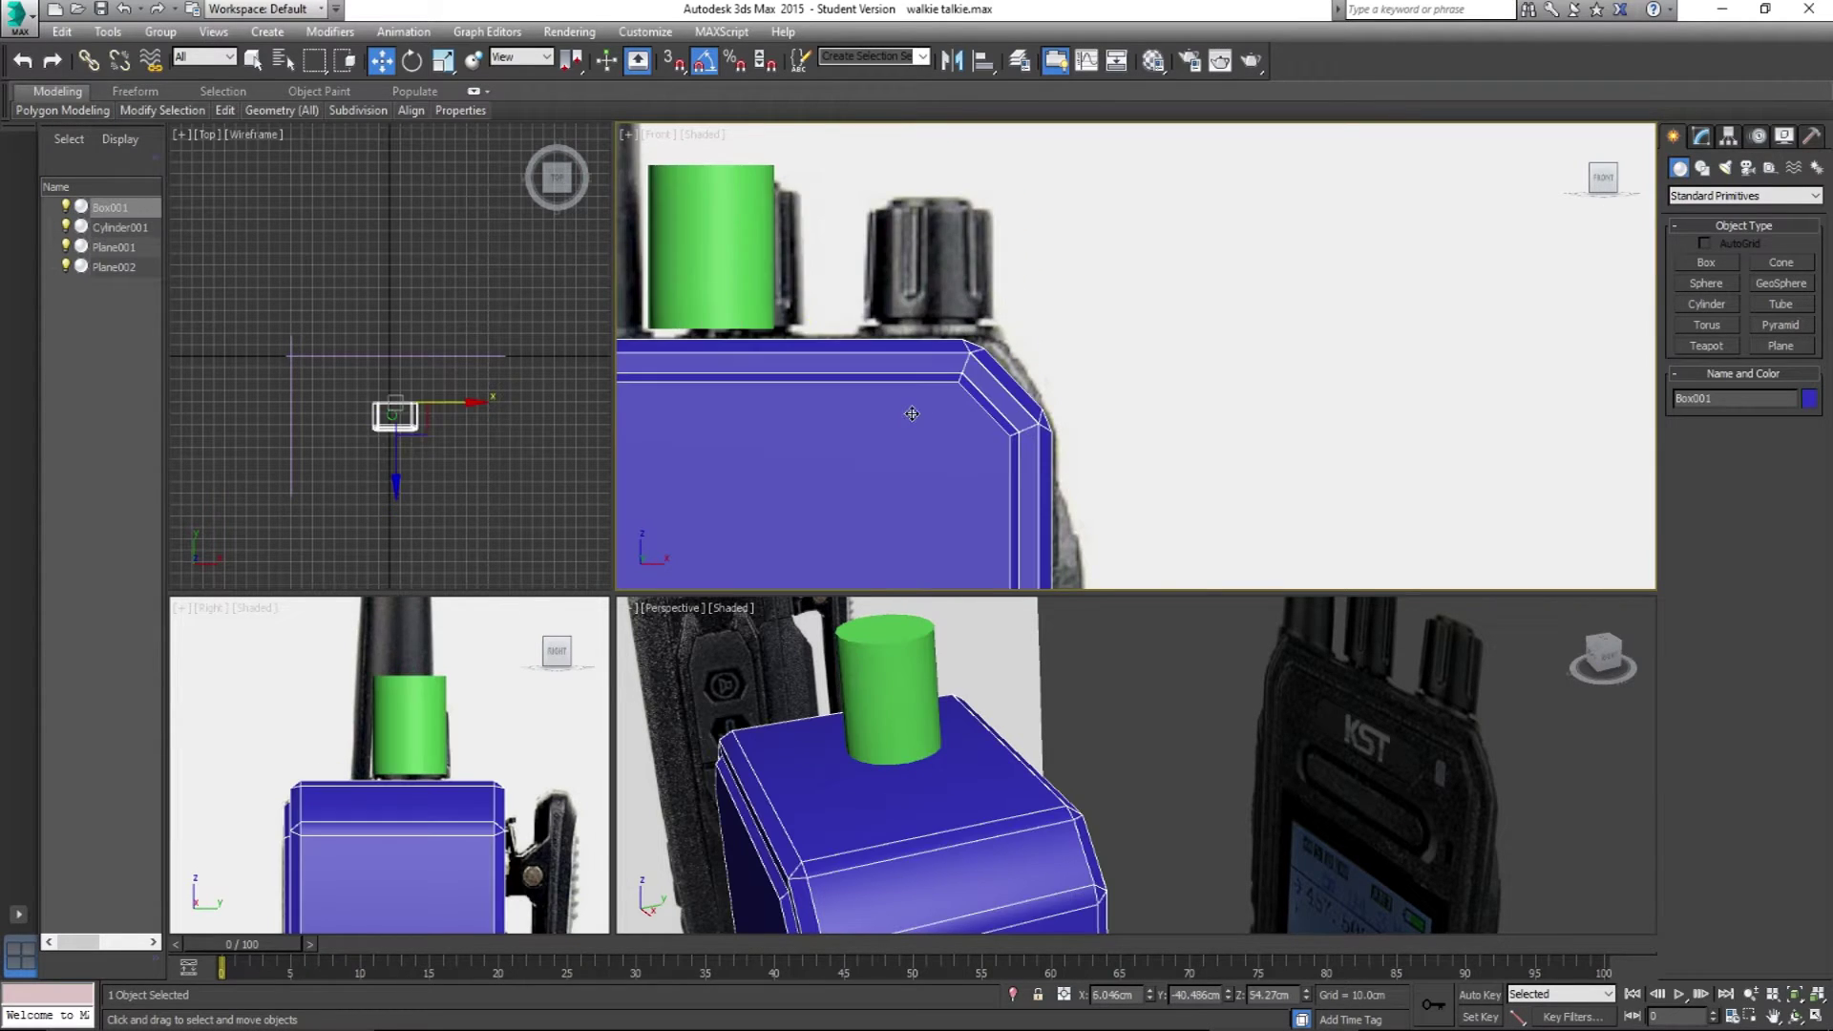
scroll(970, 372, "down", 5)
left_click(1701, 136)
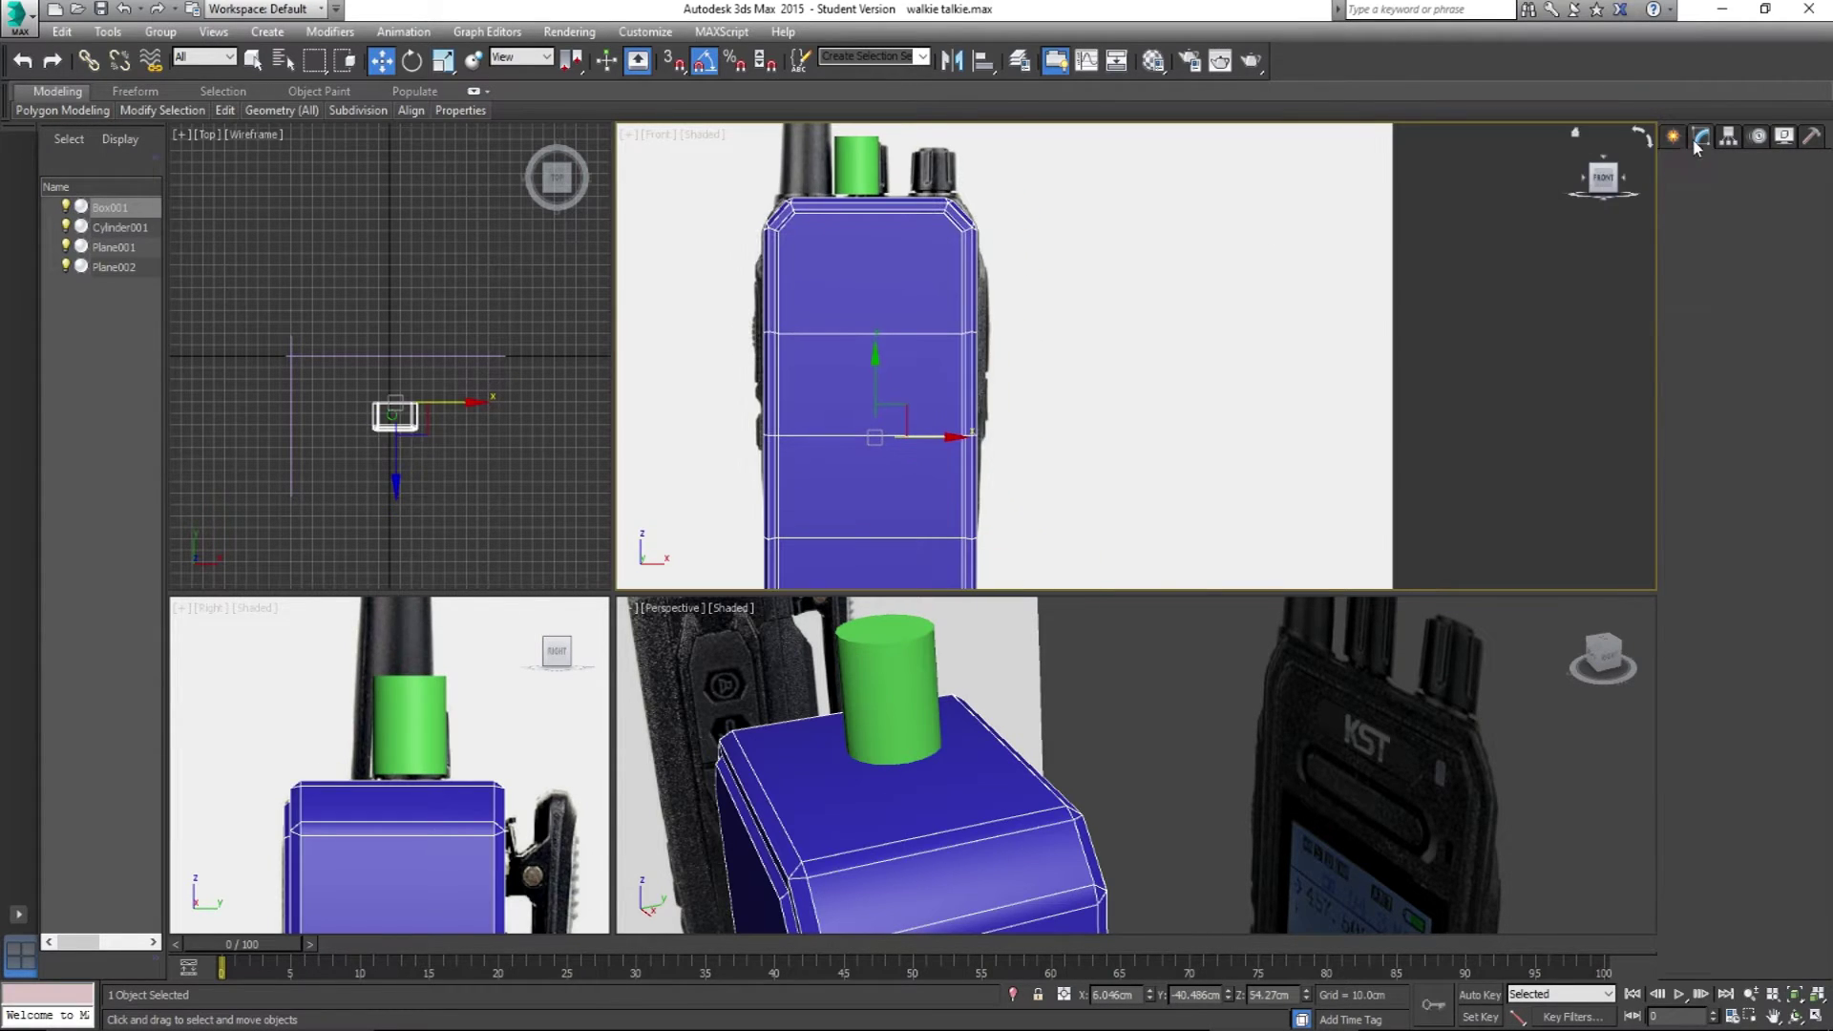
left_click(1692, 415)
scroll(1144, 366, "down", 2)
mouse_move(1069, 574)
left_mouse_down()
mouse_move(955, 254)
mouse_move(948, 173)
mouse_move(1077, 575)
left_mouse_up()
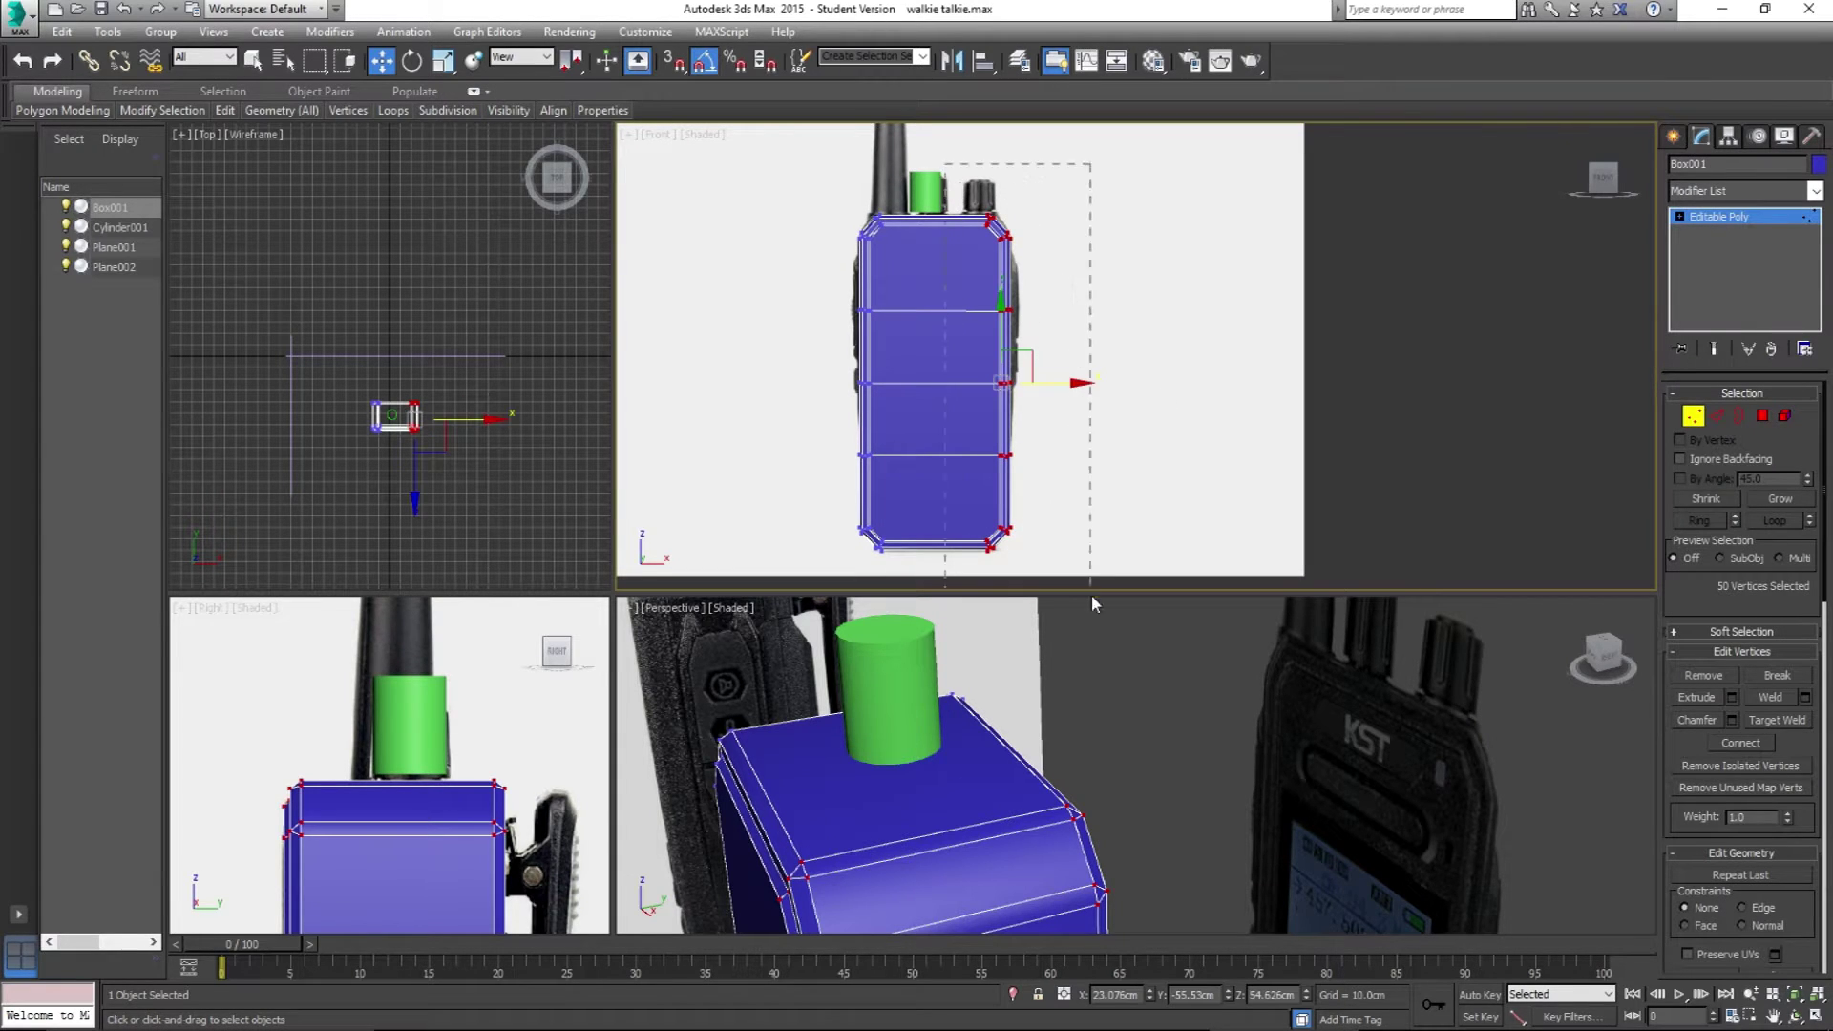
scroll(1031, 258, "up", 2)
left_click_drag(1059, 432, 1069, 431)
left_click(1136, 343)
left_click(1691, 416)
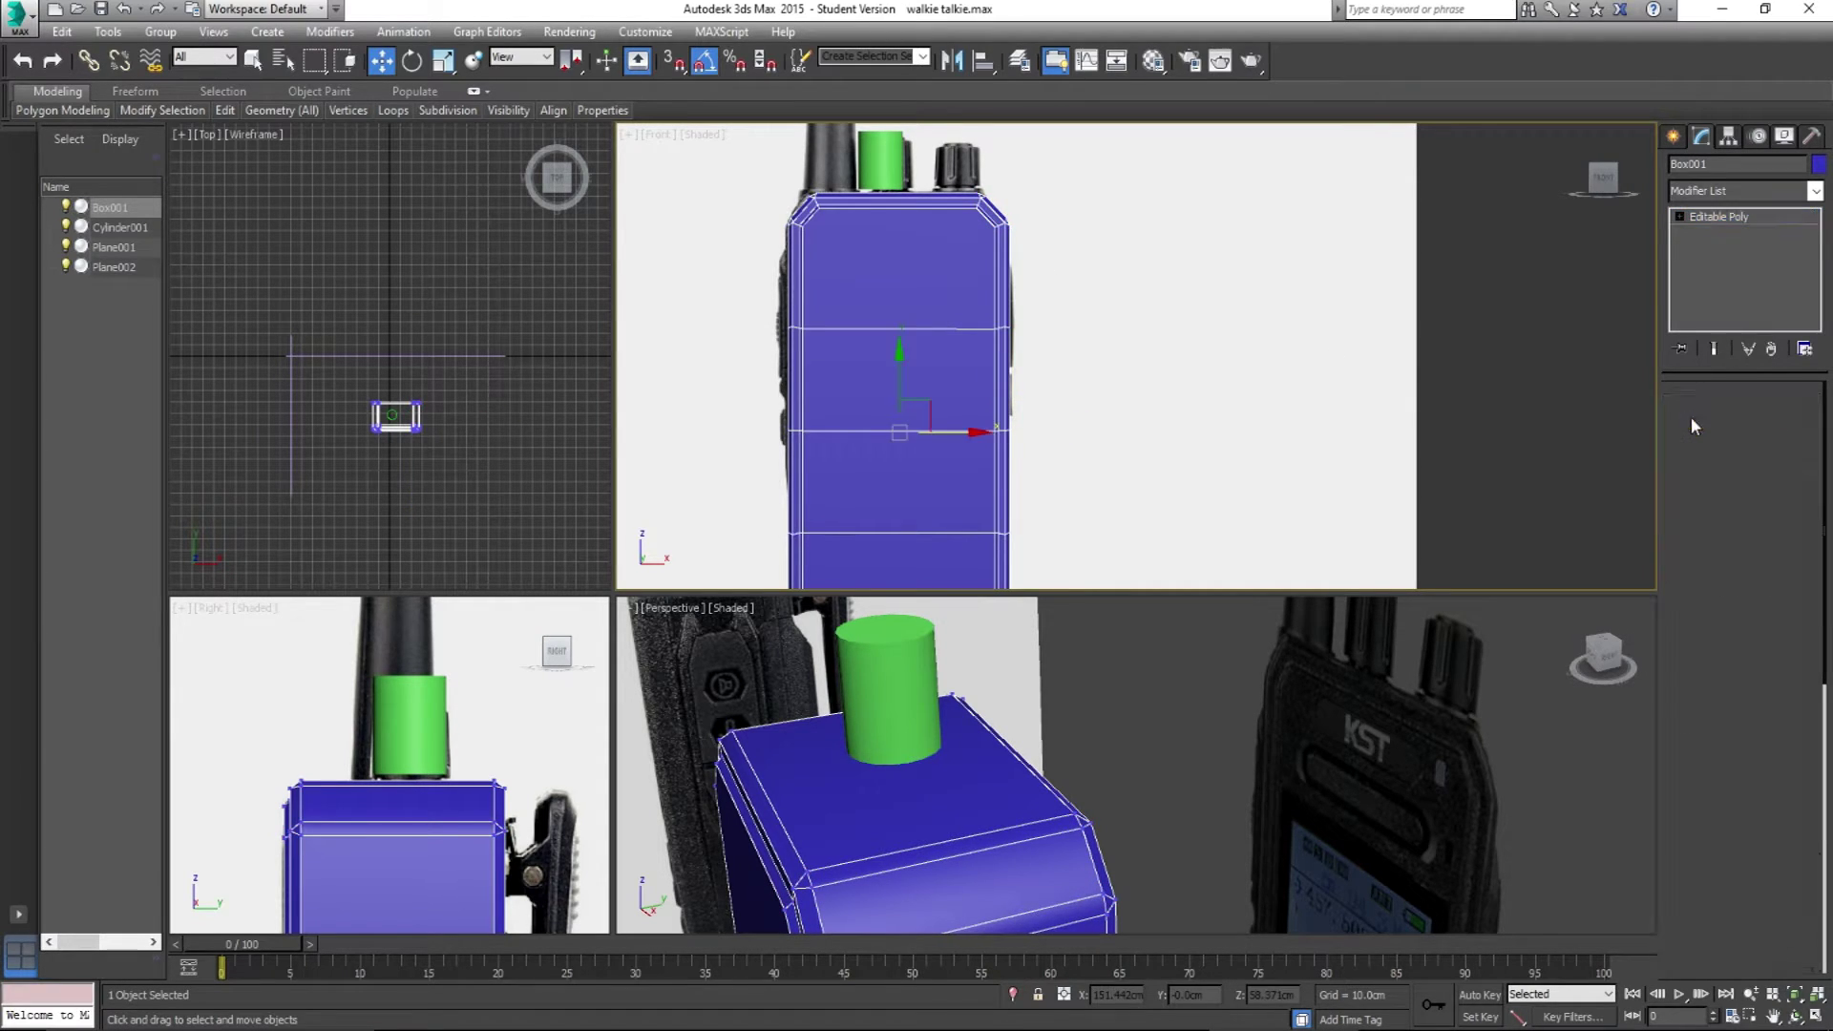
Step: Move the cylinder over the outer knob in the front reference, at about X 17.43 cm
scroll(1012, 355, "up", 4)
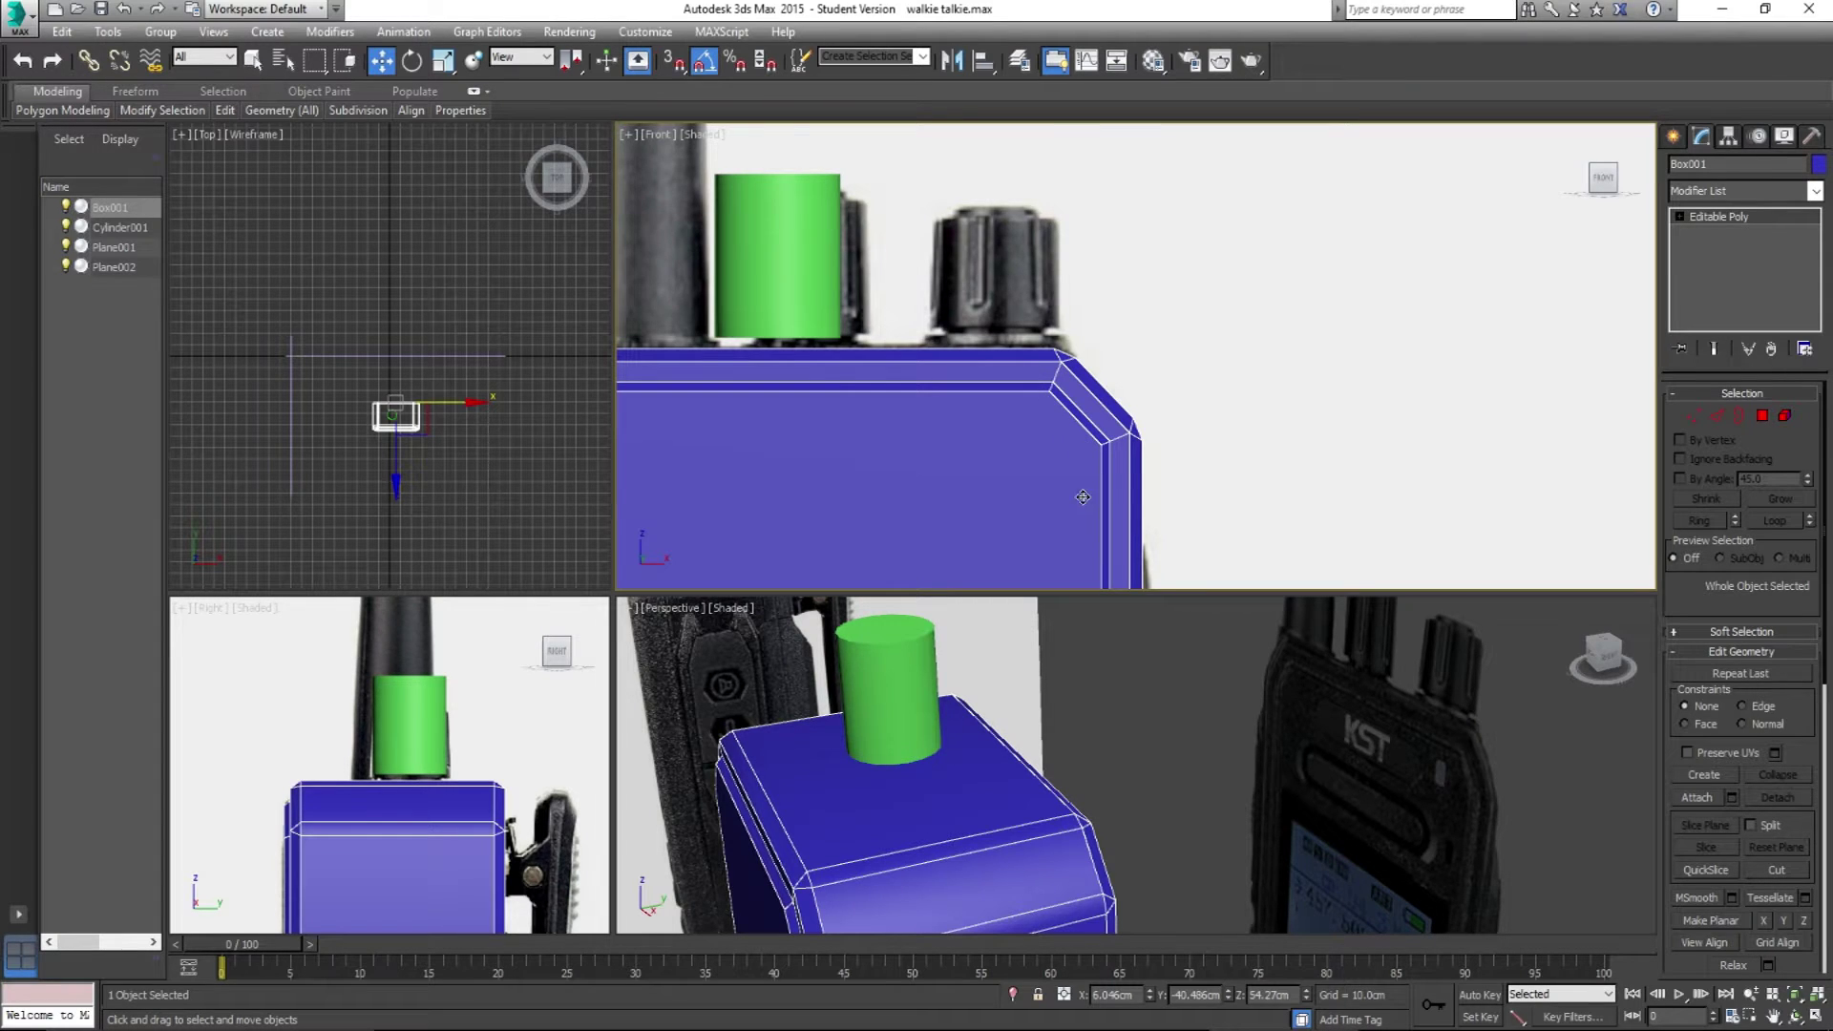
scroll(1050, 348, "down", 2)
left_click(887, 281)
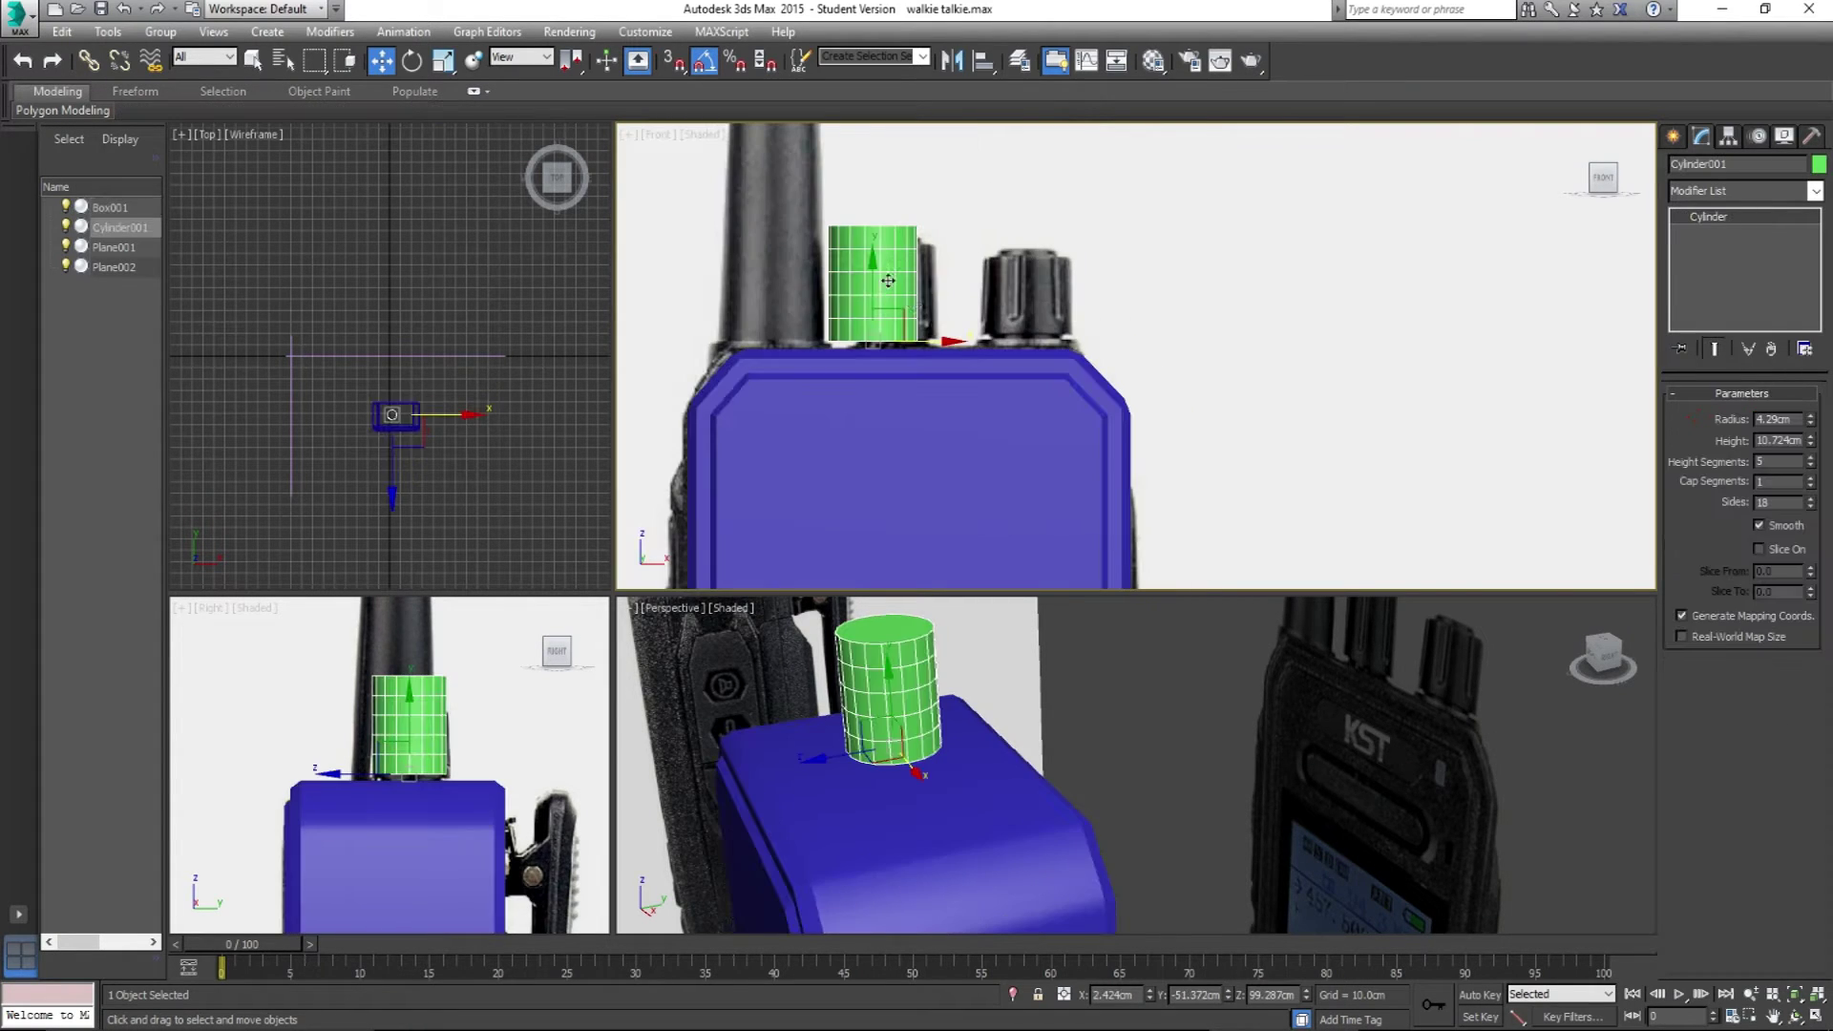
left_click_drag(936, 351, 1091, 353)
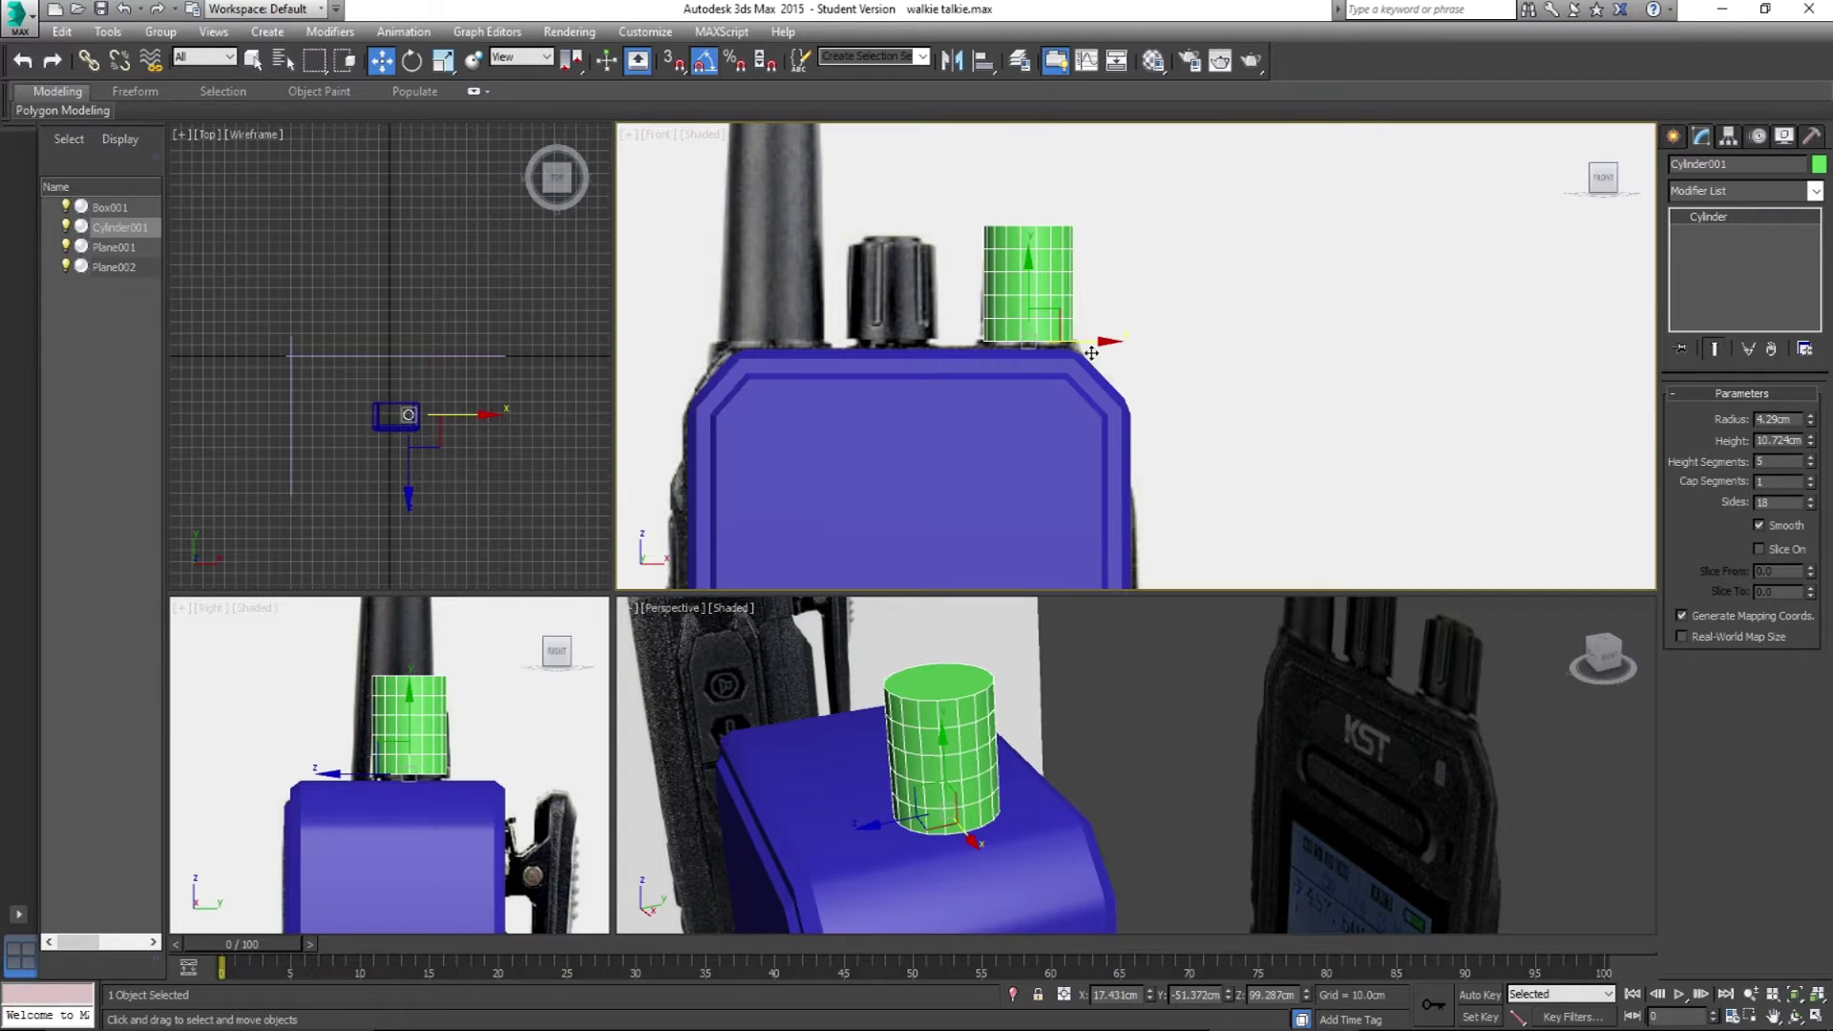
Step: Set the cylinder to 1 height segment and 12 sides
left_click_drag(1812, 466, 1829, 658)
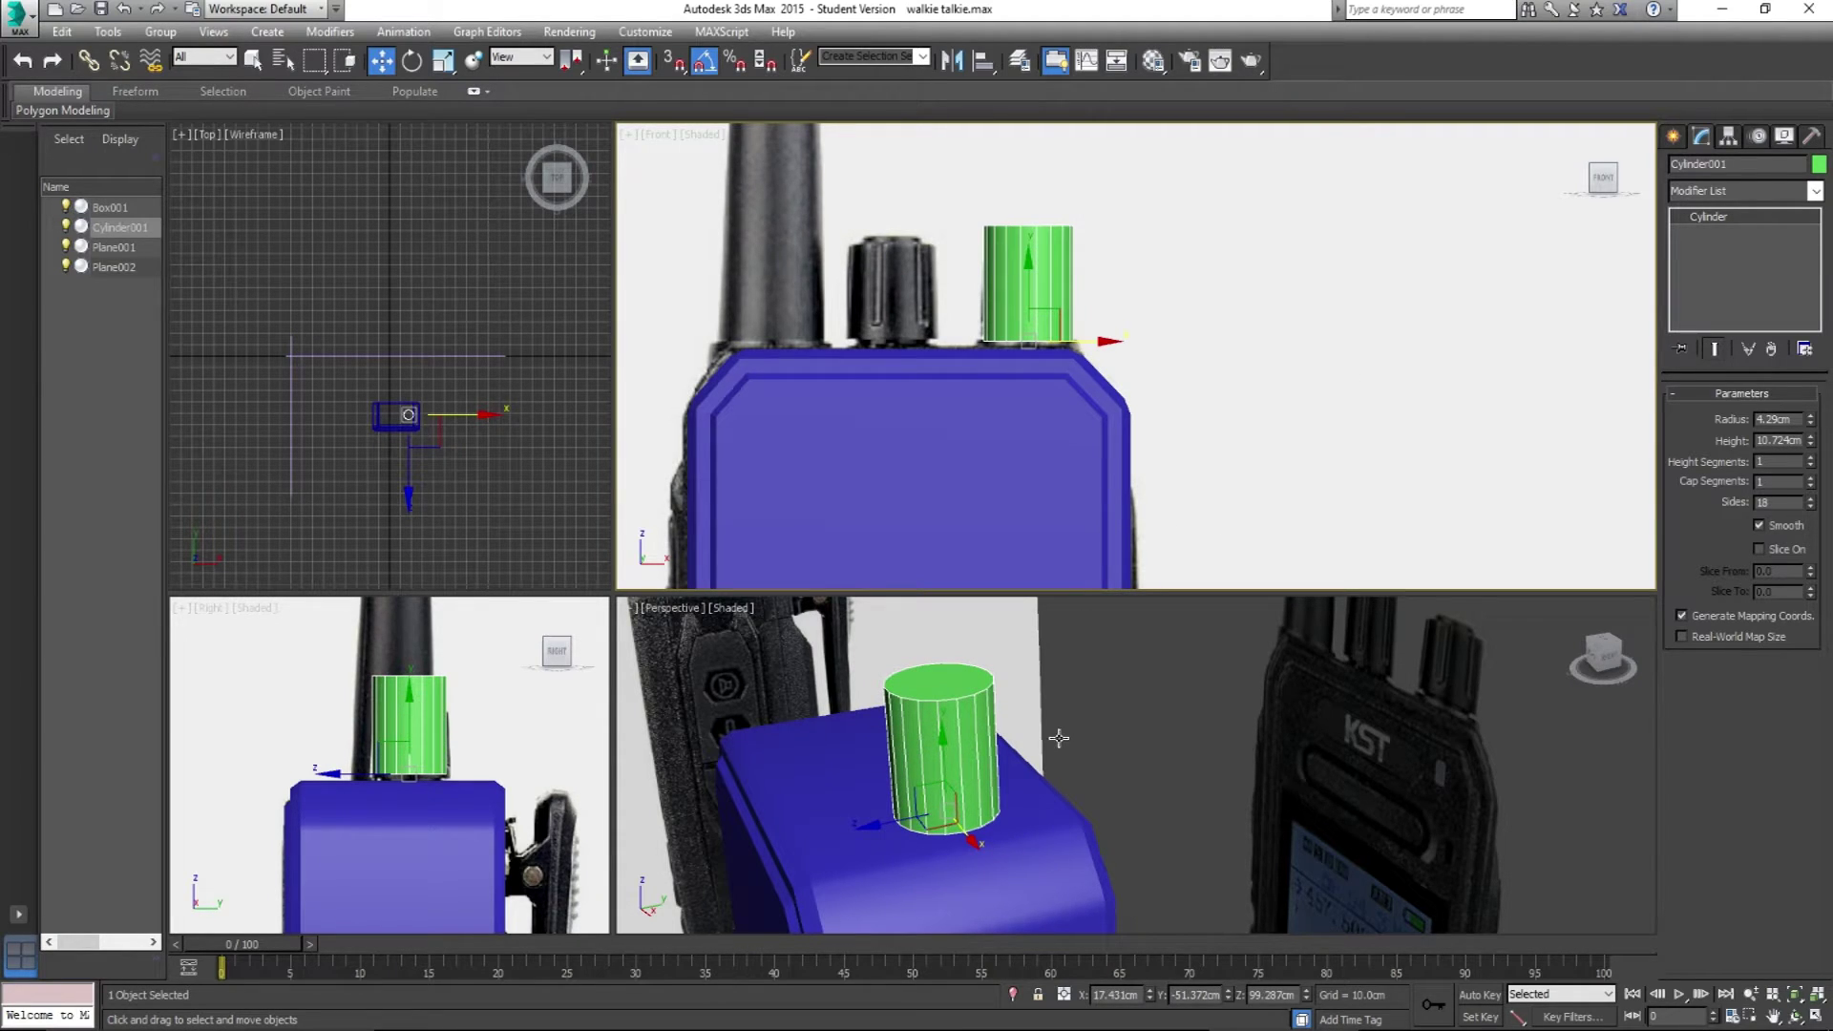
middle_click_drag(1165, 749, 1056, 778)
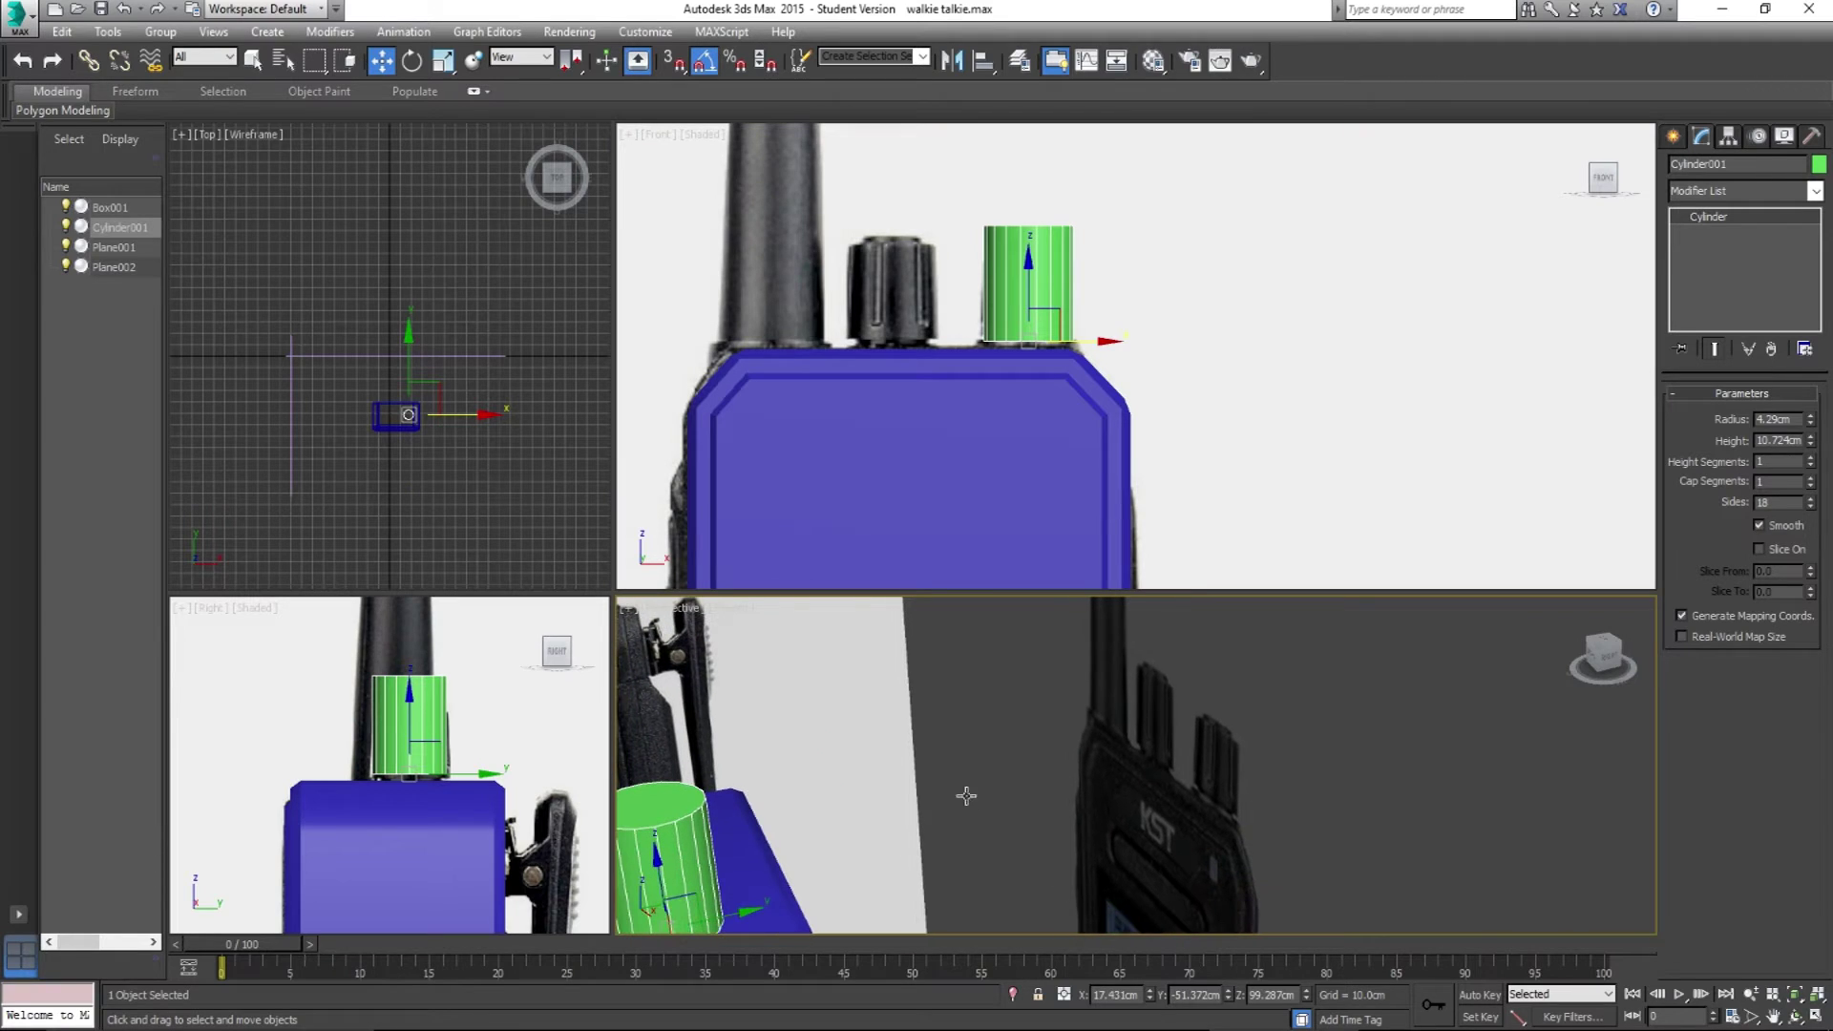
middle_click_drag(915, 737, 962, 725, "alt")
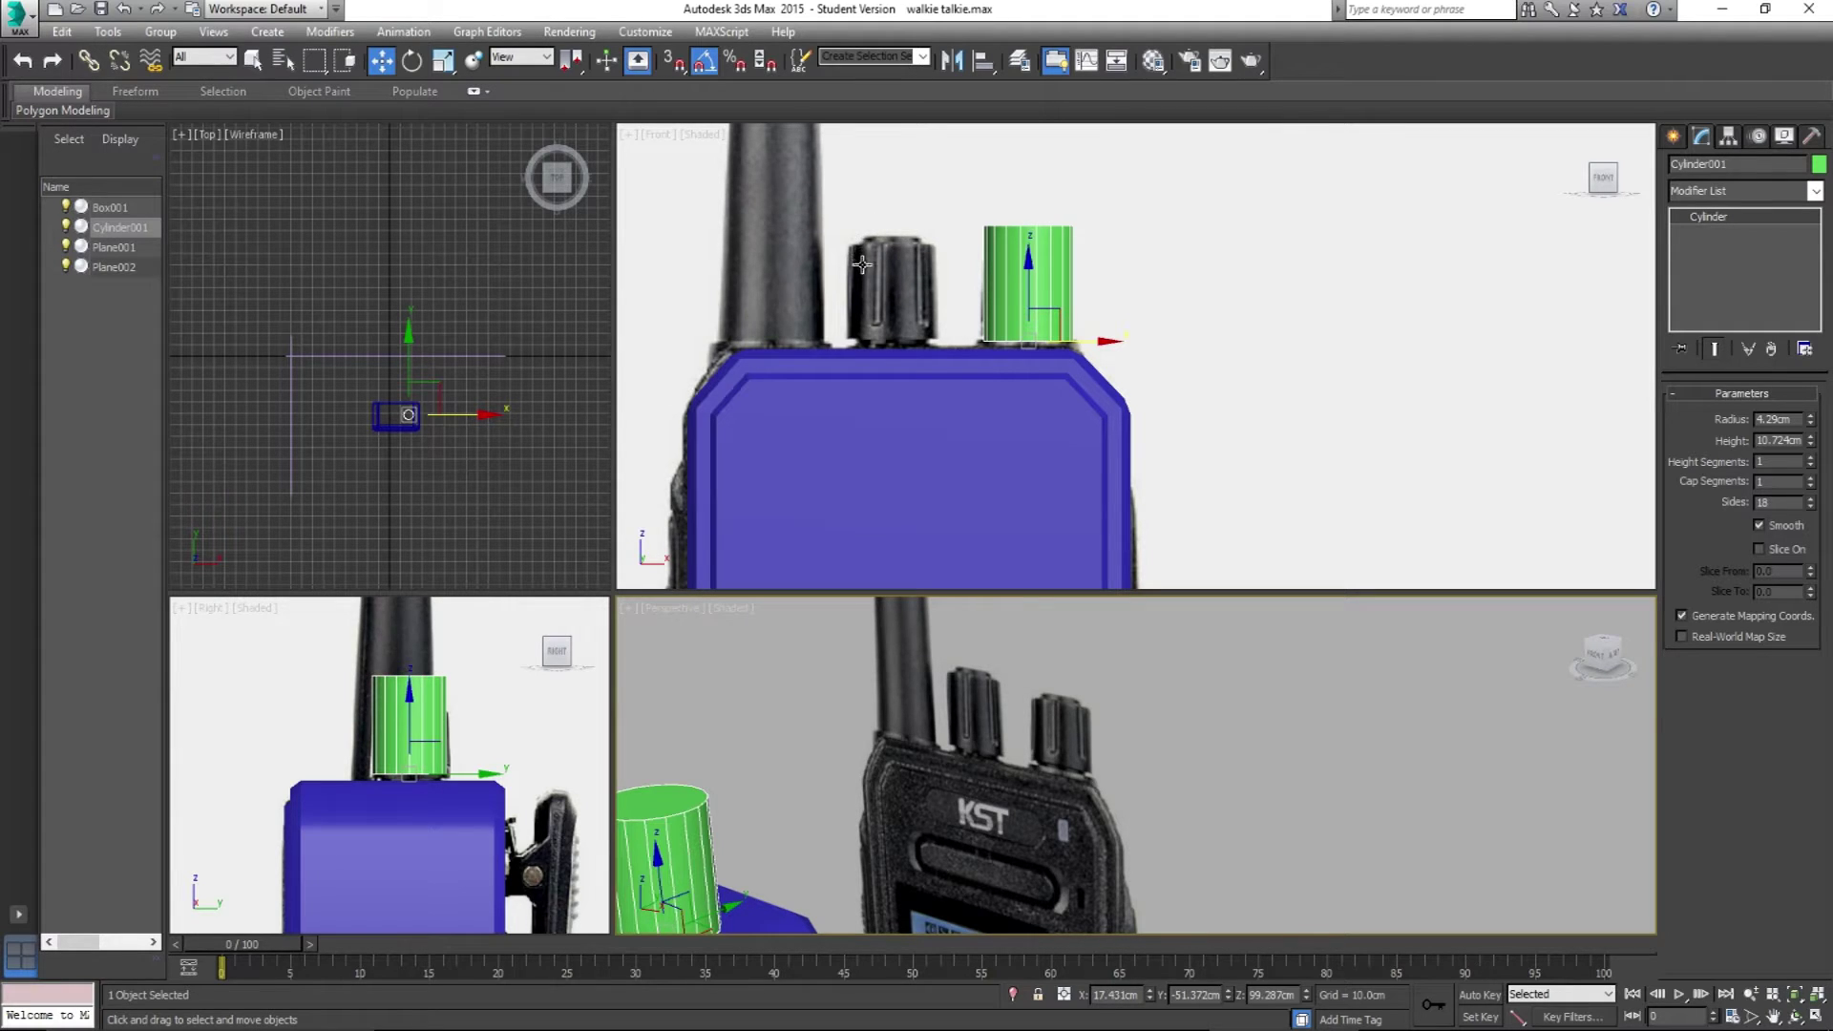
middle_click_drag(956, 825, 1223, 767)
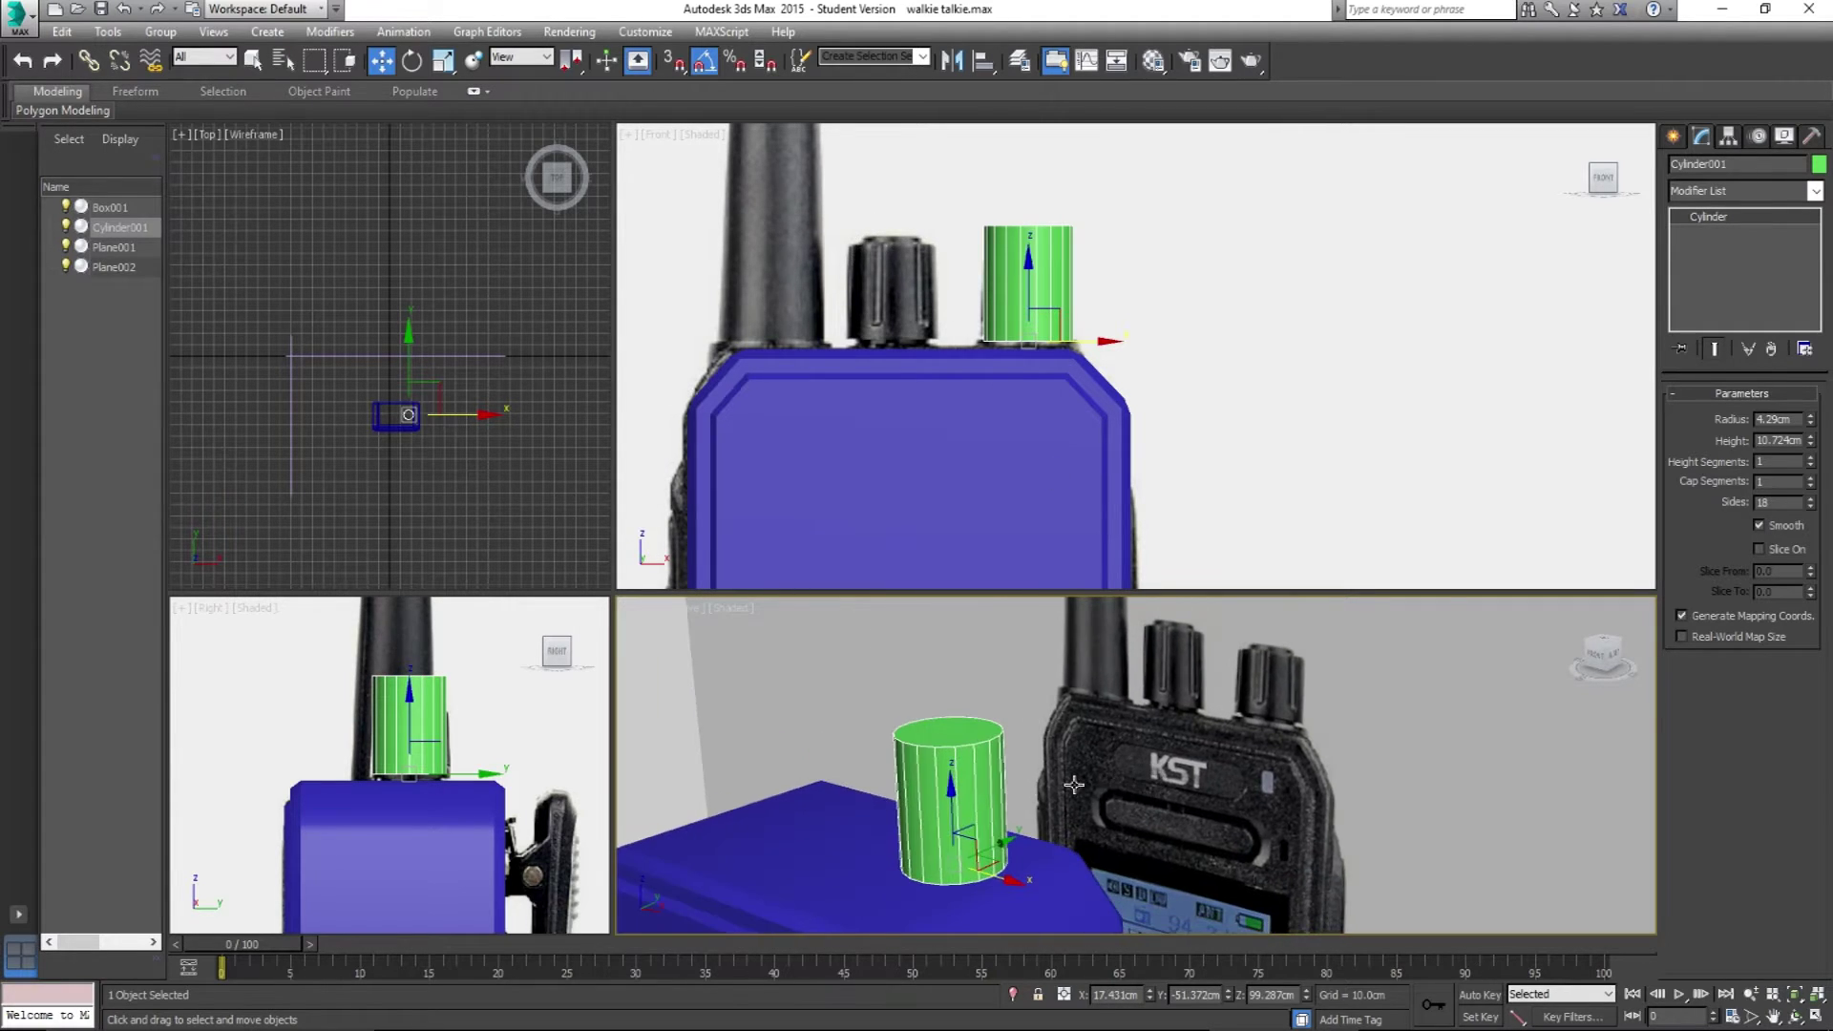
type("12")
key("Return")
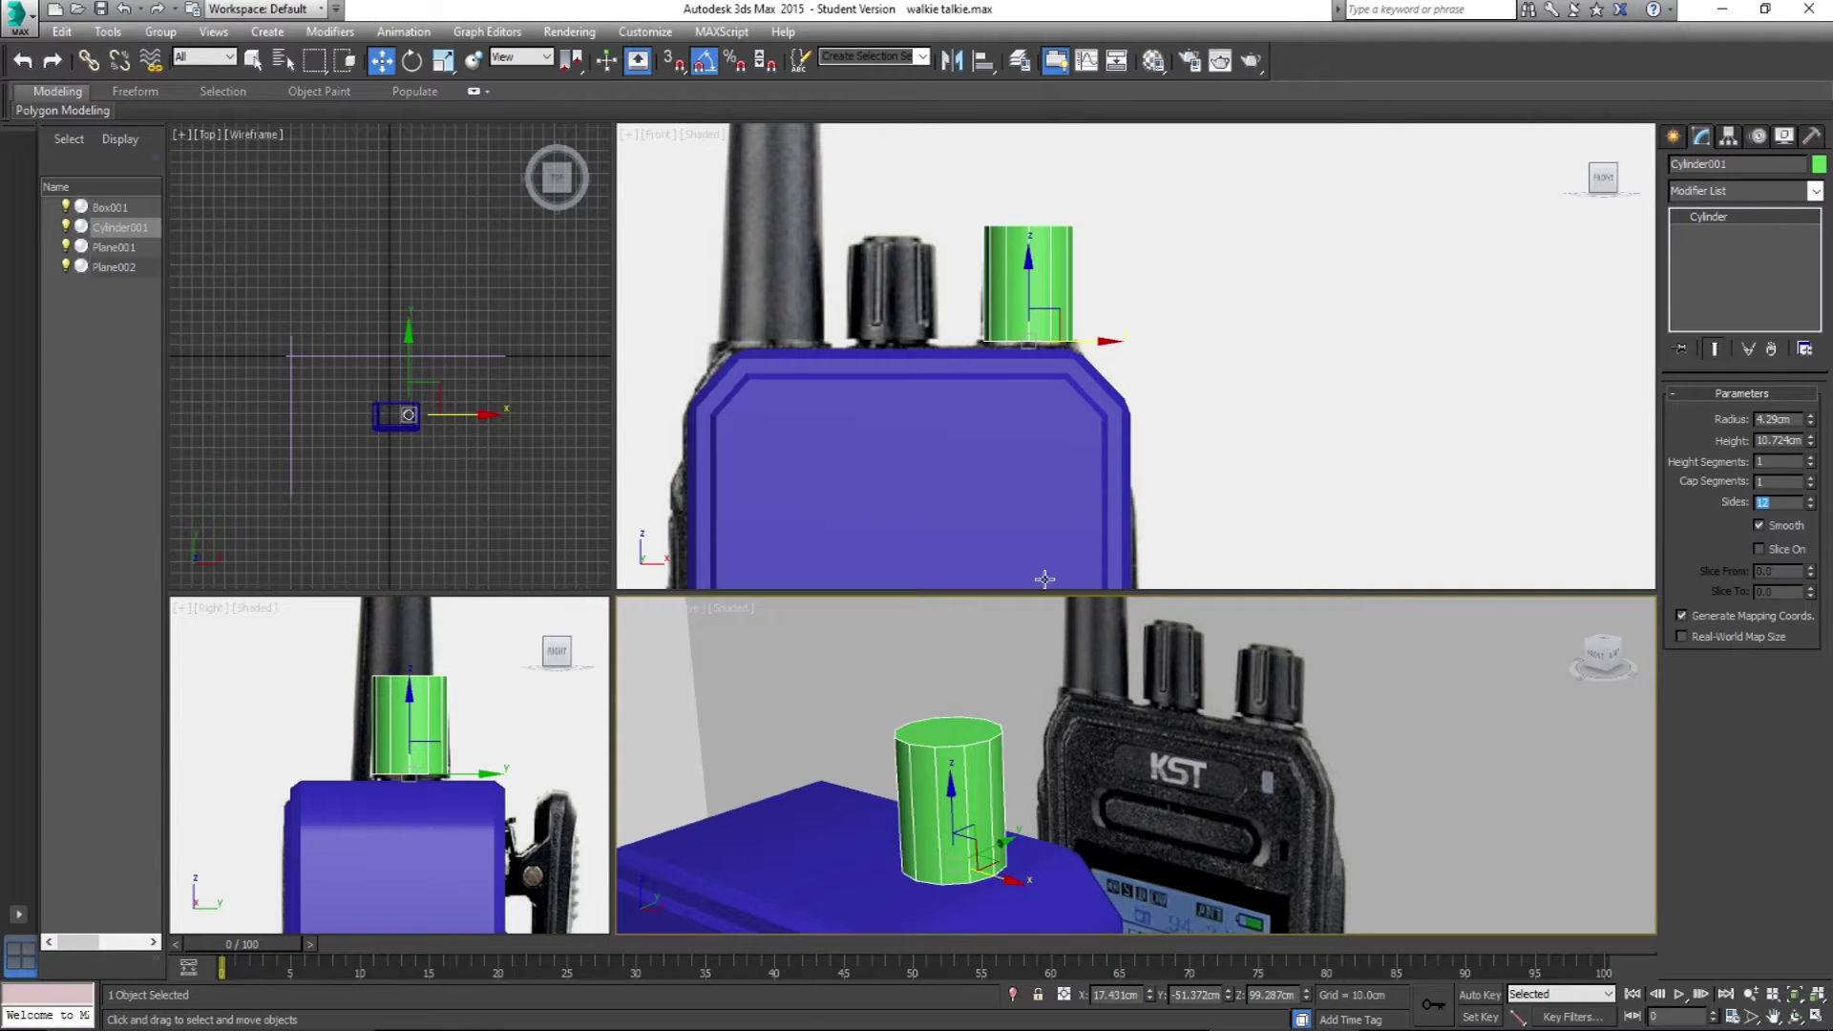
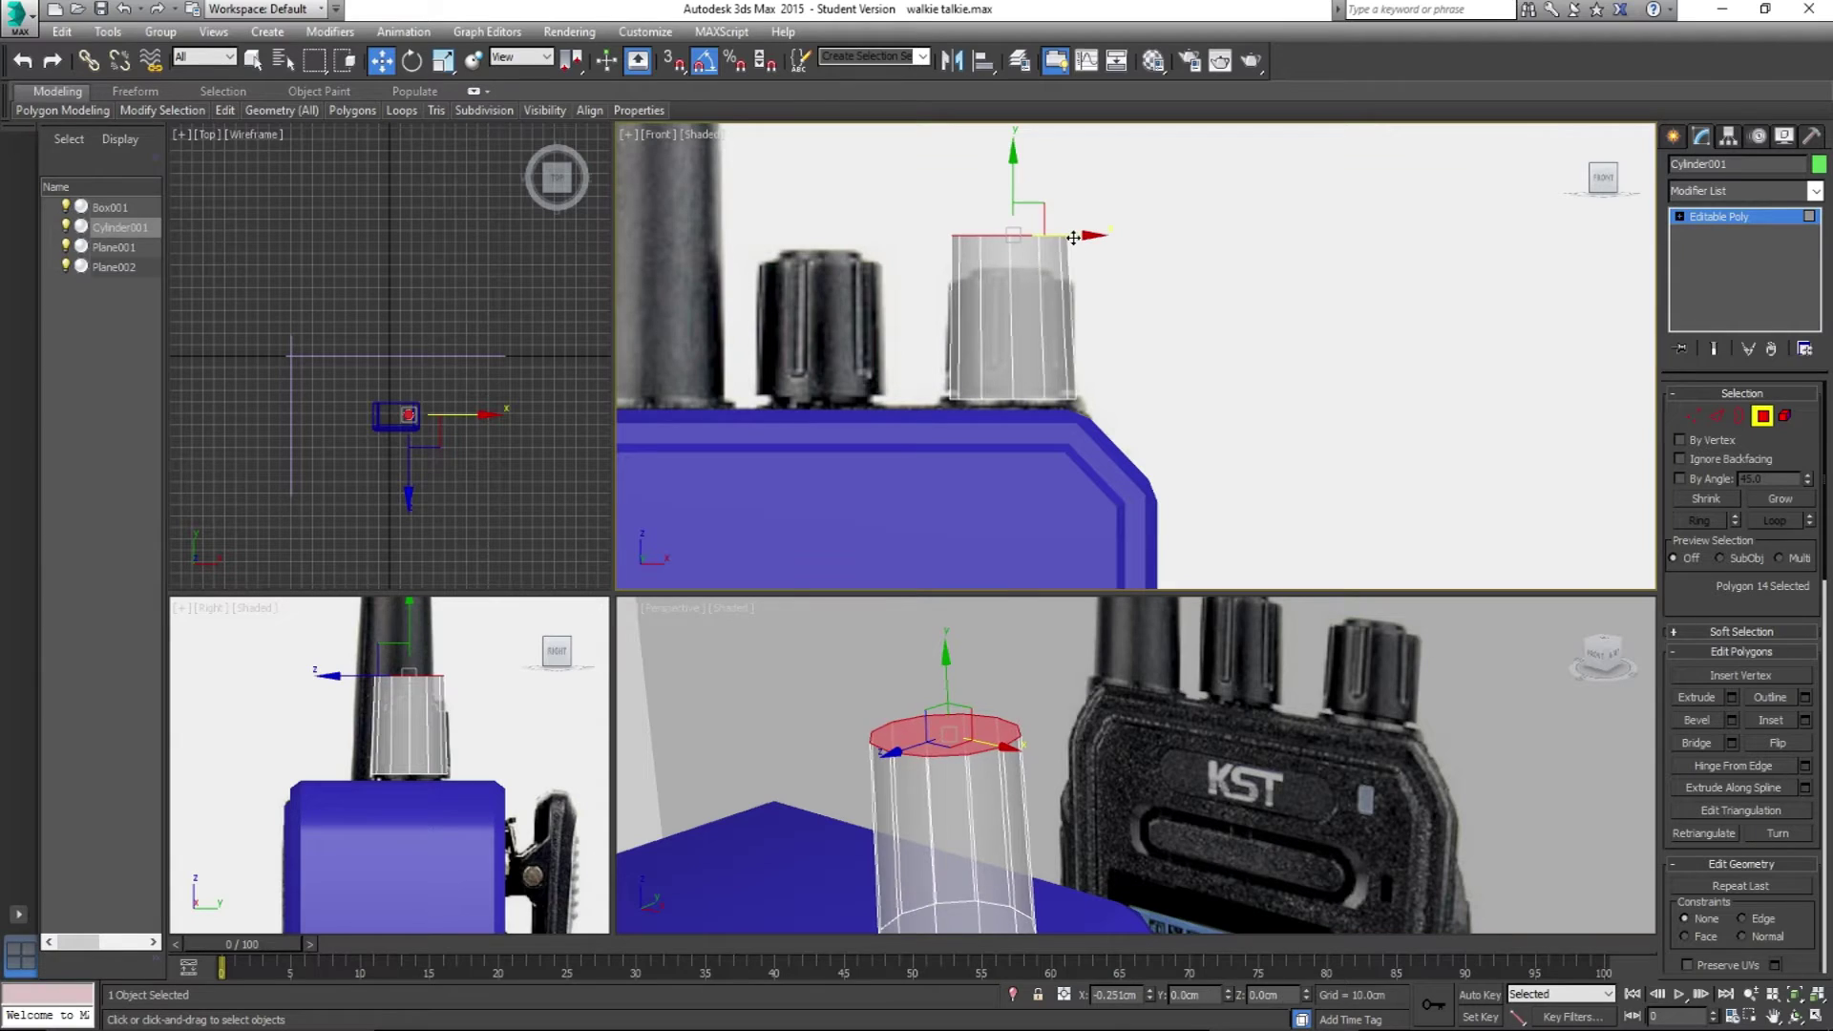
Step: Nudge the knob to about X 17.18 cm and lower its top ring of vertices to about Z 107.2 cm
left_click(1765, 420)
left_click_drag(1082, 402, 1080, 402)
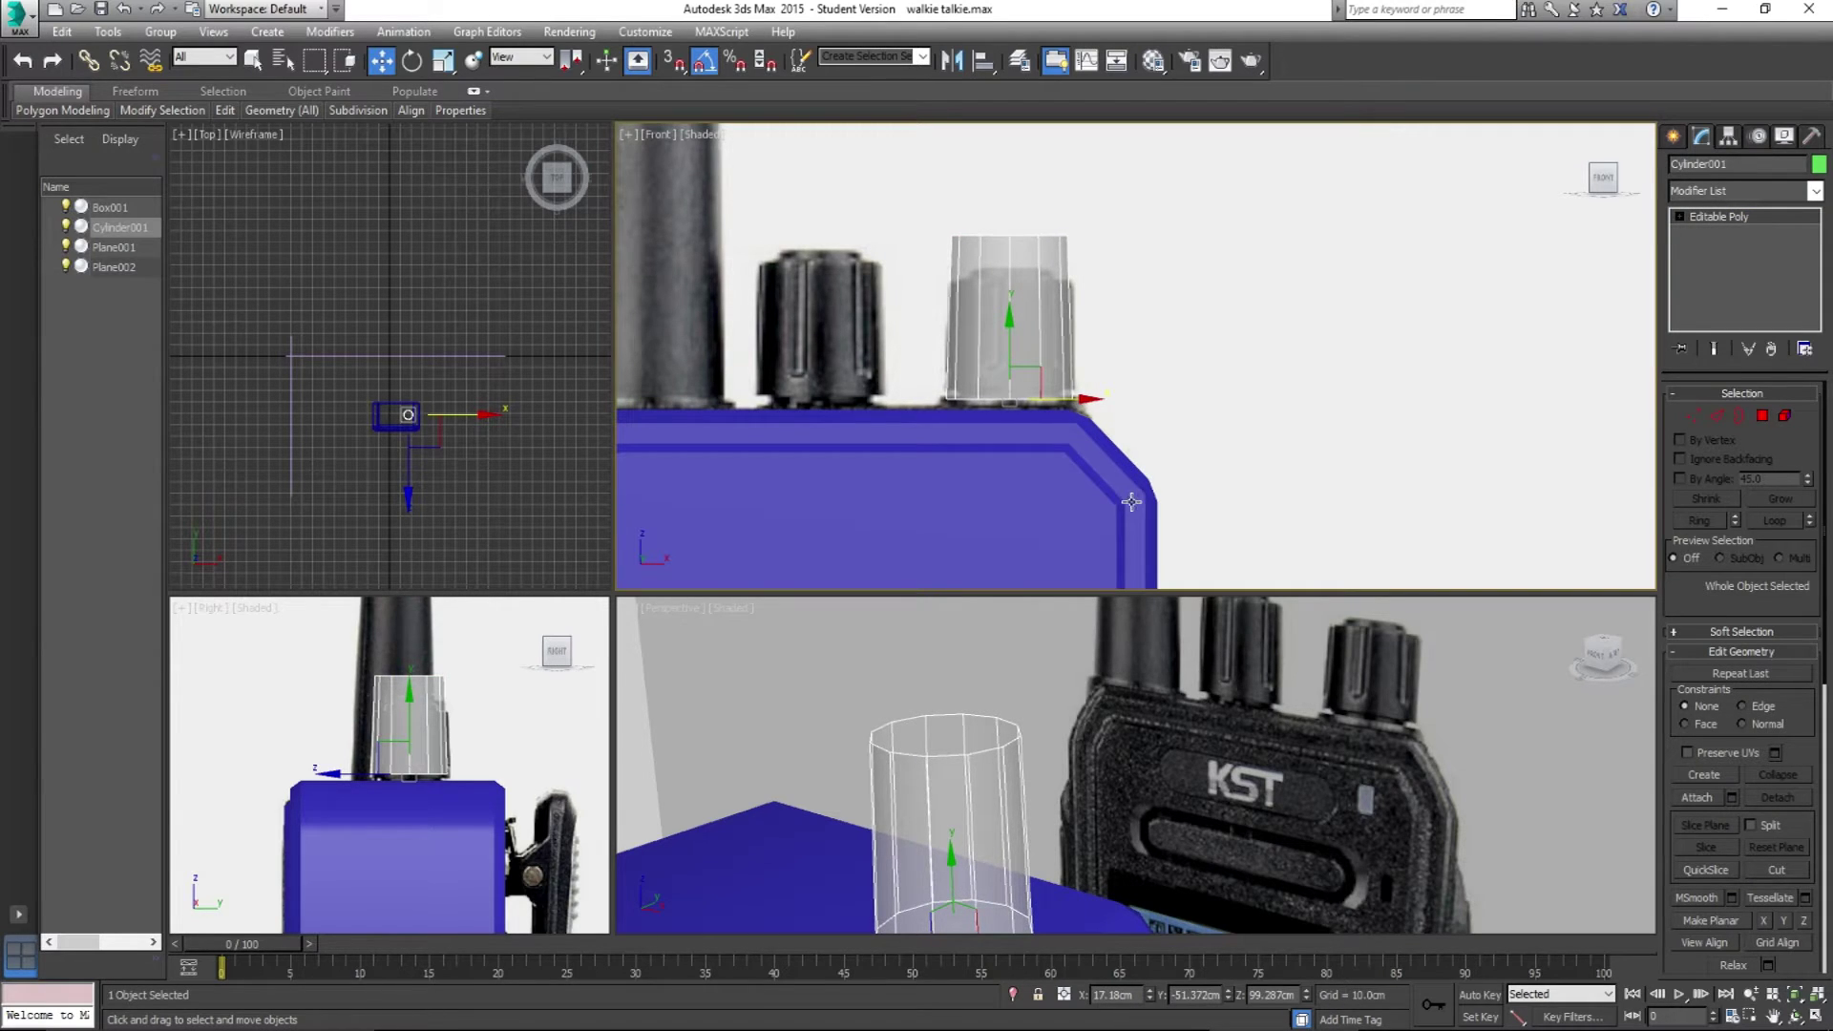
left_click(1687, 416)
left_click_drag(948, 211, 1210, 282)
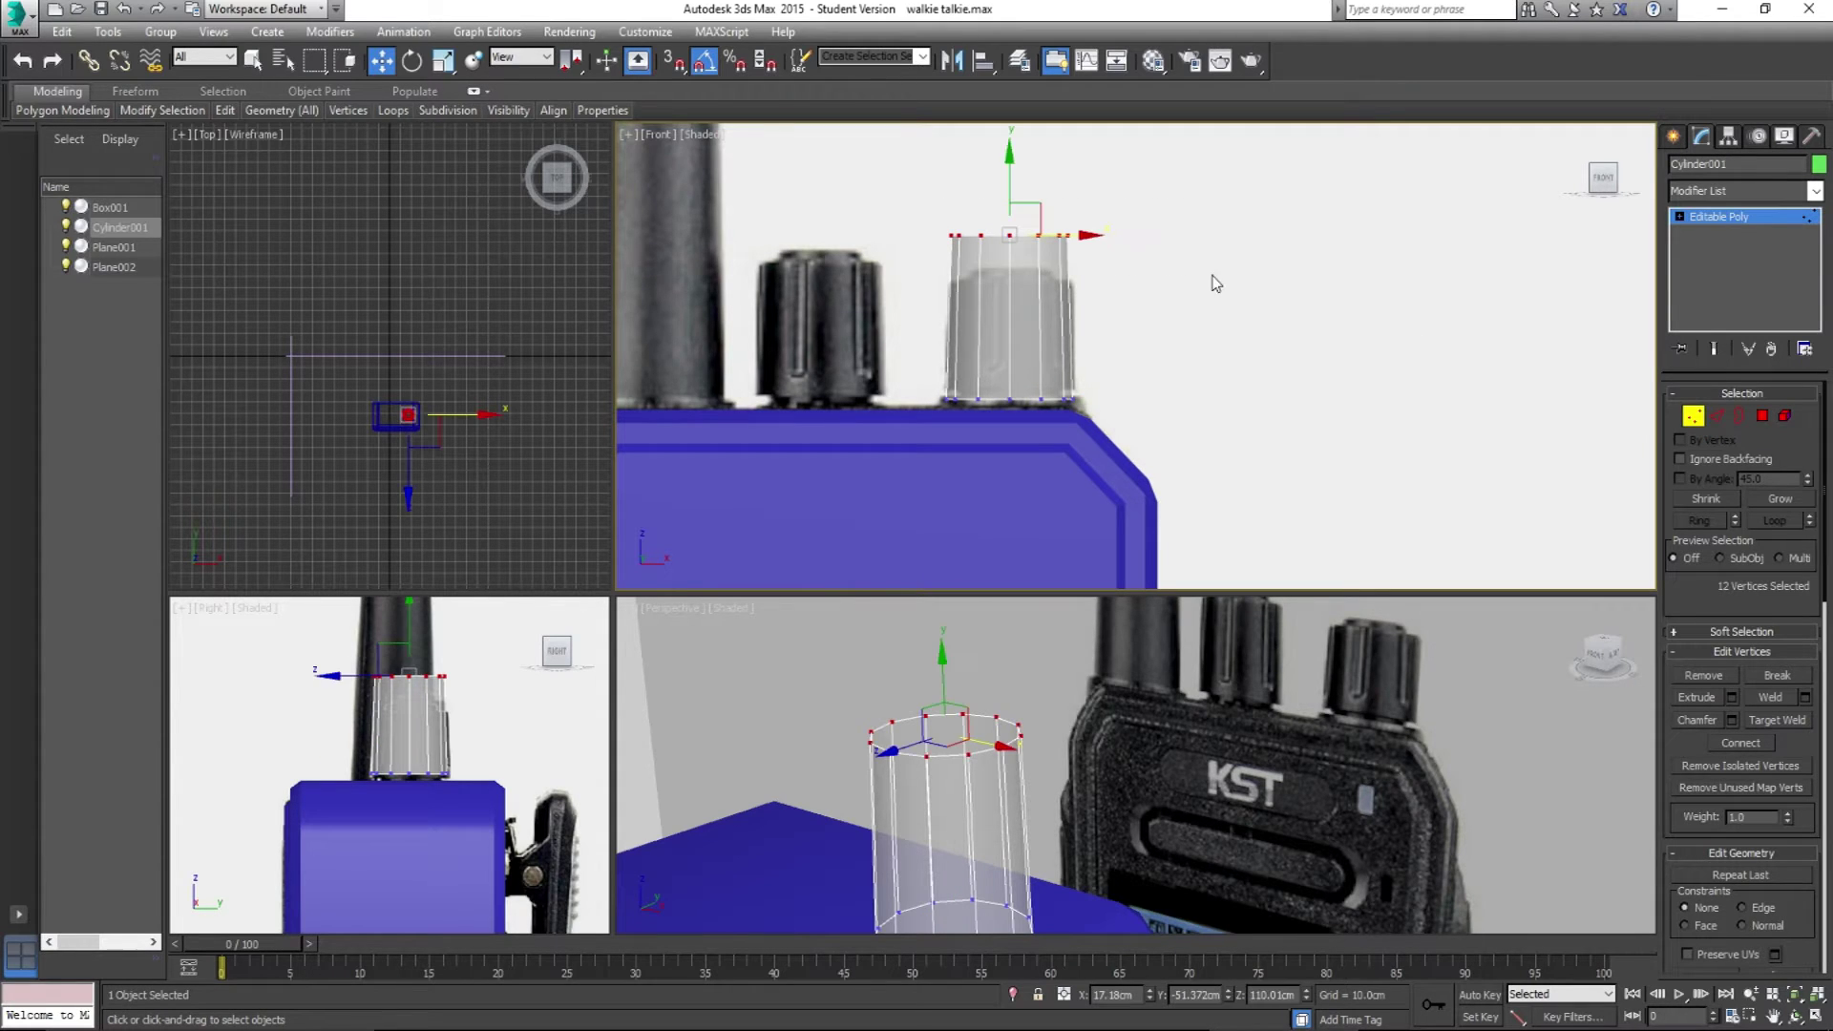
left_click_drag(1007, 168, 1038, 210)
middle_click_drag(1096, 780, 1083, 735, "alt")
Step: Inset the knob's top polygon by 1.0 cm
left_click(1761, 416)
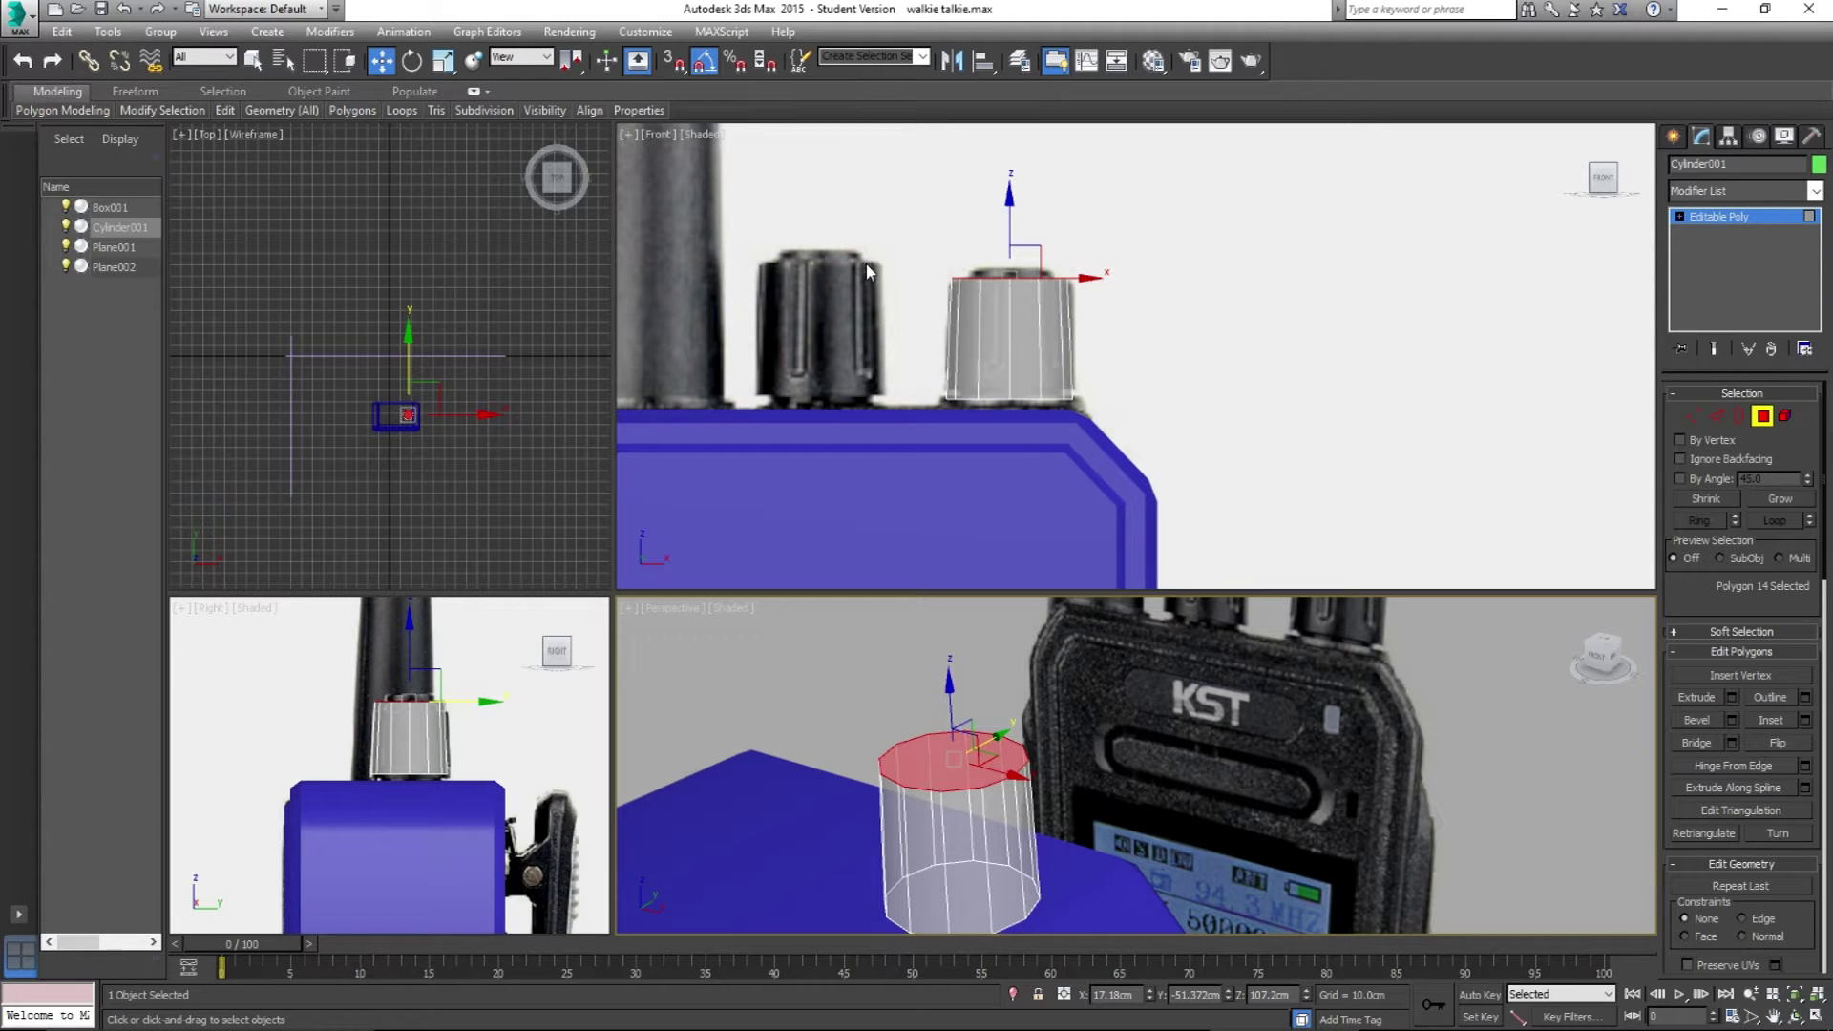
left_click(1804, 721)
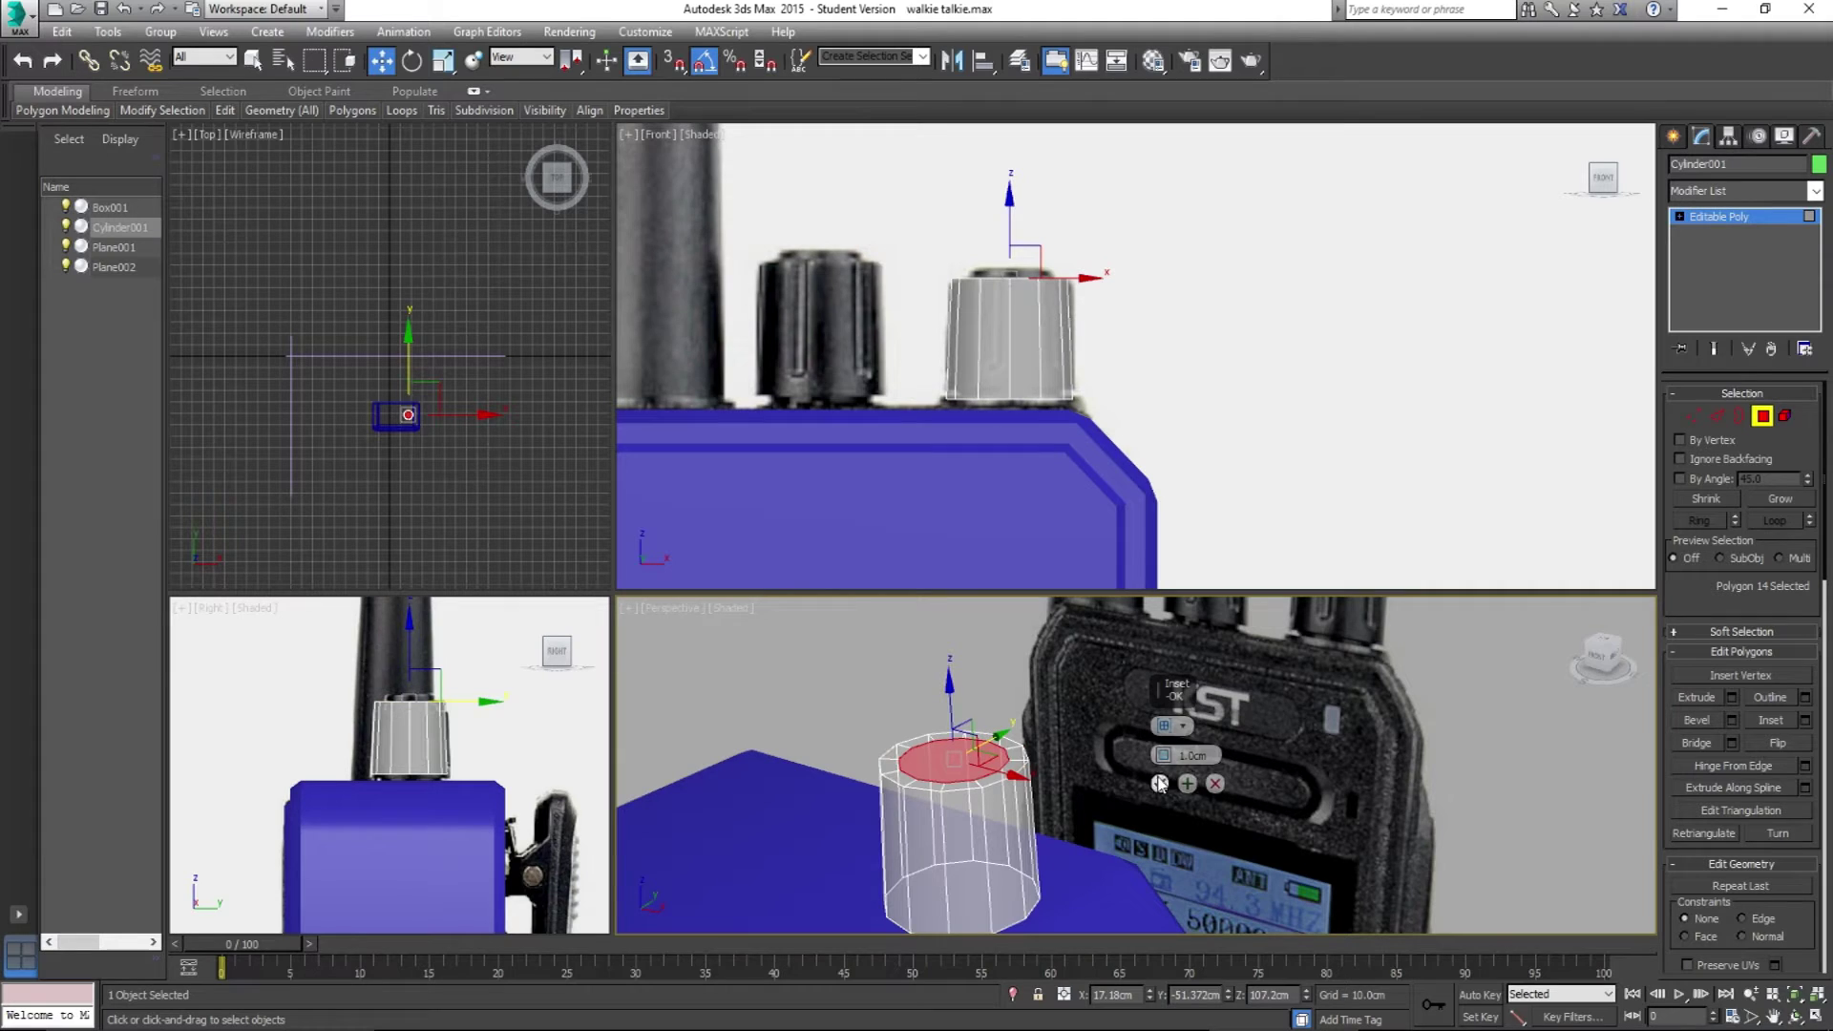
right_click(1000, 318)
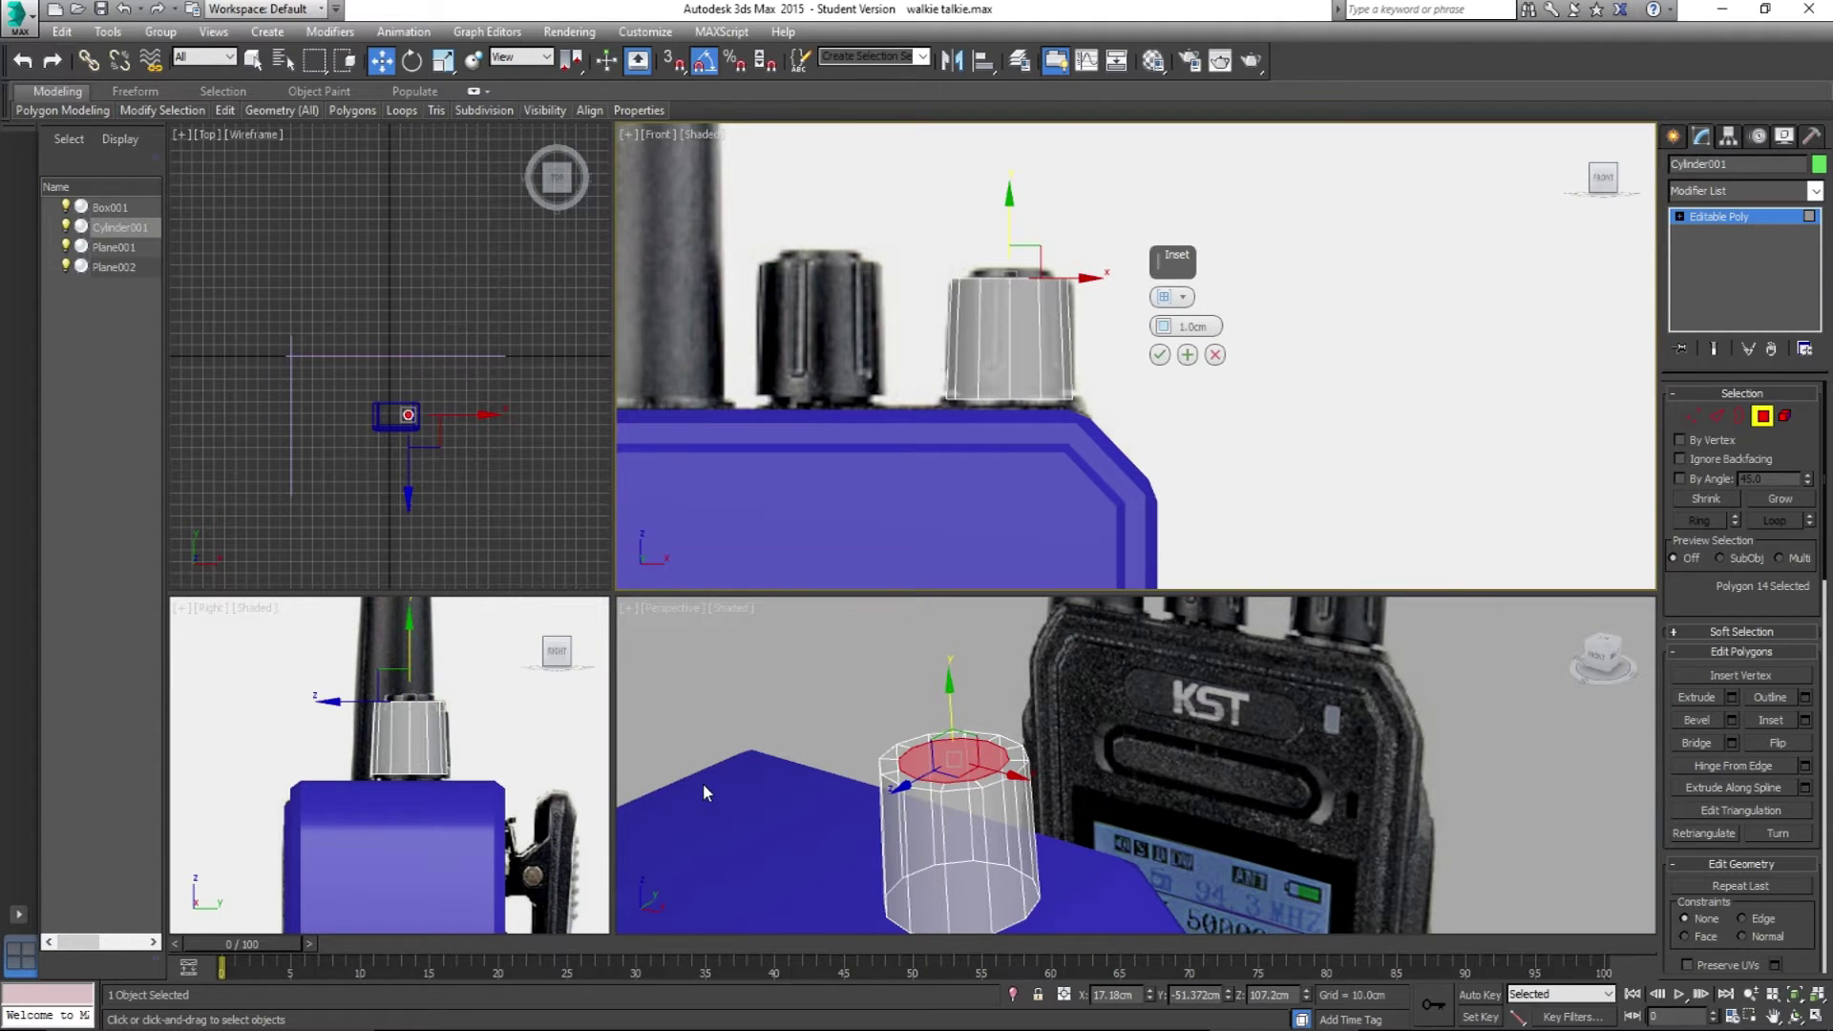
scroll(949, 377, "up", 5)
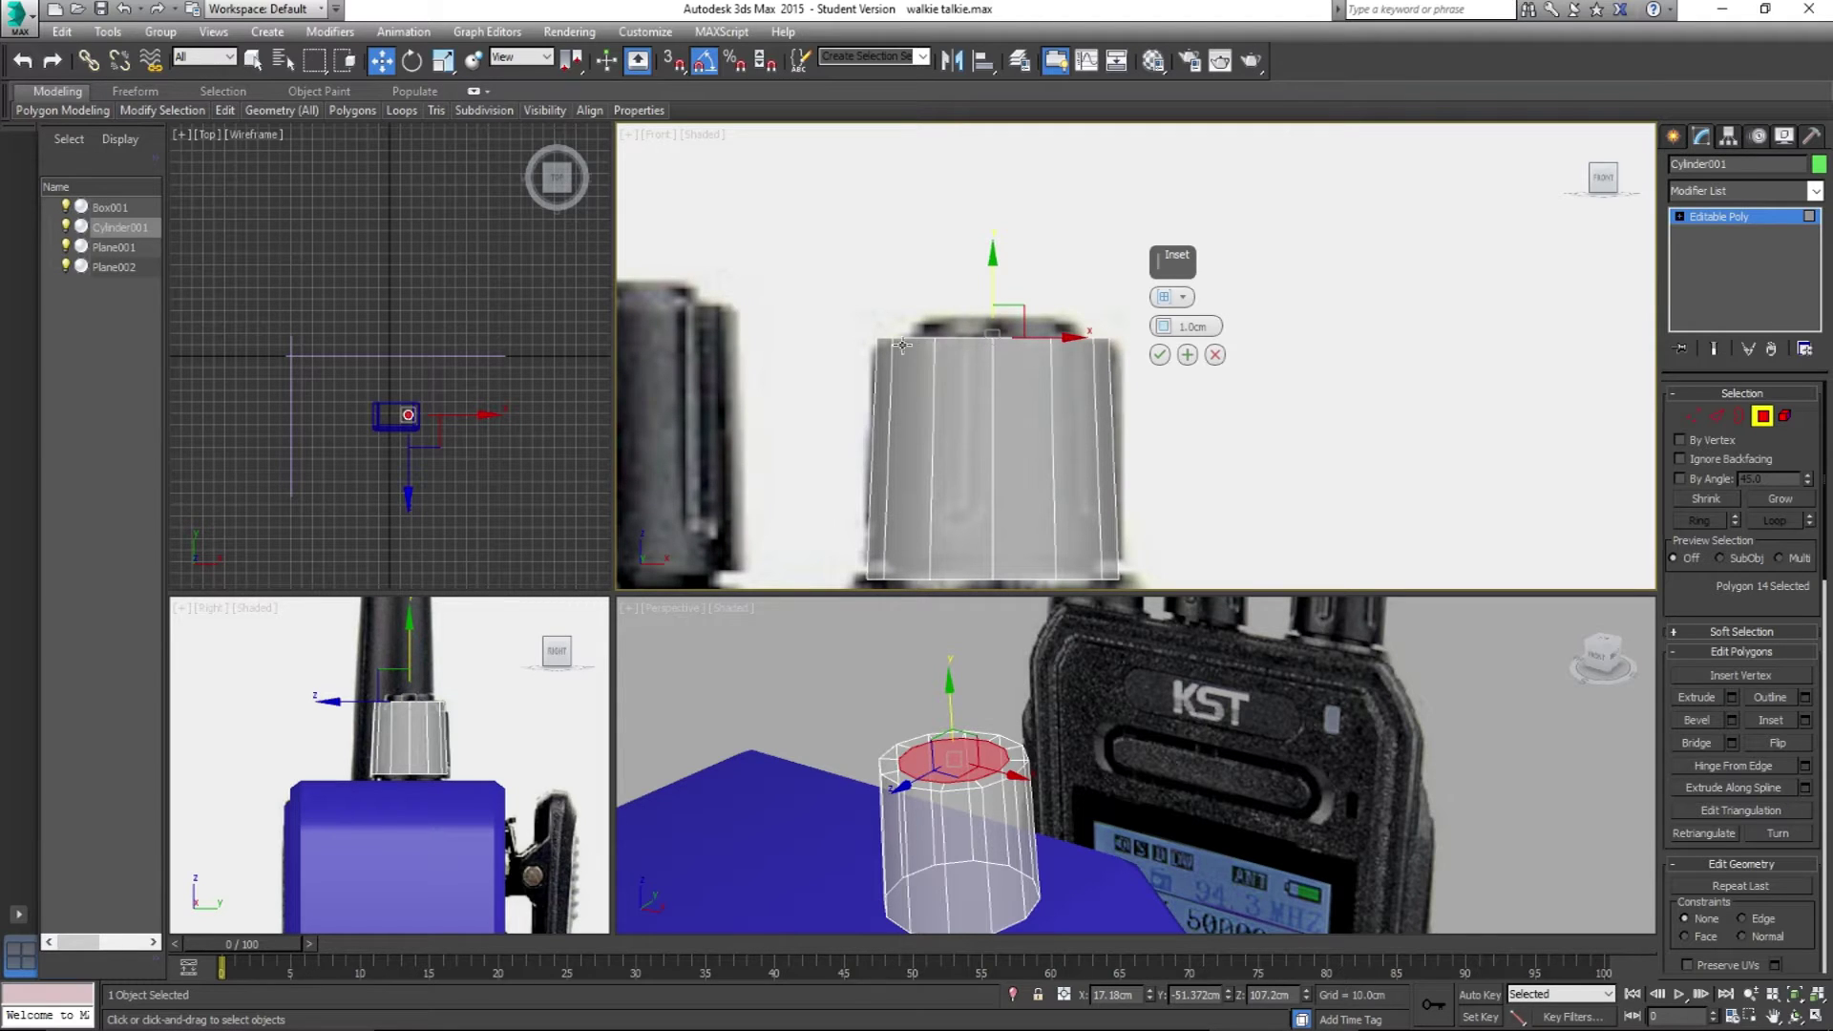
middle_click_drag(999, 826, 1021, 778, "alt")
left_click(1186, 783)
middle_click_drag(1187, 783, 1104, 780, "alt")
scroll(969, 808, "up", 3)
left_click(1160, 783)
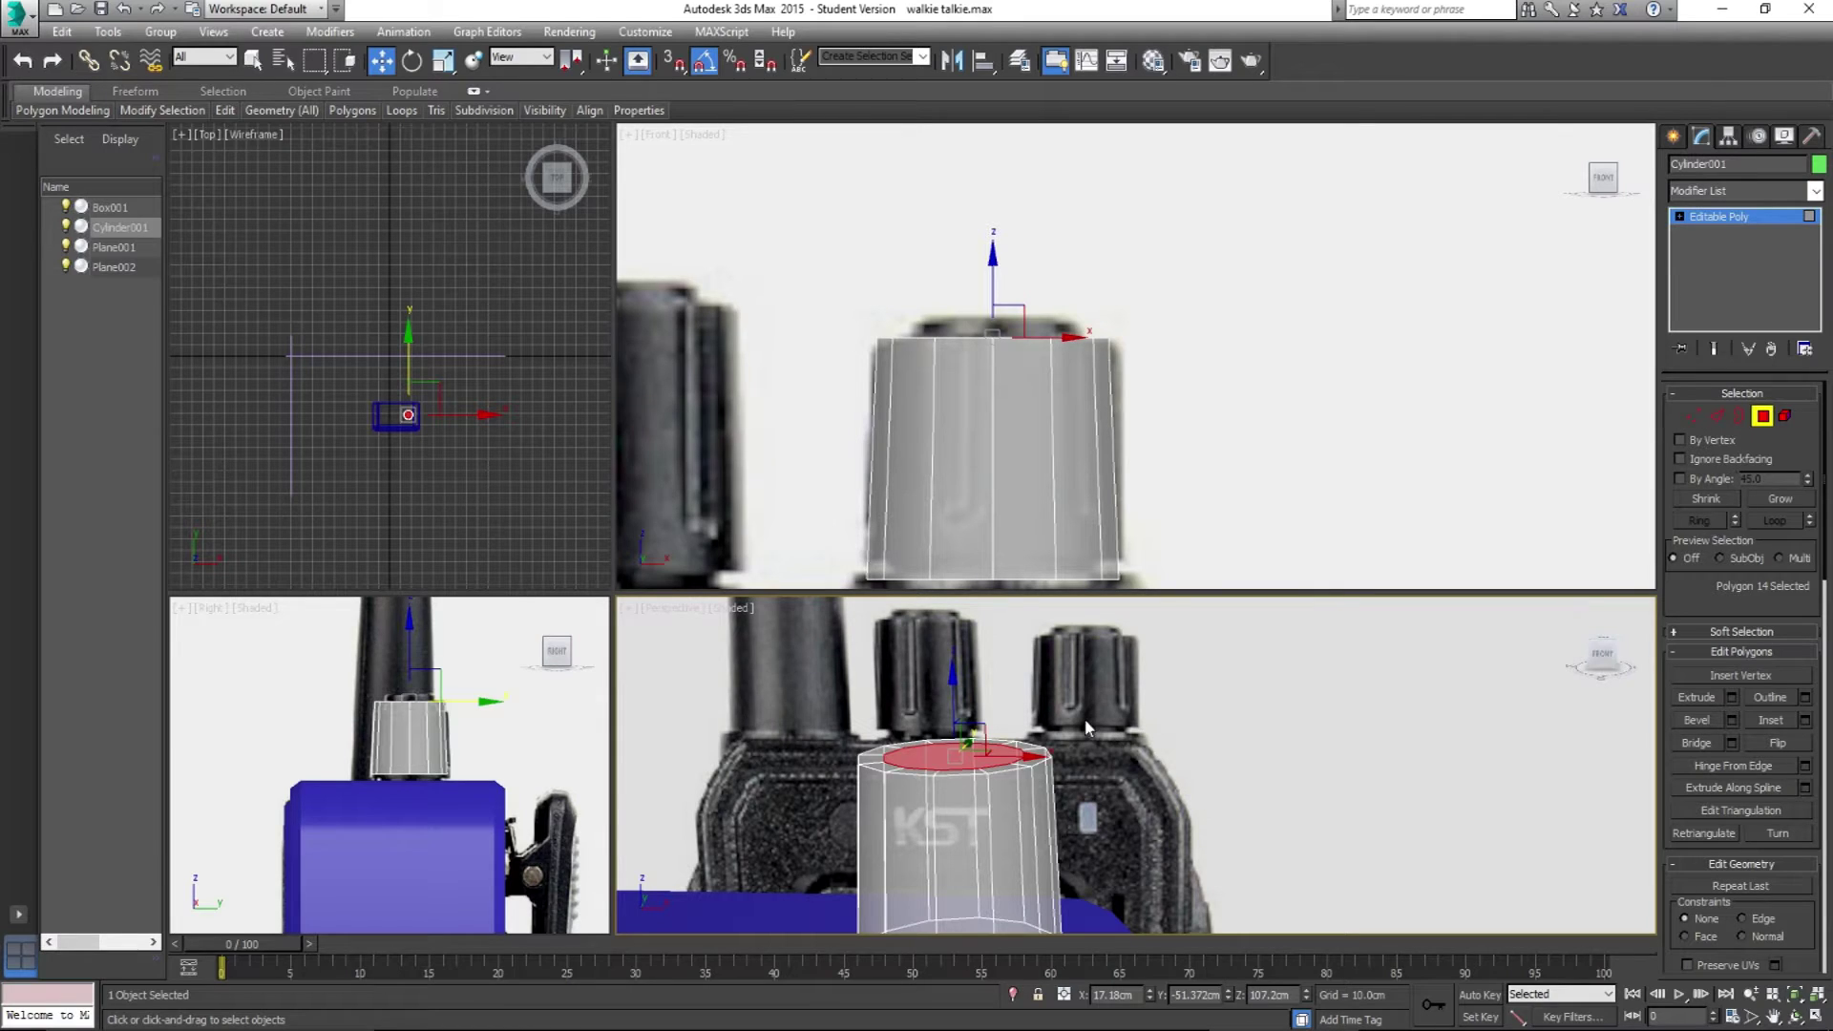
Step: Bevel the knob's inner top polygon with height 0.558 cm and outline -0.239 cm, and leave polygon editing with the knob displayed solid
middle_click_drag(965, 711, 956, 690, "alt")
left_click_drag(955, 688, 967, 688)
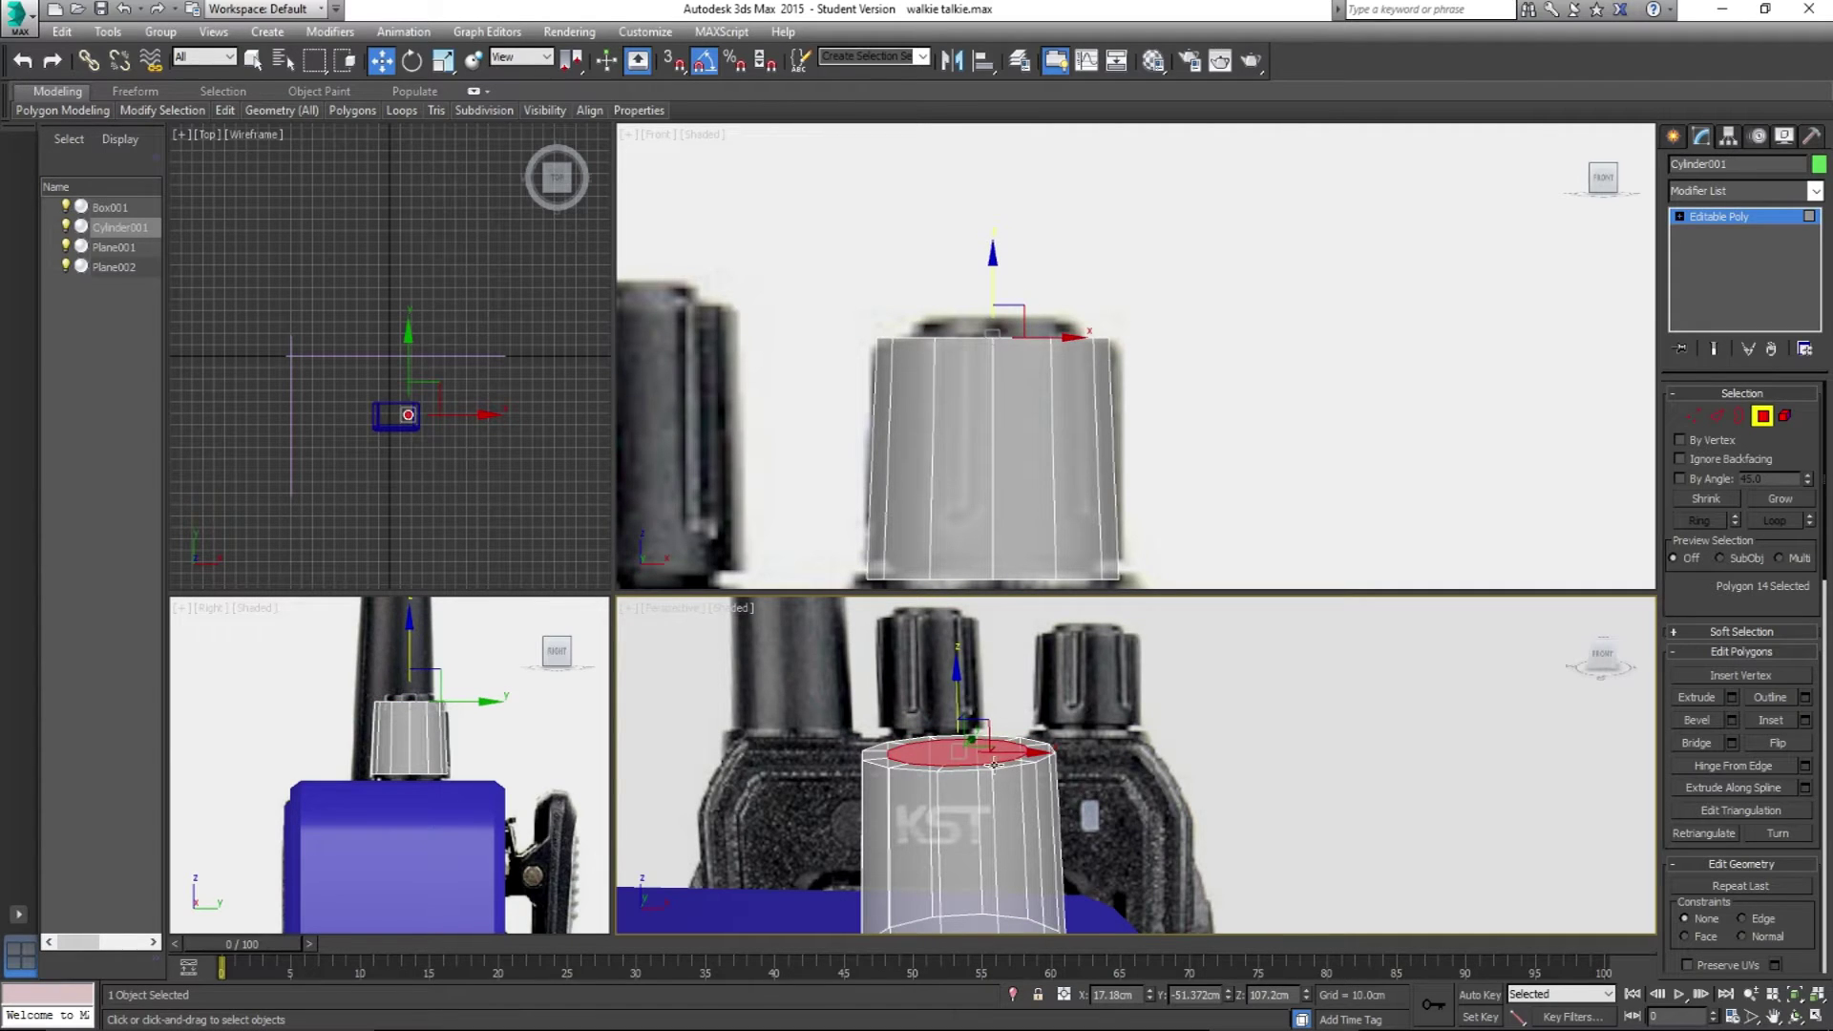
left_click(1729, 720)
scroll(1067, 719, "down", 3)
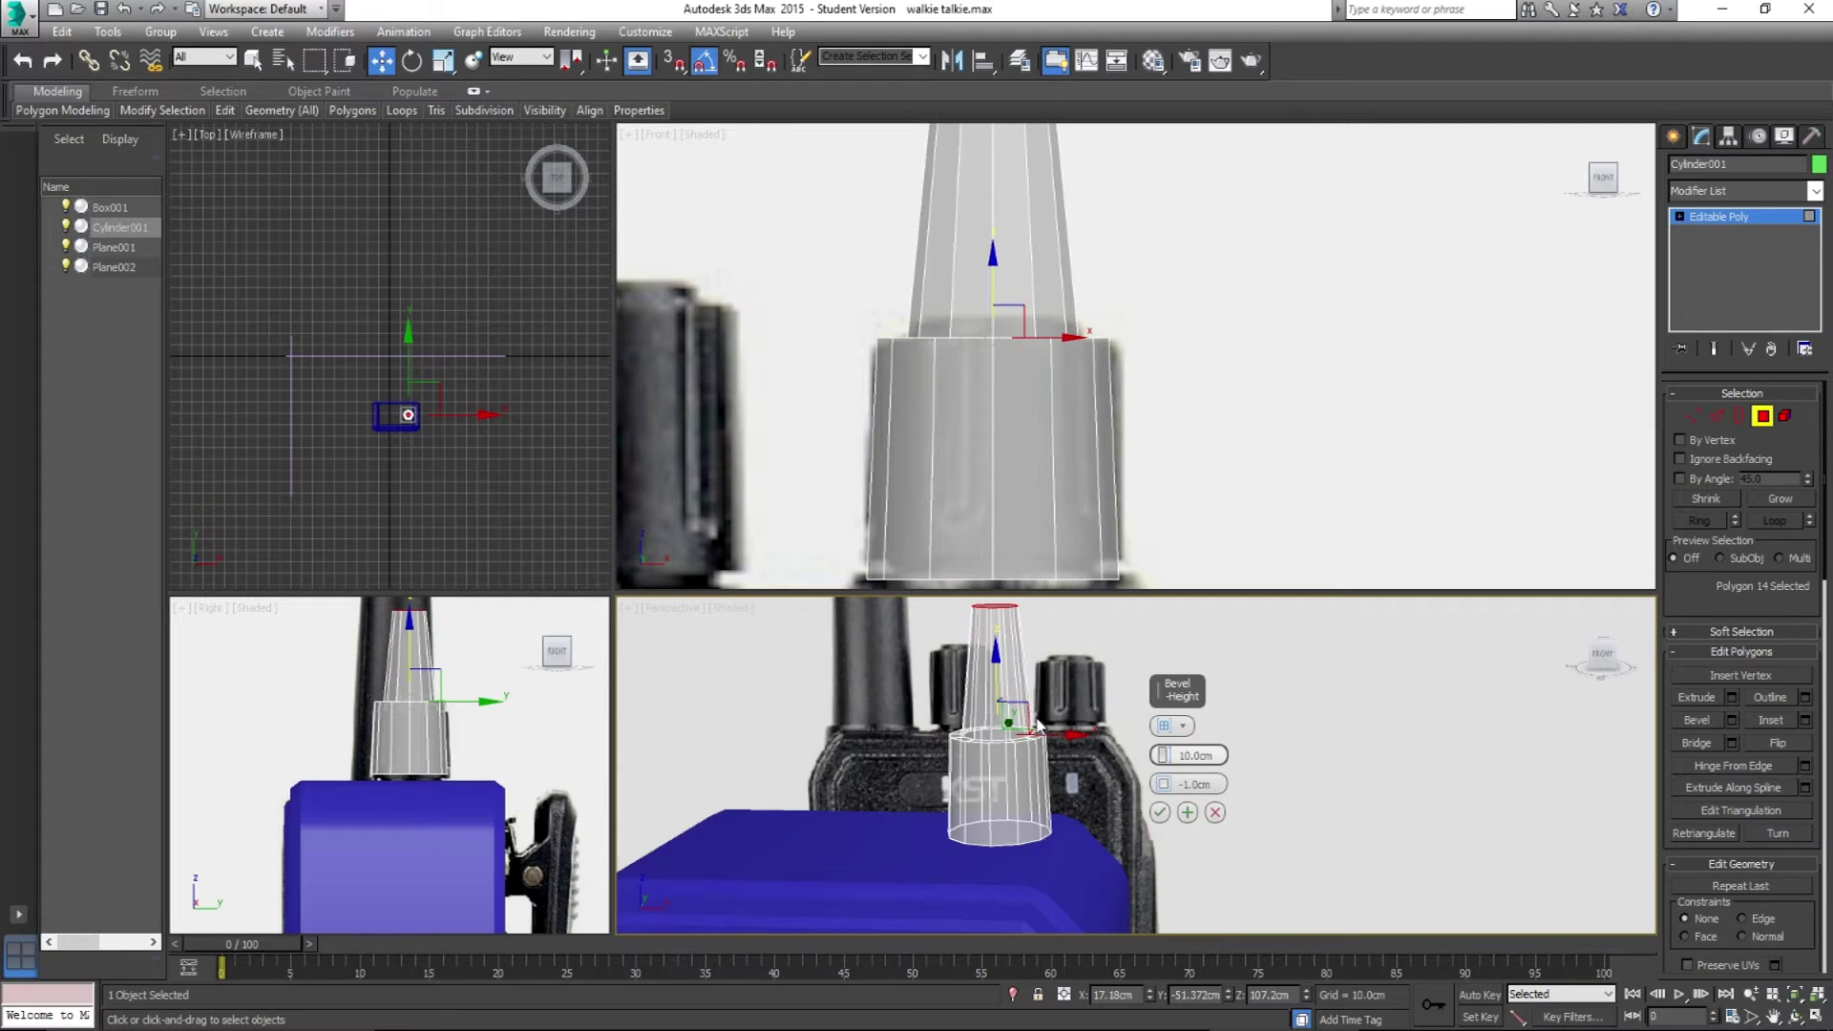
scroll(1067, 719, "up", 3)
left_click_drag(1163, 755, 1184, 817)
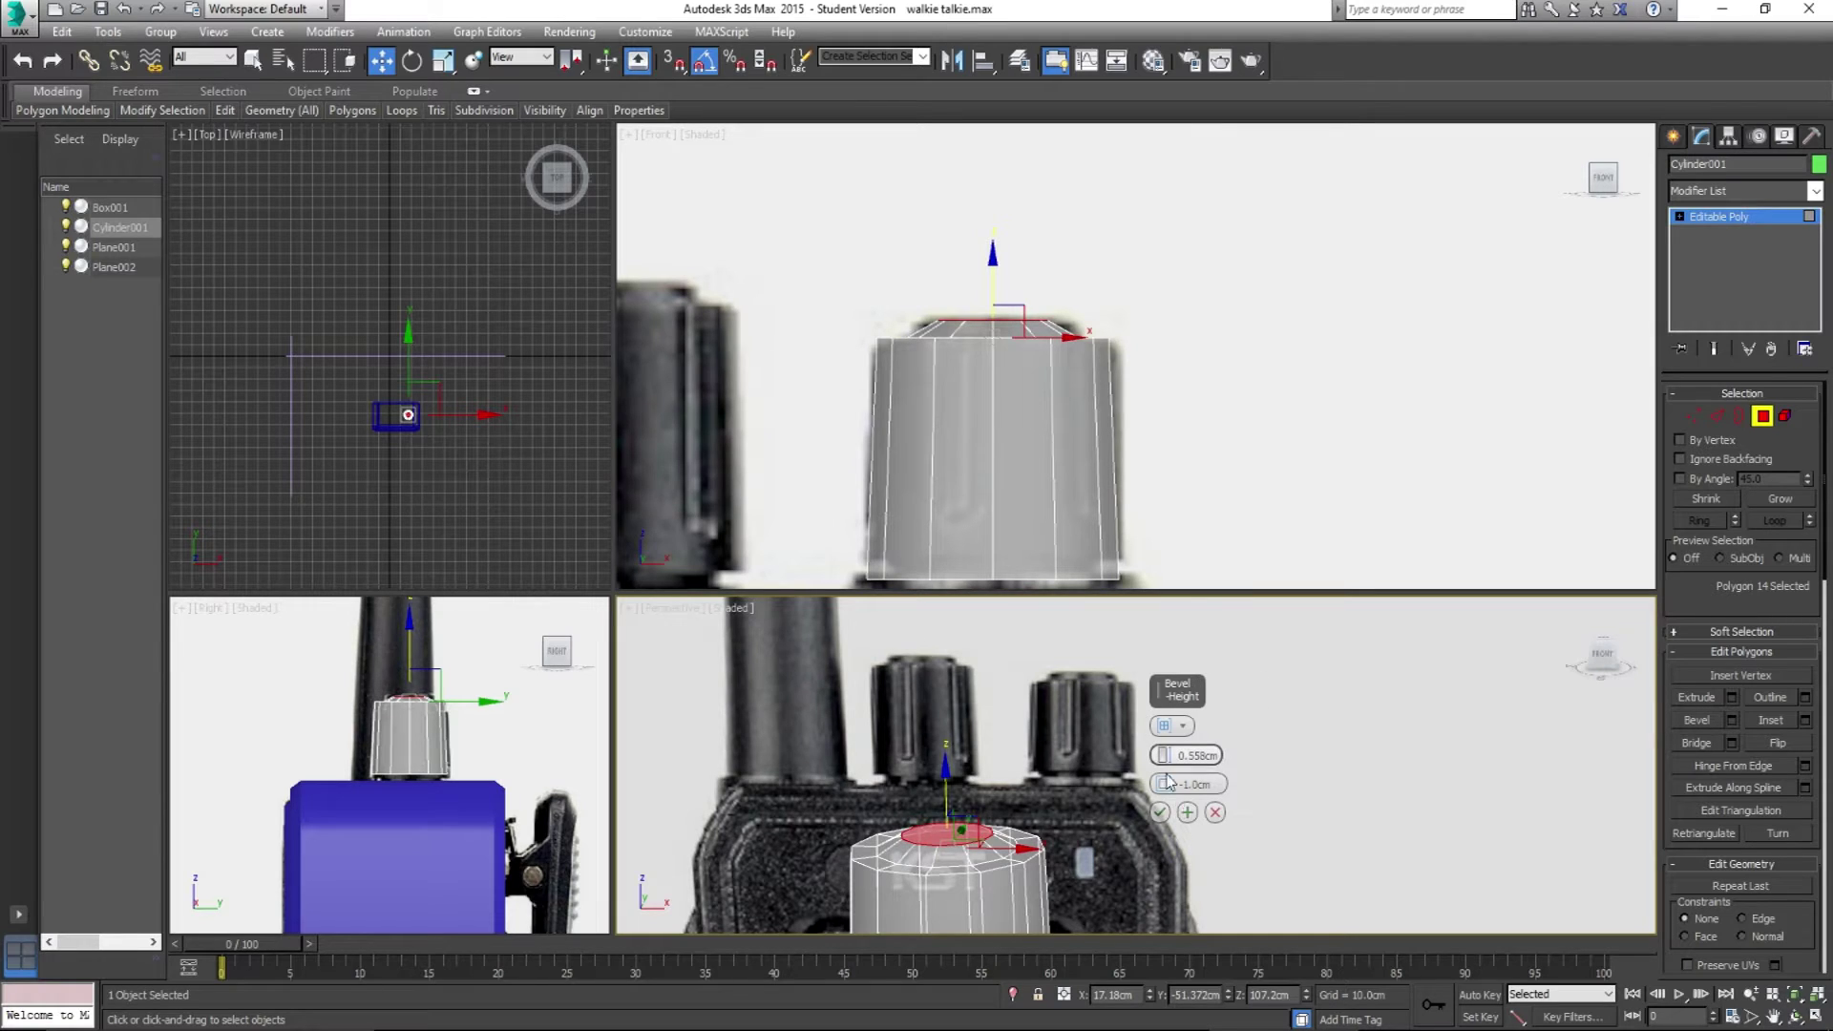
left_click_drag(1166, 780, 1164, 777)
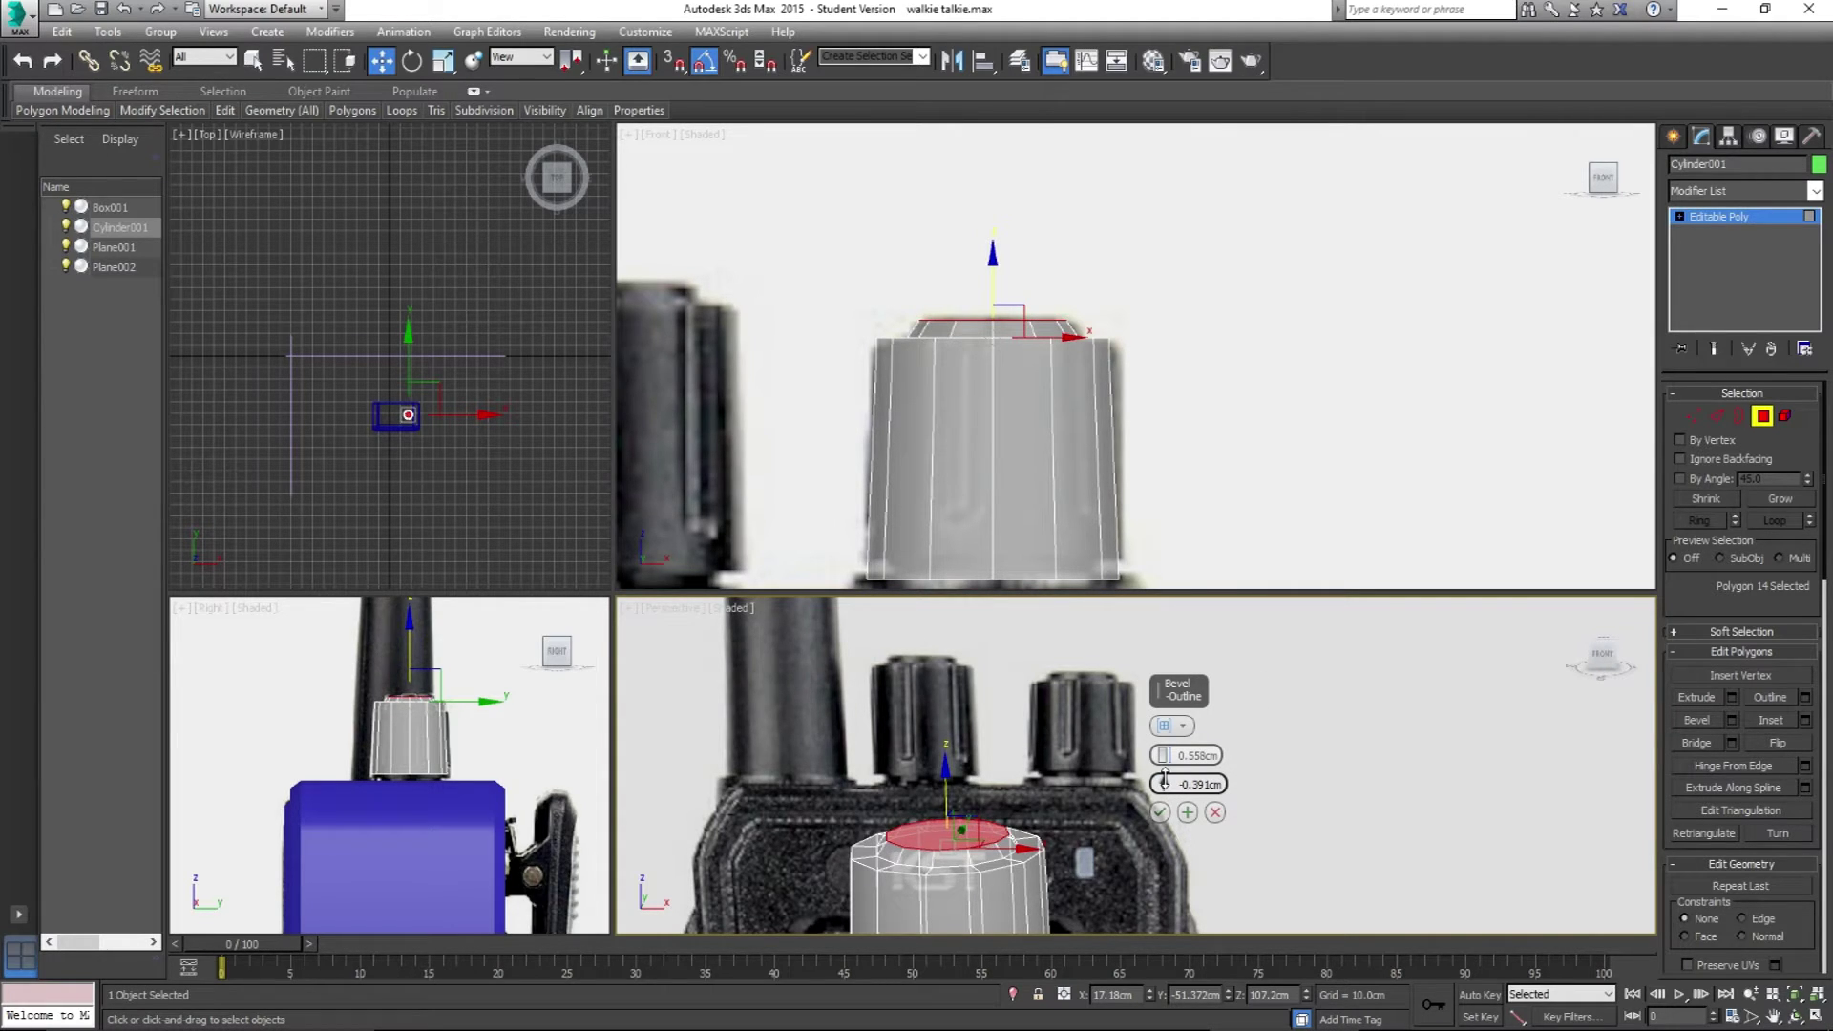
left_click_drag(1163, 776, 1162, 771)
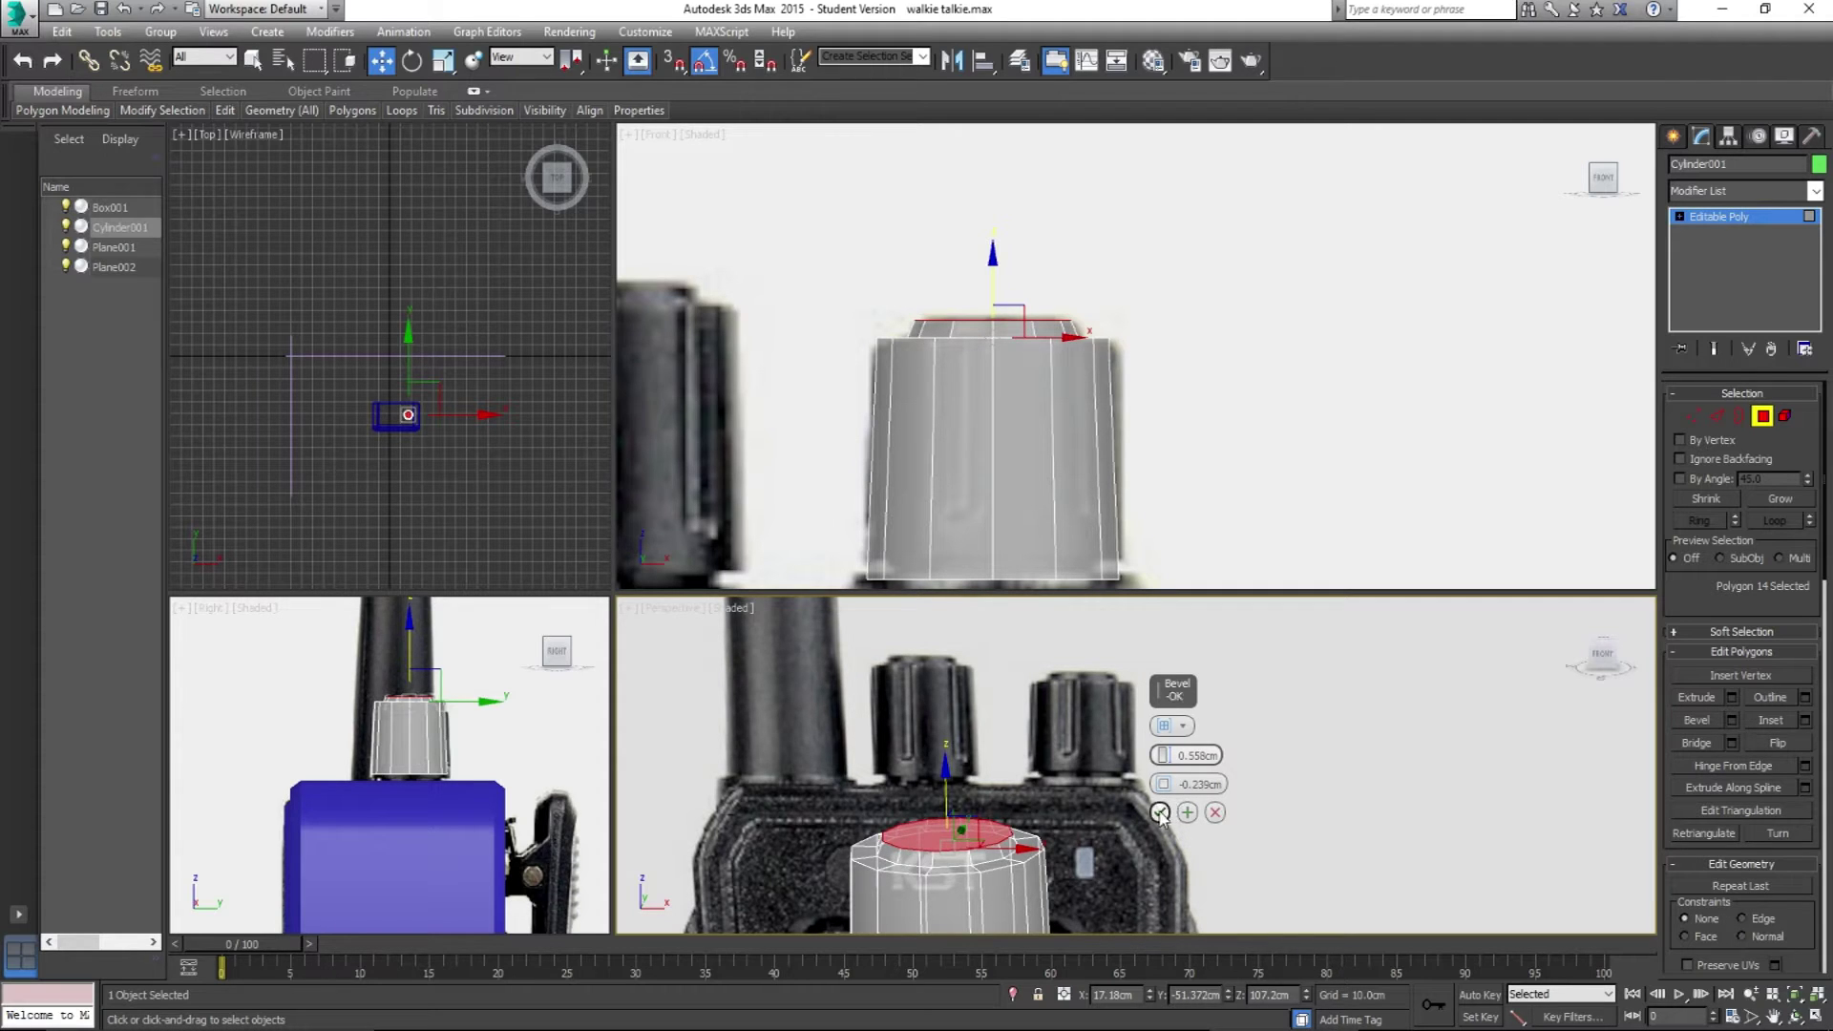
left_click(1159, 813)
left_click(1233, 798)
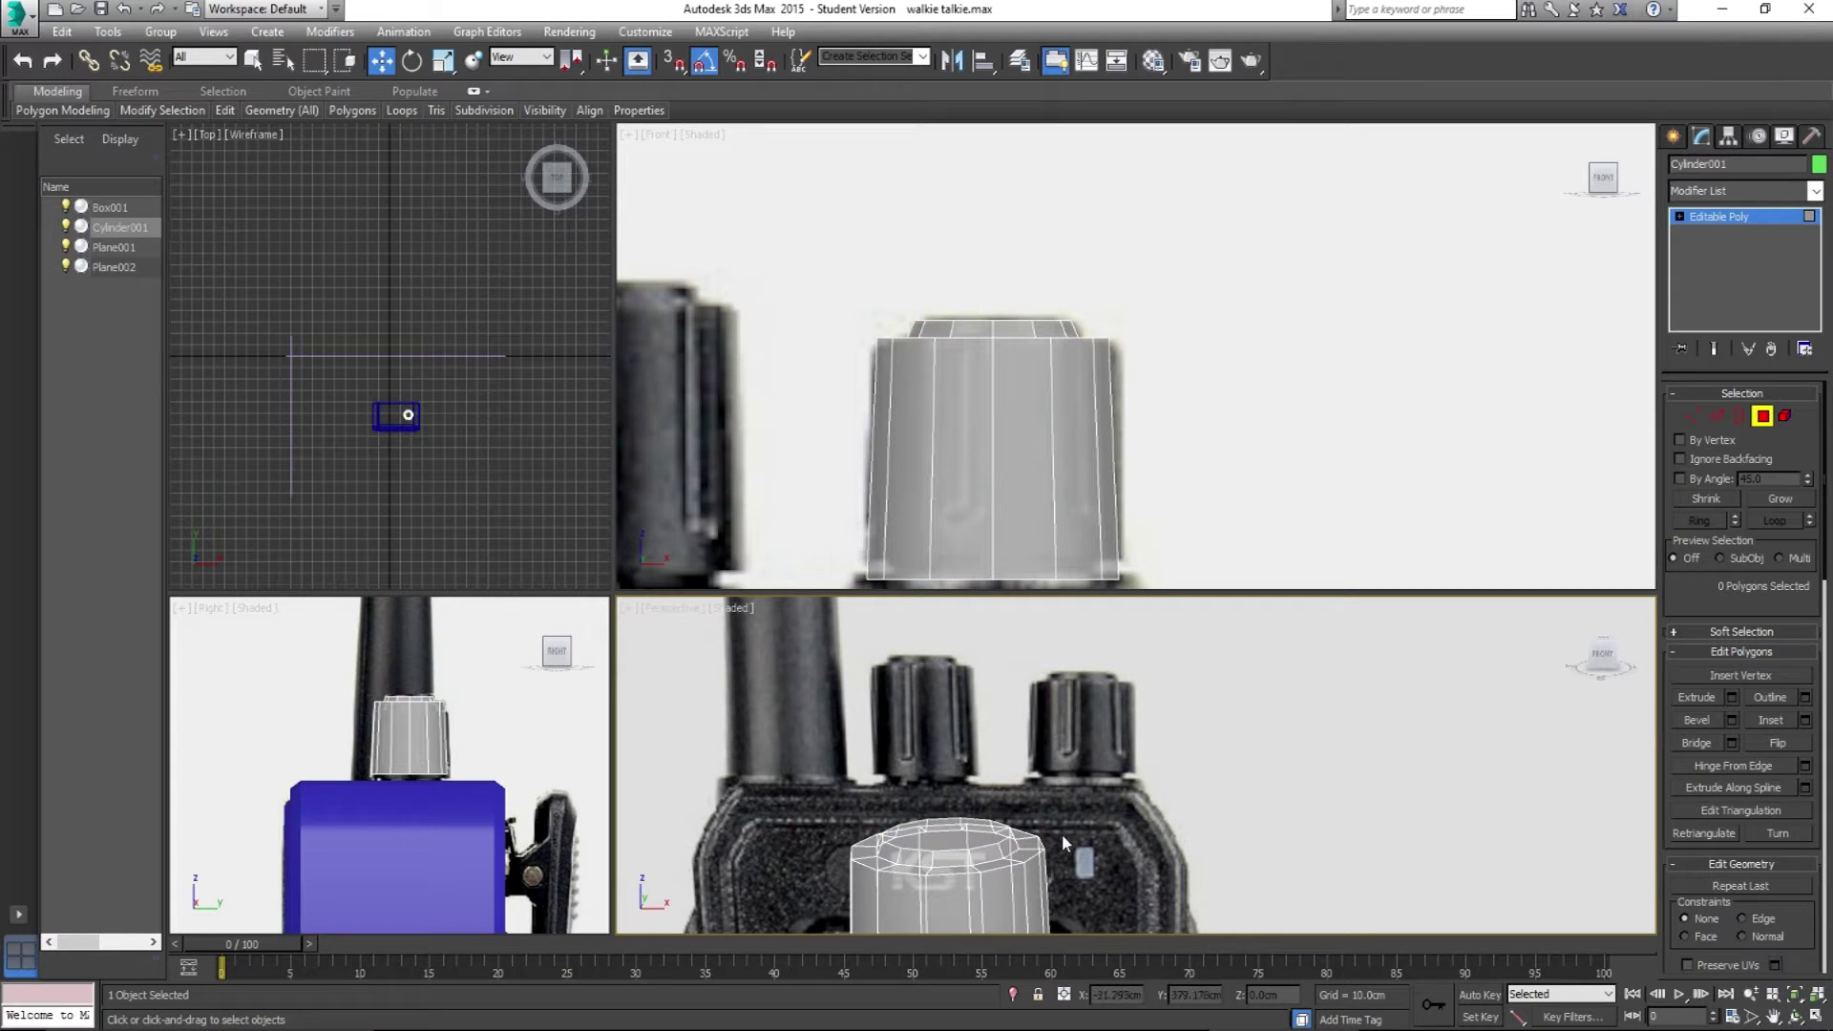
middle_click_drag(997, 856, 966, 746, "alt")
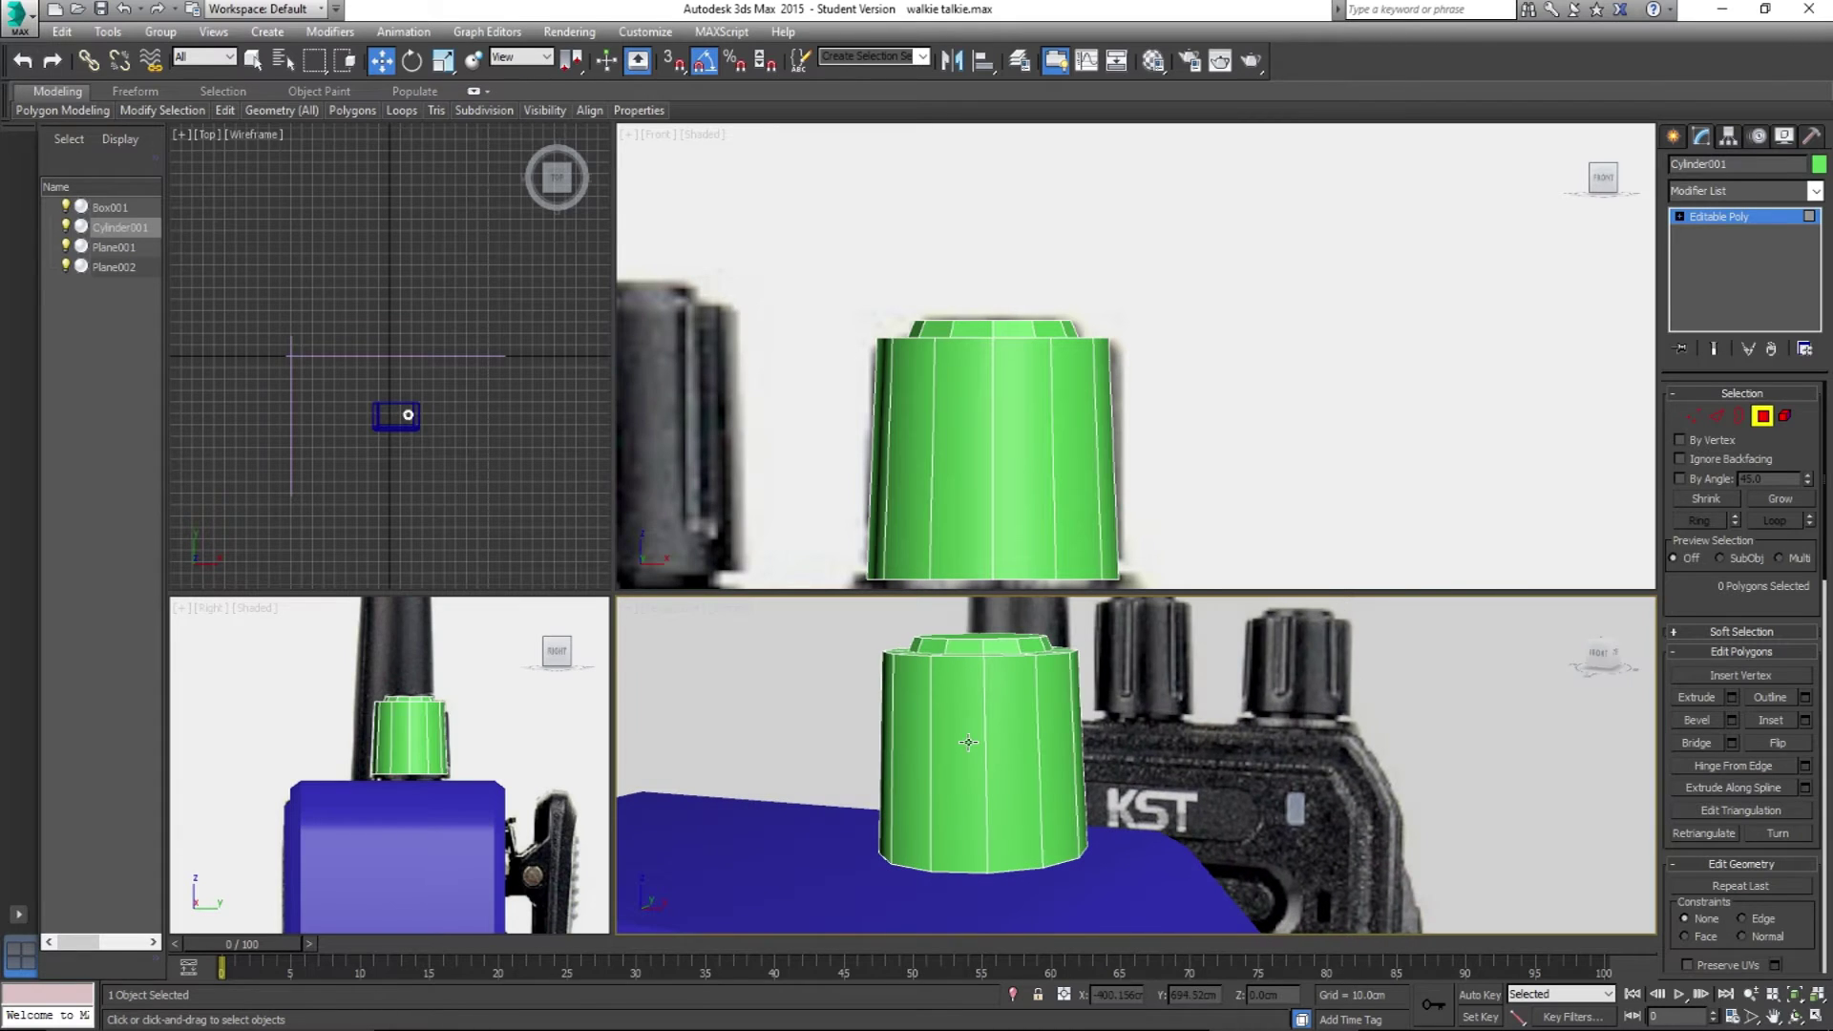
left_click(1762, 415)
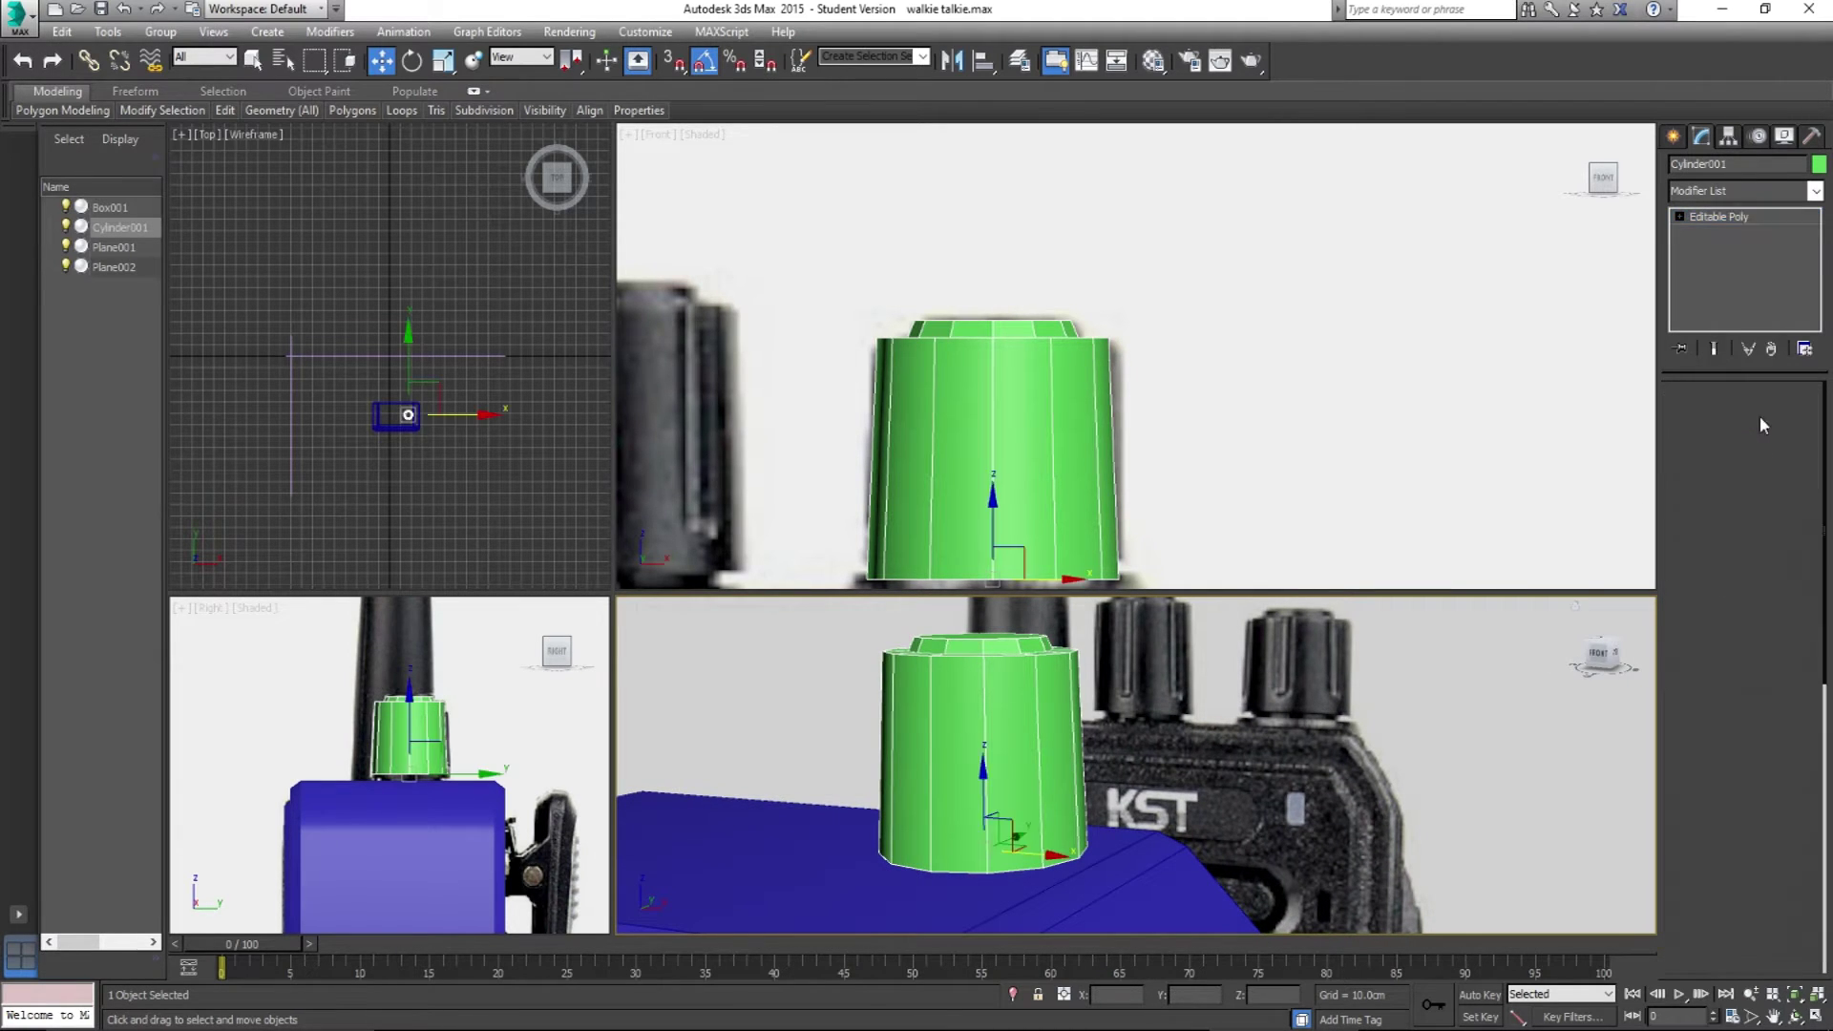
left_click(1284, 745)
middle_click_drag(1284, 745, 1058, 854)
left_click(899, 683)
key("ctrl+z")
scroll(1058, 854, "down", 5)
left_click(1017, 700)
left_click(1017, 700)
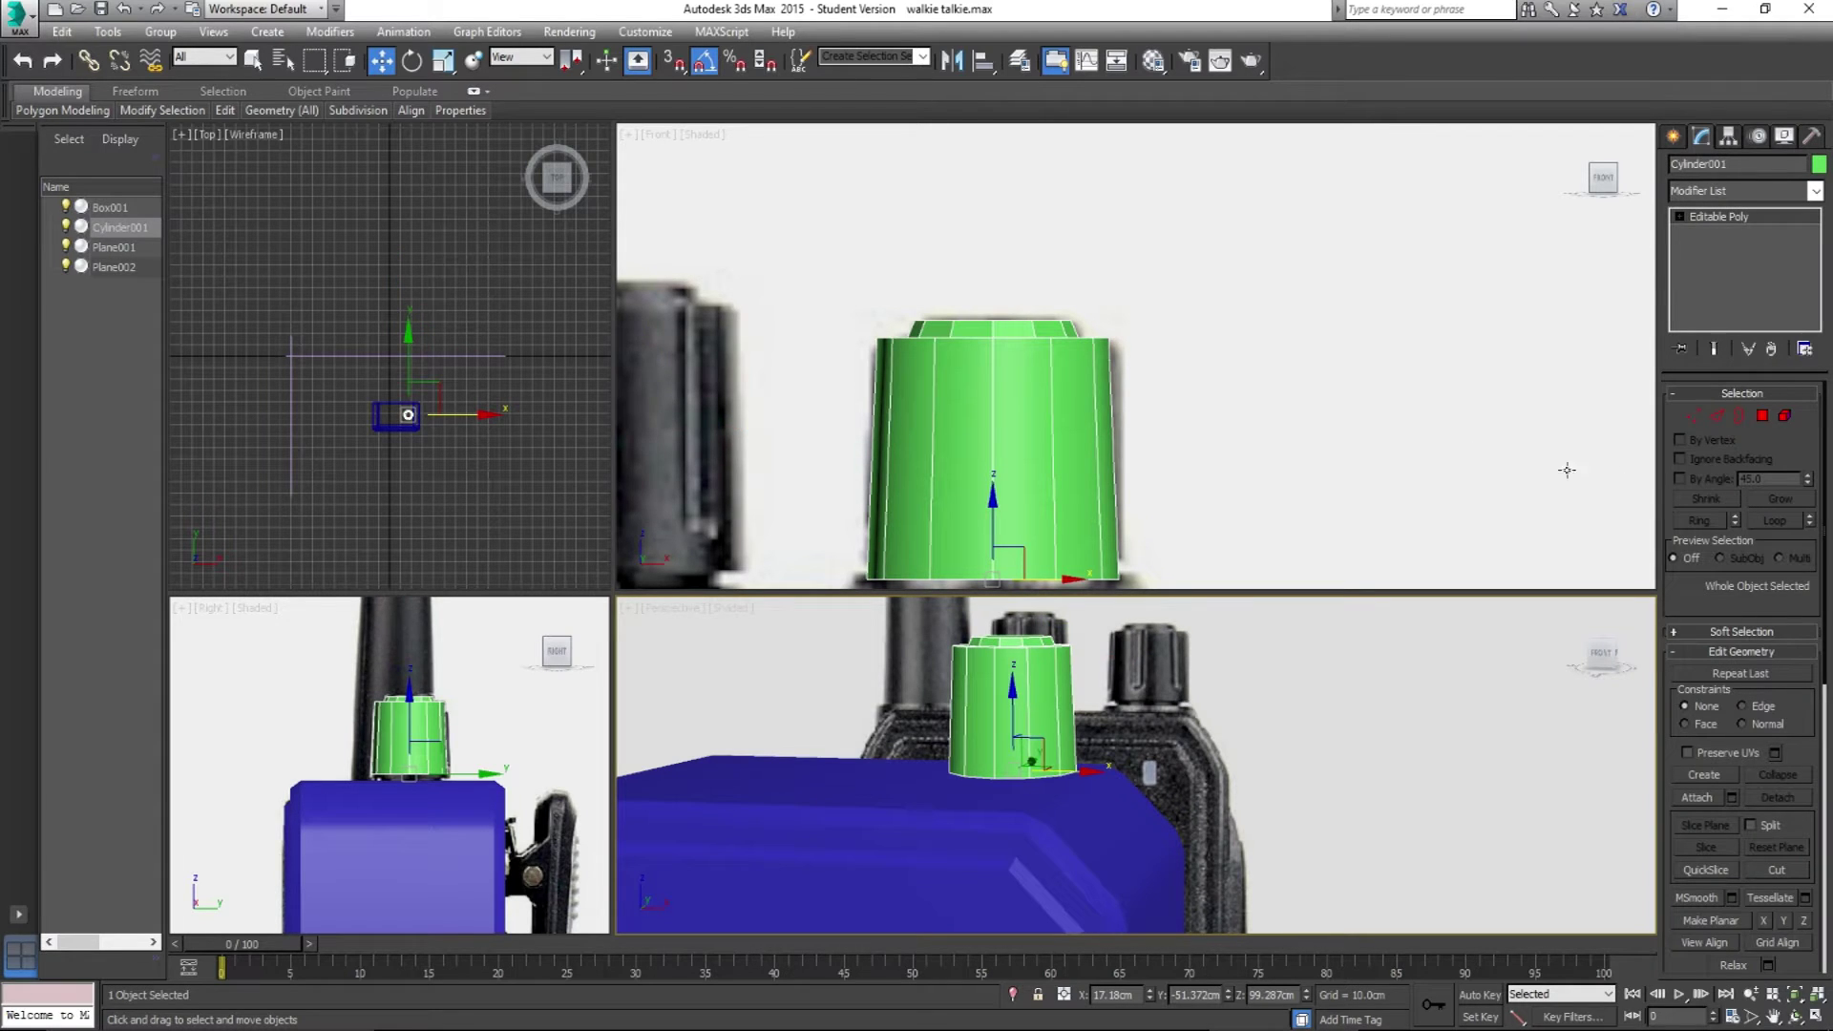
Step: Select the 12 vertical edges running around the knob's side wall
left_click(1716, 418)
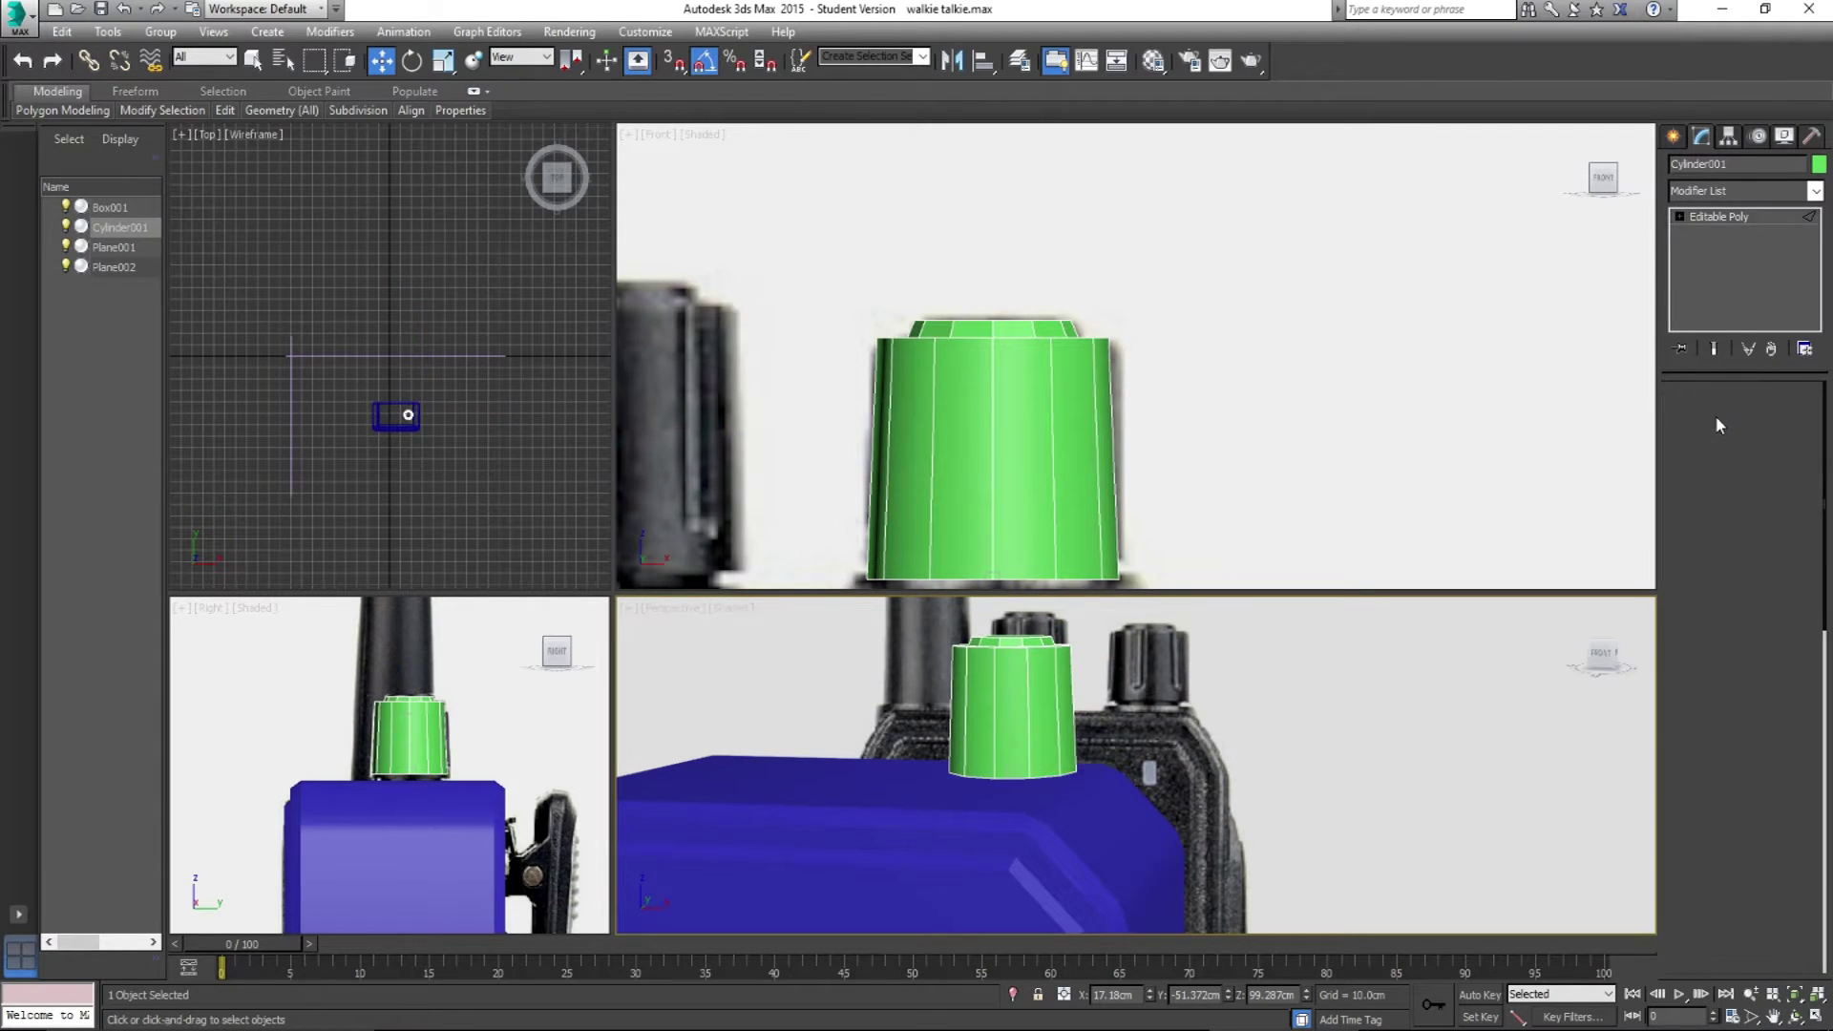
mouse_move(1042, 672)
middle_mouse_down("alt")
mouse_move(1029, 726)
mouse_move(1010, 696)
mouse_move(1040, 673)
middle_mouse_up("alt")
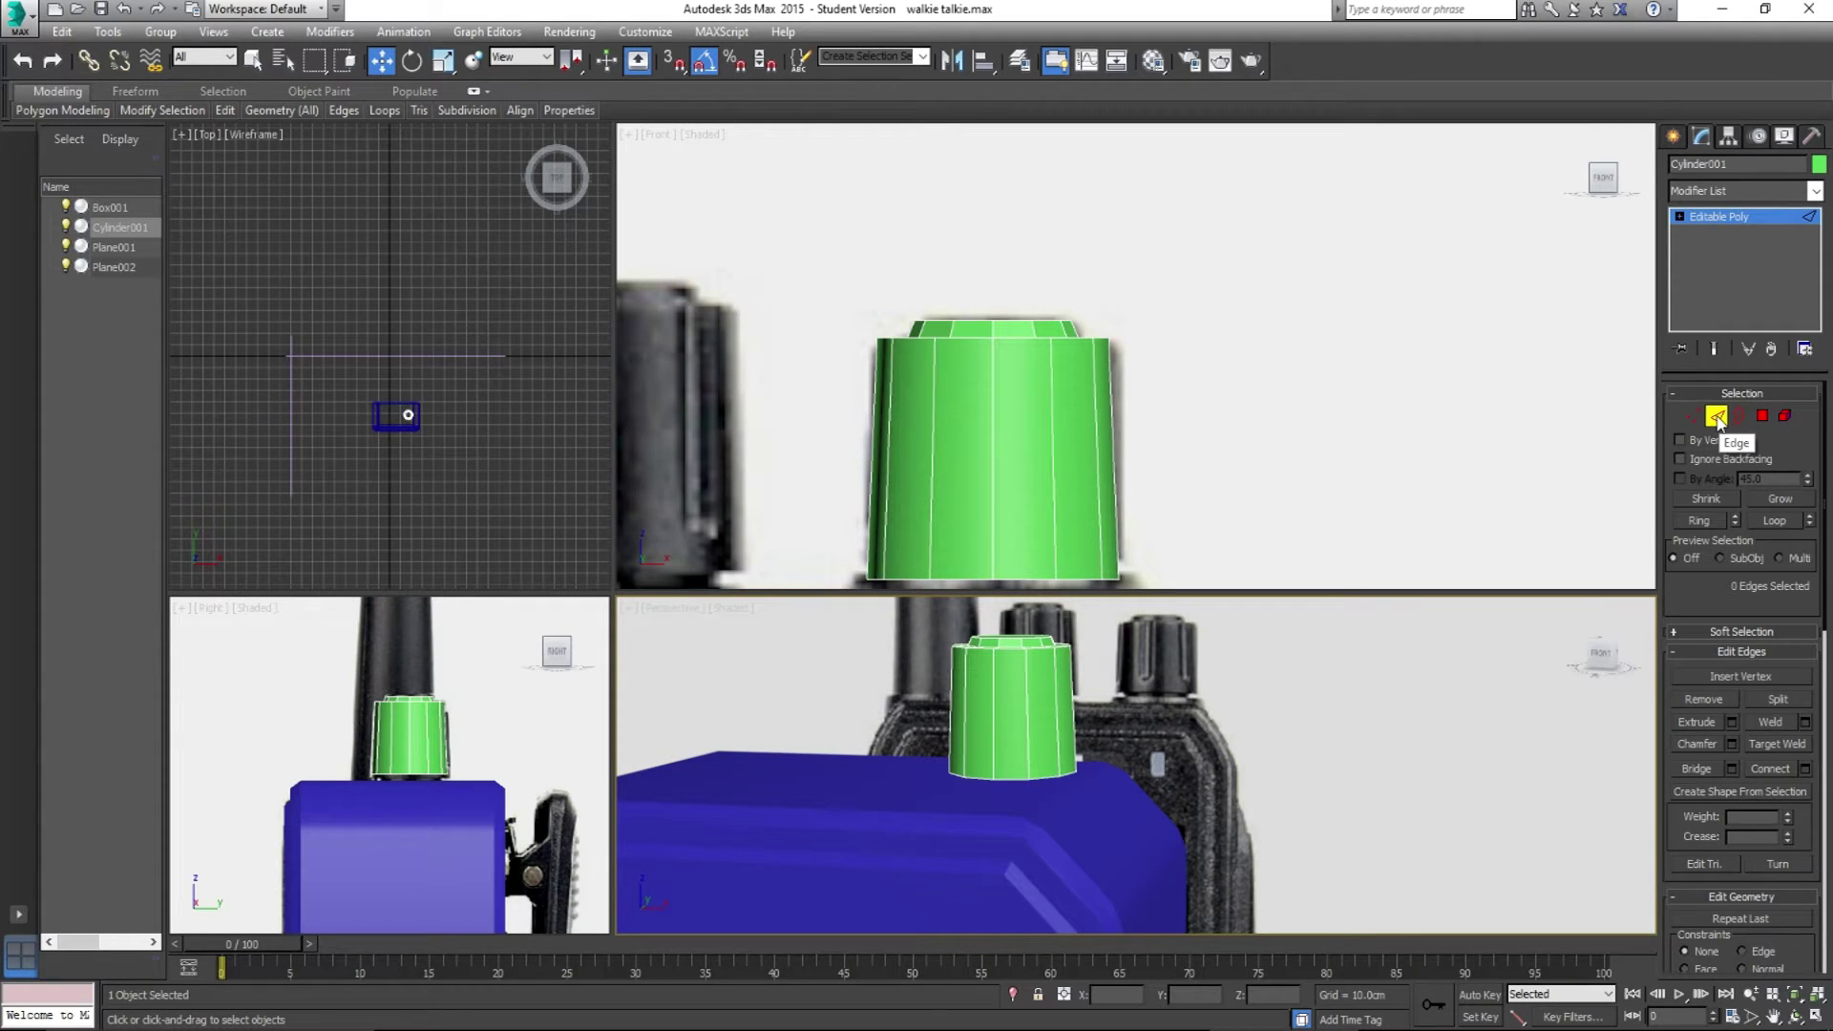
left_click_drag(798, 420, 1126, 483)
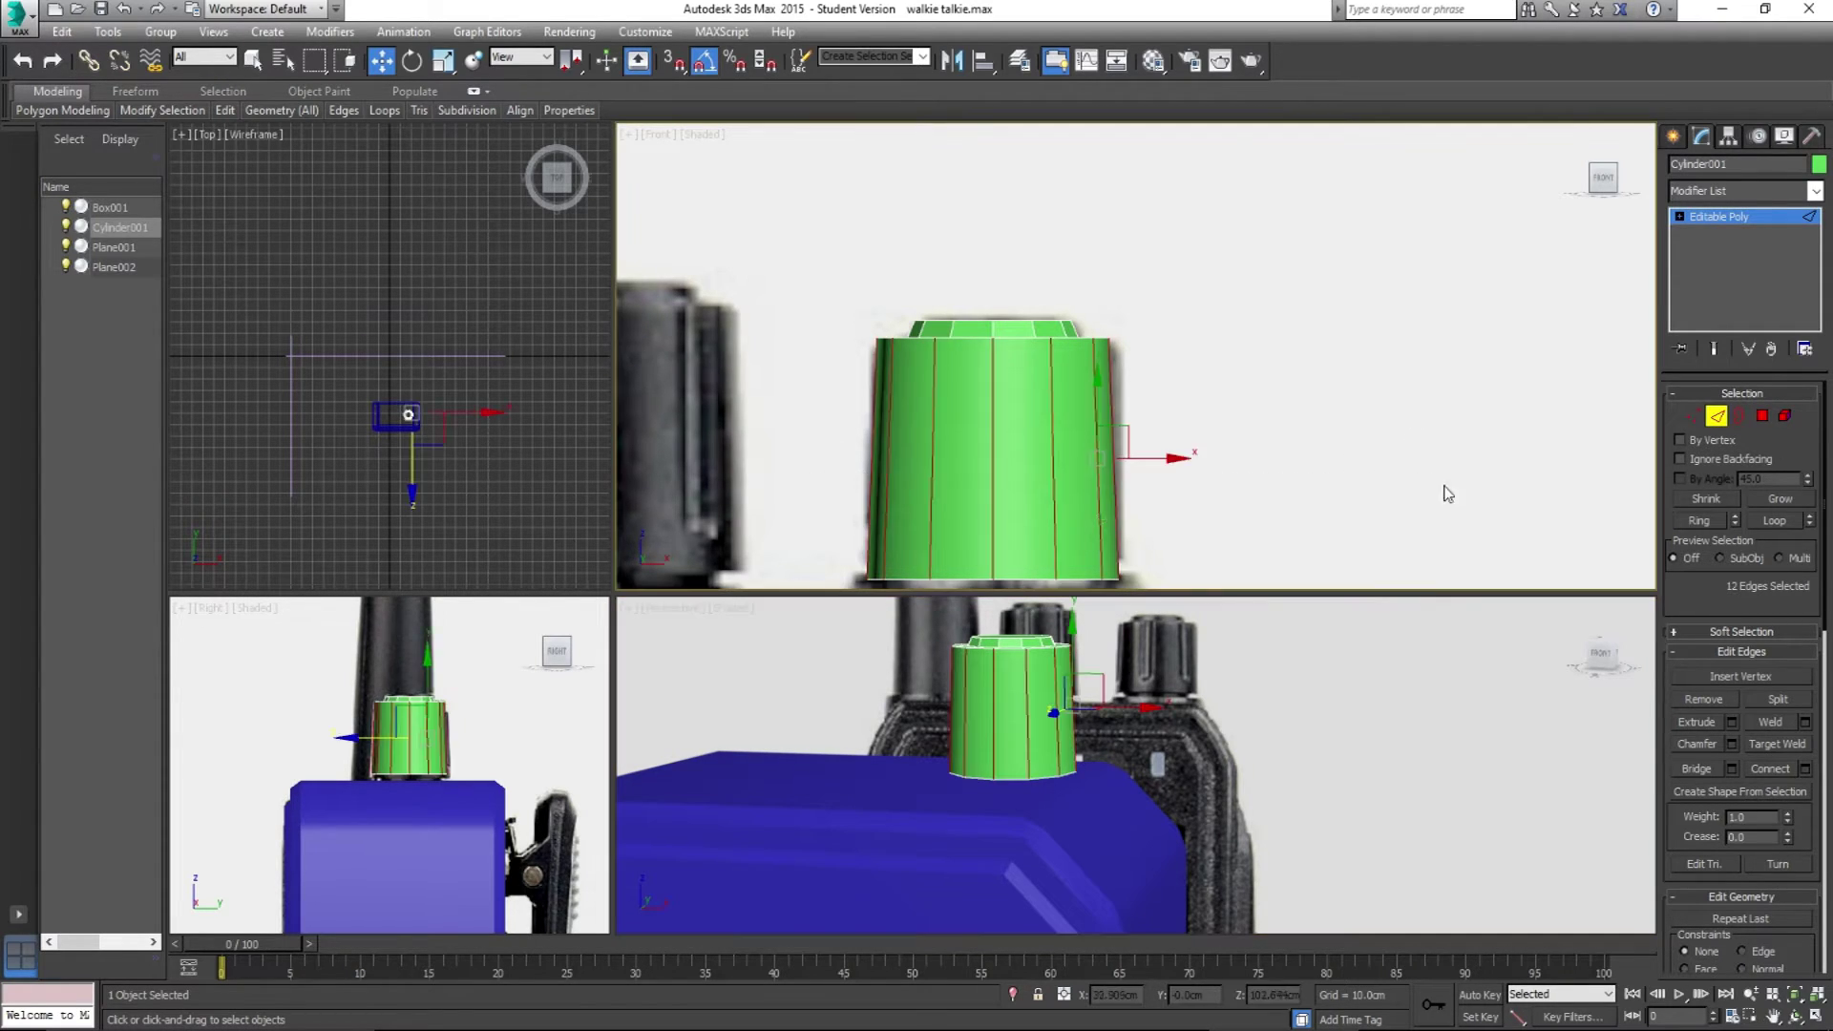
left_click(1250, 448)
left_click_drag(949, 462, 1245, 483)
scroll(1799, 544, "down", 5)
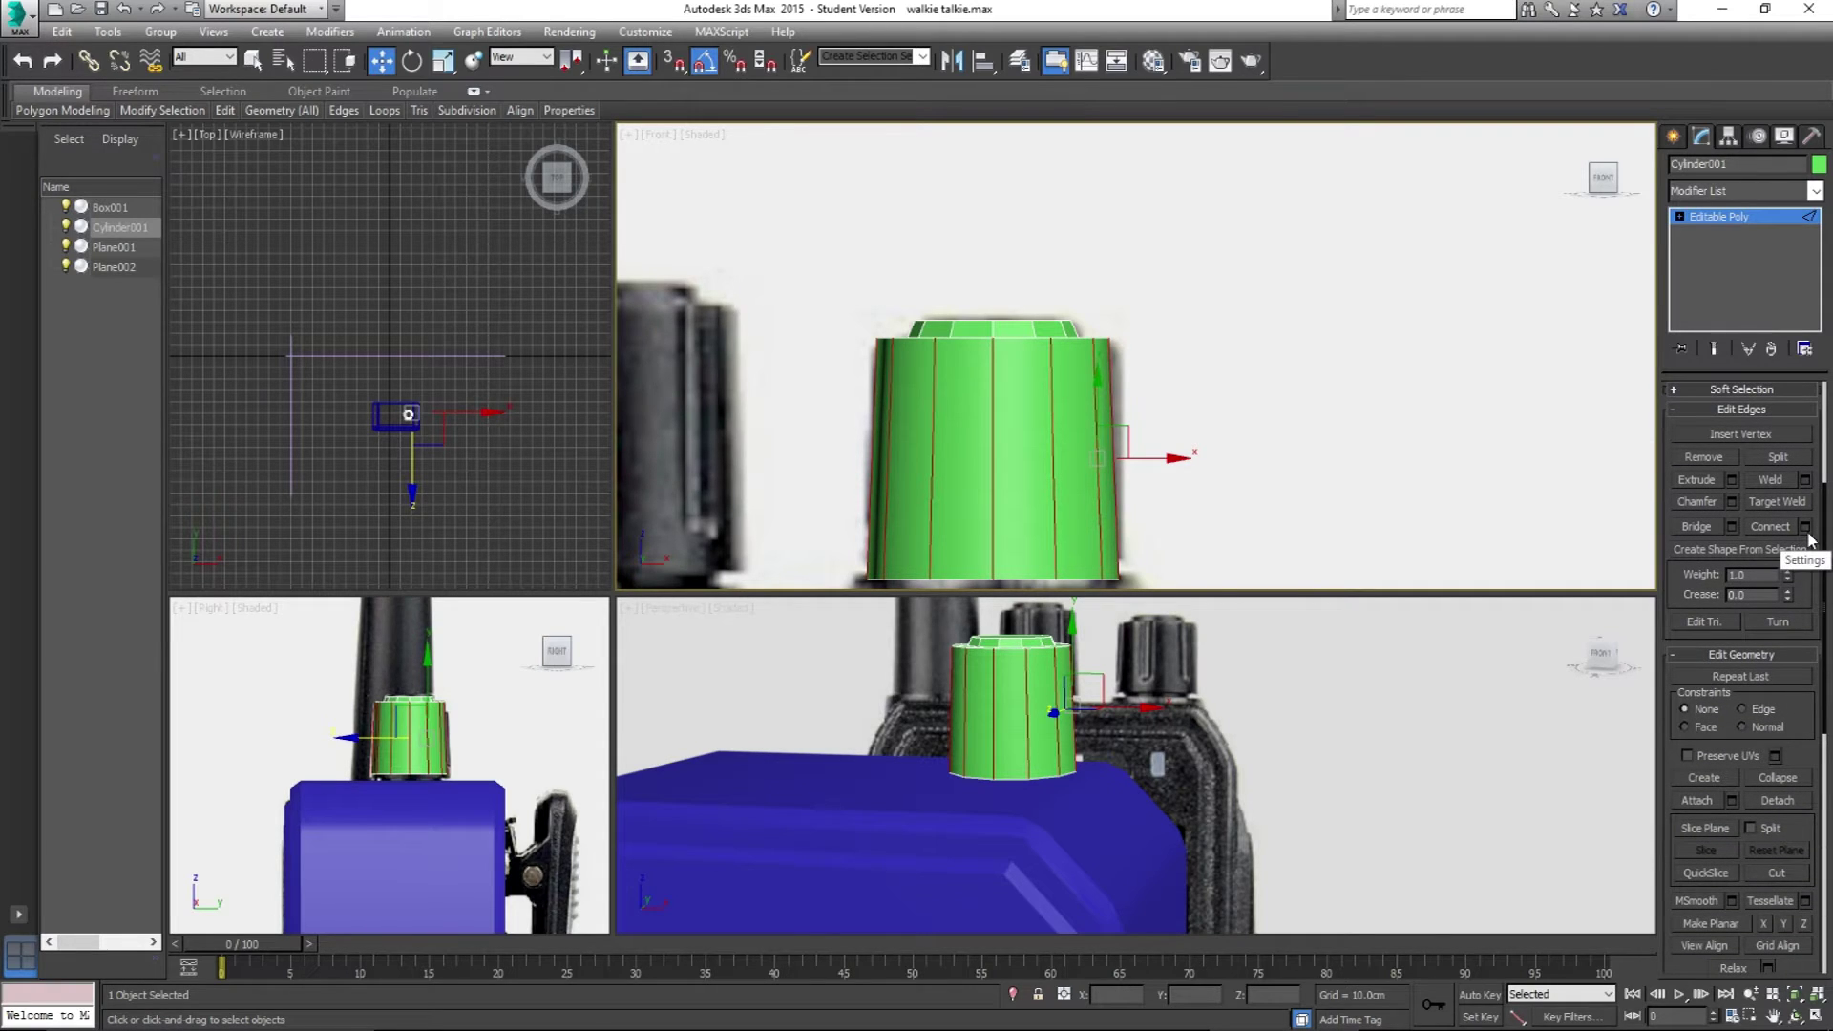
Step: Connect the knob's vertical edges with 1 segment, pinch 0 and slide -54, forming a horizontal edge loop near the base
left_click(1805, 528)
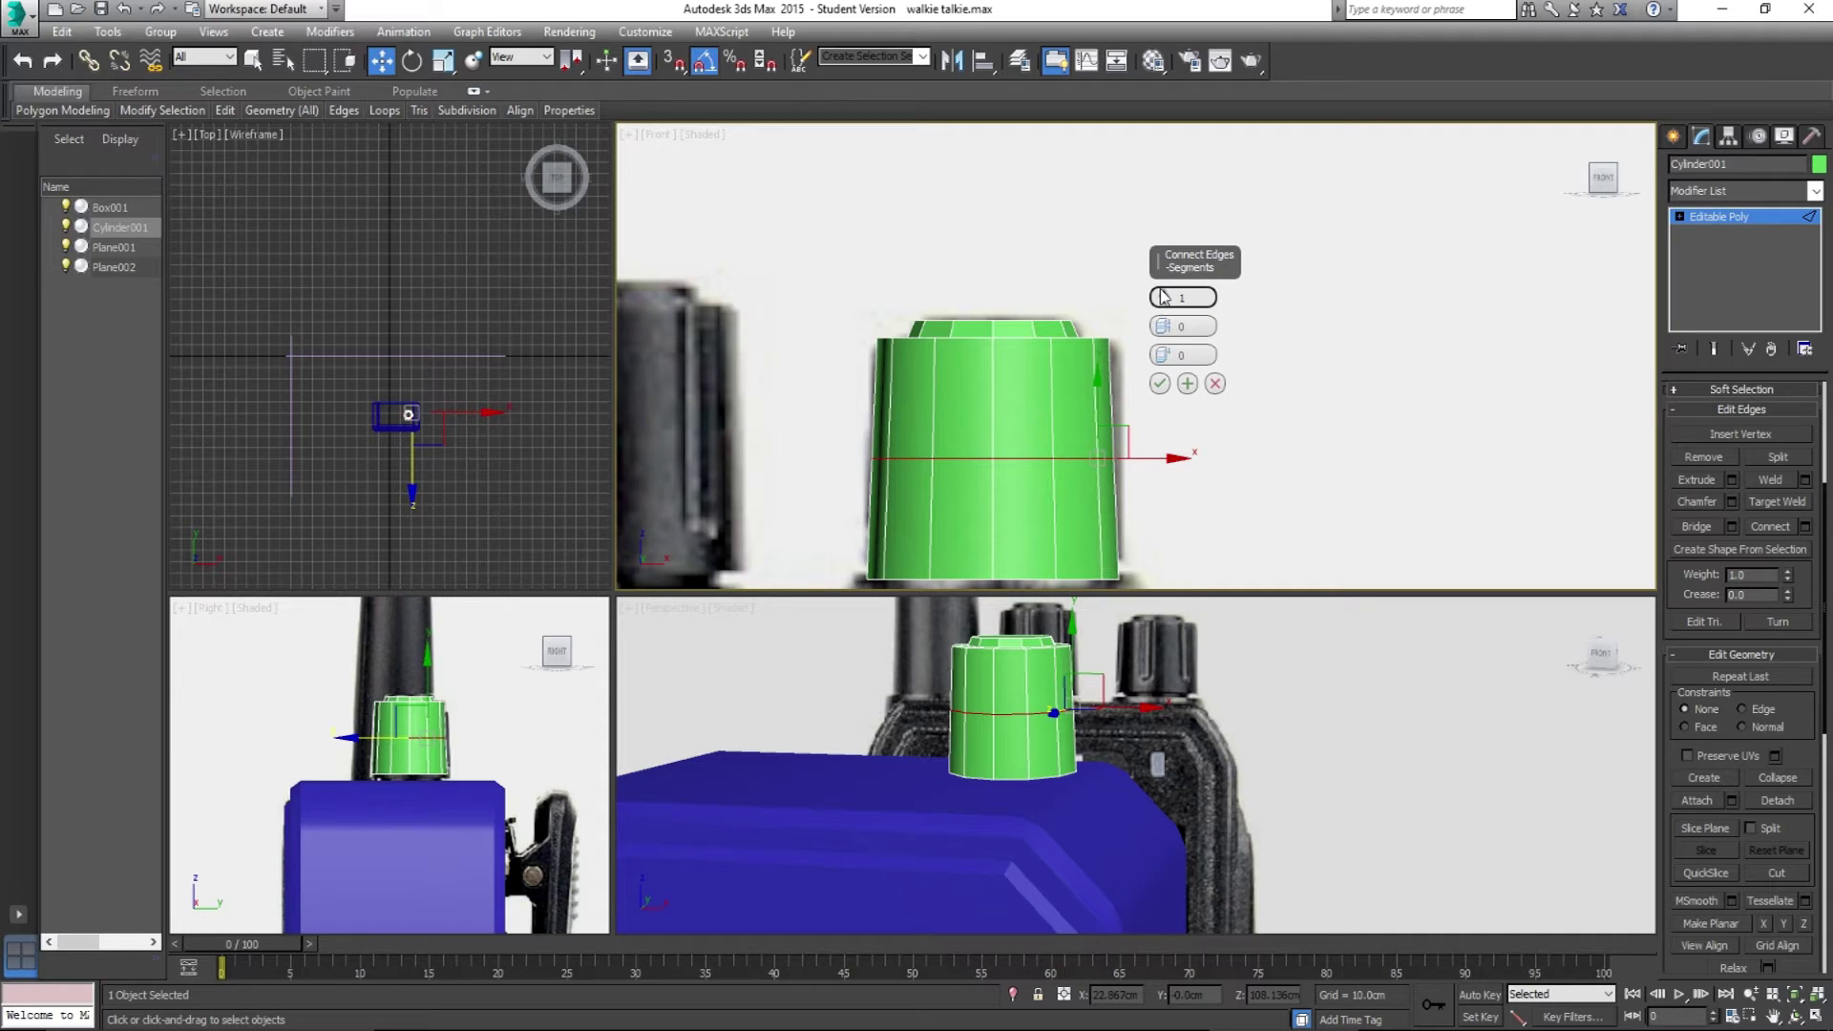
left_click_drag(1162, 356, 1194, 534)
key("alt+x")
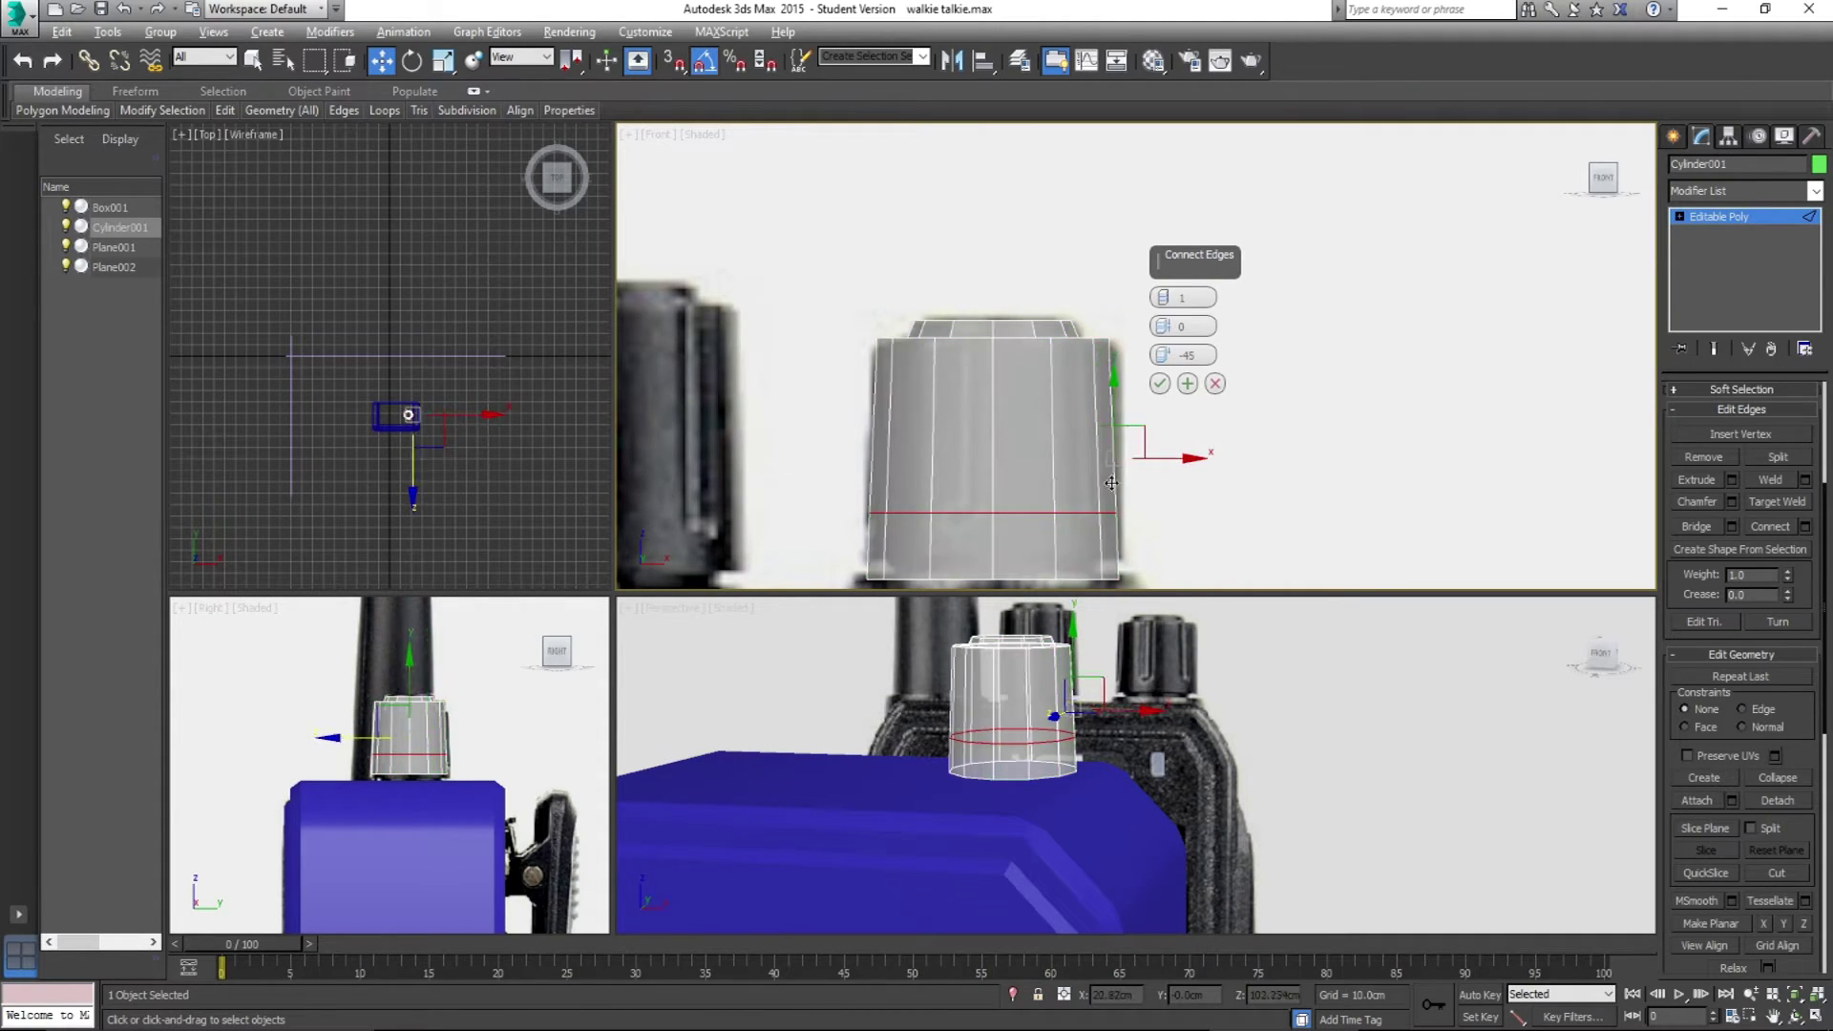
left_click_drag(1173, 363, 1176, 382)
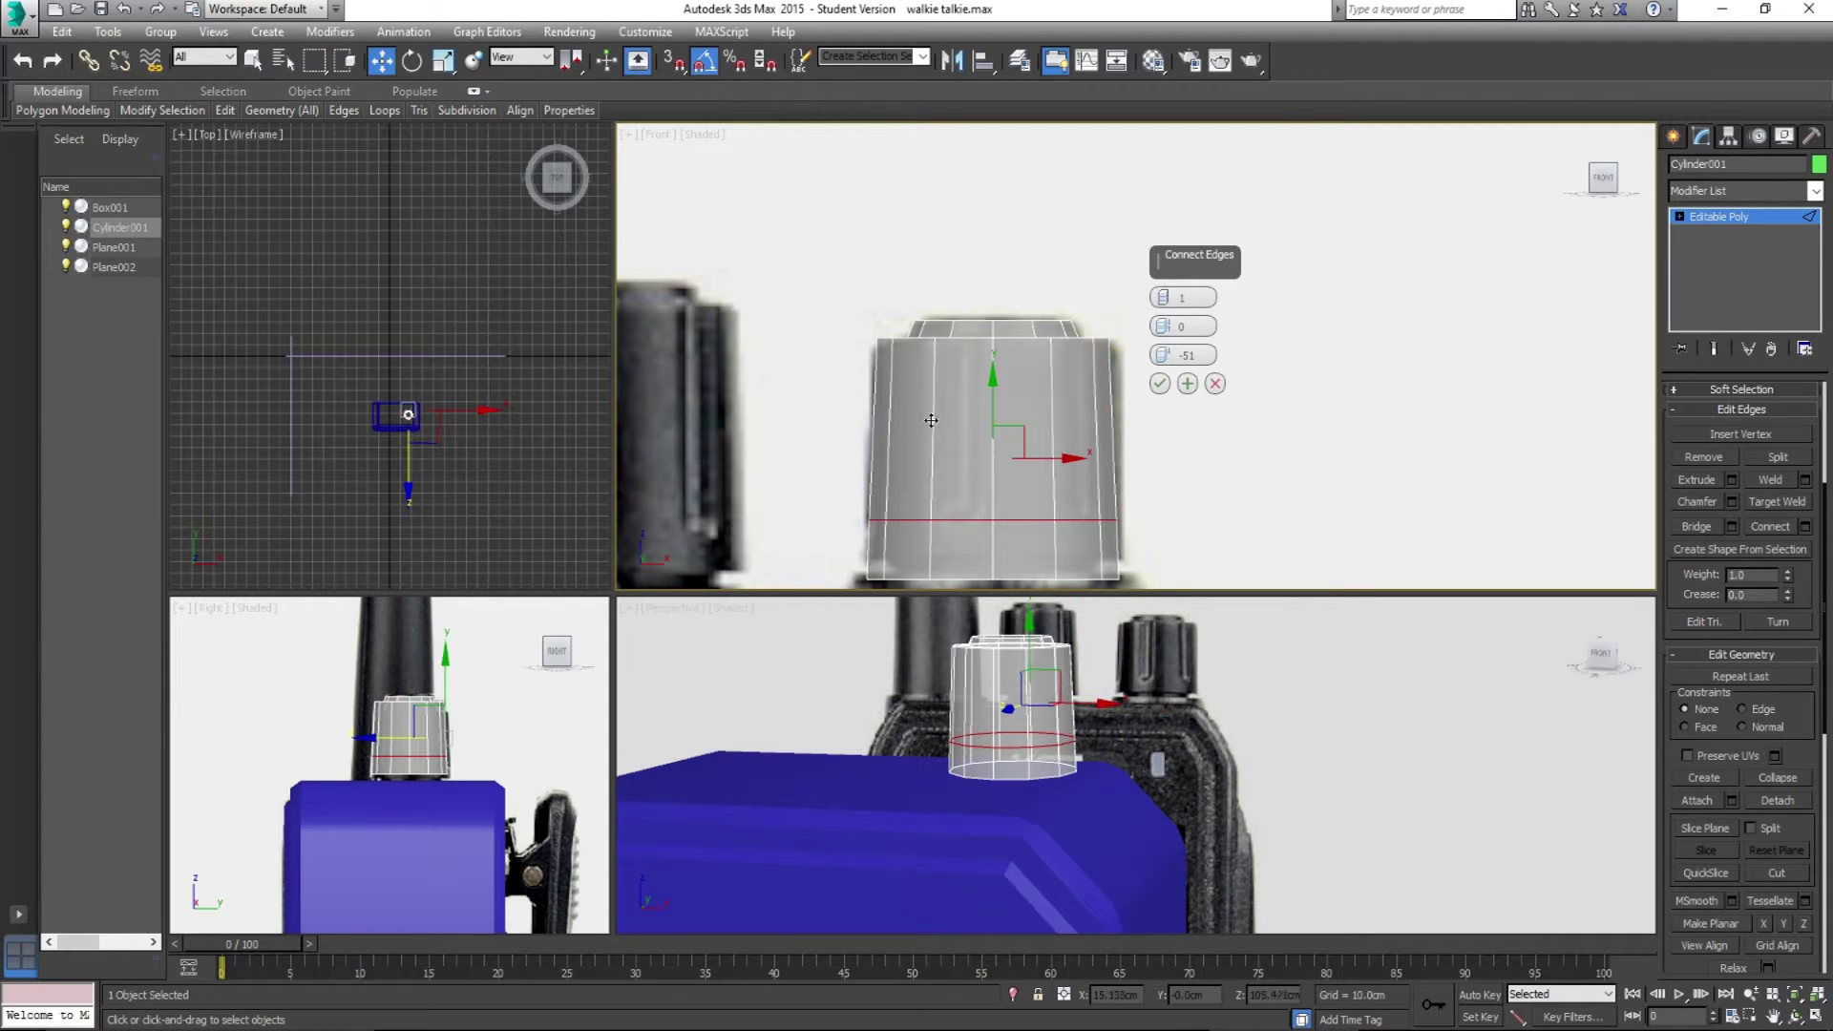
scroll(957, 504, "up", 3)
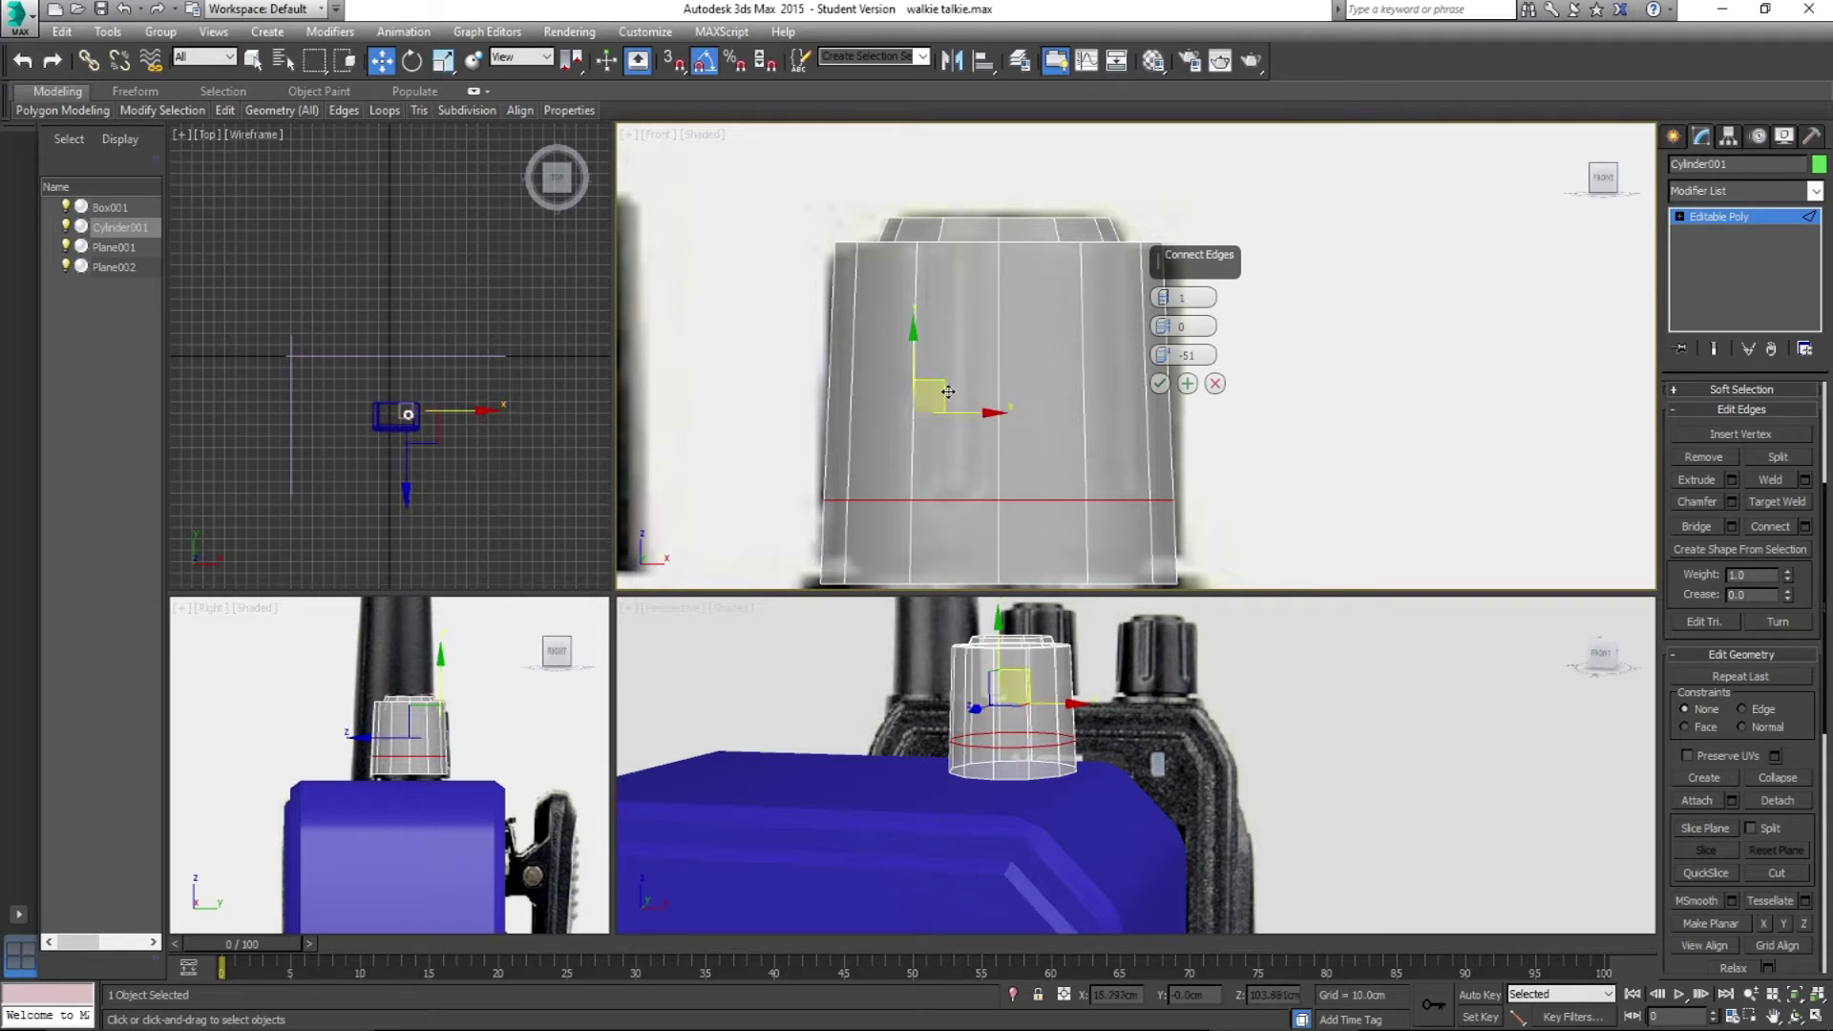
left_click_drag(1163, 354, 1163, 352)
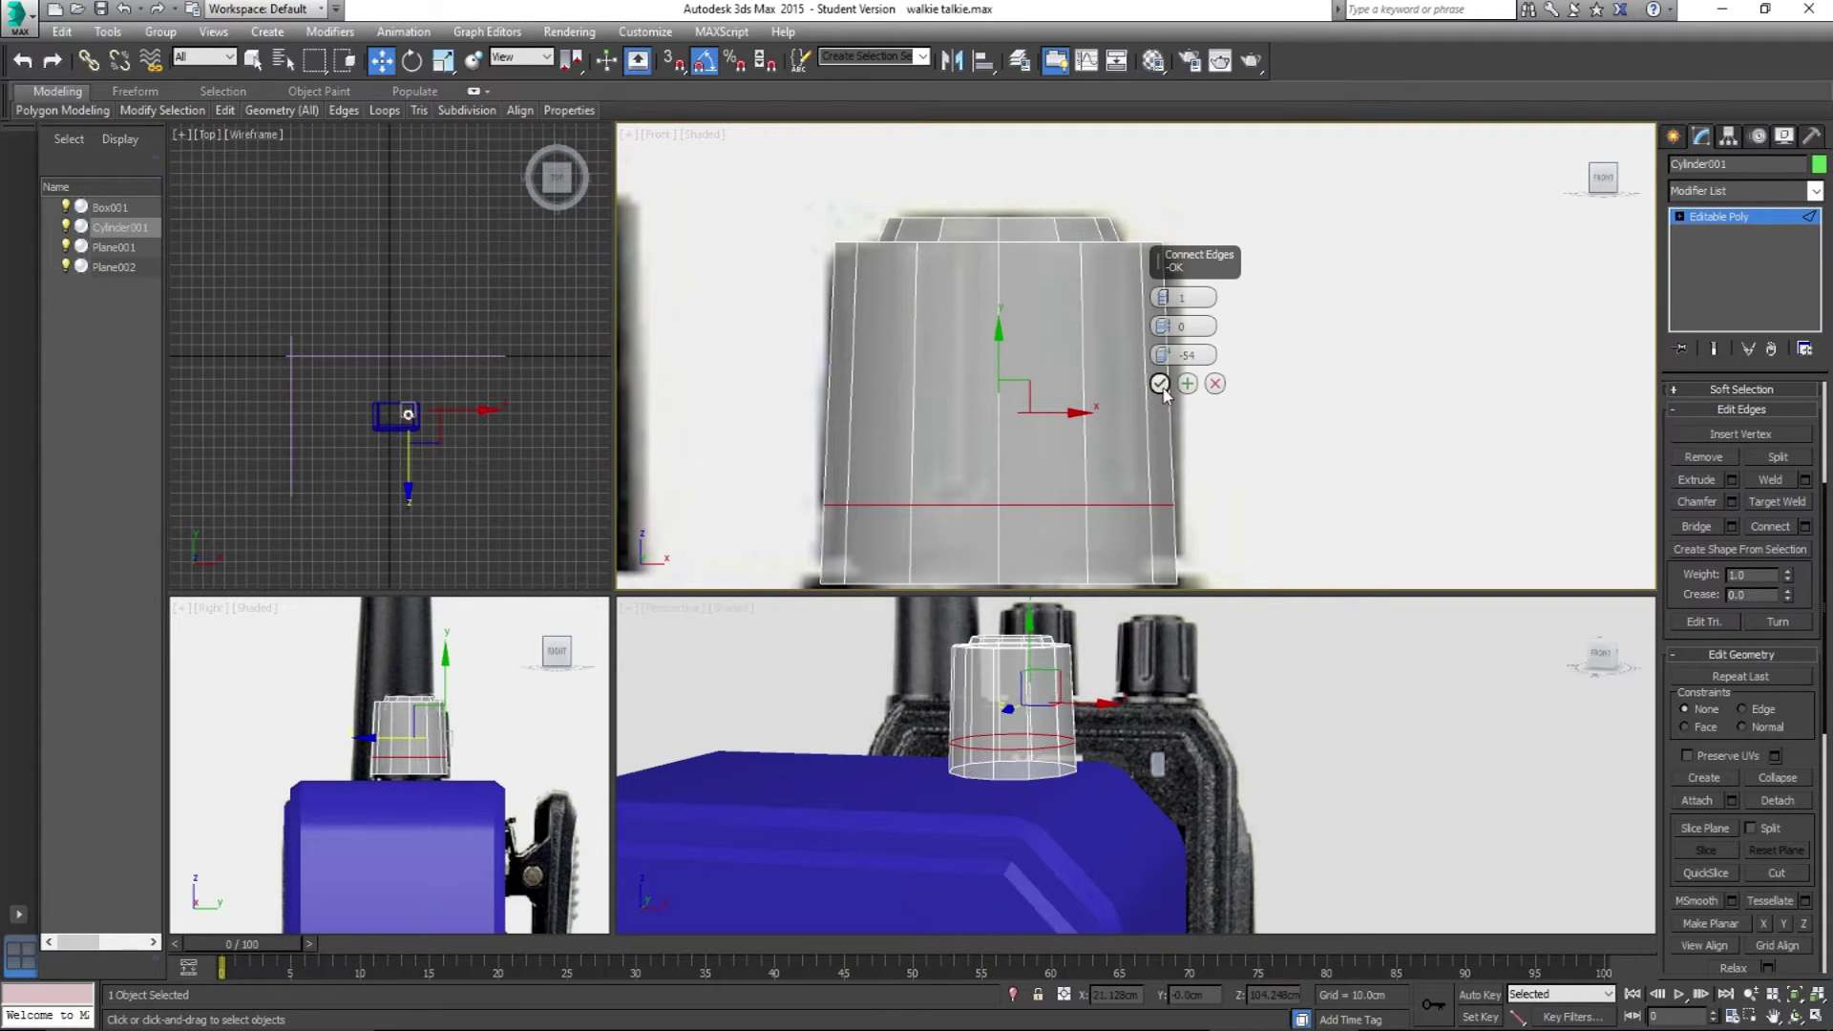
left_click(1159, 383)
Step: Set the viewport's maximum texture map resolution to 512 pixels and apply it, and raise it to 1024 pixels and apply again
middle_click_drag(820, 680, 859, 690)
scroll(851, 675, "down", 8)
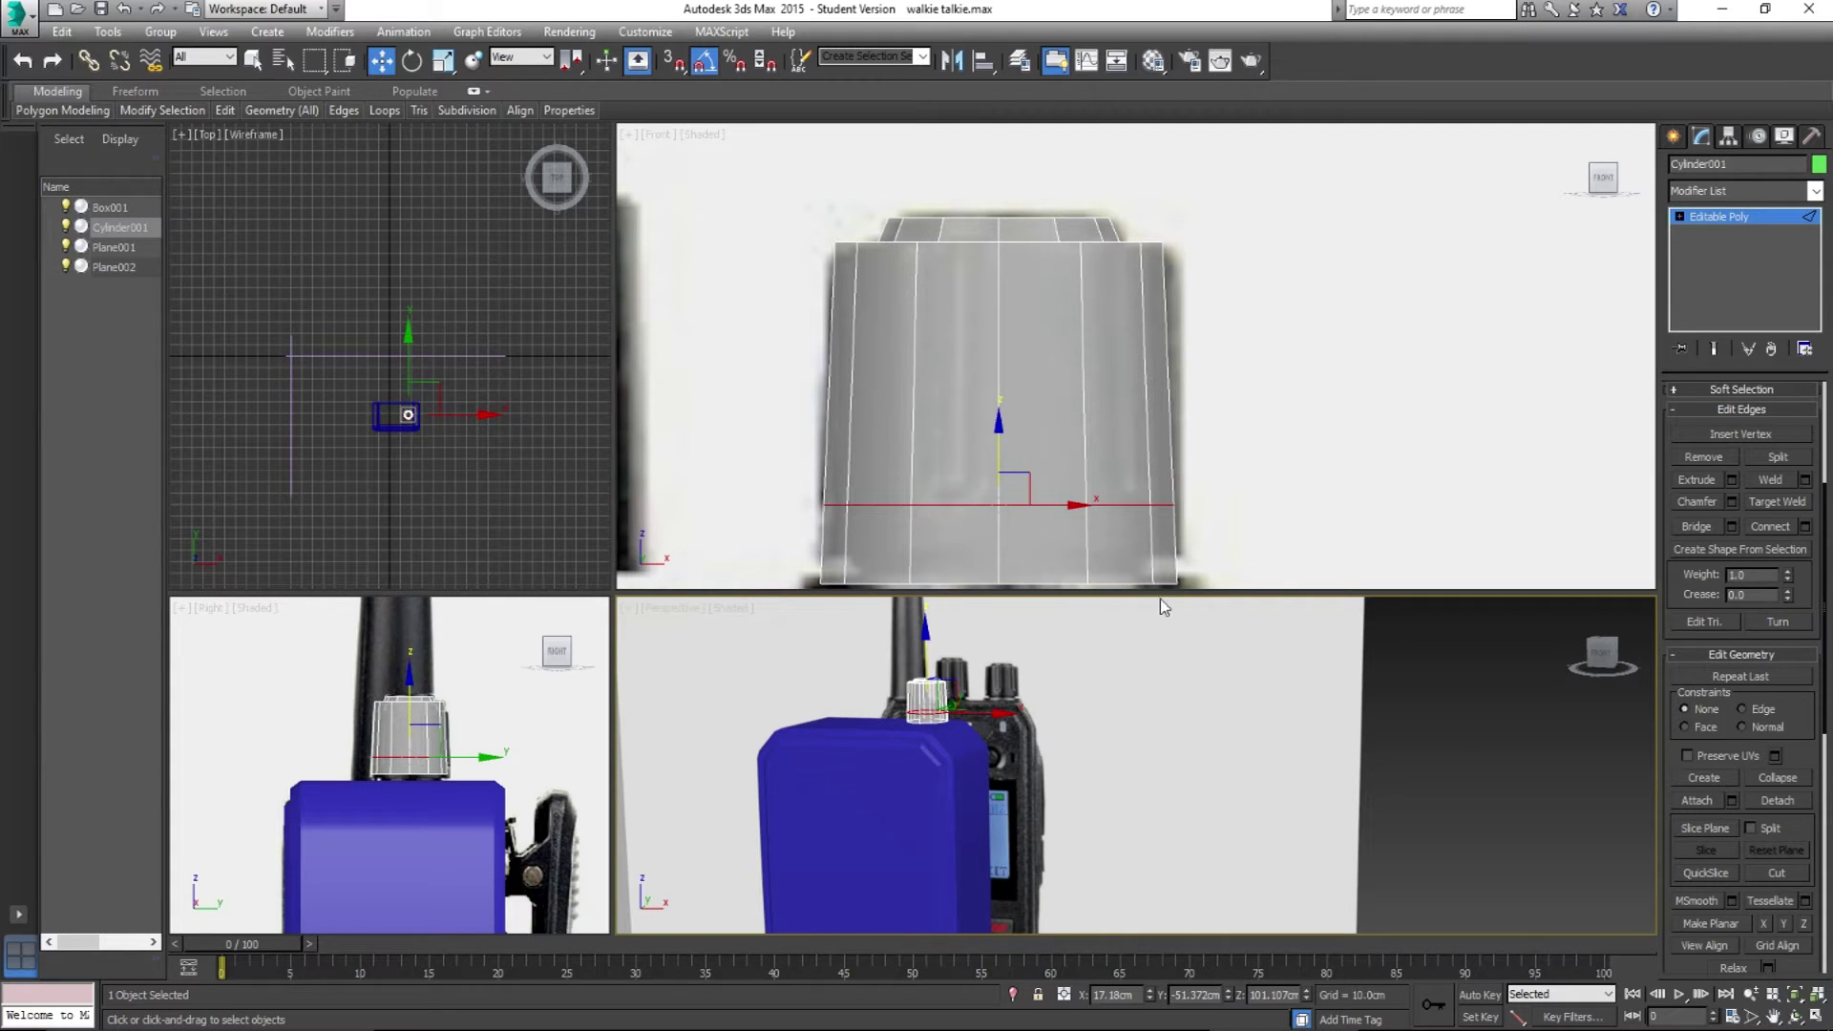
left_click(630, 616)
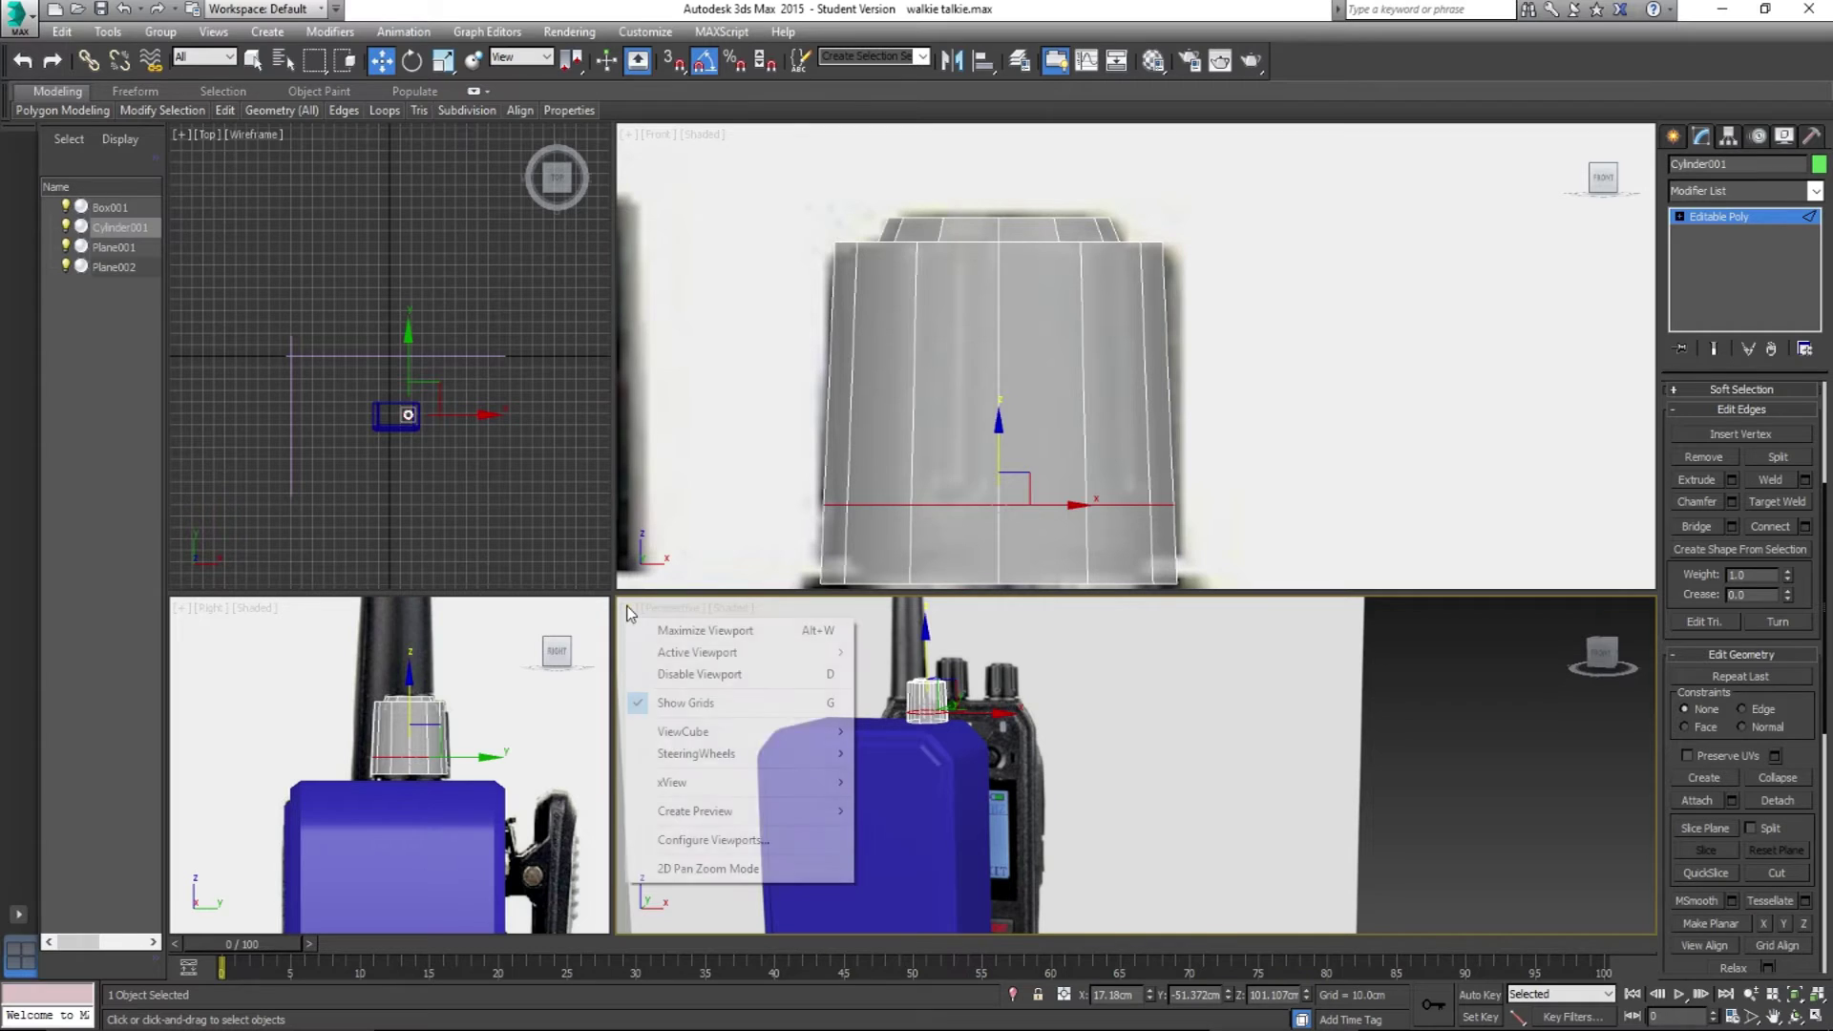
left_click(710, 840)
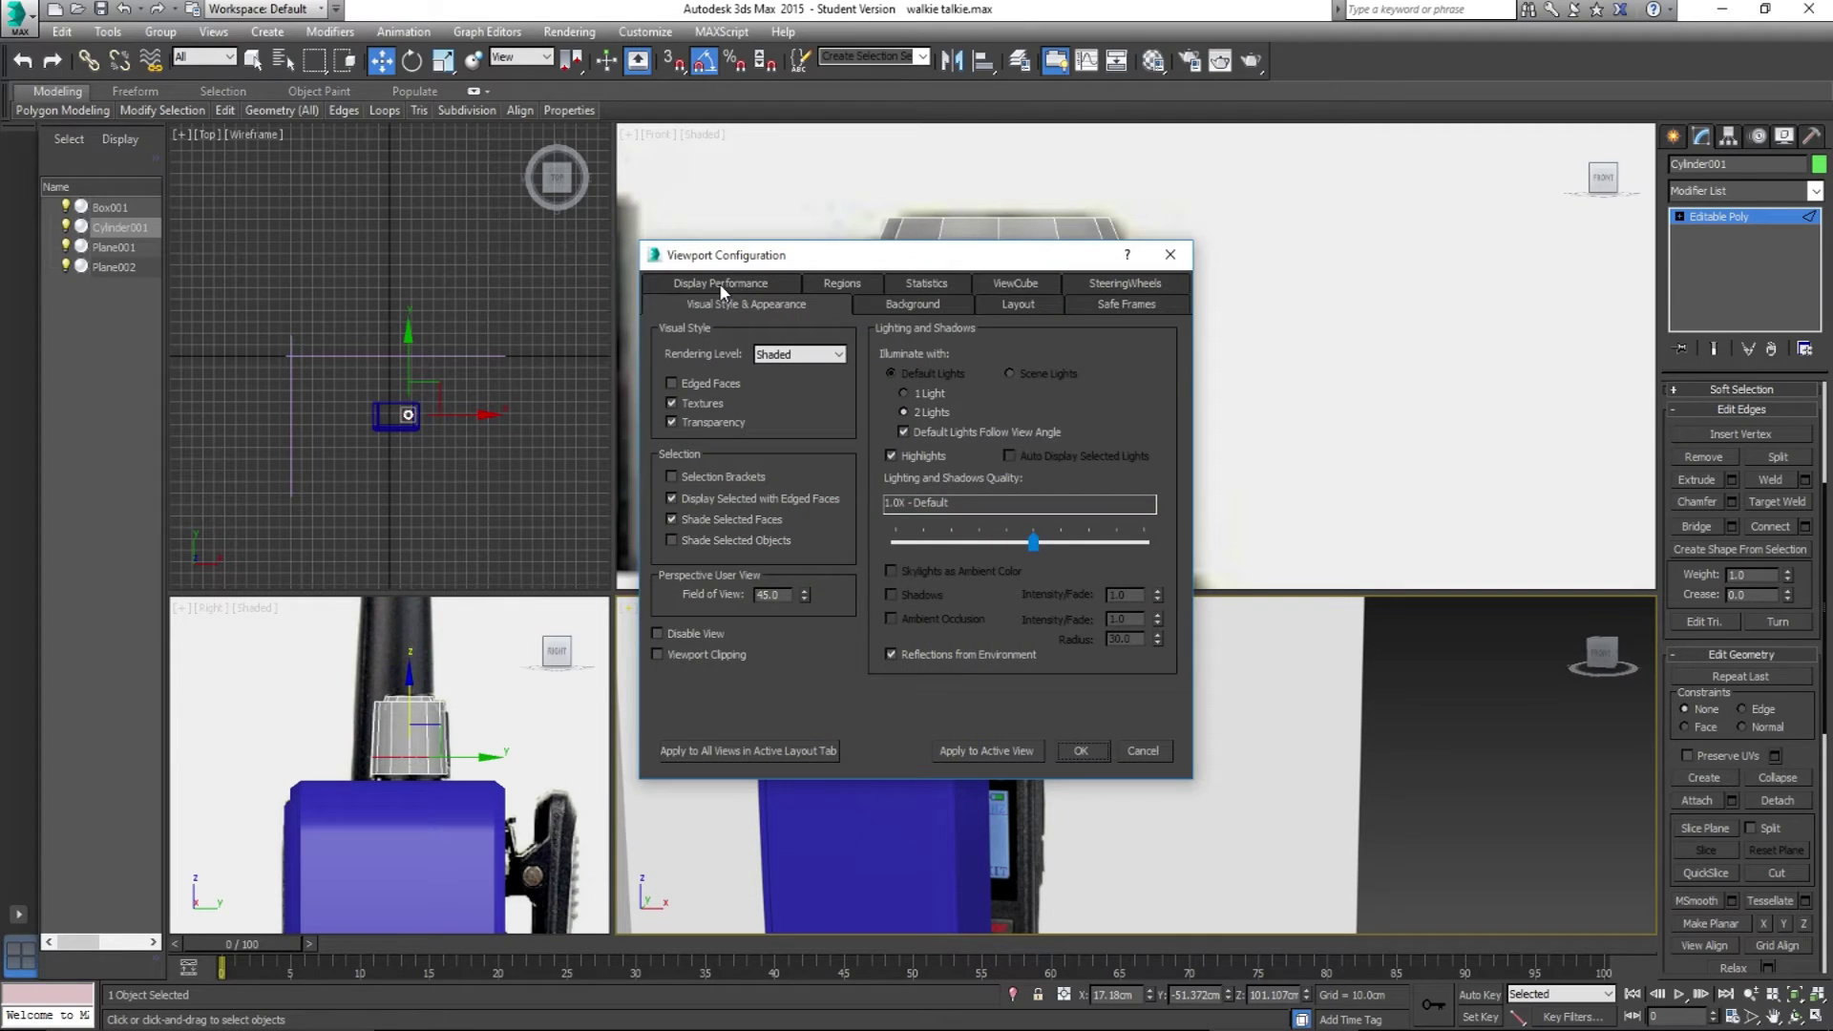
left_click(721, 284)
double_click(1094, 445)
type("512")
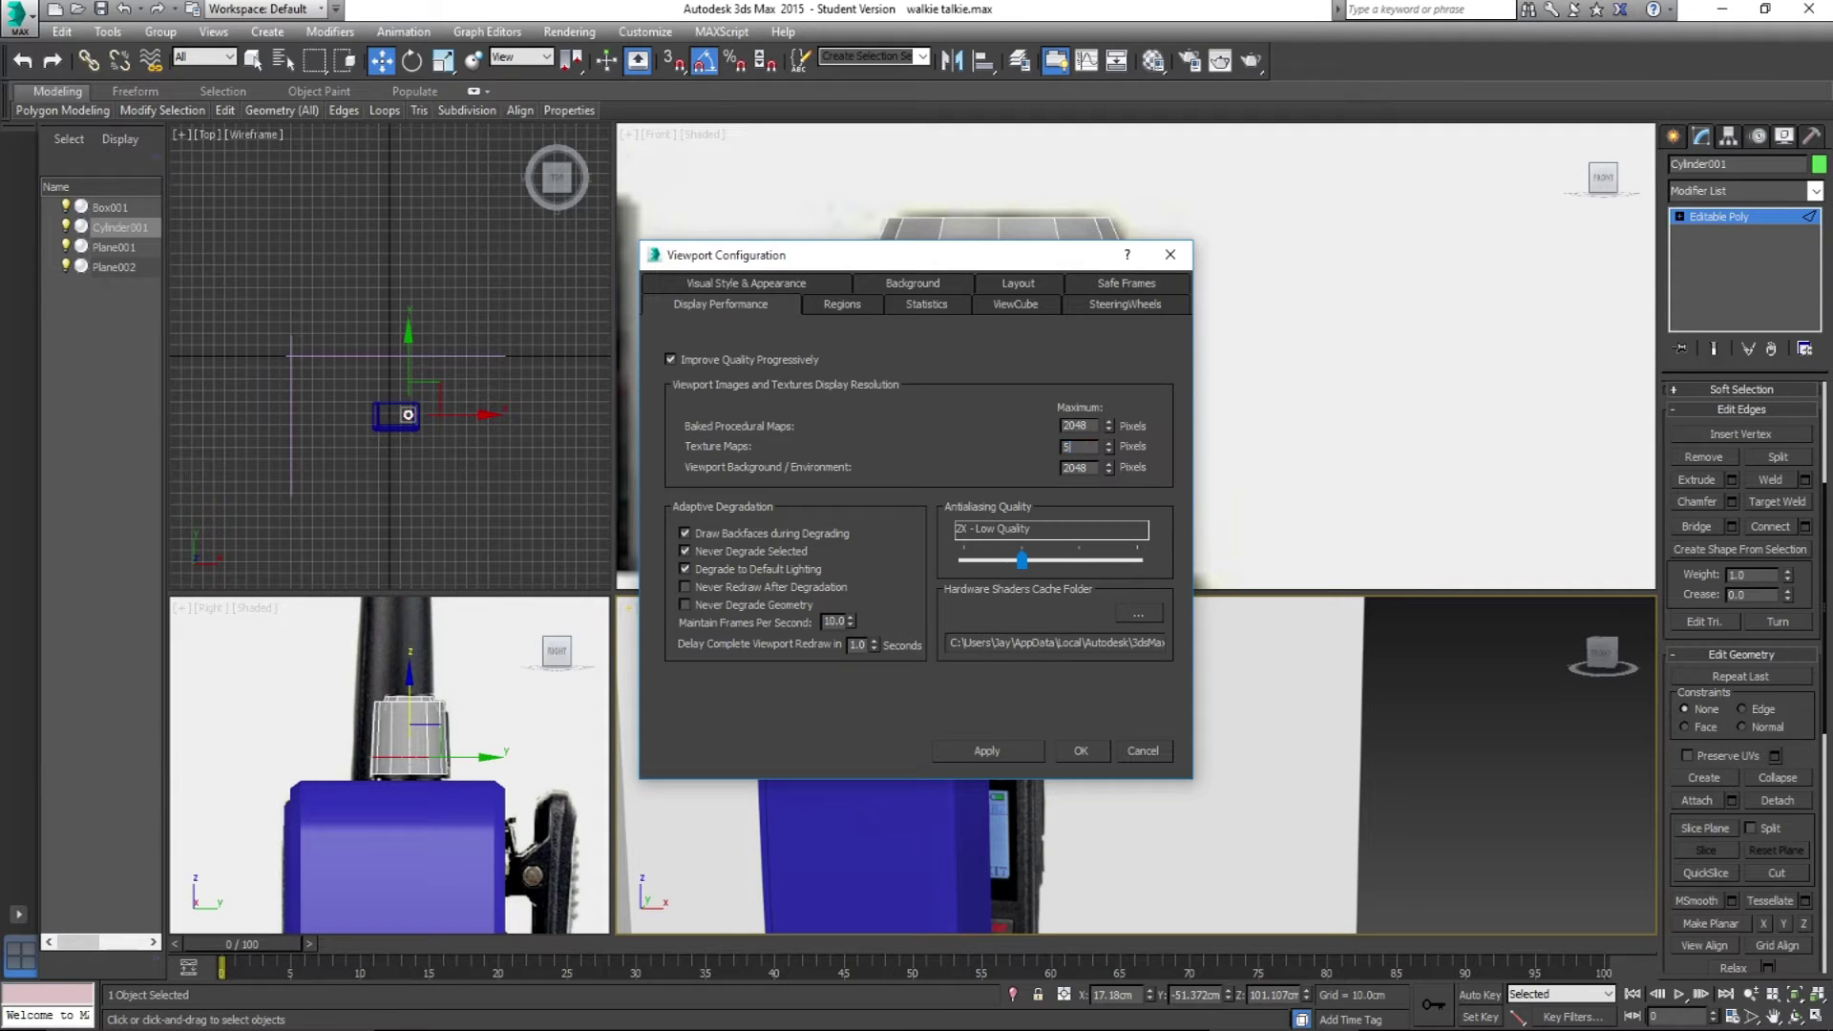
left_click(989, 752)
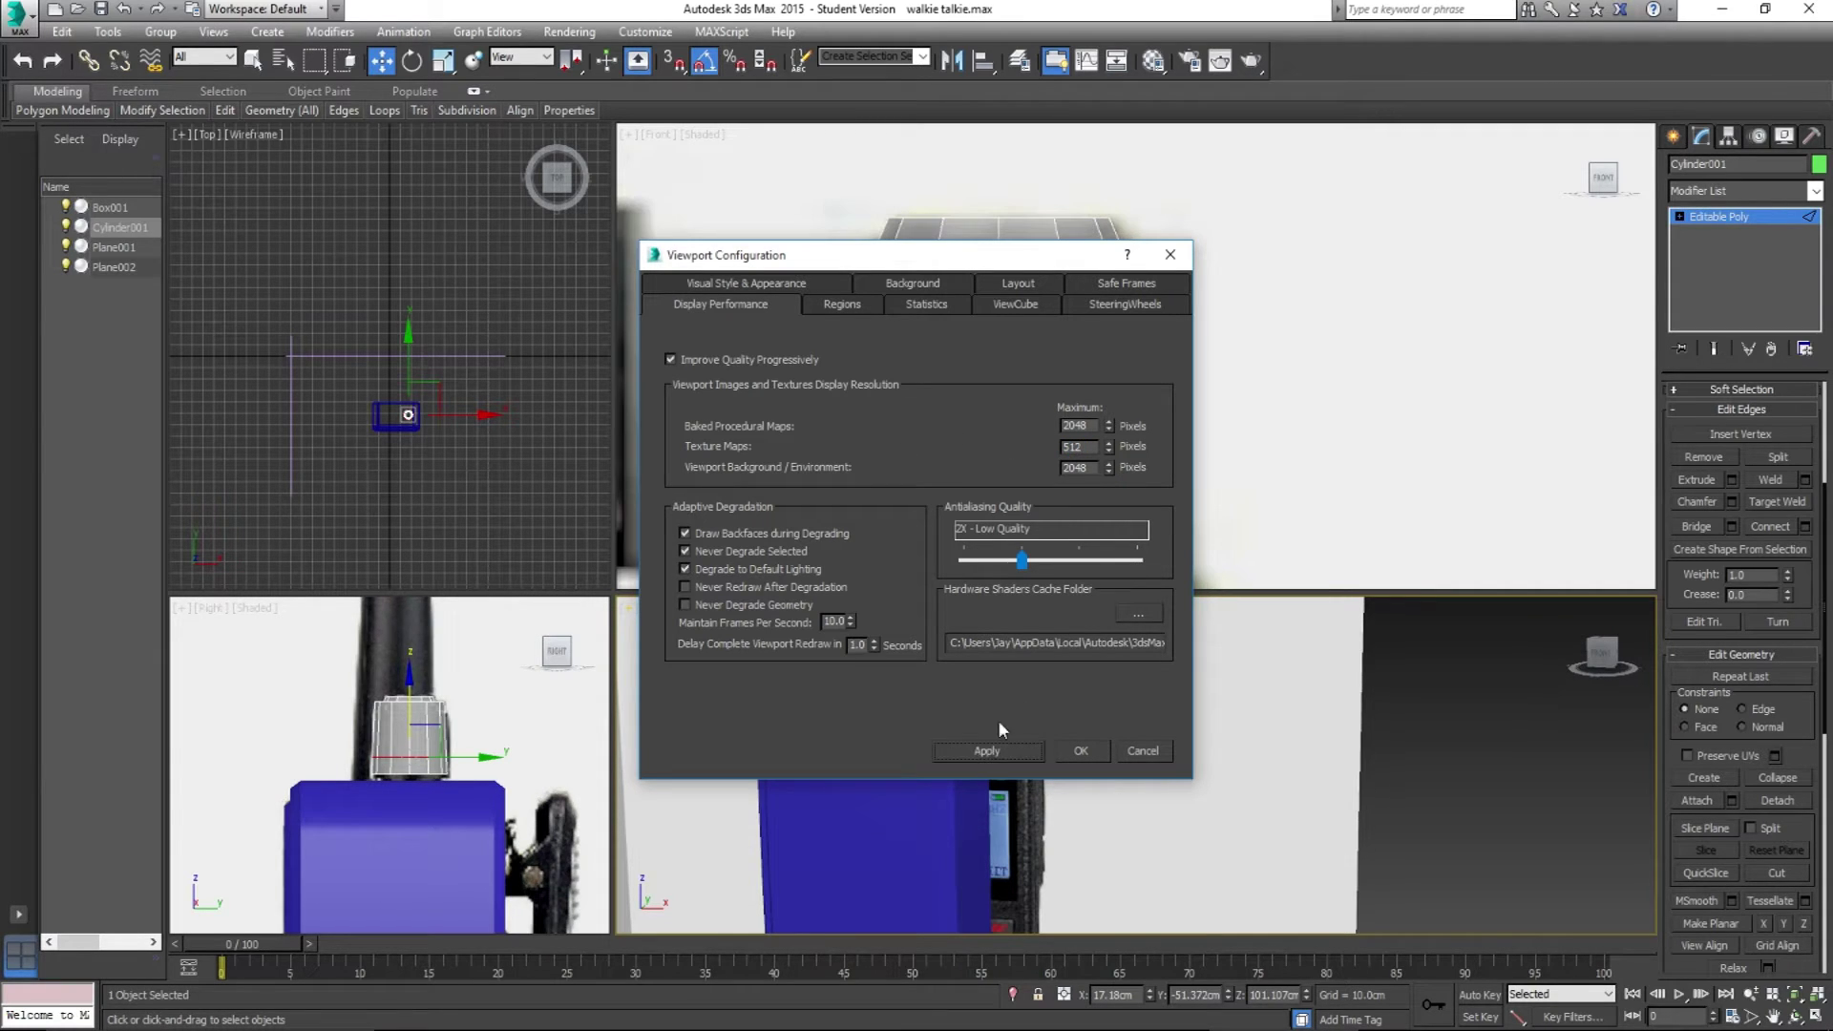
left_click_drag(930, 254, 1535, 413)
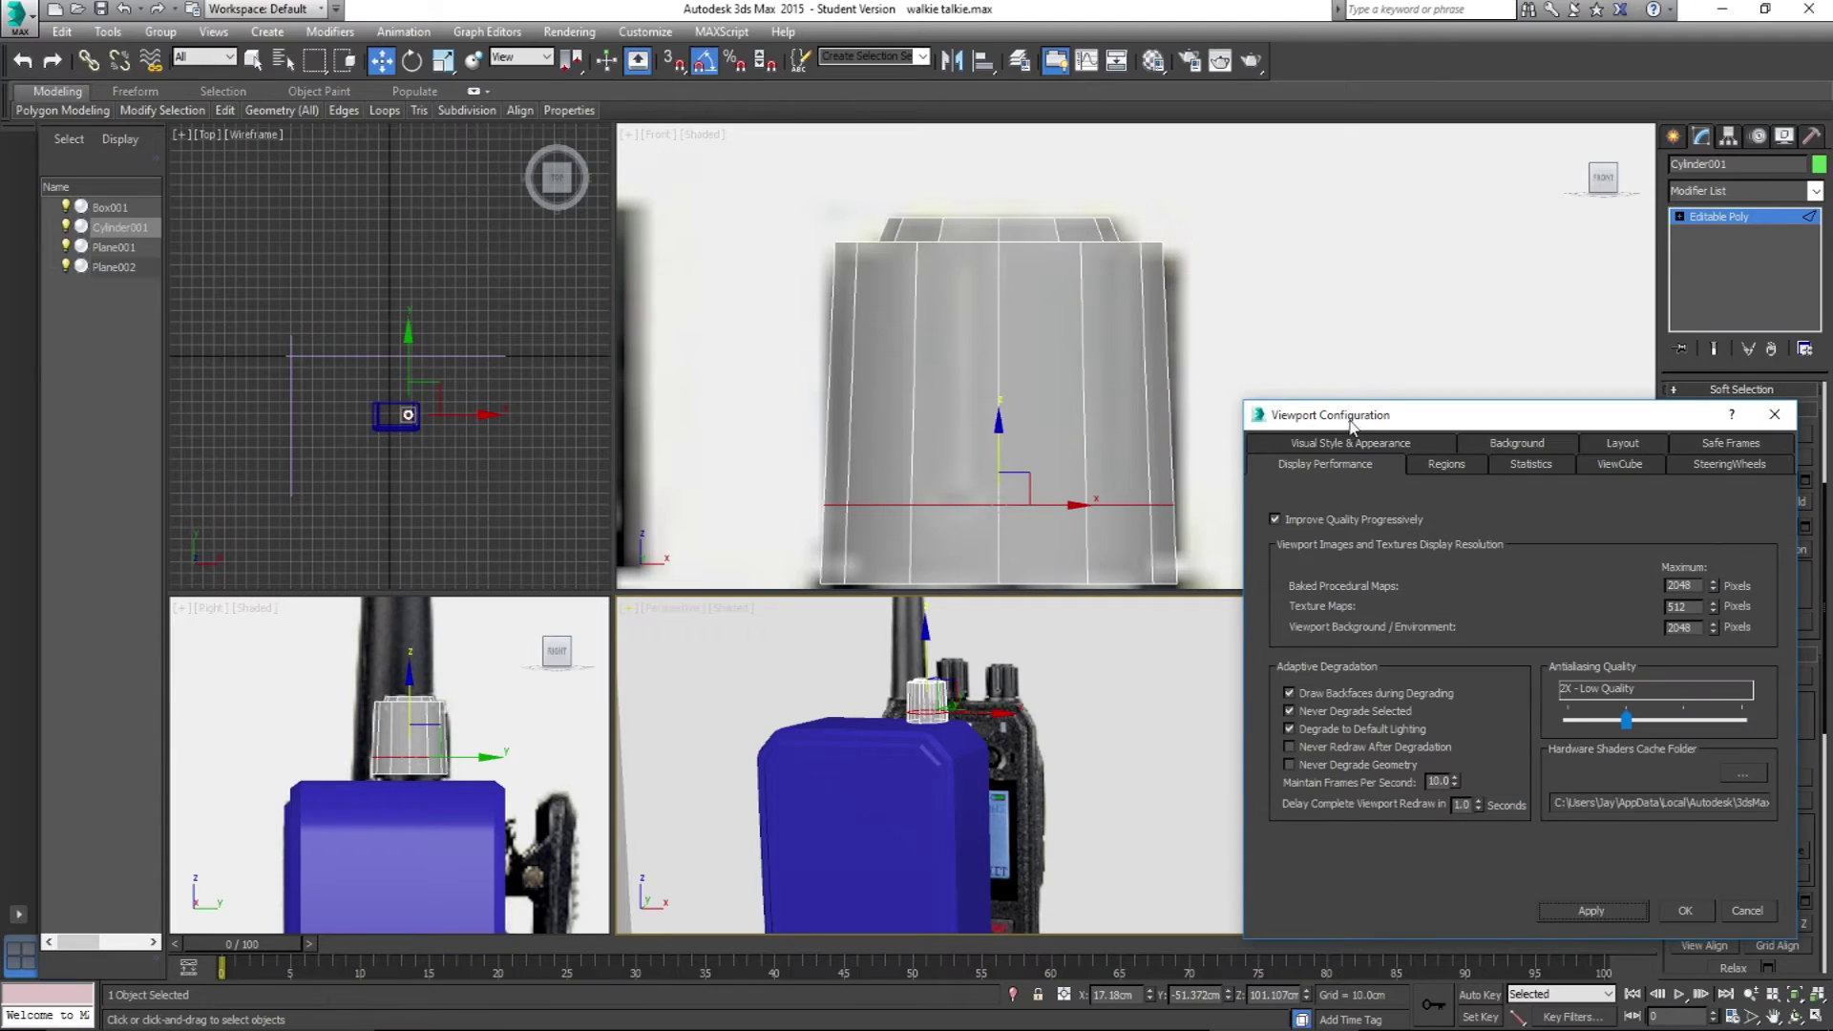
left_click_drag(1348, 420, 1247, 359)
type("1024")
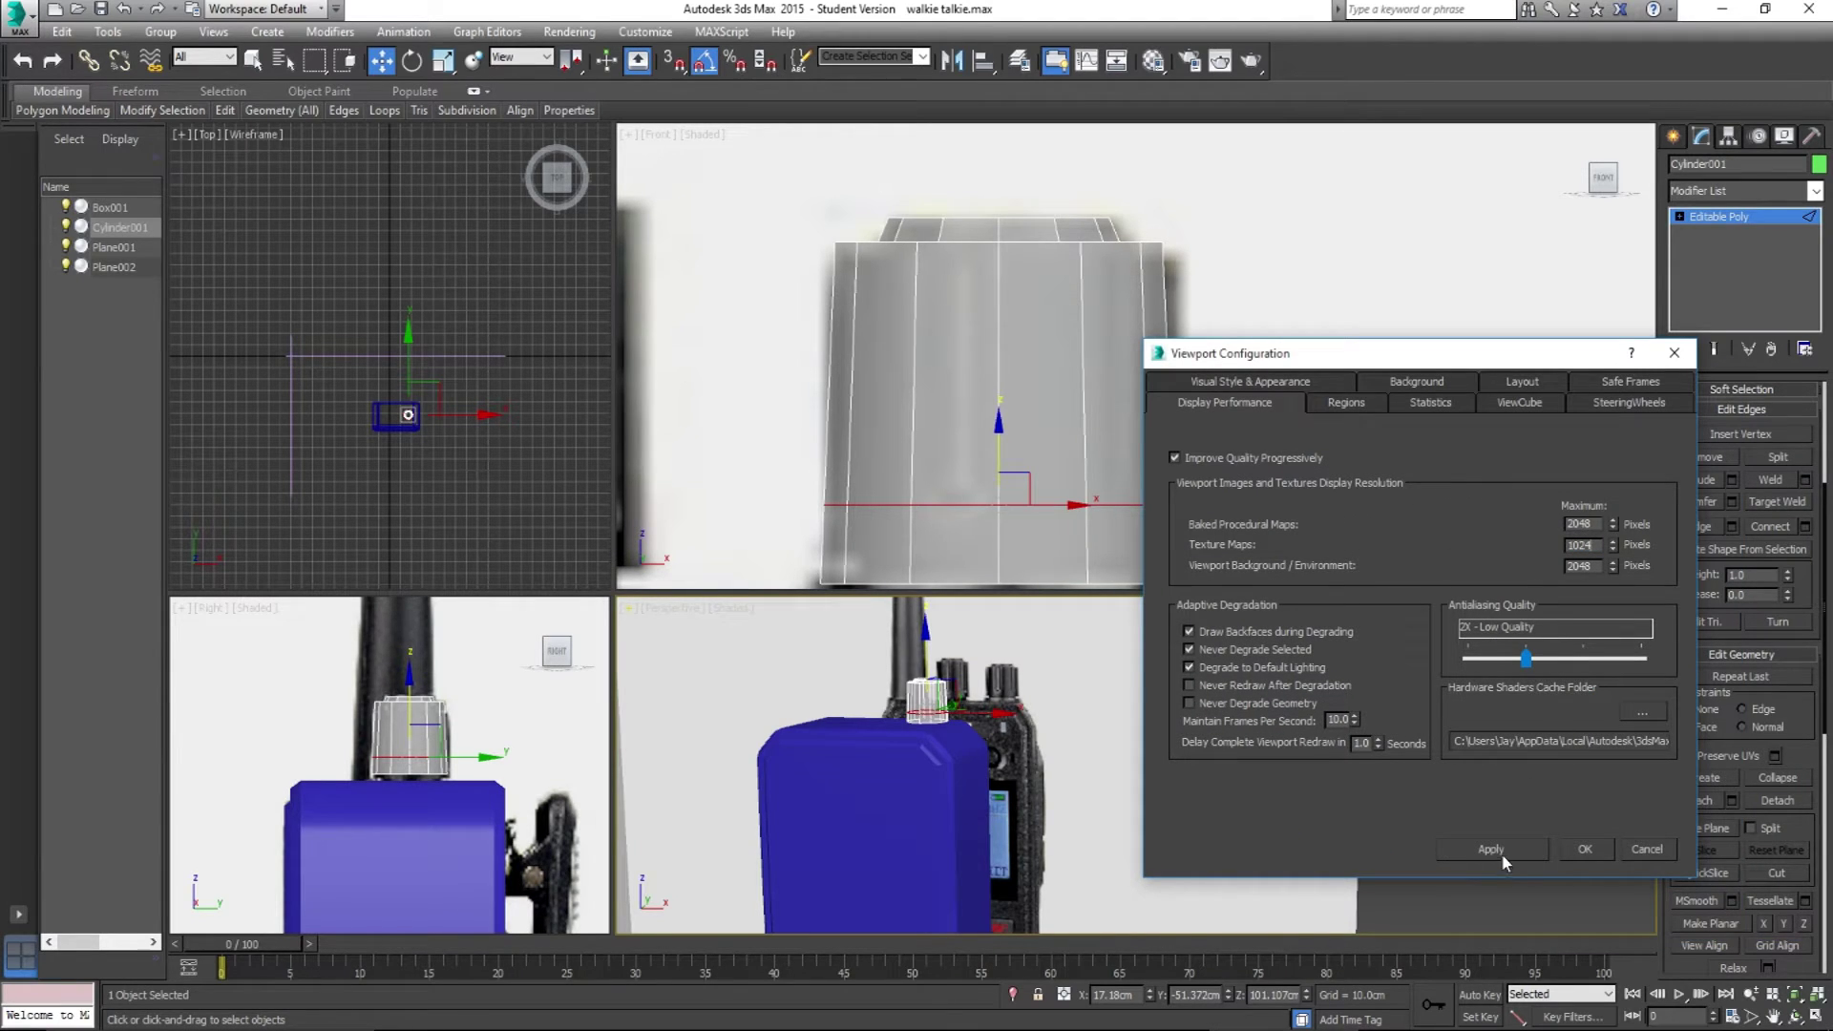
left_click(1499, 851)
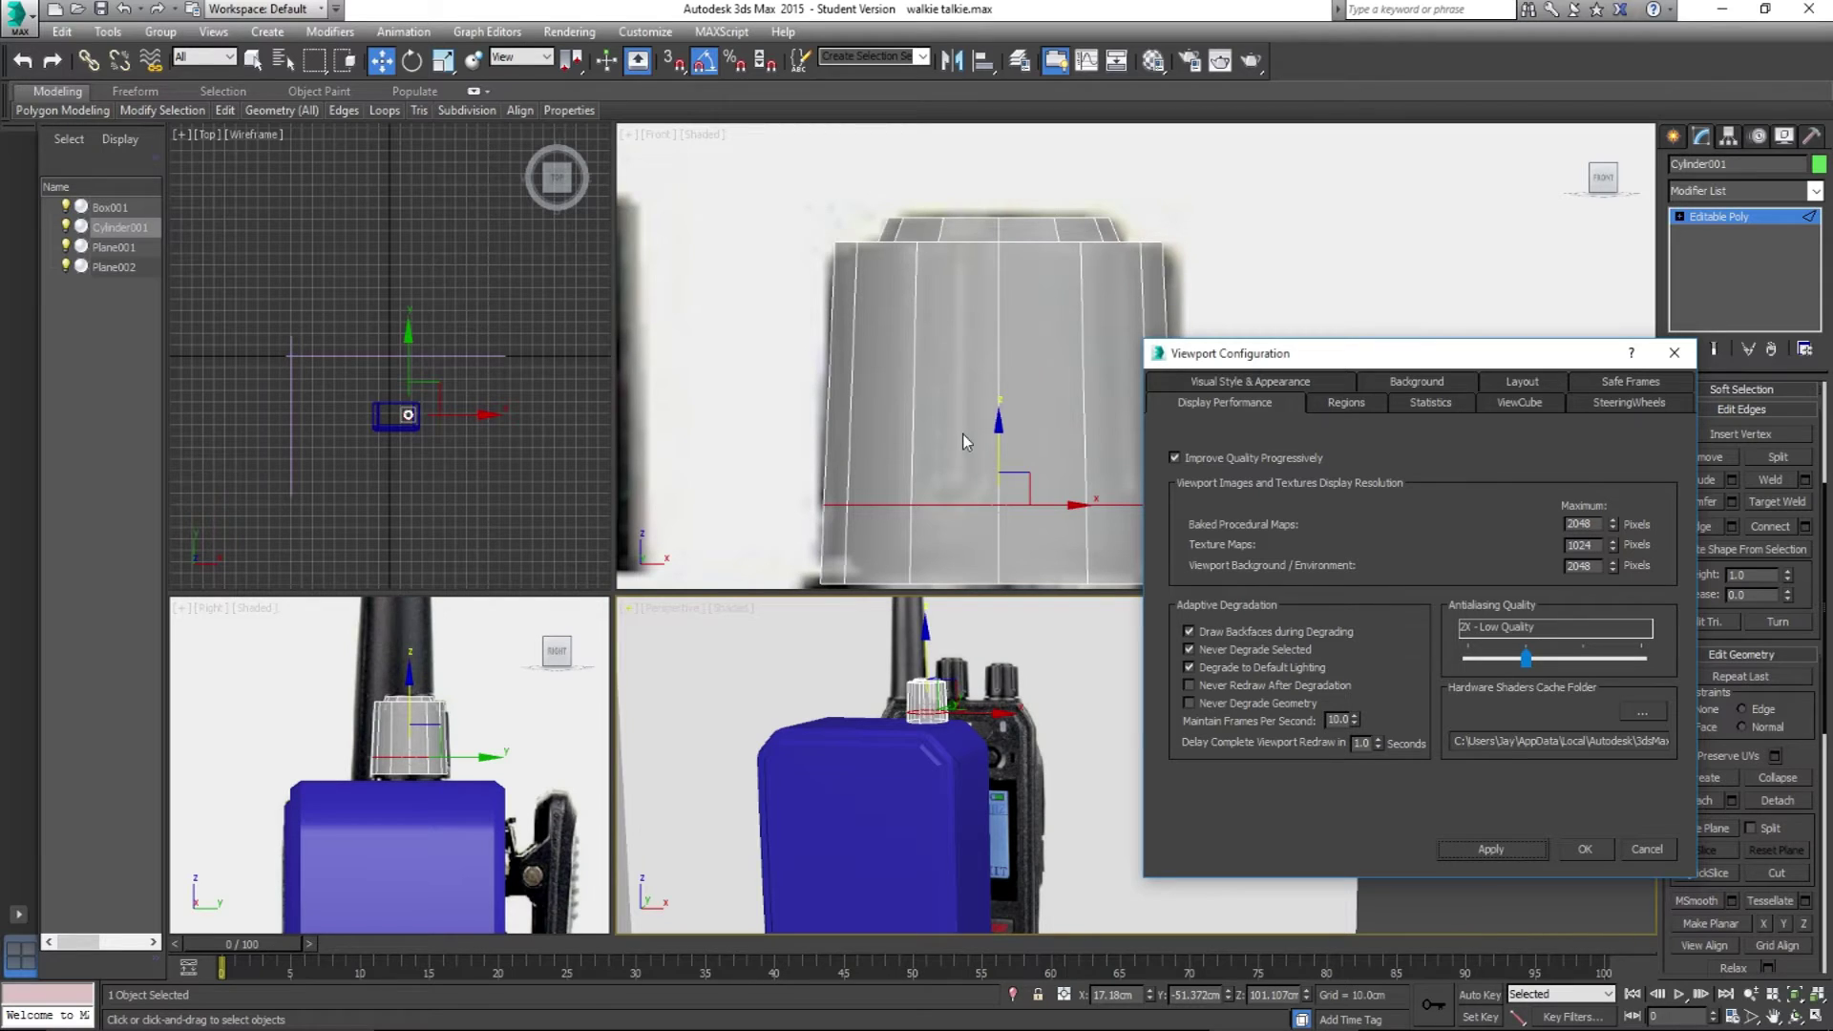
Step: Try a texture map resolution of 2048 pixels, return it to 1024 pixels, and accept the viewport configuration
double_click(1579, 545)
type("2048")
double_click(1579, 545)
type("1")
left_click(1581, 847)
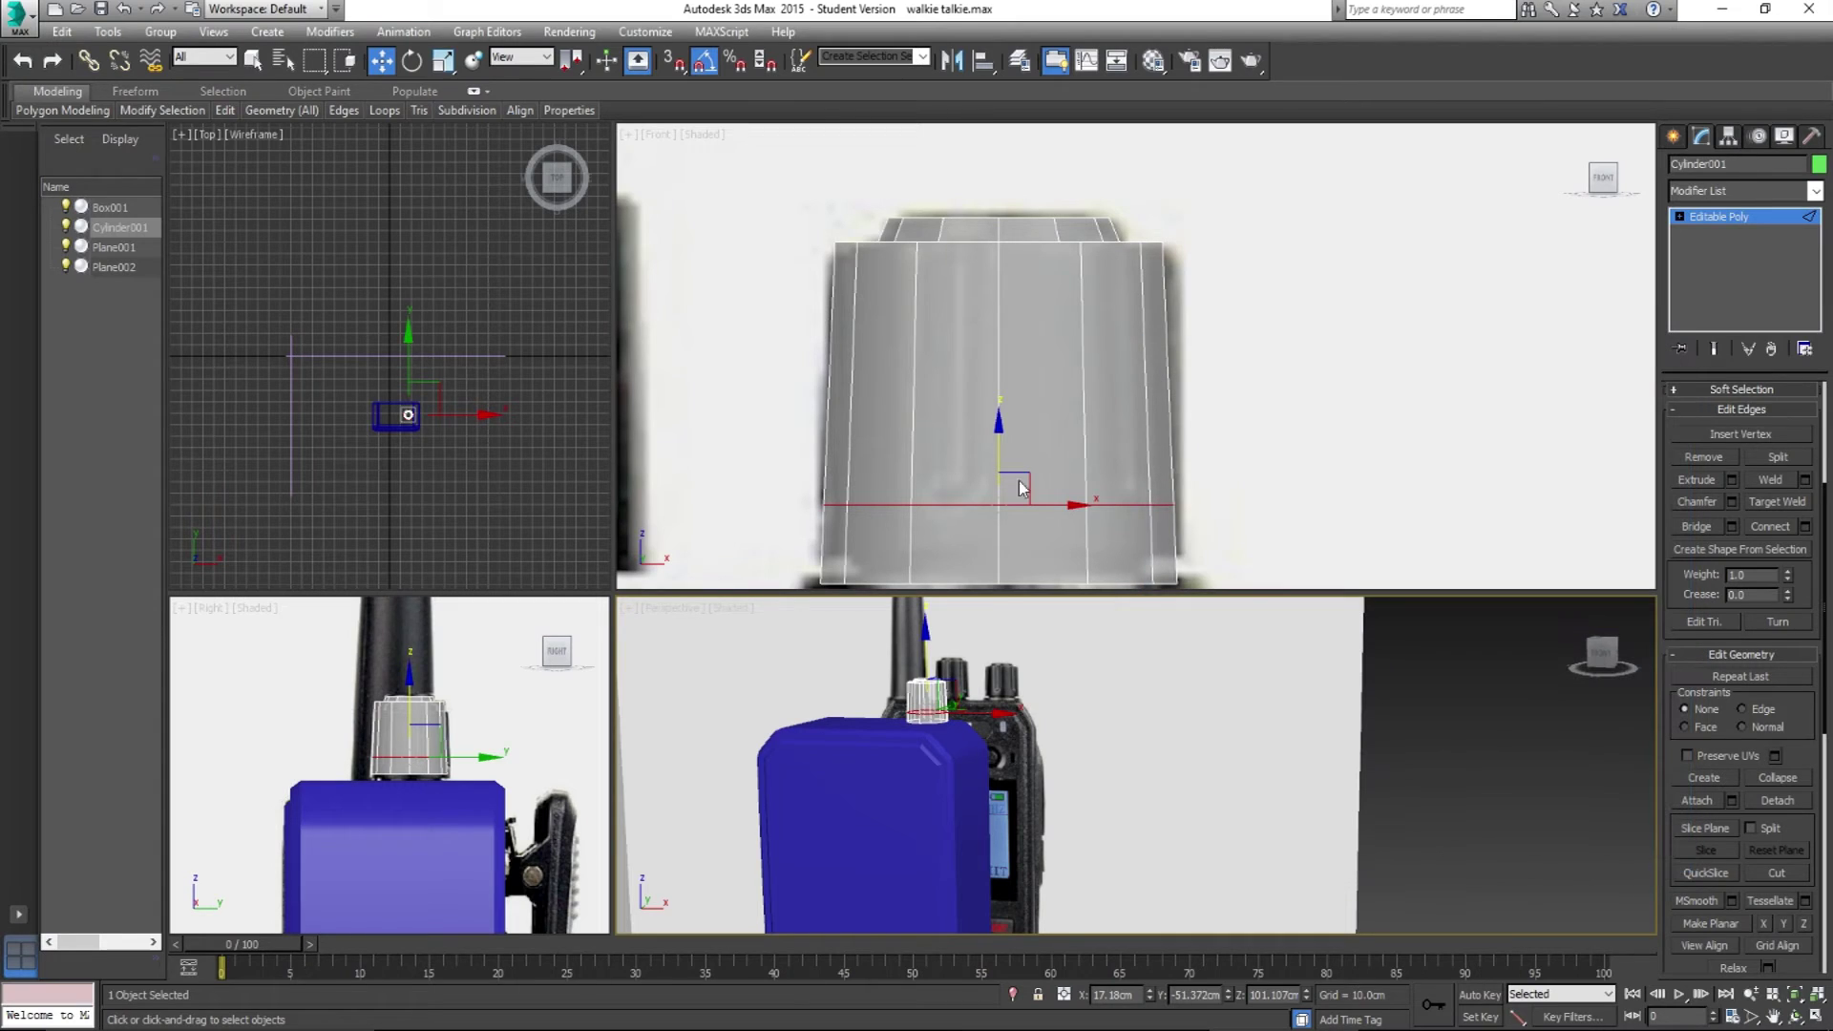
Step: Try raising the knob's horizontal edge loop to about Z 101.25 cm
left_click(999, 444)
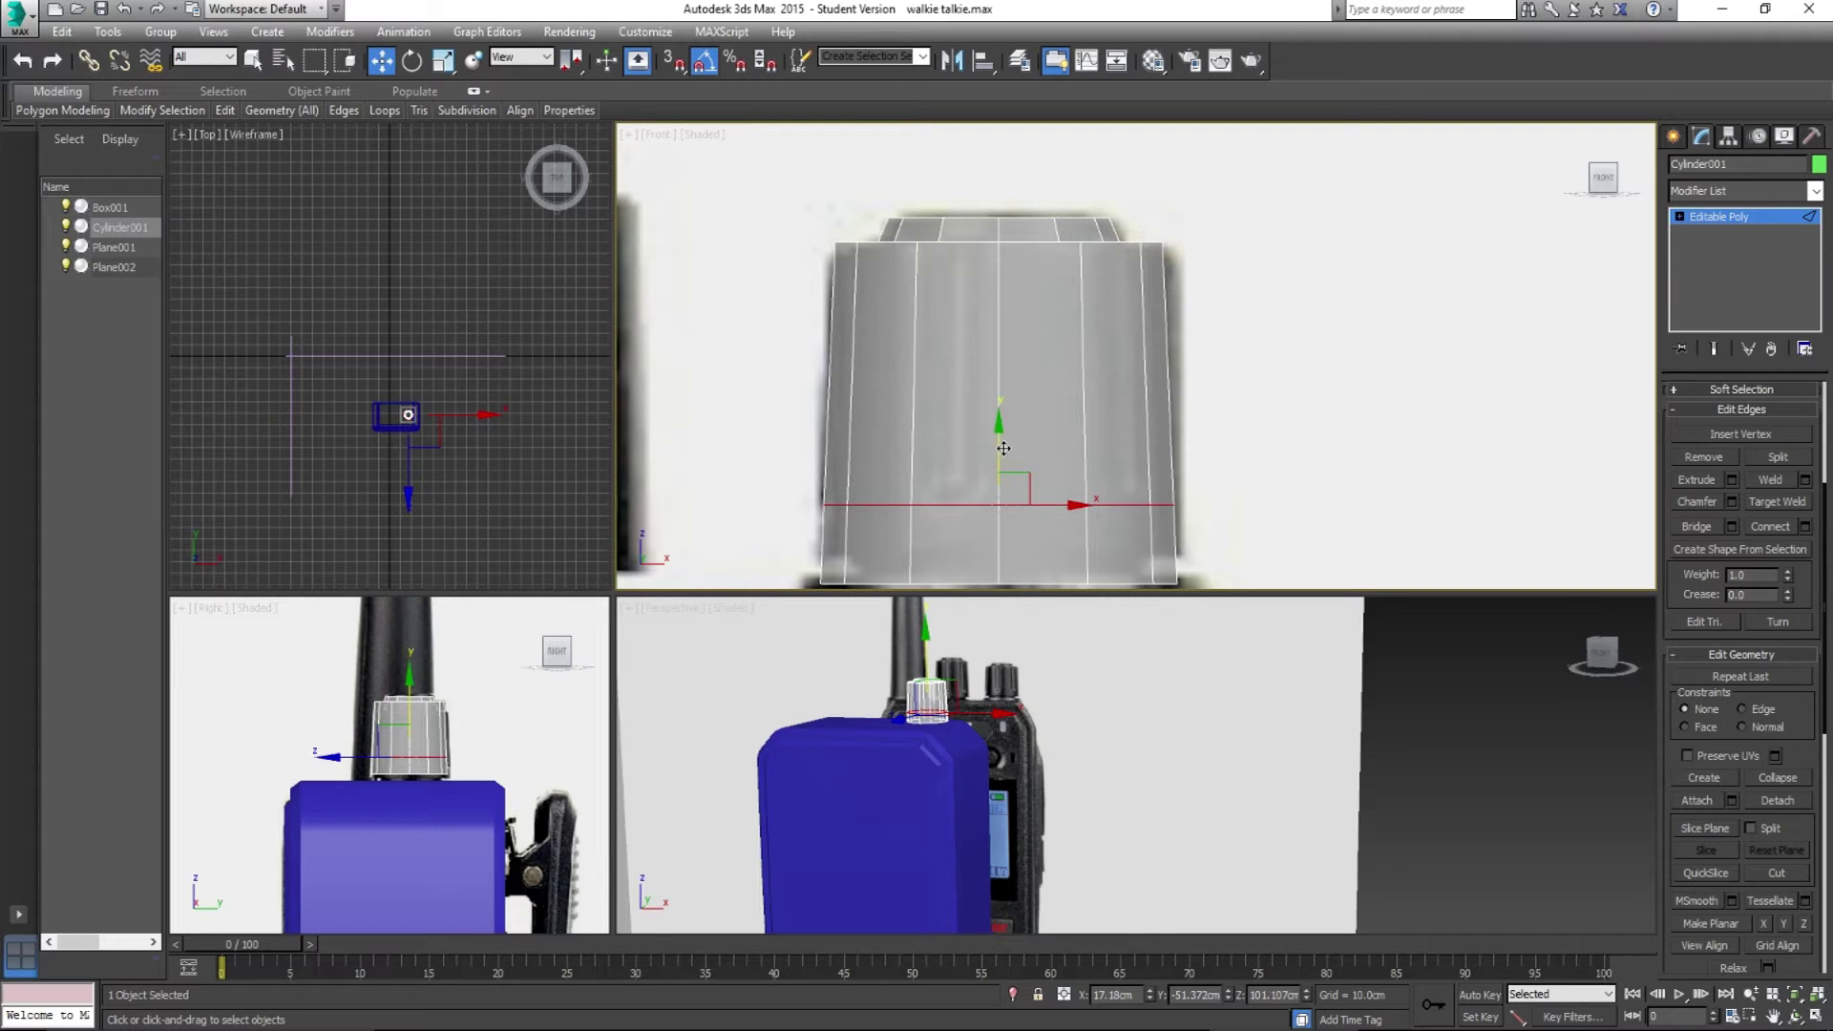
left_click_drag(1002, 448, 997, 441)
left_click_drag(996, 443, 998, 445)
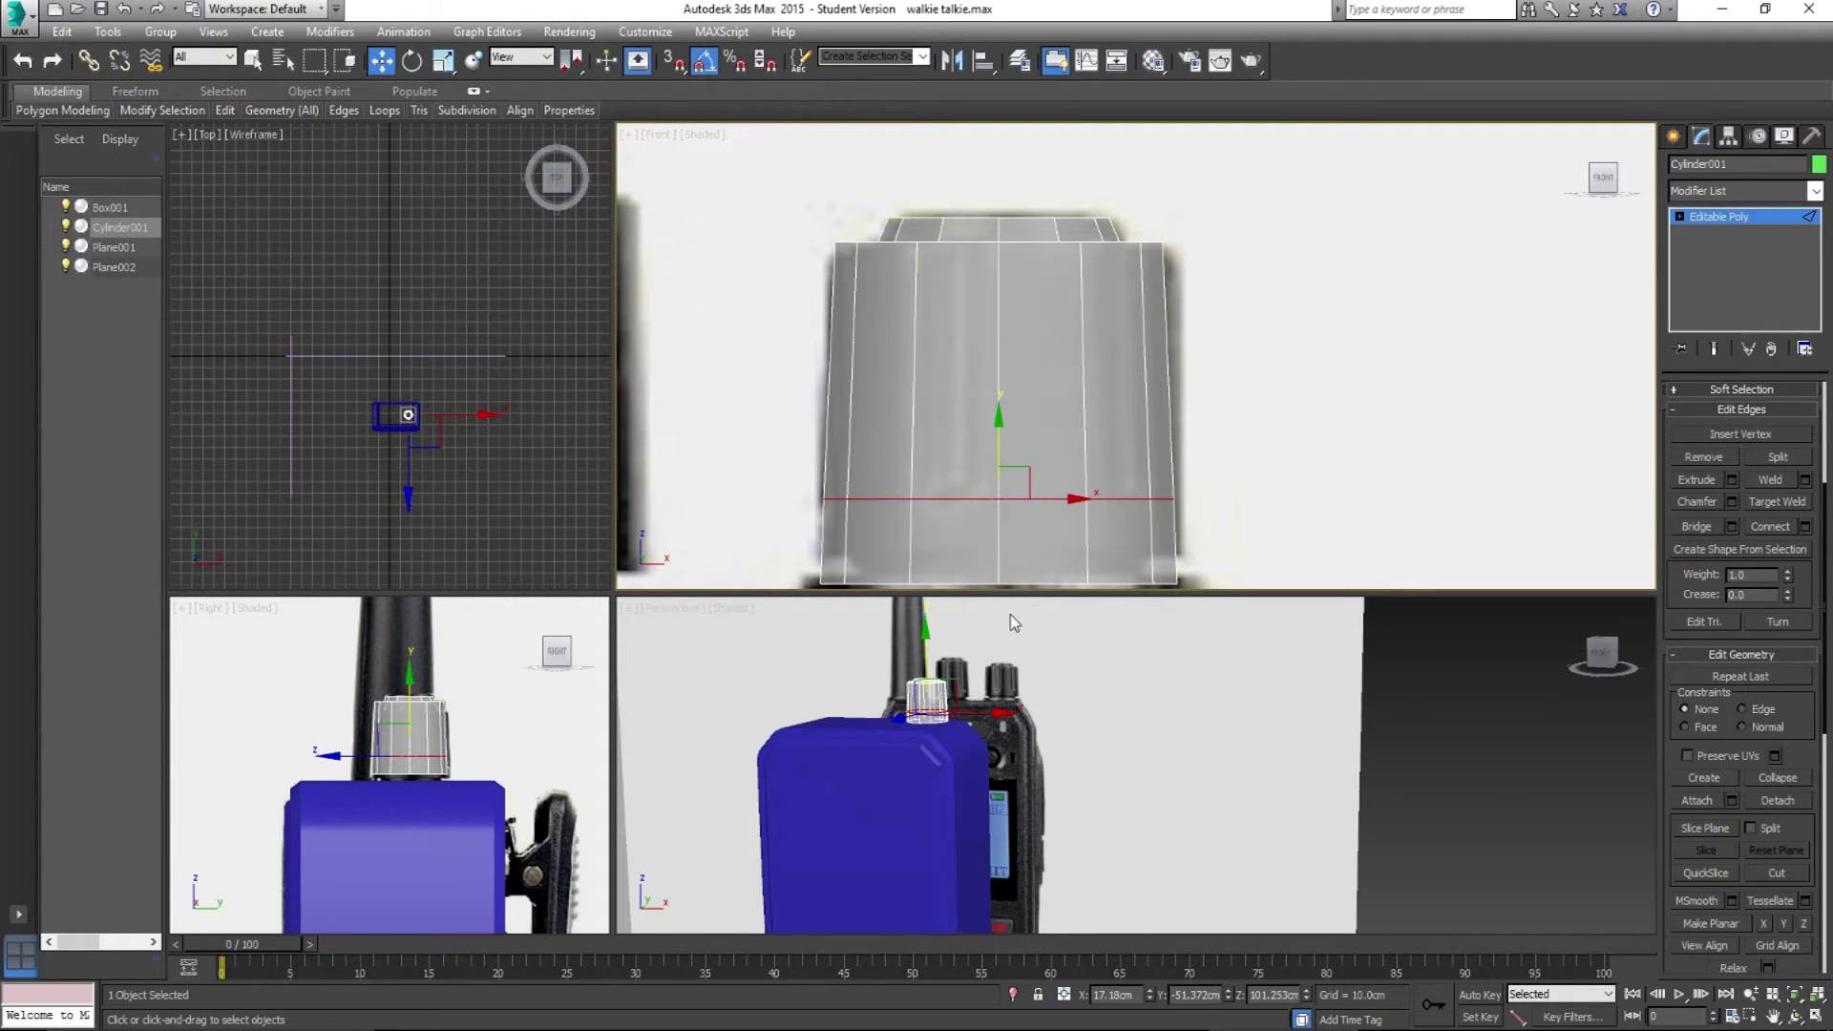
right_click(1017, 620)
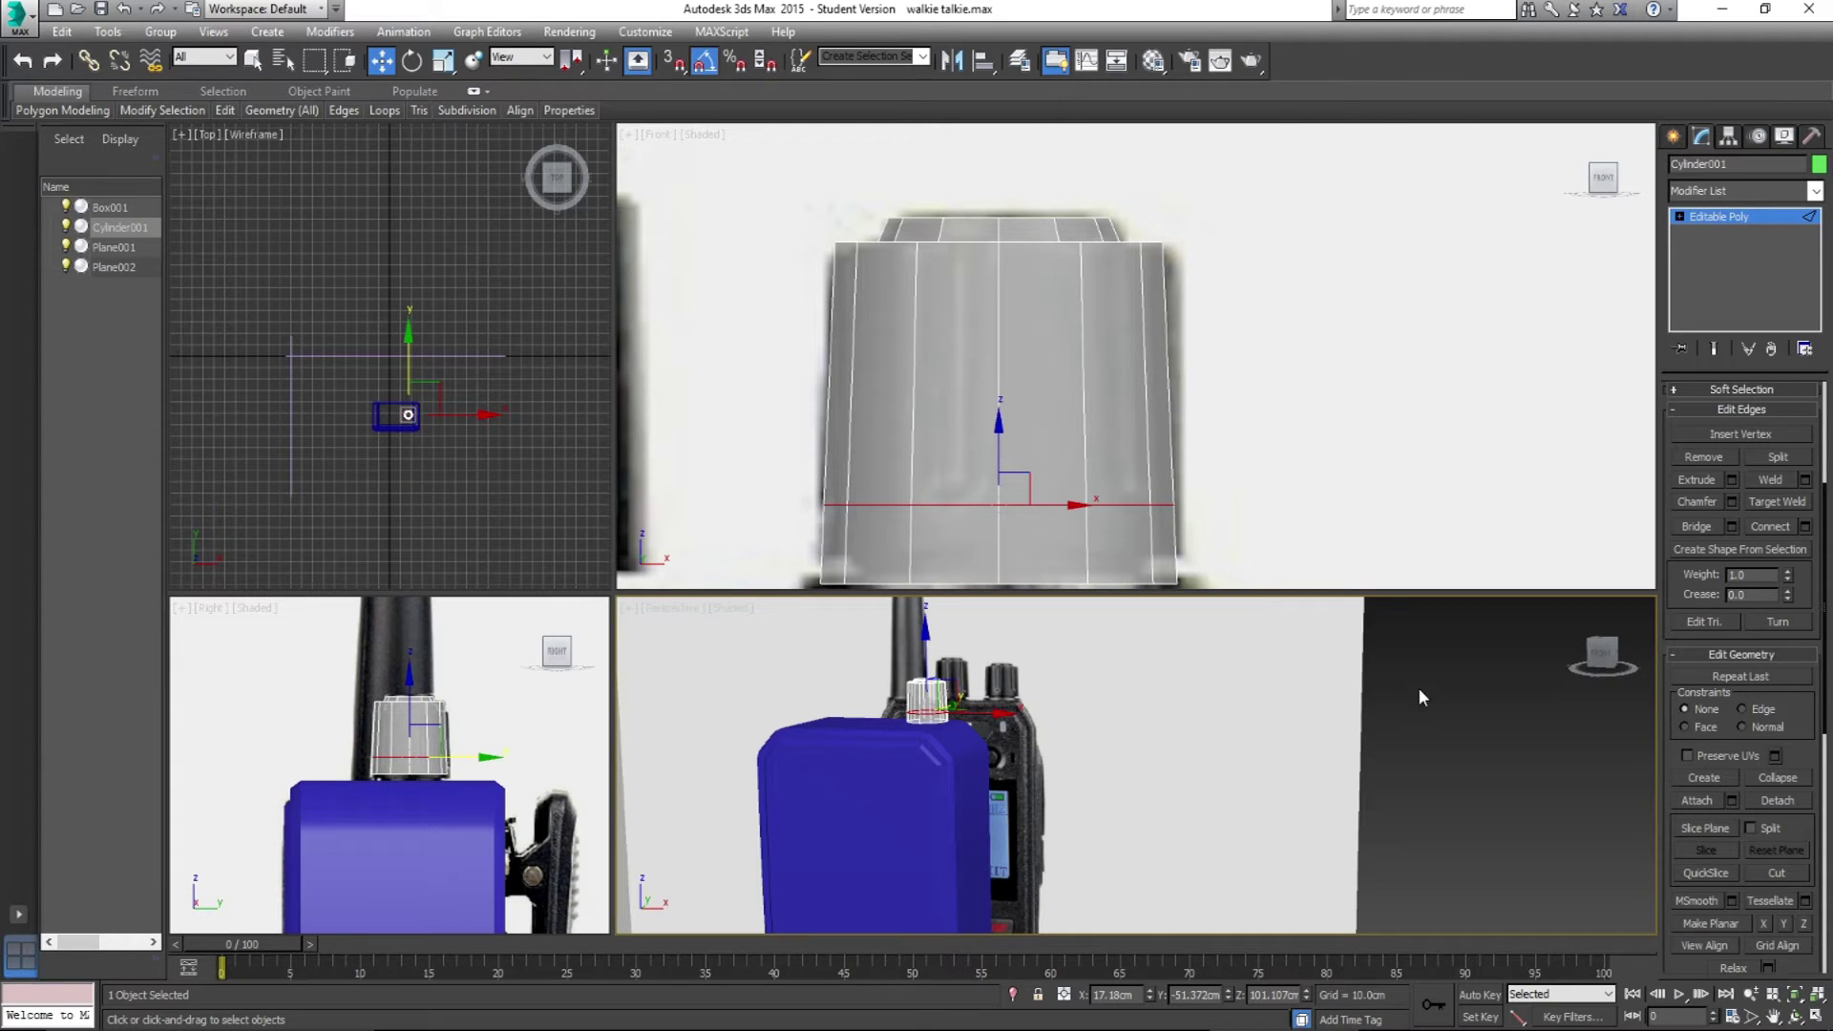
Step: Try selecting alternate tall side polygons around the knob with it displayed solid, and clear the selection
middle_click_drag(1017, 773, 1012, 759, "alt")
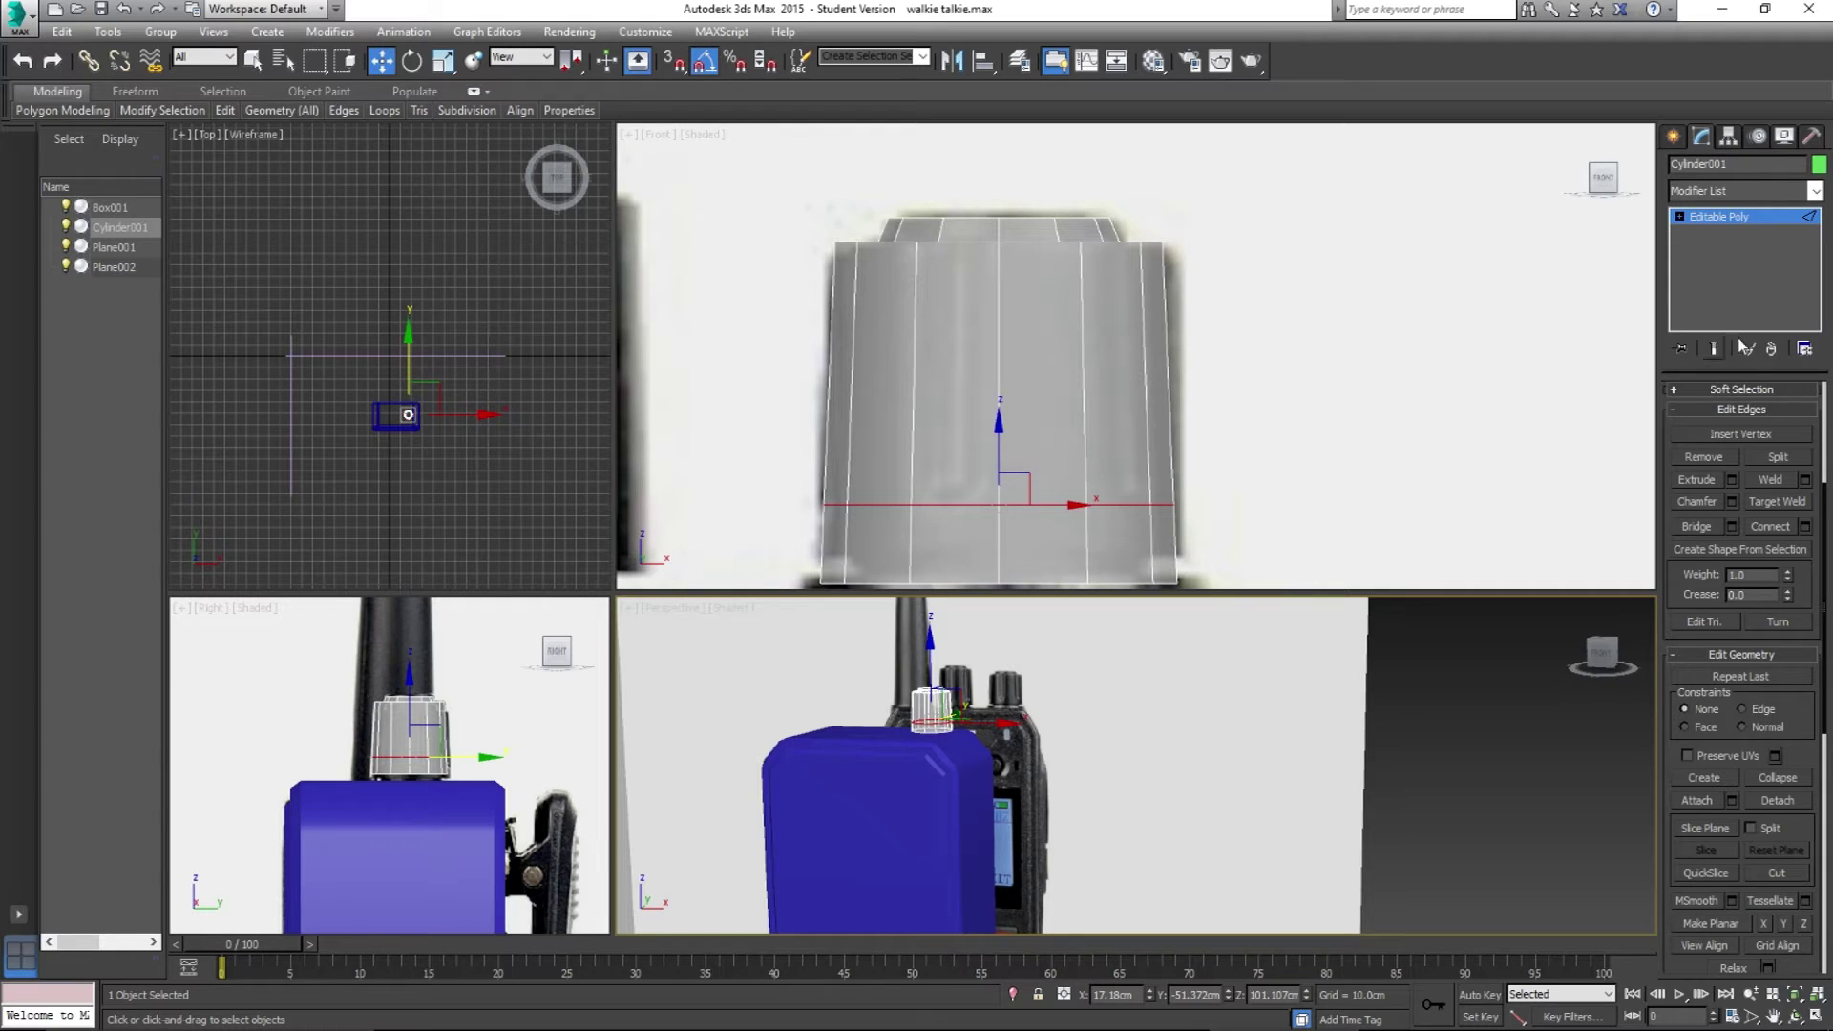
scroll(1745, 442, "up", 5)
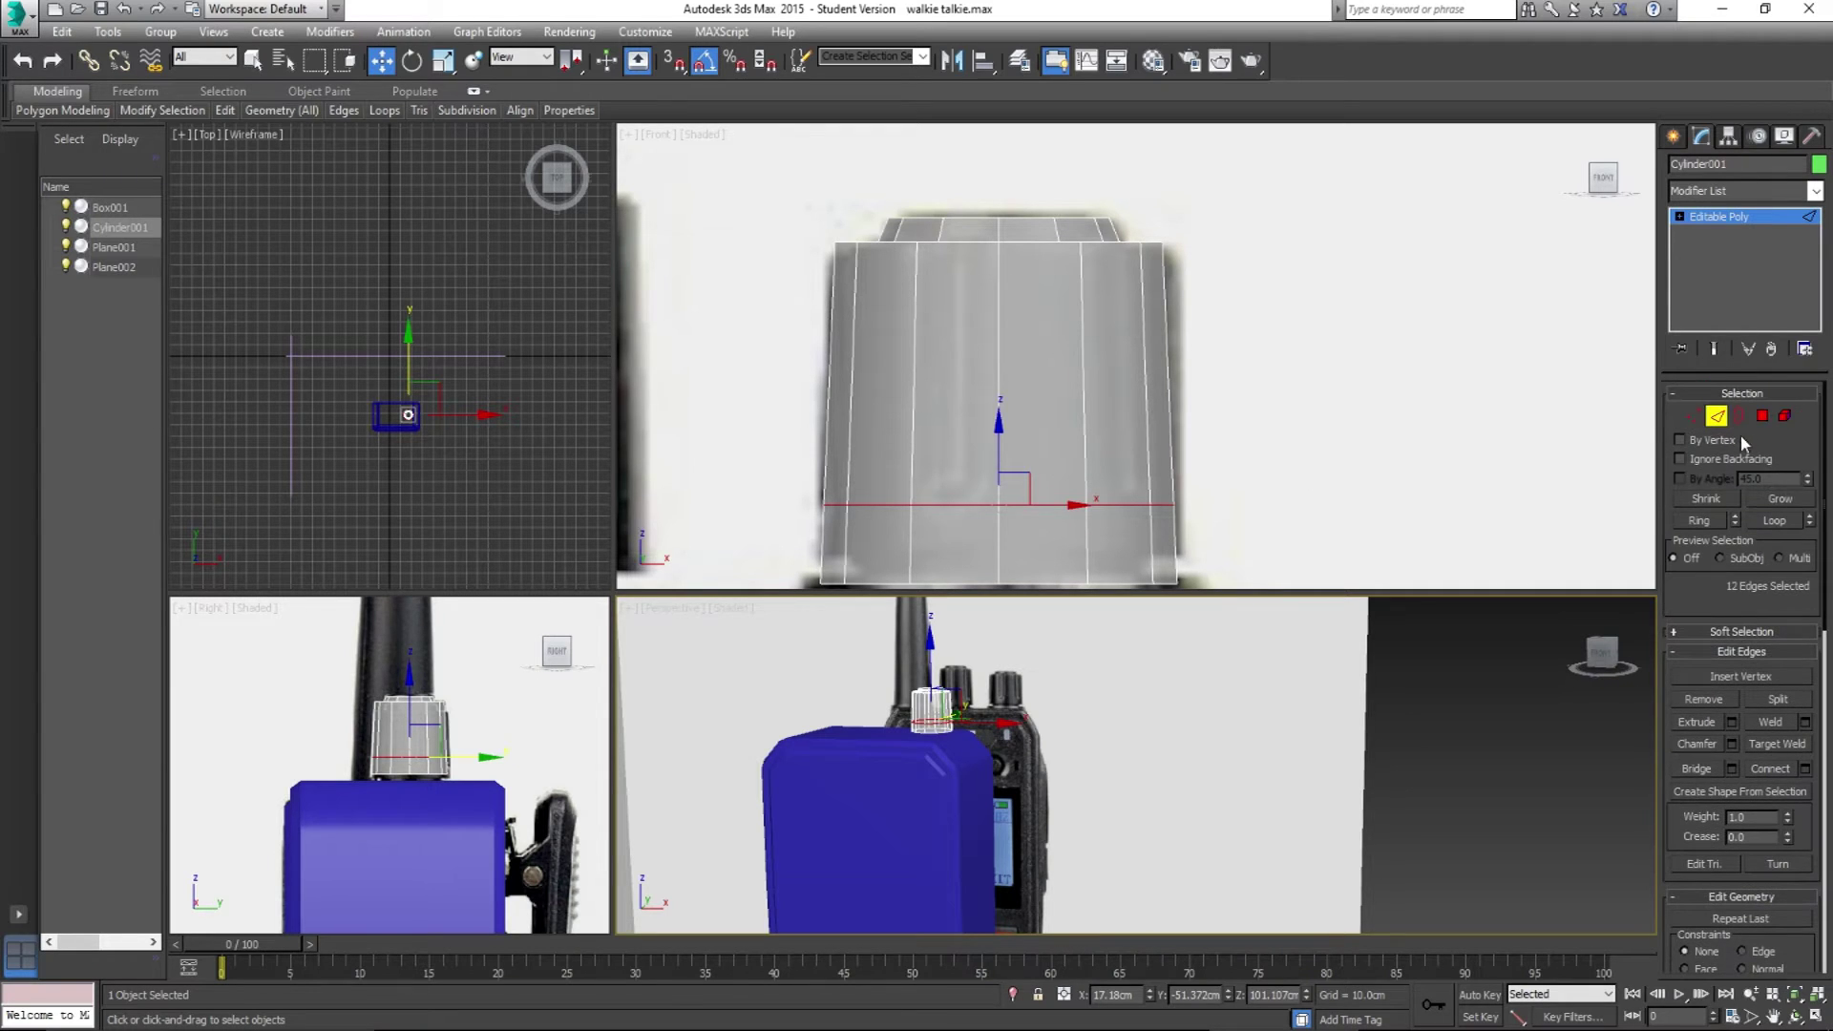
scroll(1045, 705, "up", 6)
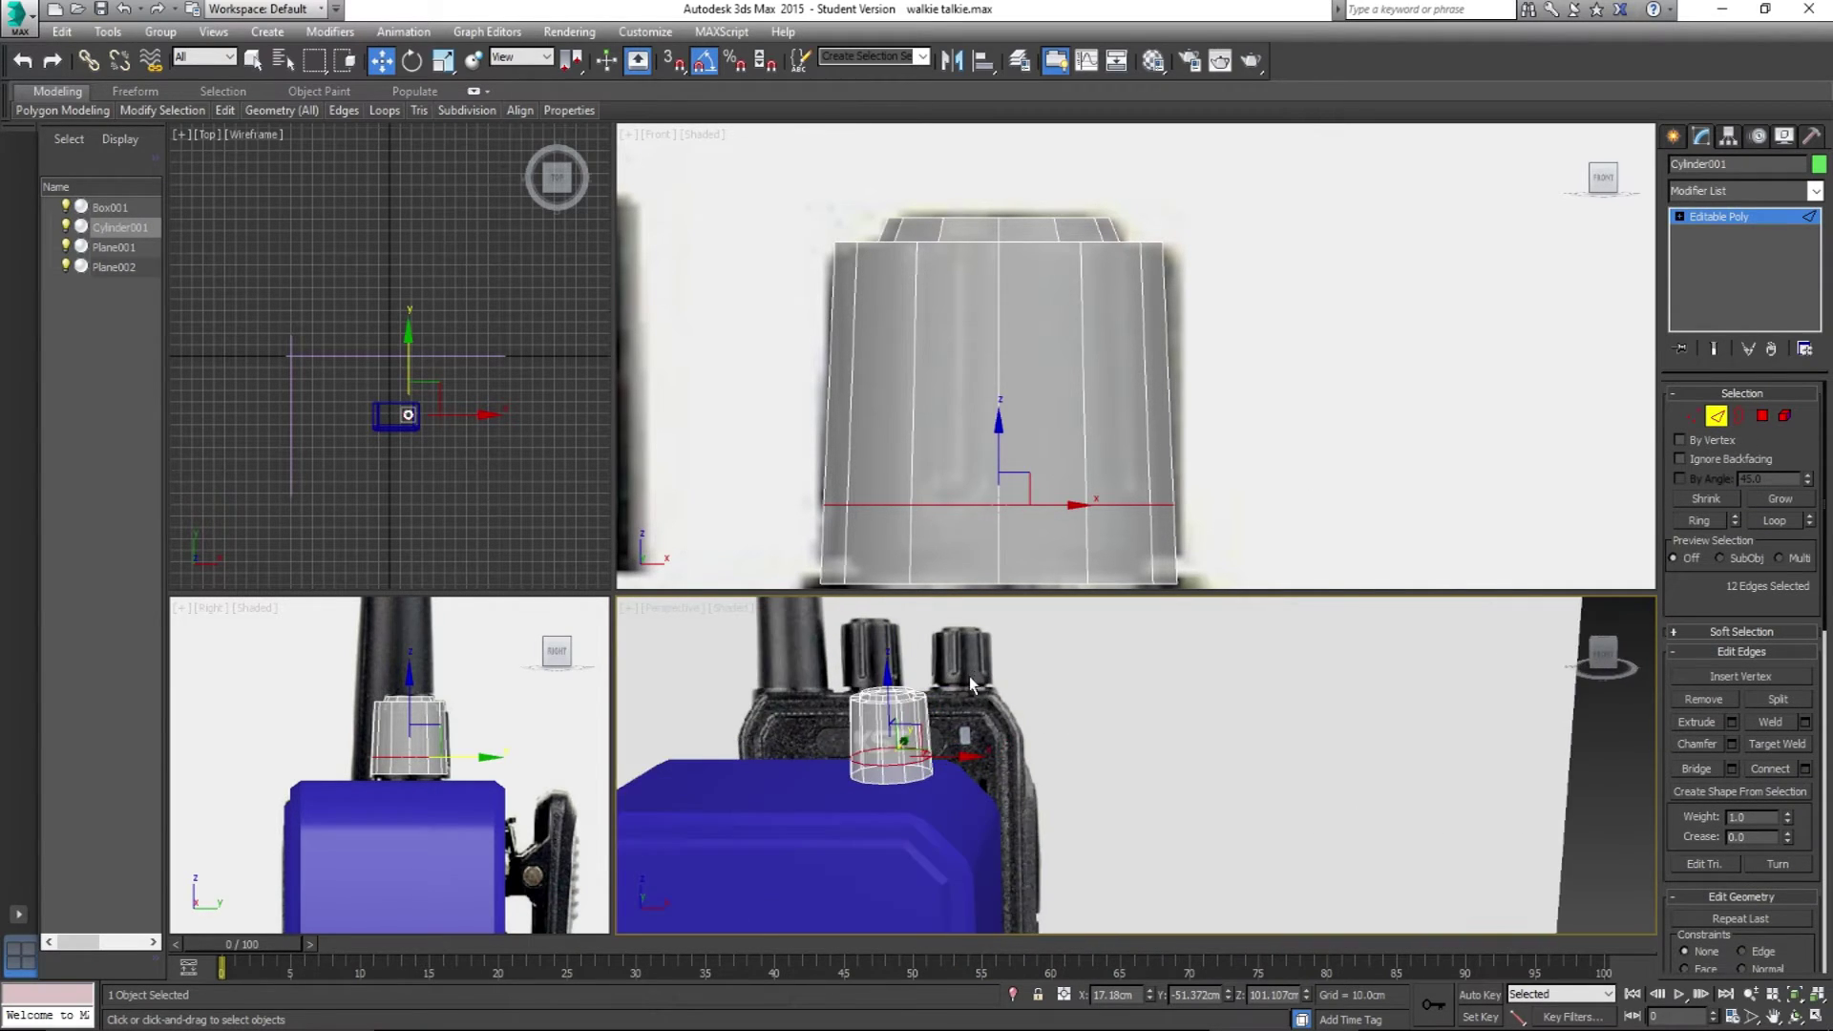
middle_click_drag(954, 718, 946, 719, "alt")
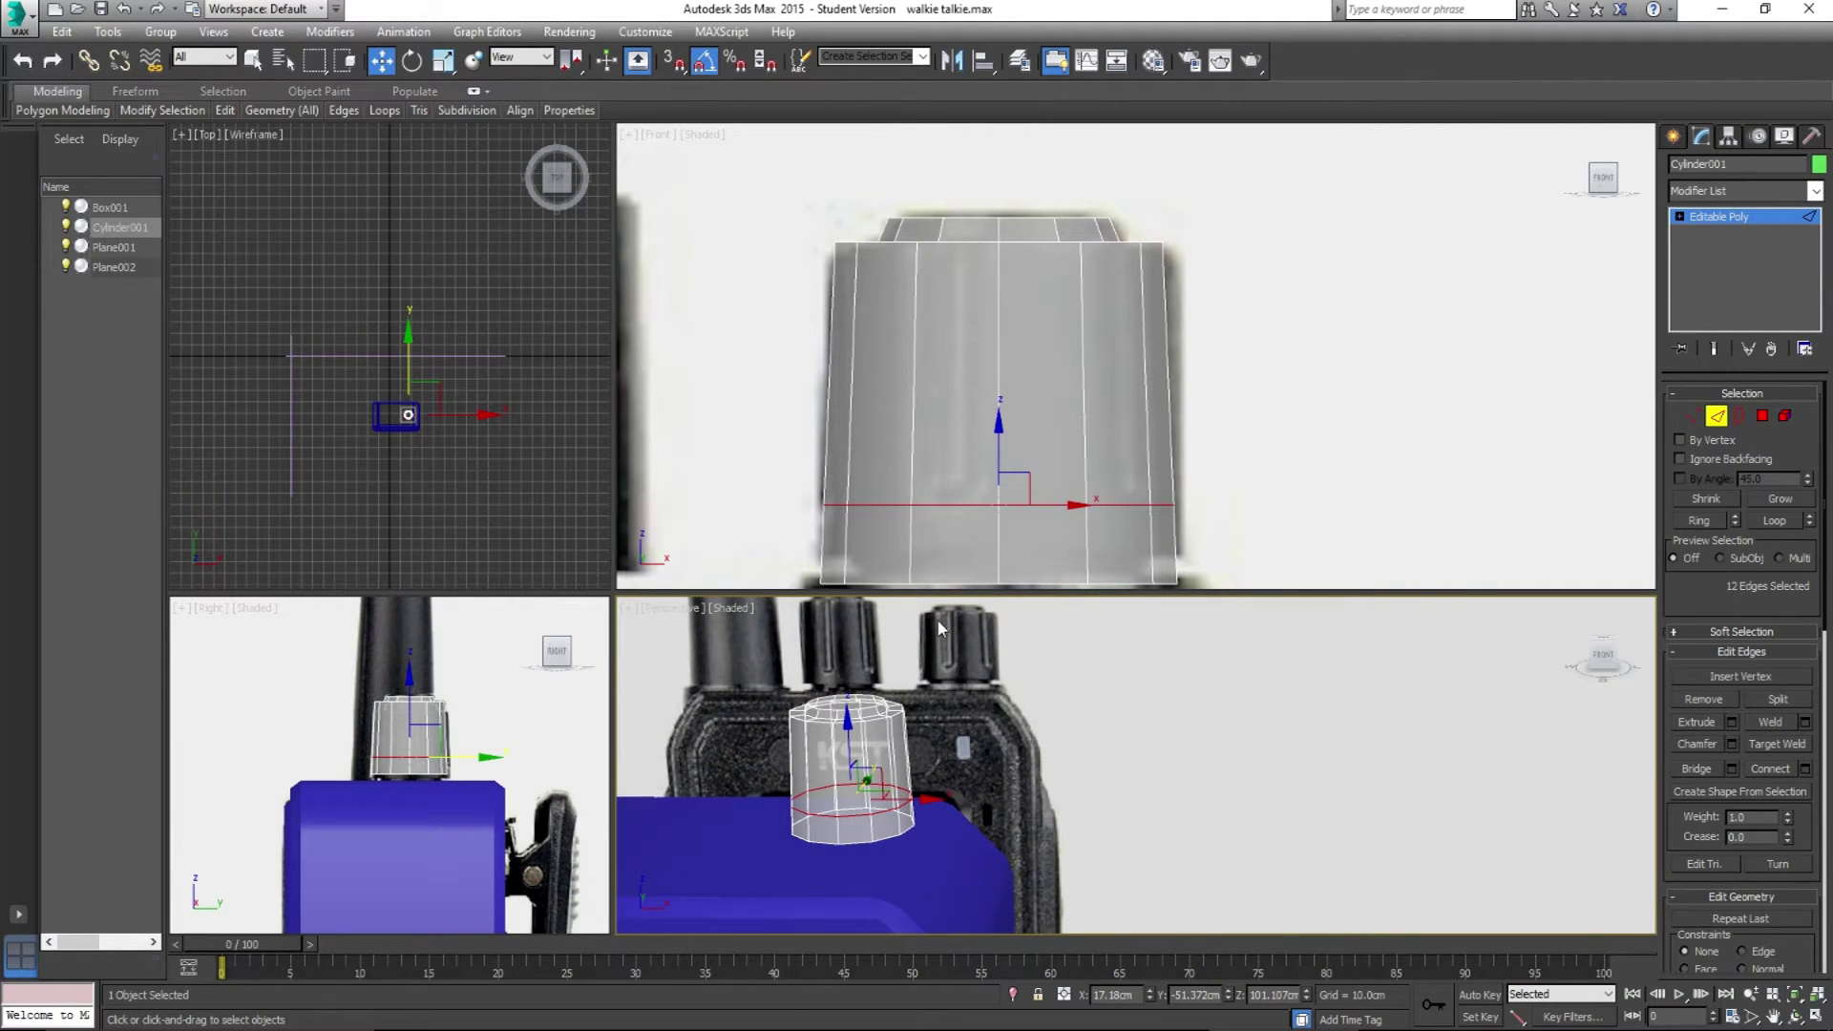
left_click(1718, 418)
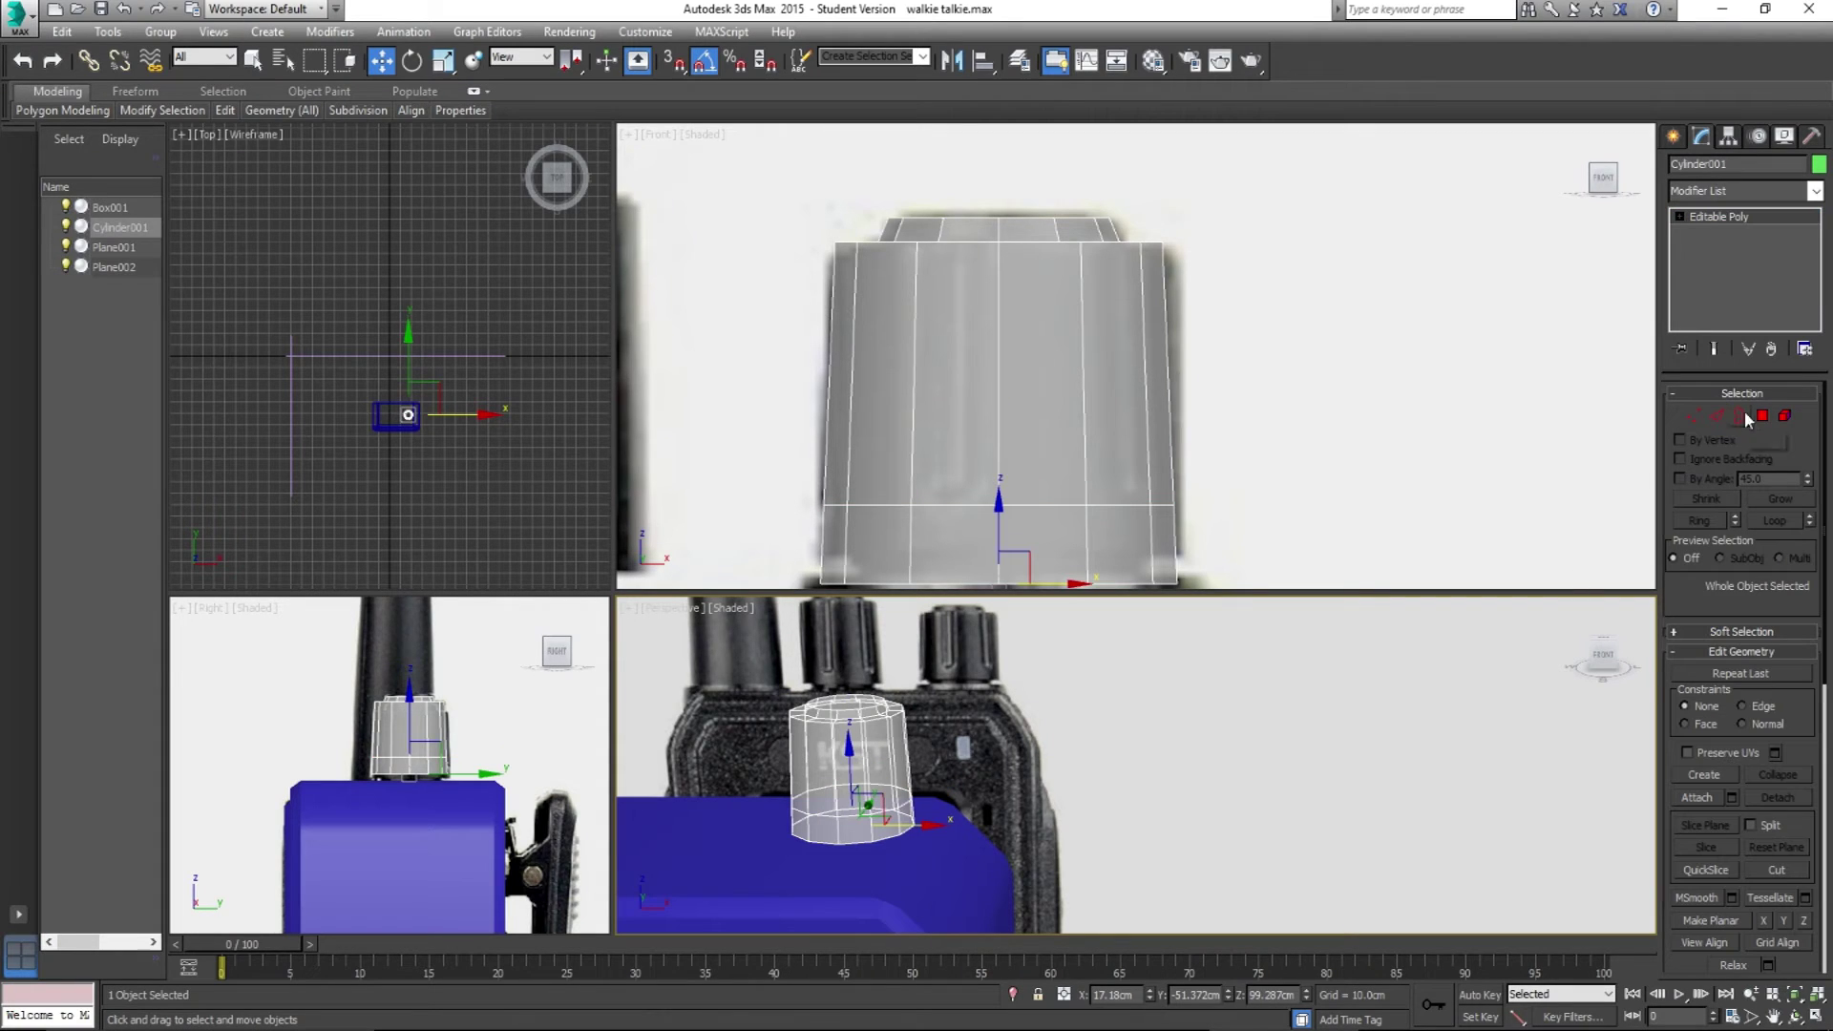
left_click(1762, 418)
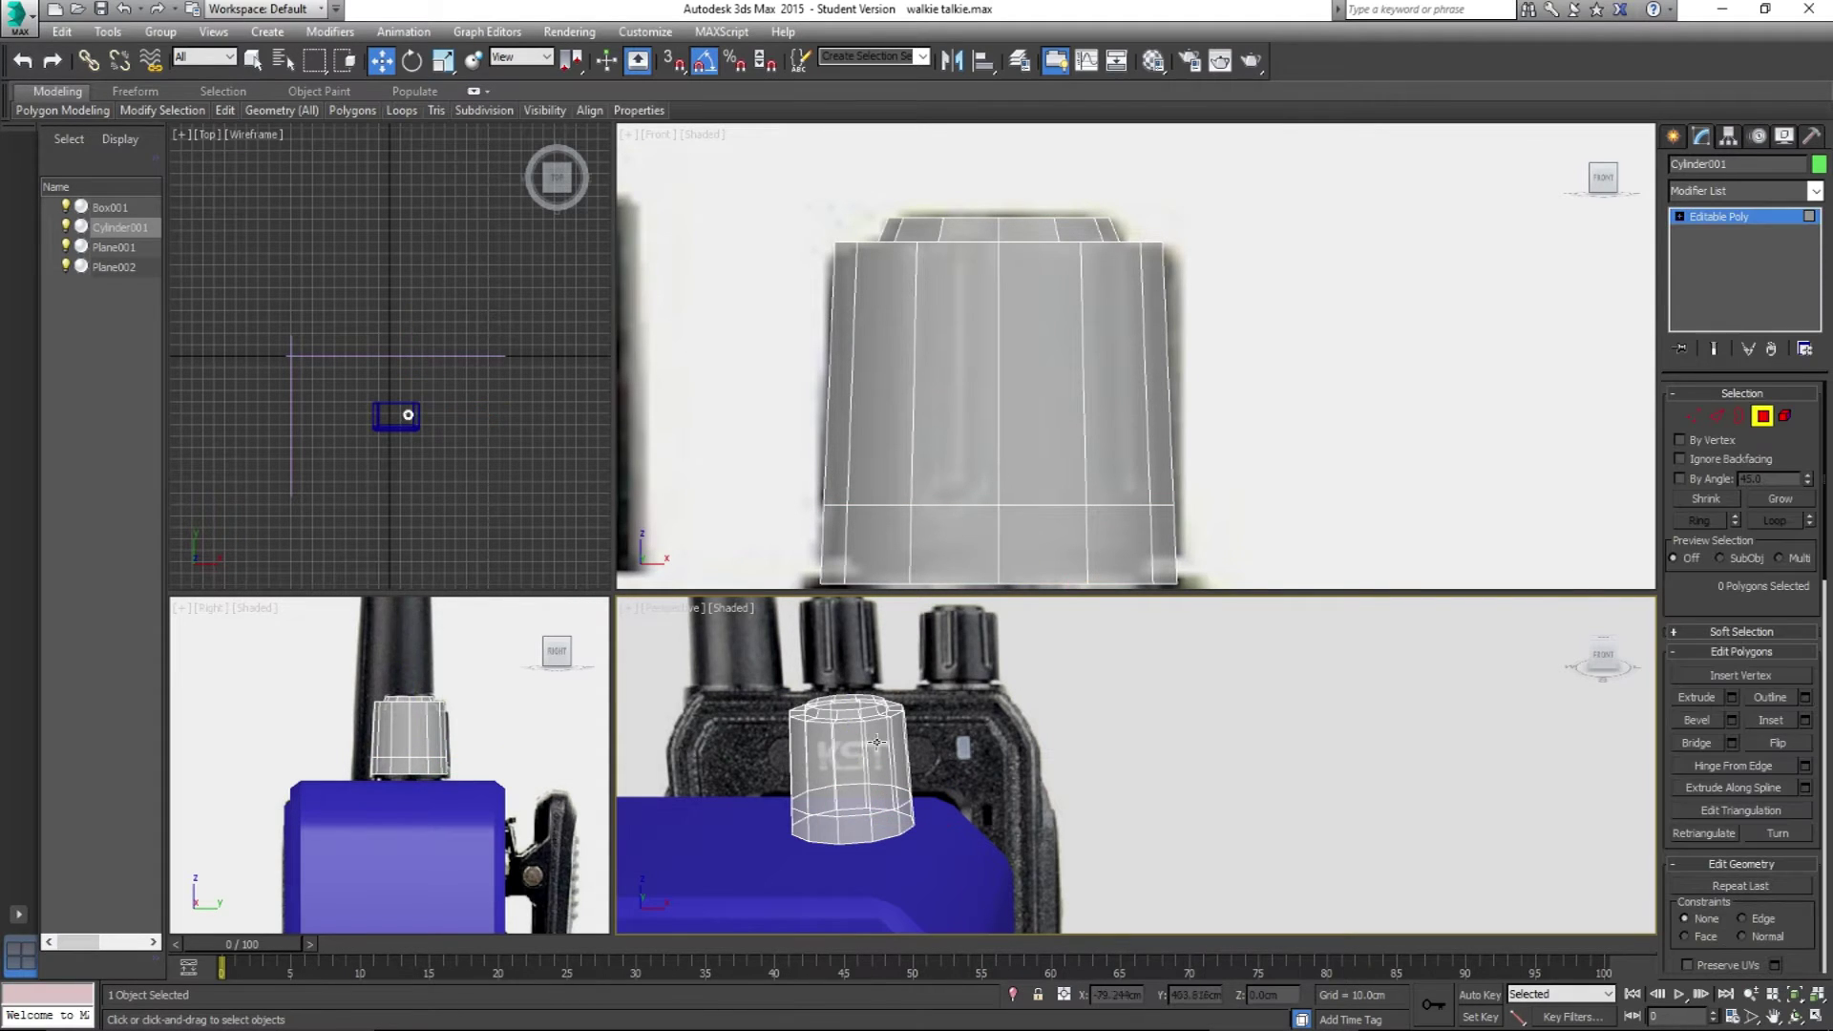
left_click(827, 749)
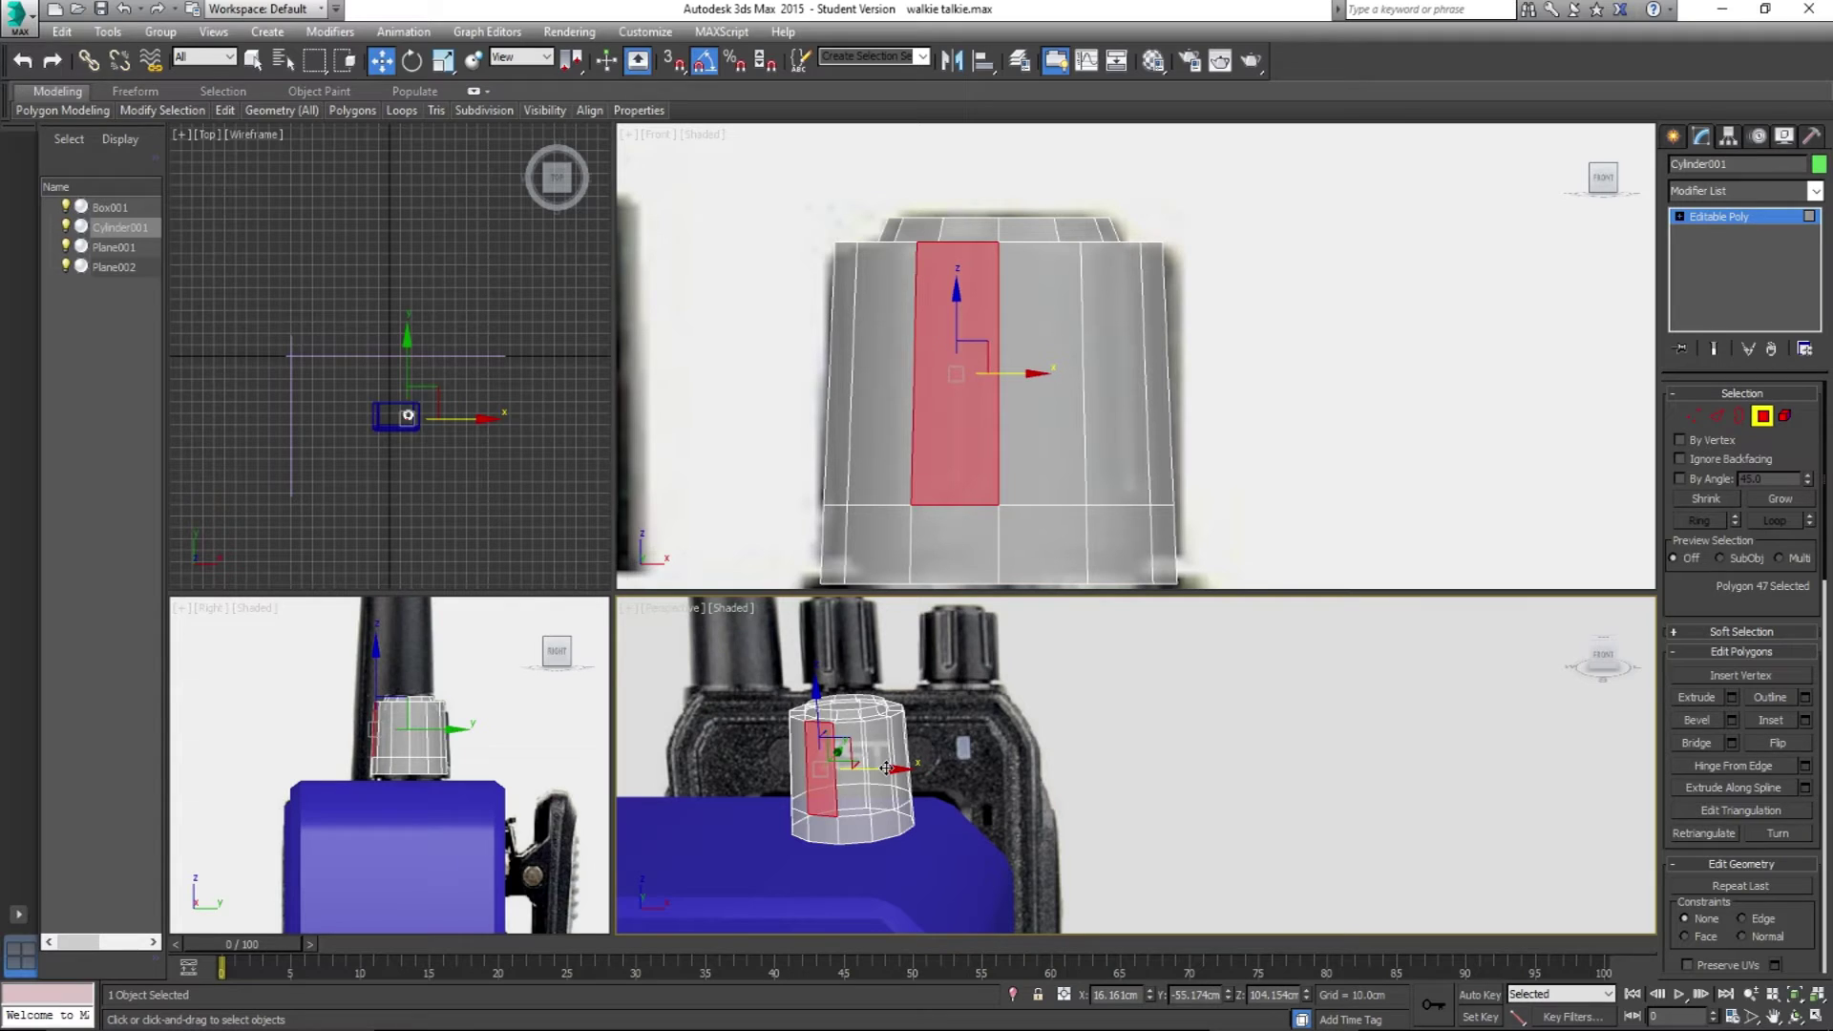
key("alt+x")
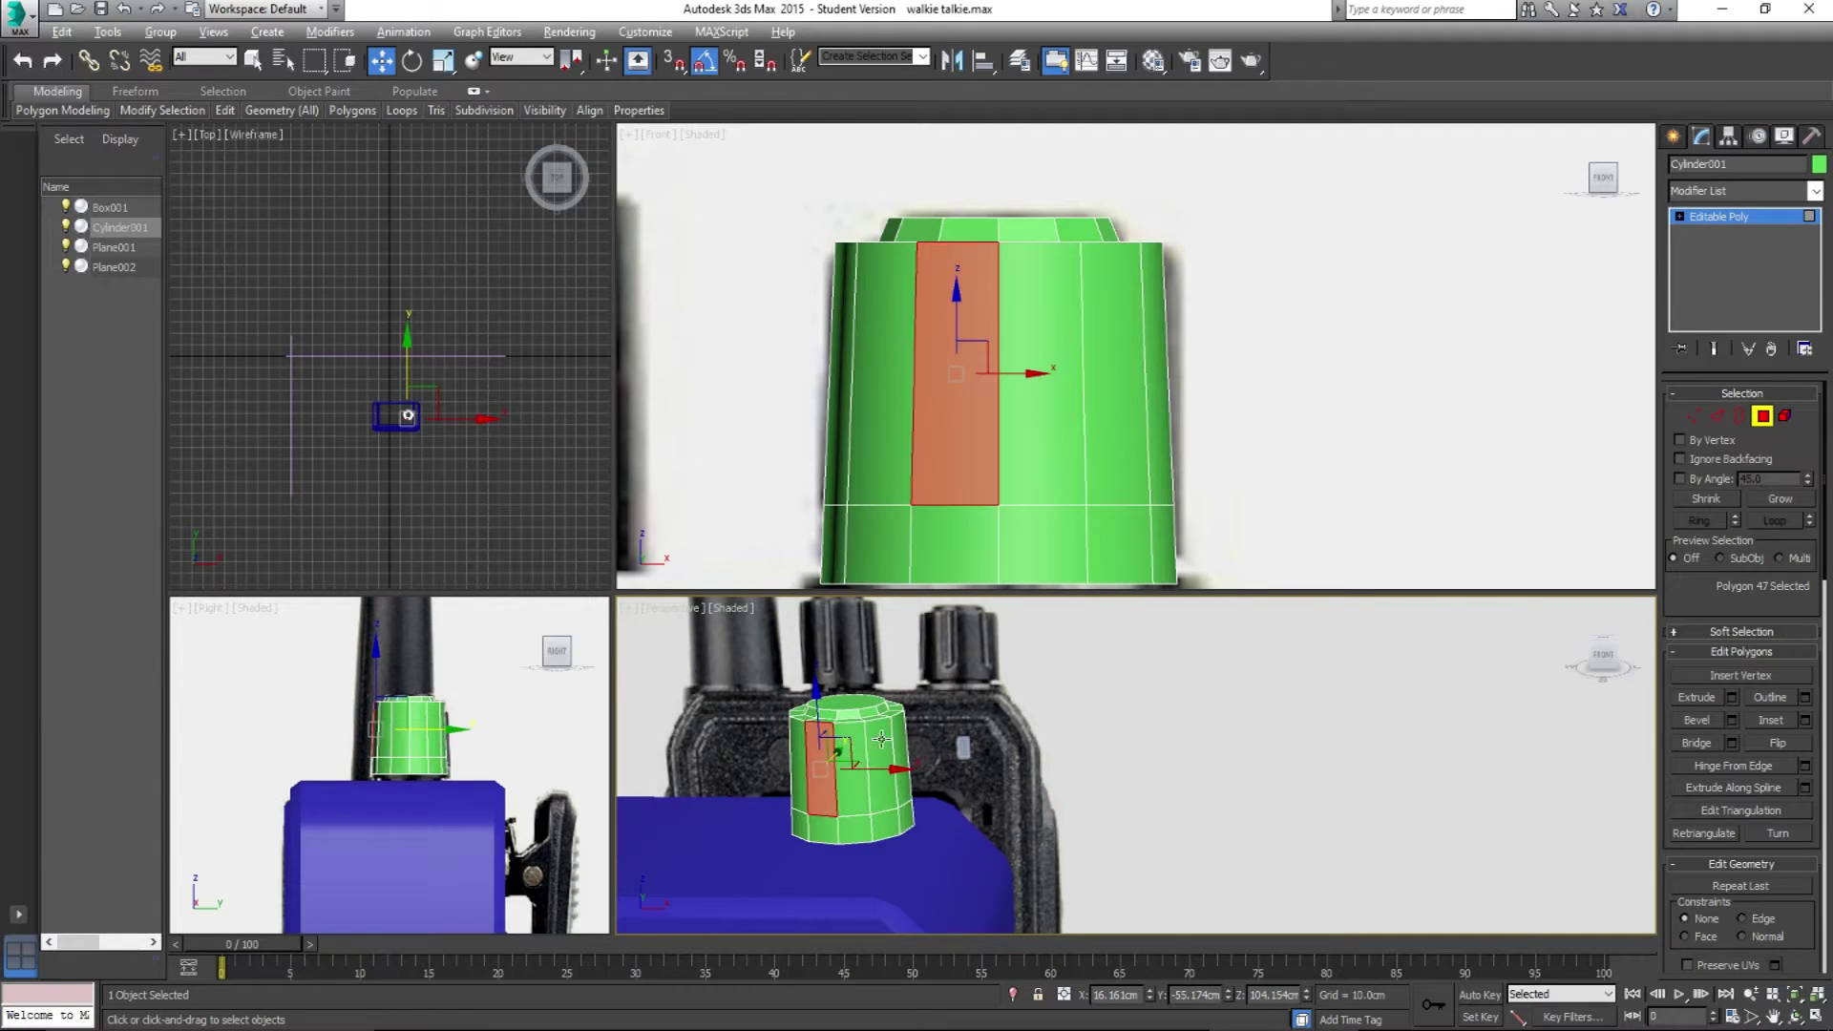
key("alt+x")
key("alt+x")
left_click(879, 748, "ctrl")
middle_click_drag(844, 776, 1136, 757, "alt")
left_click(940, 764, "ctrl")
left_click(952, 787, "ctrl")
left_click(1136, 747)
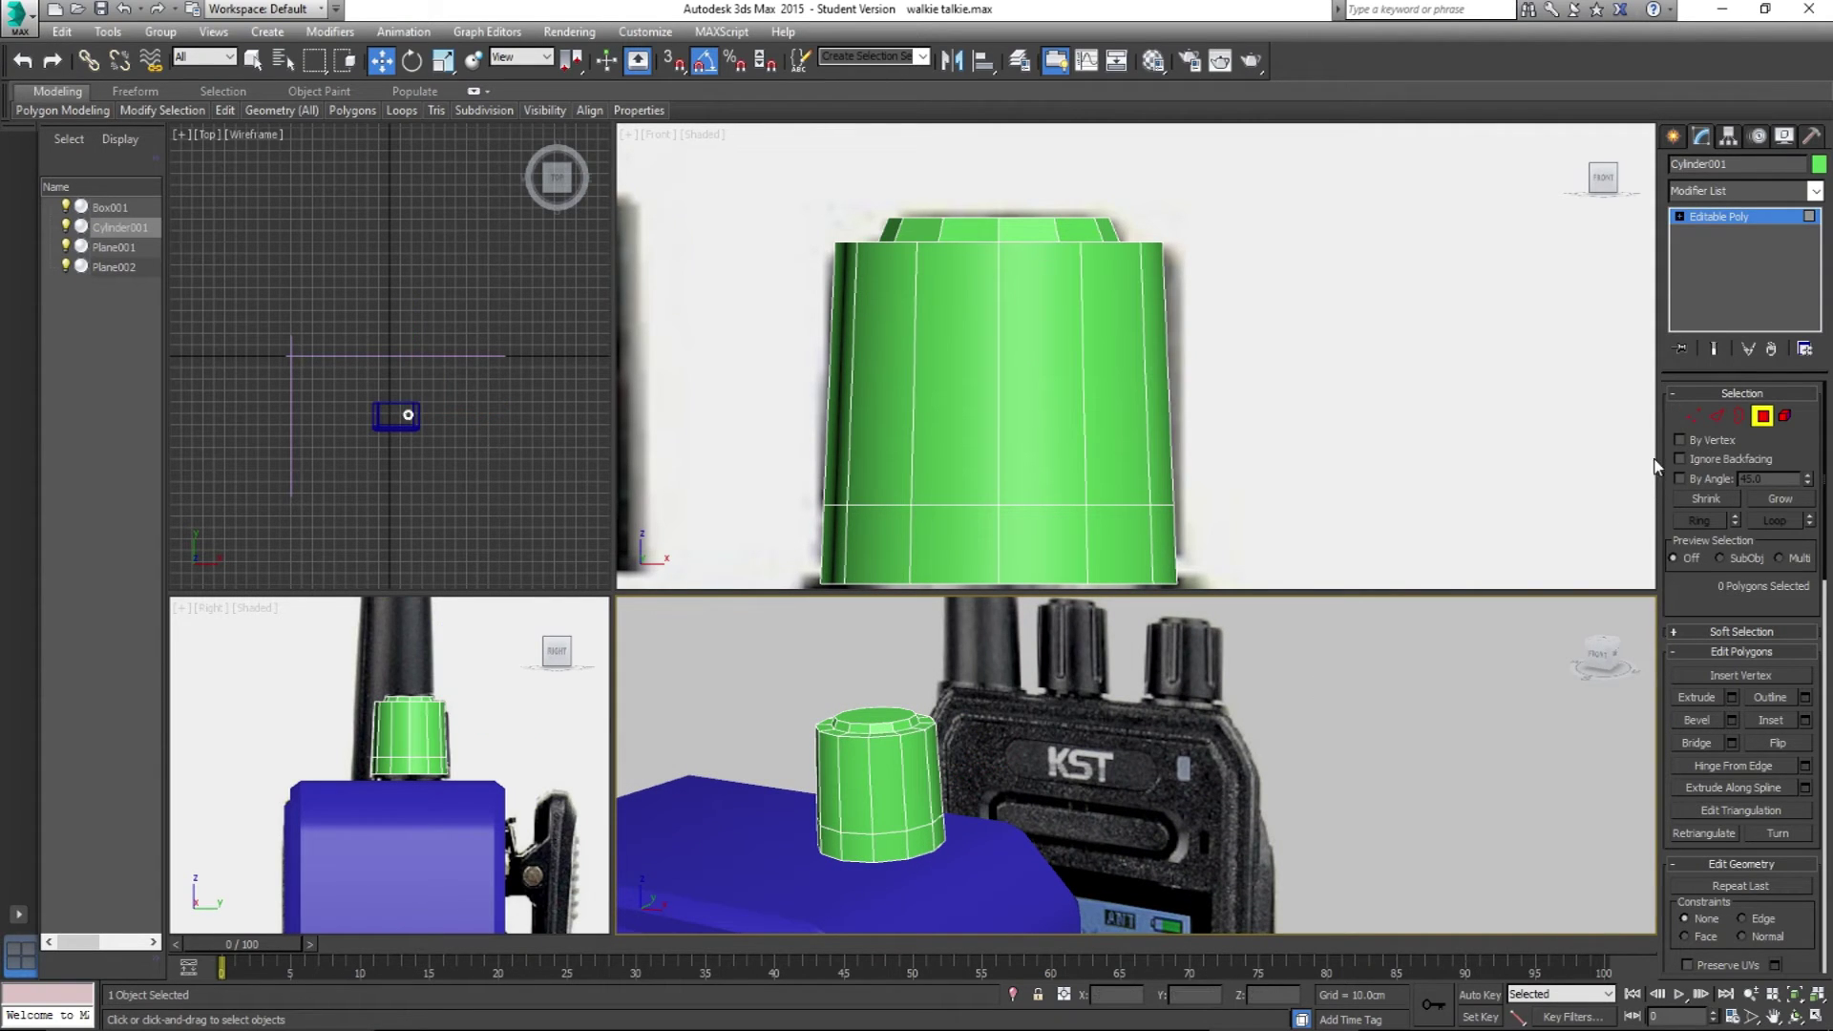
Step: Select every other vertical edge above the horizontal loop around the knob, six edges in all
left_click(1716, 417)
left_click(870, 771)
middle_click_drag(870, 771, 960, 771, "alt")
left_click(935, 774, "ctrl")
left_click(979, 777, "ctrl")
mouse_move(1074, 742)
middle_mouse_down("alt")
mouse_move(1018, 764)
mouse_move(922, 753)
mouse_move(935, 830)
mouse_move(1029, 804)
mouse_move(940, 845)
mouse_move(1065, 821)
mouse_move(974, 830)
mouse_move(890, 780)
mouse_move(815, 772)
mouse_move(1237, 792)
mouse_move(1202, 769)
mouse_move(1043, 806)
mouse_move(1068, 798)
mouse_move(1047, 765)
middle_mouse_up("alt")
left_click(940, 838, "ctrl")
left_click(932, 845, "ctrl")
left_click(933, 850, "ctrl")
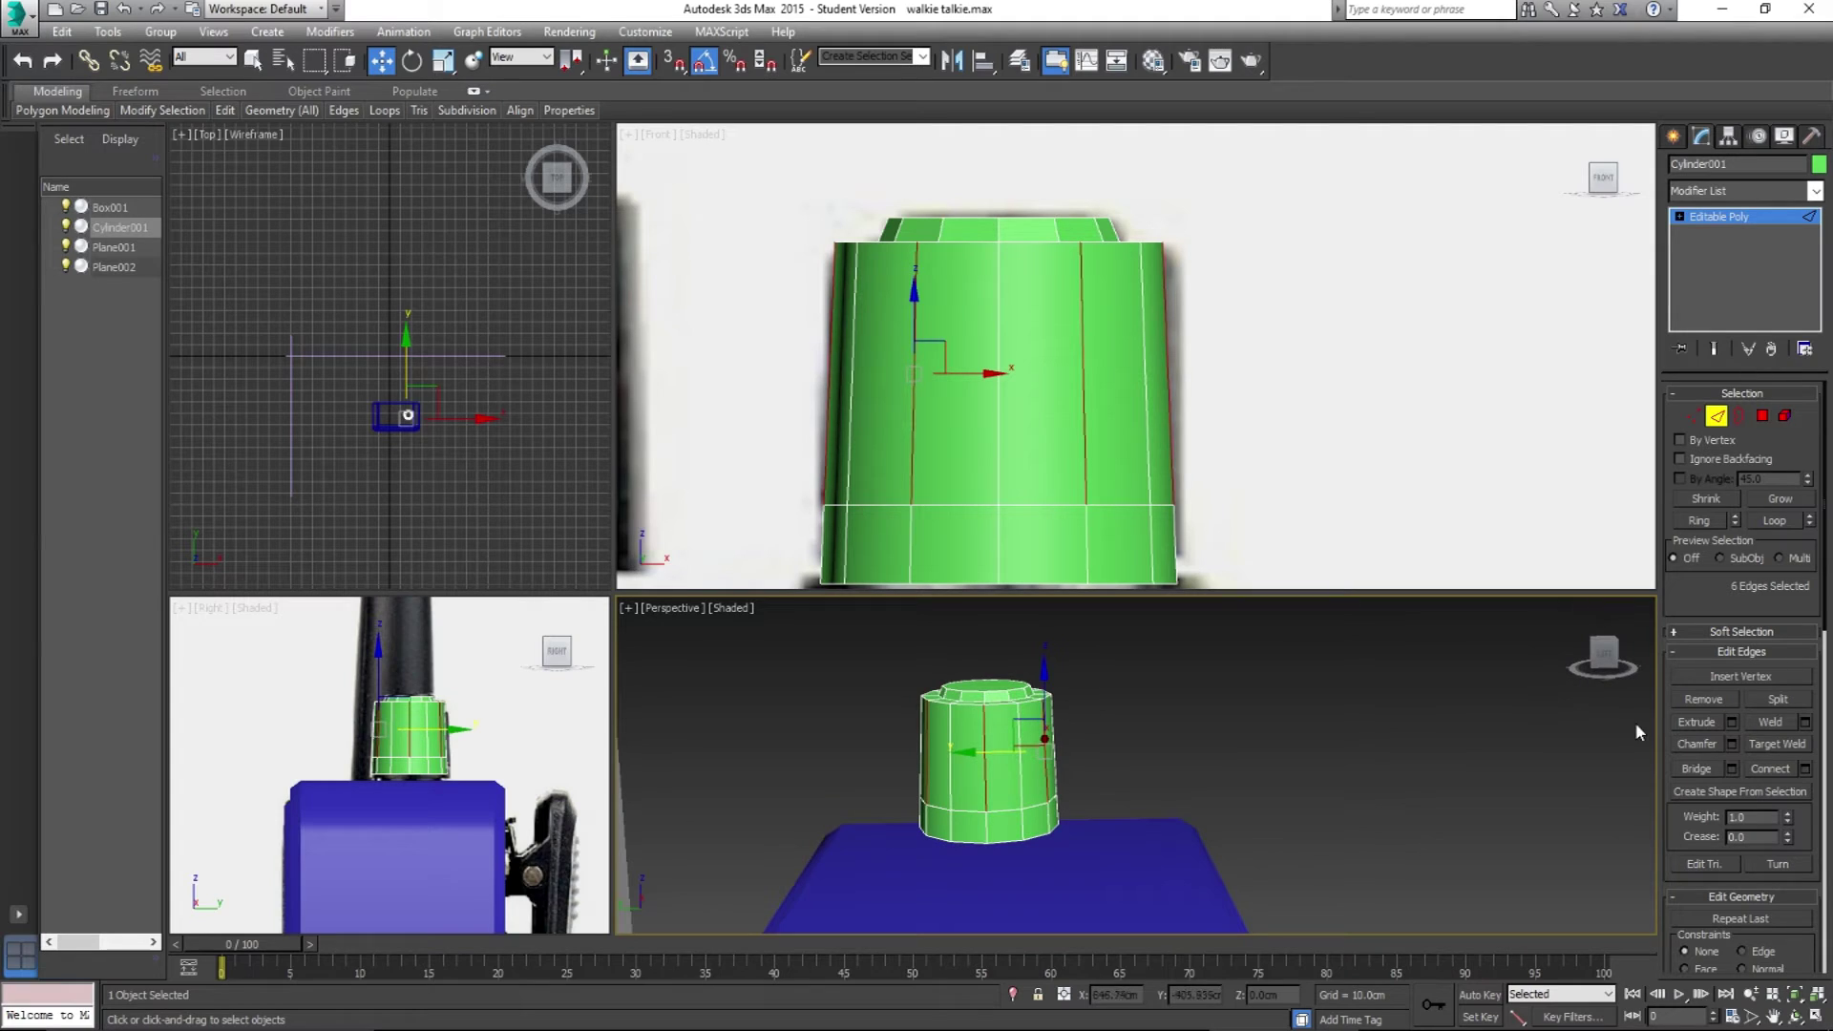
Step: Chamfer the six selected vertical edges around the knob by 0.848 cm with one segment, and clear the selection
left_click(1729, 744)
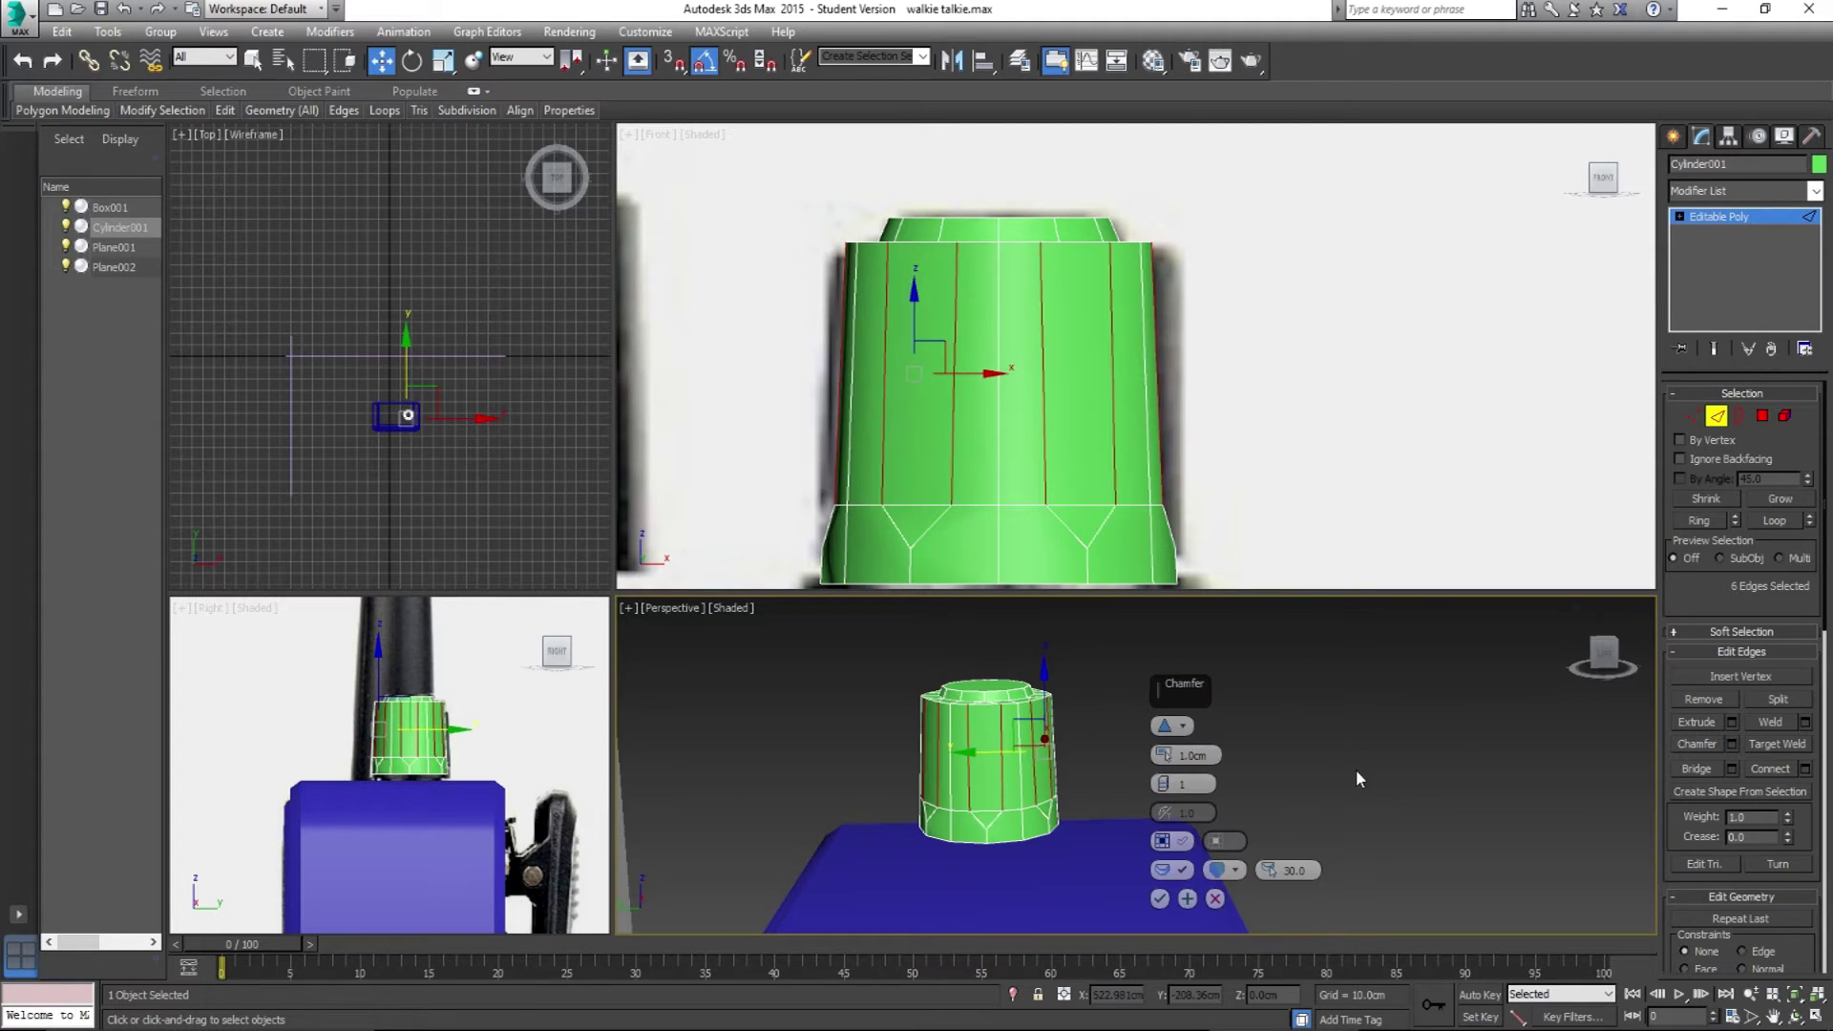
left_click_drag(1166, 786, 1165, 791)
middle_click_drag(1164, 779, 1146, 776, "alt")
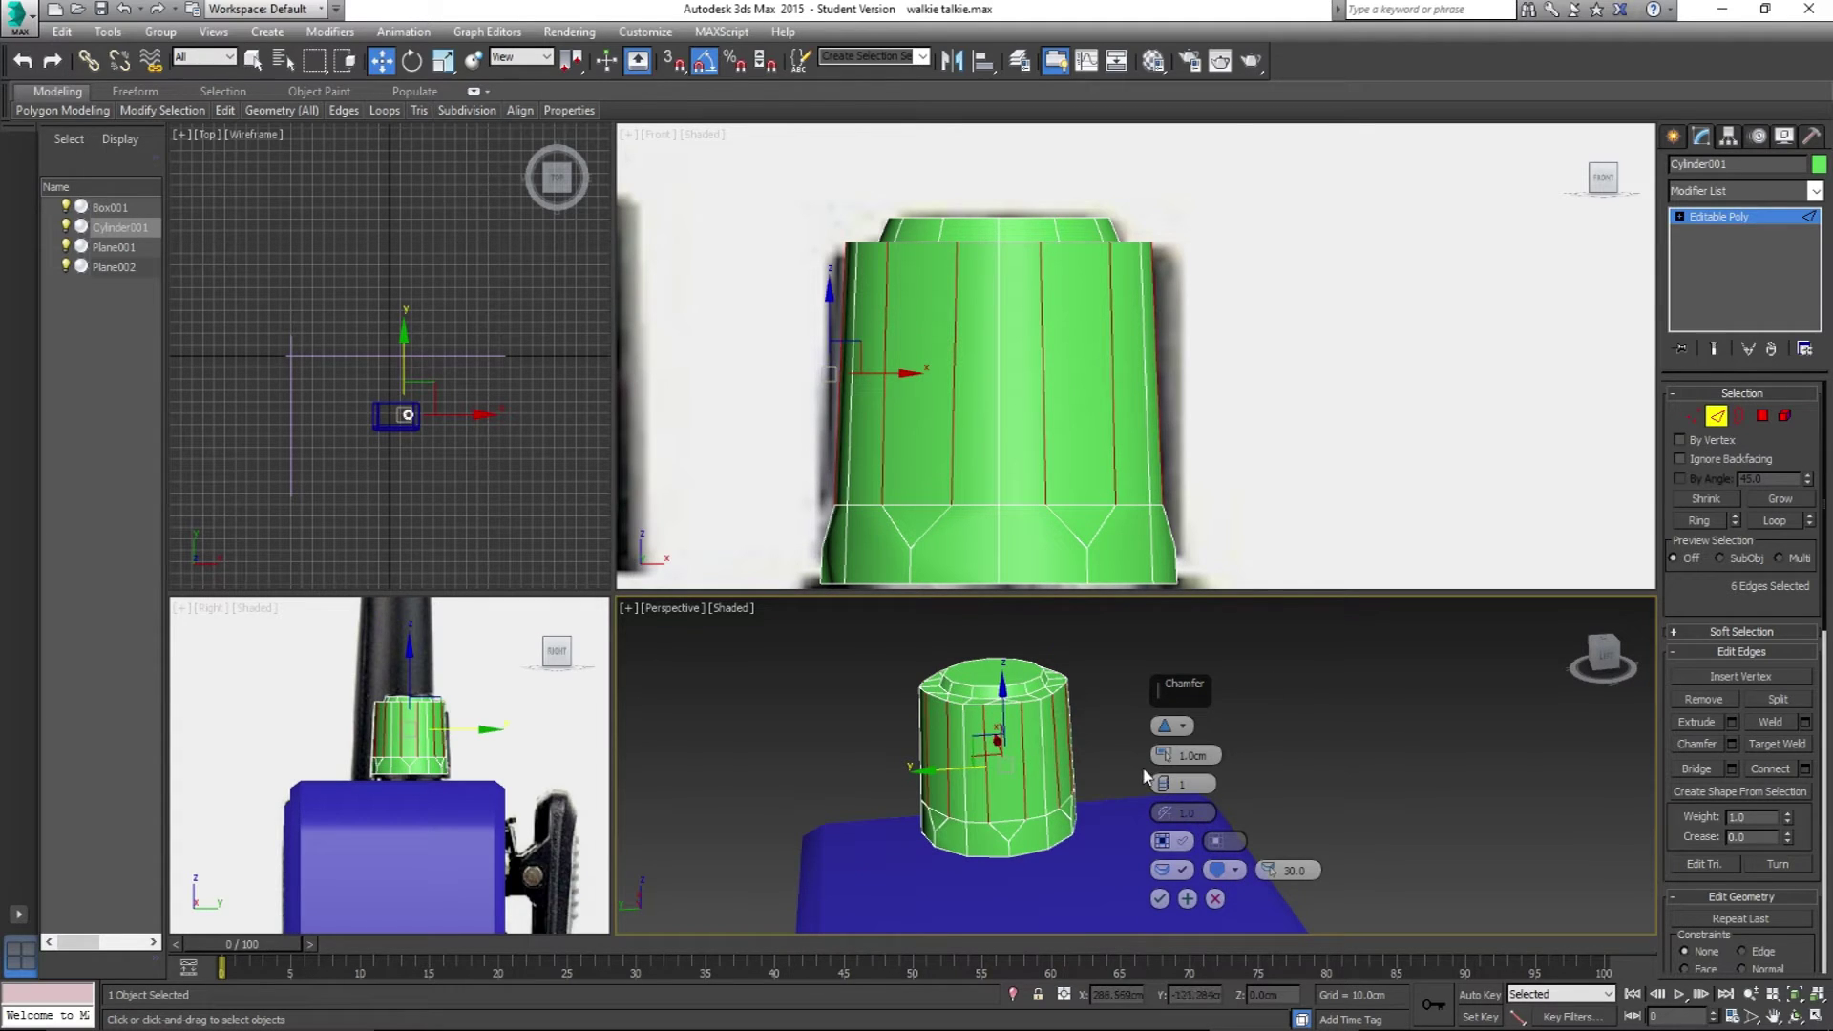
left_click_drag(1163, 754, 1165, 755)
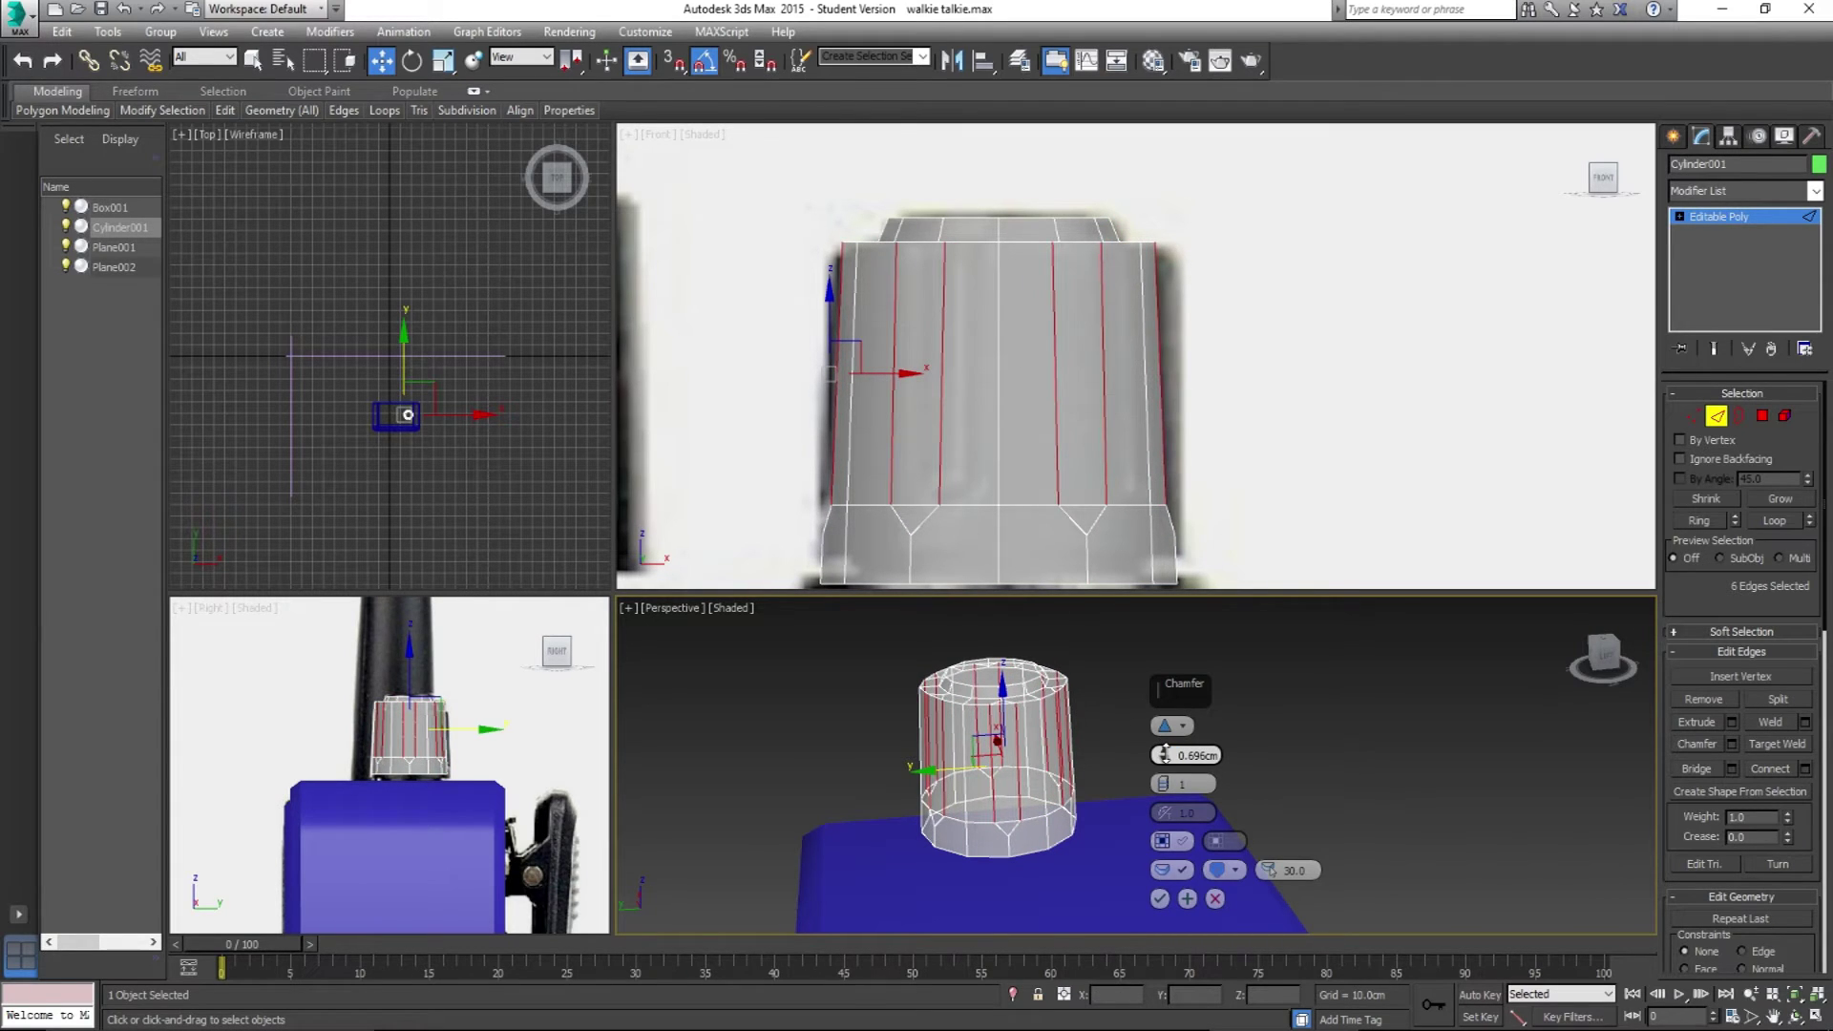
left_click_drag(1164, 754, 1165, 753)
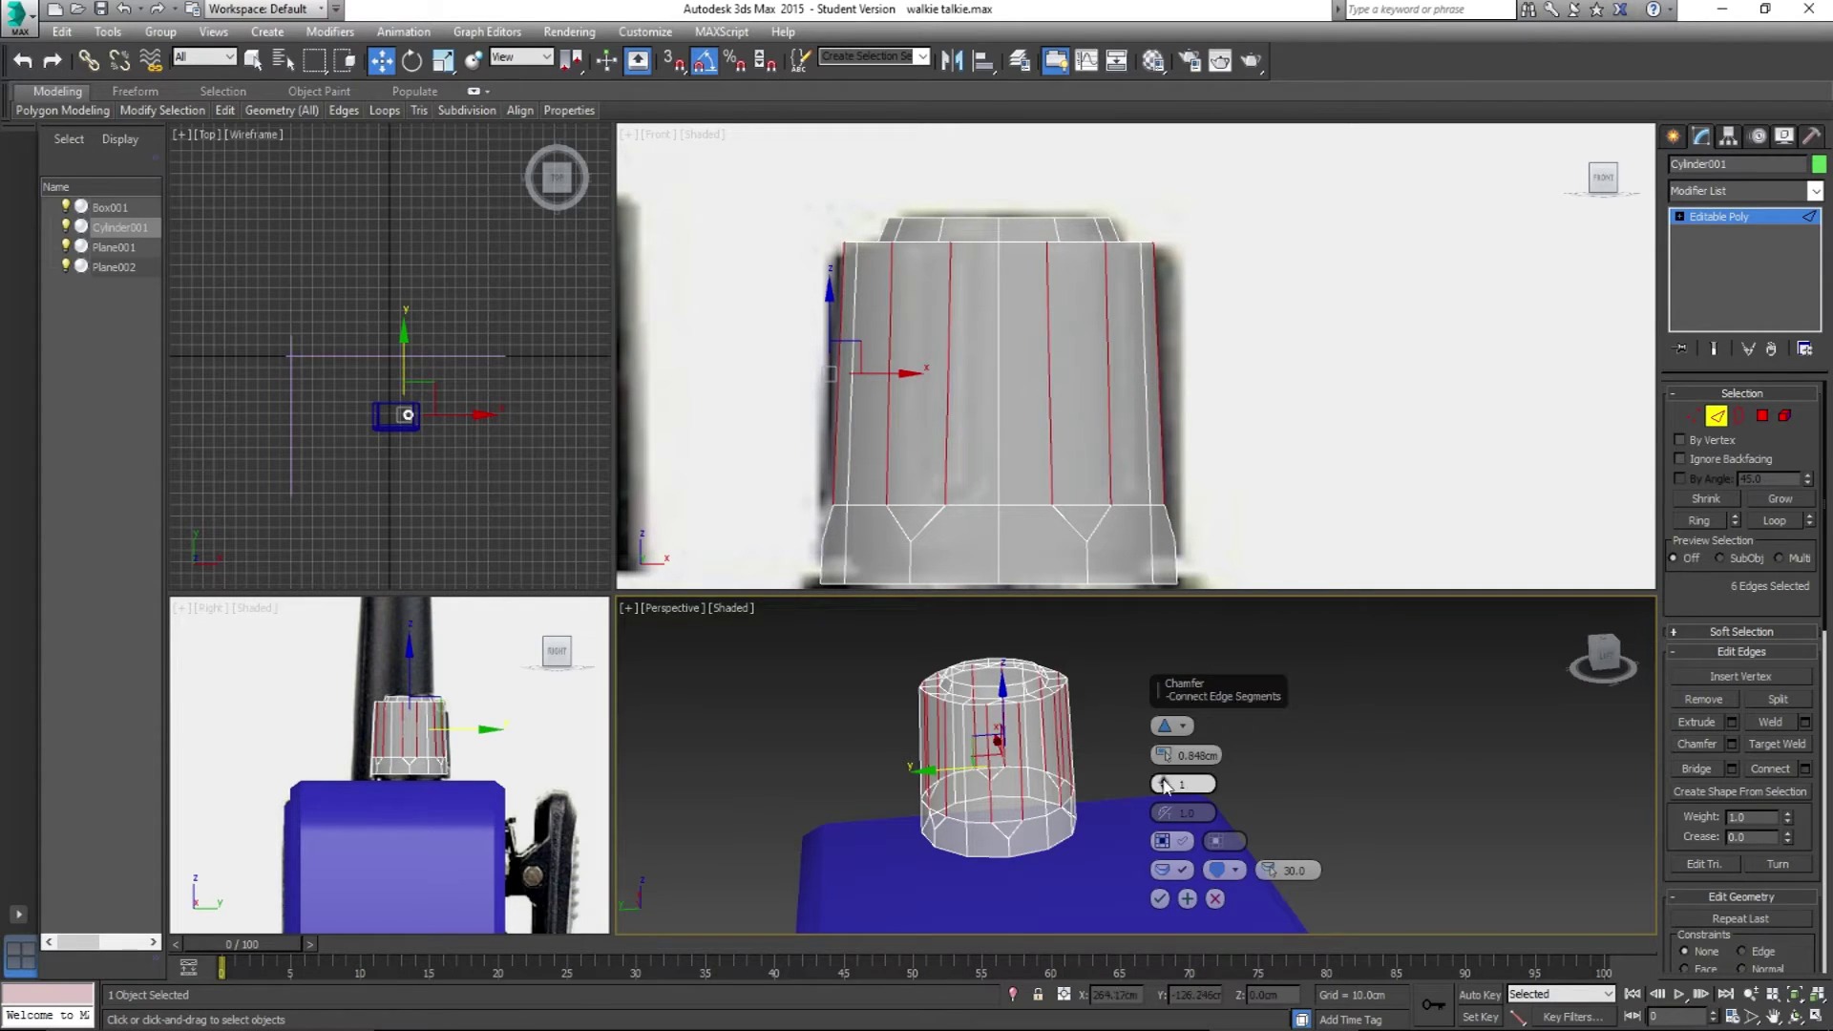
left_click(1159, 899)
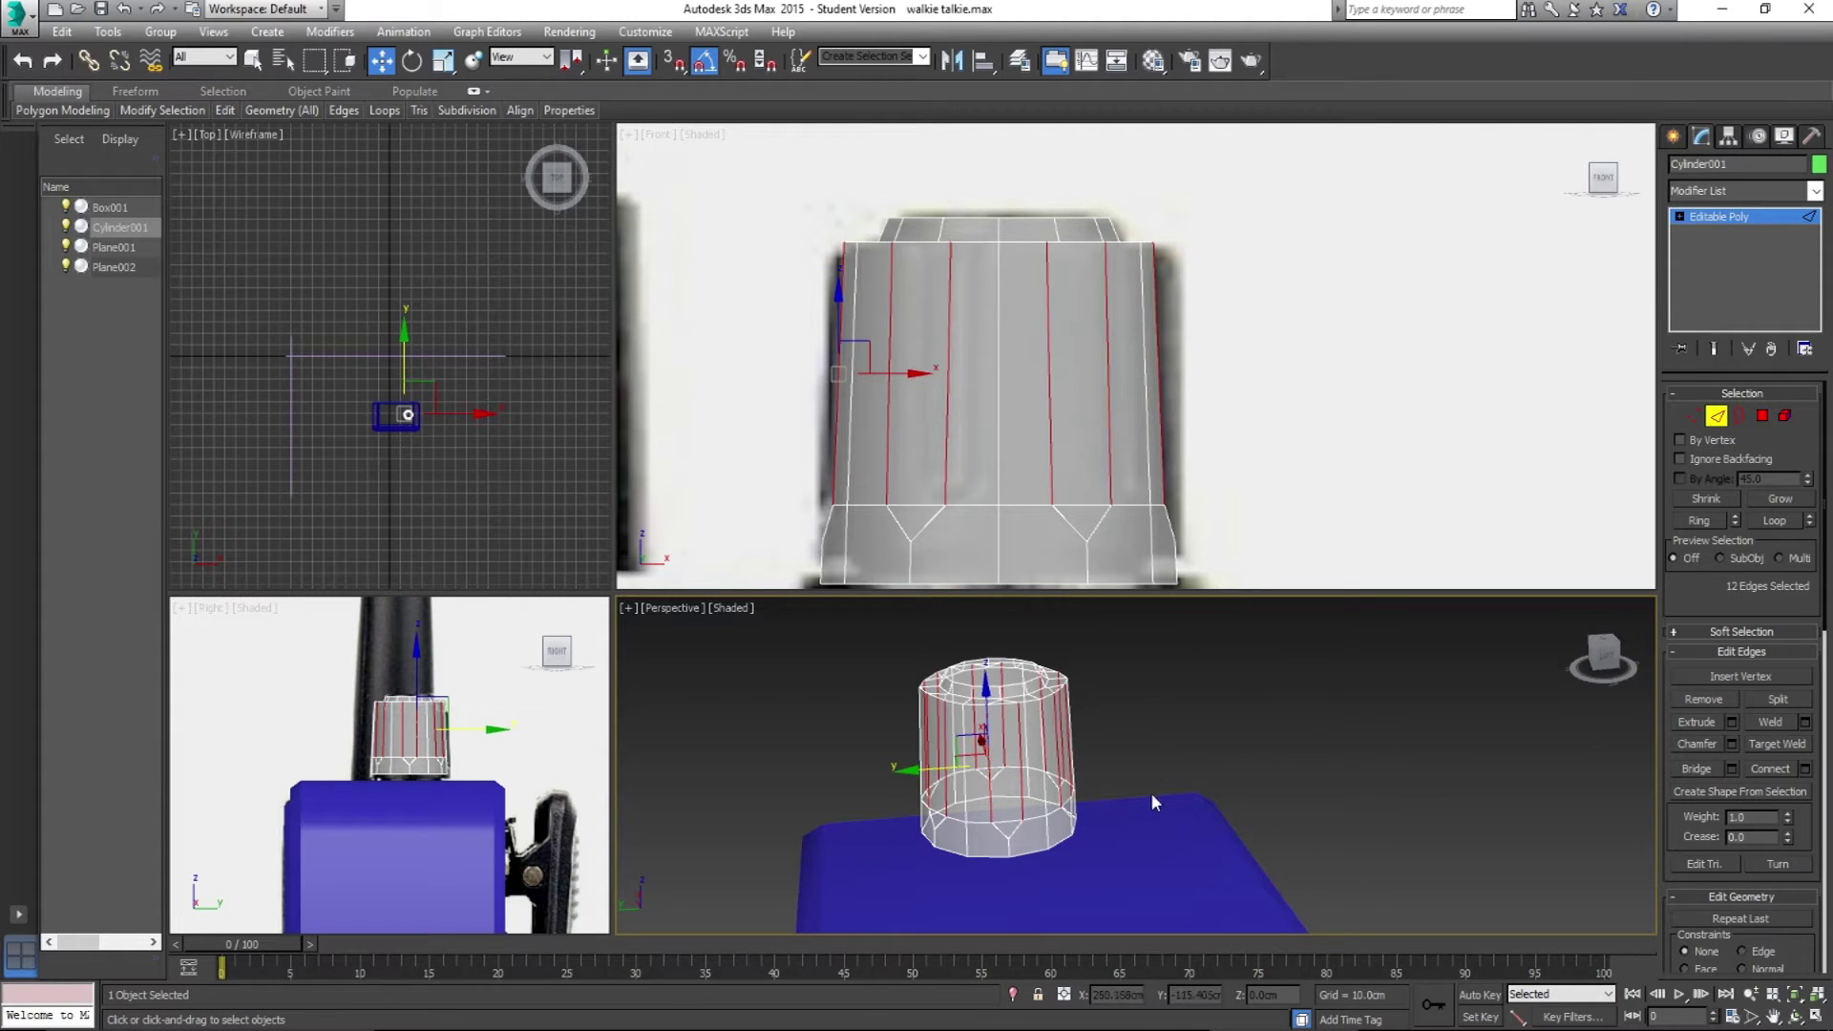
left_click(1115, 802)
Step: With the knob see-through, raise the 24 vertices of the horizontal loop and V-shaped strip tips to about Z 101.89 cm
mouse_move(1115, 802)
middle_mouse_down("alt")
mouse_move(959, 726)
mouse_move(993, 771)
middle_mouse_up("alt")
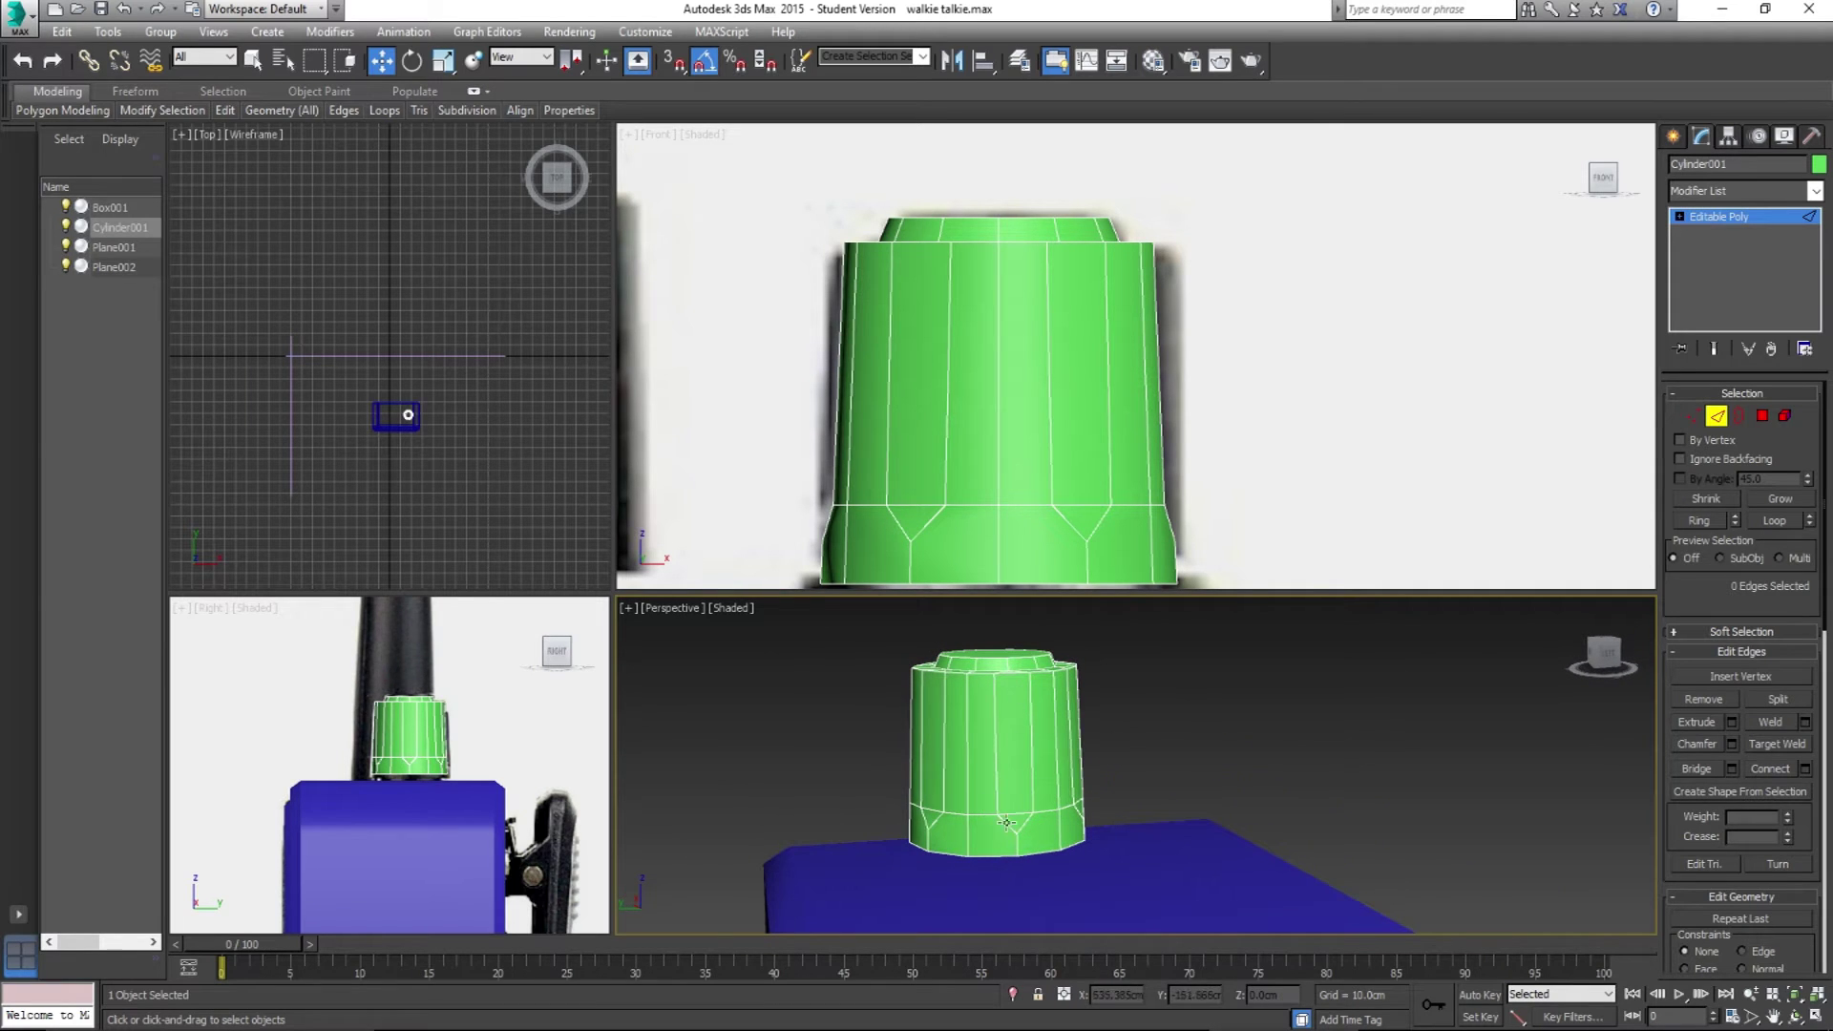
middle_click_drag(1006, 818, 1038, 783, "alt")
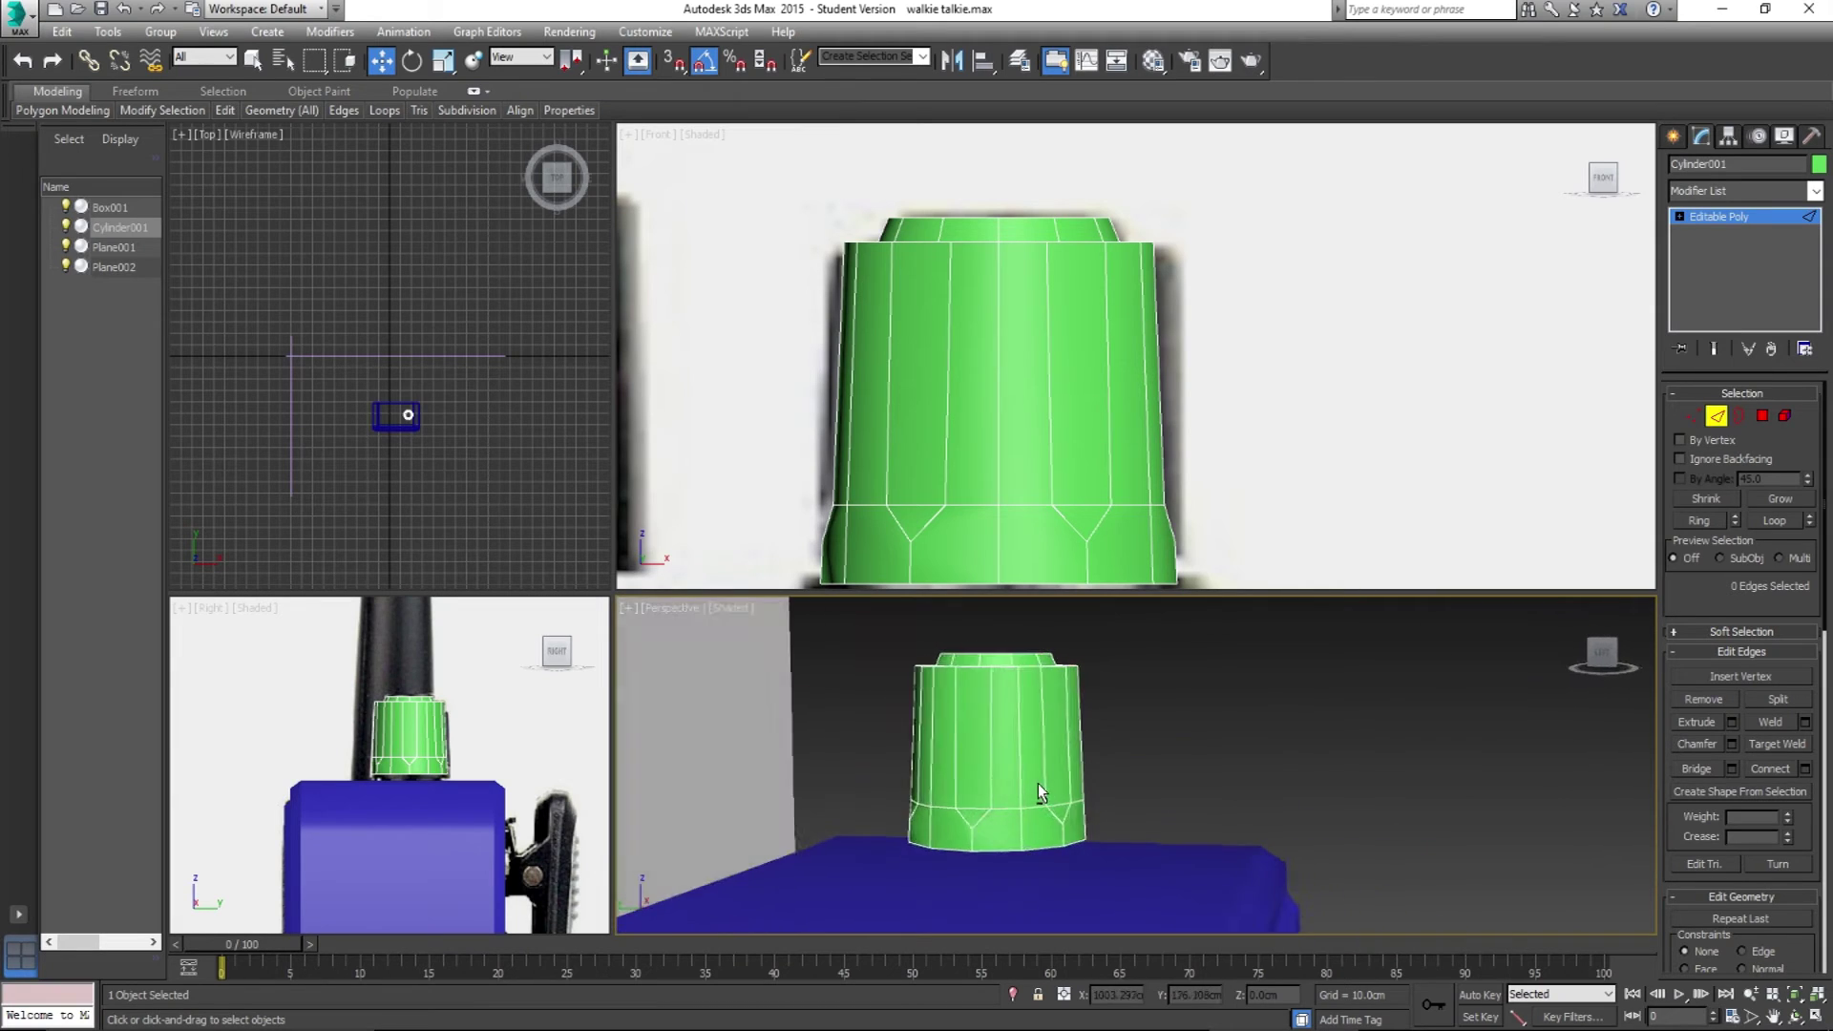
key("alt+x")
key("alt+x")
key("alt+x")
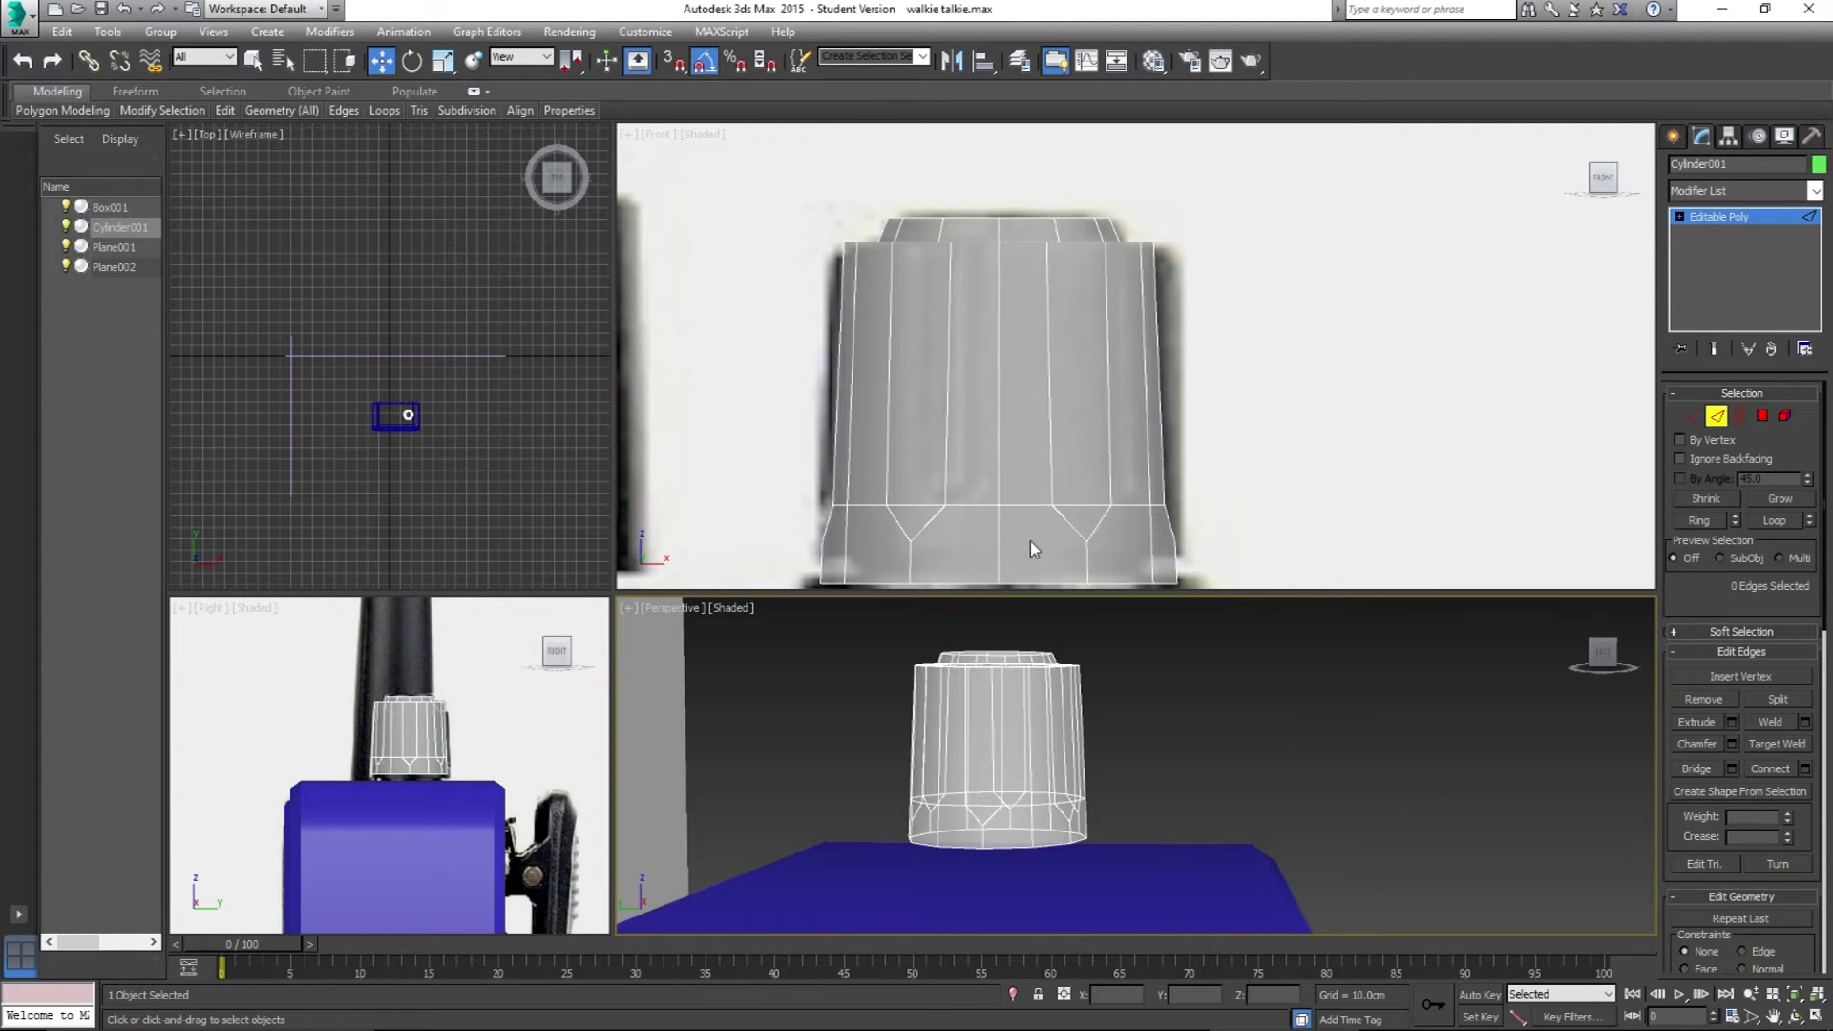
middle_click_drag(1000, 542, 1006, 493)
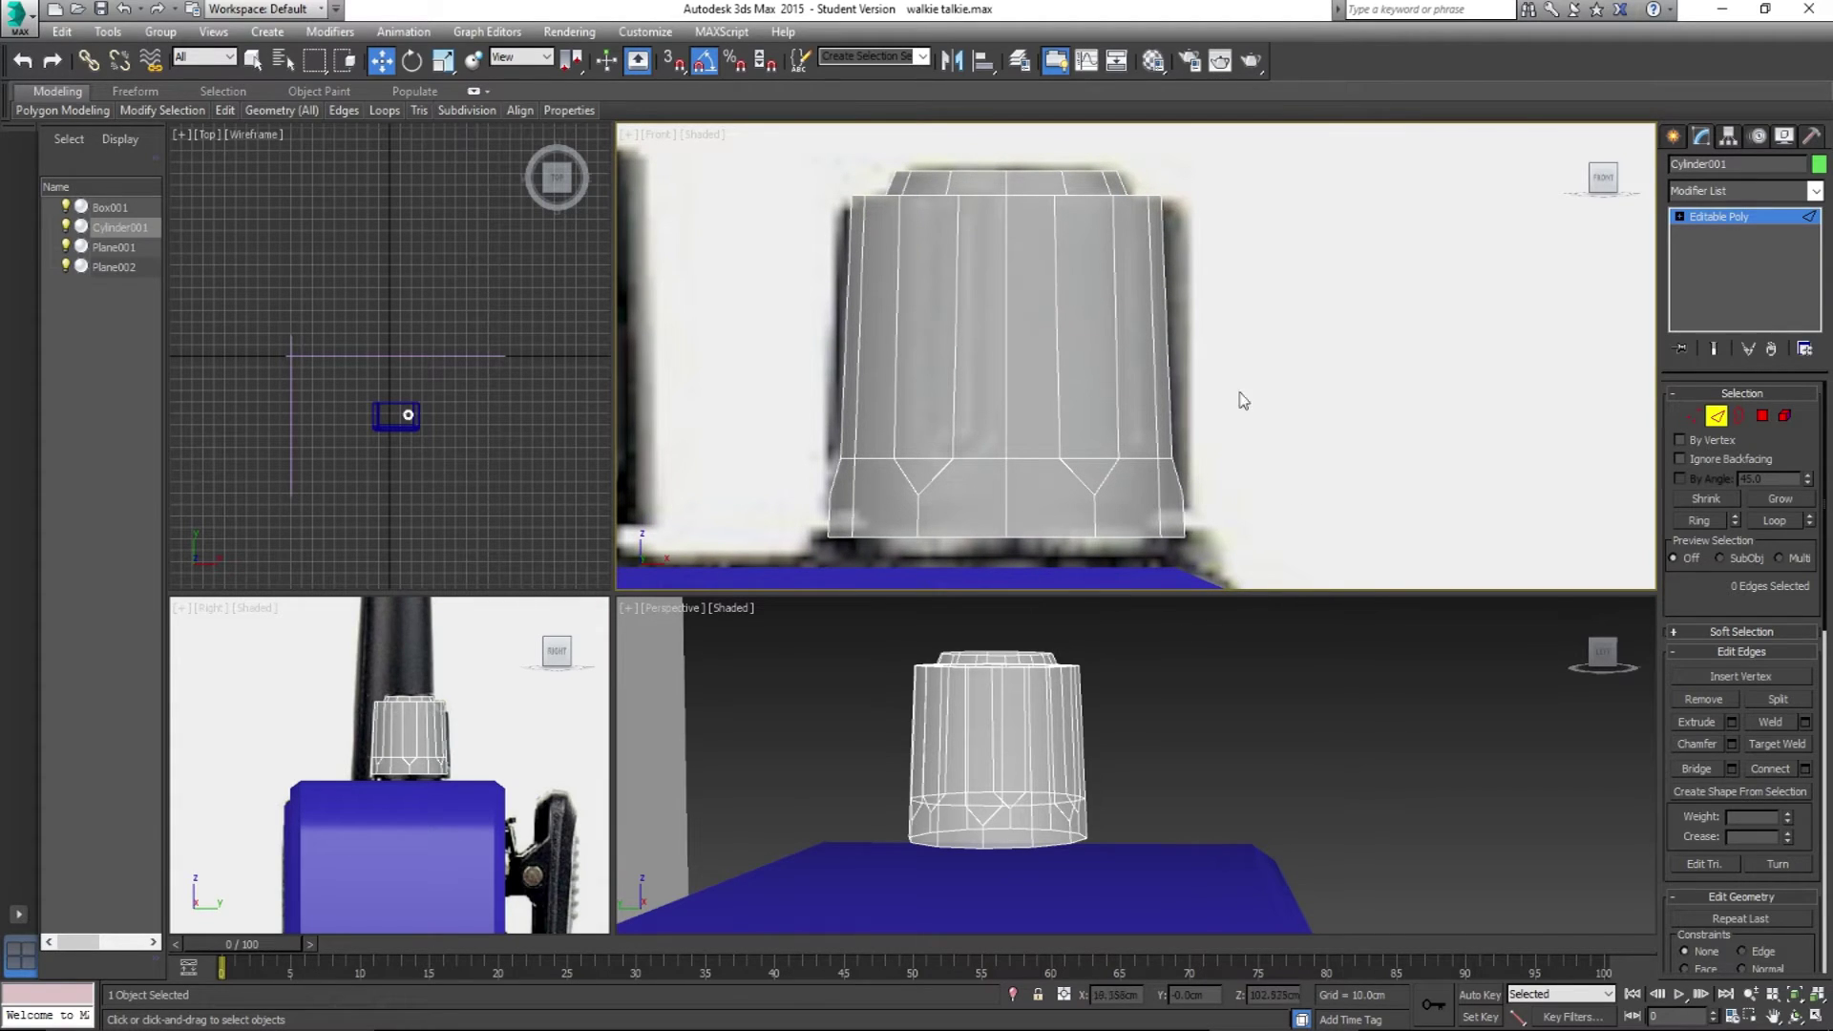
left_click(1692, 415)
left_click_drag(735, 380, 987, 506)
left_click_drag(1319, 512, 1326, 515)
left_click_drag(775, 399, 1281, 513)
left_click(1177, 524)
left_click_drag(1155, 565, 1071, 523)
left_click(754, 418)
left_click_drag(1202, 516, 1228, 519)
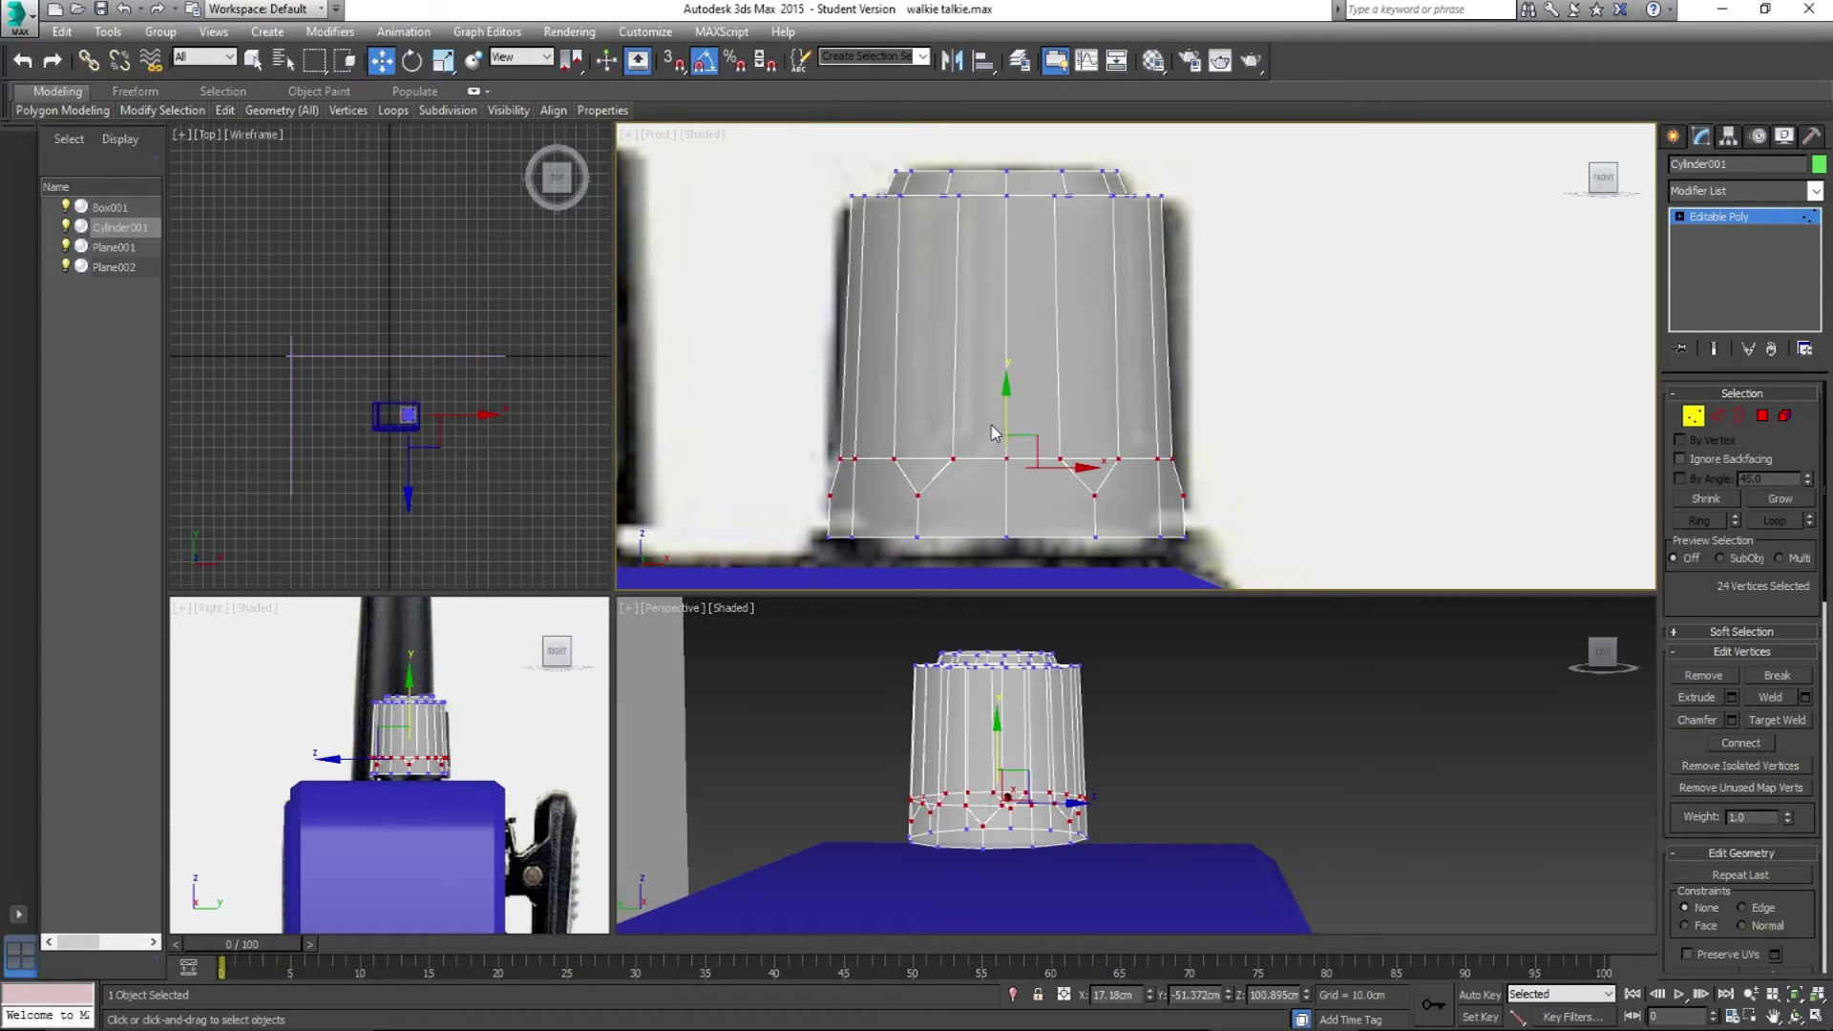
left_click_drag(1009, 407, 1009, 369)
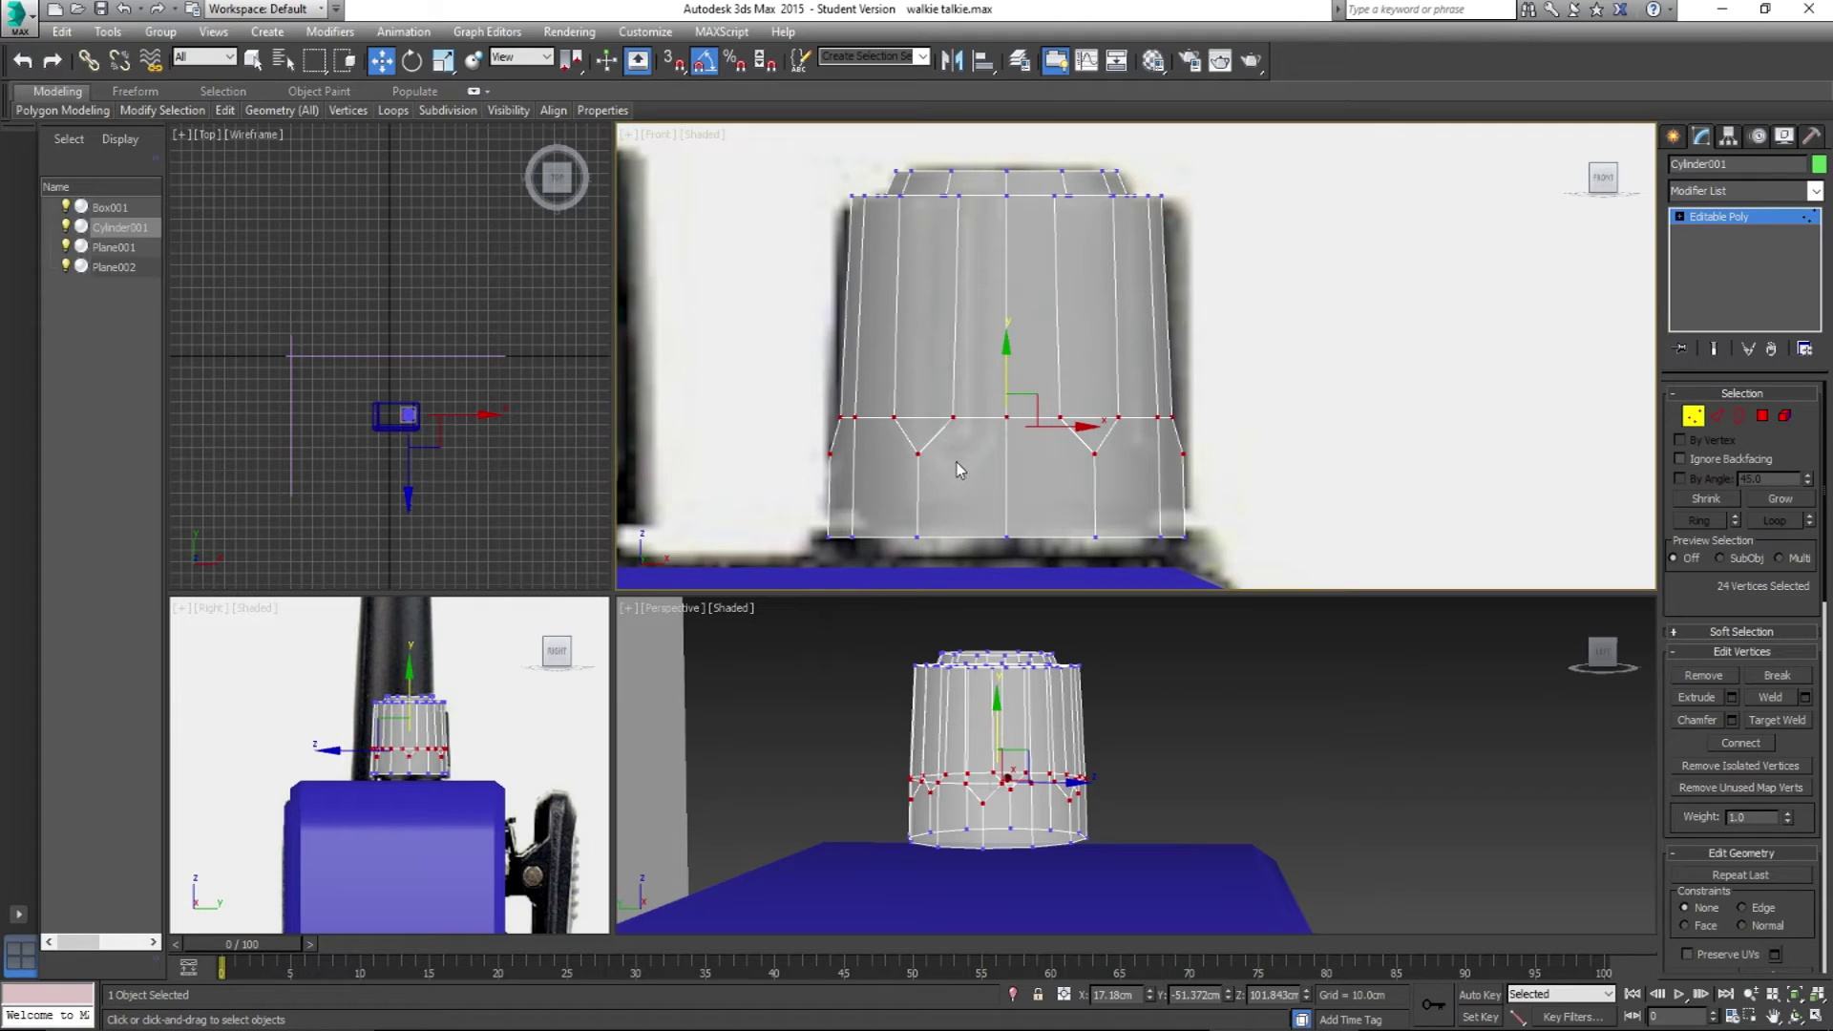
left_click_drag(1006, 391, 1006, 389)
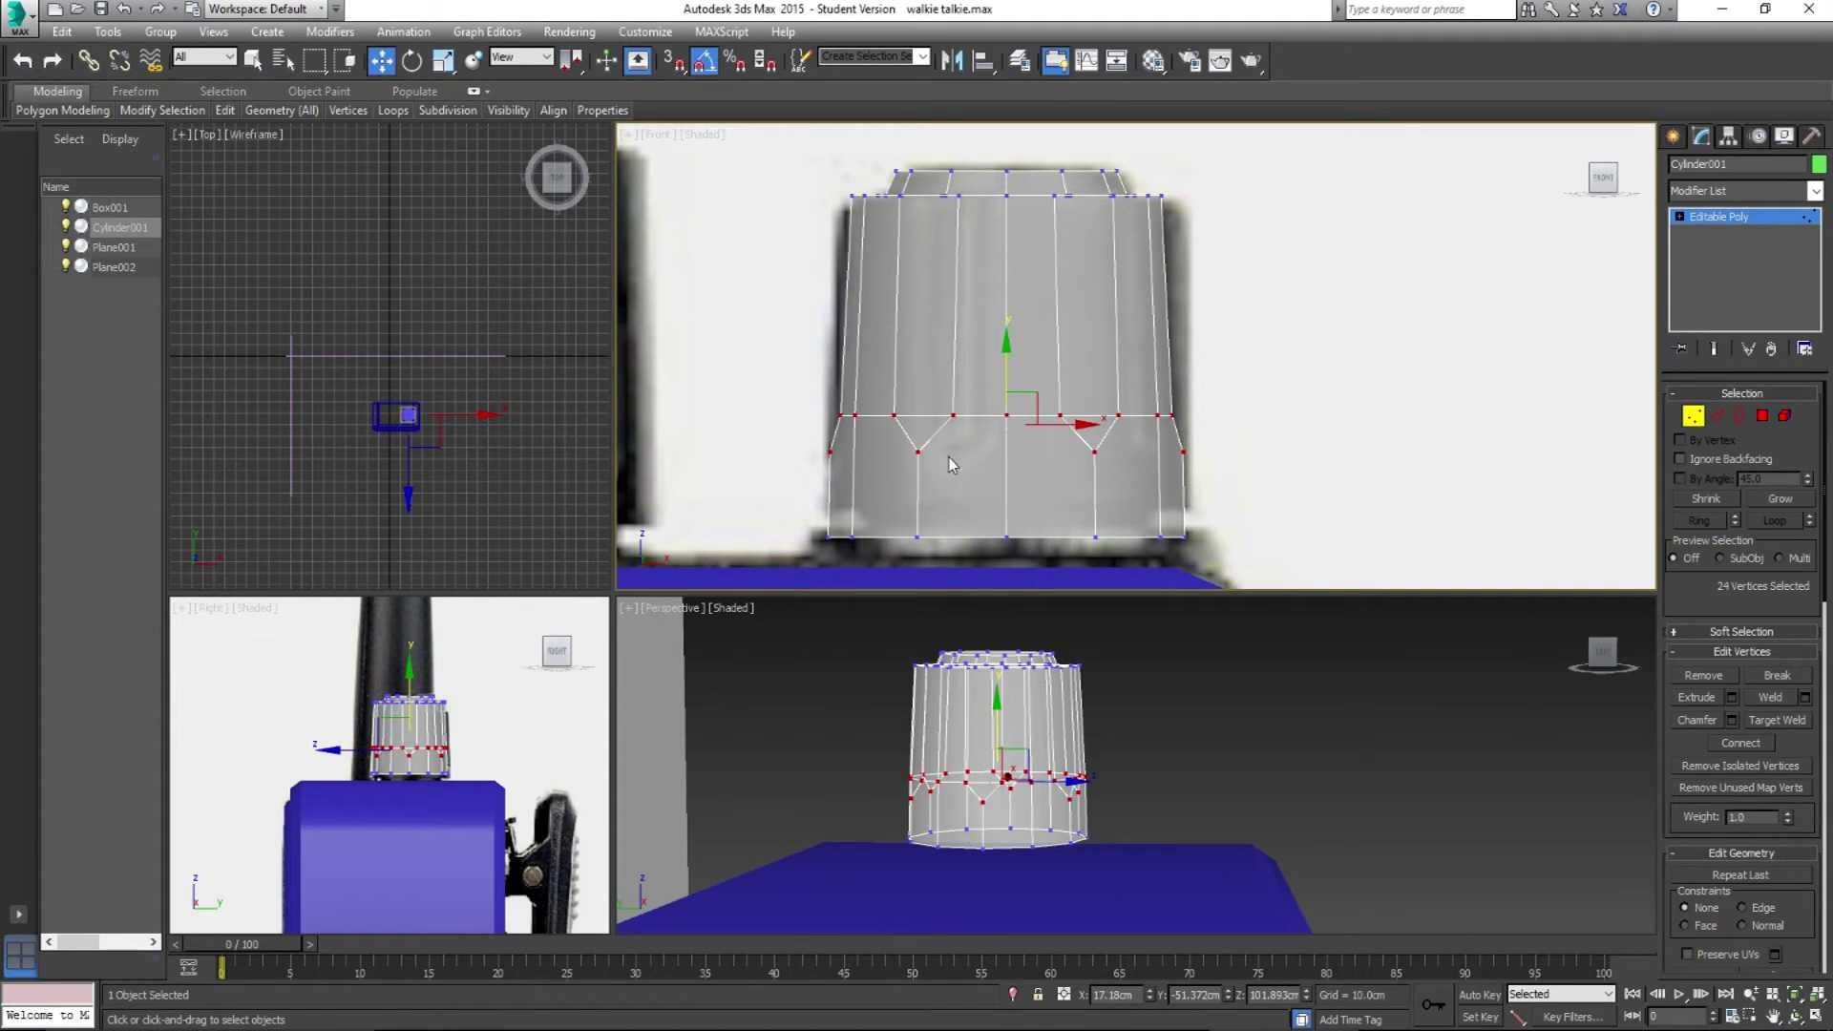
left_click(1113, 477)
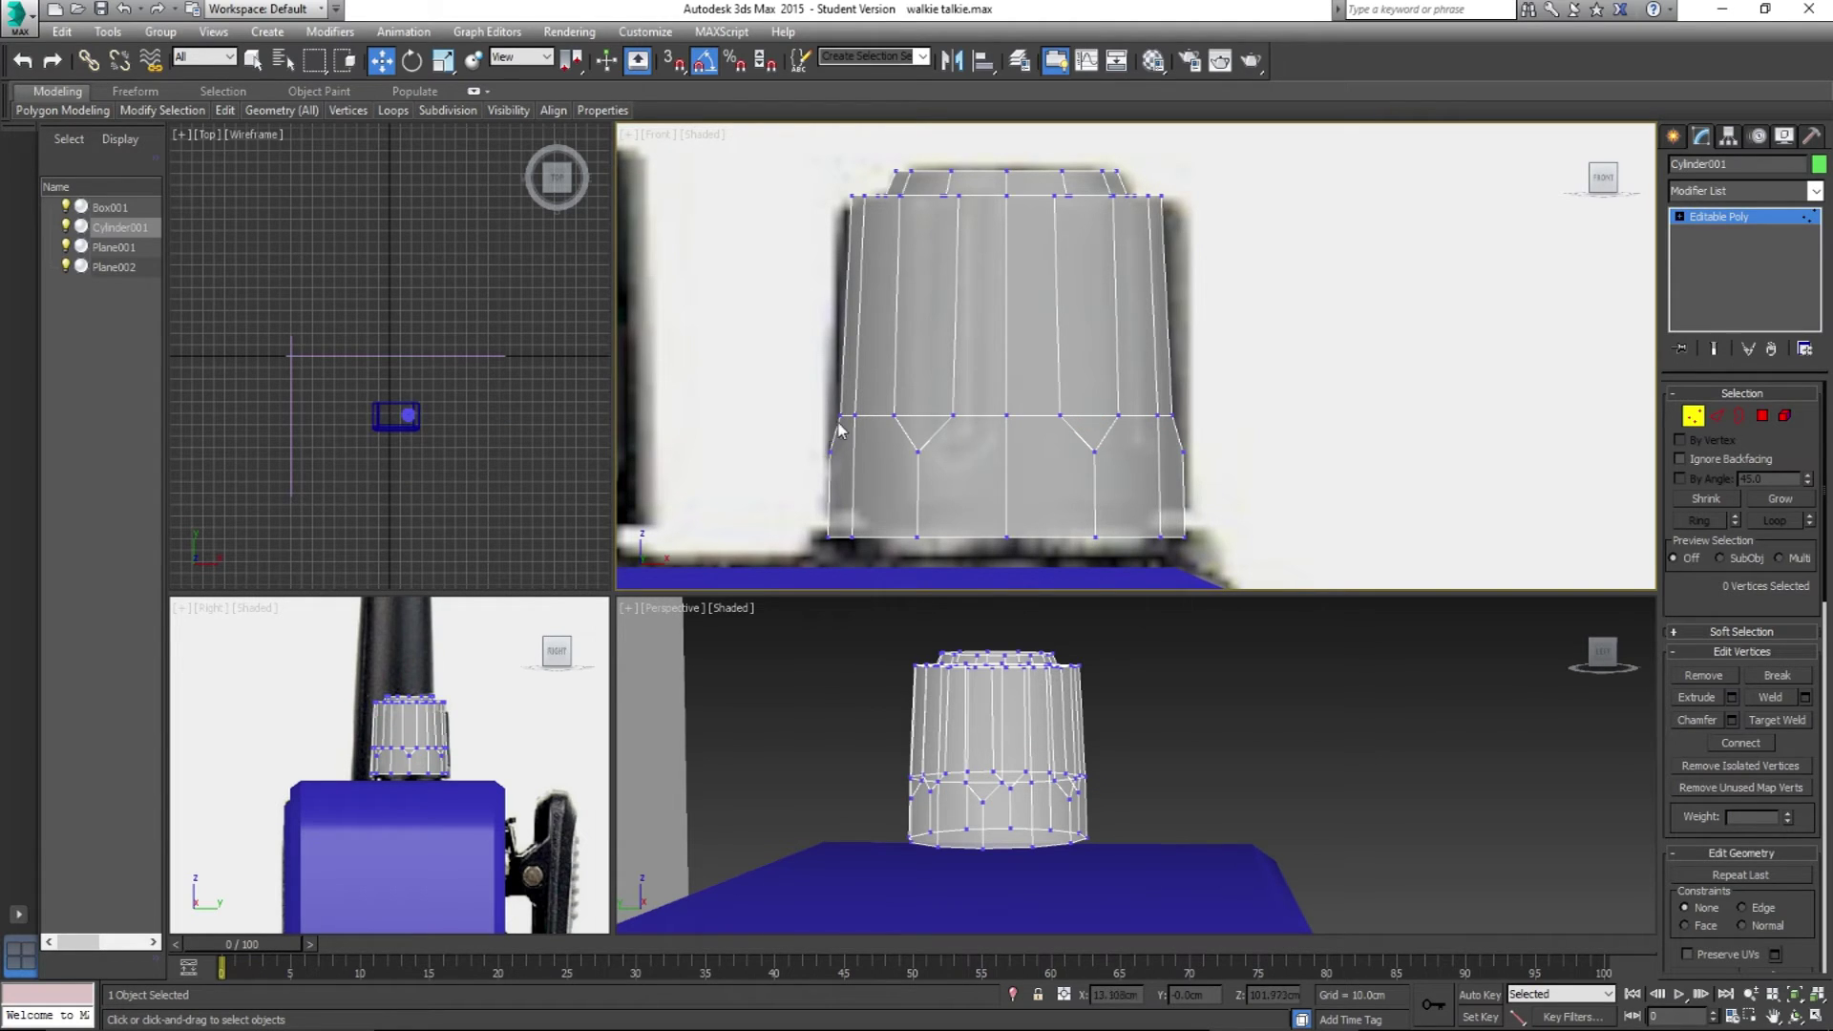
Step: Scale the six vertices at the V-shaped strip tips slightly inward around the knob
left_click_drag(840, 432, 778, 442)
key("r")
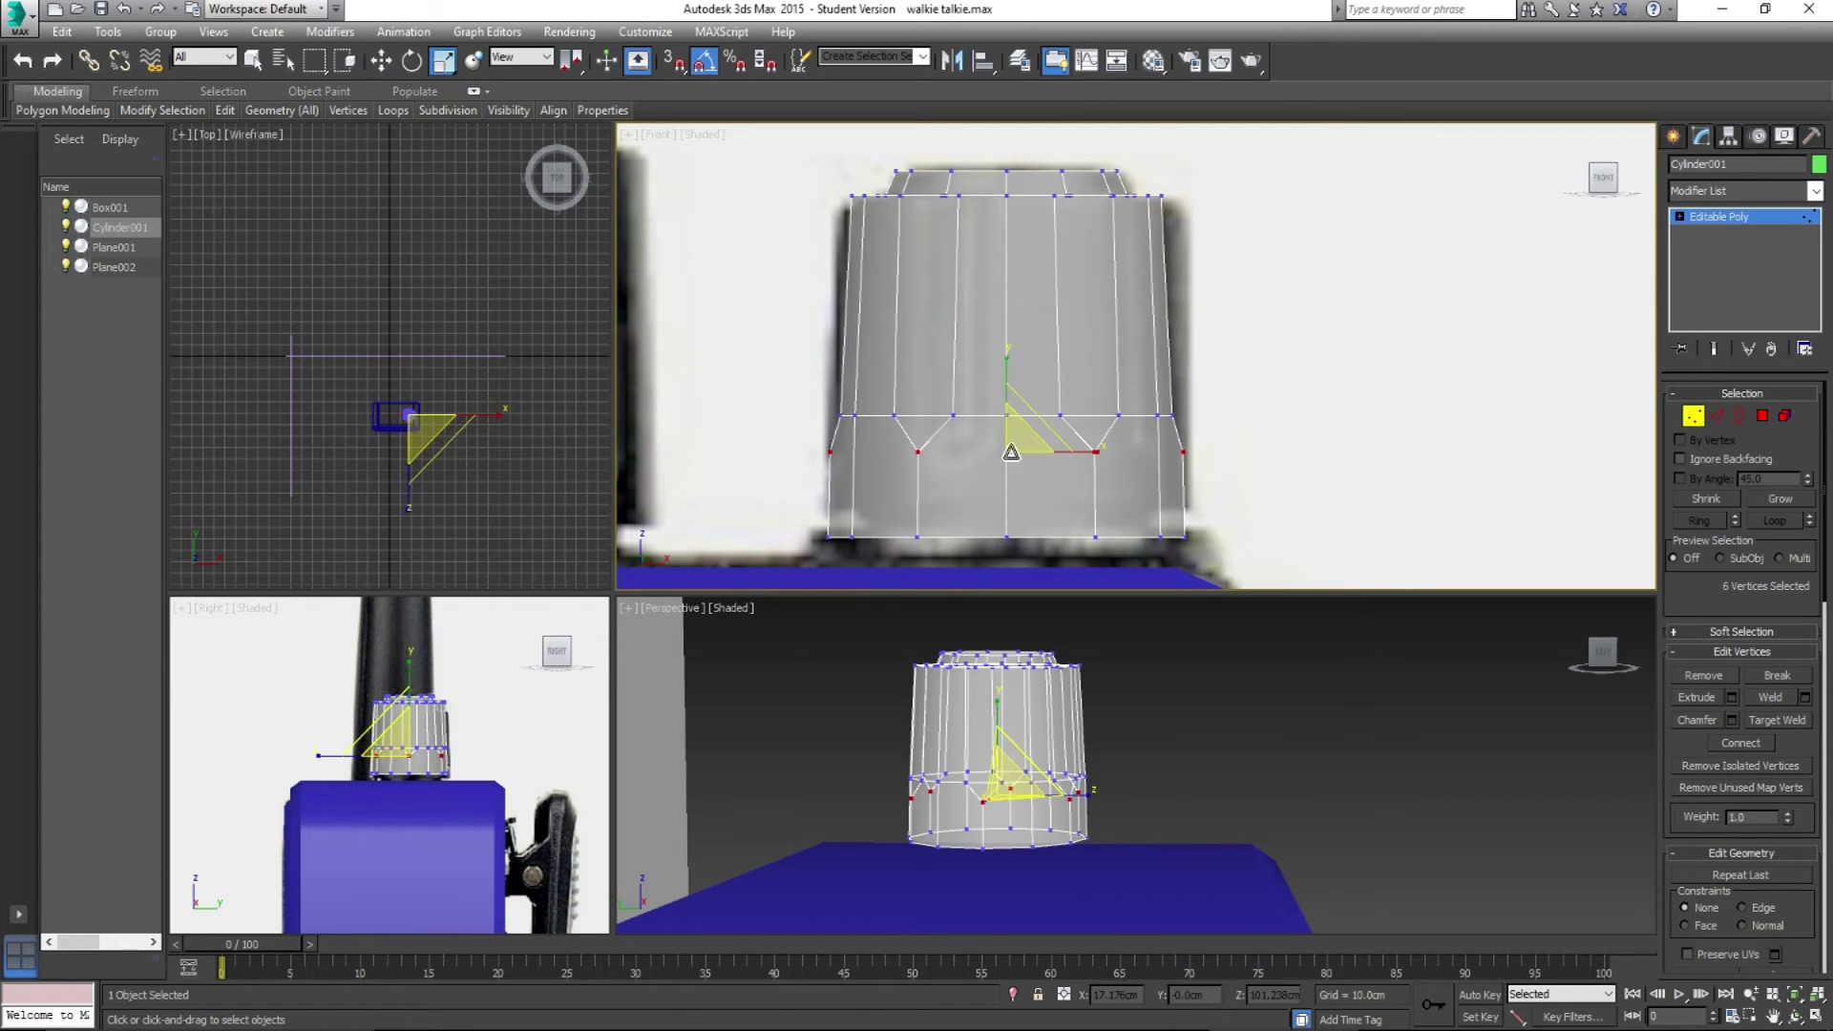
left_click_drag(1013, 437, 1020, 440)
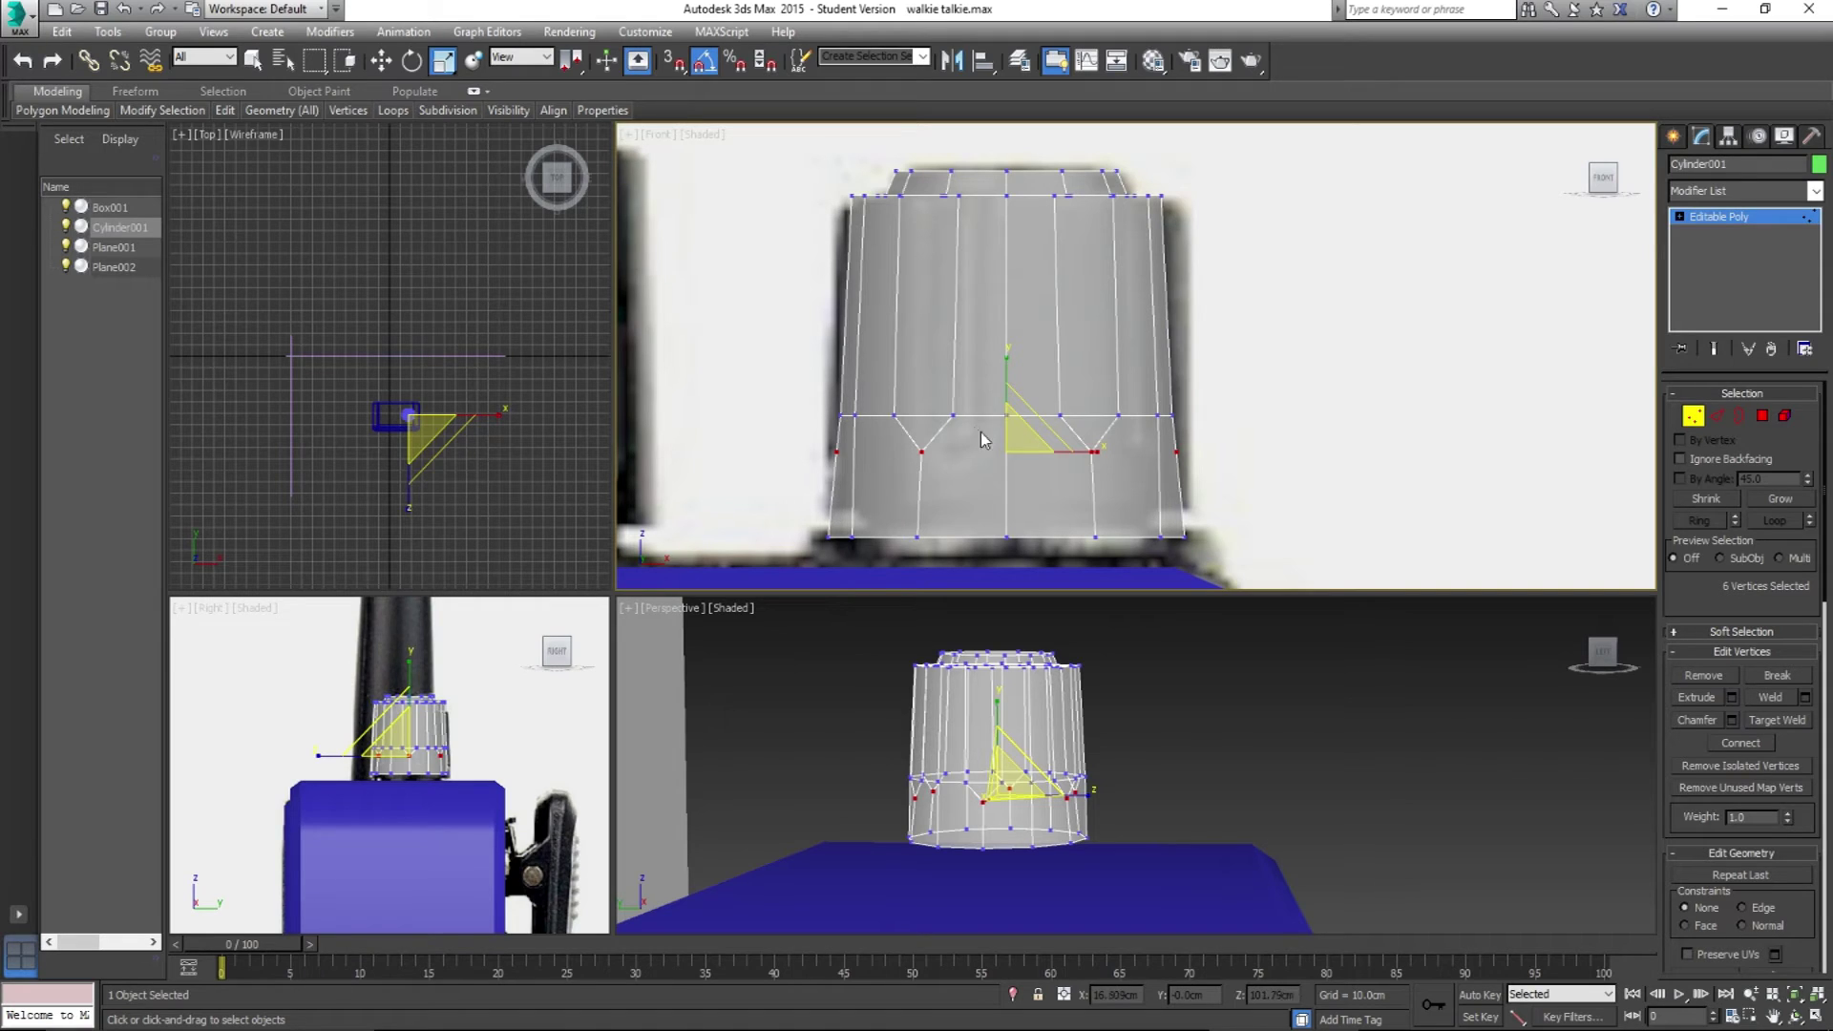
Step: Try scaling the 18 vertices of the horizontal loop to 101 percent, and undo it
left_click_drag(806, 372, 1260, 441)
left_click_drag(1018, 402, 1024, 406)
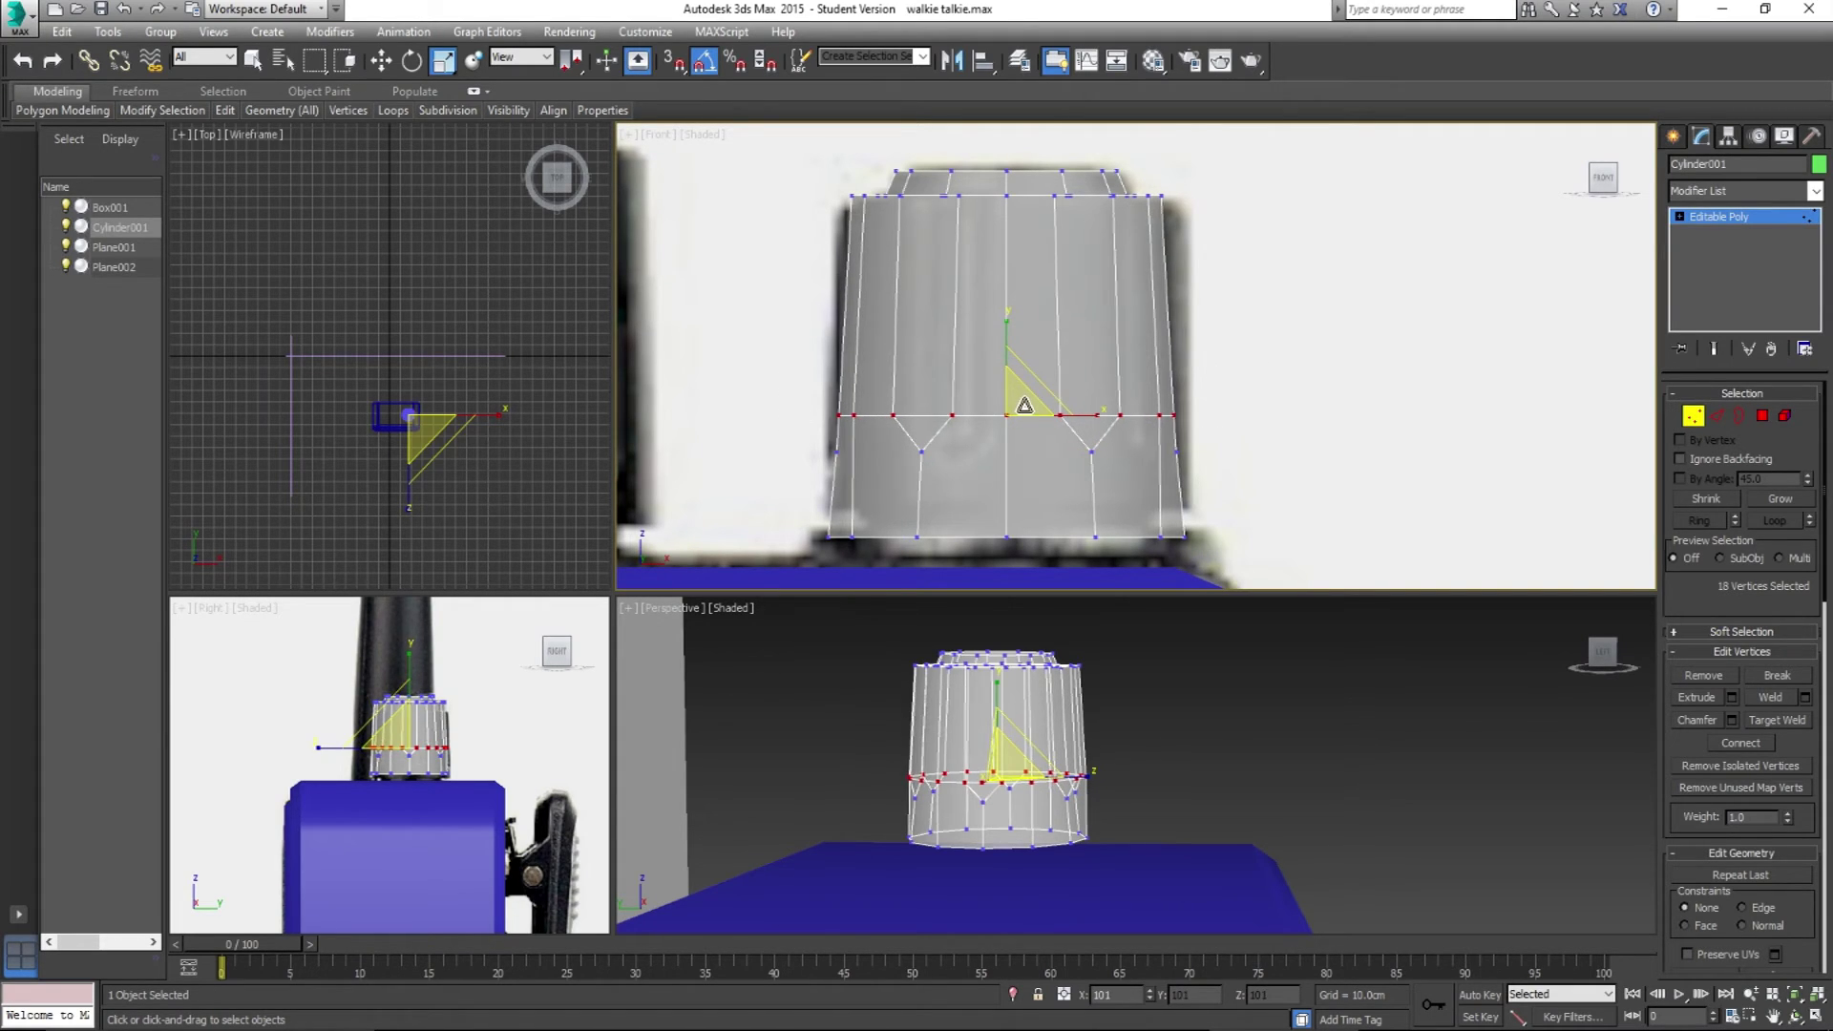
key("ctrl+z")
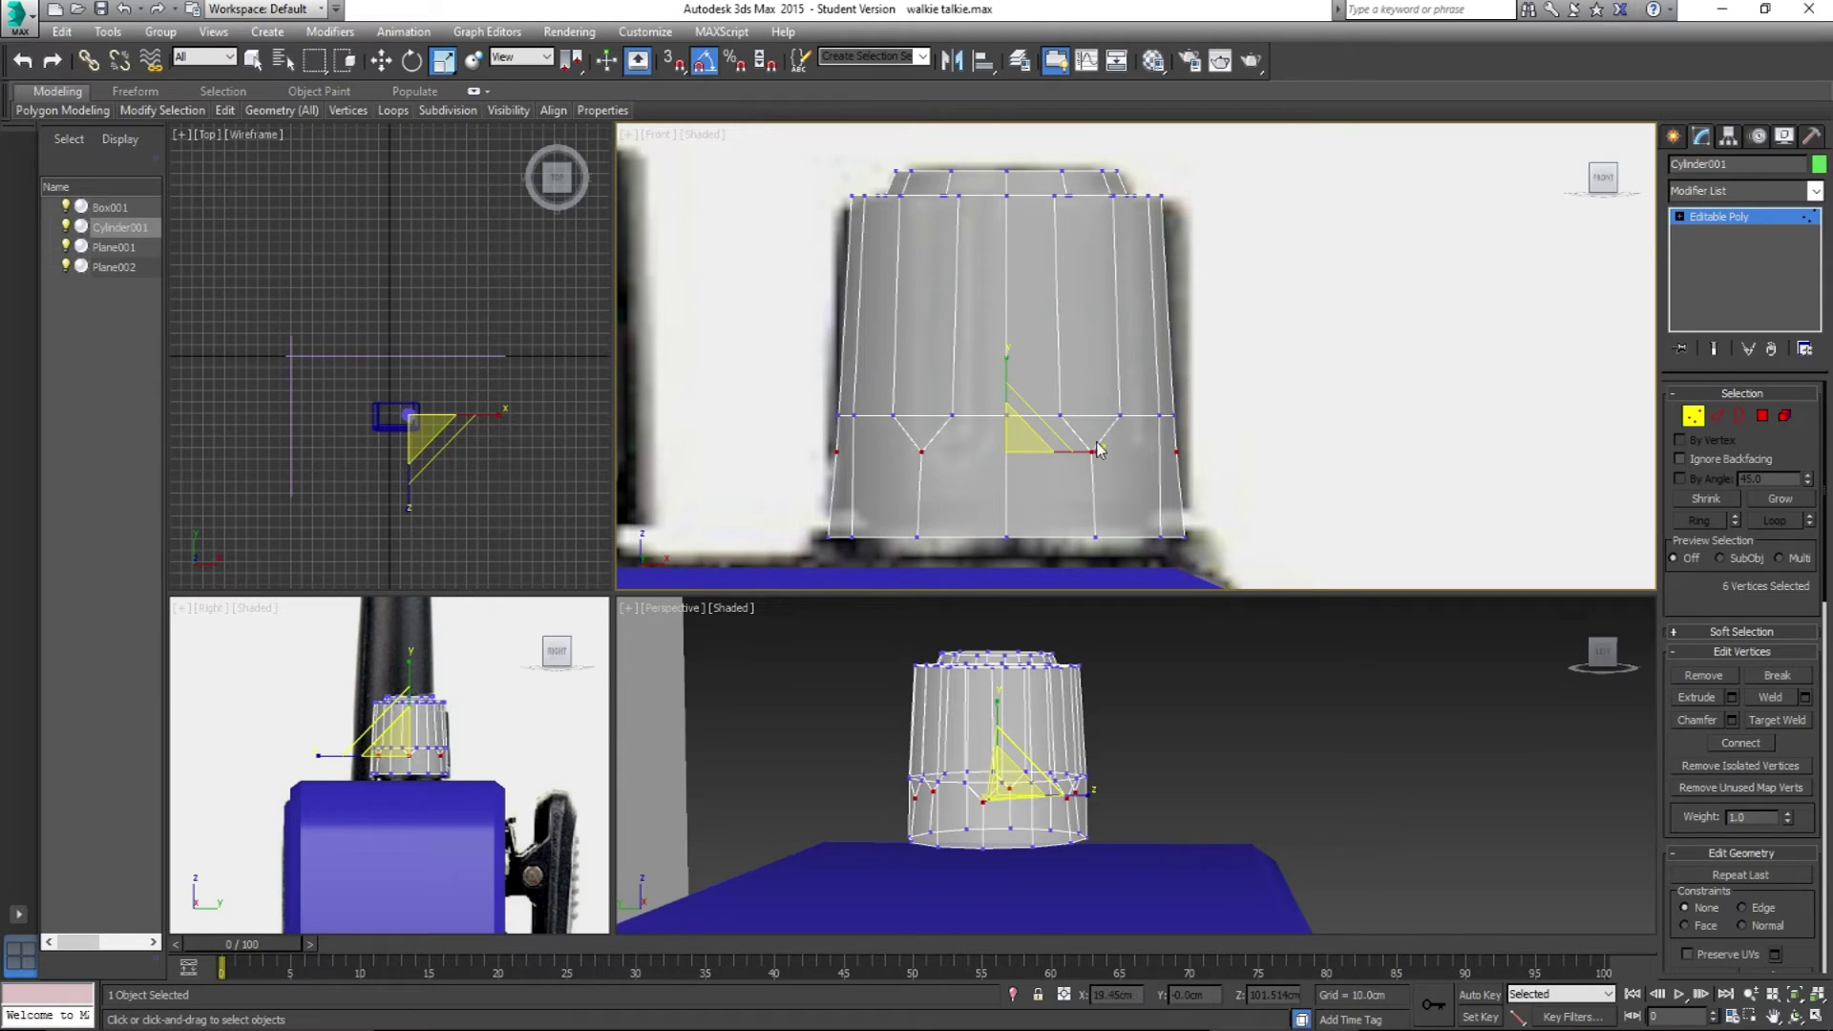
Step: Fine-tune the scale of the six V-tip vertices and clear the vertex selection
left_click_drag(1032, 440, 1034, 441)
left_click(1322, 493)
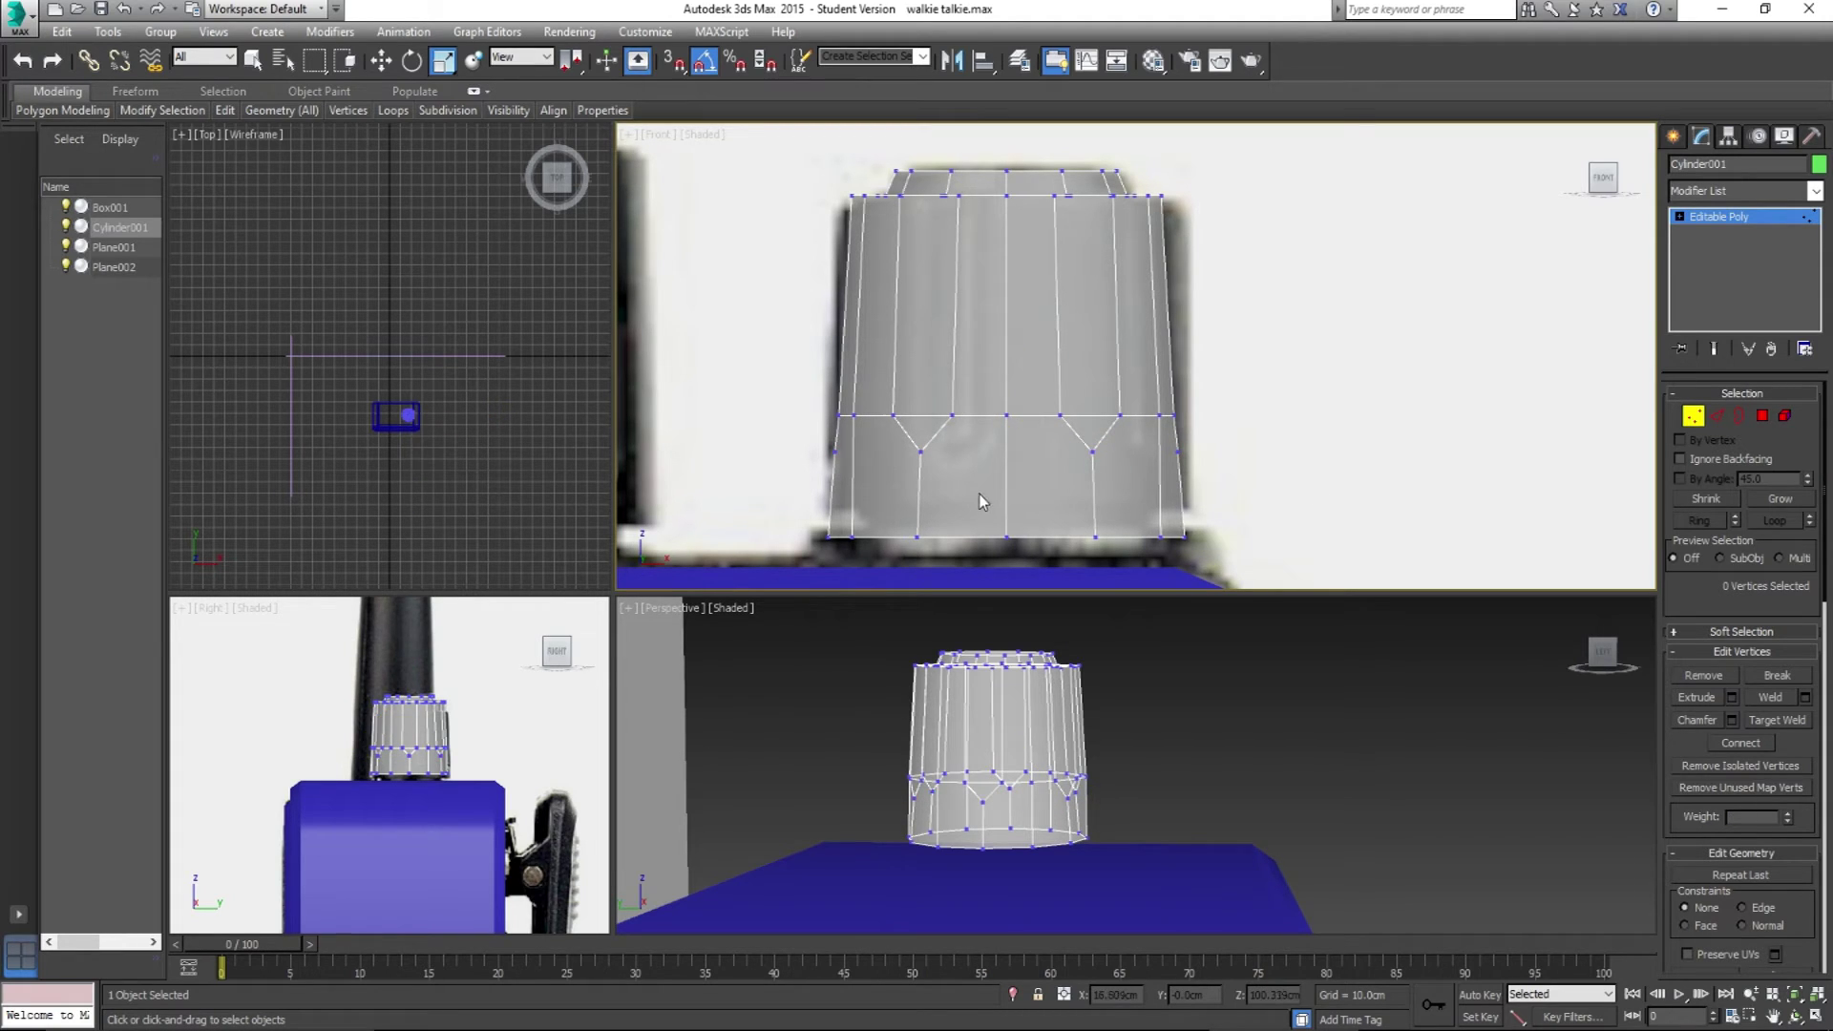
Step: Switch to editing the knob's polygons and display the knob solid
middle_click_drag(1092, 731, 1174, 725, "alt")
key("4")
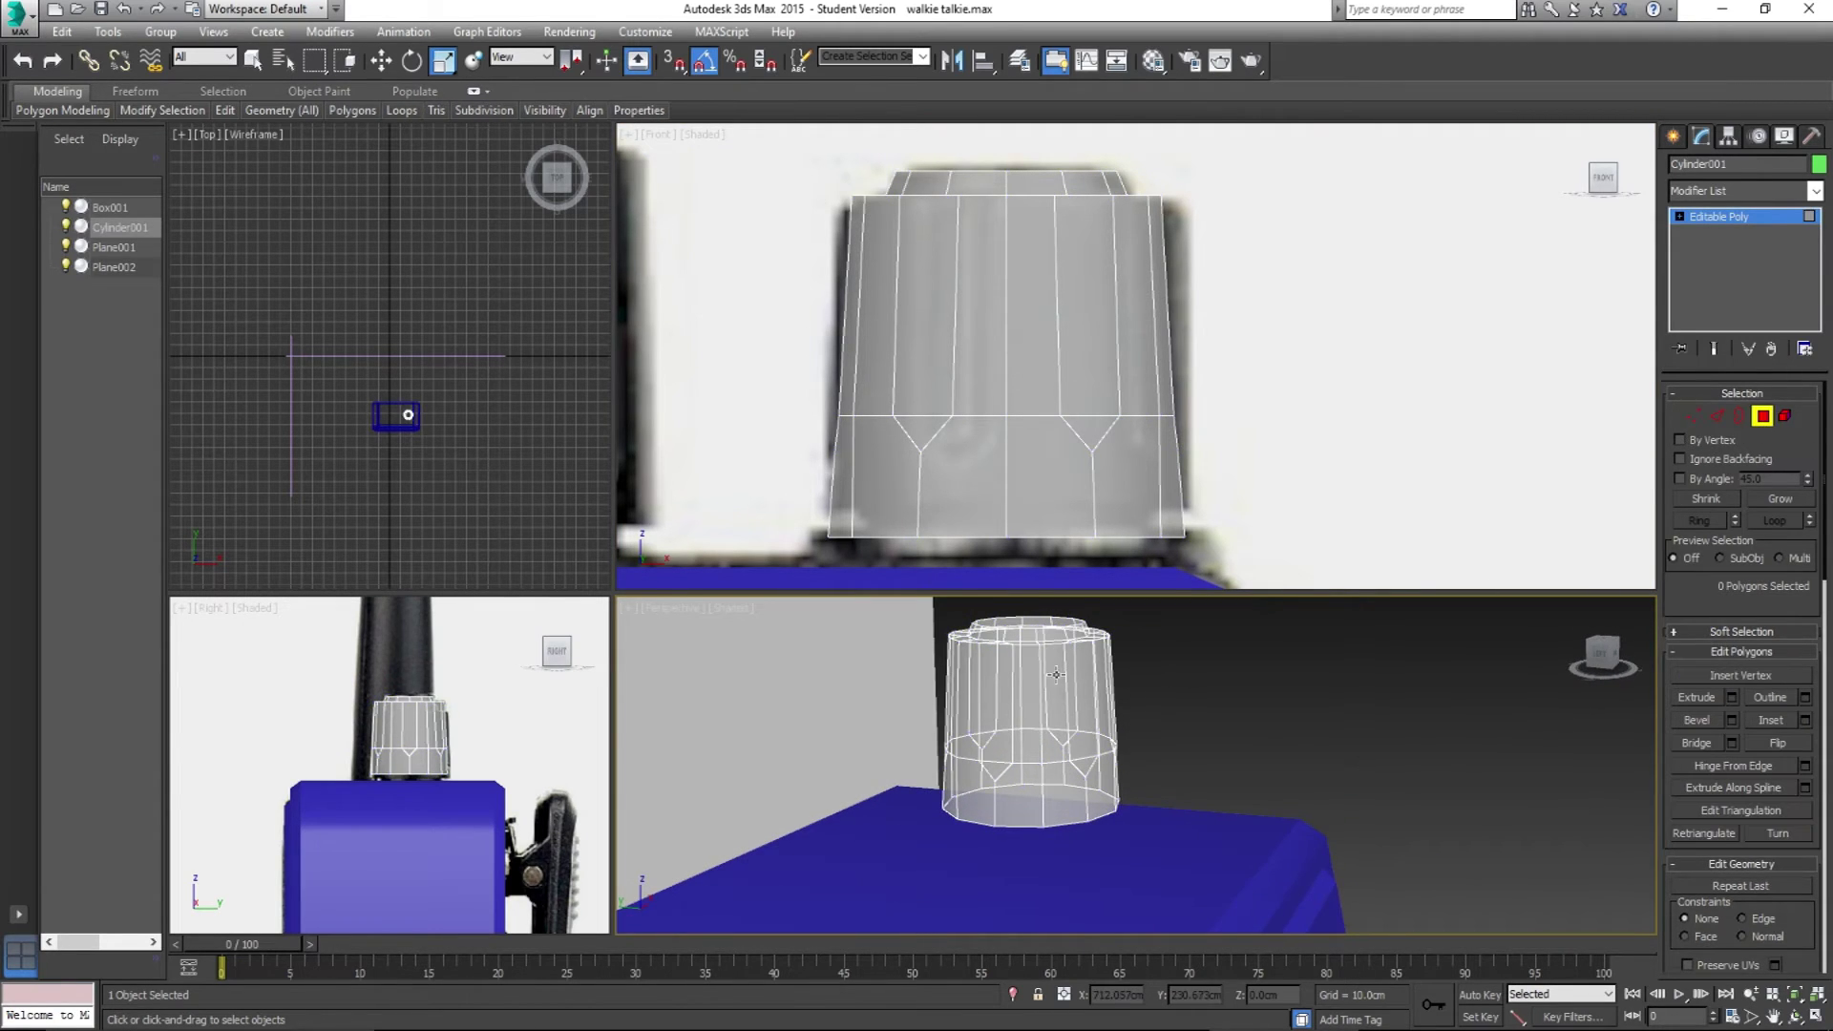
key("alt+x")
Step: Try selecting the narrow chamfered strips and their triangular tips around the knob
left_click(985, 716)
left_click(993, 764, "ctrl")
middle_click_drag(992, 764, 1110, 737, "alt")
key("w")
left_click(1085, 733, "ctrl")
left_click(1077, 777, "ctrl")
left_click(1133, 737, "ctrl")
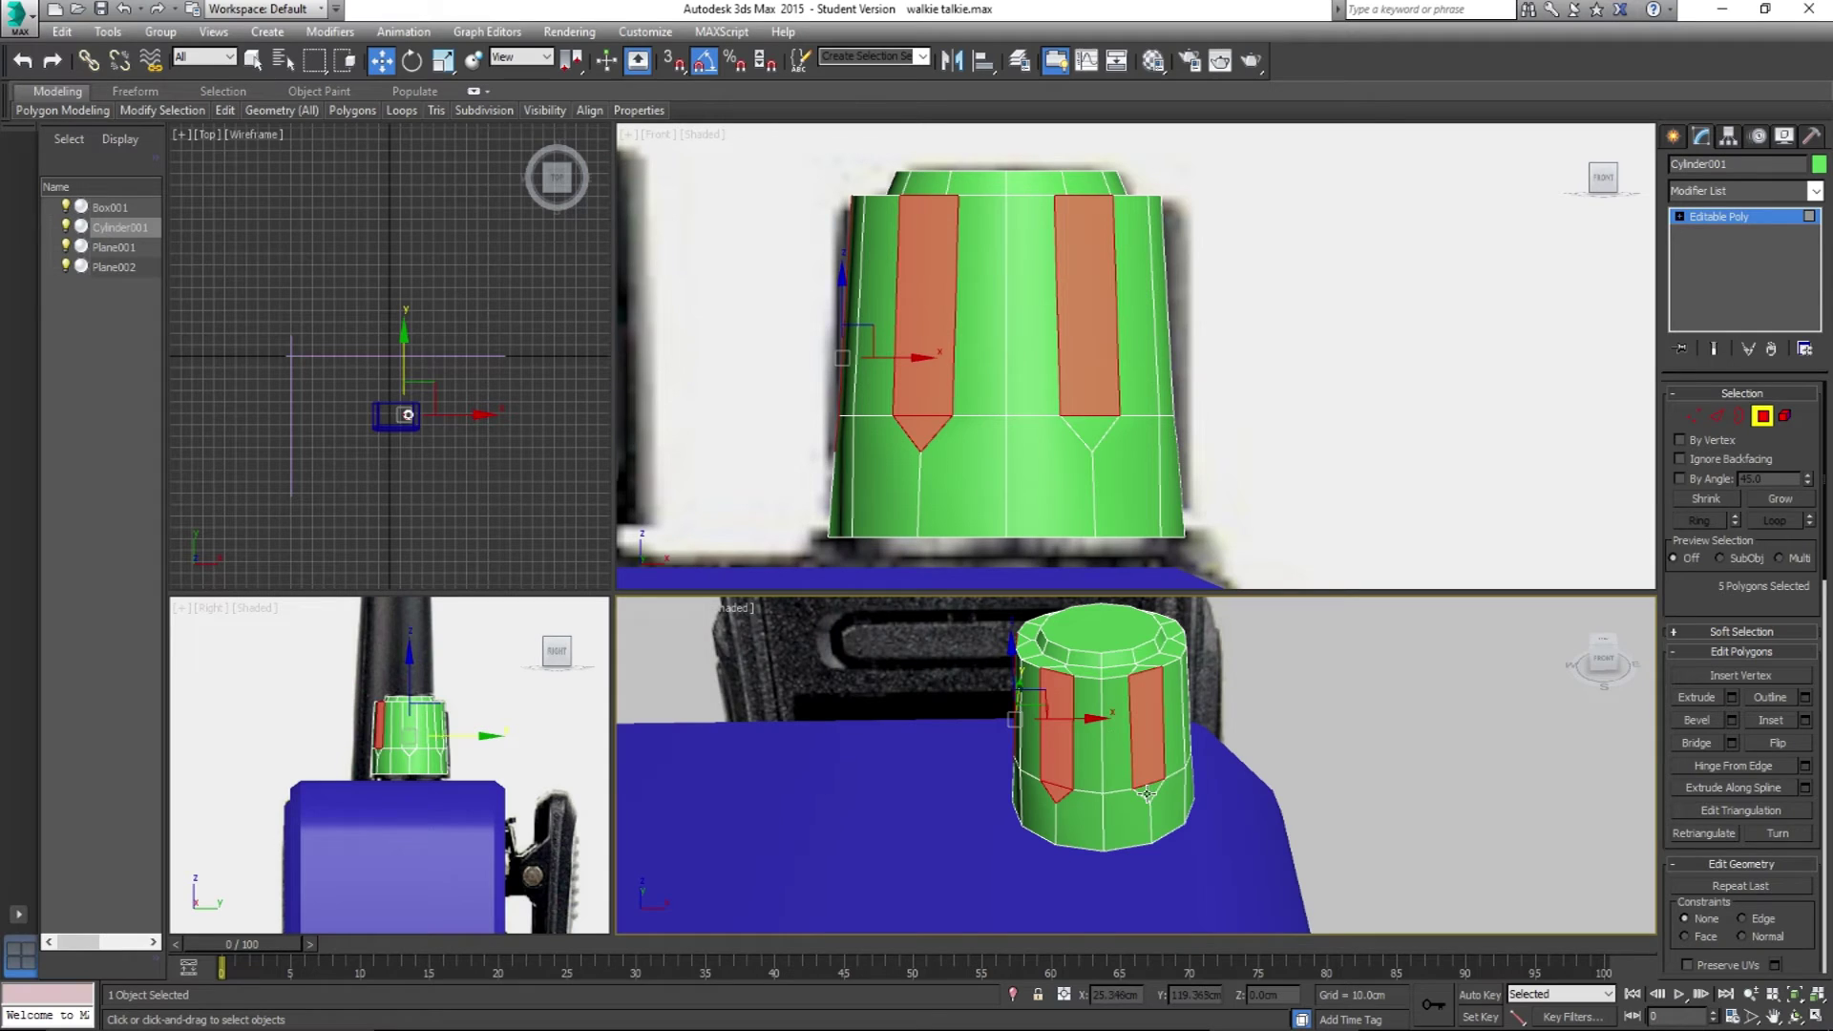
Step: Select the paired side faces and the lower band faces around the knob, 24 polygons in all, excluding the six pointed strips
left_click(1111, 771)
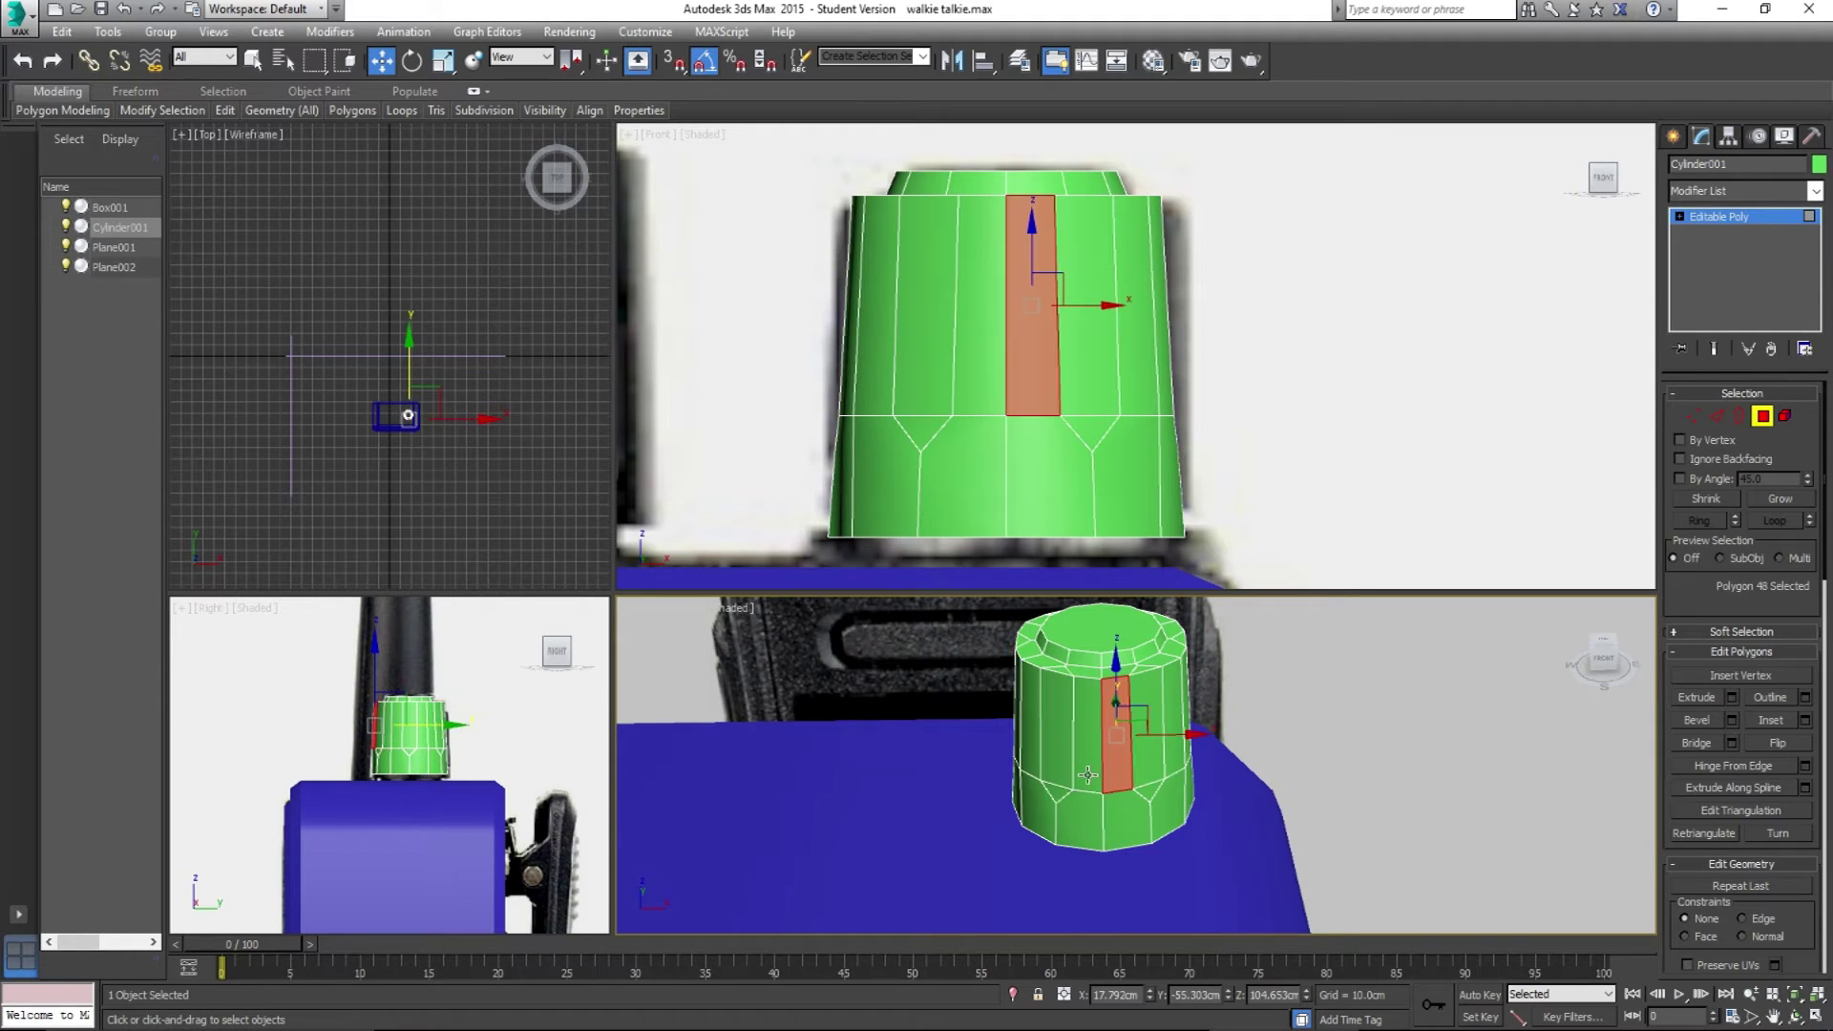
left_click(1088, 777, "ctrl")
left_click(1083, 824, "ctrl")
left_click(1116, 824, "ctrl")
middle_click_drag(1117, 824, 1115, 829, "alt")
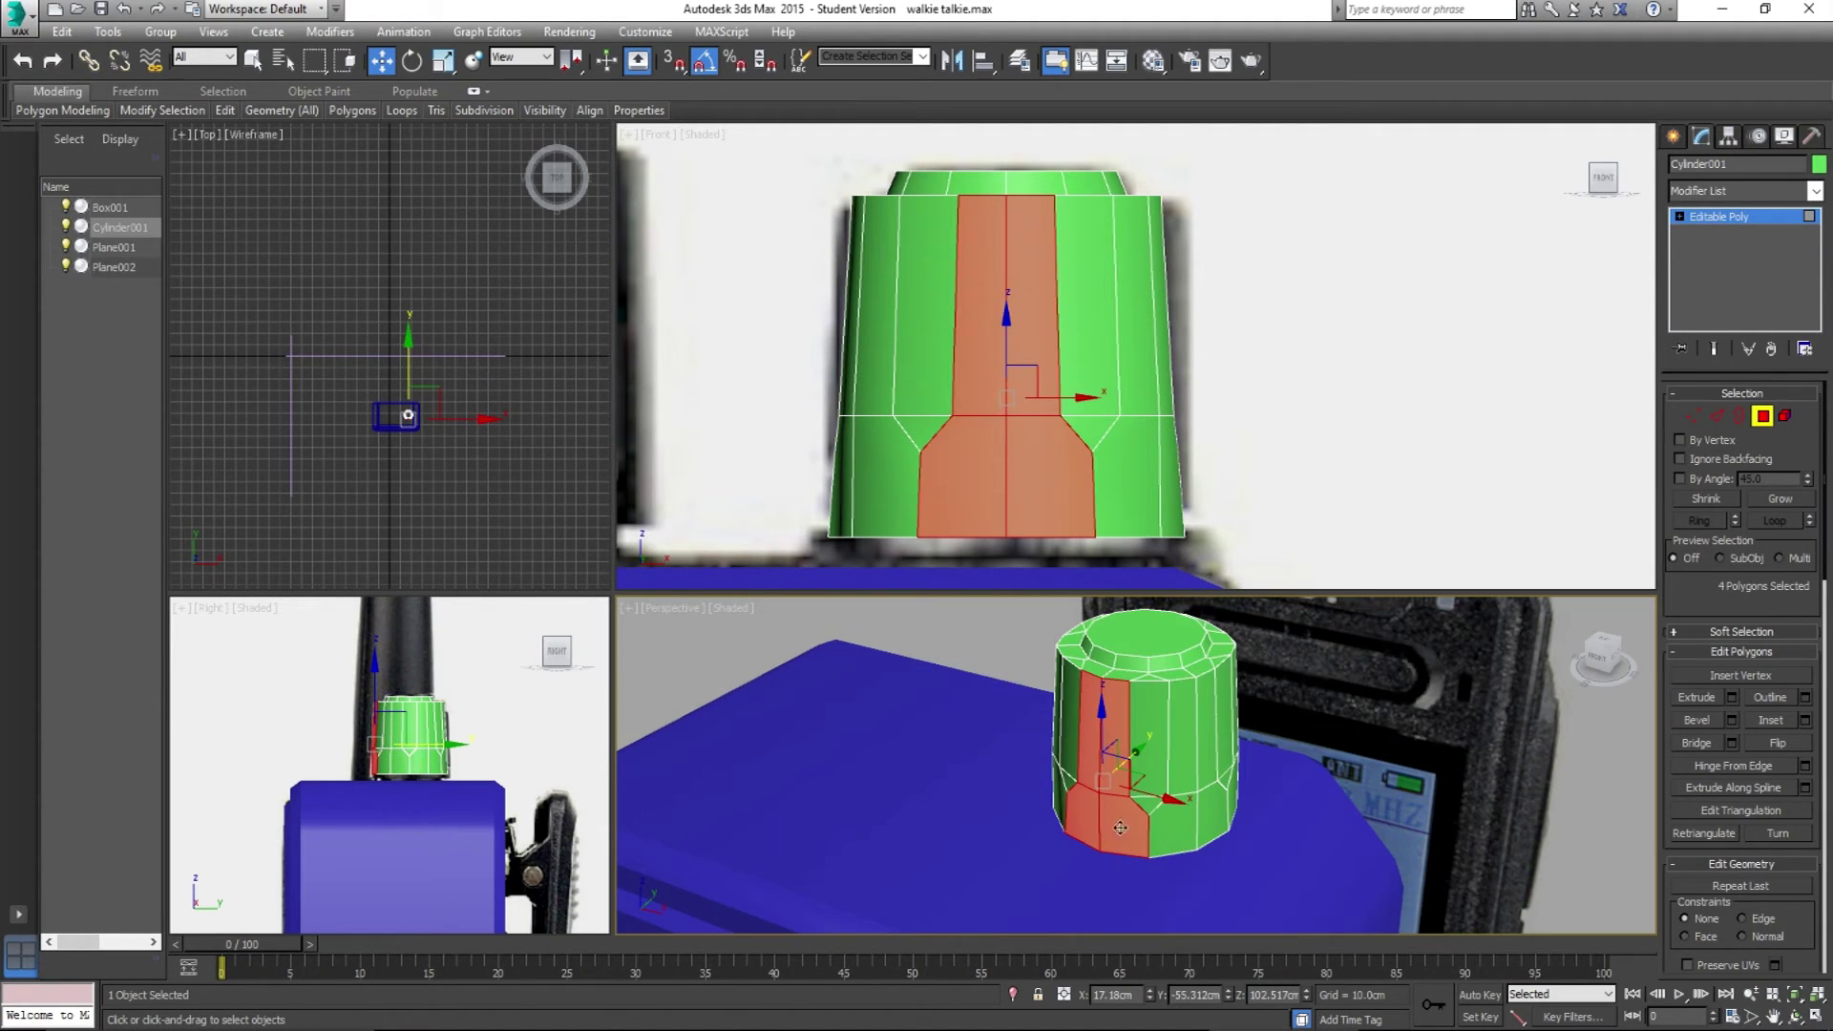
left_click(1163, 831, "ctrl")
left_click(1179, 760, "ctrl")
left_click(1205, 763, "ctrl")
left_click(1215, 812, "ctrl")
middle_click_drag(1214, 812, 1365, 784, "alt")
left_click(1236, 847, "ctrl")
left_click(1249, 809, "ctrl")
left_click(1250, 847, "ctrl")
left_click(1264, 781, "ctrl")
left_click(1274, 864, "ctrl")
left_click(1285, 821, "ctrl")
left_click(1313, 843, "ctrl")
left_click(1274, 827, "ctrl")
left_click(1280, 897, "ctrl")
left_click(1277, 840, "ctrl")
left_click(1271, 816, "ctrl")
left_click(1245, 822, "ctrl")
left_click(1145, 840, "ctrl")
left_click(1146, 764, "ctrl")
left_click(1231, 874, "ctrl")
left_click(1224, 811, "ctrl")
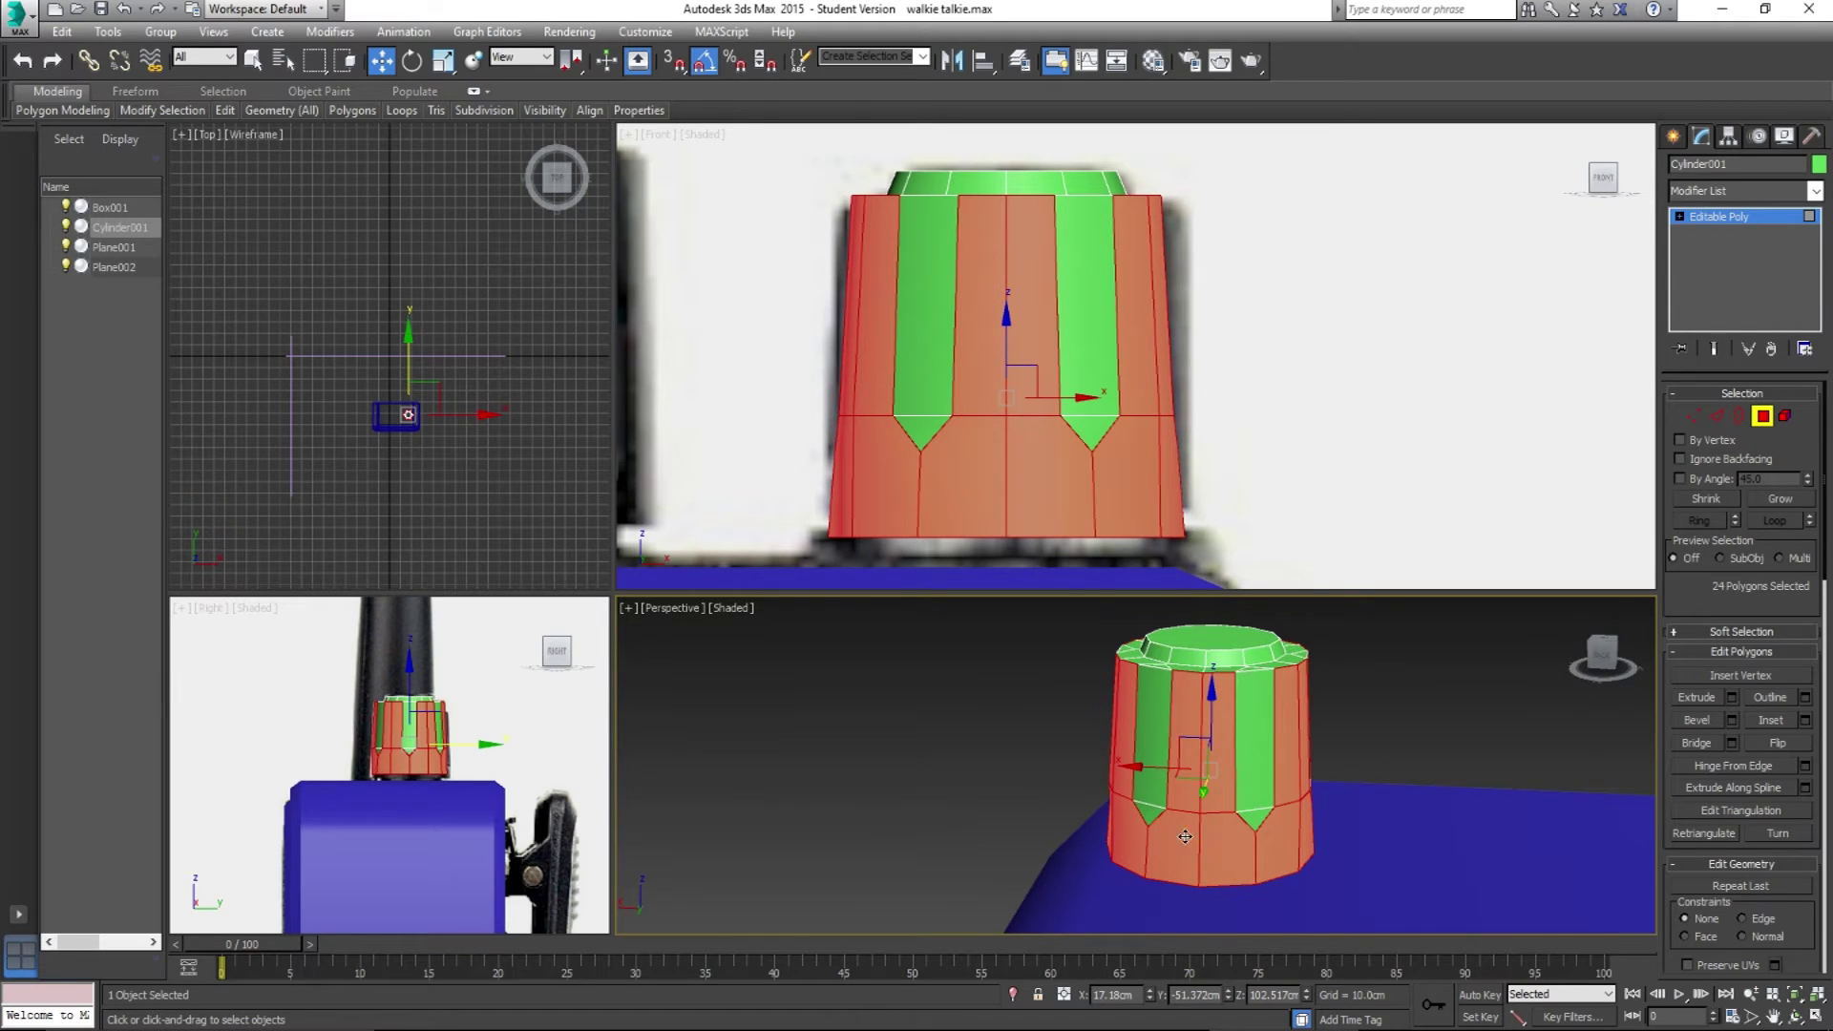
middle_click_drag(1161, 837, 1362, 817, "alt")
middle_click_drag(1305, 818, 1305, 823, "alt")
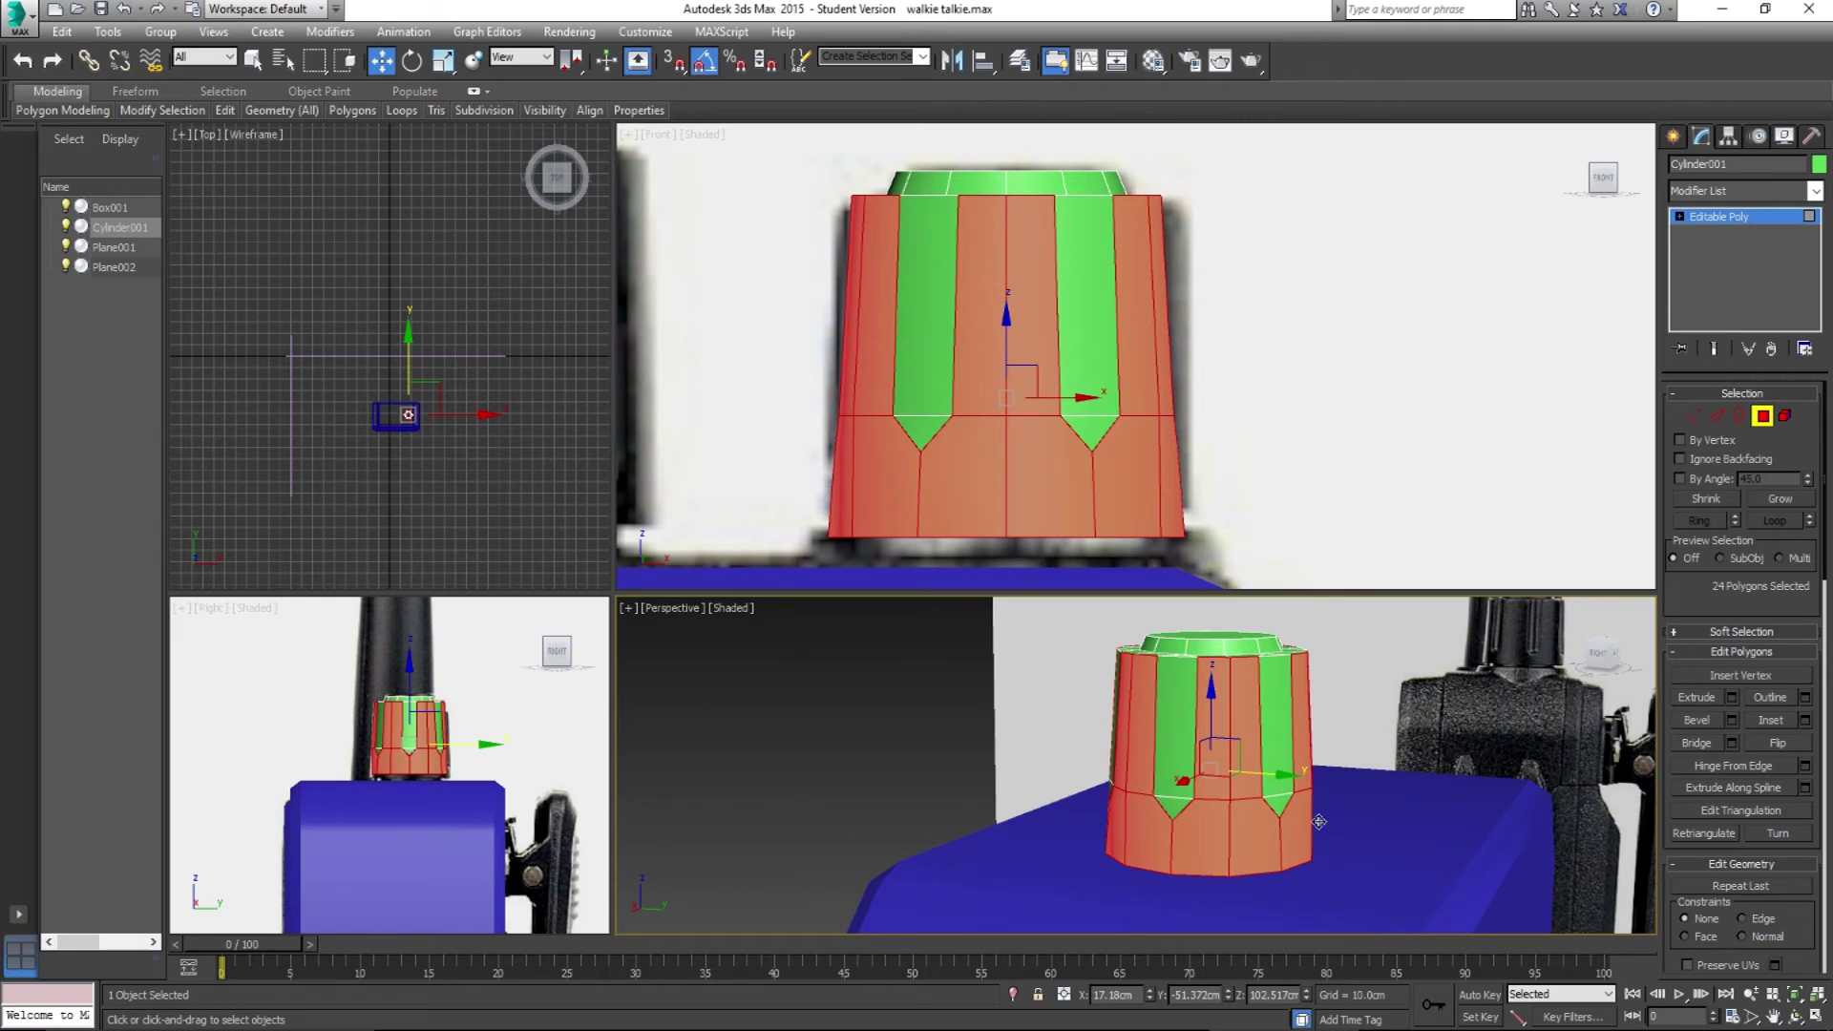
Step: Extrude the selected side faces 0.254 cm along Local Normal and clear the selection
left_click(1731, 697)
left_click_drag(1164, 755, 1208, 808)
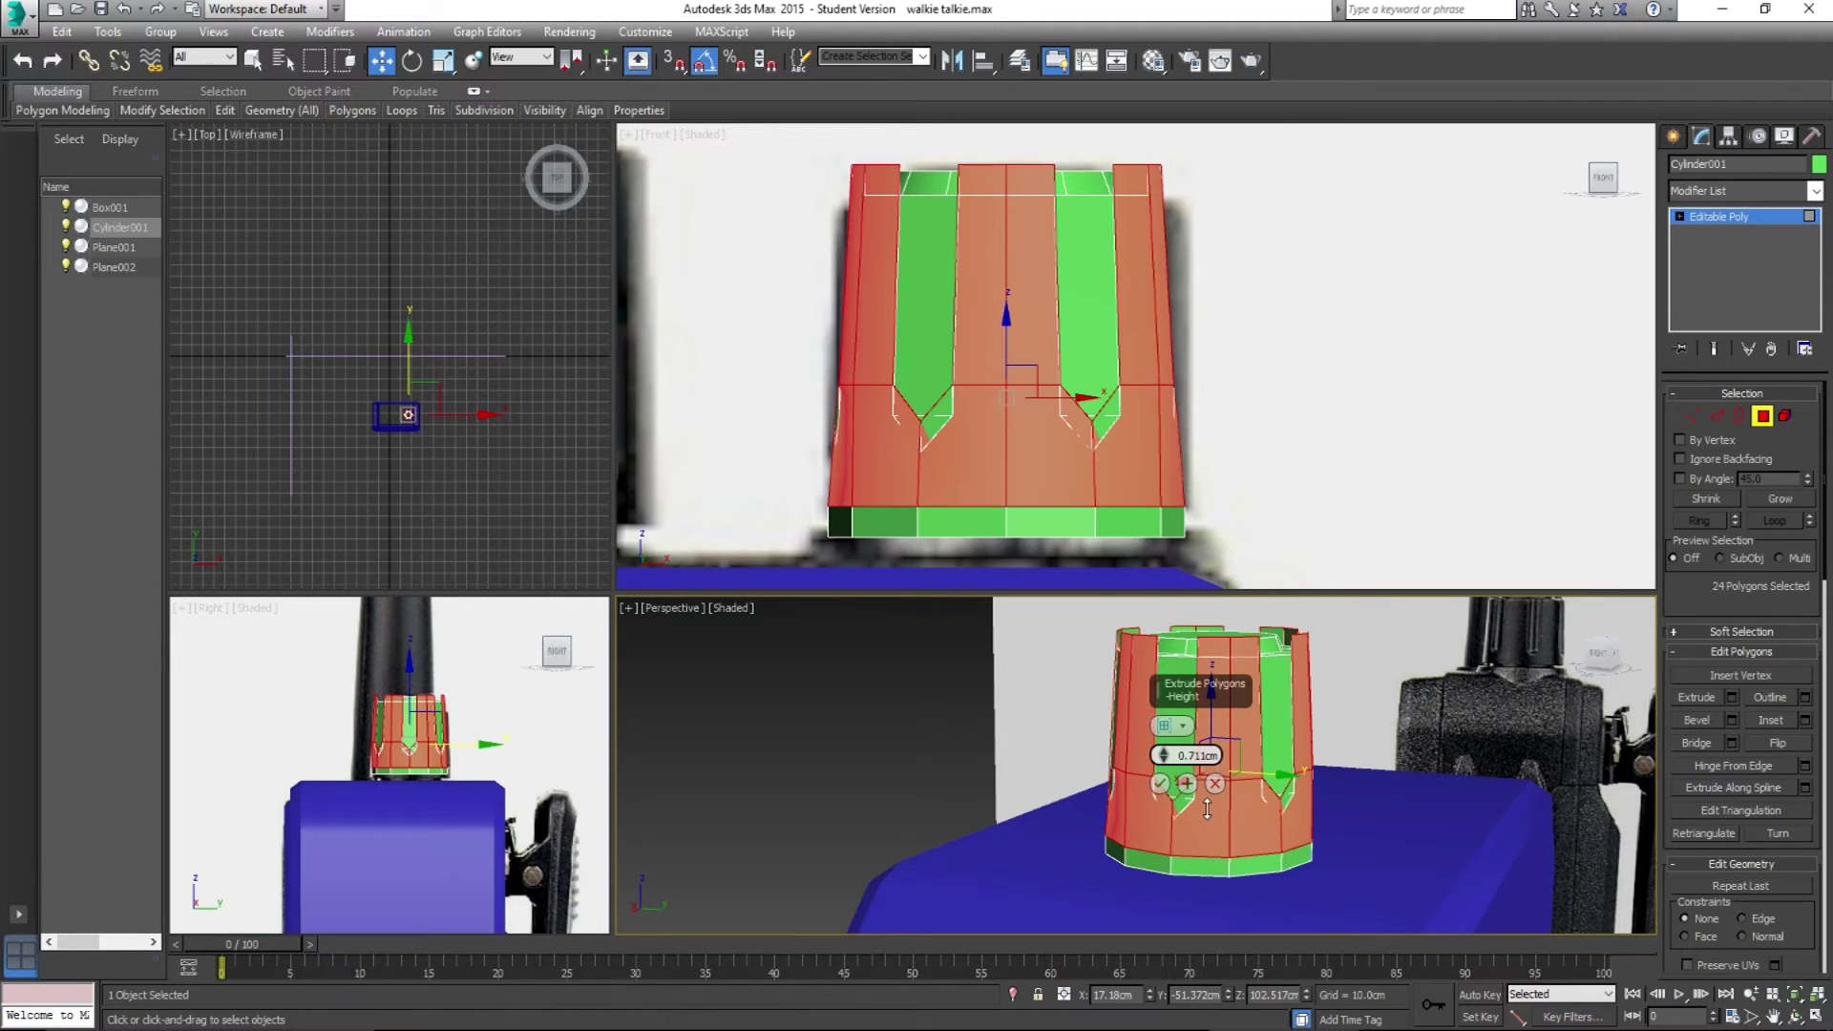
left_click(1185, 728)
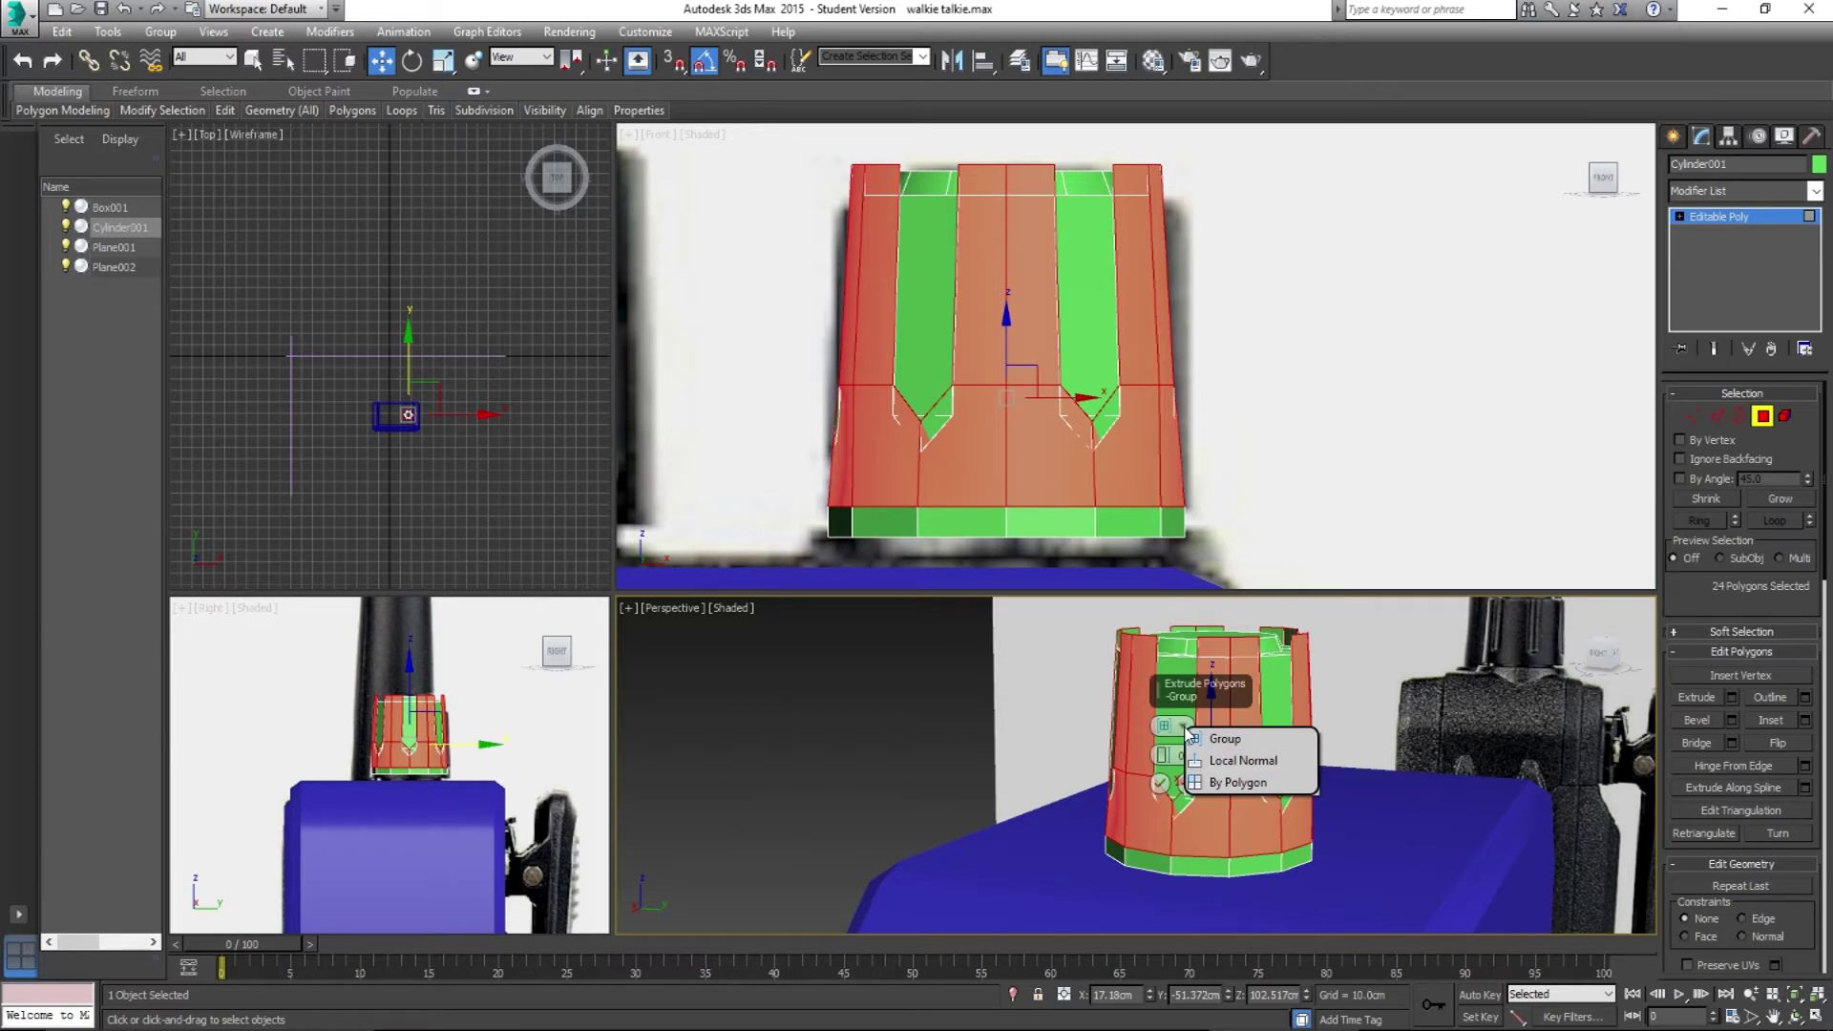
left_click(1257, 764)
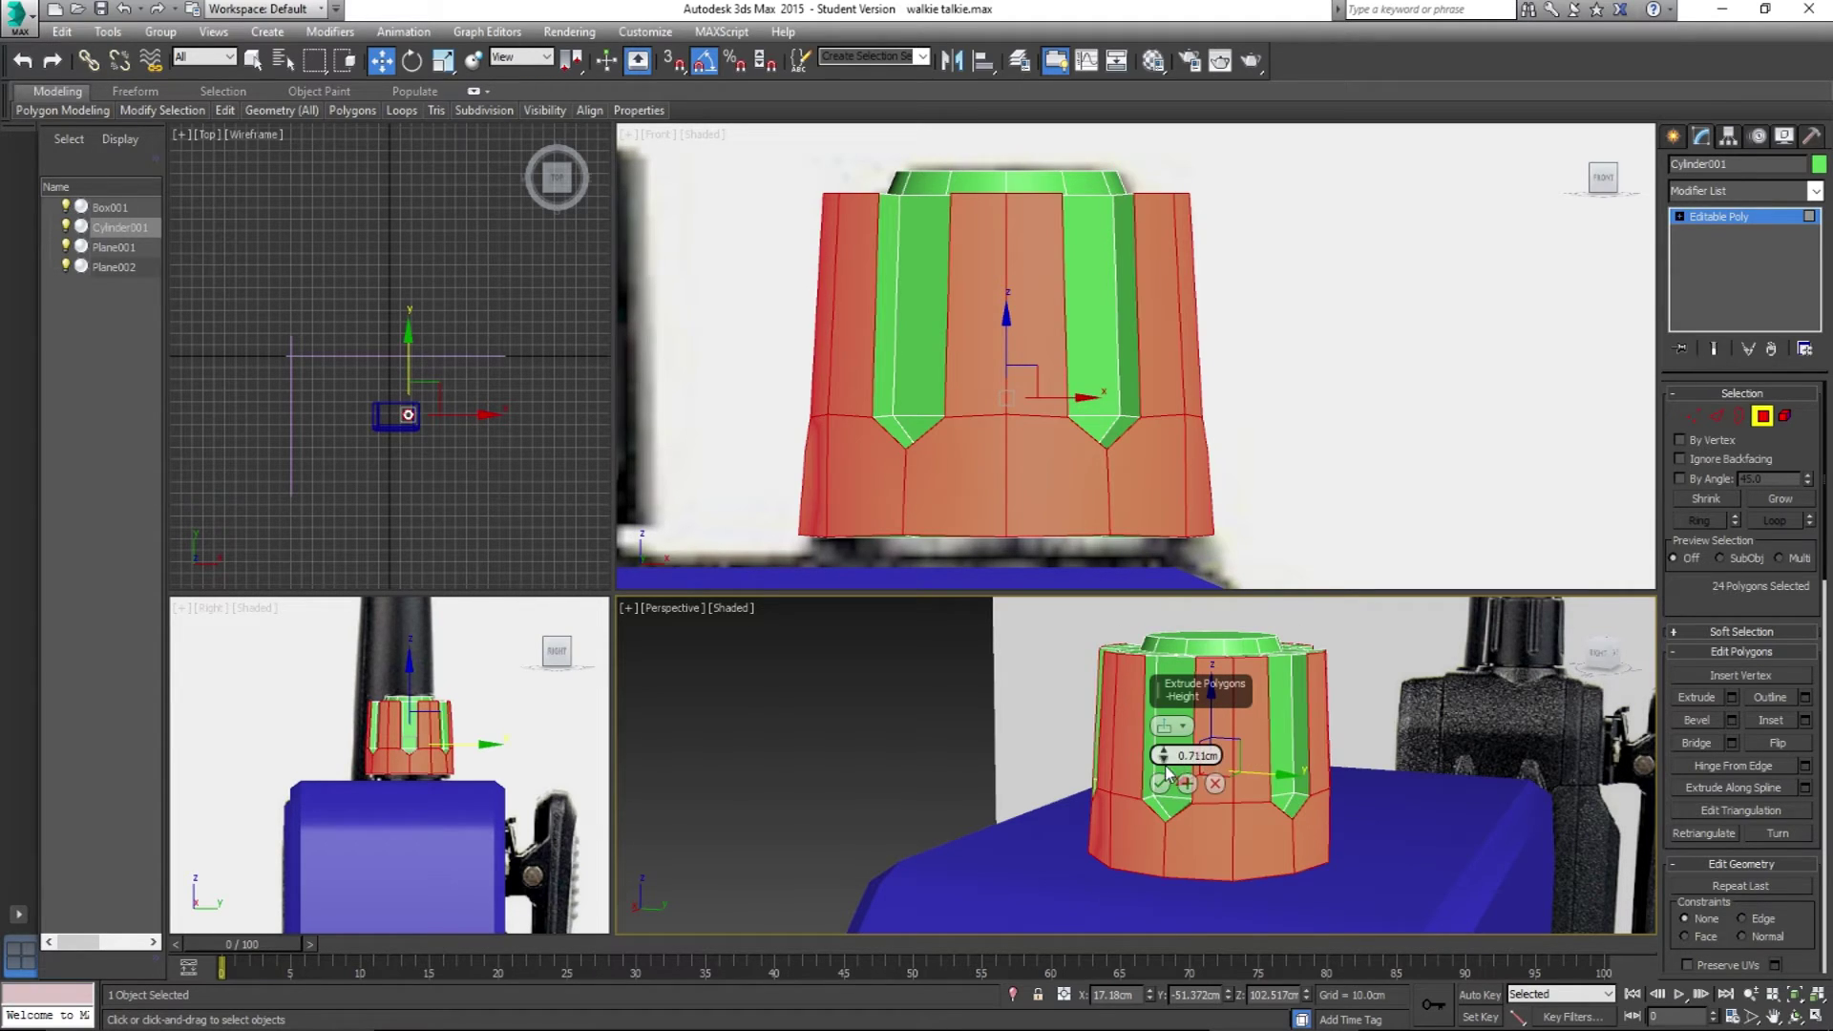
left_click_drag(1165, 767, 1158, 762)
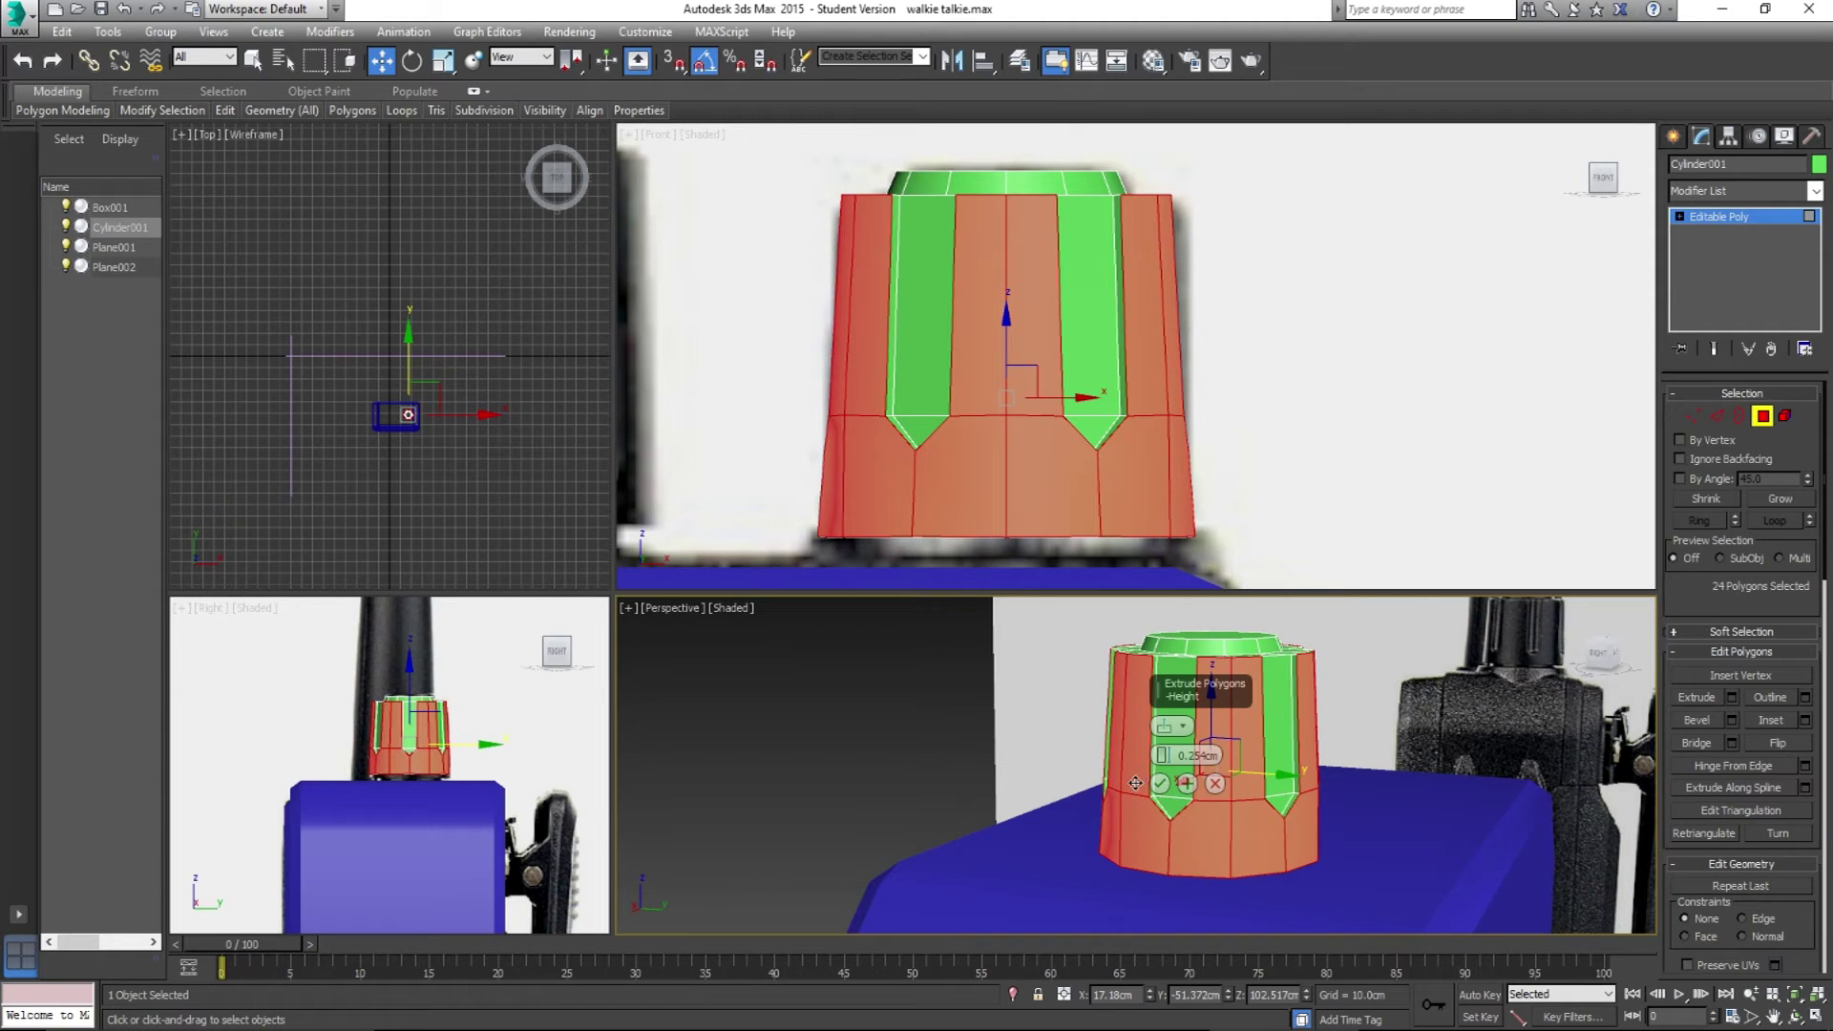
middle_click_drag(1163, 795, 1093, 862, "alt")
left_click(1160, 783)
left_click(1352, 766)
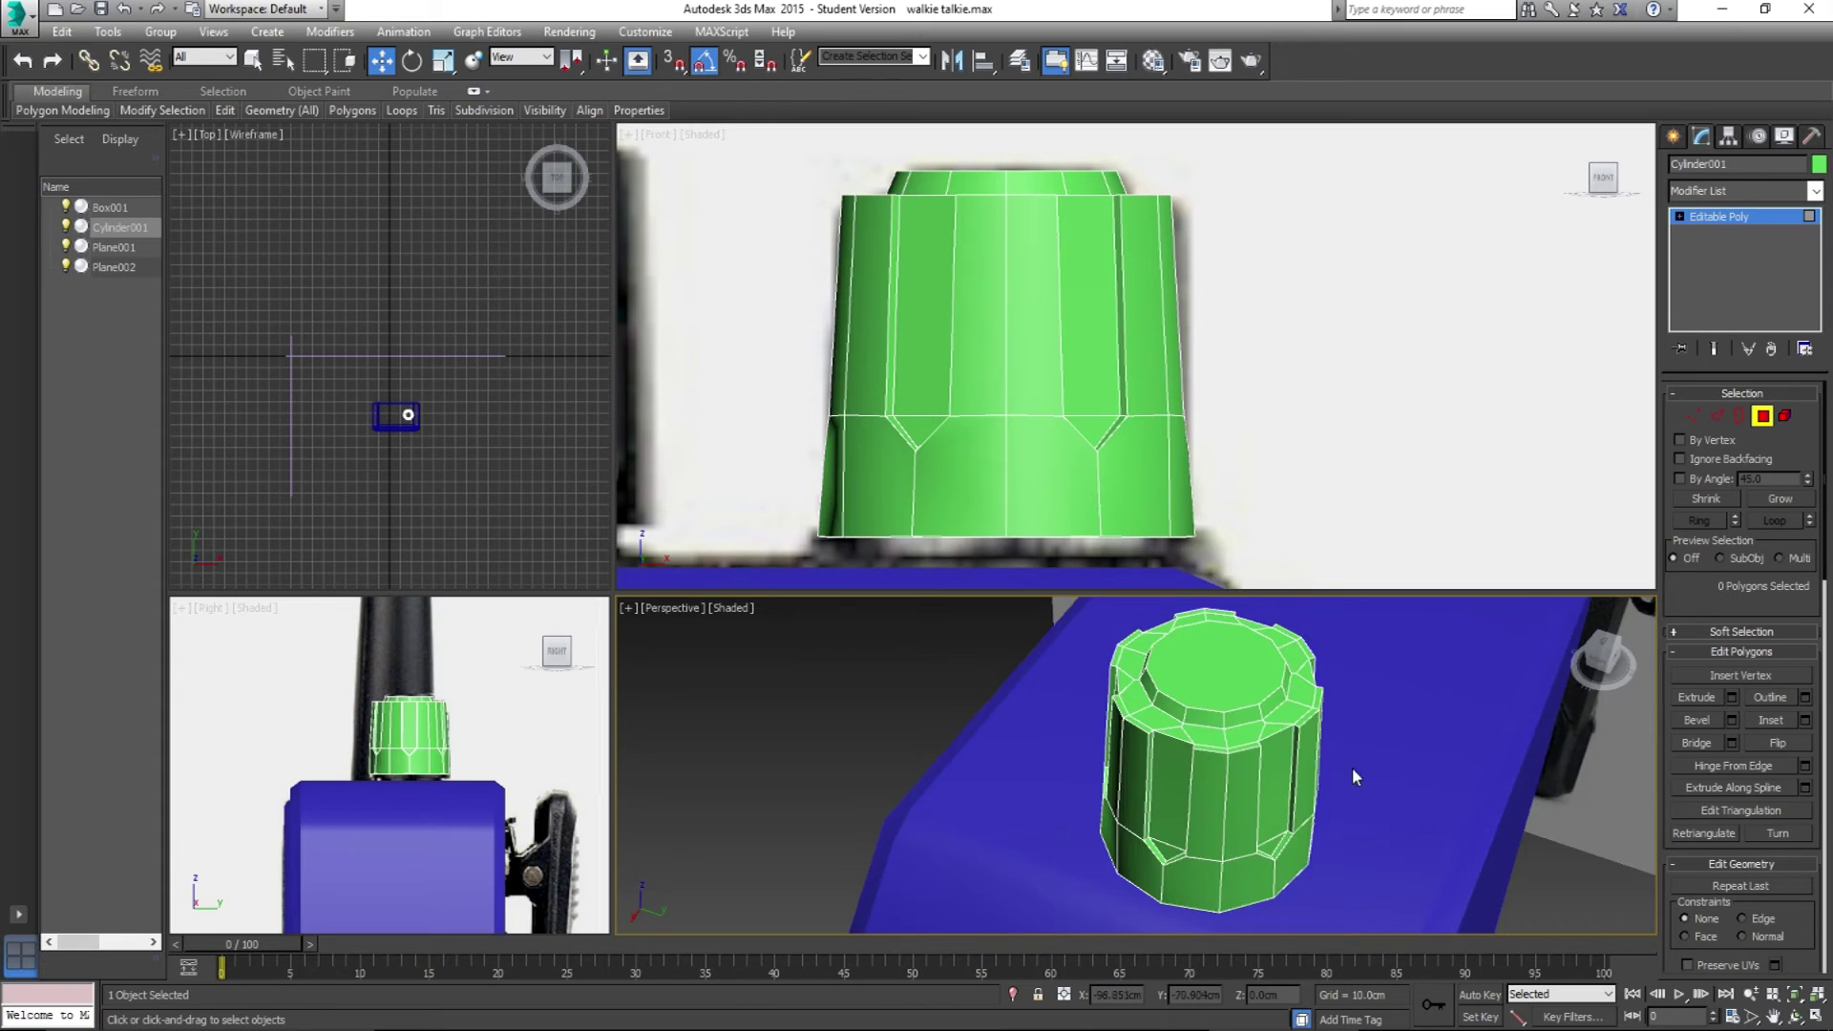
Step: Leave polygon editing and move the whole knob up to about Z 103.69 cm, clear of the blue body
middle_click_drag(1352, 766, 1543, 615, "alt")
scroll(1309, 812, "up", 3)
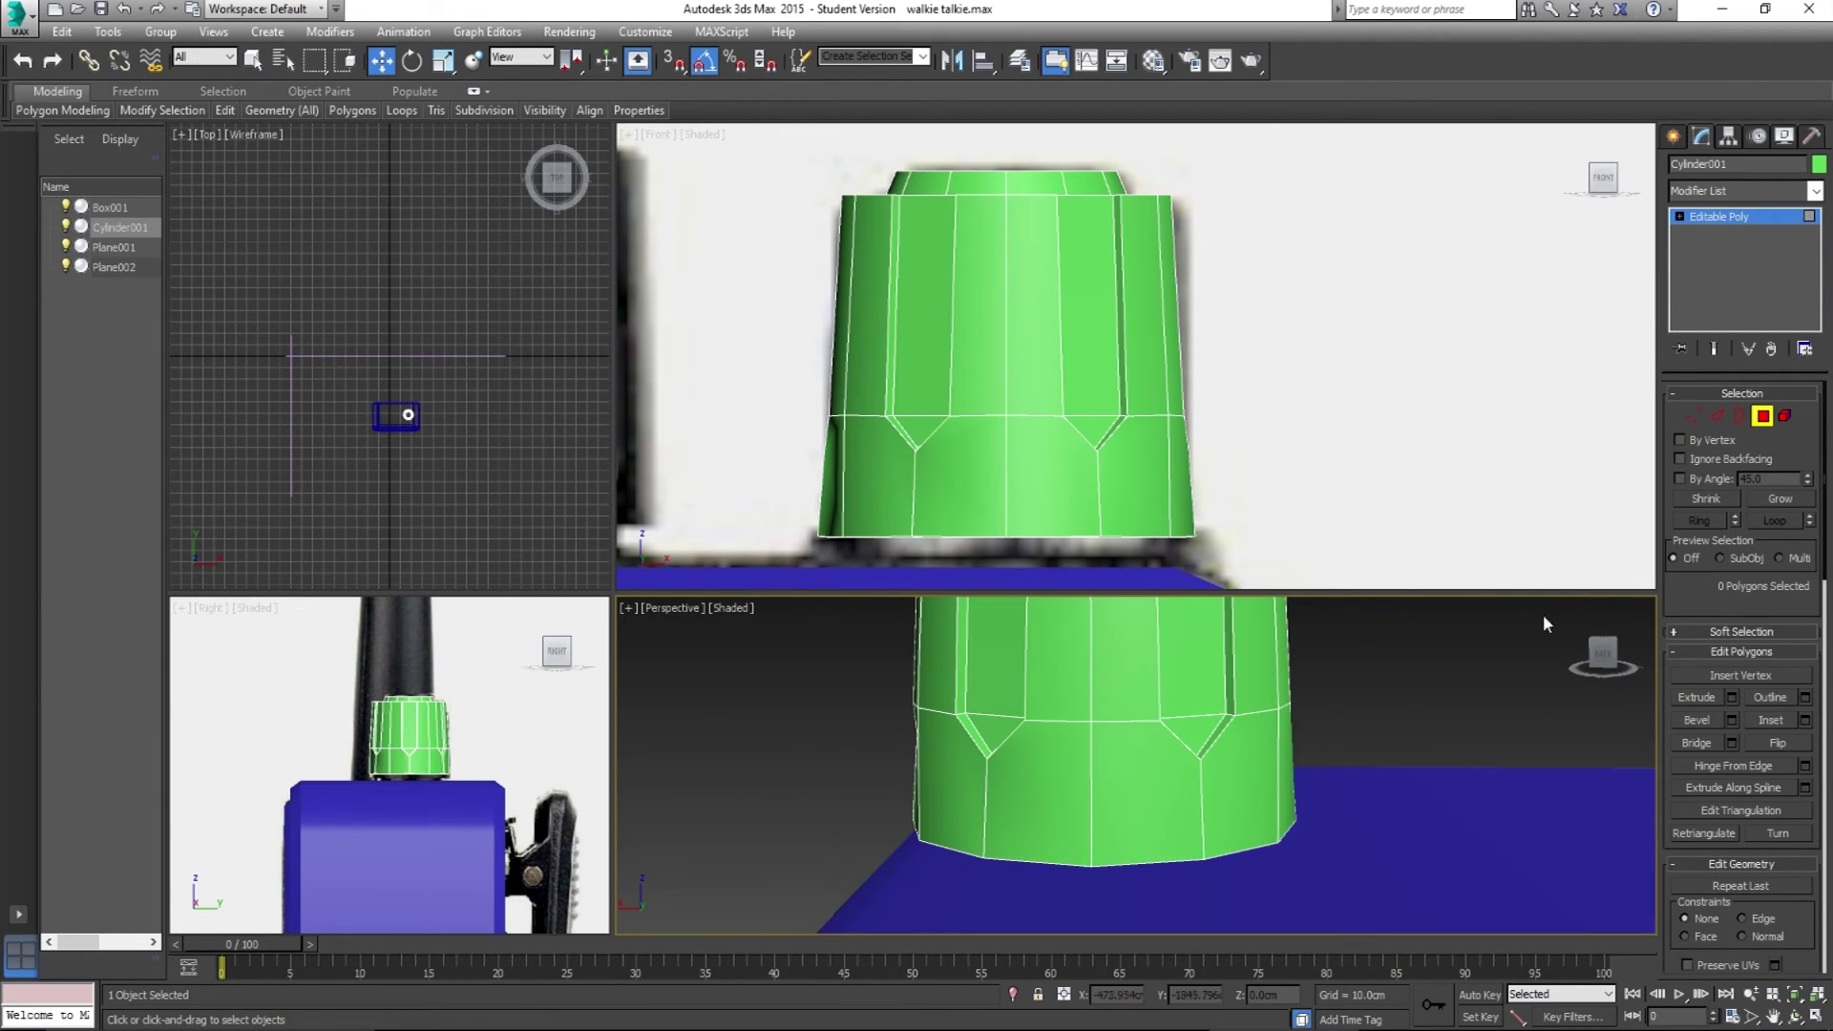
left_click(1762, 427)
middle_click_drag(1298, 754, 1110, 714, "alt")
scroll(1034, 487, "down", 2)
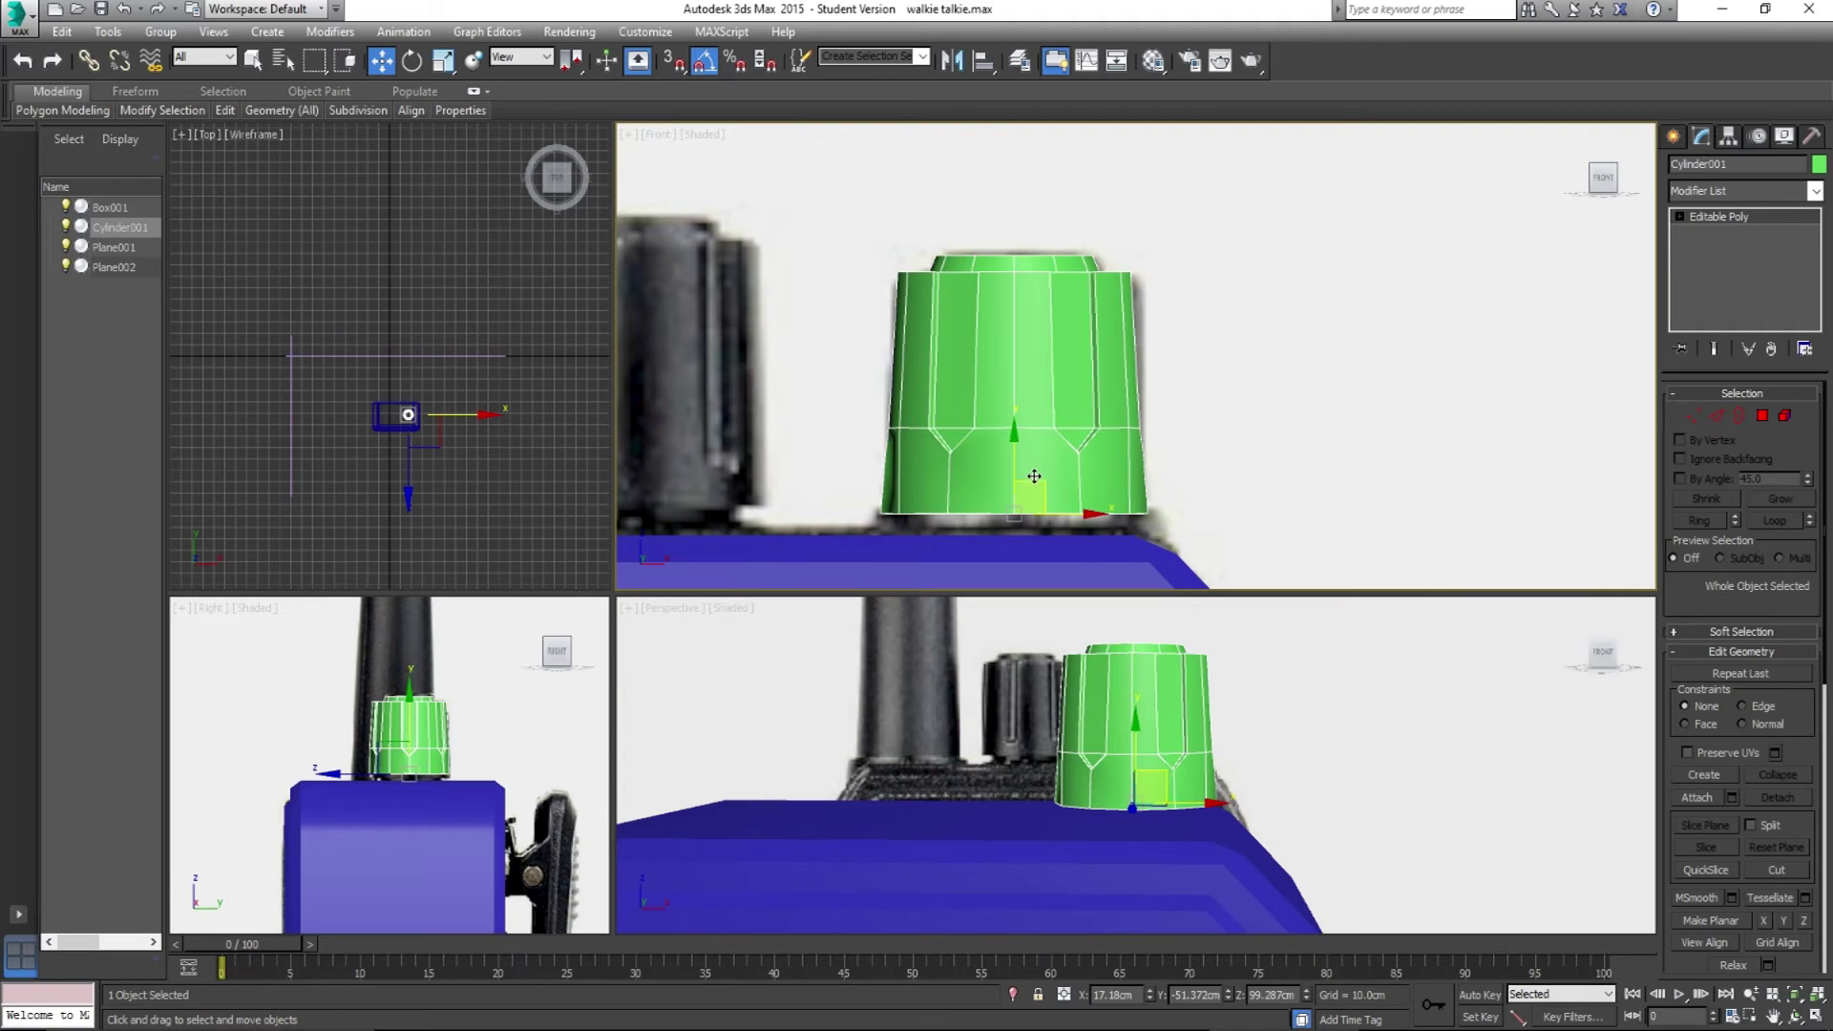
left_click_drag(1033, 488, 1037, 336)
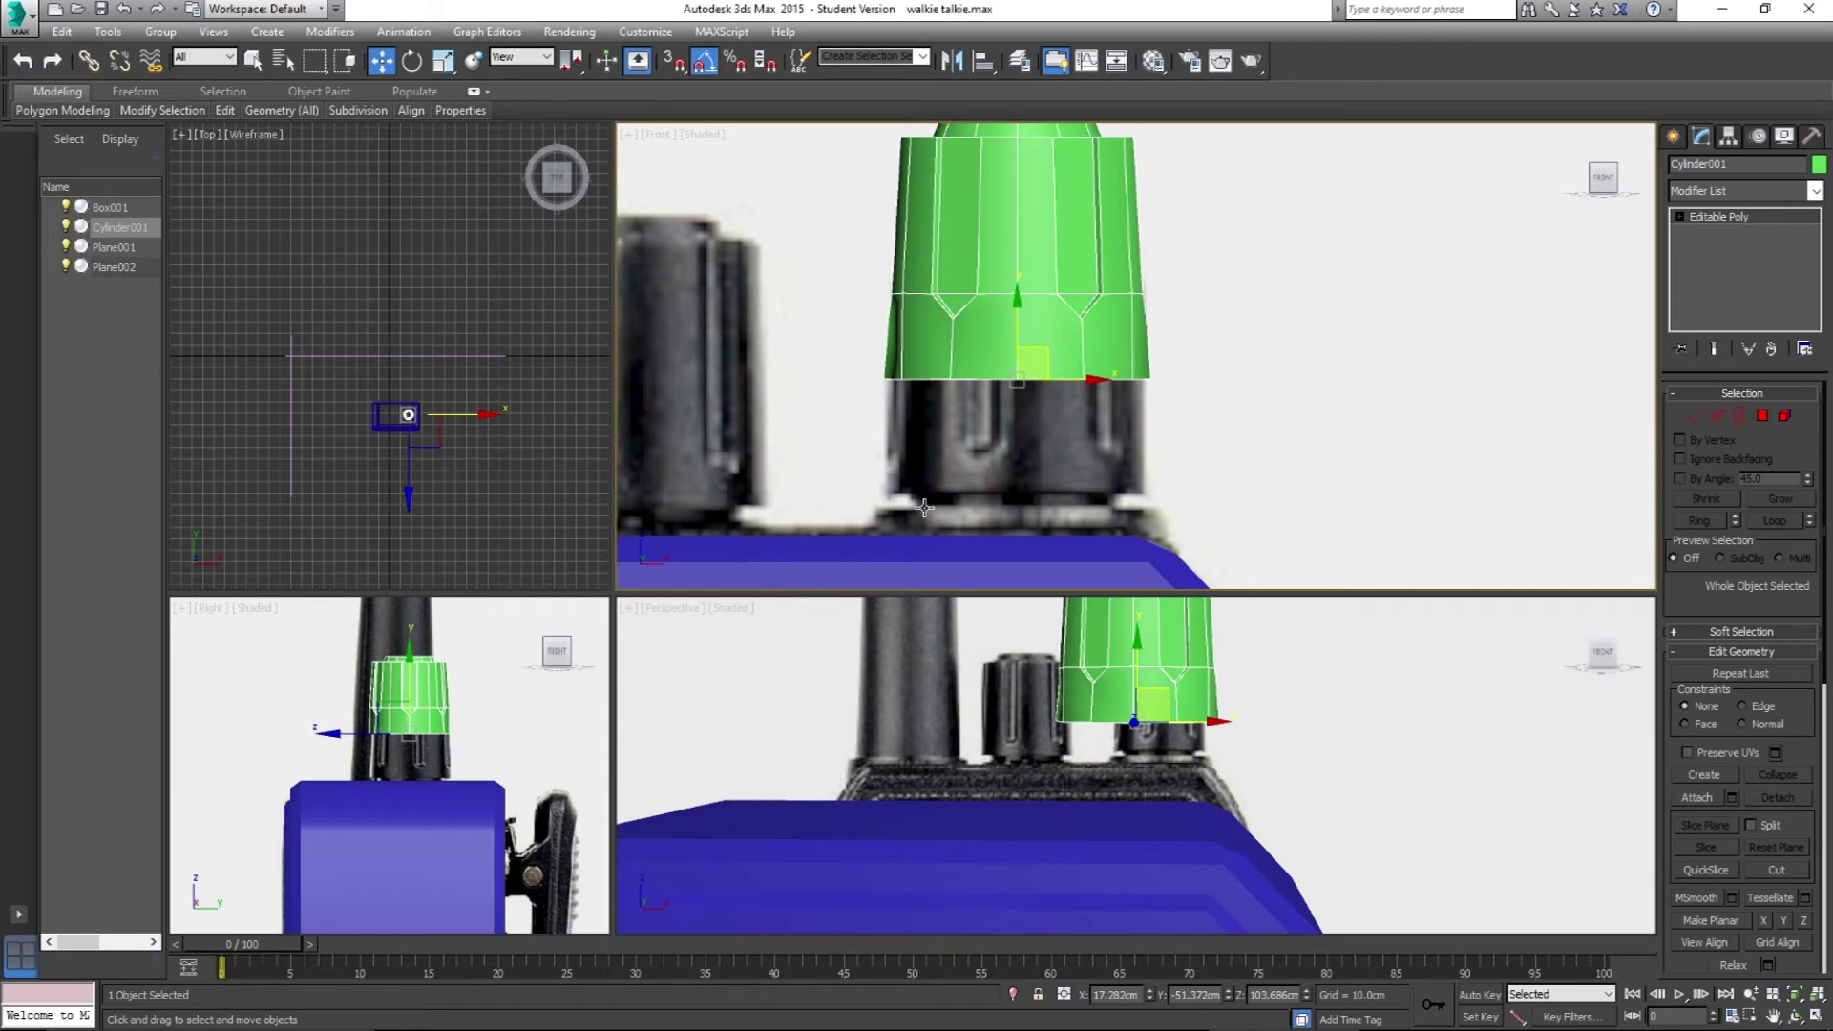
Step: Select the knob's bottom cap polygon and scale it inward, leaving a rim around it
middle_click_drag(1161, 756, 1141, 714, "alt")
key("4")
left_click(1164, 719)
key("r")
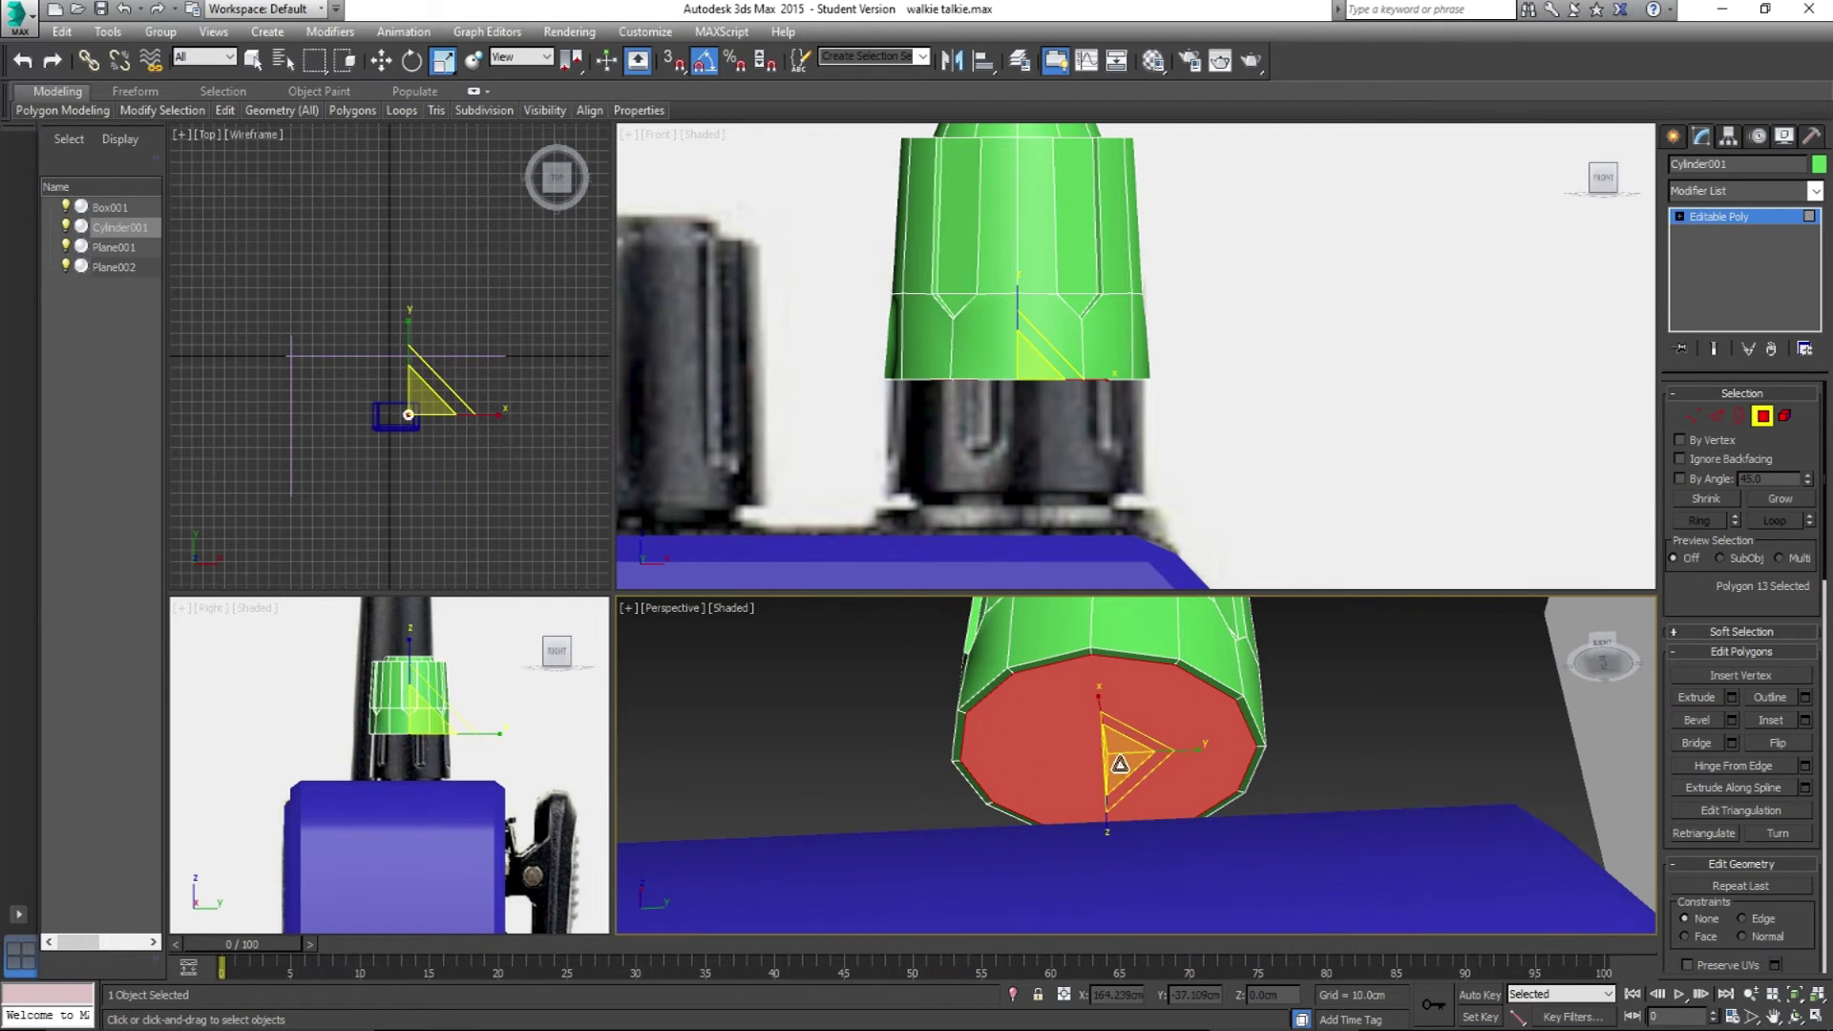
left_click_drag(1120, 756, 1123, 782)
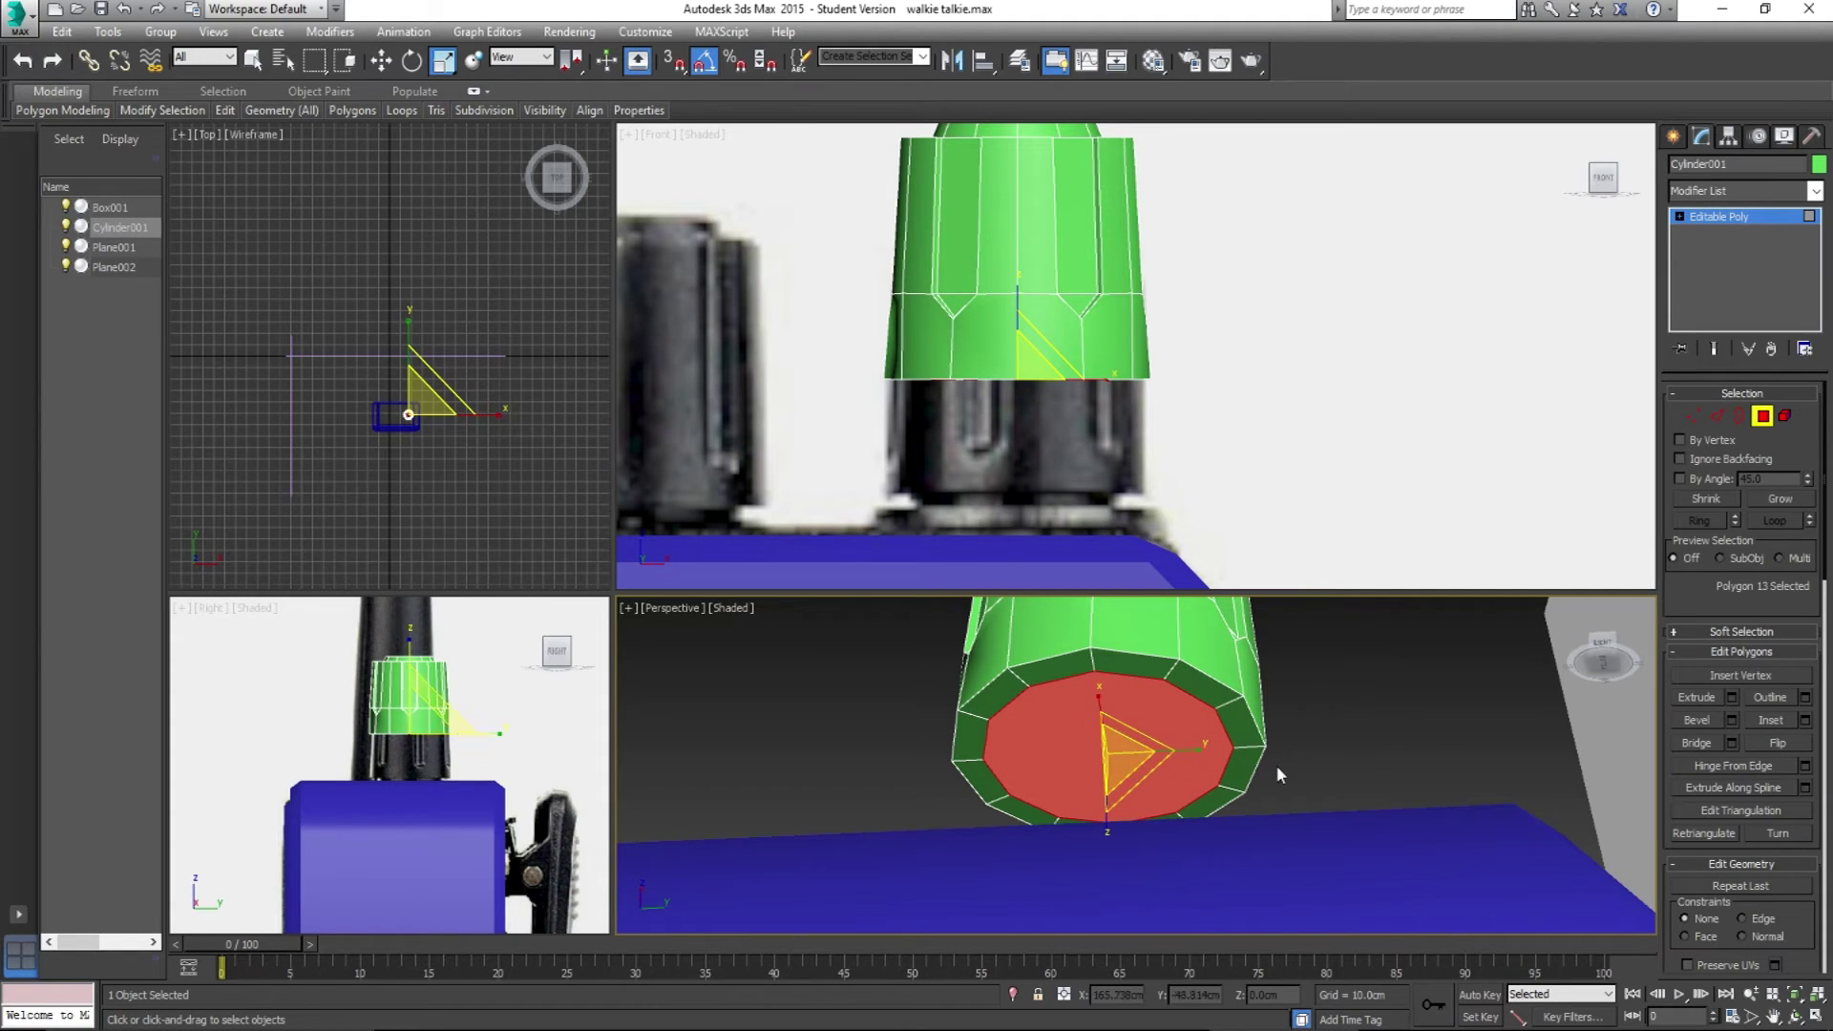
Step: Extrude the knob's inset bottom polygon 0.873 cm as a Group, and delete the resulting cap polygon to open the underside
left_click(1729, 697)
left_click_drag(1162, 754, 1166, 748)
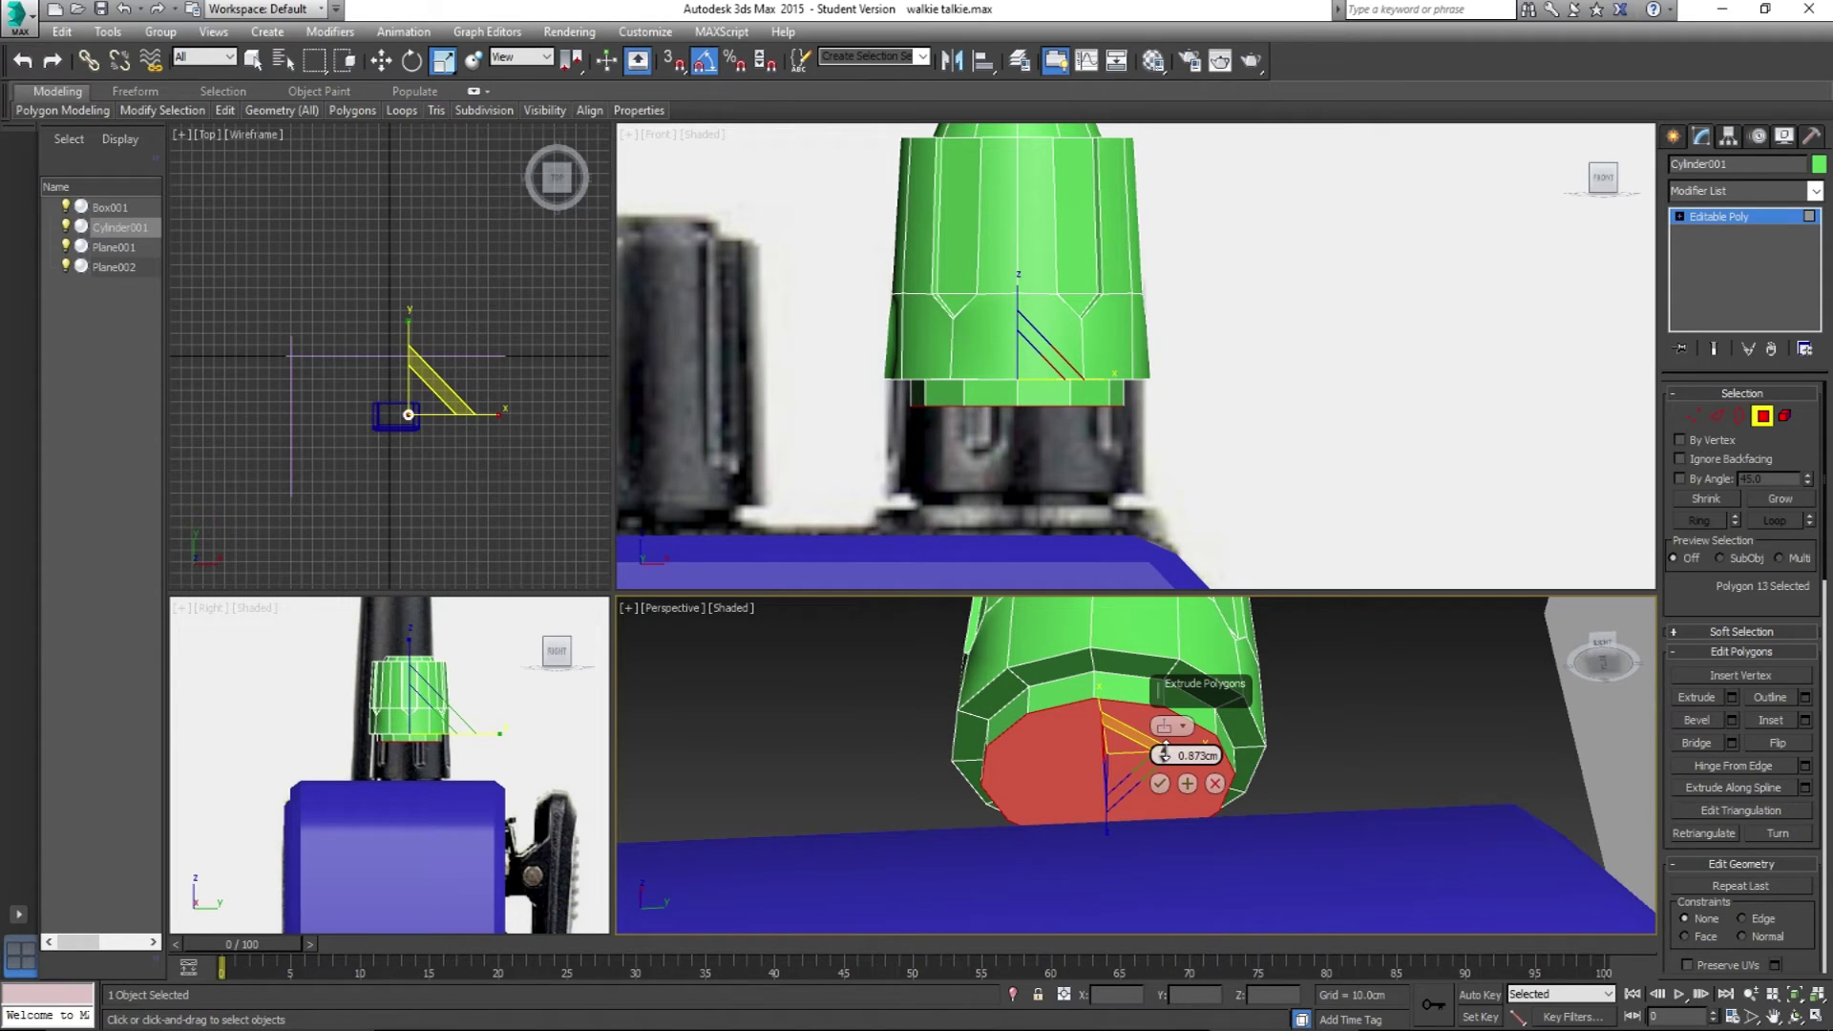
left_click(1174, 725)
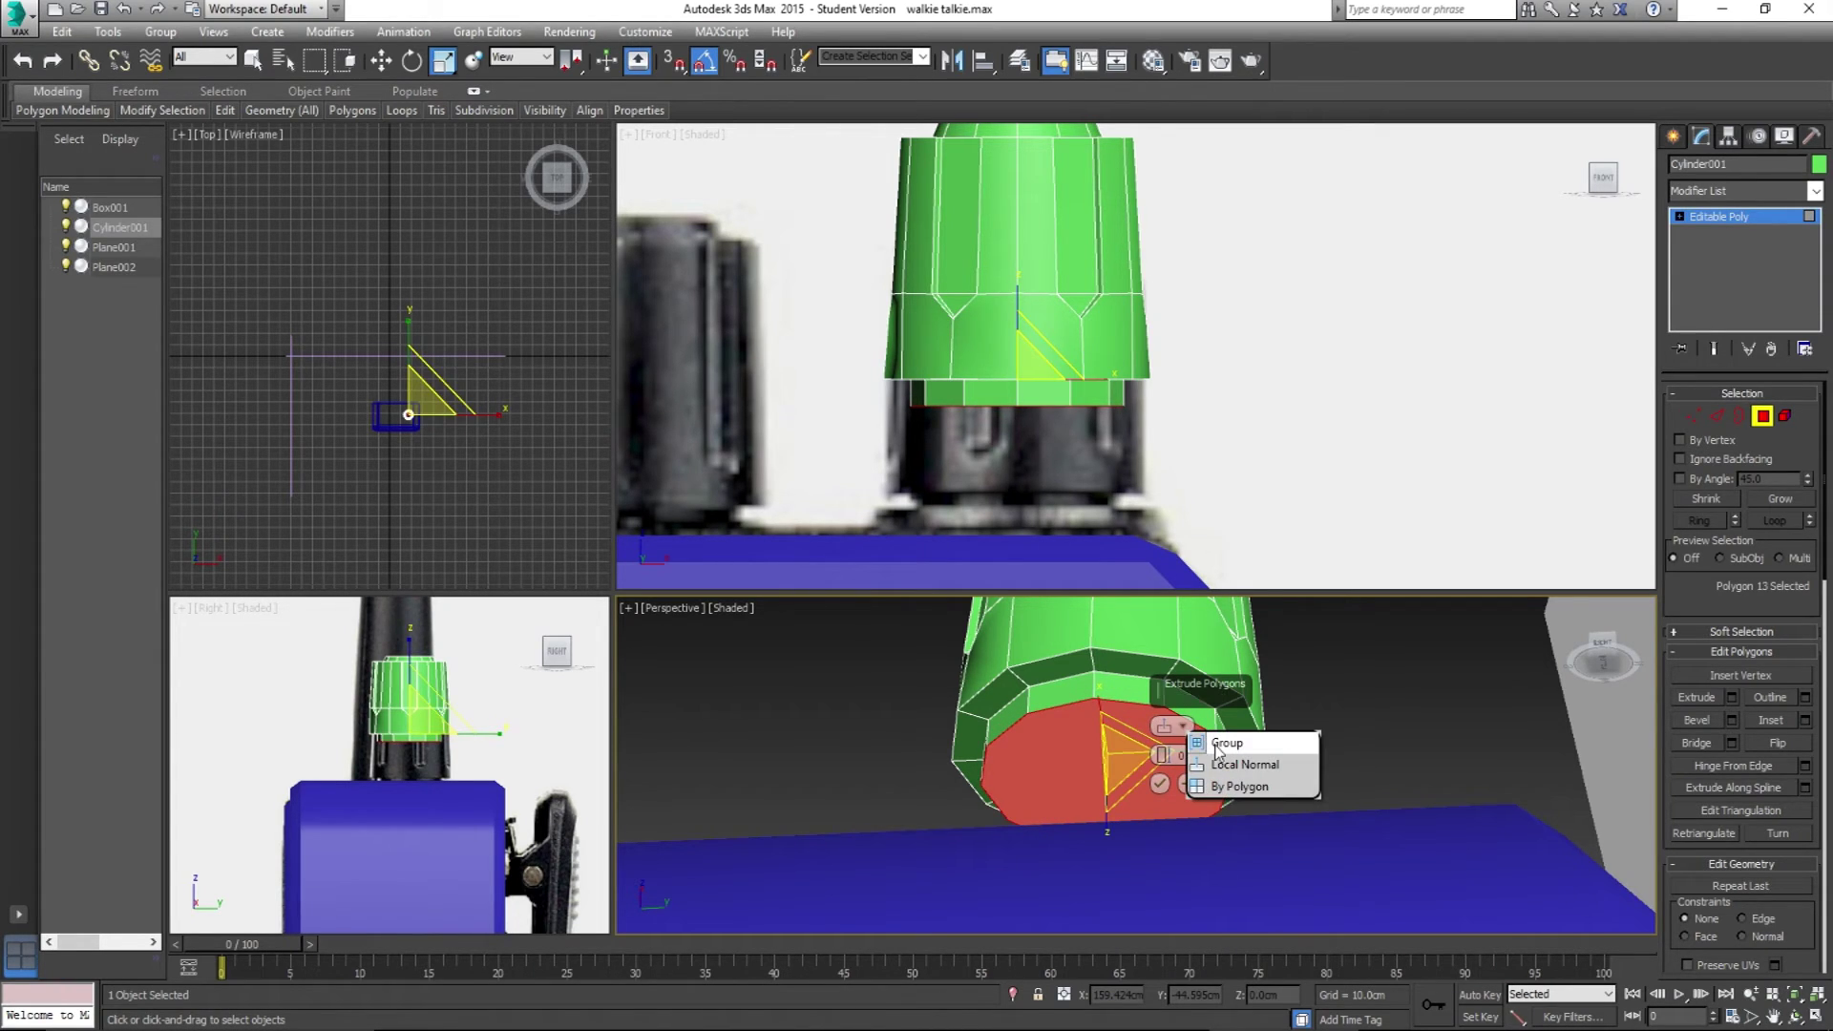
left_click(1218, 744)
left_click(1183, 725)
left_click(1212, 745)
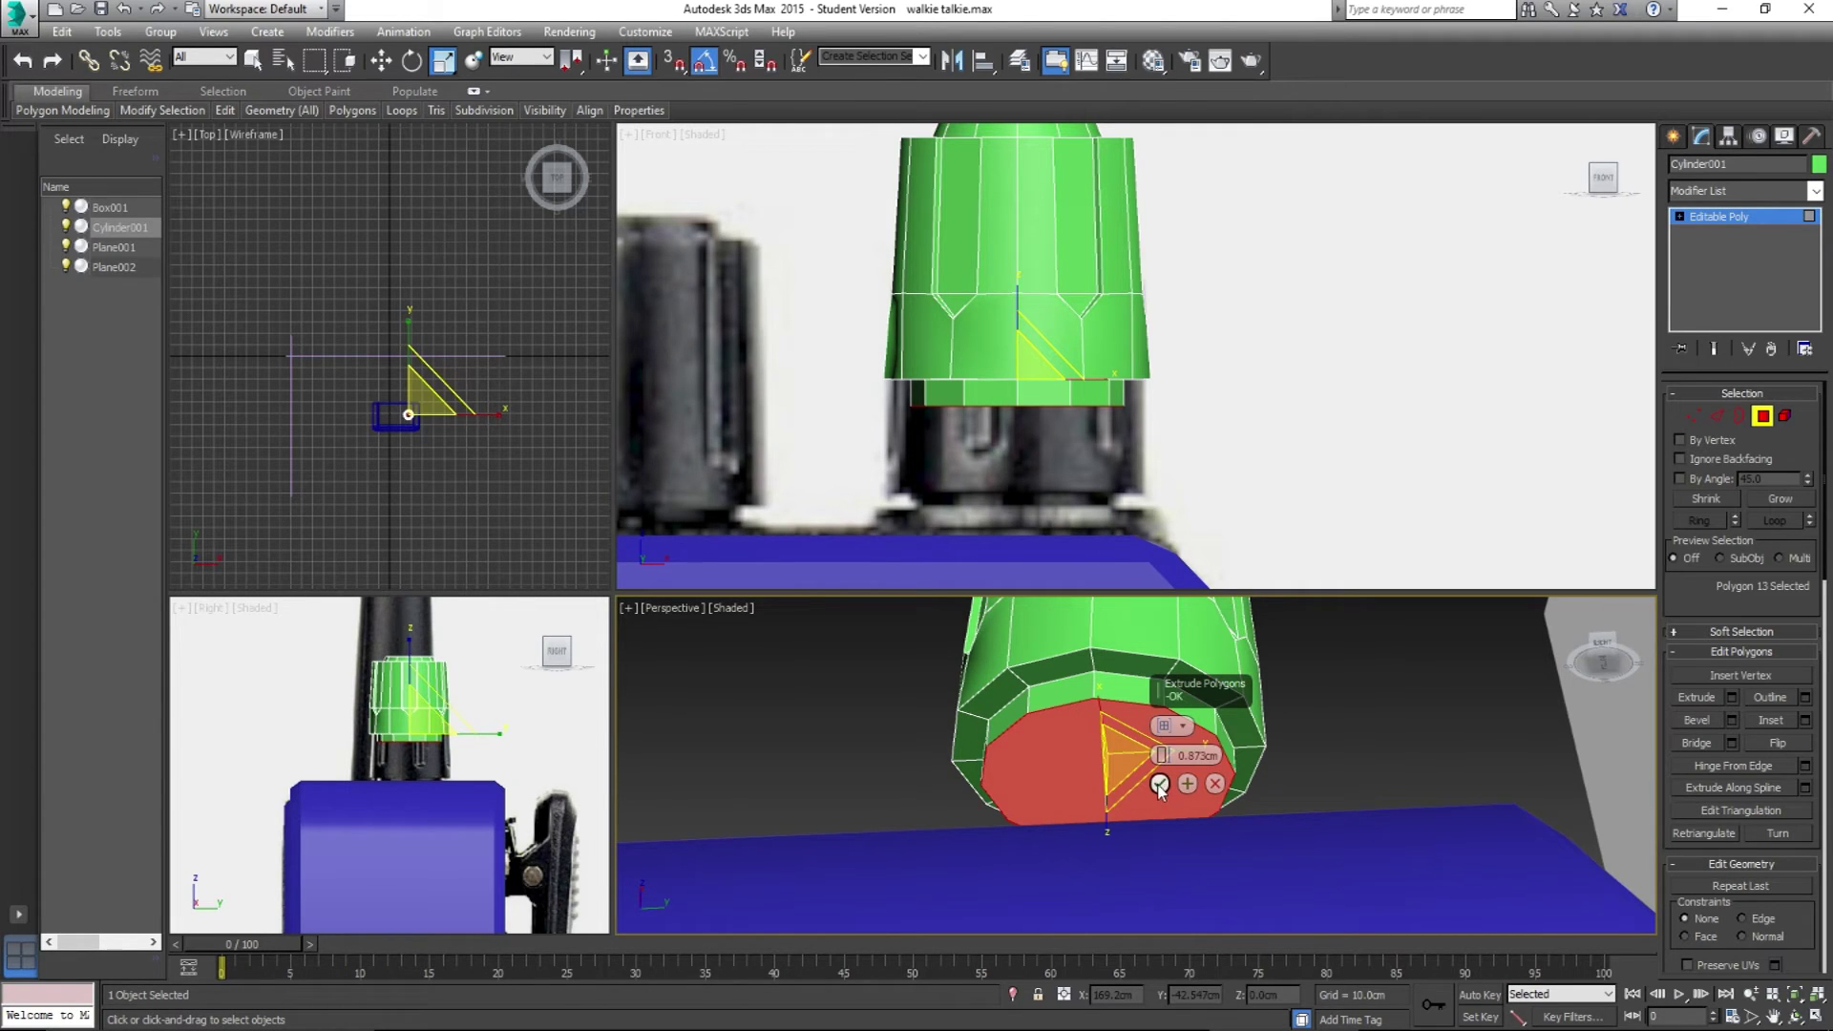
left_click(1159, 785)
middle_click_drag(1159, 784, 1056, 742, "alt")
key("Delete")
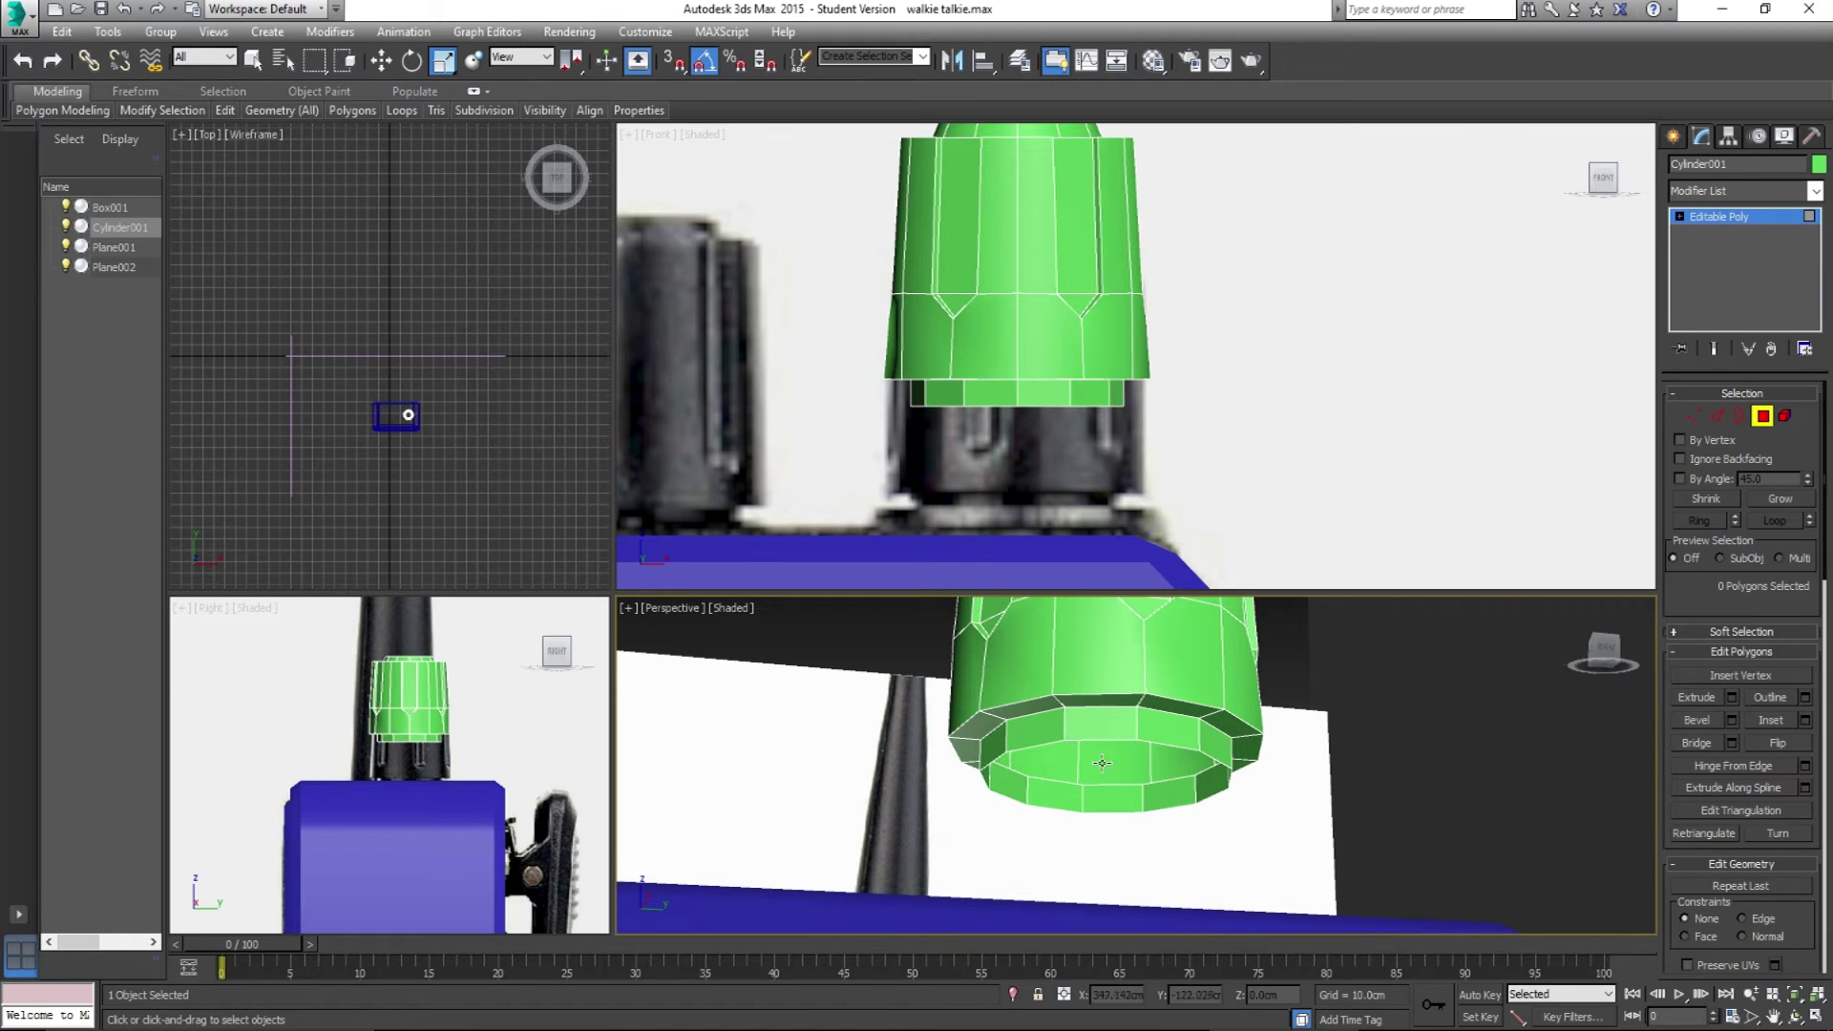
Step: Leave polygon editing and move the whole knob down to about Z 99.34 cm so its narrow base sits on the blue body
left_click(1763, 416)
key("w")
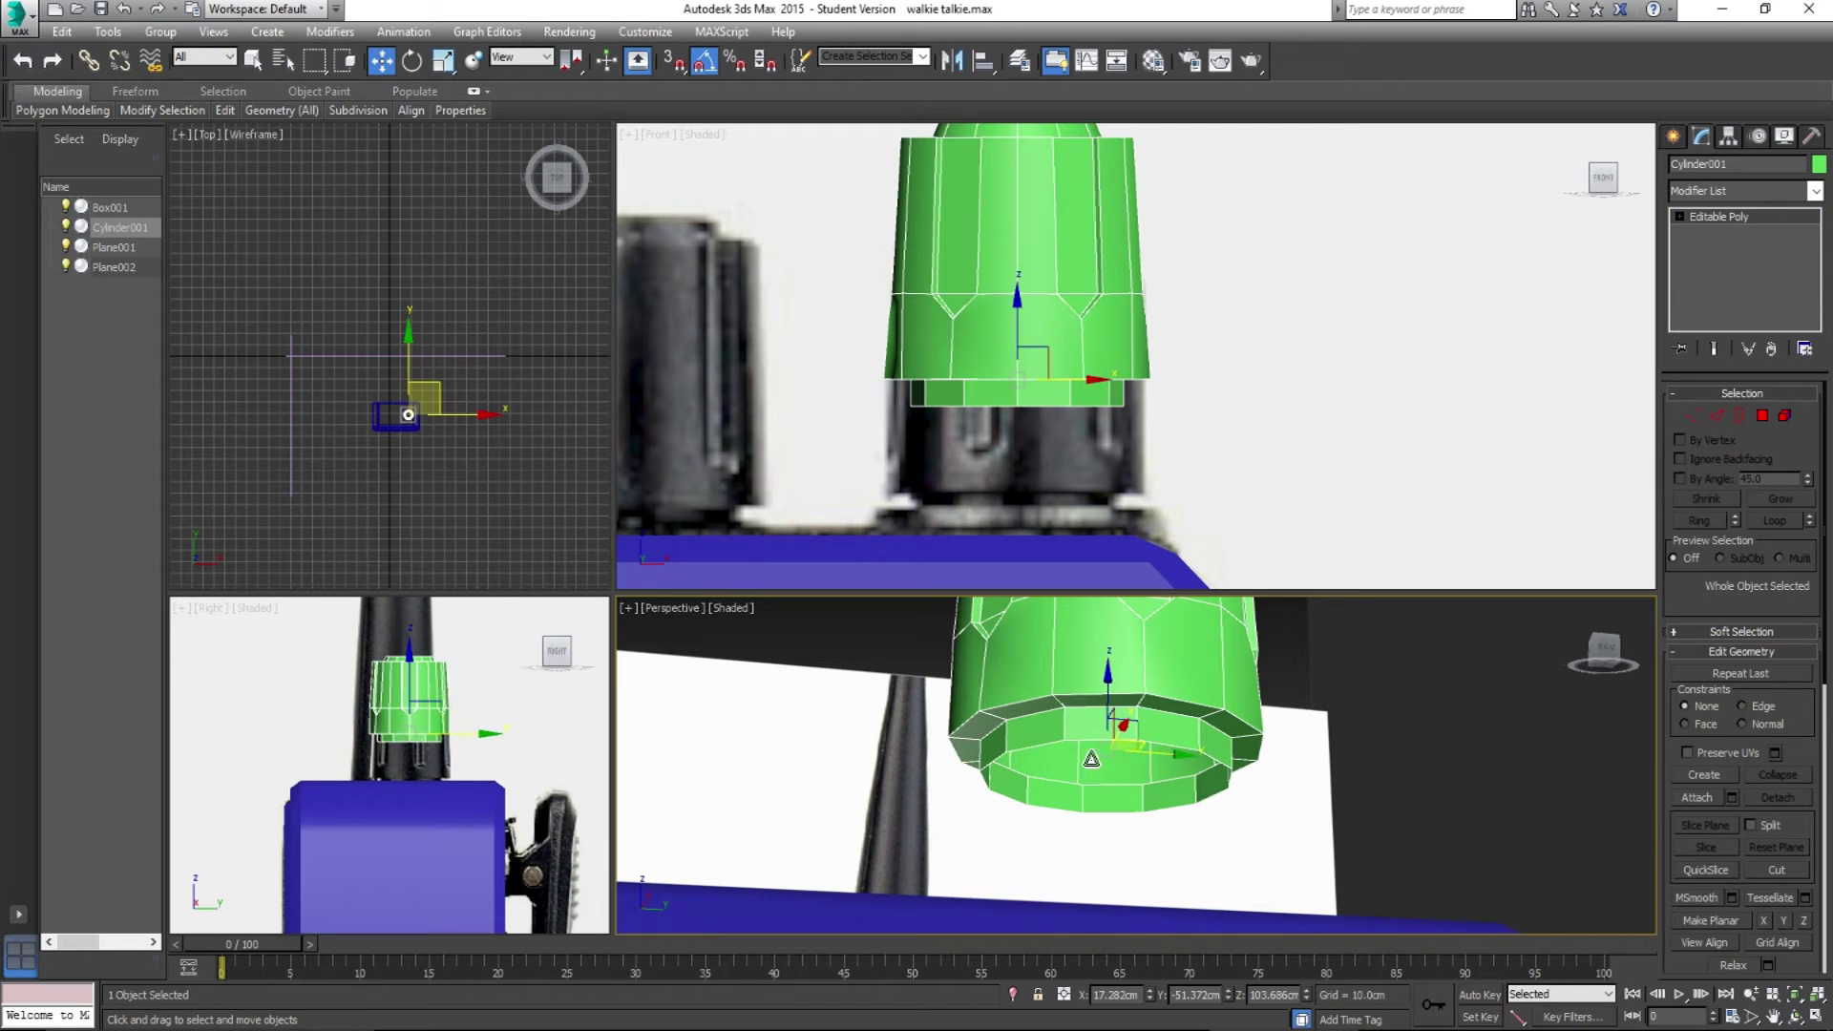
left_click_drag(1108, 706, 1147, 722)
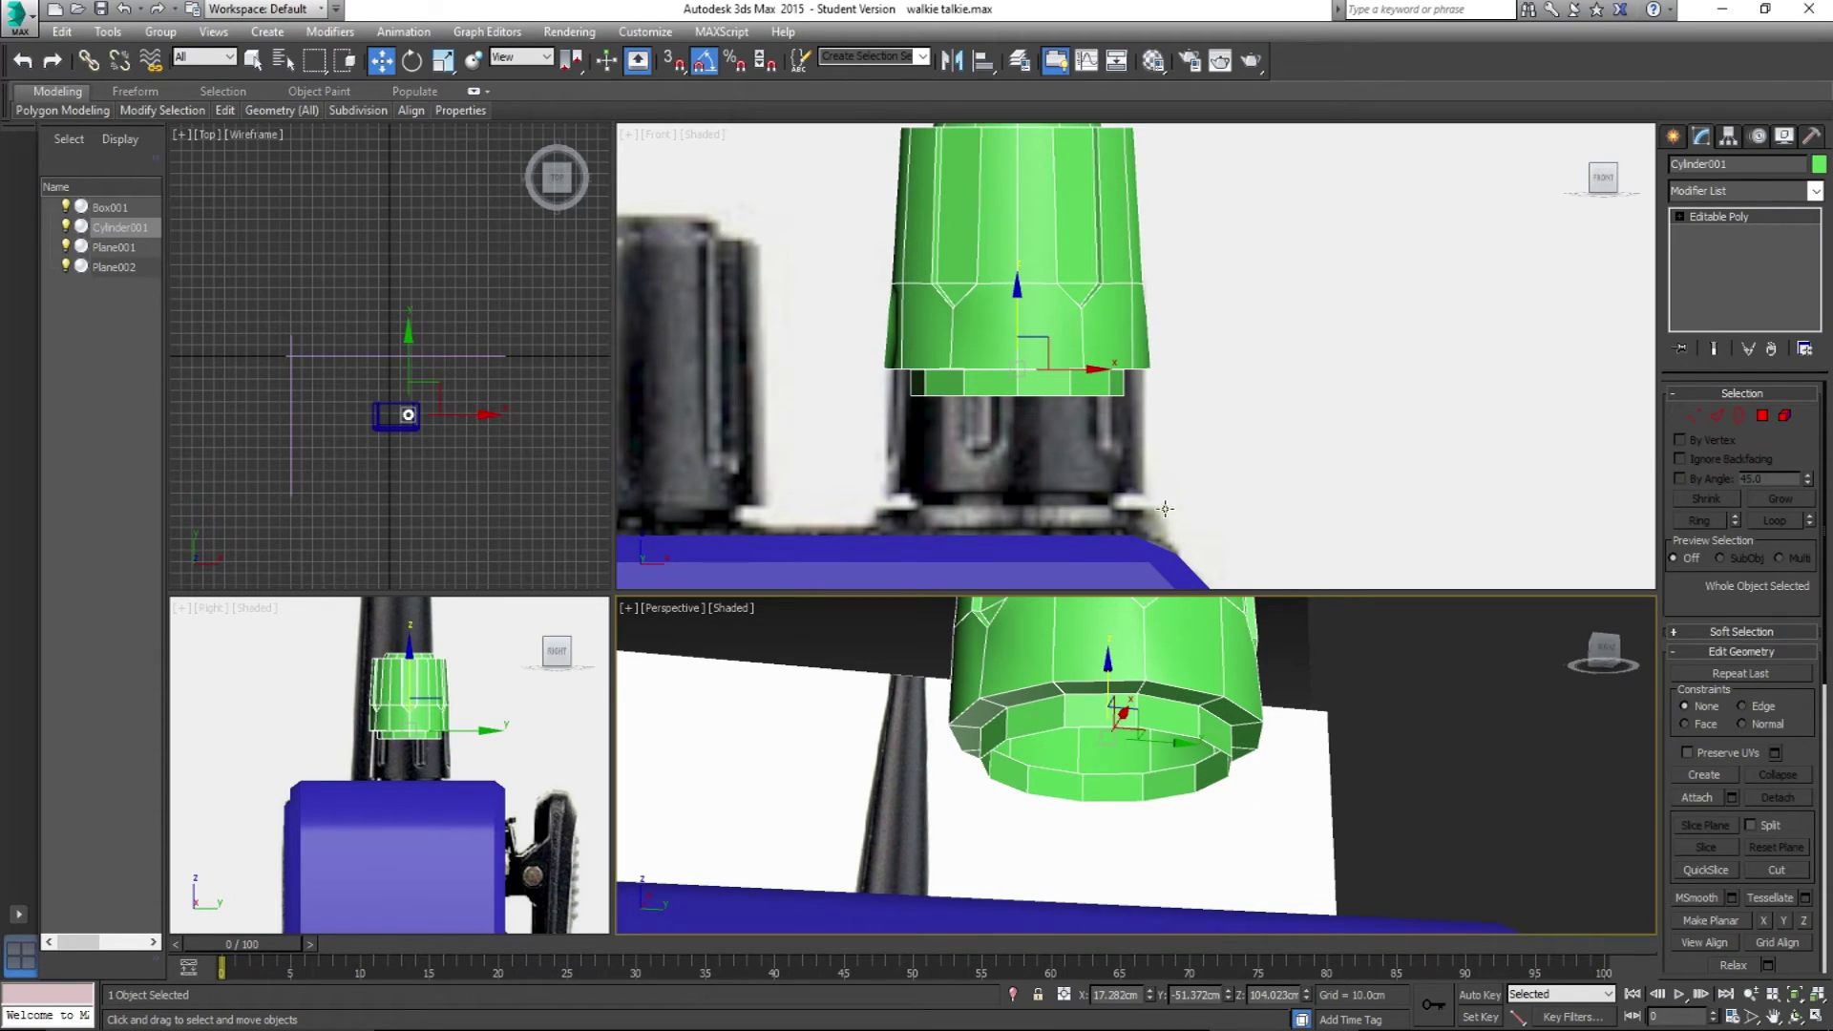
middle_click_drag(974, 522, 960, 494)
left_click_drag(998, 268, 1043, 411)
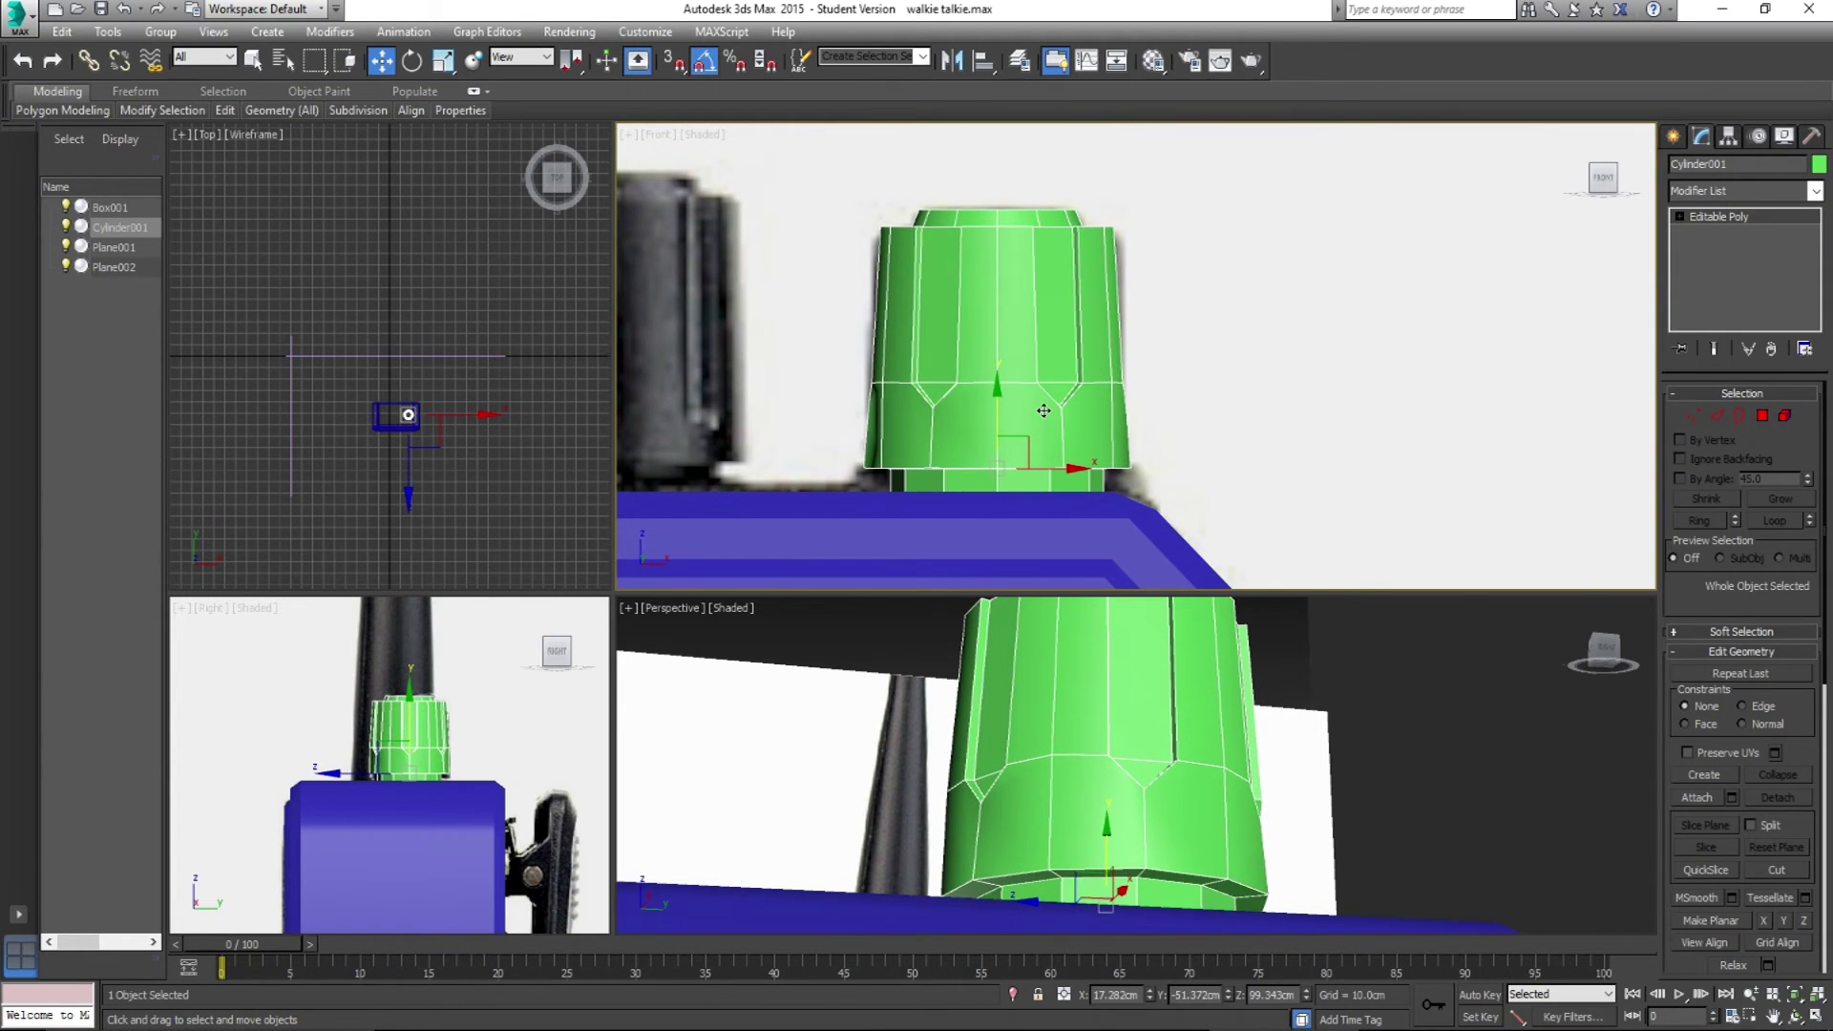
scroll(1243, 744, "down", 8)
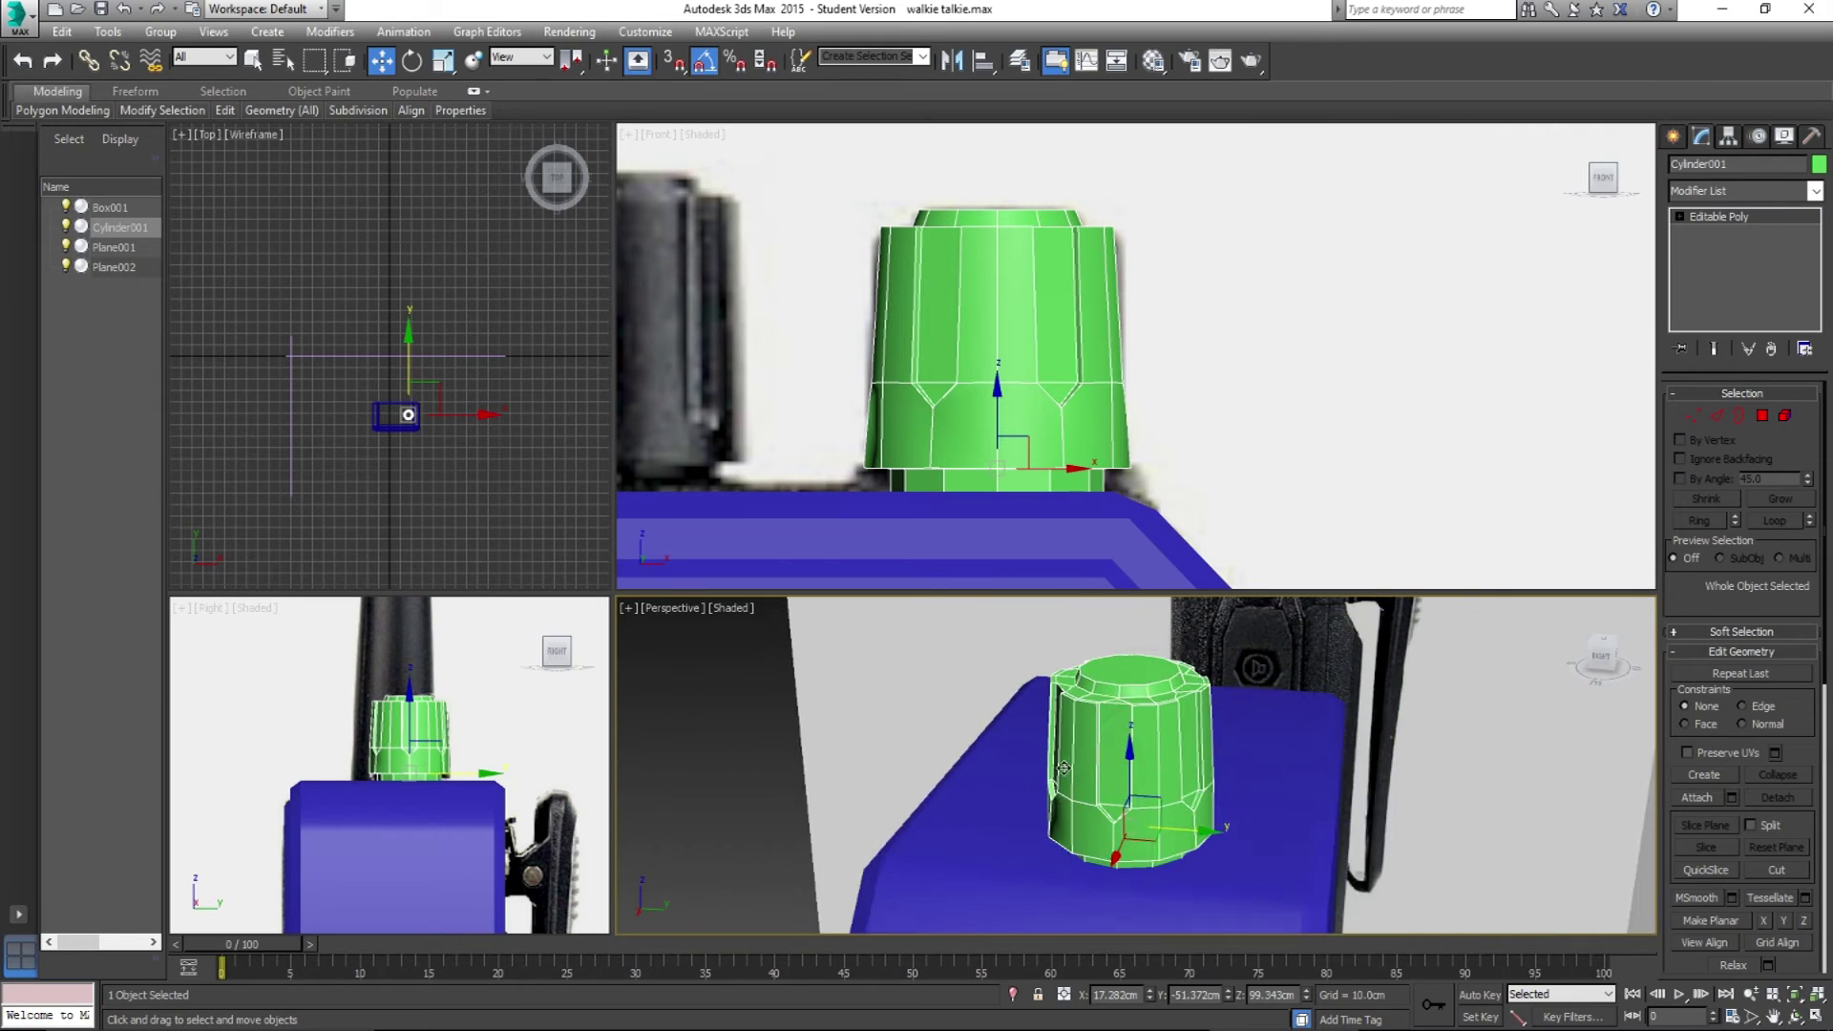
mouse_move(1181, 775)
middle_mouse_down("alt")
mouse_move(1179, 704)
mouse_move(1256, 696)
mouse_move(1171, 756)
mouse_move(1122, 761)
mouse_move(1146, 792)
mouse_move(1160, 761)
middle_mouse_up("alt")
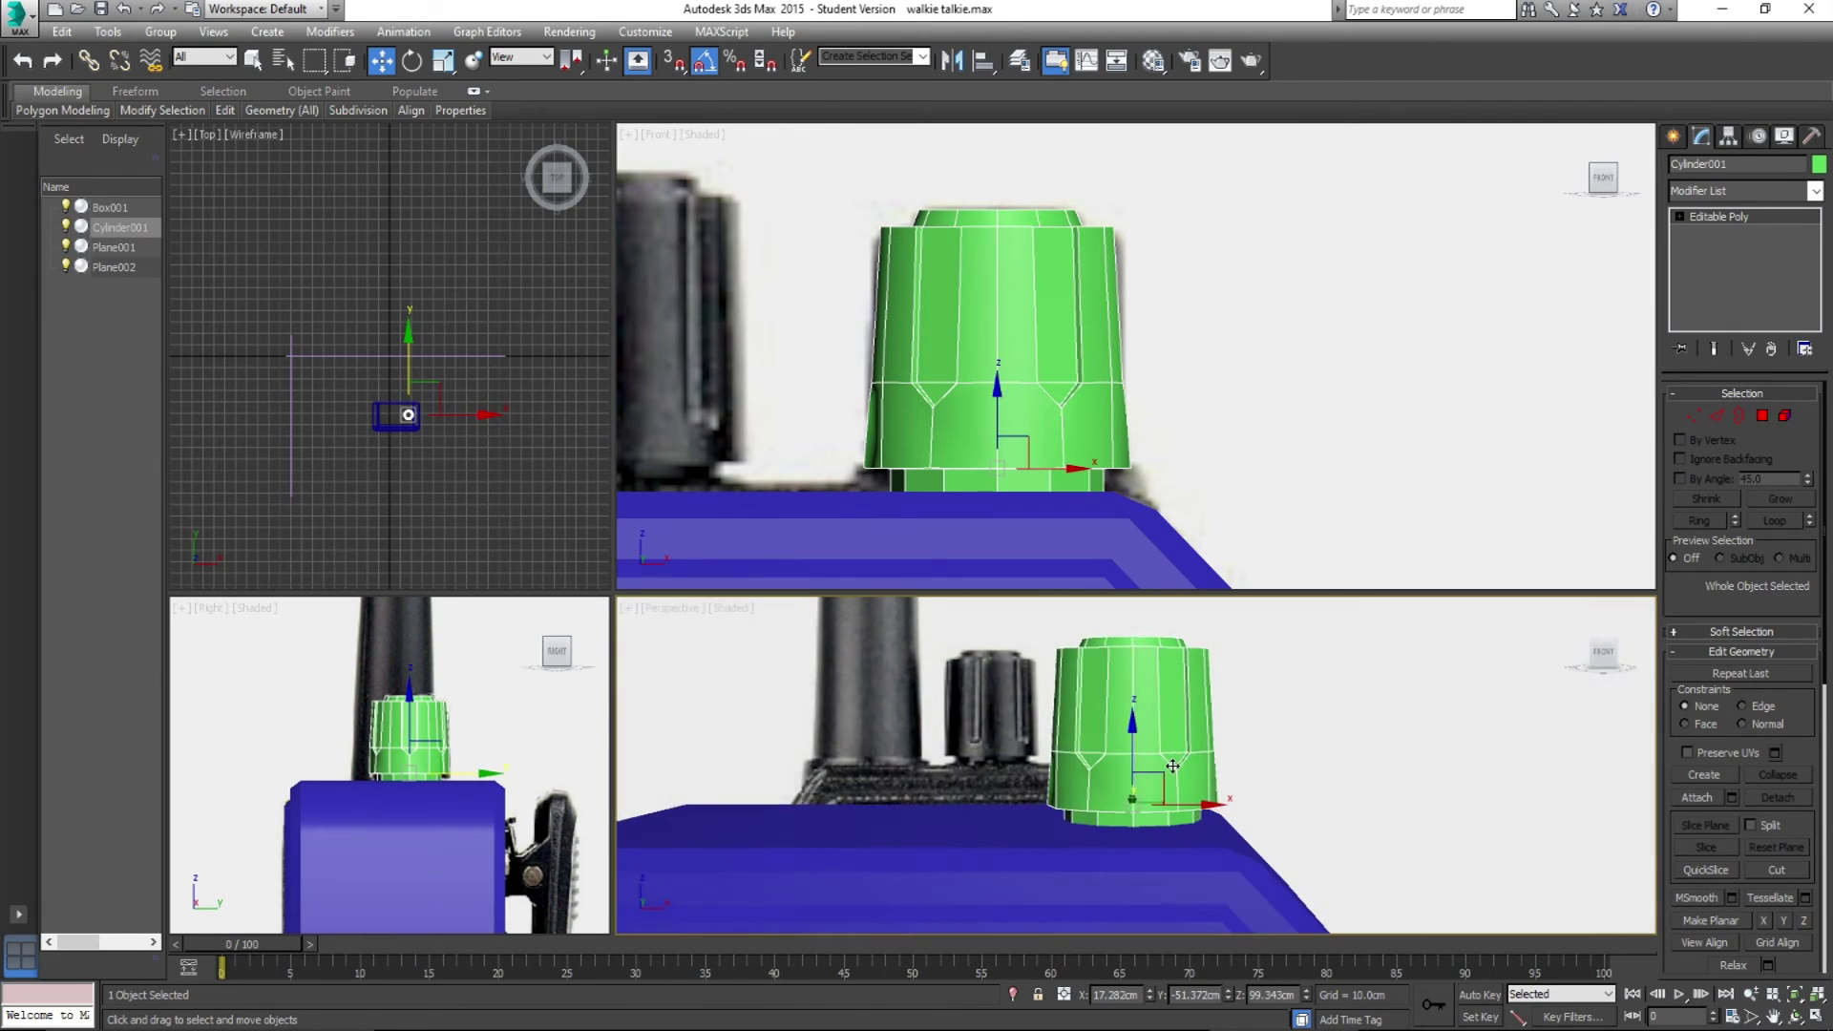
Step: Clone the knob along X as a single Copy, placed at about X 4.27 cm over the second reference knob
middle_click_drag(1051, 465, 1264, 460)
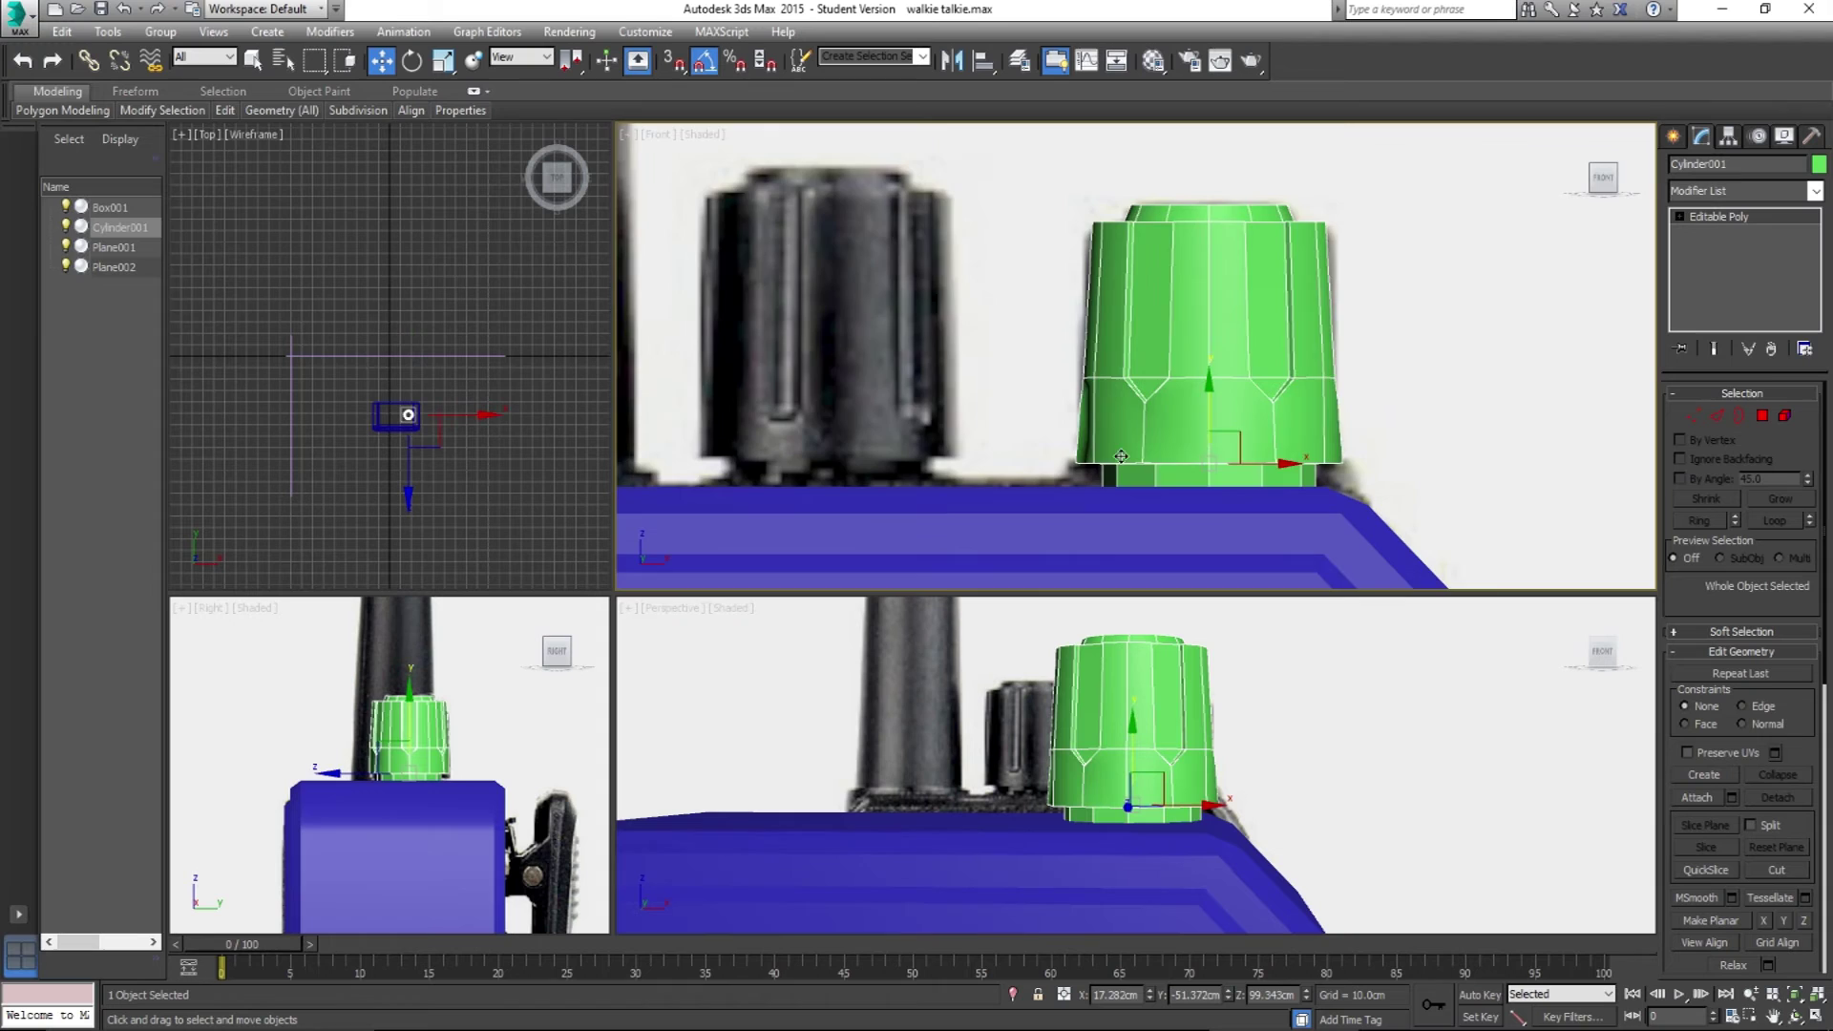
scroll(1144, 457, "down", 3)
left_click_drag(1308, 466, 1036, 468, "shift")
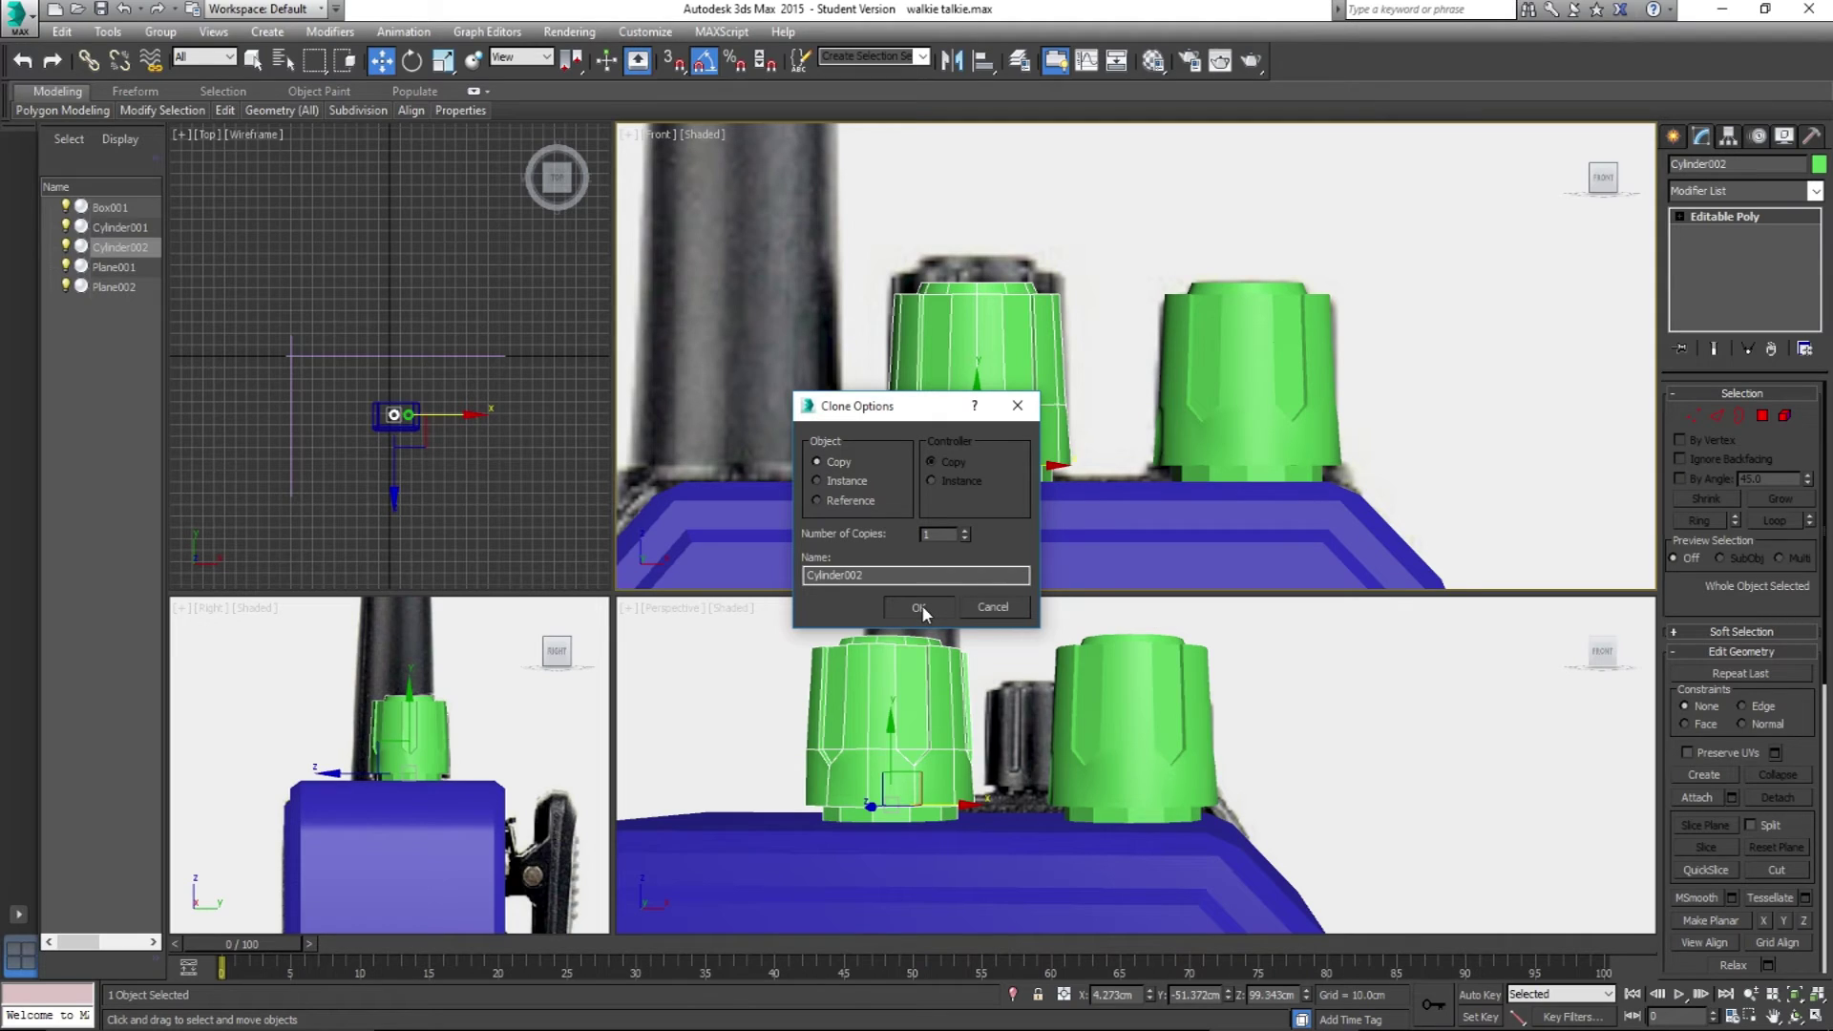
left_click(918, 608)
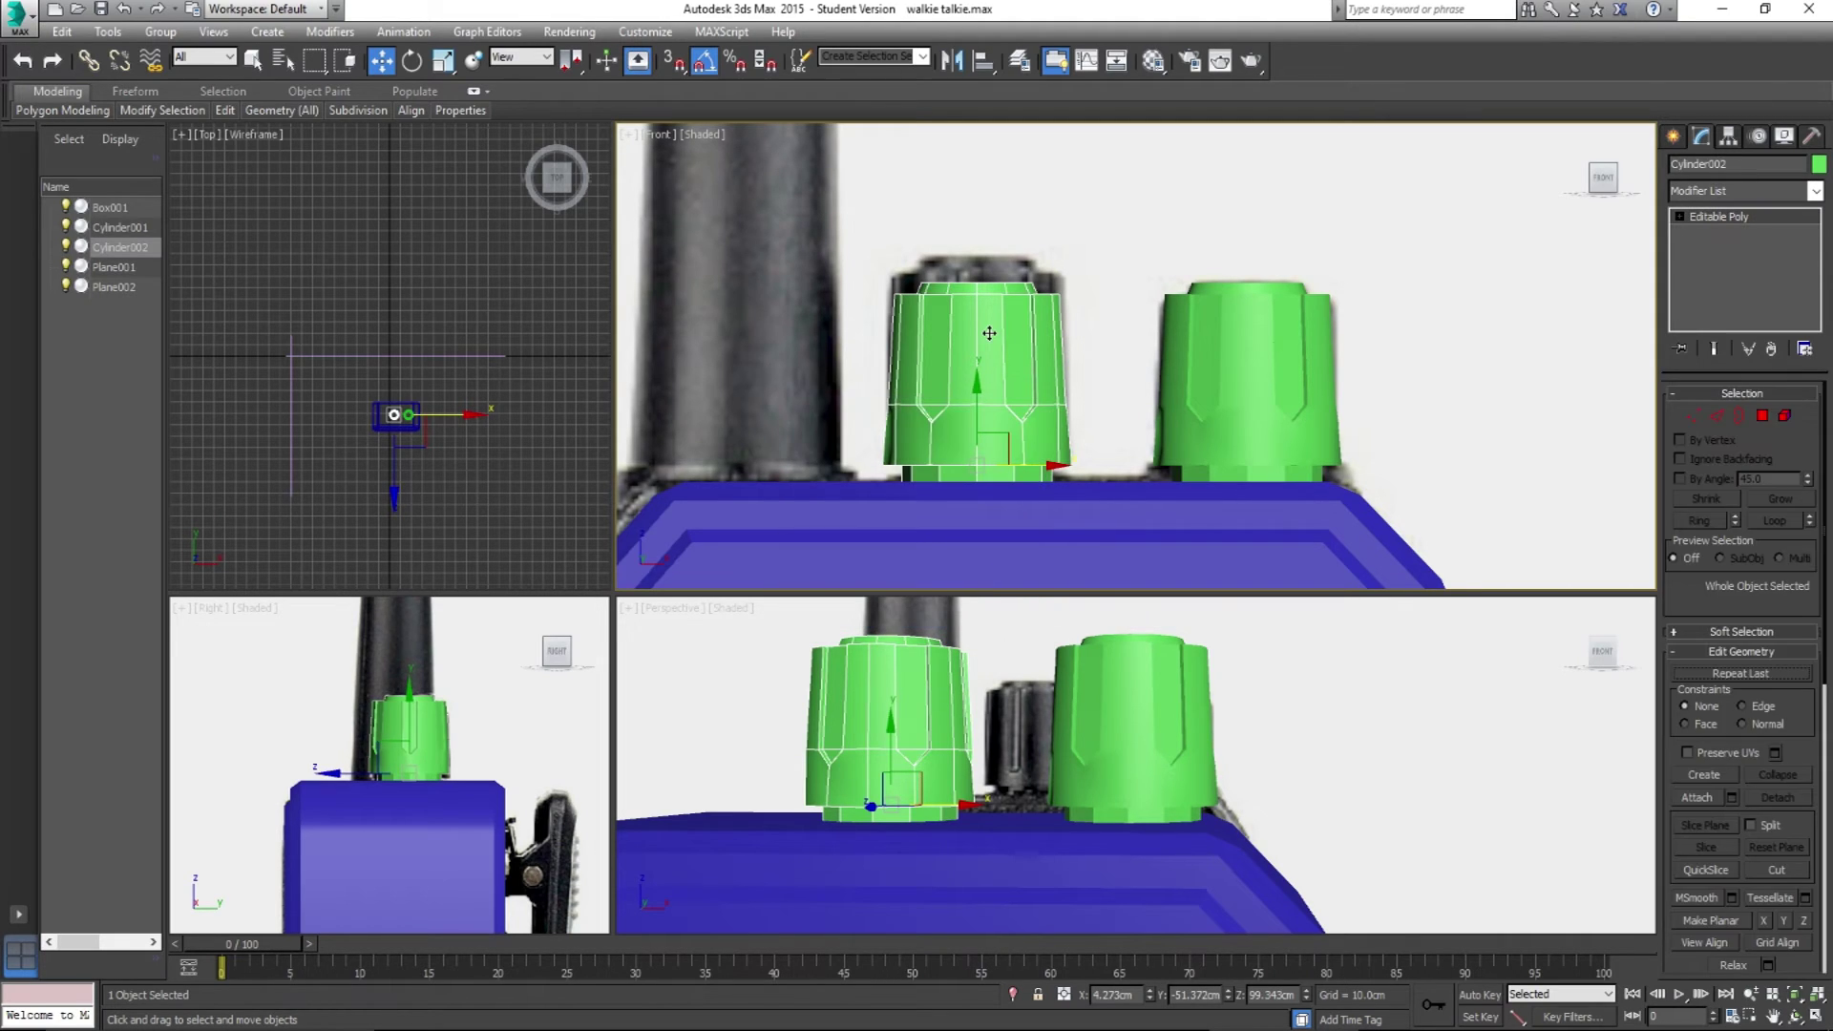
Step: Scale the copied knob vertically to about 112.5 % to match the taller reference knob, and clear the selection
key("r")
left_click_drag(979, 381, 987, 372)
left_click(1692, 416)
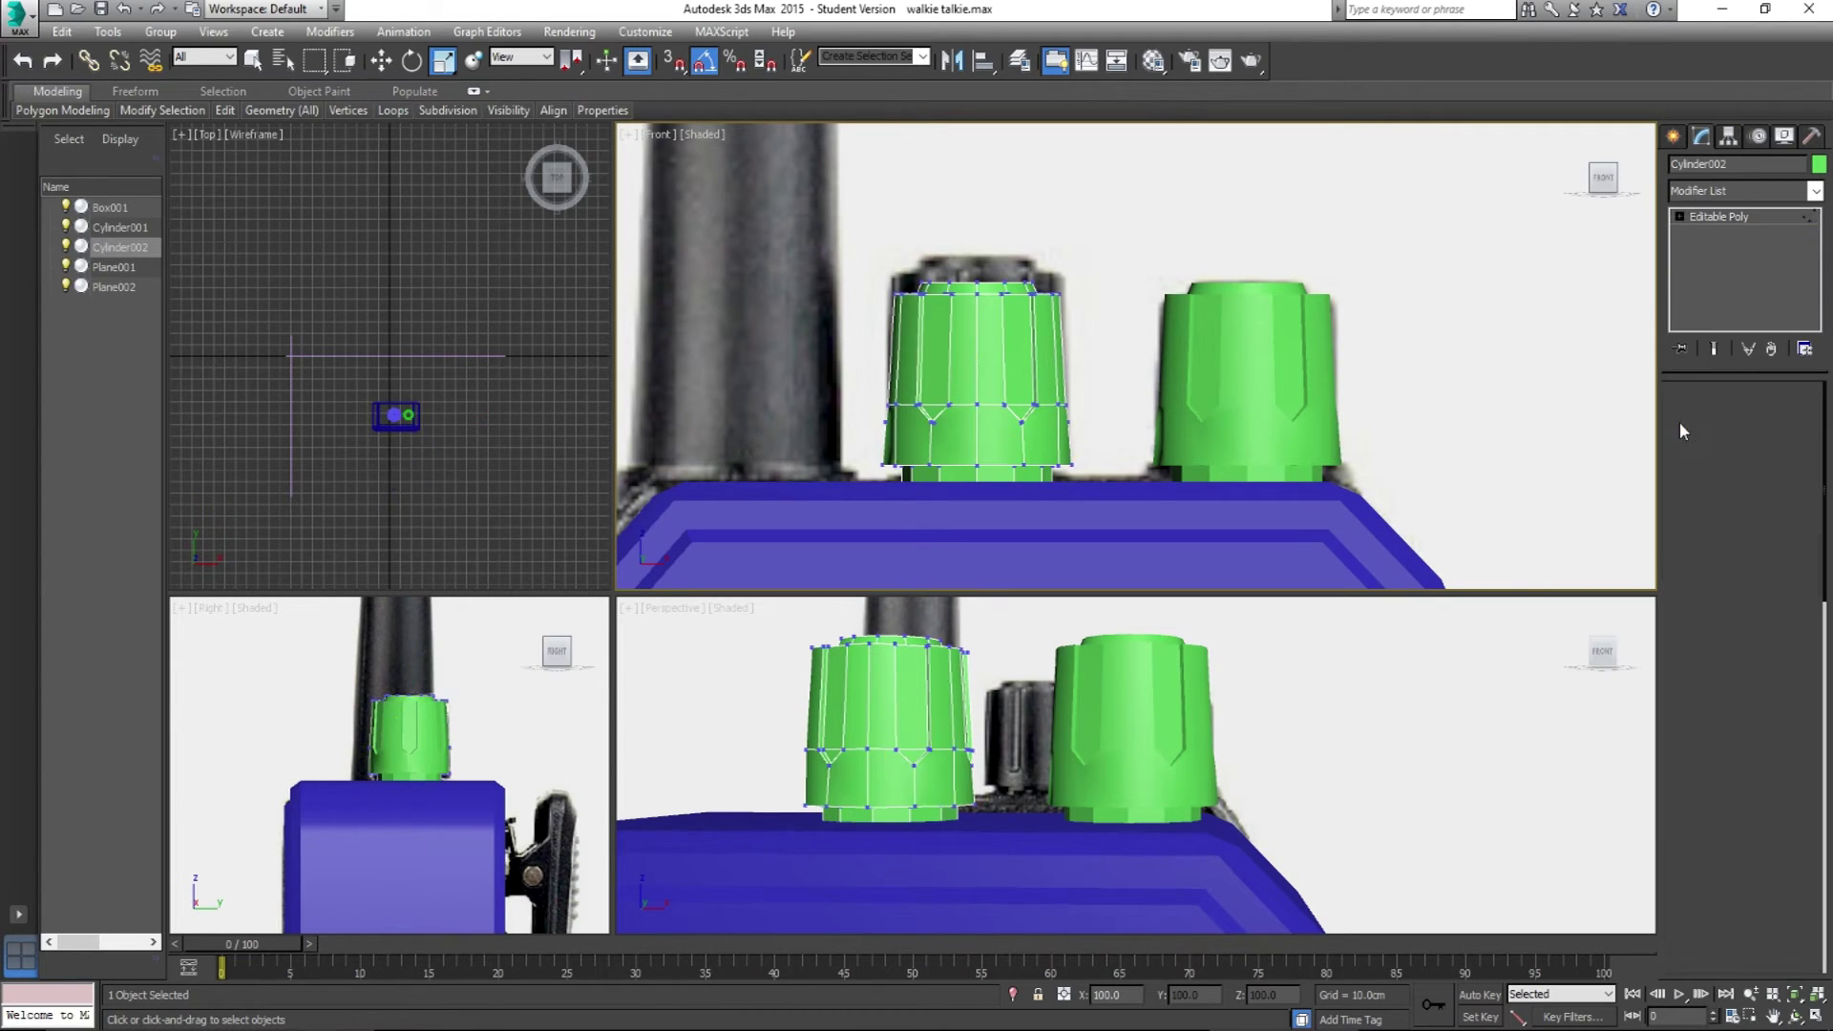
left_click(1692, 416)
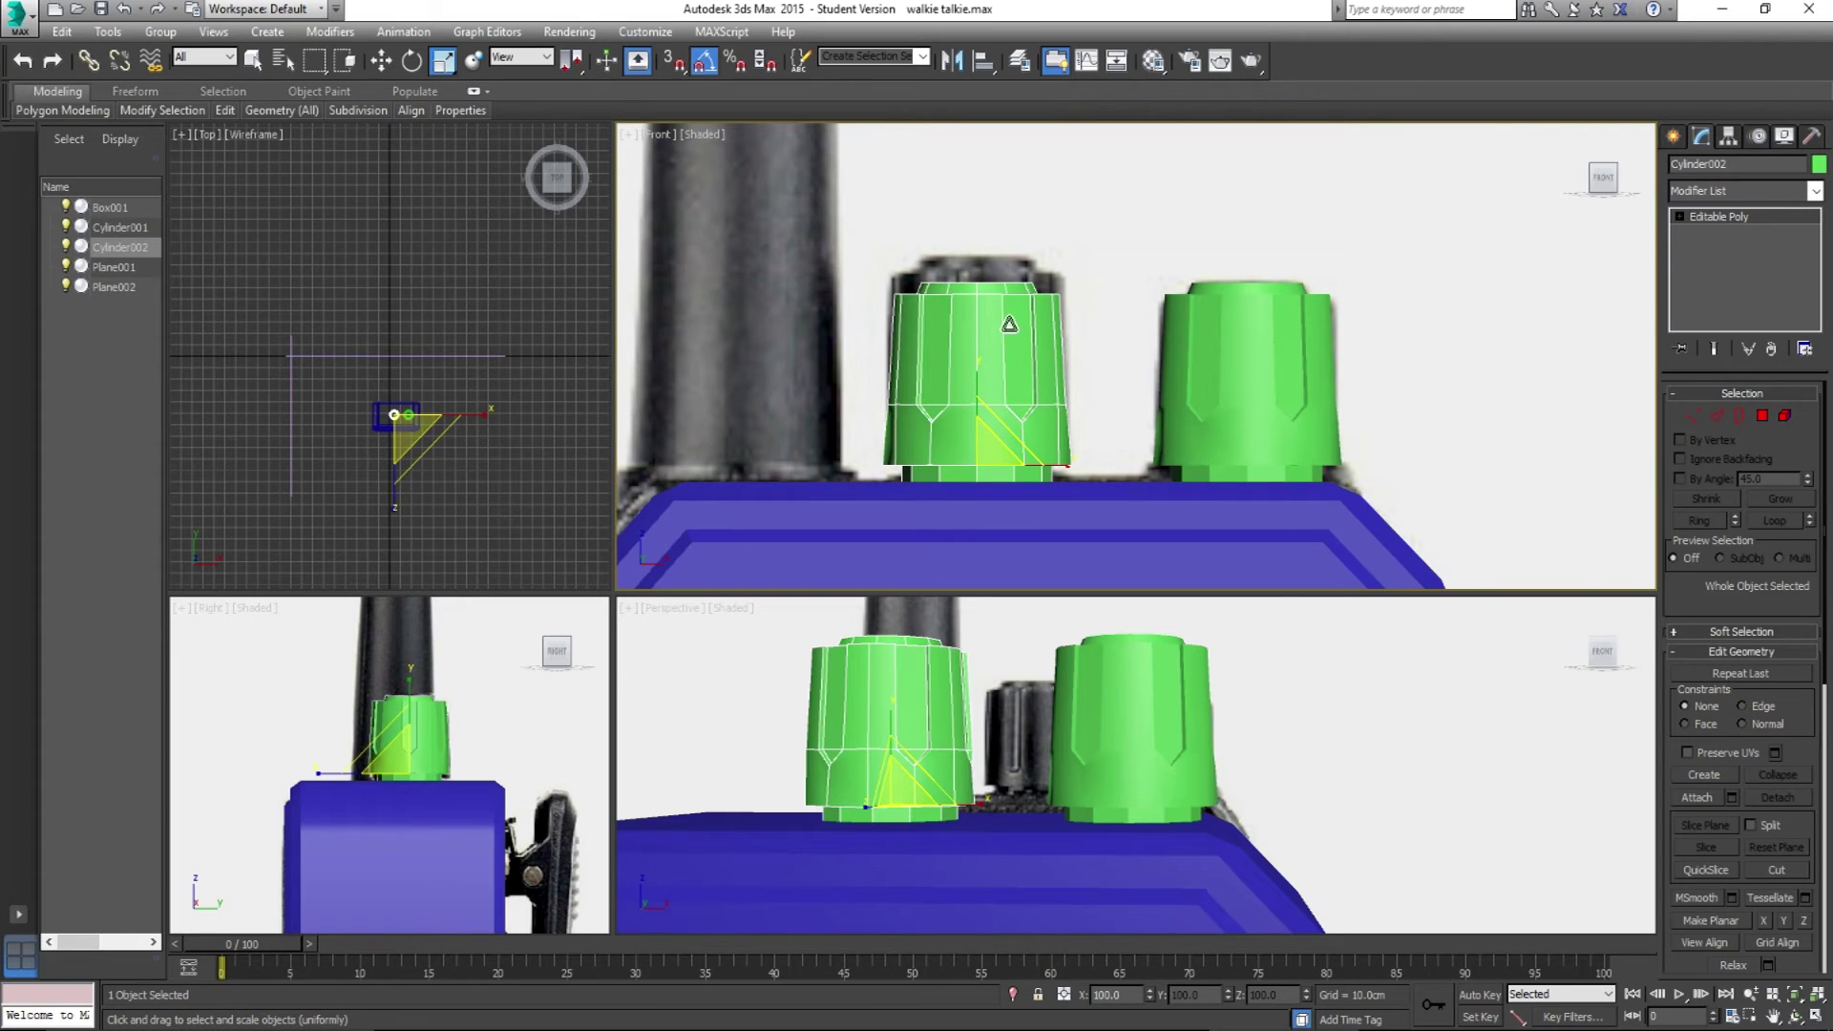
left_click_drag(979, 366, 978, 359)
key("ctrl+z")
mouse_move(931, 706)
middle_mouse_down("alt")
mouse_move(1017, 732)
mouse_move(943, 728)
middle_mouse_up("alt")
left_click(952, 402)
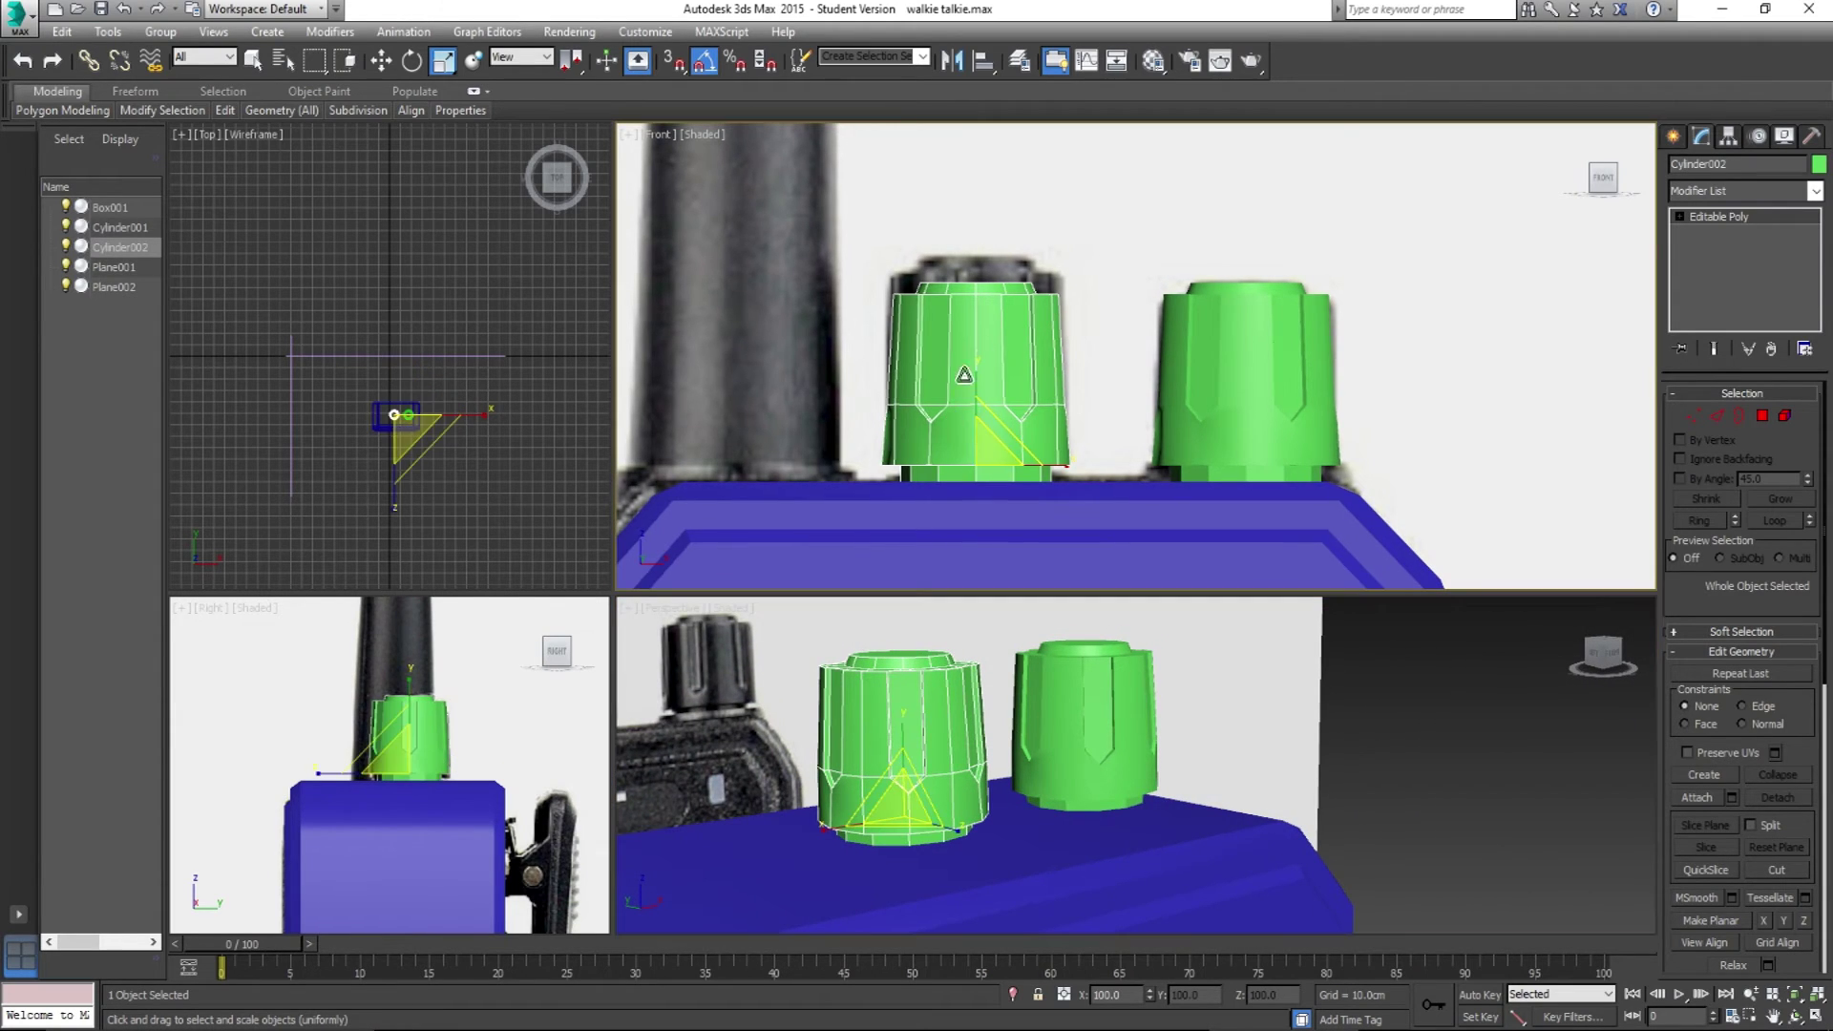
left_click(934, 726)
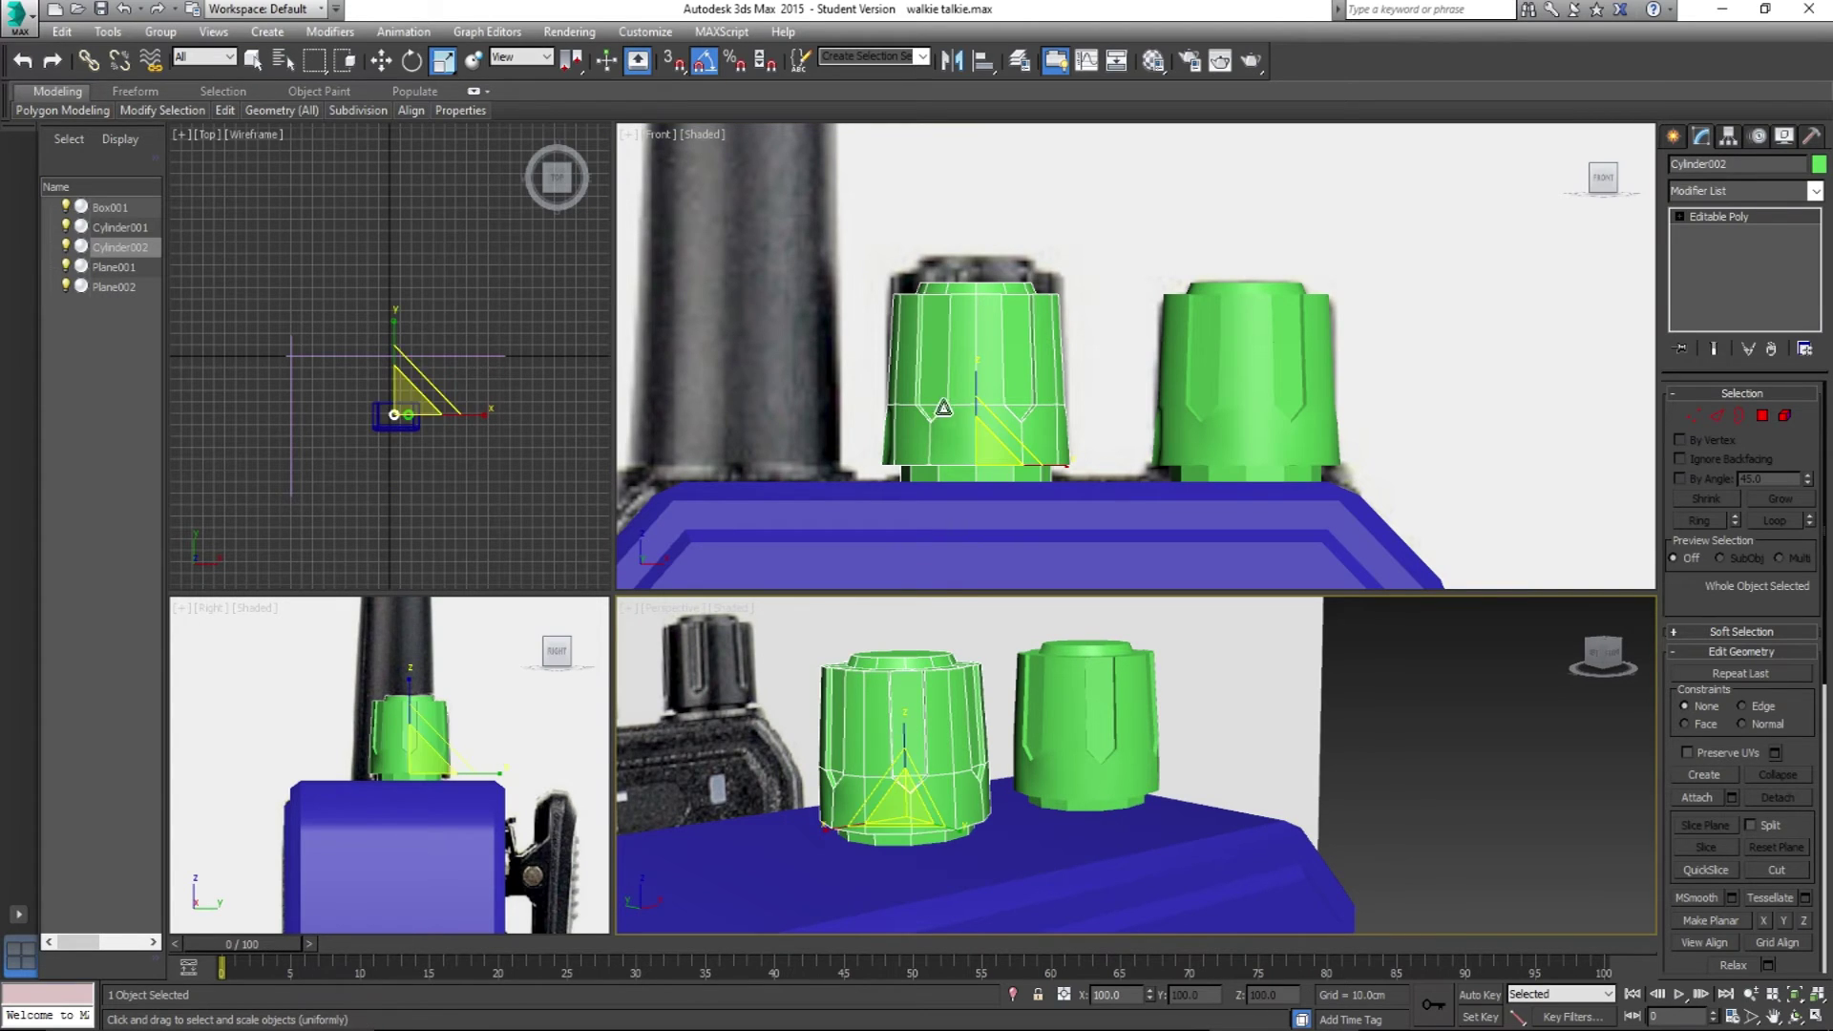
left_click(974, 370)
left_click_drag(978, 365, 976, 365)
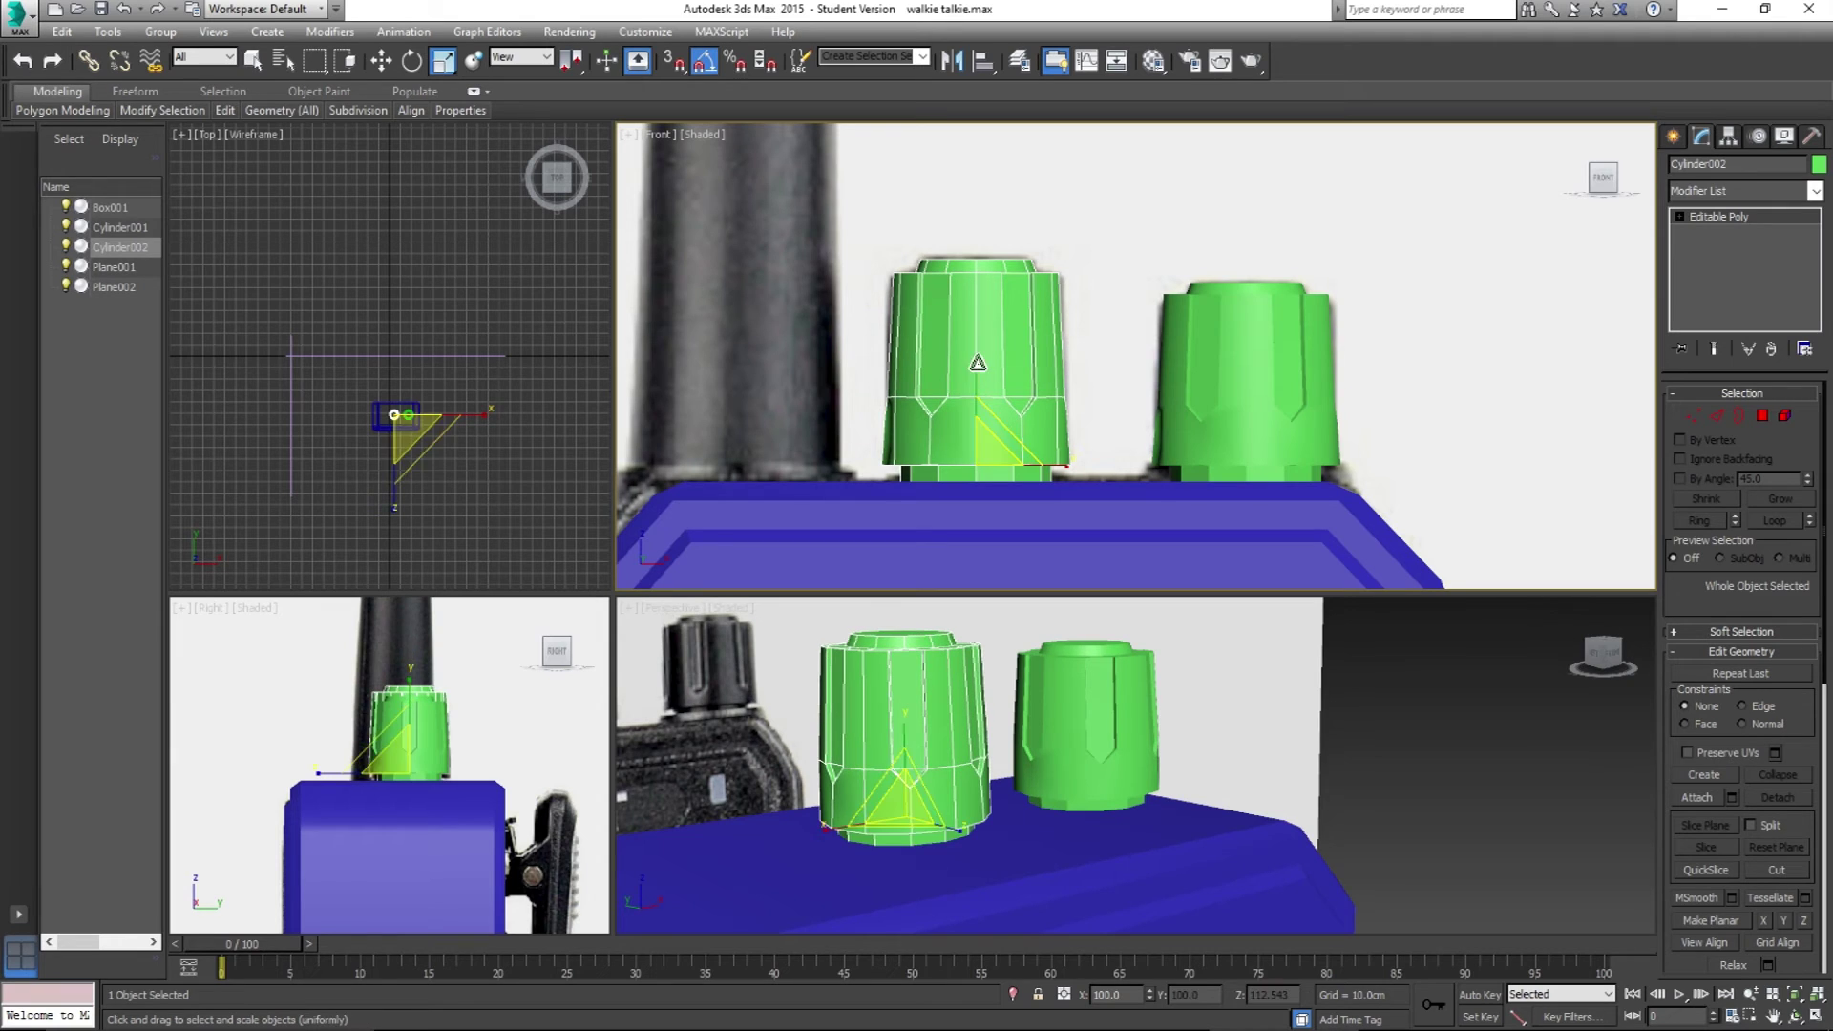
left_click(1343, 771)
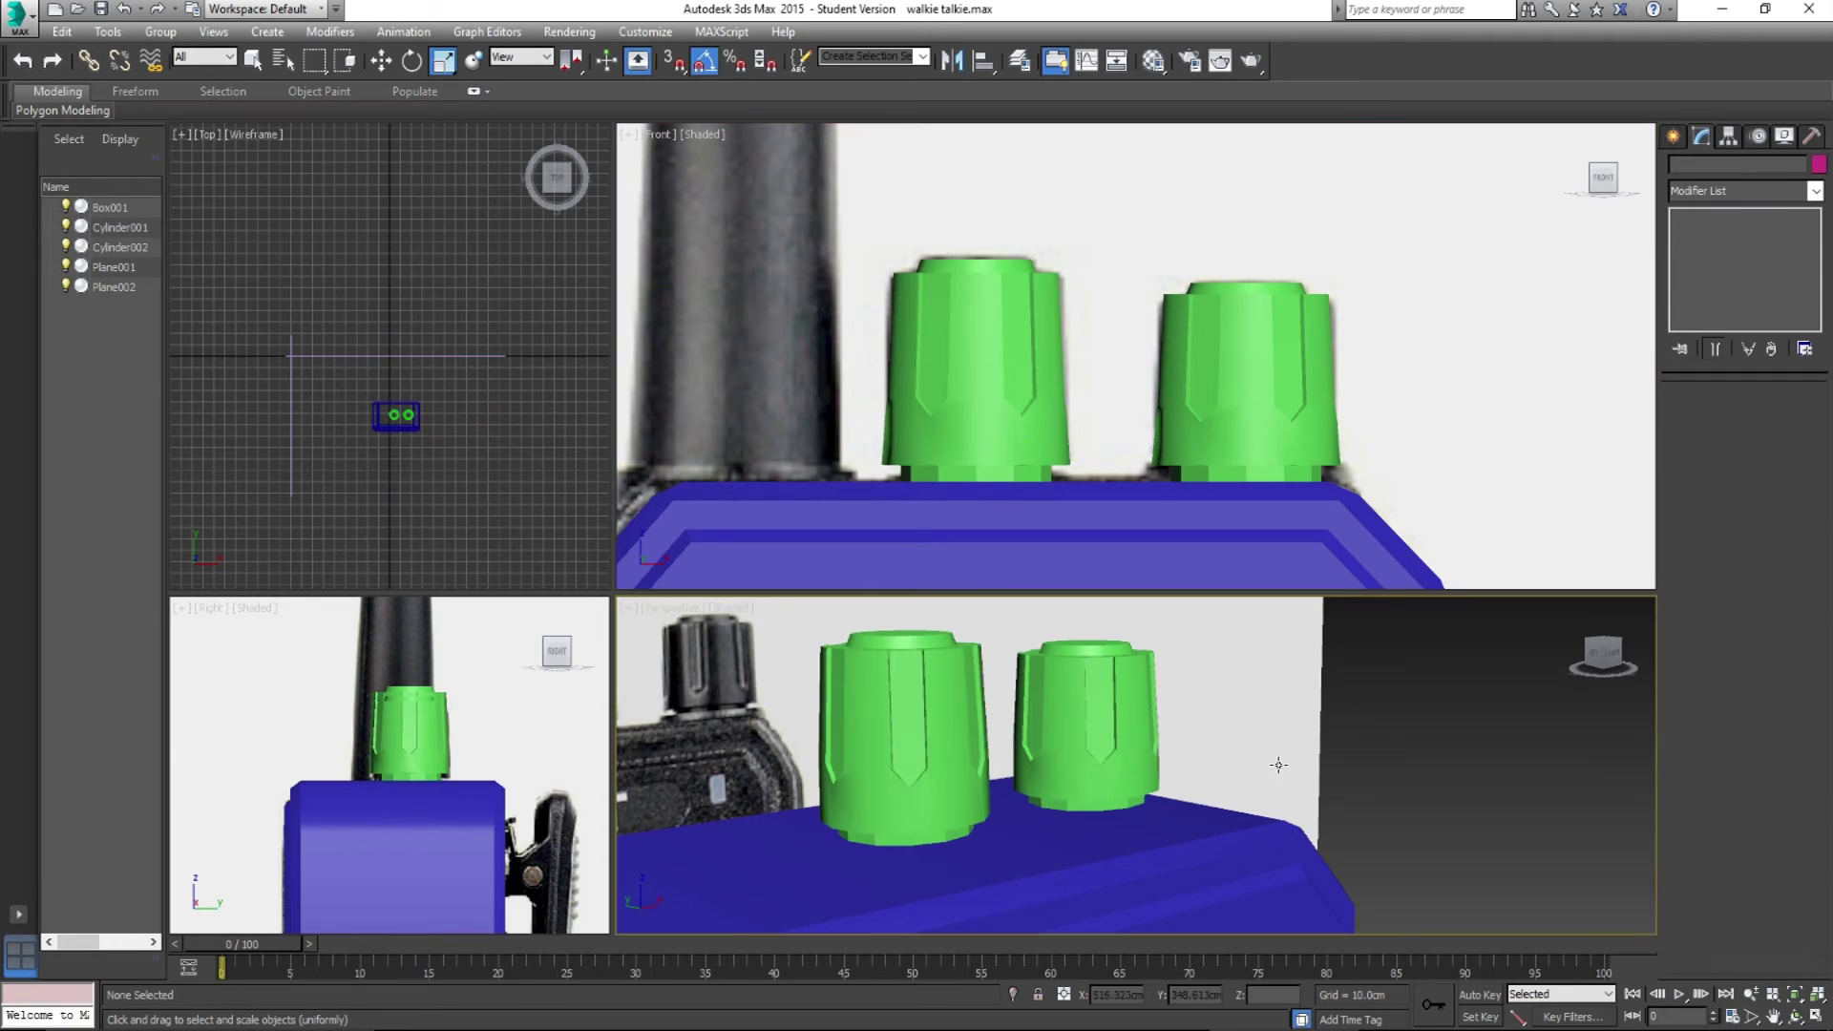
Step: Create a cylinder of about 4.98 cm radius and 35.49 cm height over the reference antenna's base, and rotate it upright
middle_click_drag(1070, 725, 1021, 865, "alt")
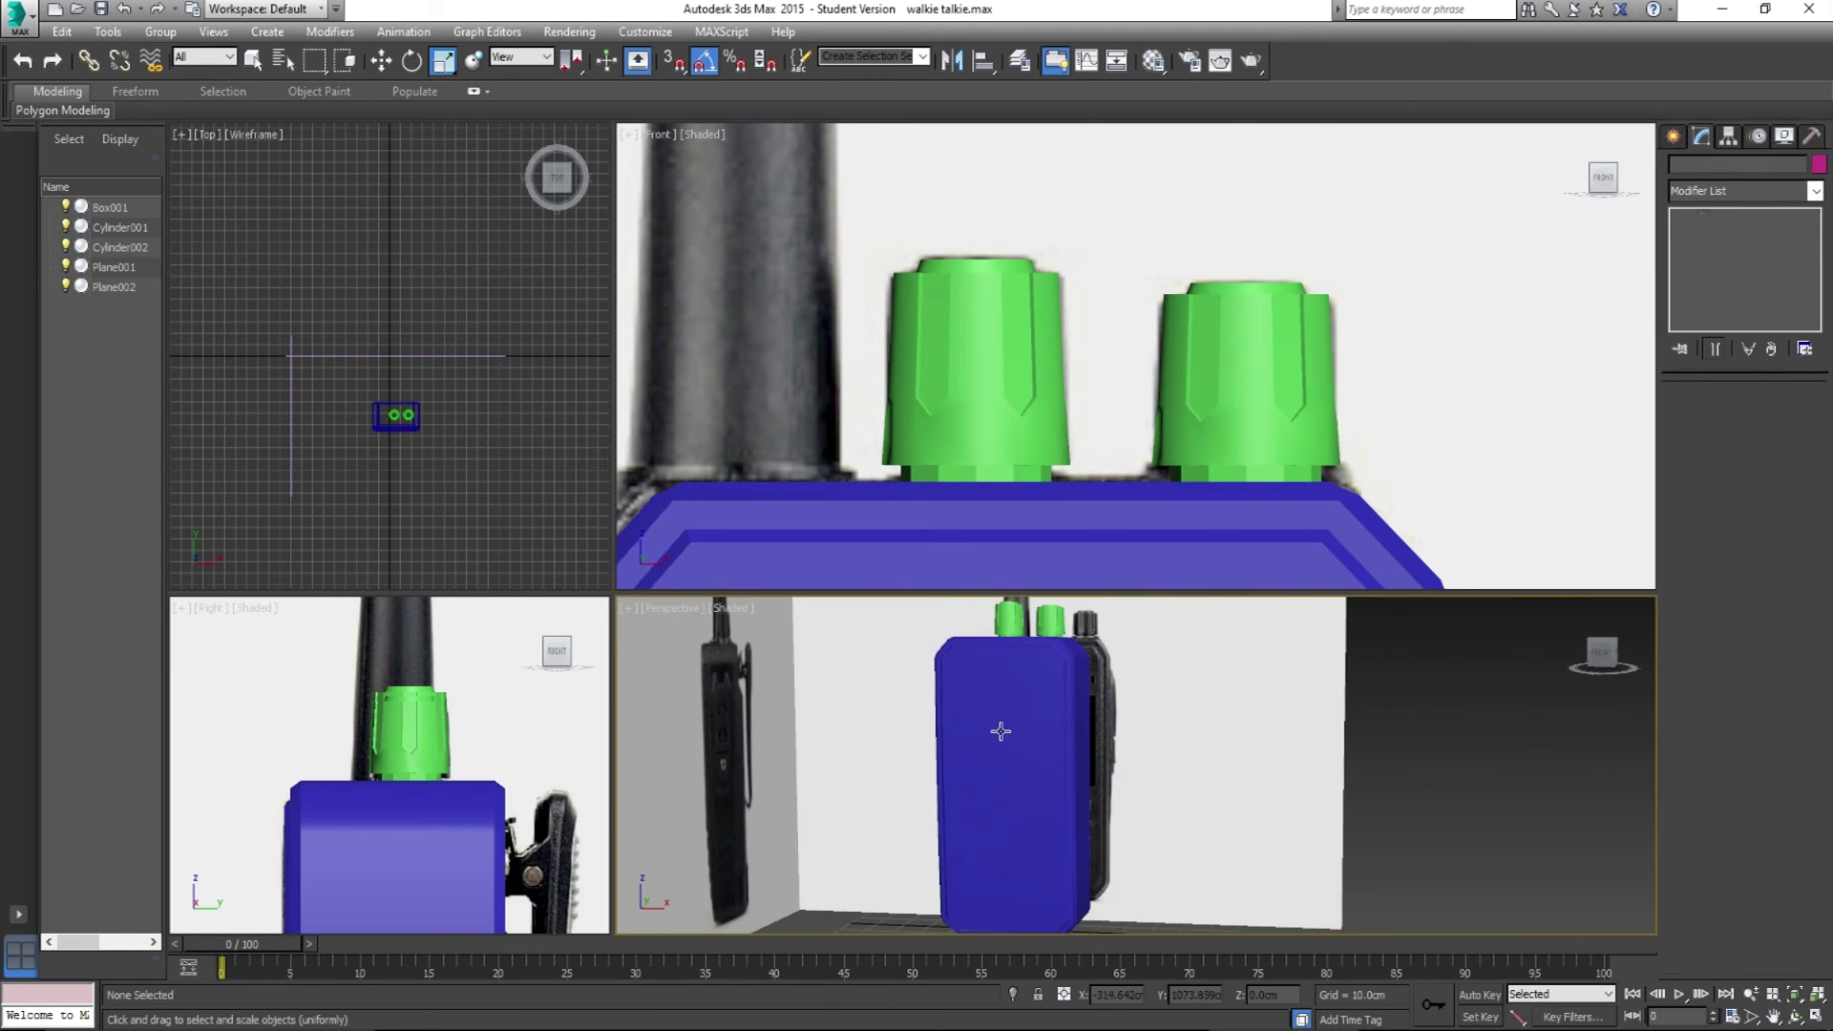
left_click(998, 735)
middle_click_drag(999, 735, 1023, 801, "alt")
scroll(899, 425, "down", 6)
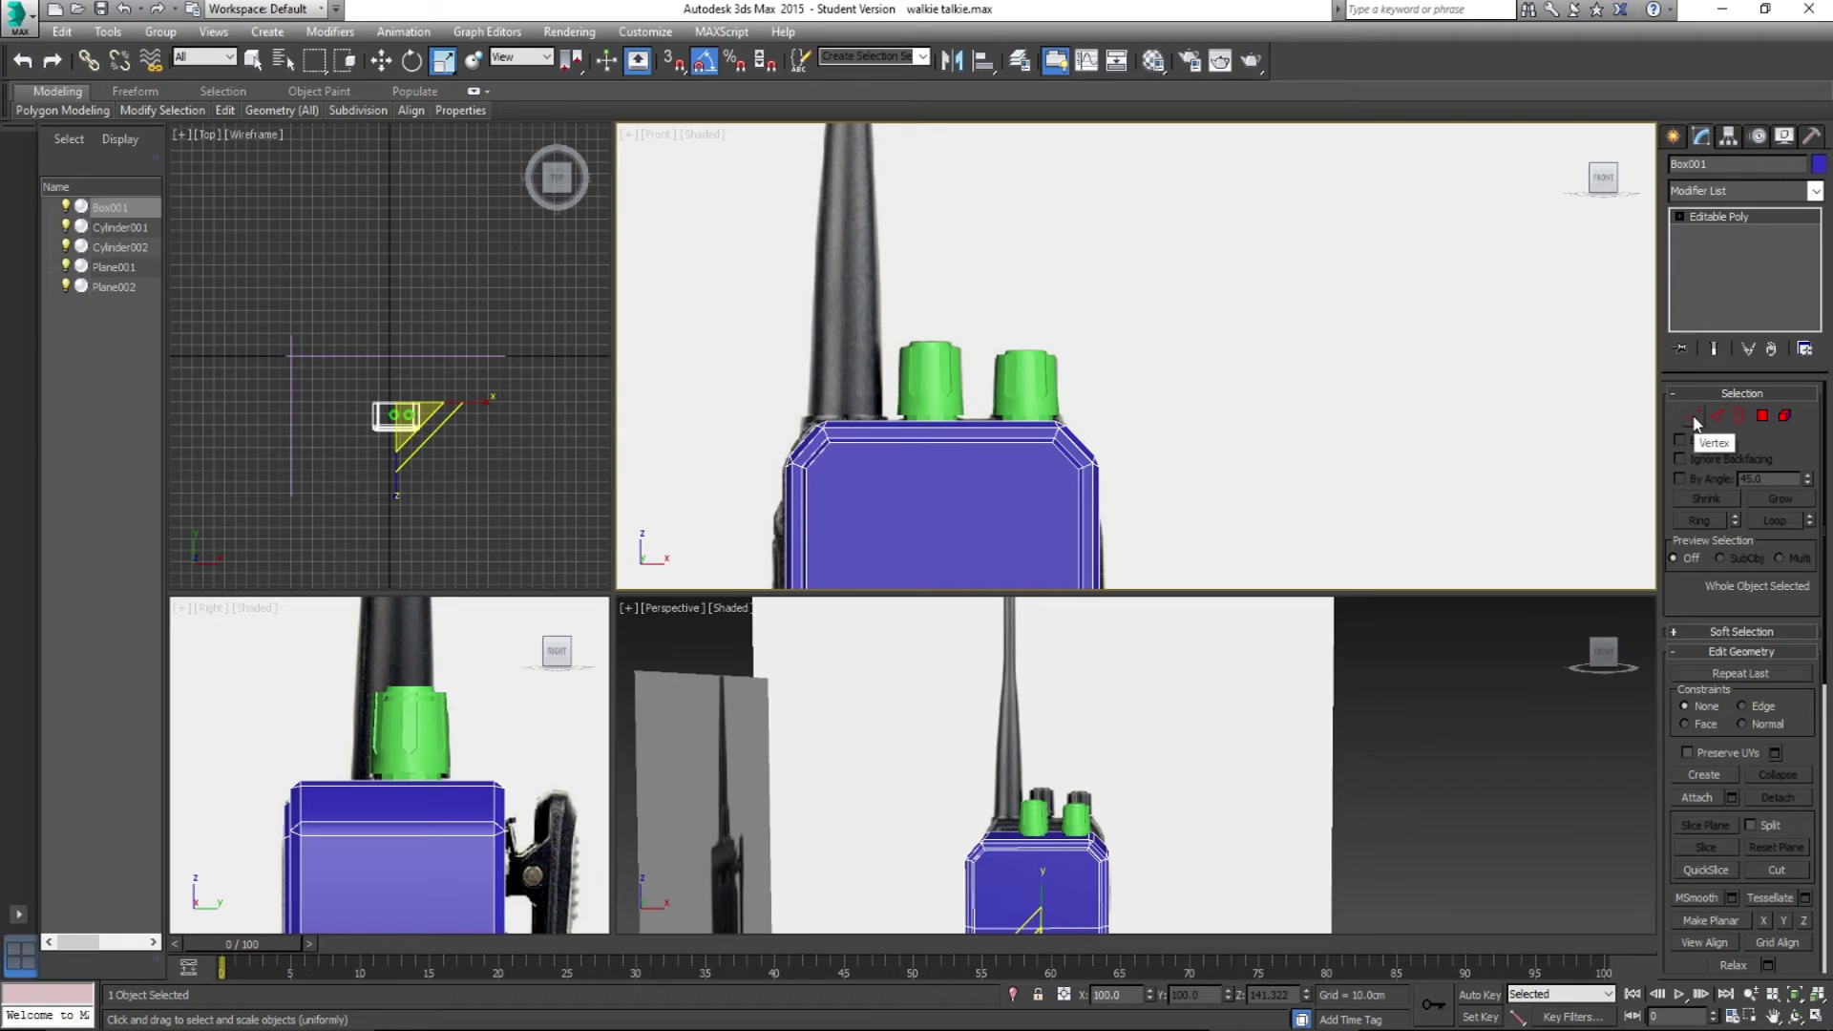
left_click(1673, 139)
left_click(1708, 305)
middle_click_drag(928, 835, 984, 784, "alt")
left_click_drag(848, 399, 853, 364)
middle_click_drag(888, 656, 894, 813, "alt")
key("e")
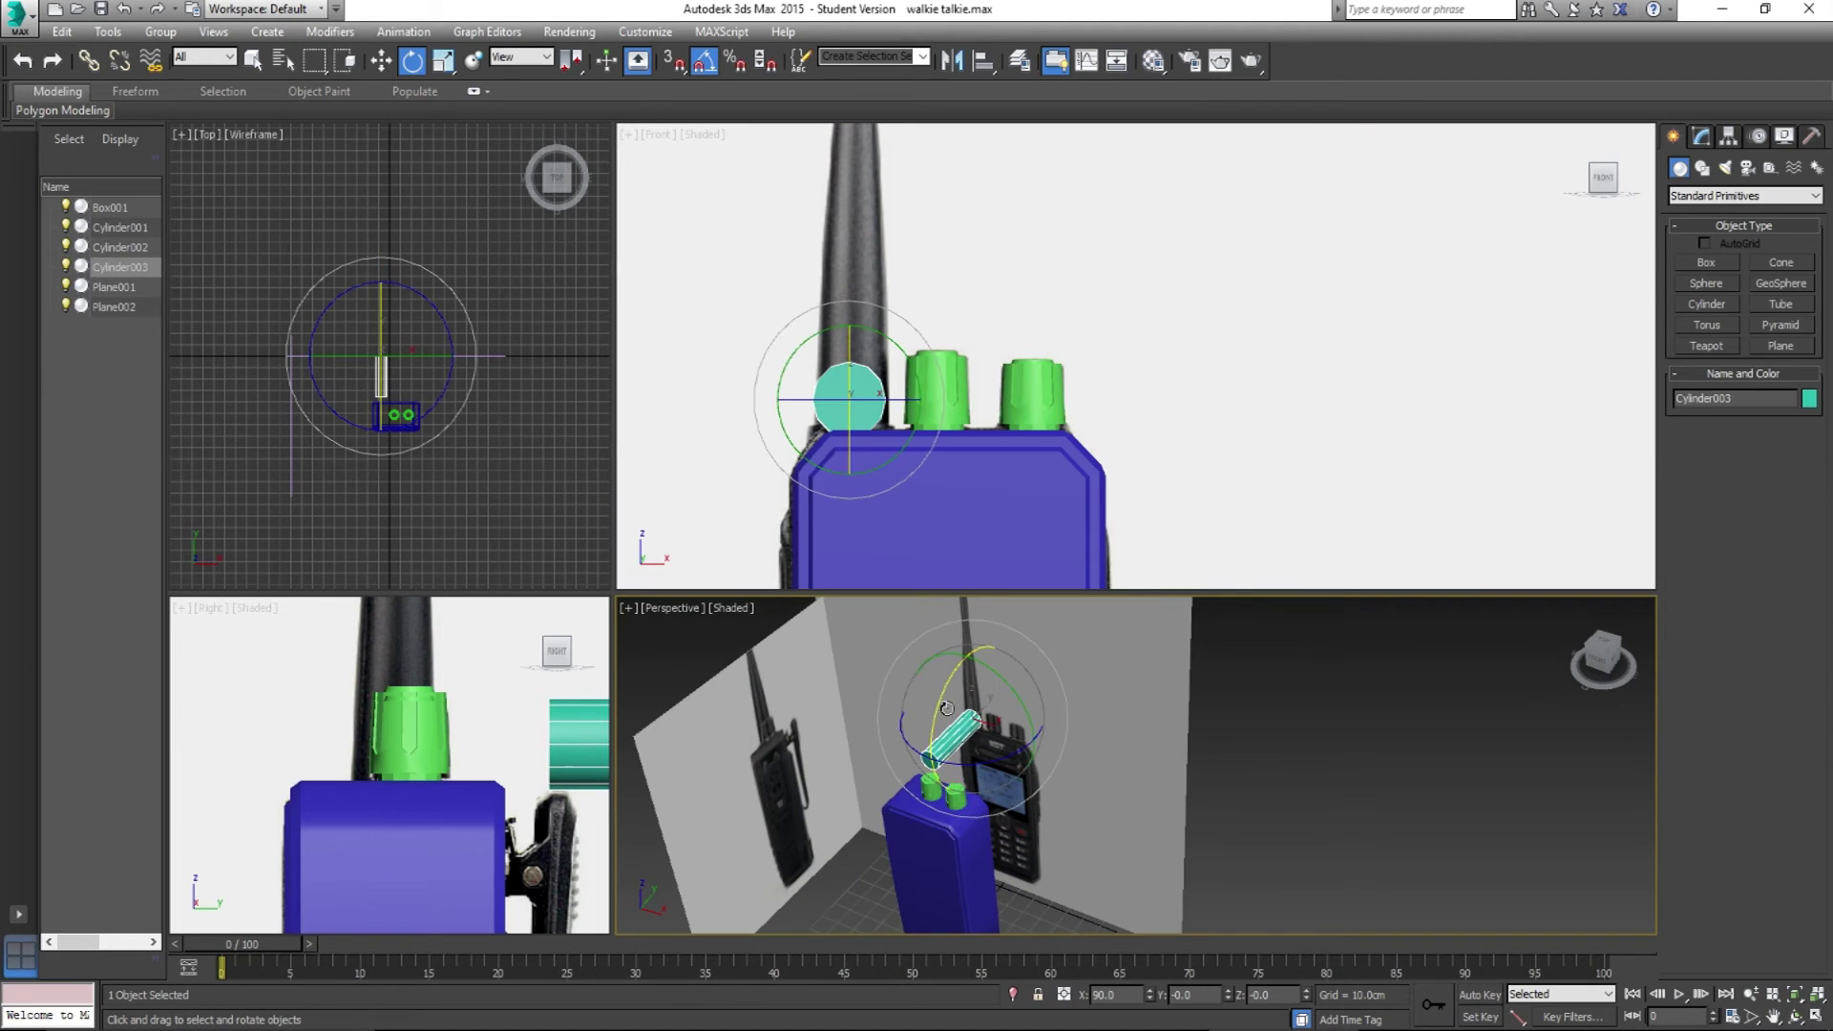
left_click_drag(945, 689, 986, 610)
Step: Move the upright cylinder onto the top of the body beside the knobs, at about Y -52.5 cm and Z 99.38 cm
key("w")
left_click(929, 414)
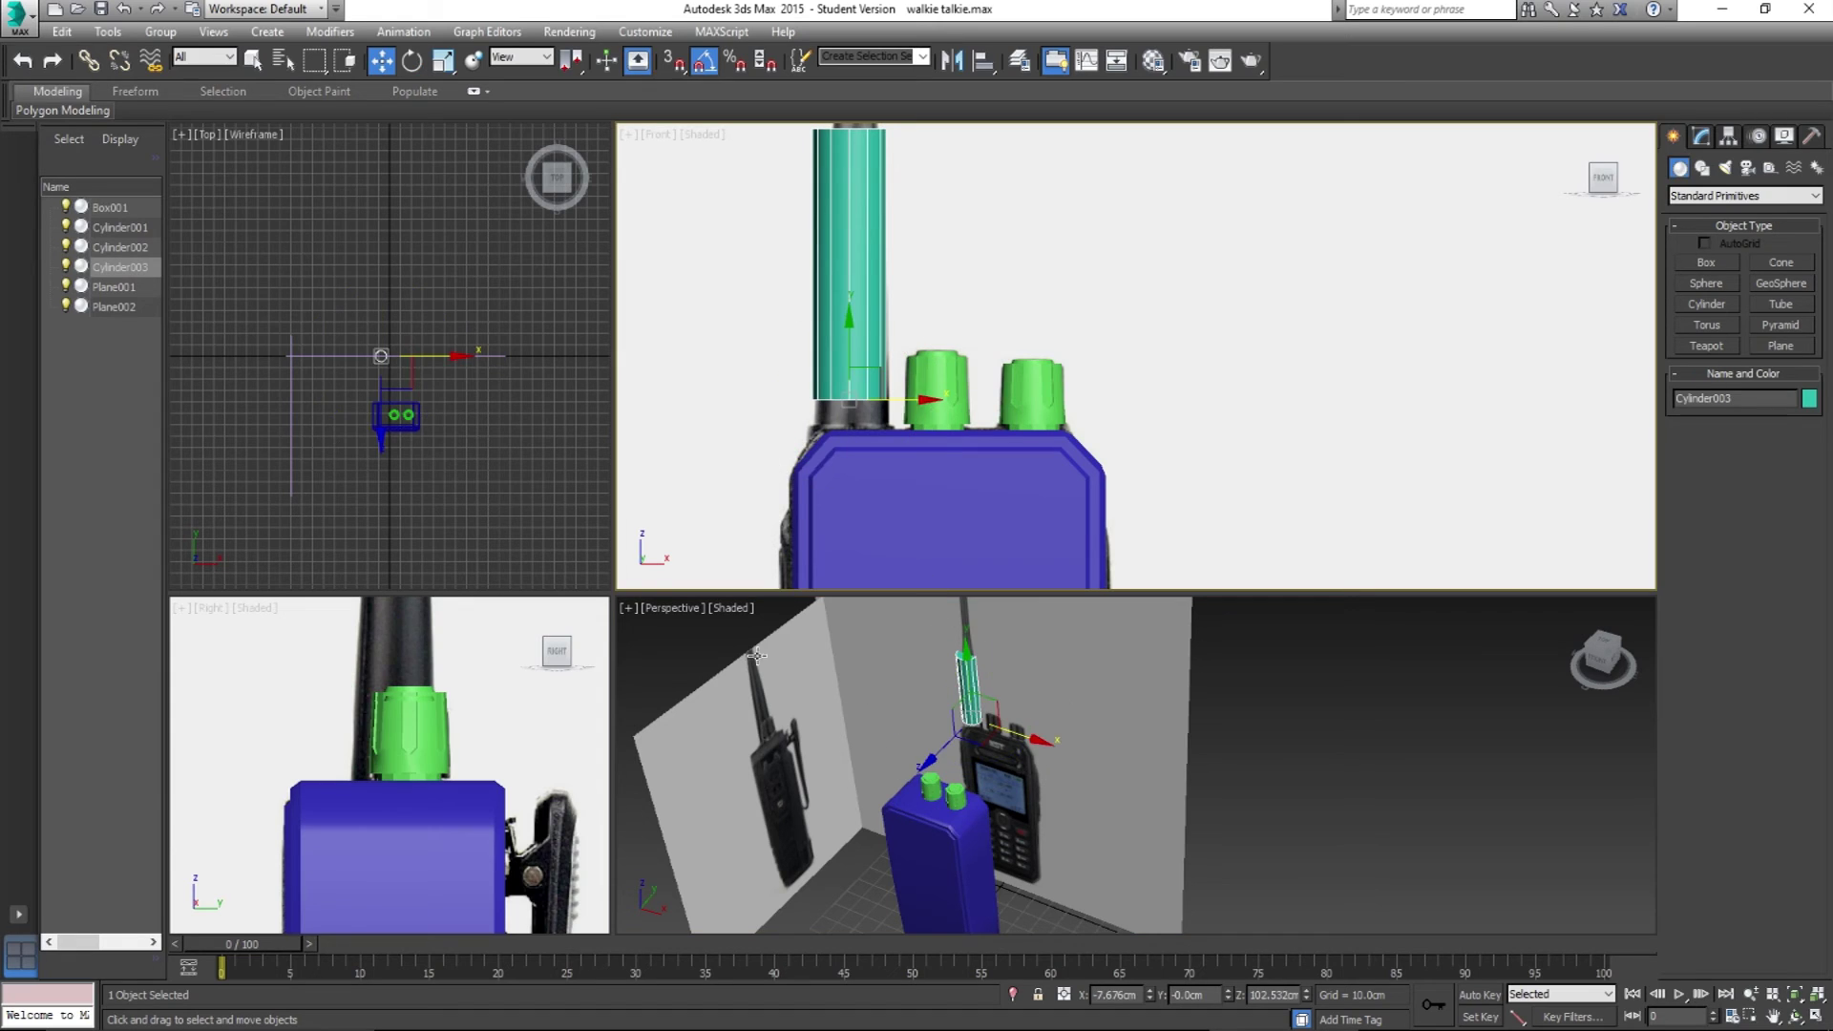
scroll(495, 742, "down", 5)
left_click_drag(561, 753, 380, 786)
scroll(372, 696, "up", 8)
left_click_drag(463, 839, 459, 849)
left_click(825, 413)
left_click_drag(851, 387, 909, 372)
scroll(842, 287, "down", 5)
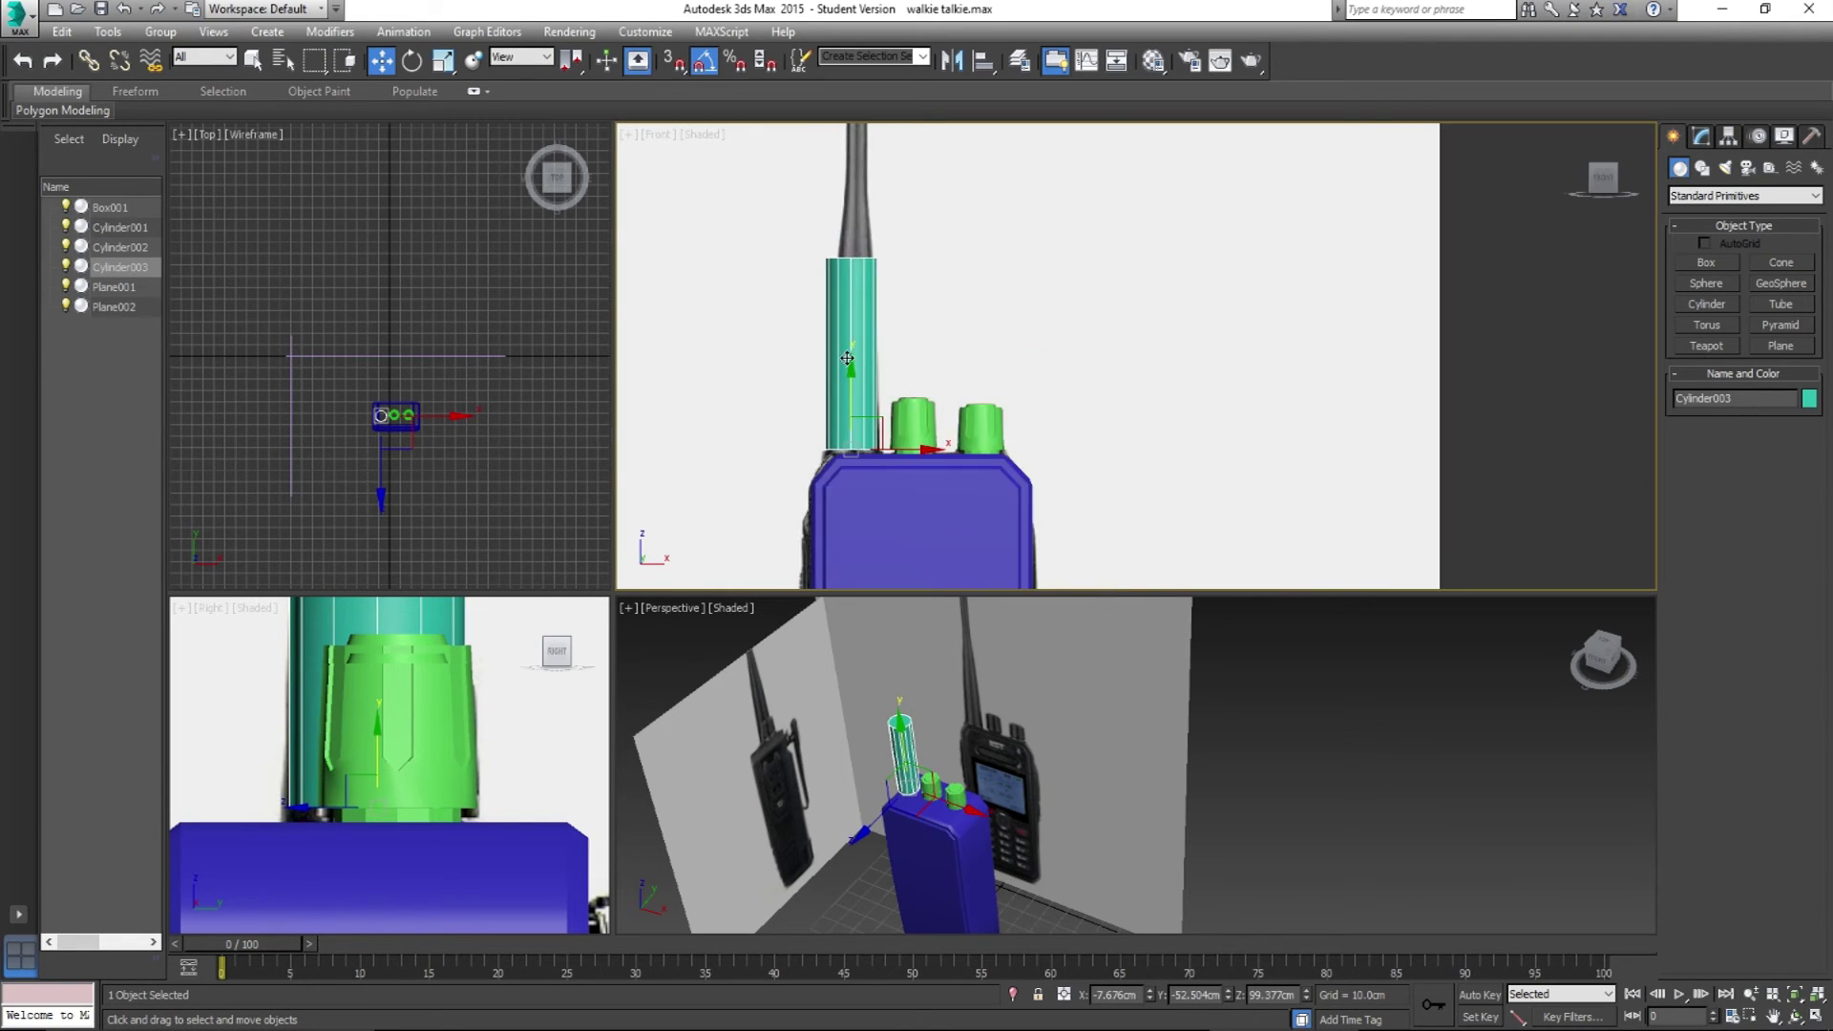
Step: Stretch the antenna cylinder along its height to about 254.5 % so it reaches just below the reference antenna's tip
key("e")
key("r")
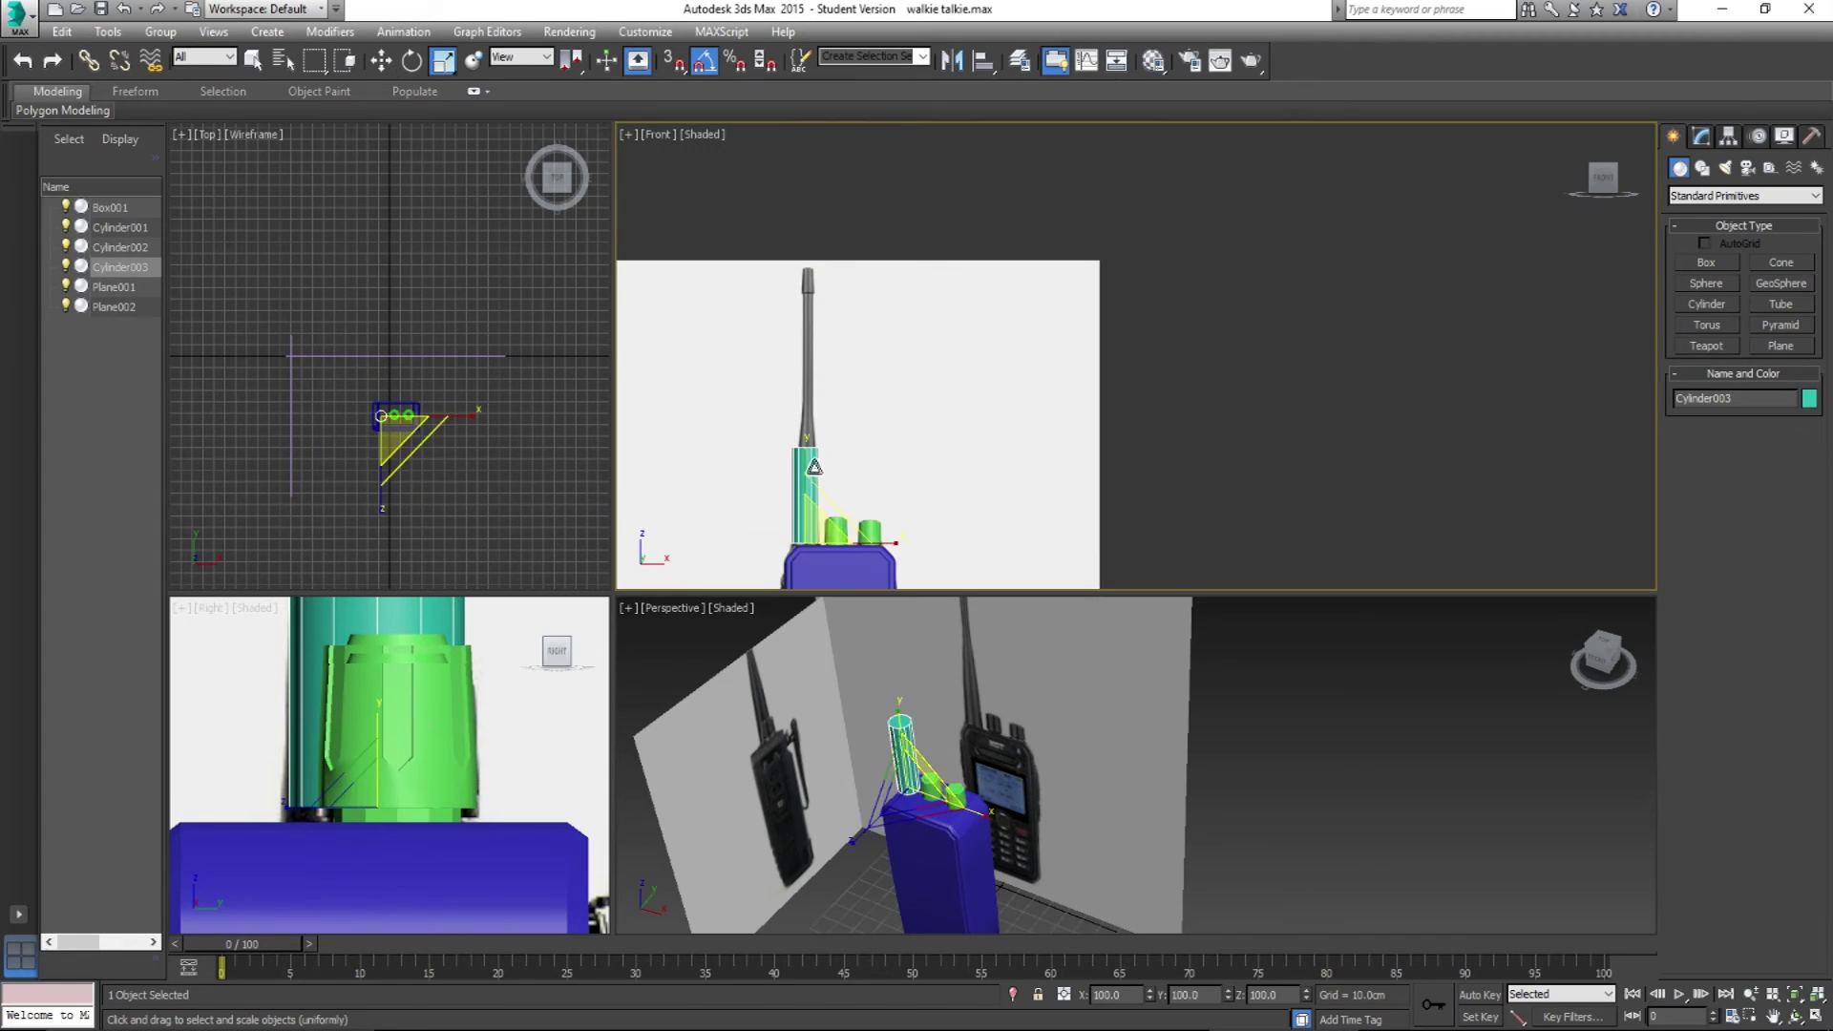
left_click_drag(825, 458, 818, 330)
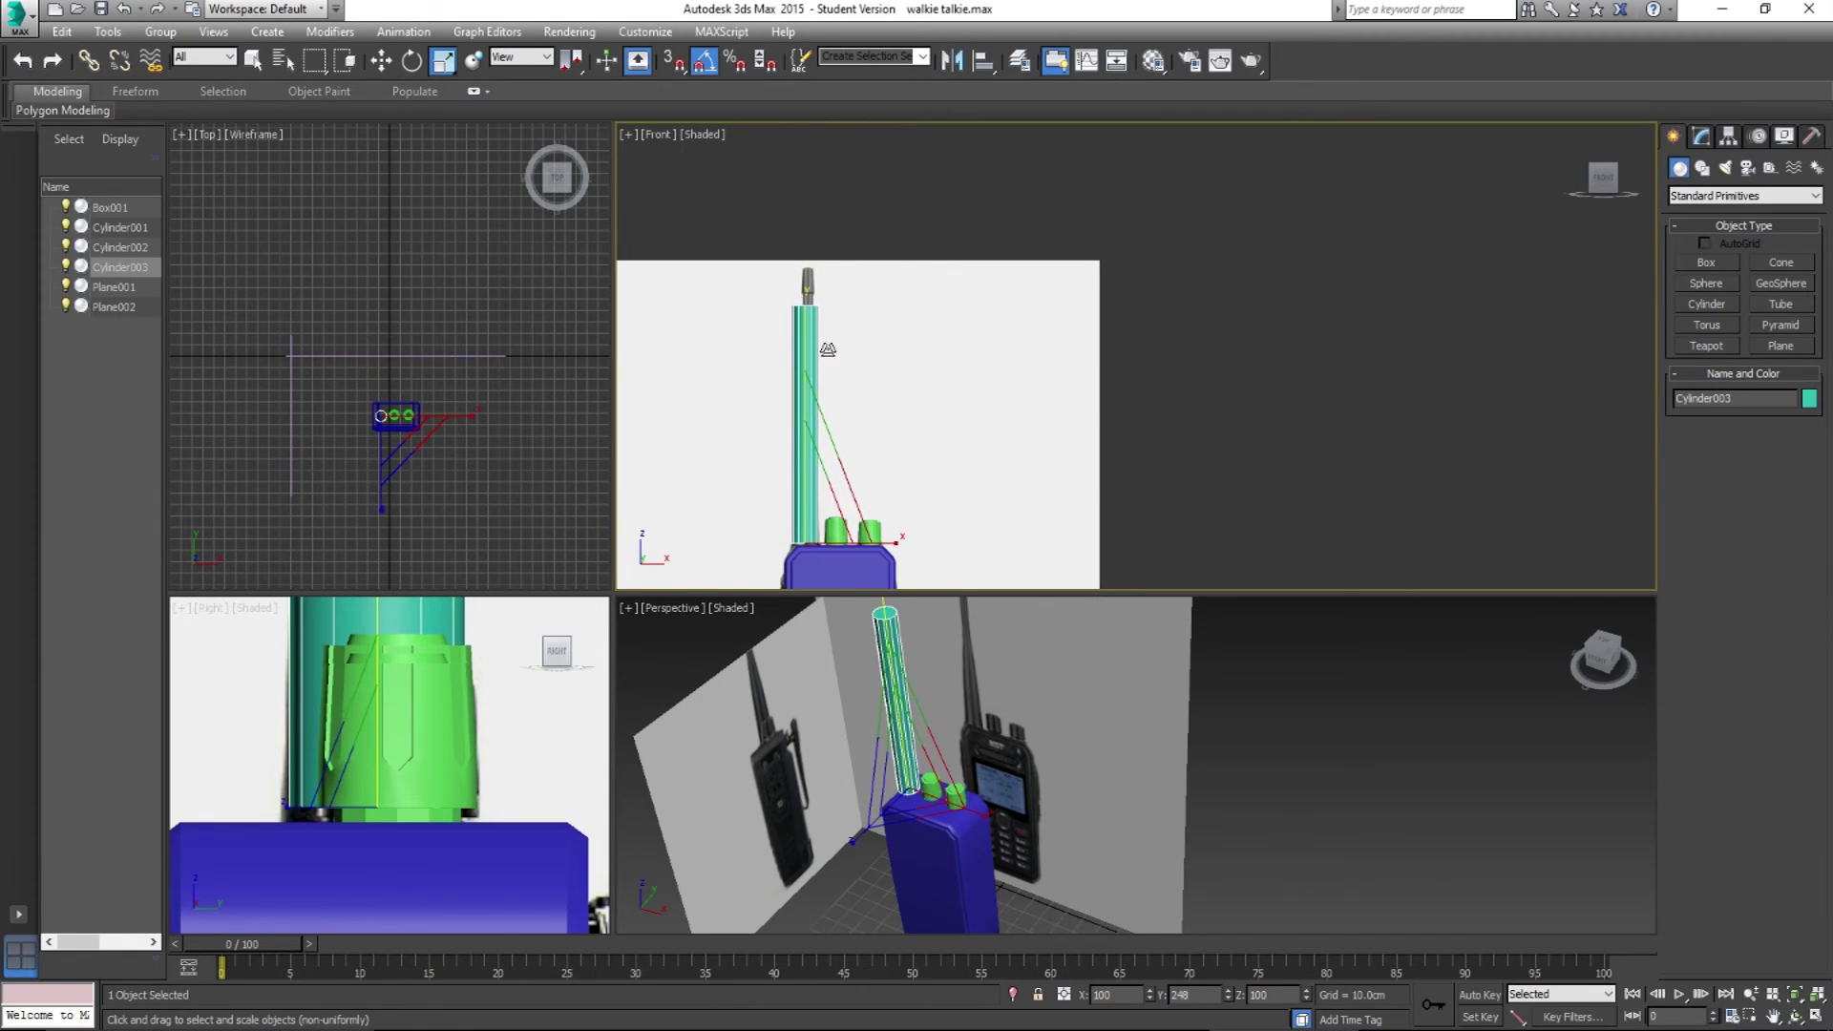
key("r")
scroll(809, 284, "up", 6)
scroll(826, 382, "down", 3)
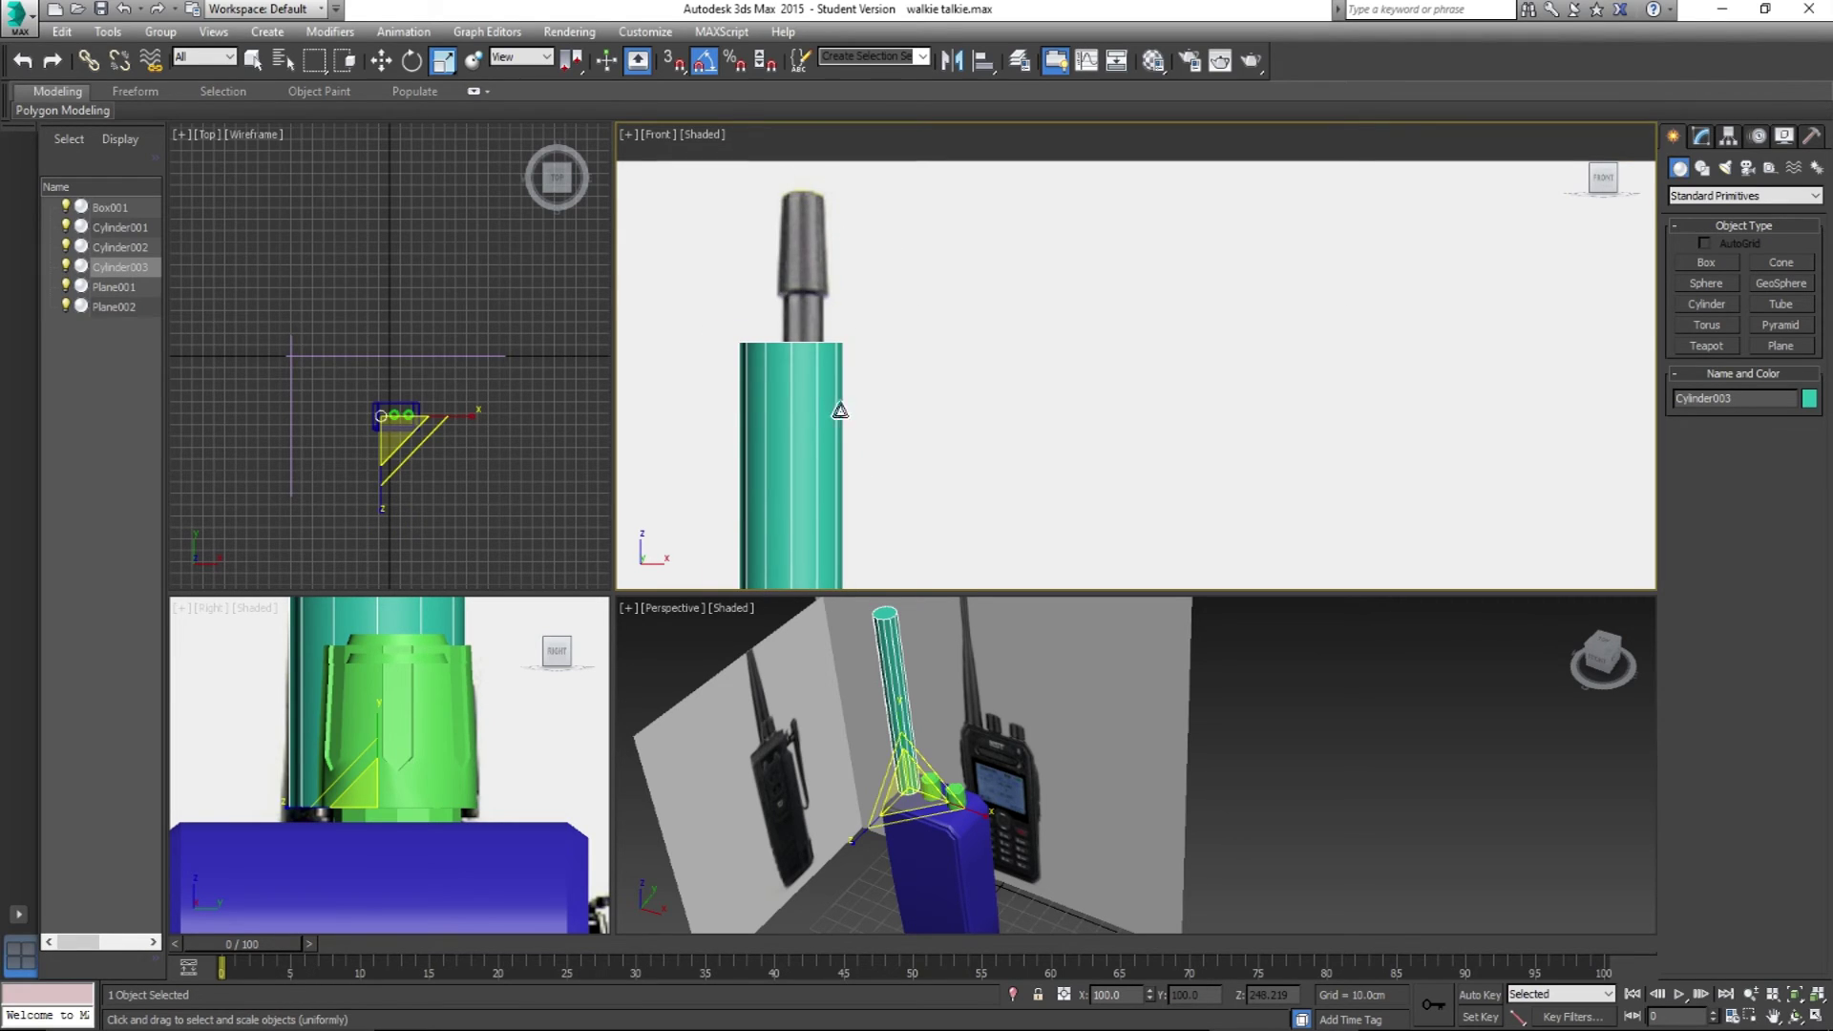
scroll(845, 443, "down", 2)
left_click(902, 714)
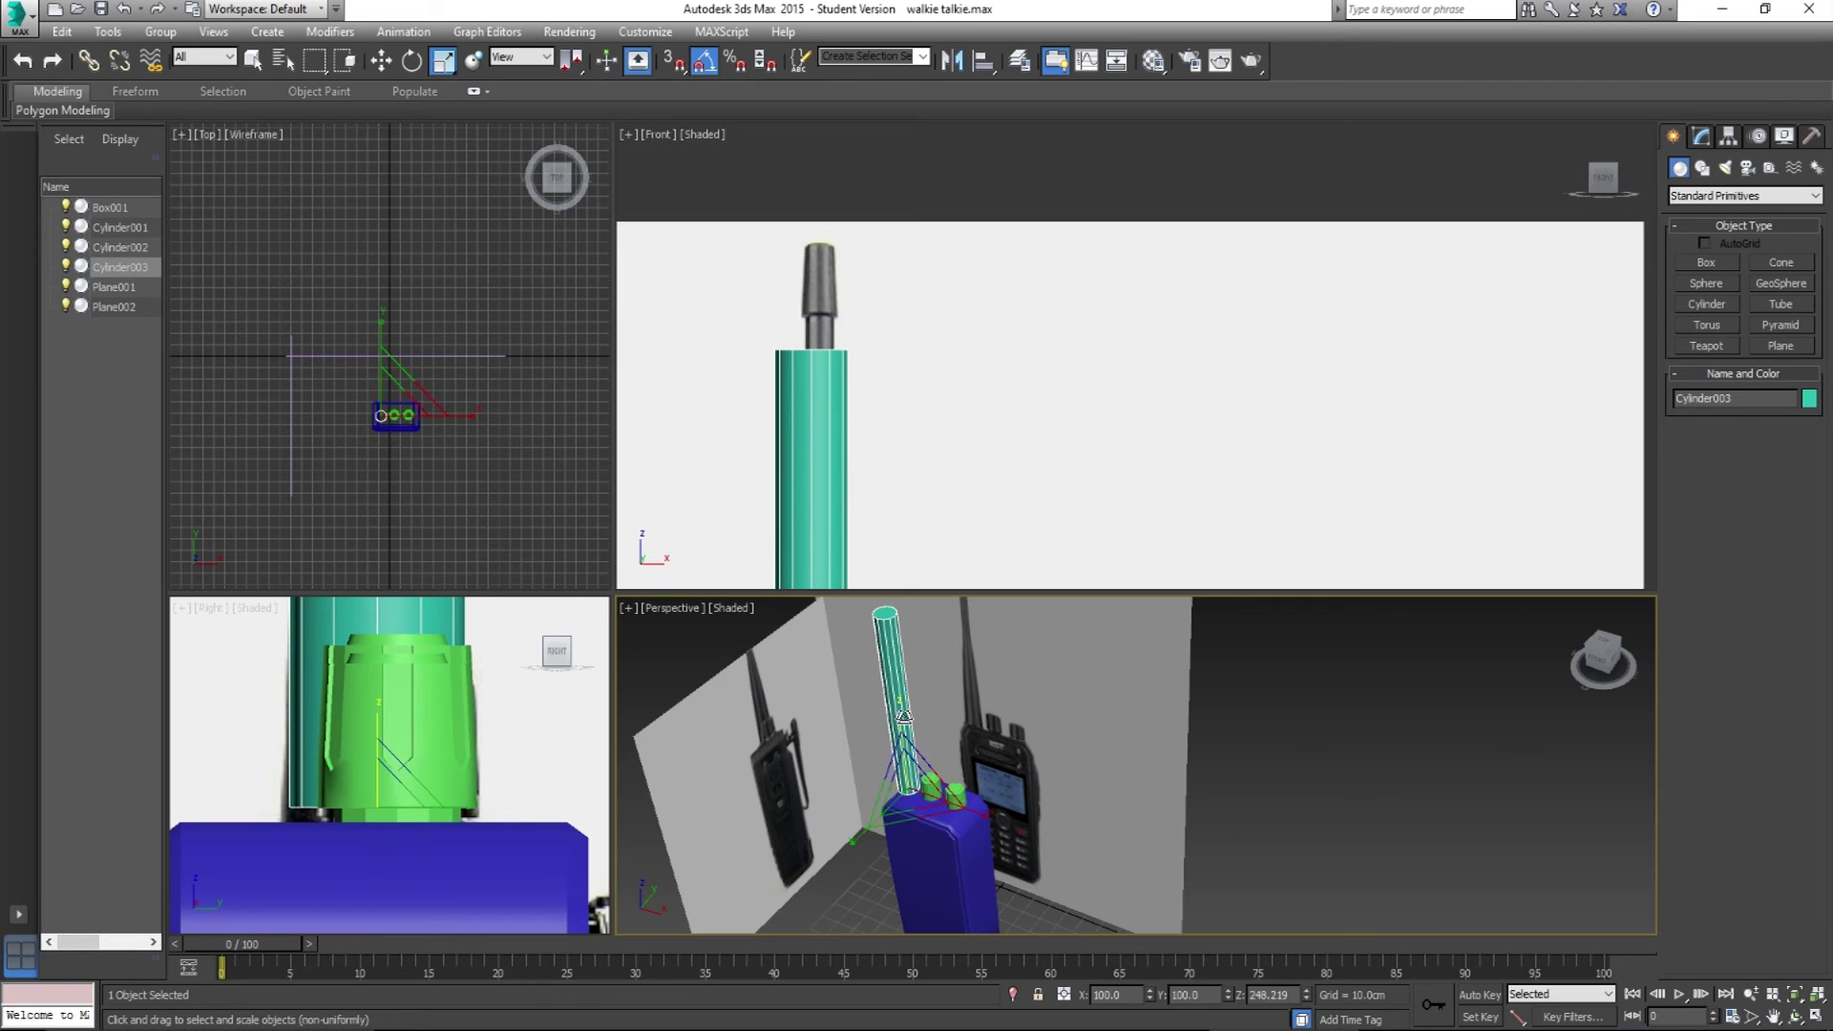
left_click_drag(898, 714, 843, 406)
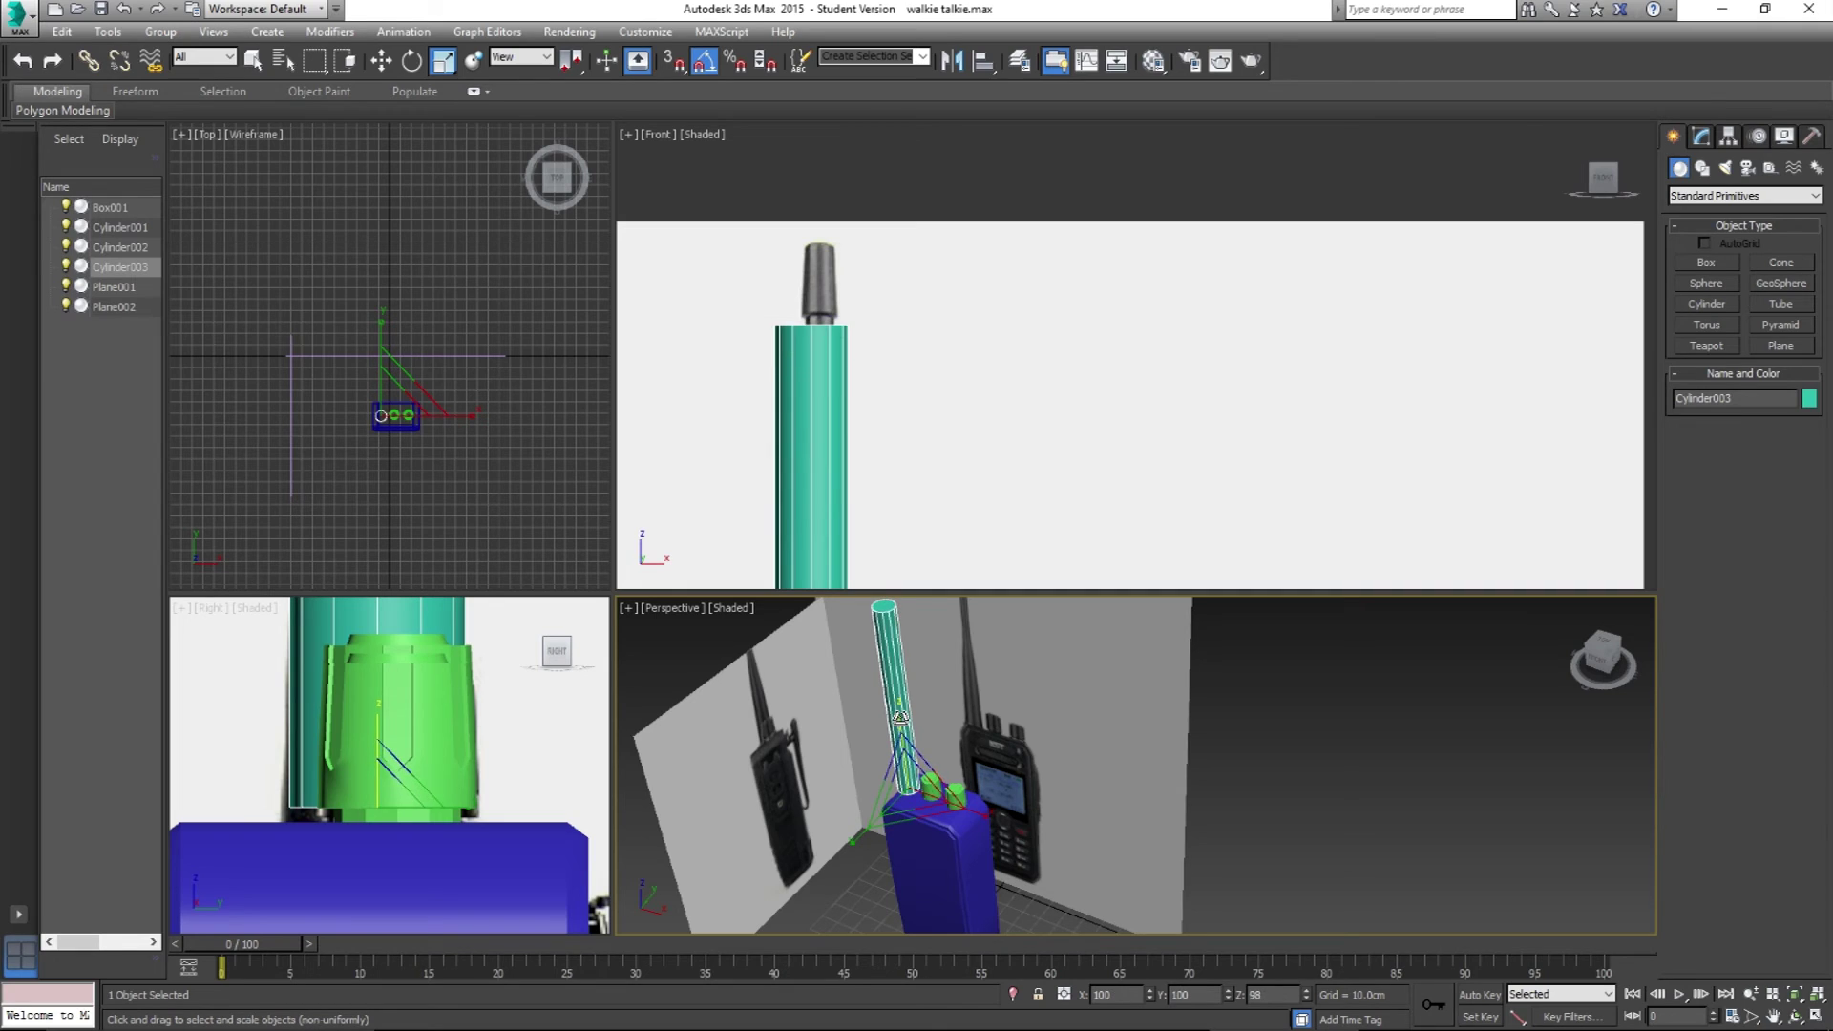
left_click(816, 337)
scroll(816, 337, "down", 3)
scroll(817, 337, "down", 3)
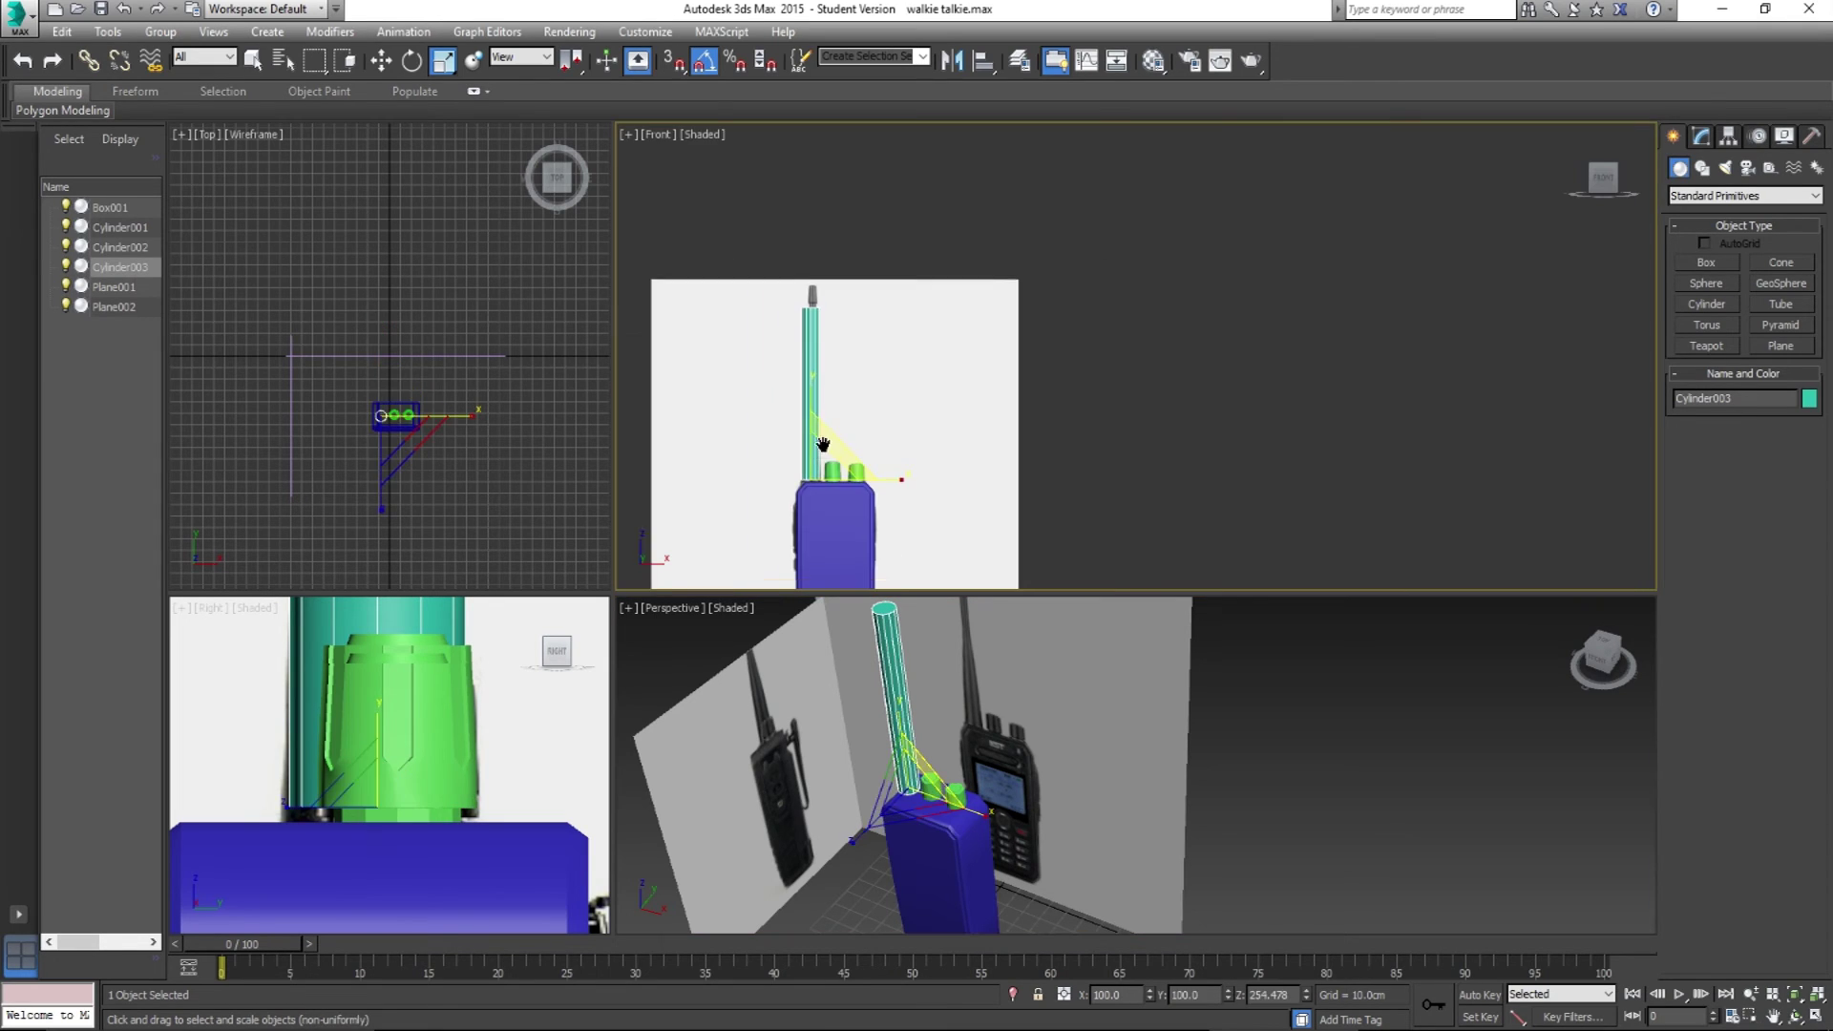
Step: Convert the antenna cylinder to an Editable Poly
scroll(859, 448, "up", 4)
left_click(1701, 137)
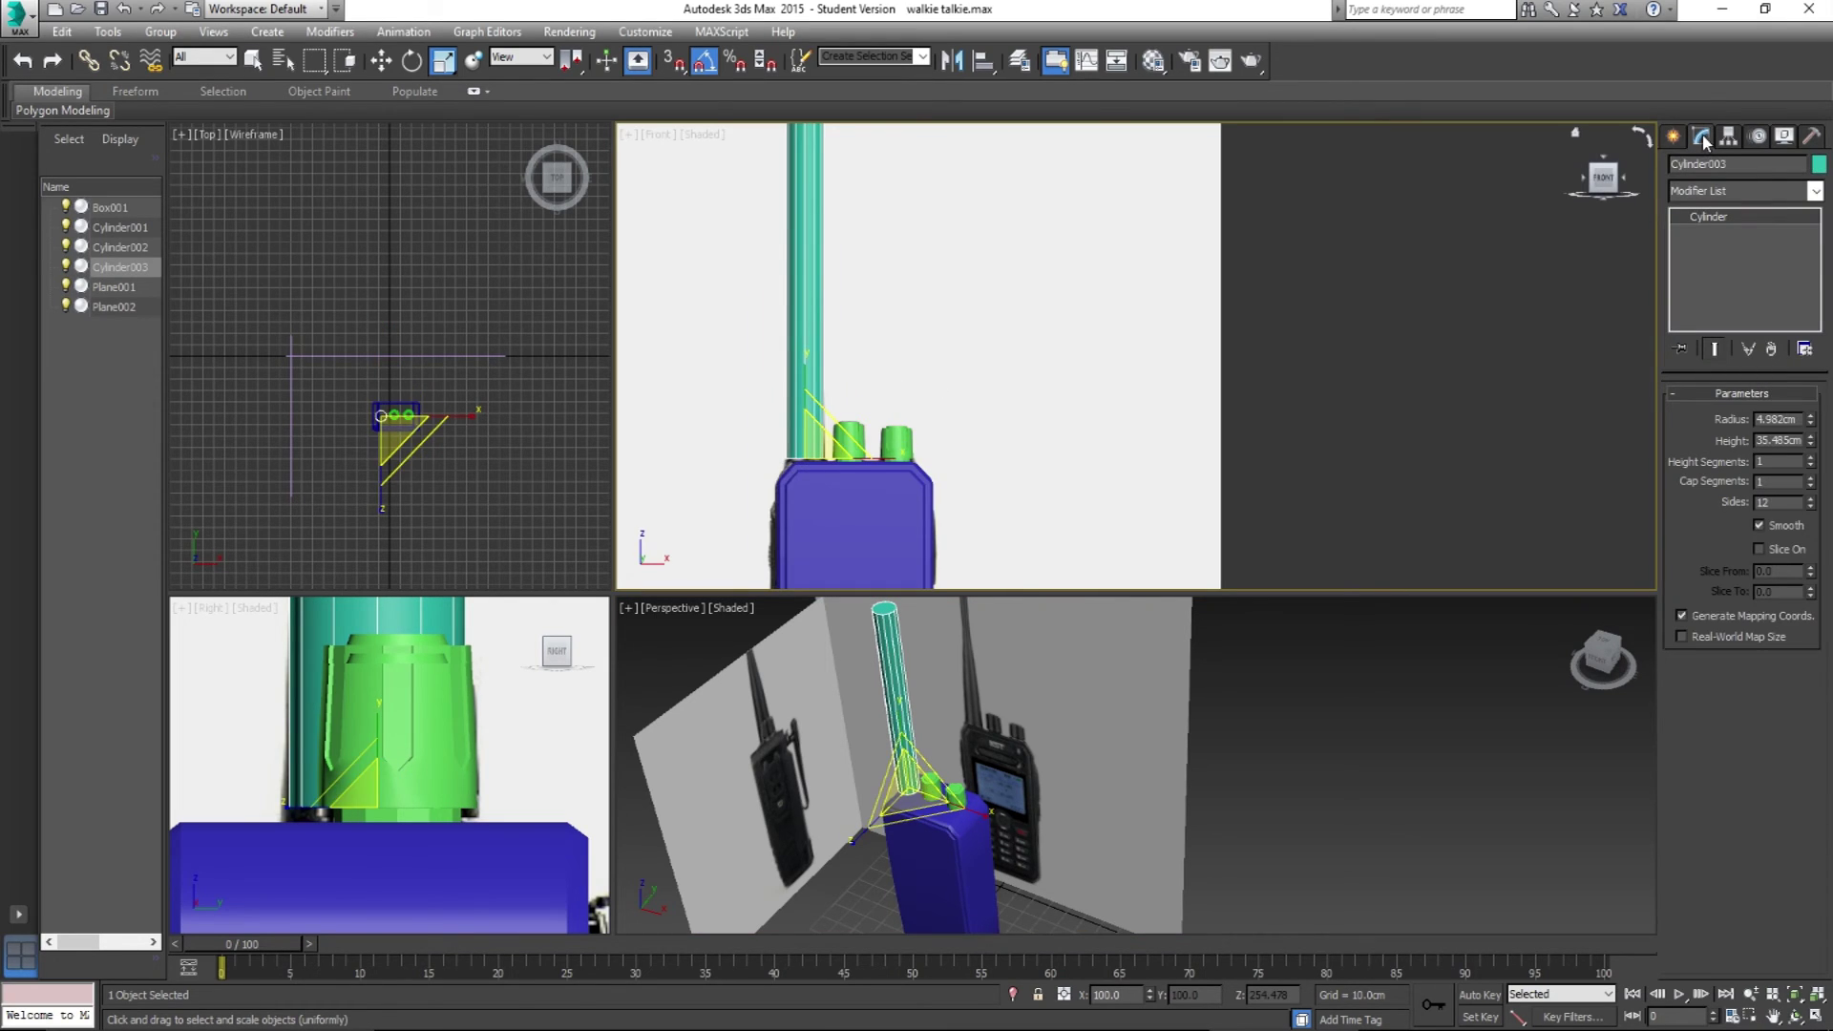
right_click(1722, 225)
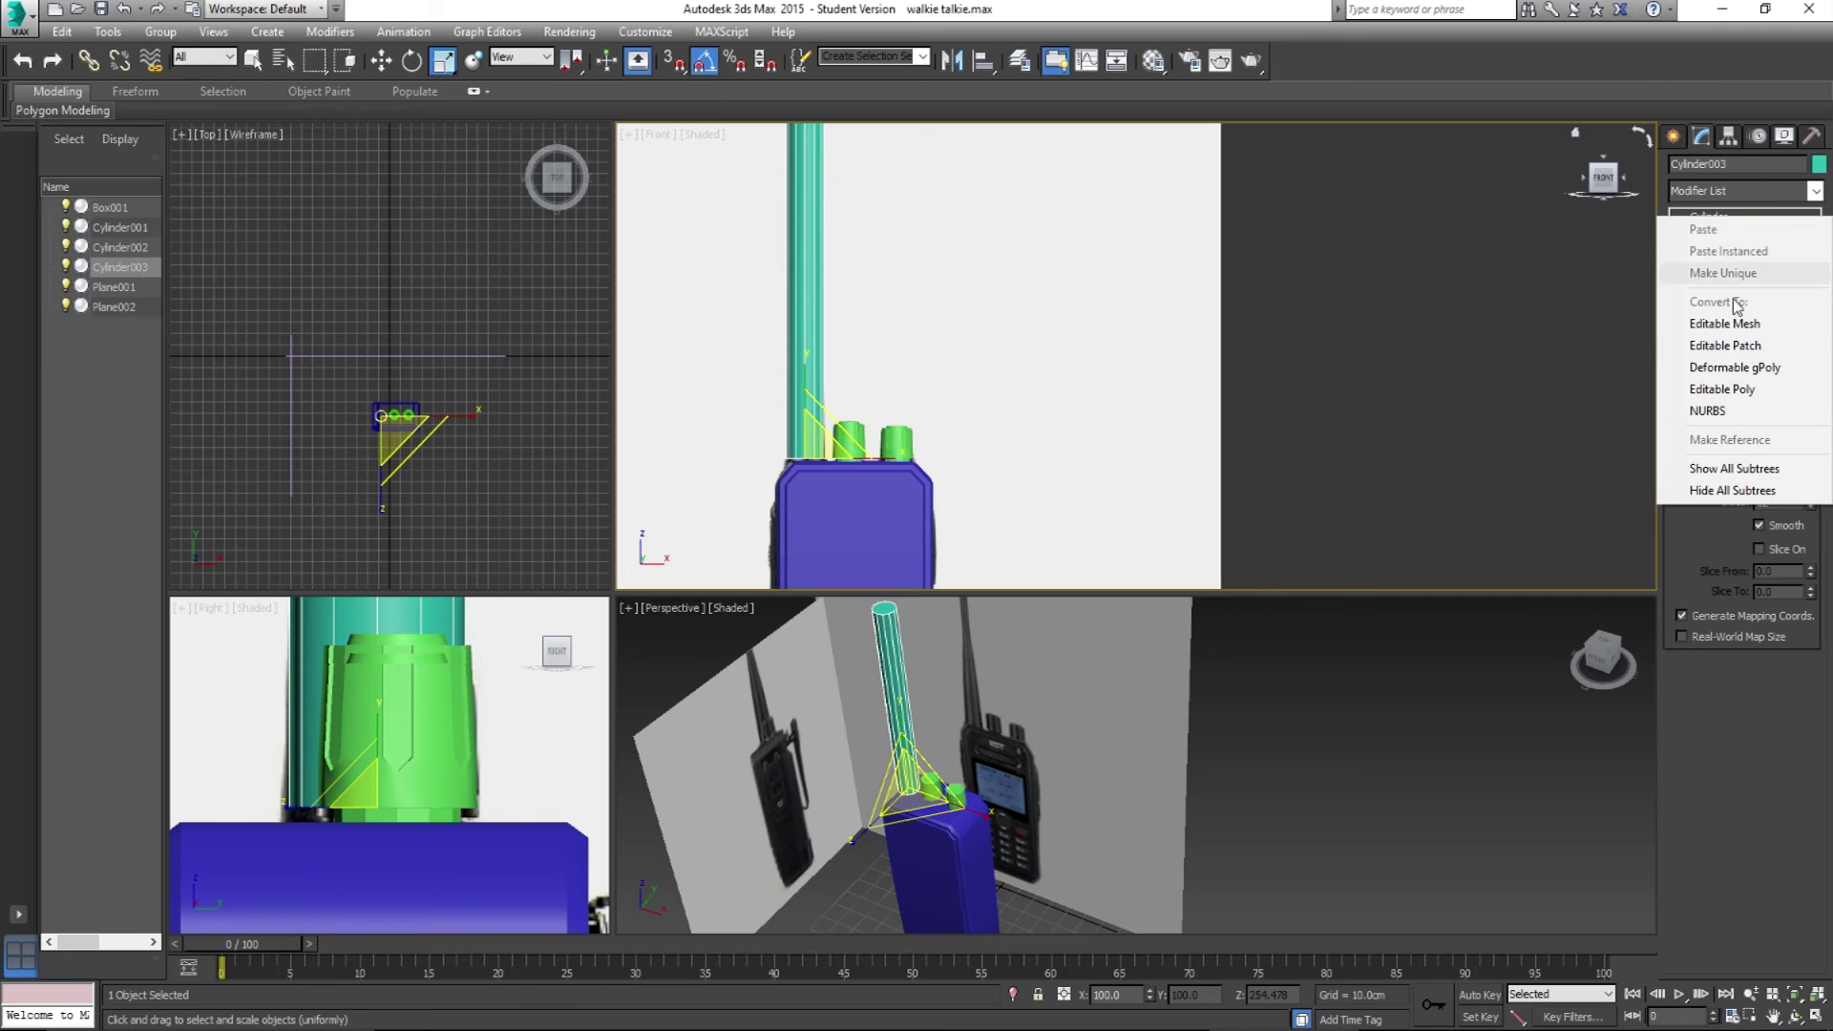
left_click(1732, 388)
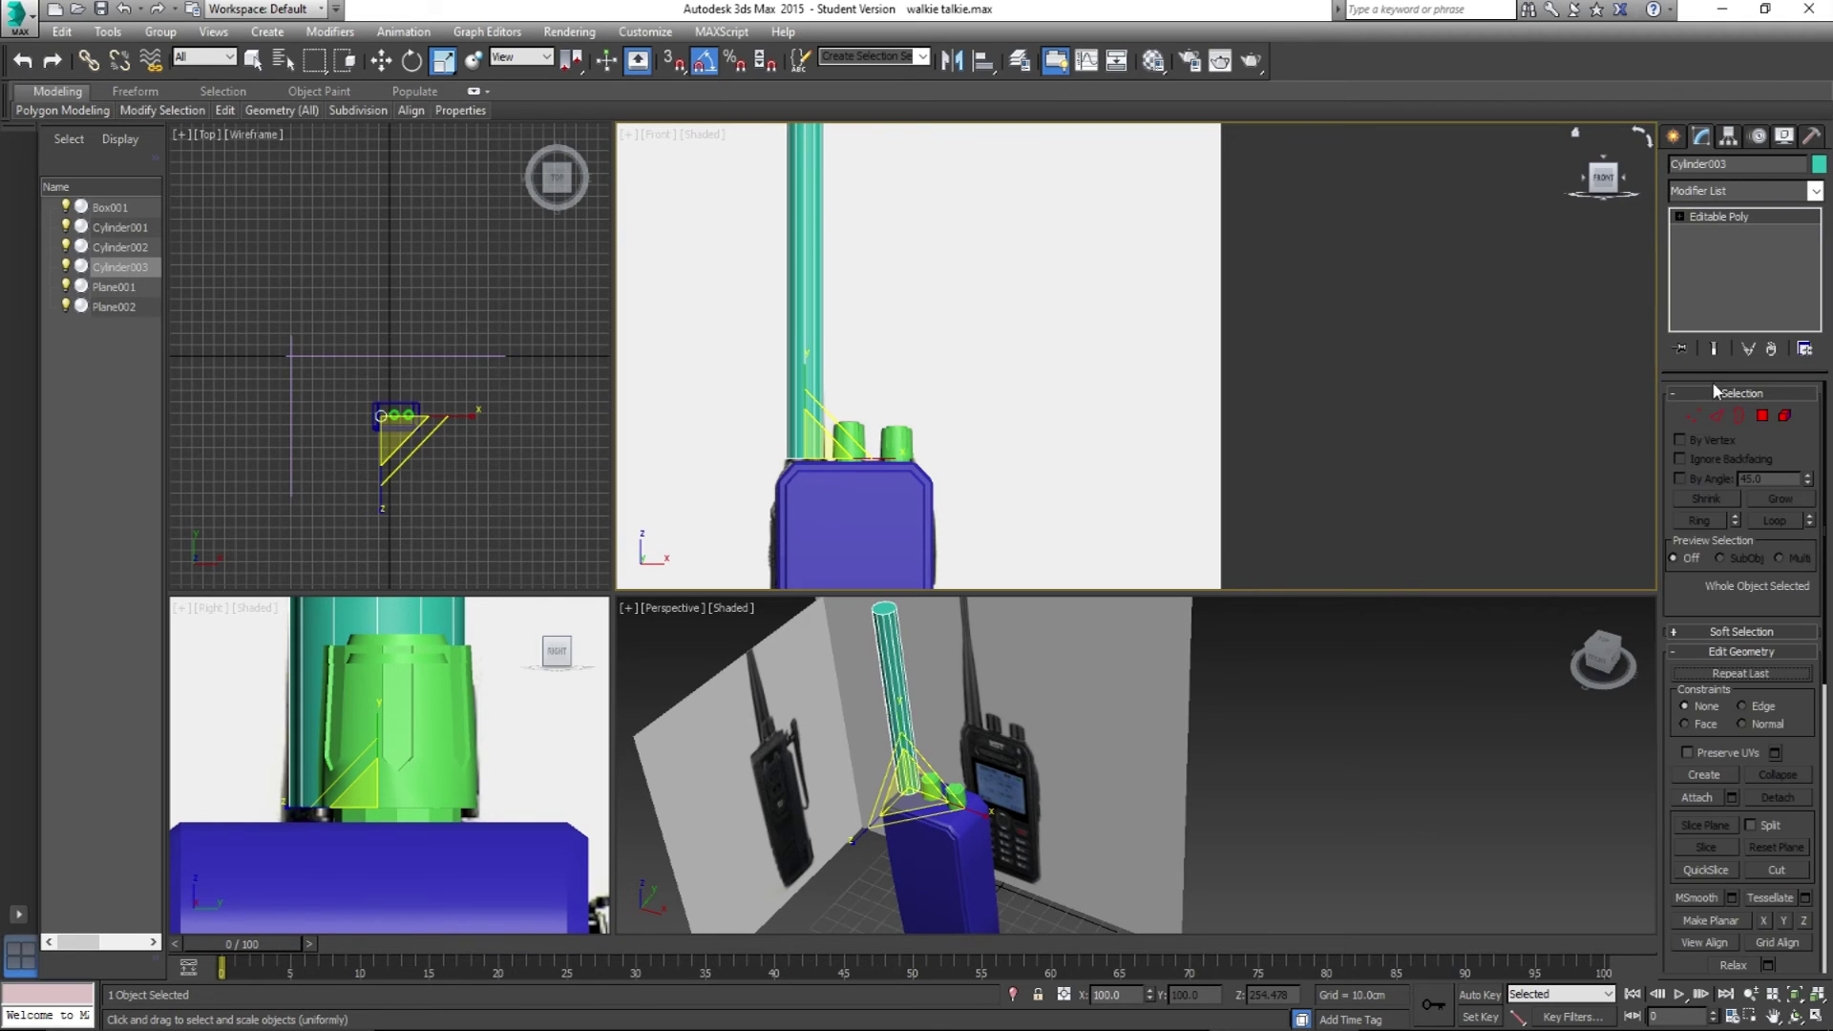
Step: Make the antenna cylinder see-through and select its 12 vertical side edges
left_click(1692, 416)
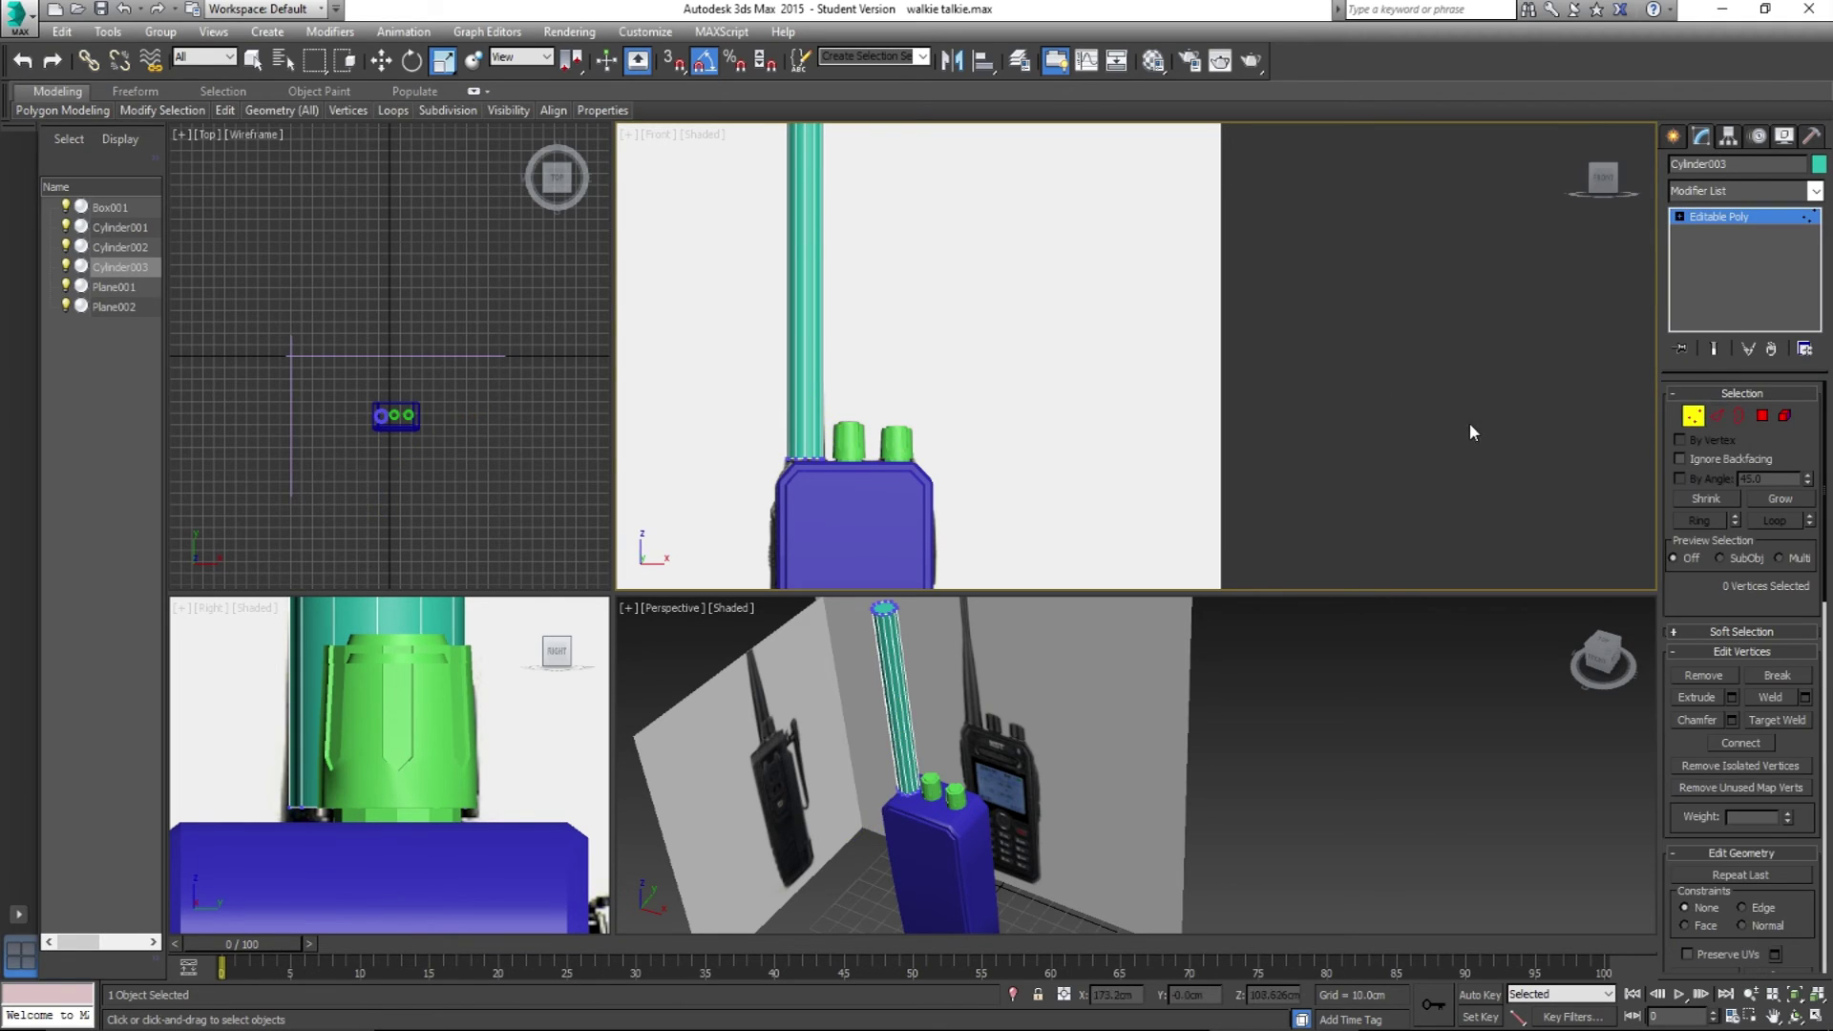
key("alt+x")
middle_click_drag(928, 368, 849, 389)
left_click(1718, 418)
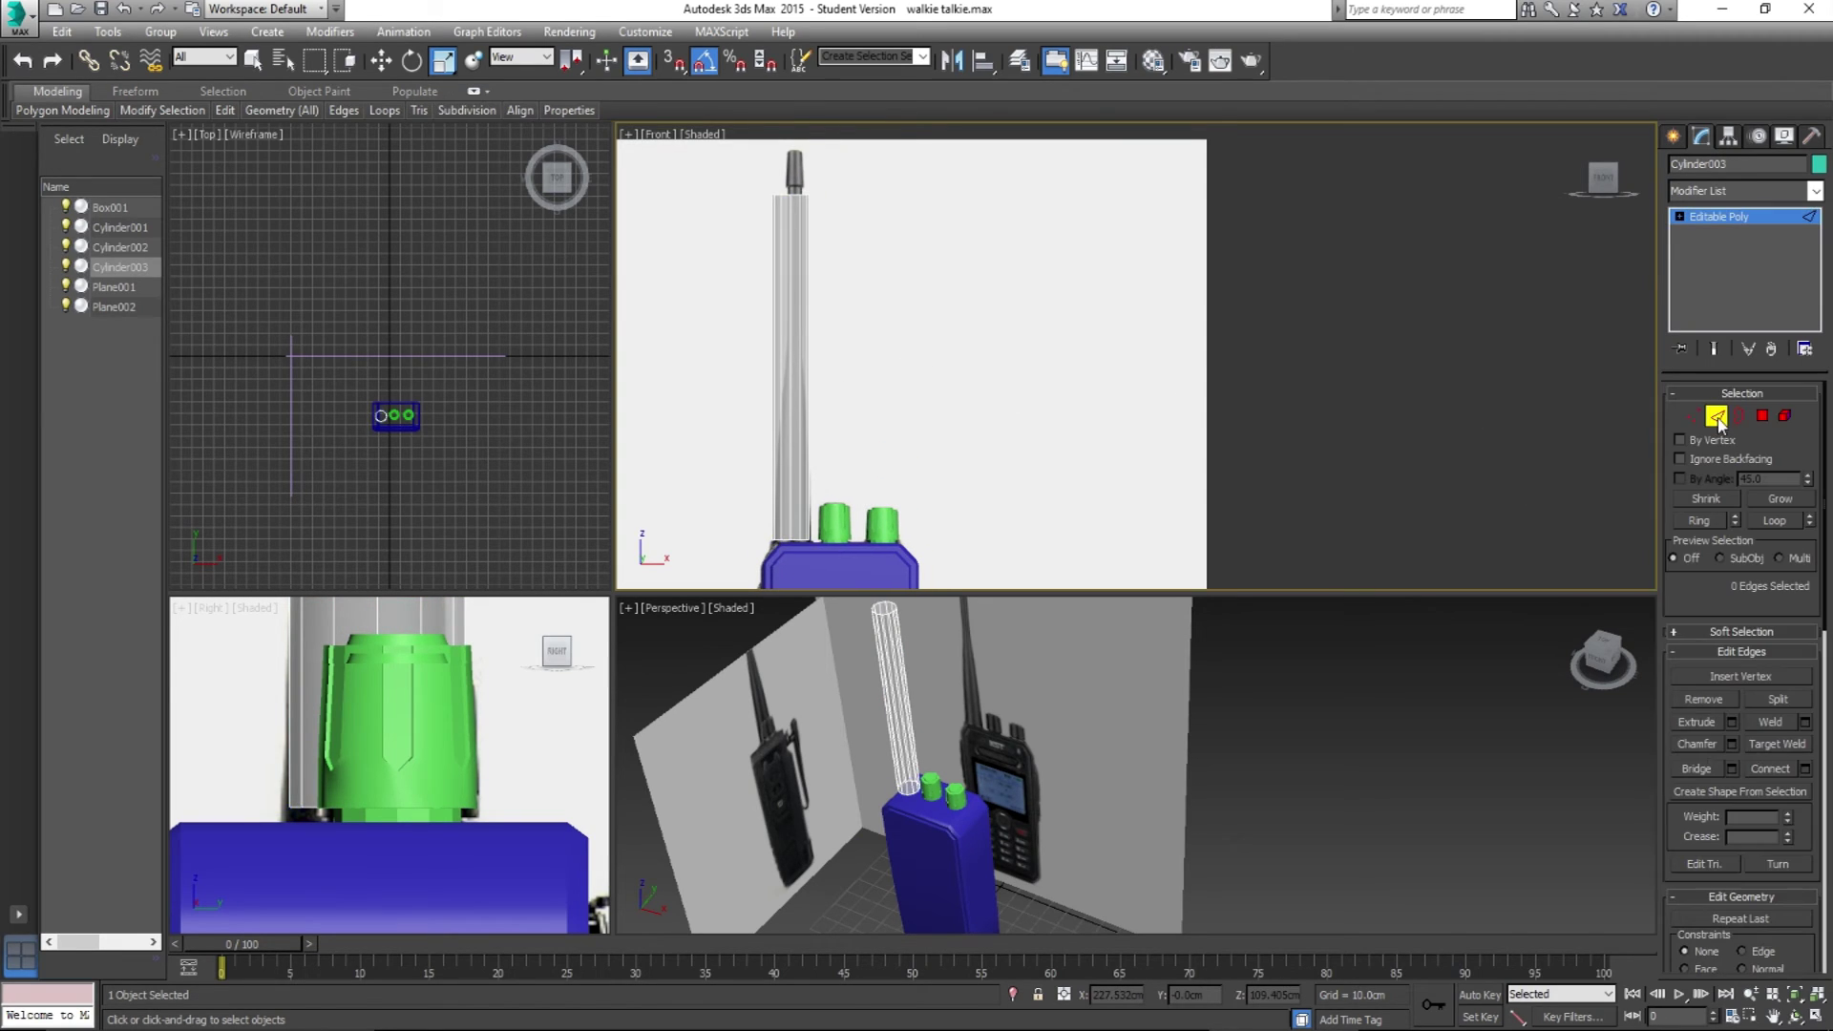
left_click_drag(1104, 491, 1107, 495)
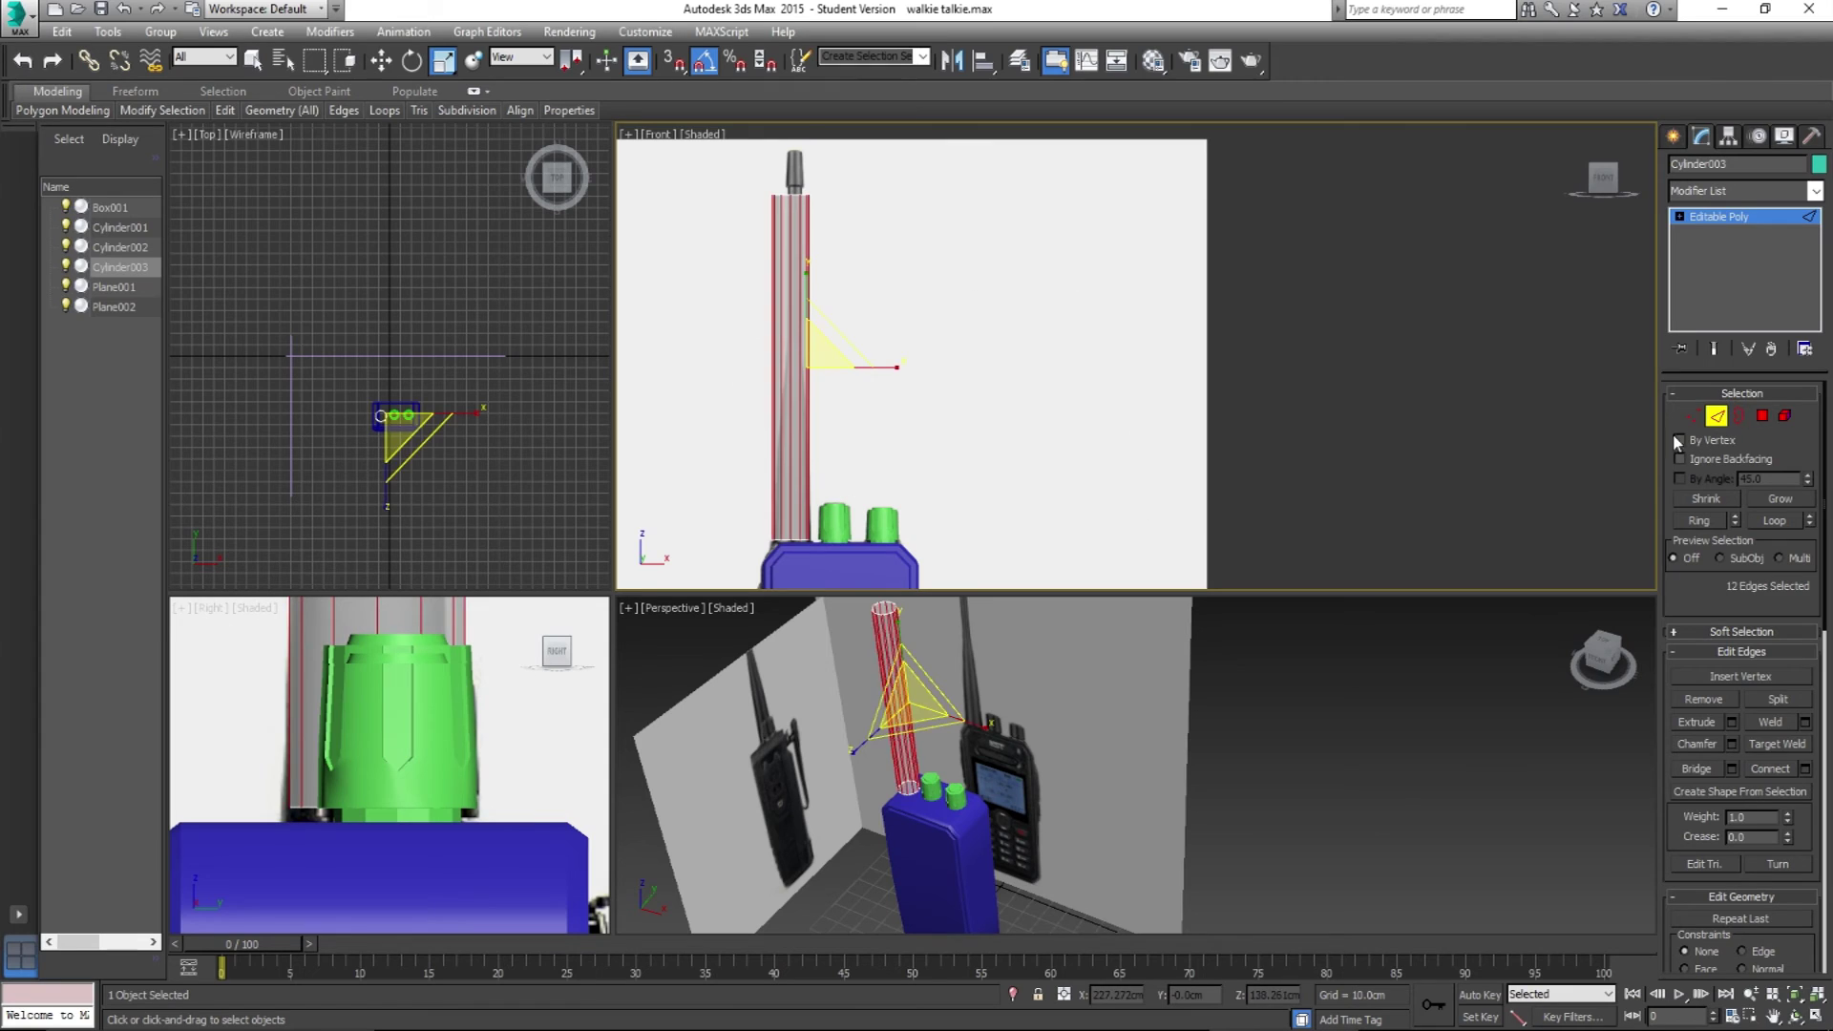
Step: Add four horizontal edge loops to the antenna cylinder with SwiftLoop, spaced across its lower two-thirds
left_click(1717, 418)
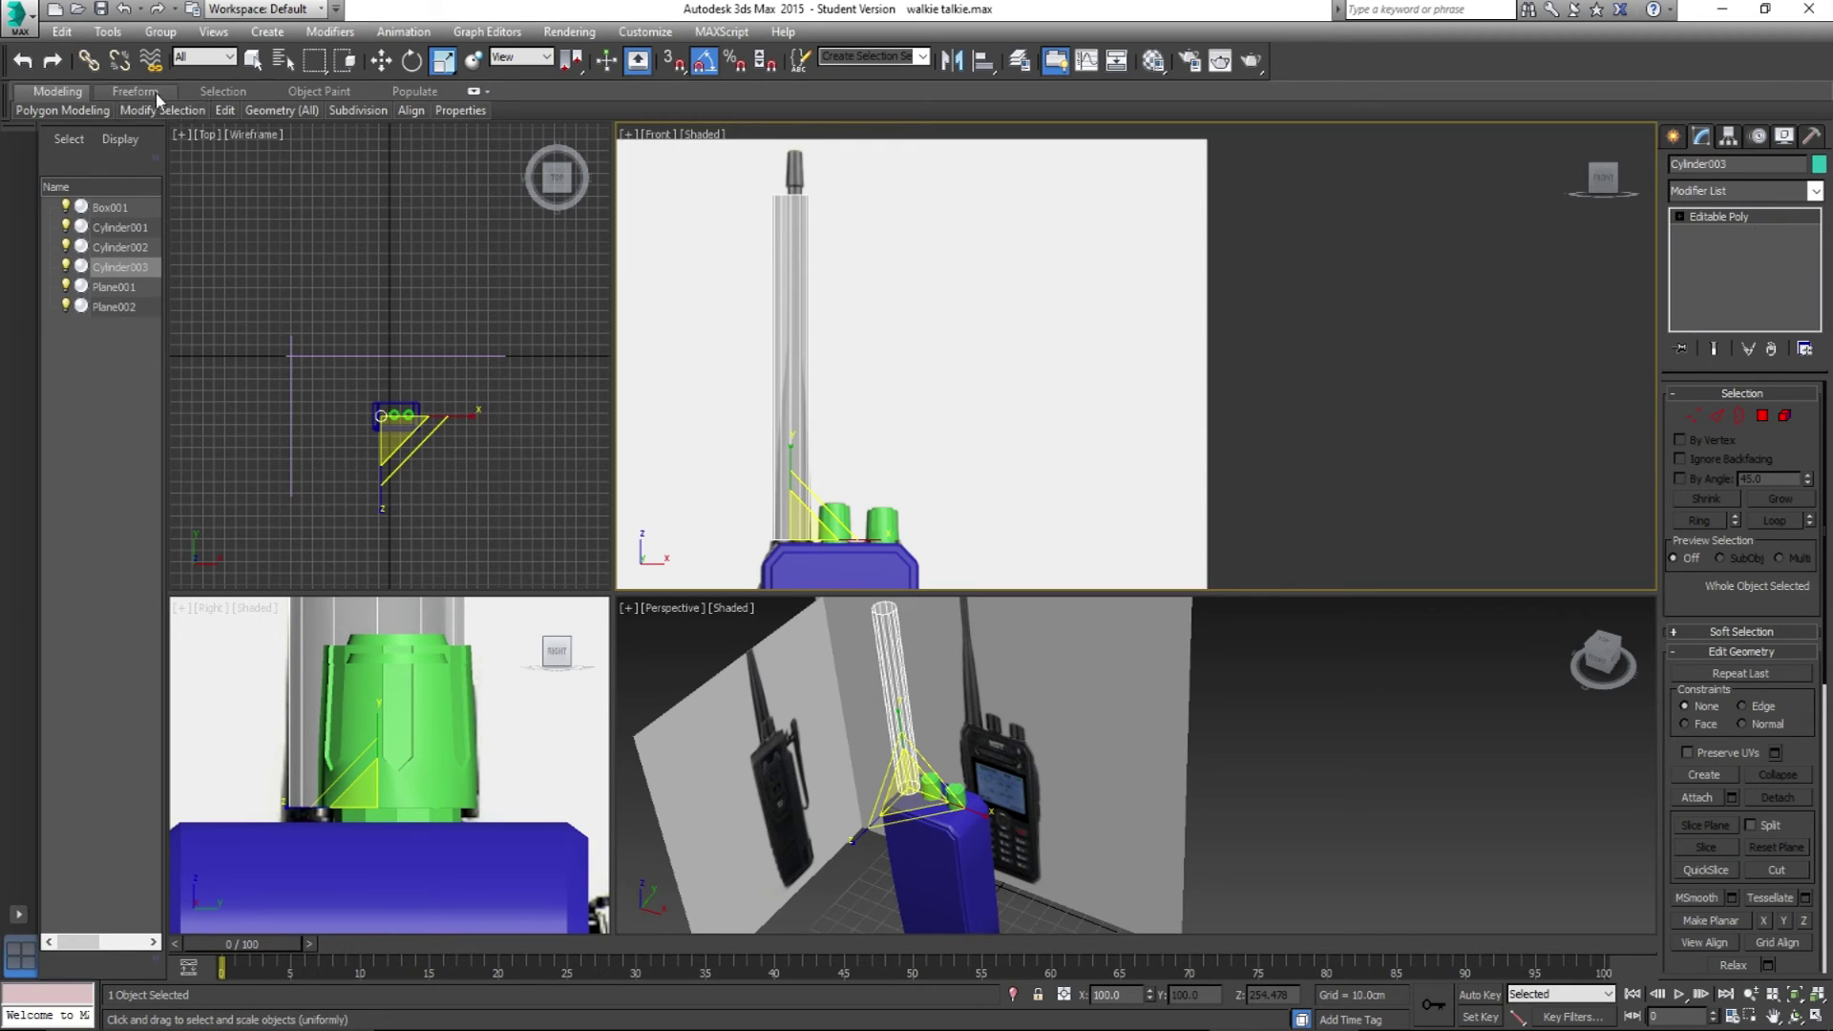
mouse_move(227, 115)
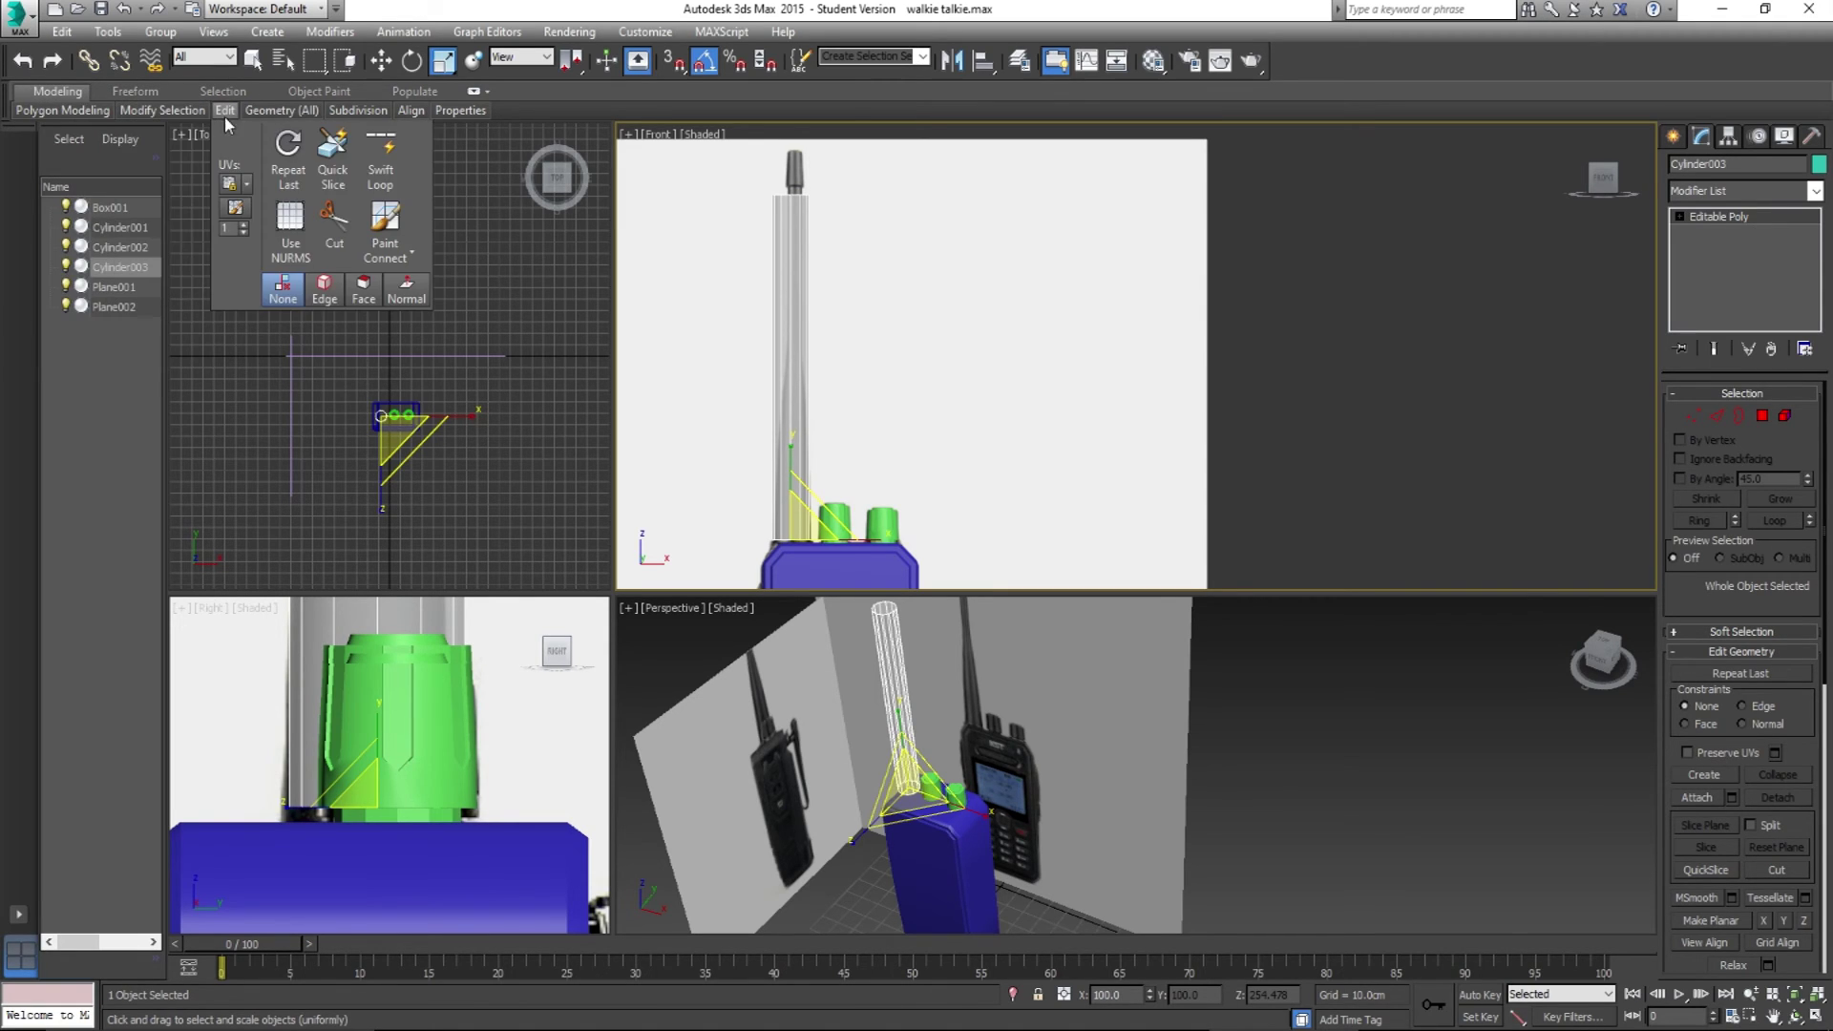
left_click(381, 160)
scroll(802, 387, "up", 5)
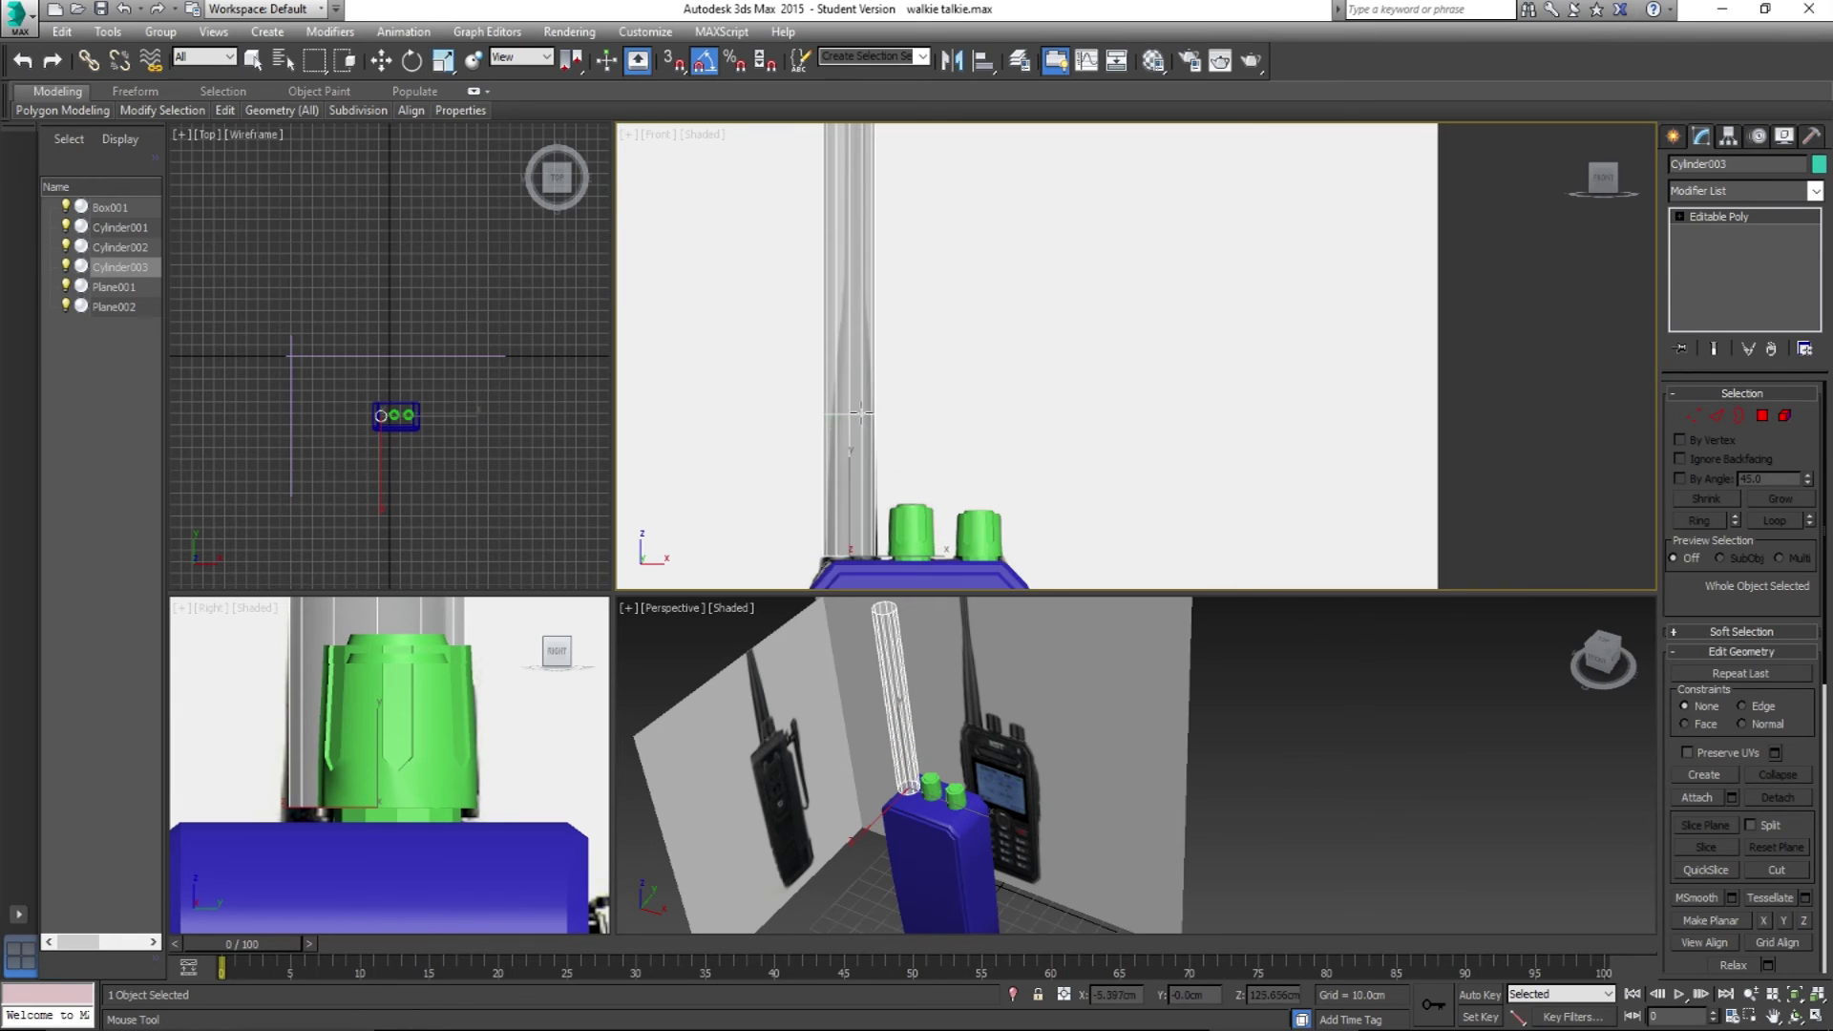
middle_click_drag(802, 386, 818, 292)
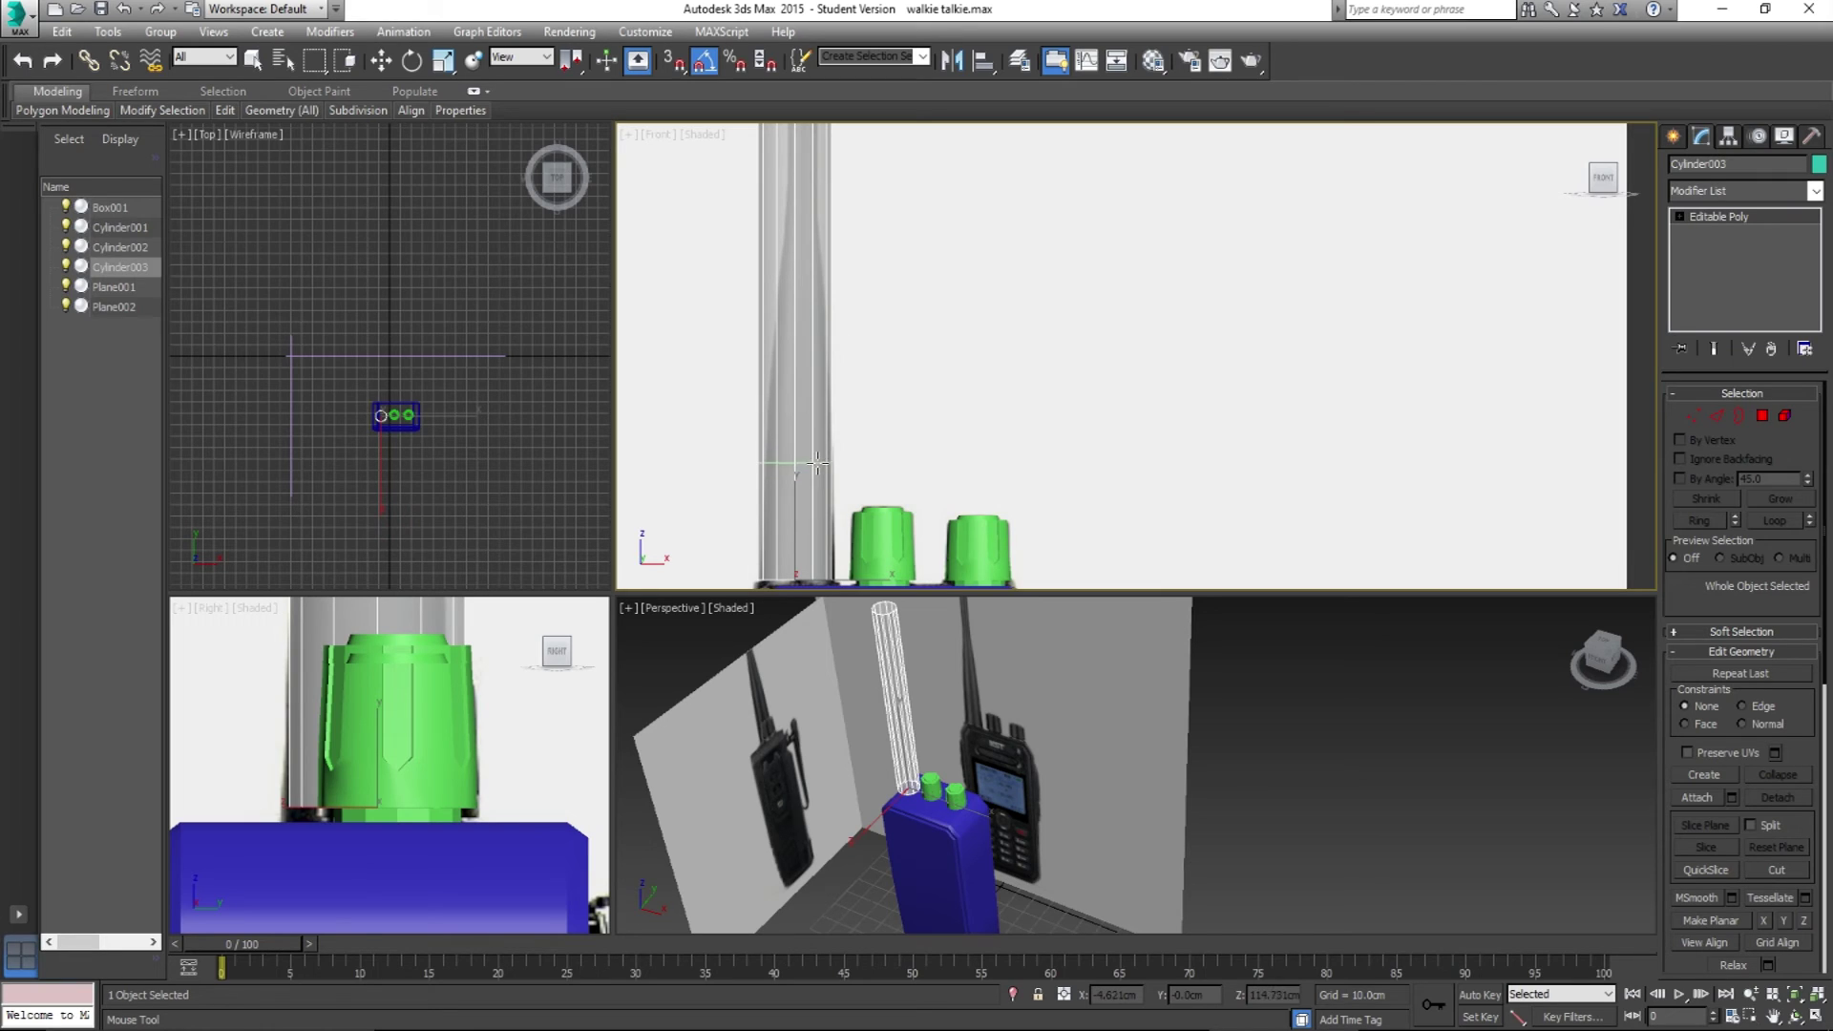
middle_click_drag(818, 308, 783, 377)
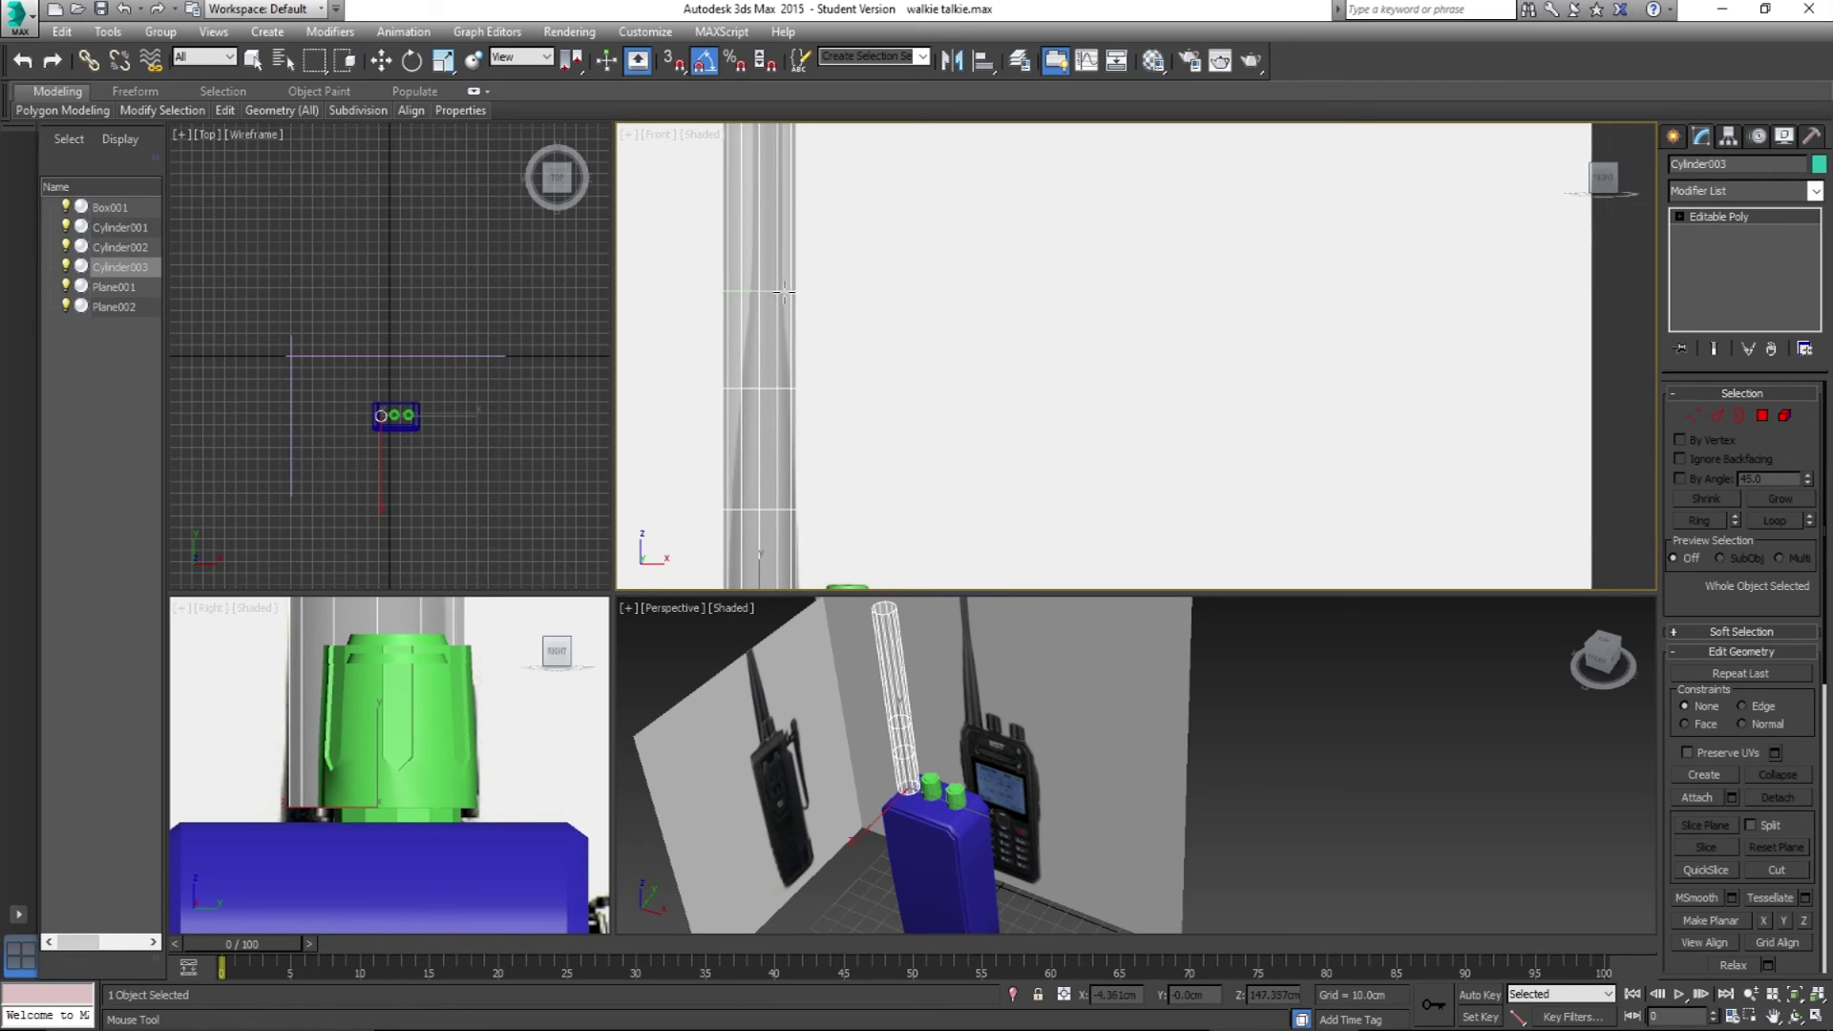
middle_click_drag(800, 209, 807, 427)
key("w")
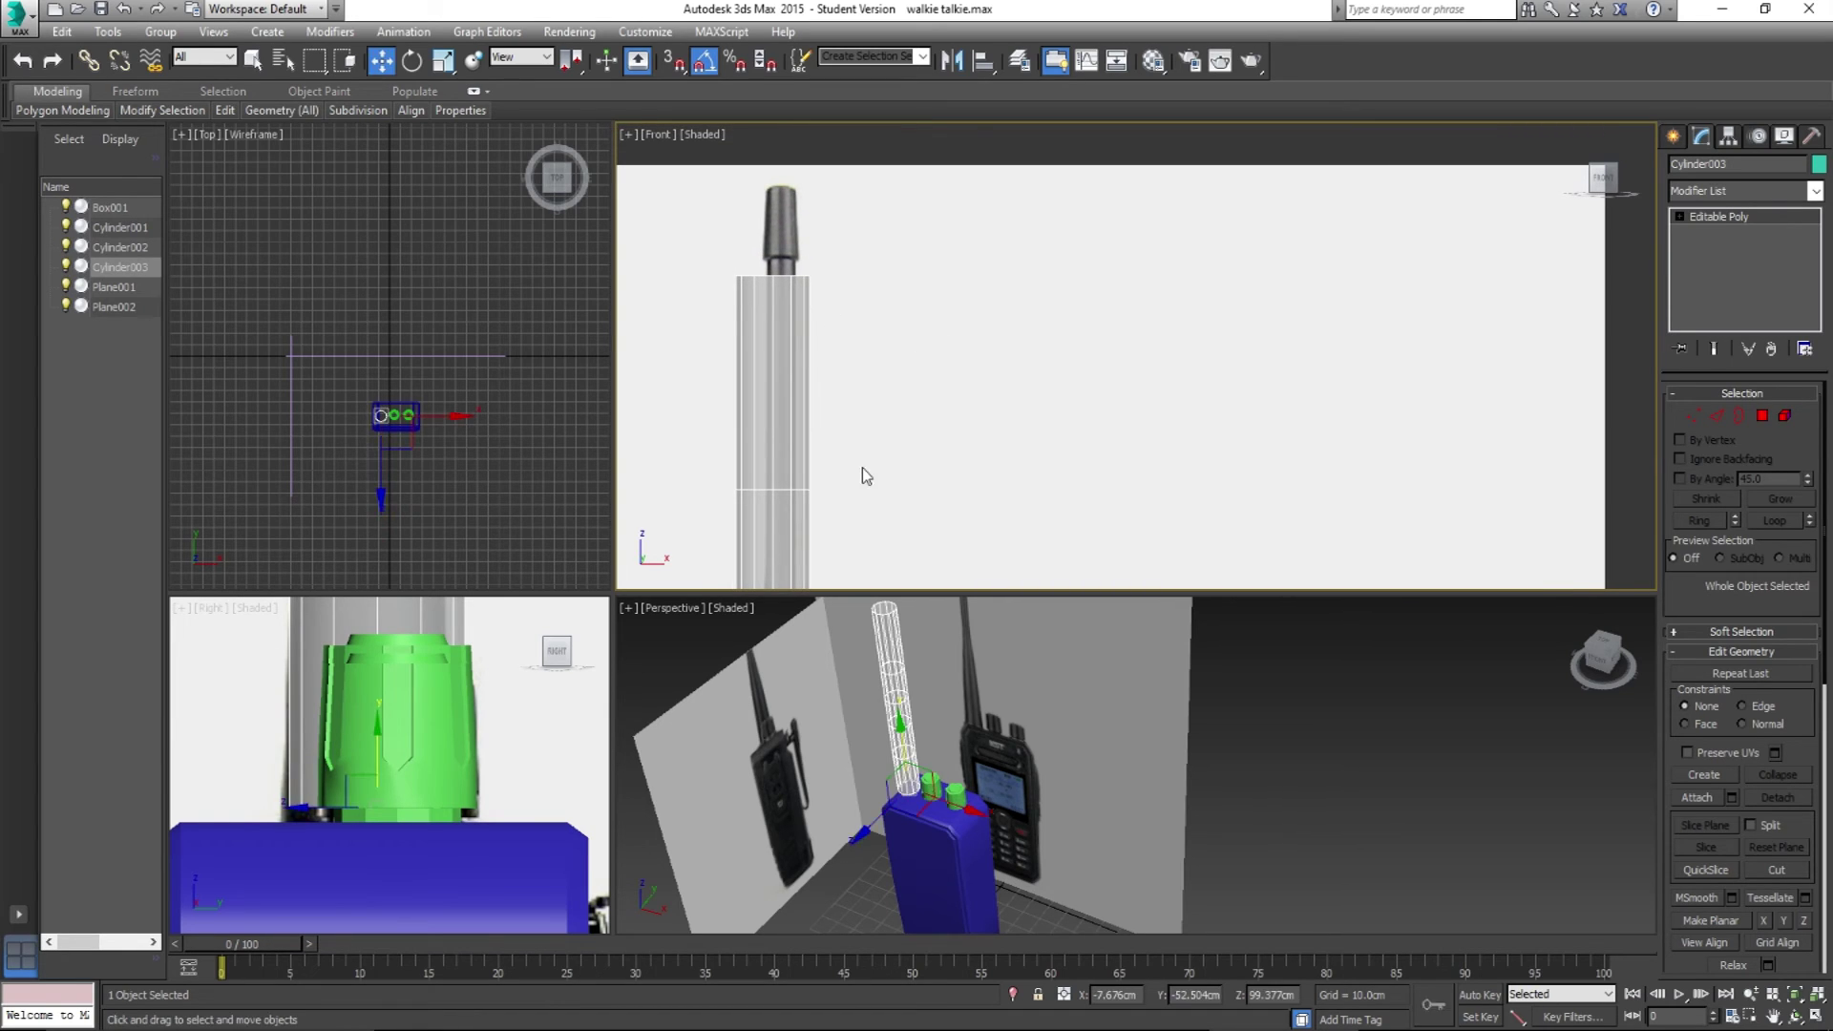
scroll(906, 430, "down", 2)
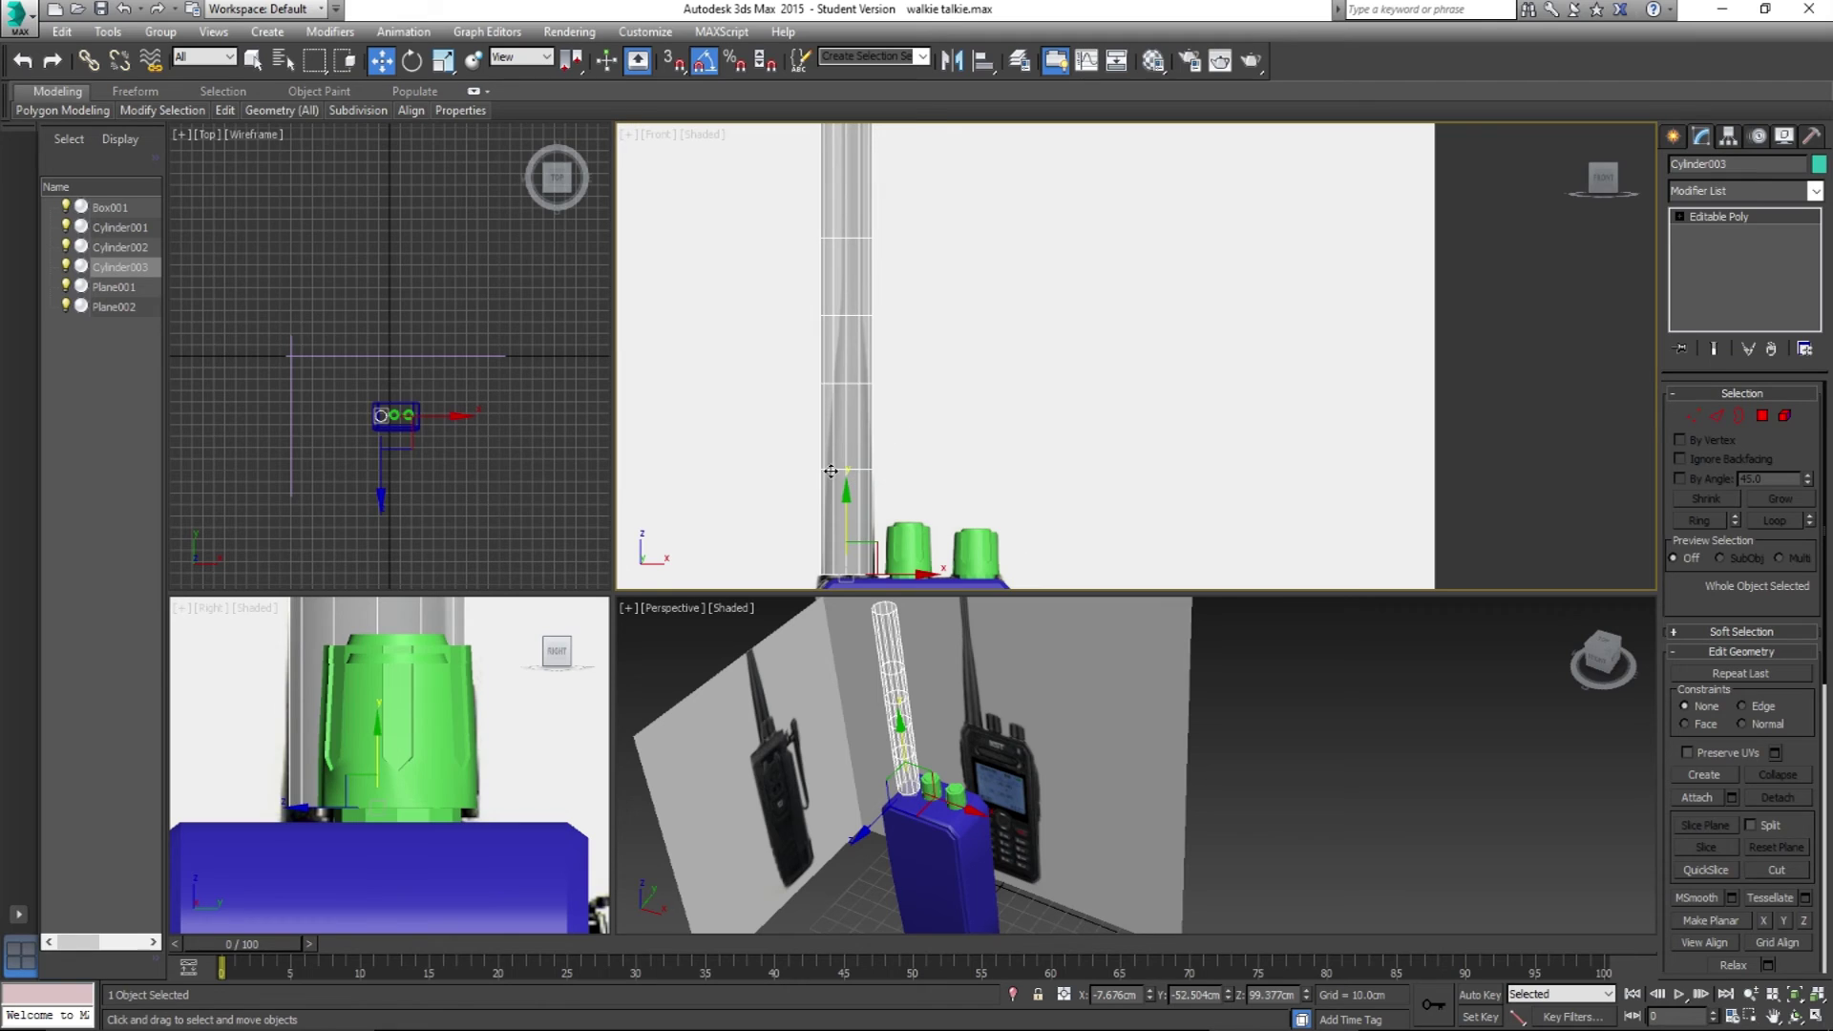
middle_click_drag(825, 254, 843, 345)
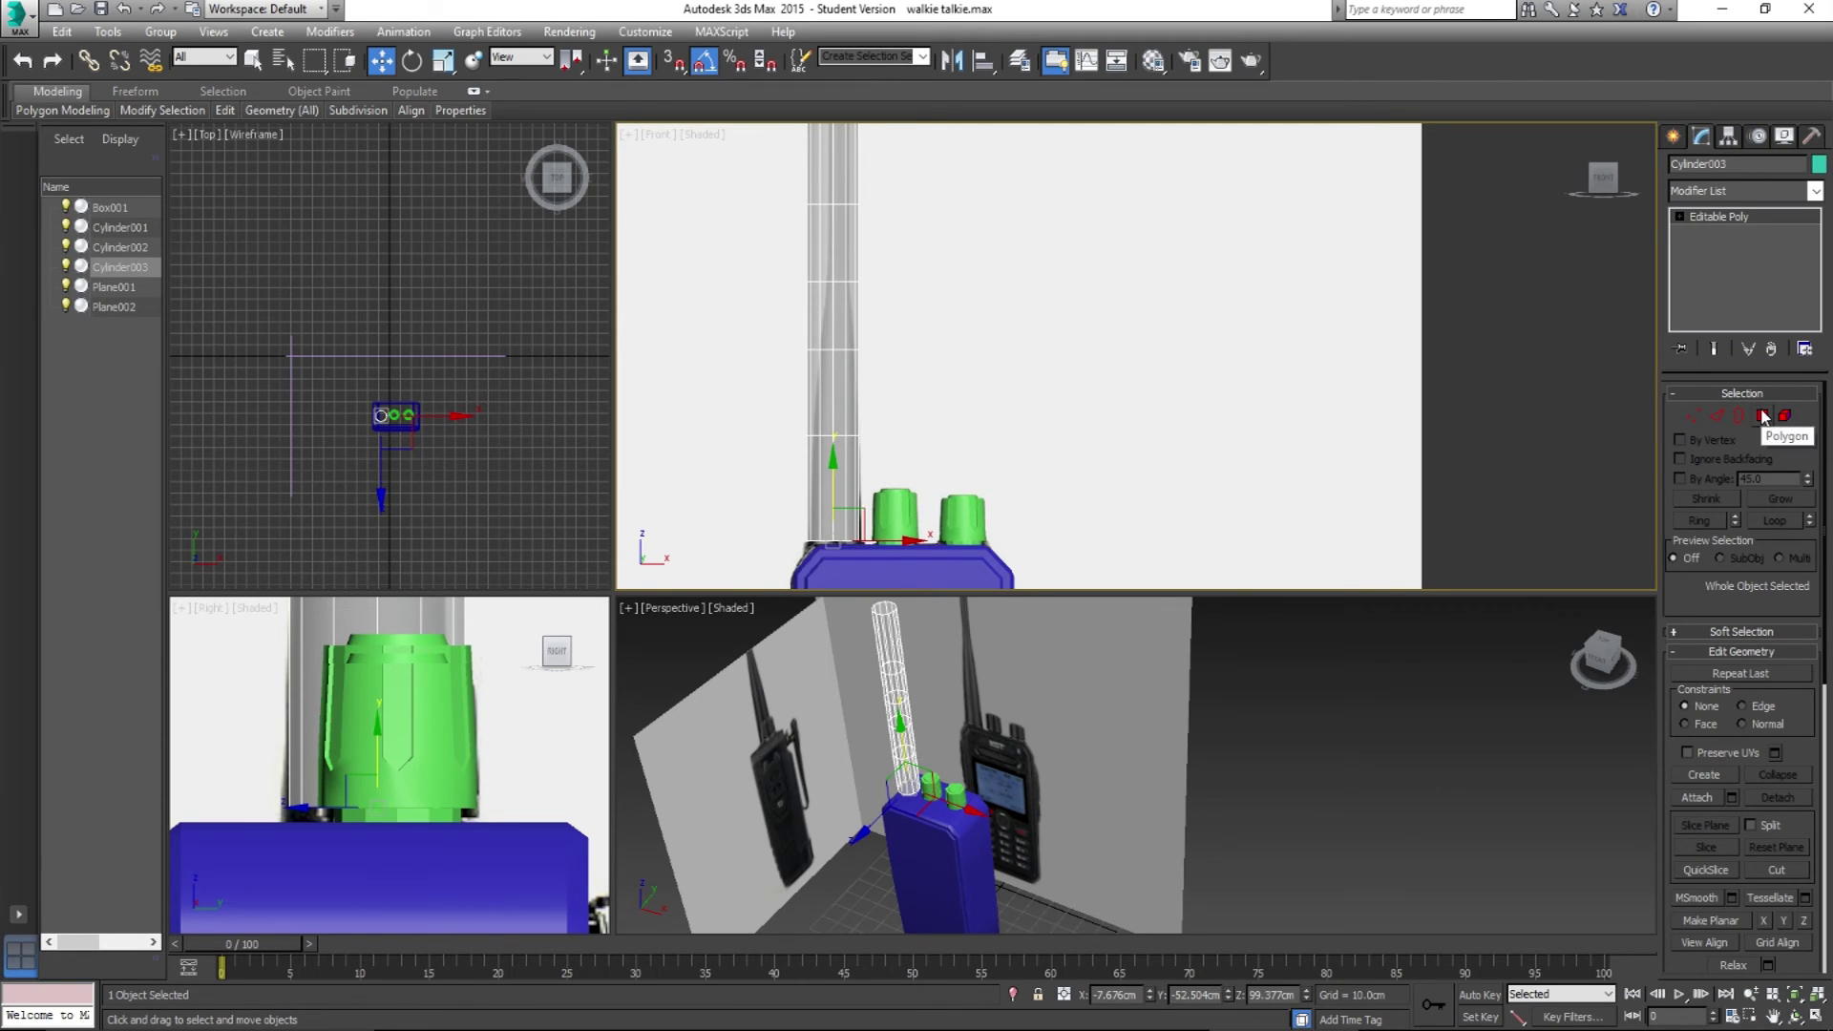
Step: Select the lowest inserted vertex ring on the antenna and scale it to the reference antenna's width
left_click(1693, 416)
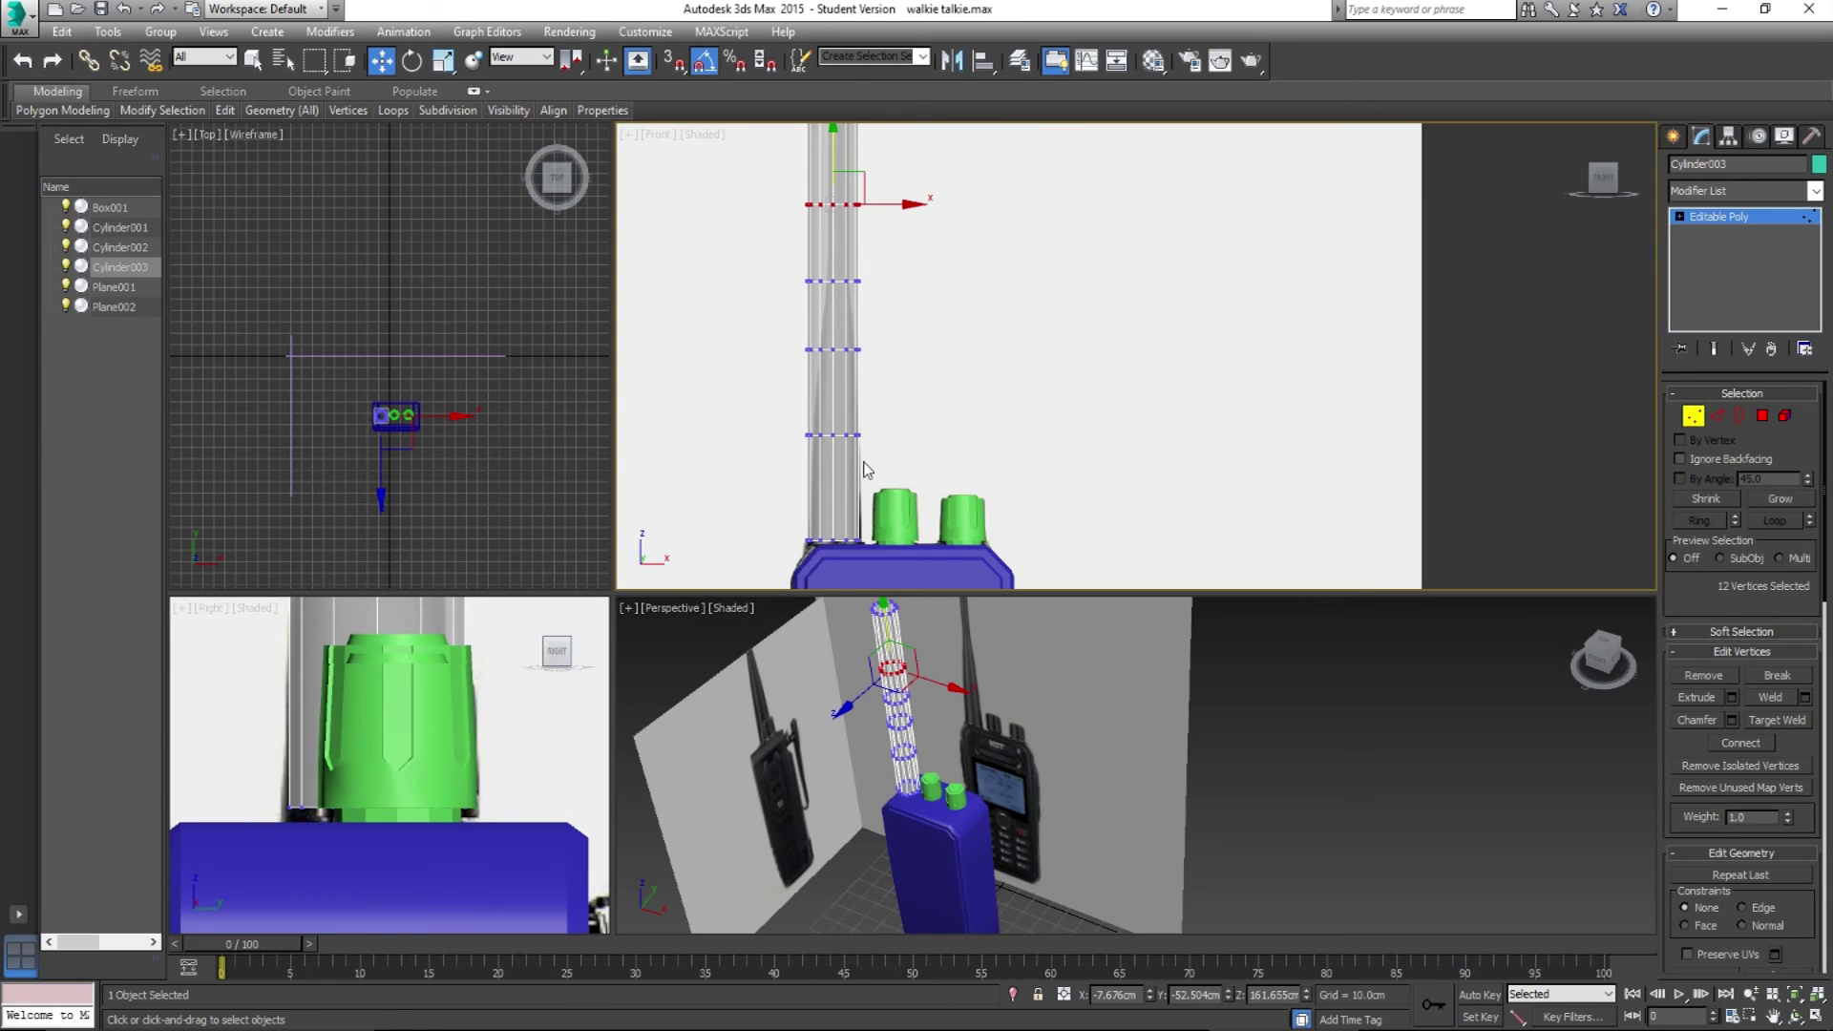
left_click_drag(966, 485, 964, 482)
key("e")
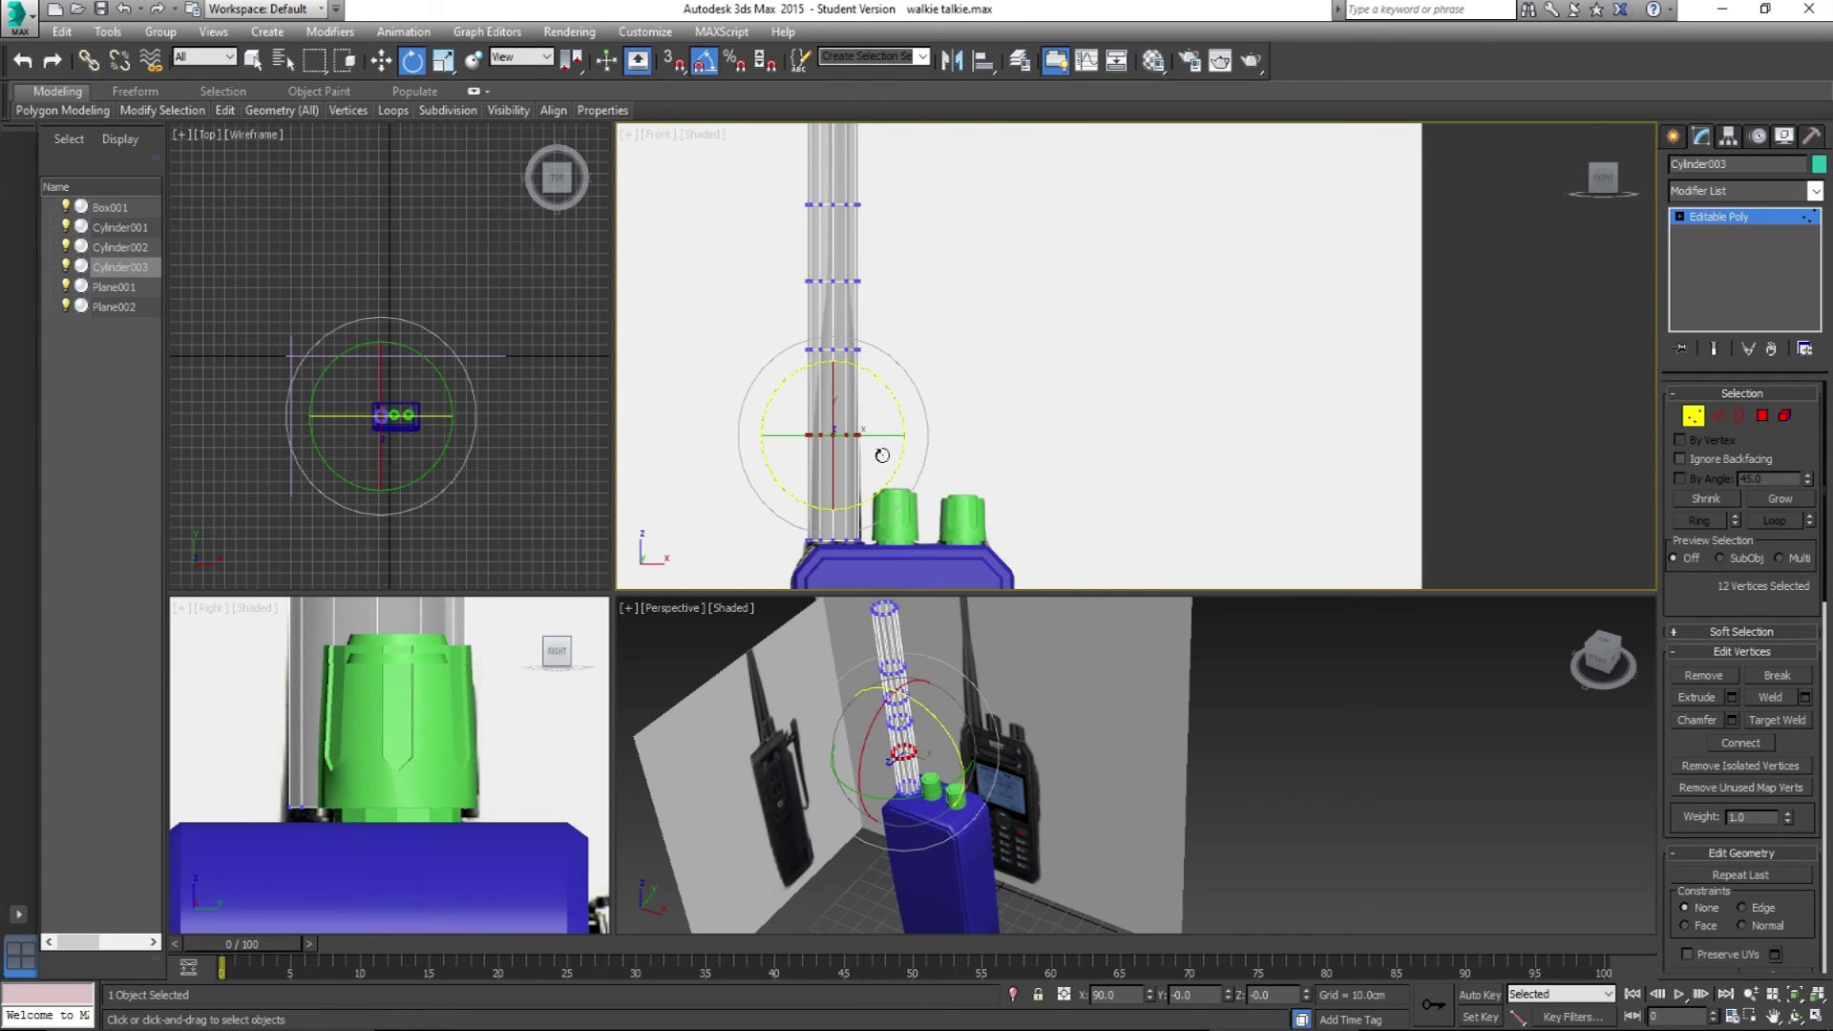
key("r")
scroll(846, 414, "up", 2)
left_click_drag(845, 423, 848, 436)
Step: Scale the next two vertex rings up the antenna progressively narrower to follow the reference taper
left_click_drag(740, 256, 859, 350)
middle_click_drag(840, 229, 825, 344)
left_click_drag(773, 318, 937, 398)
left_click_drag(829, 323, 851, 485)
middle_click_drag(851, 485, 798, 347)
scroll(693, 321, "up", 2)
scroll(840, 363, "down", 3)
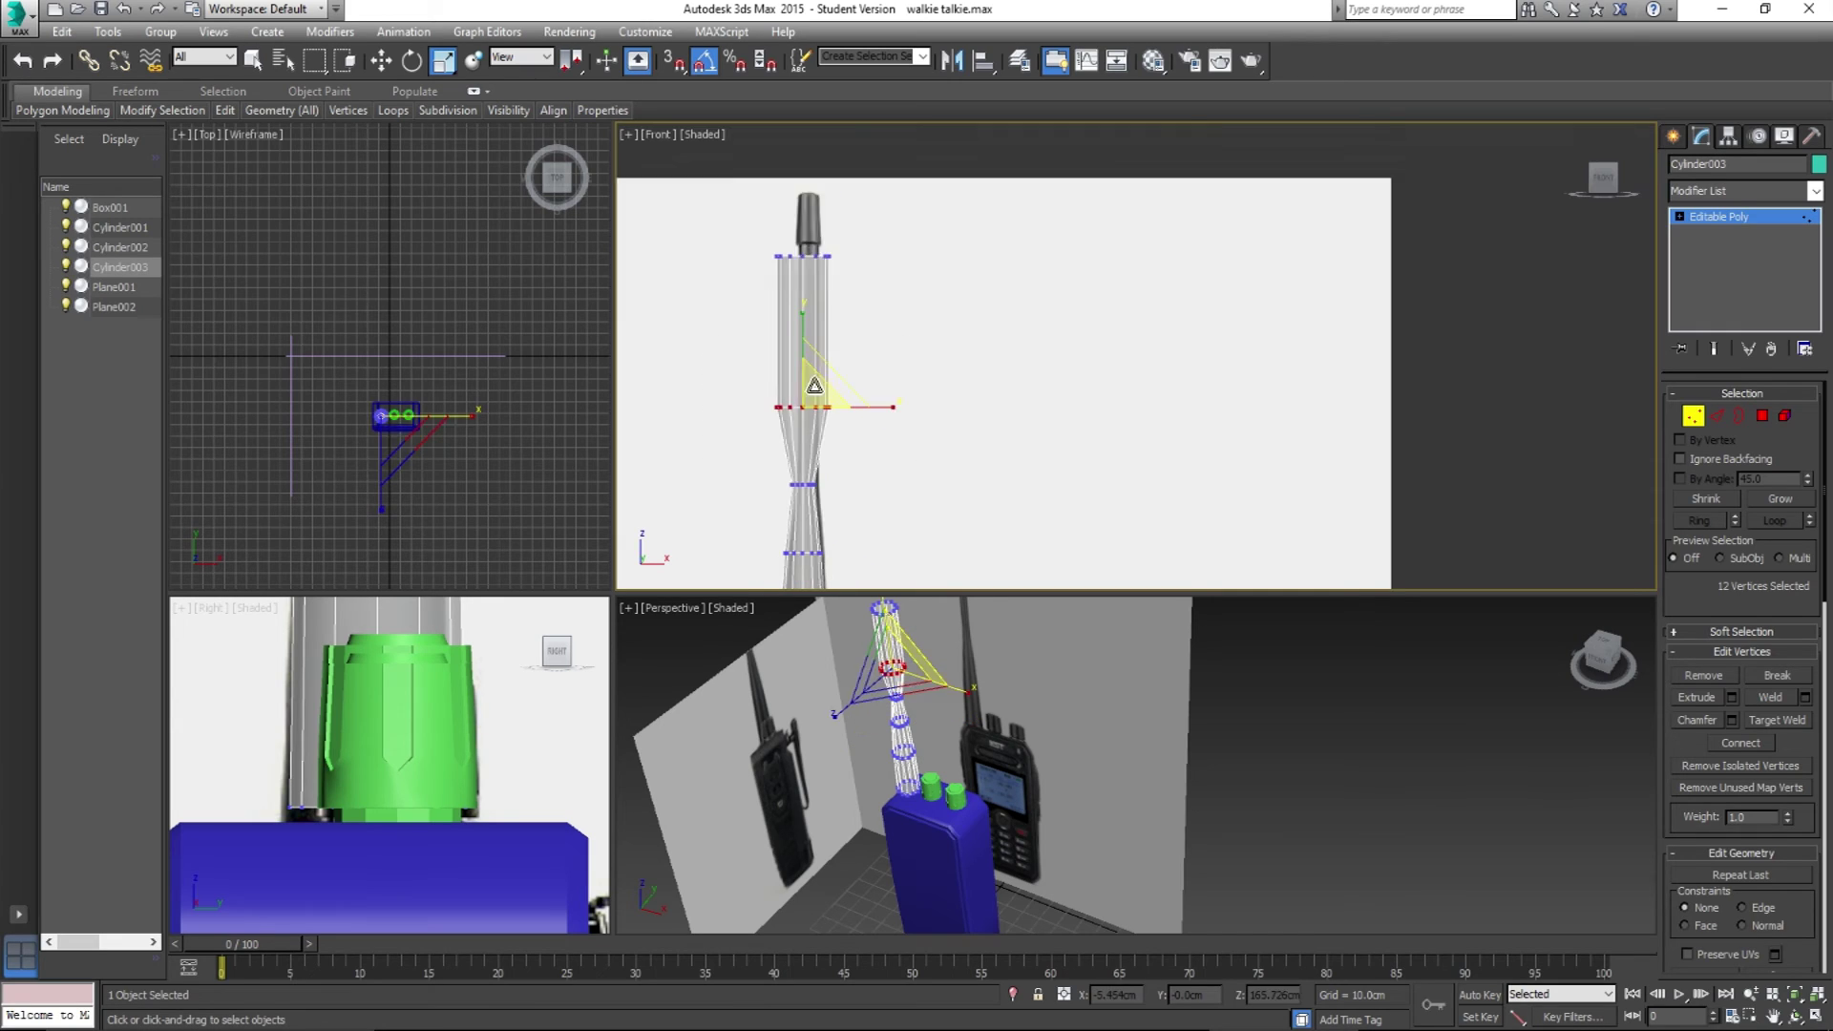
Step: Scale the highest inserted vertex ring and the antenna's top ring down to the reference antenna's narrow upper width
left_click_drag(754, 248, 880, 430)
scroll(871, 444, "up", 2)
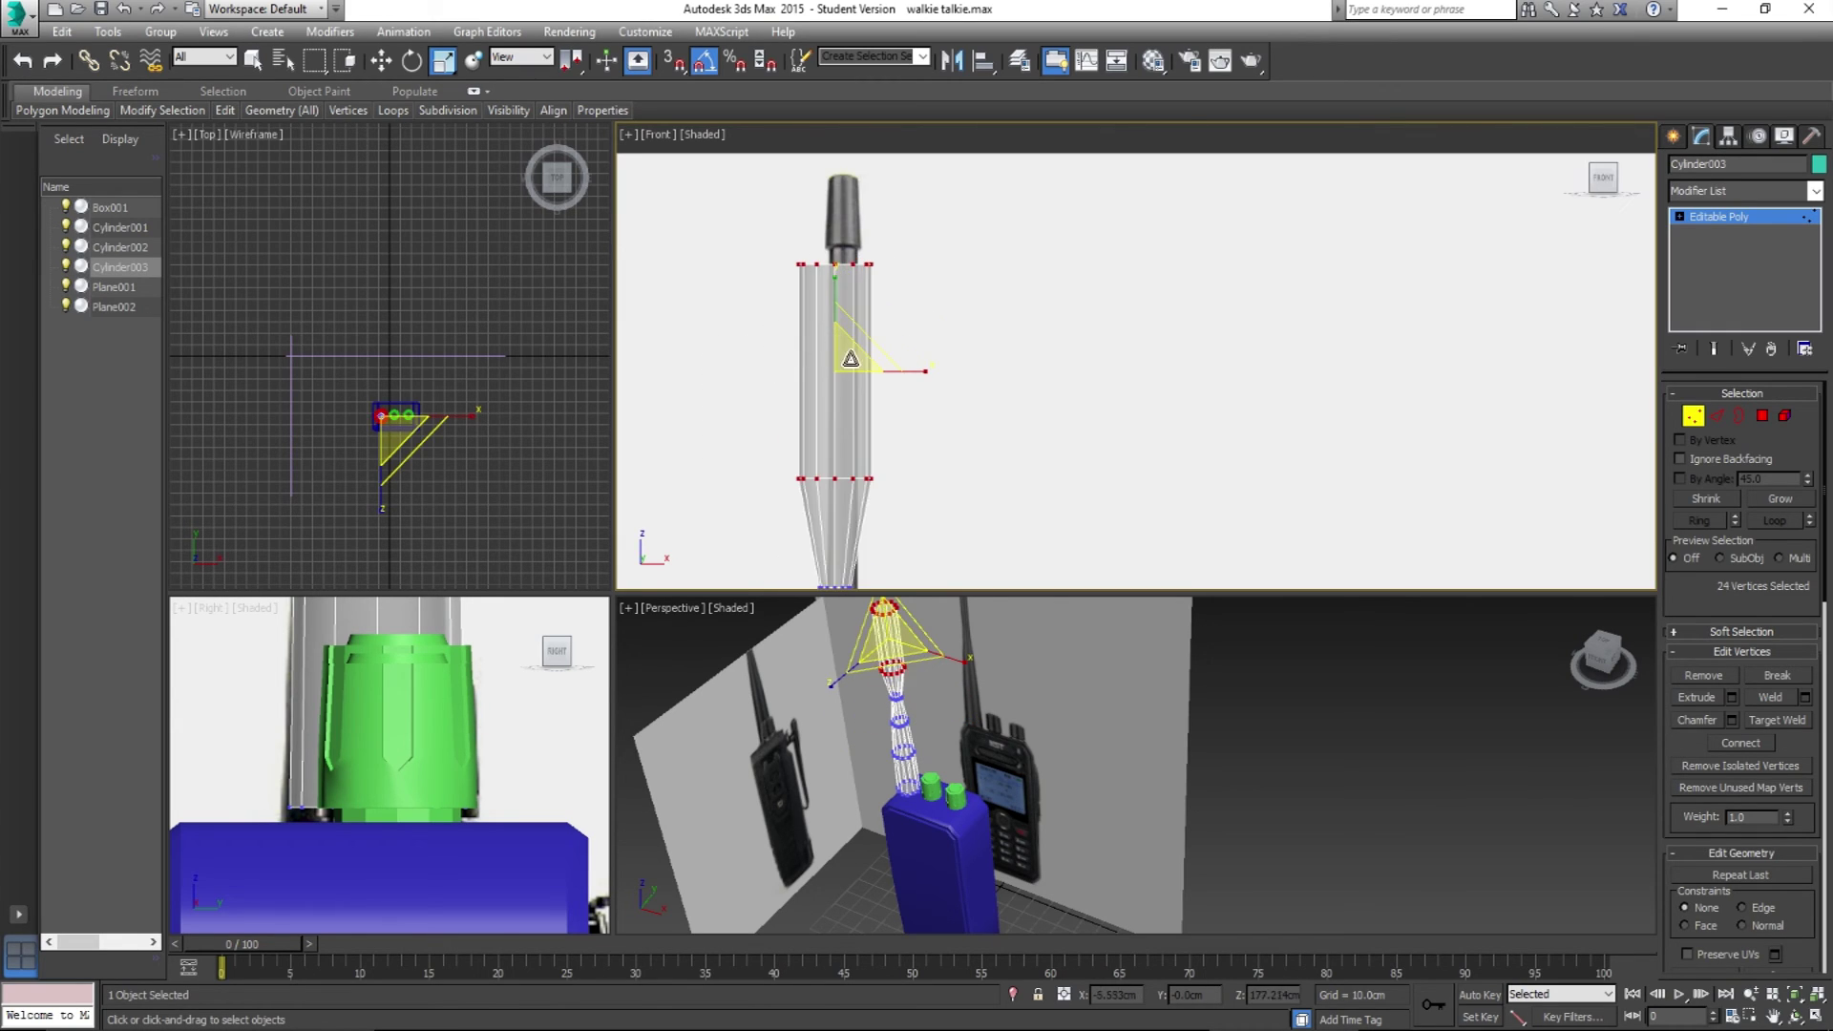
scroll(868, 457, "up", 4)
left_click_drag(700, 348, 953, 470)
left_click_drag(837, 387, 867, 519)
middle_click_drag(868, 519, 850, 472)
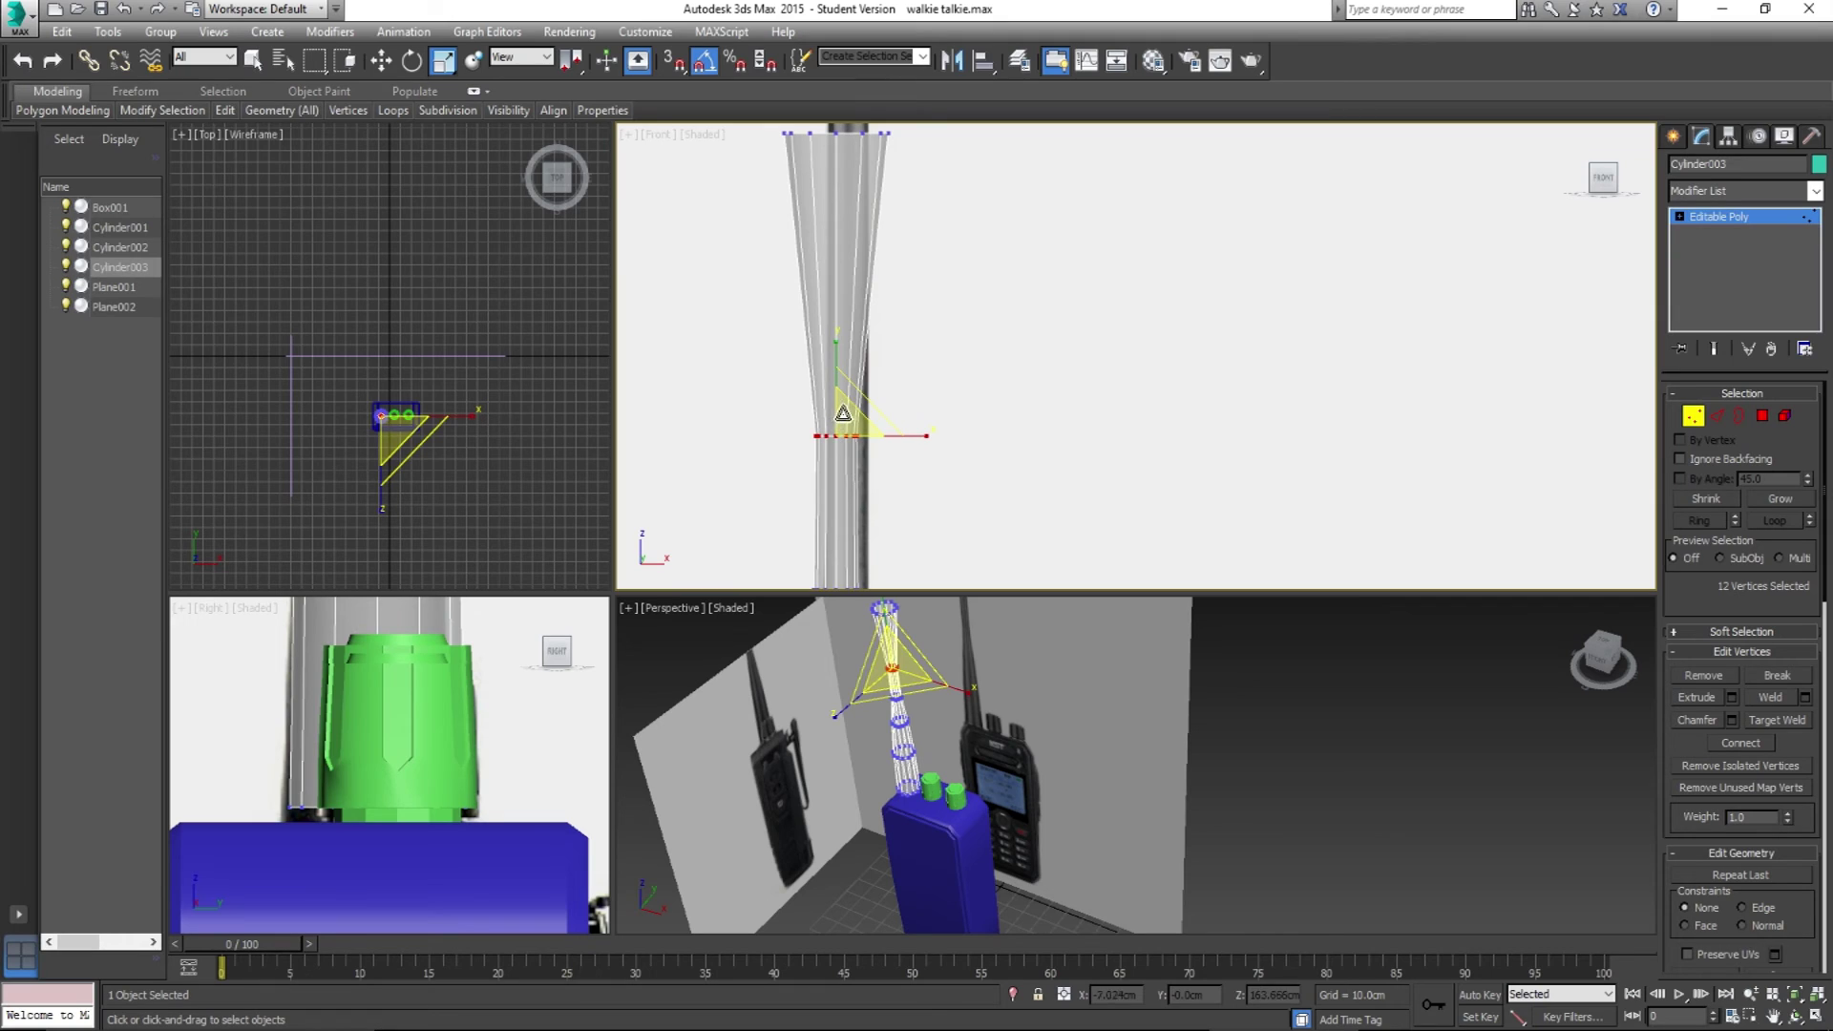
scroll(843, 412, "down", 3)
left_click_drag(854, 315, 880, 483)
Step: Refine the width of the third inserted vertex ring and enlarge the antenna's base ring to about 106 %
scroll(850, 393, "up", 3)
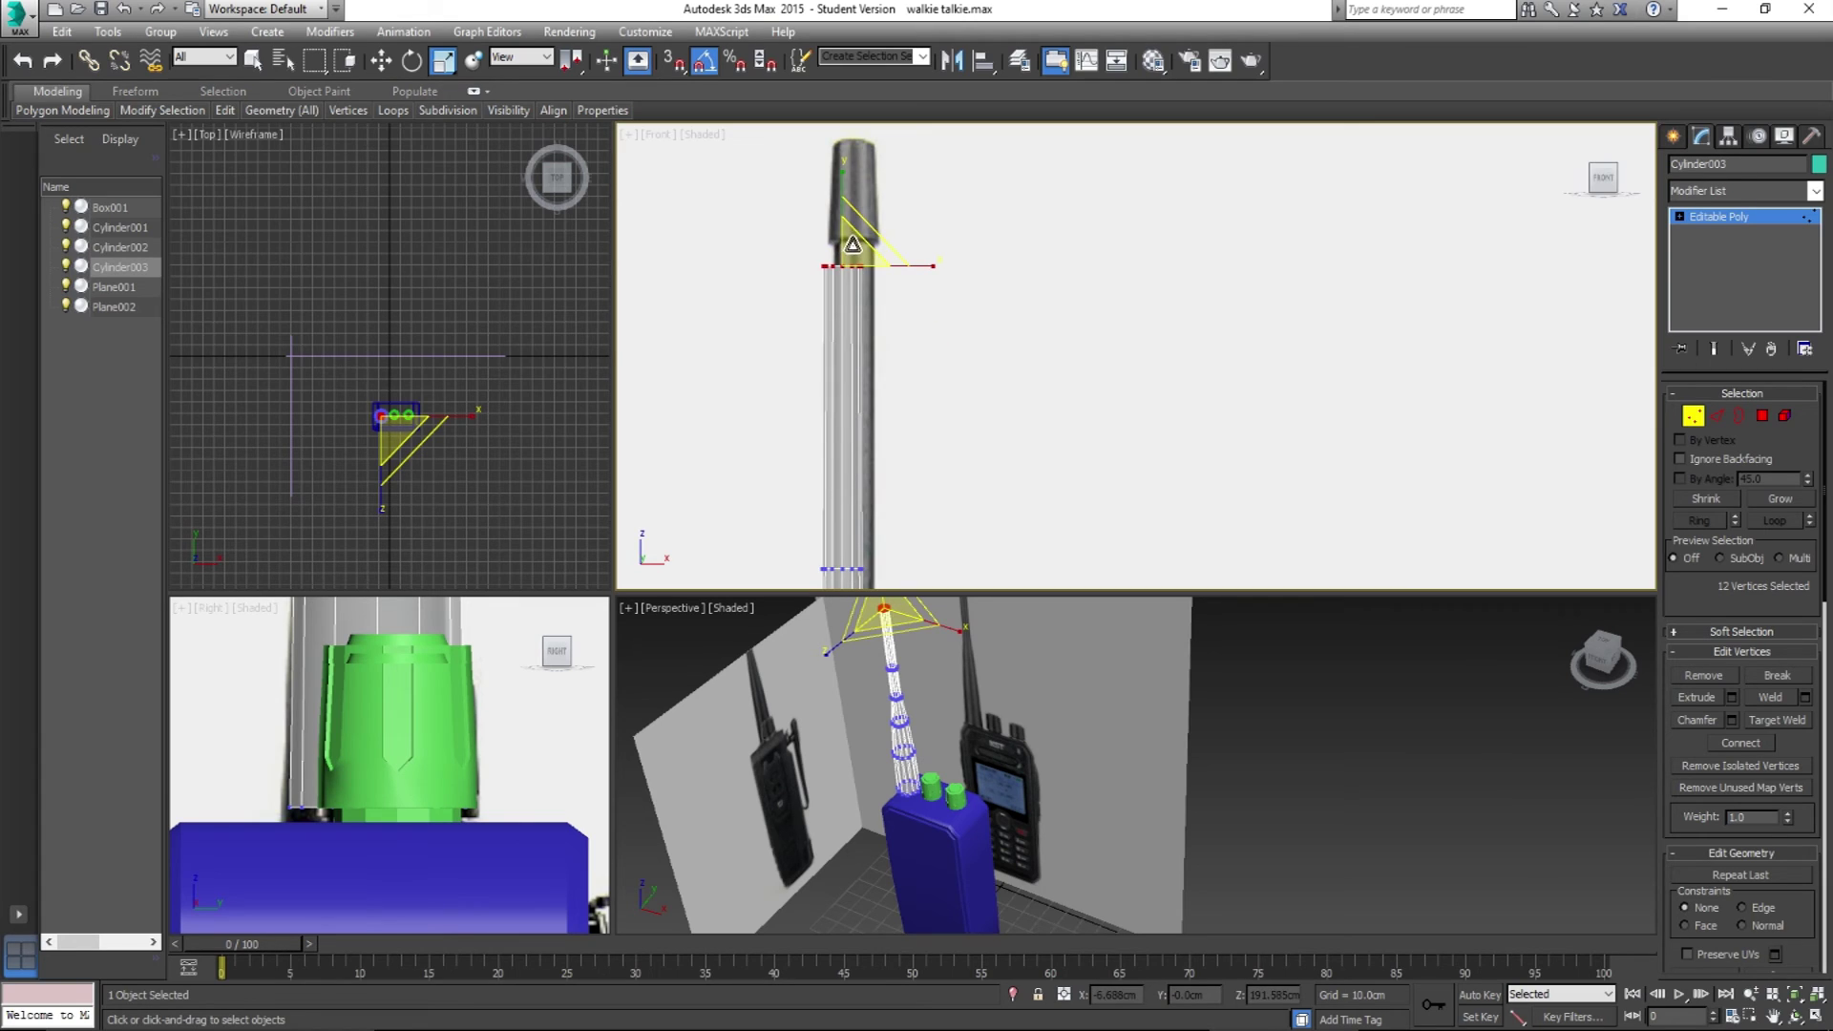
middle_click_drag(849, 422, 824, 392)
left_click_drag(825, 392, 853, 389)
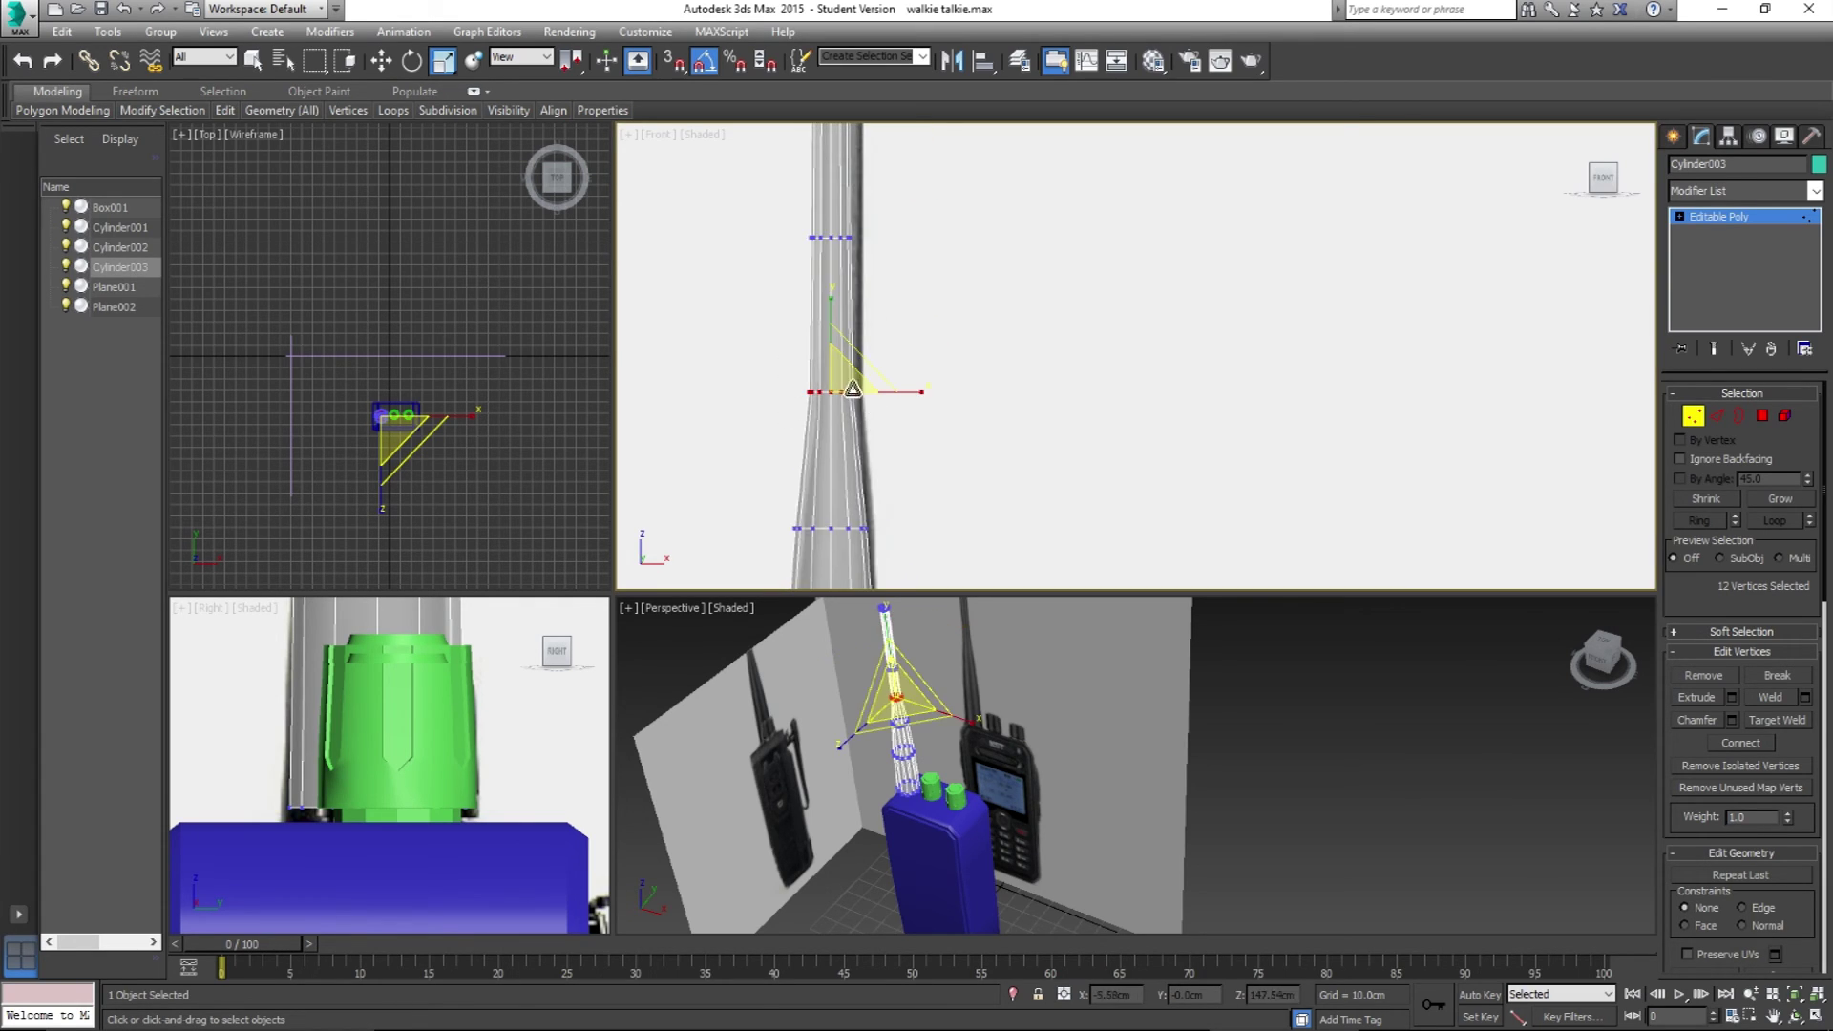
scroll(845, 438, "down", 2)
middle_click_drag(828, 437, 735, 487)
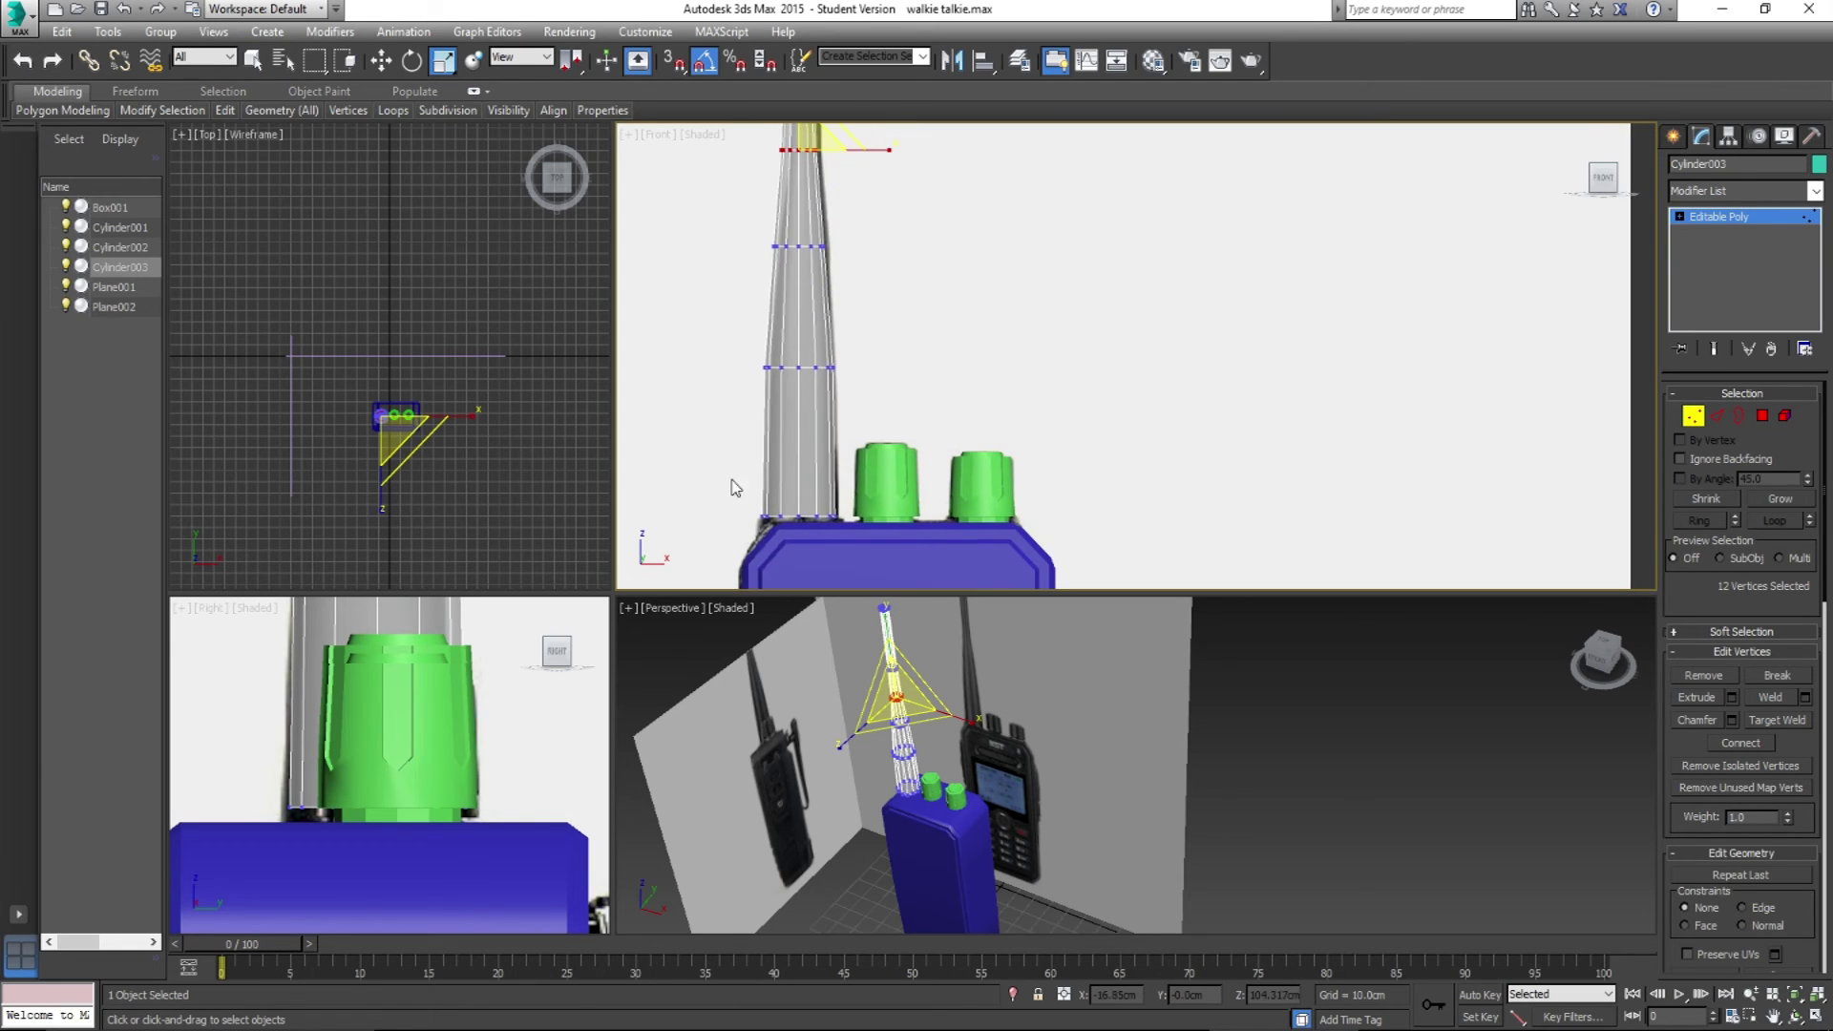
left_click_drag(878, 552, 876, 549)
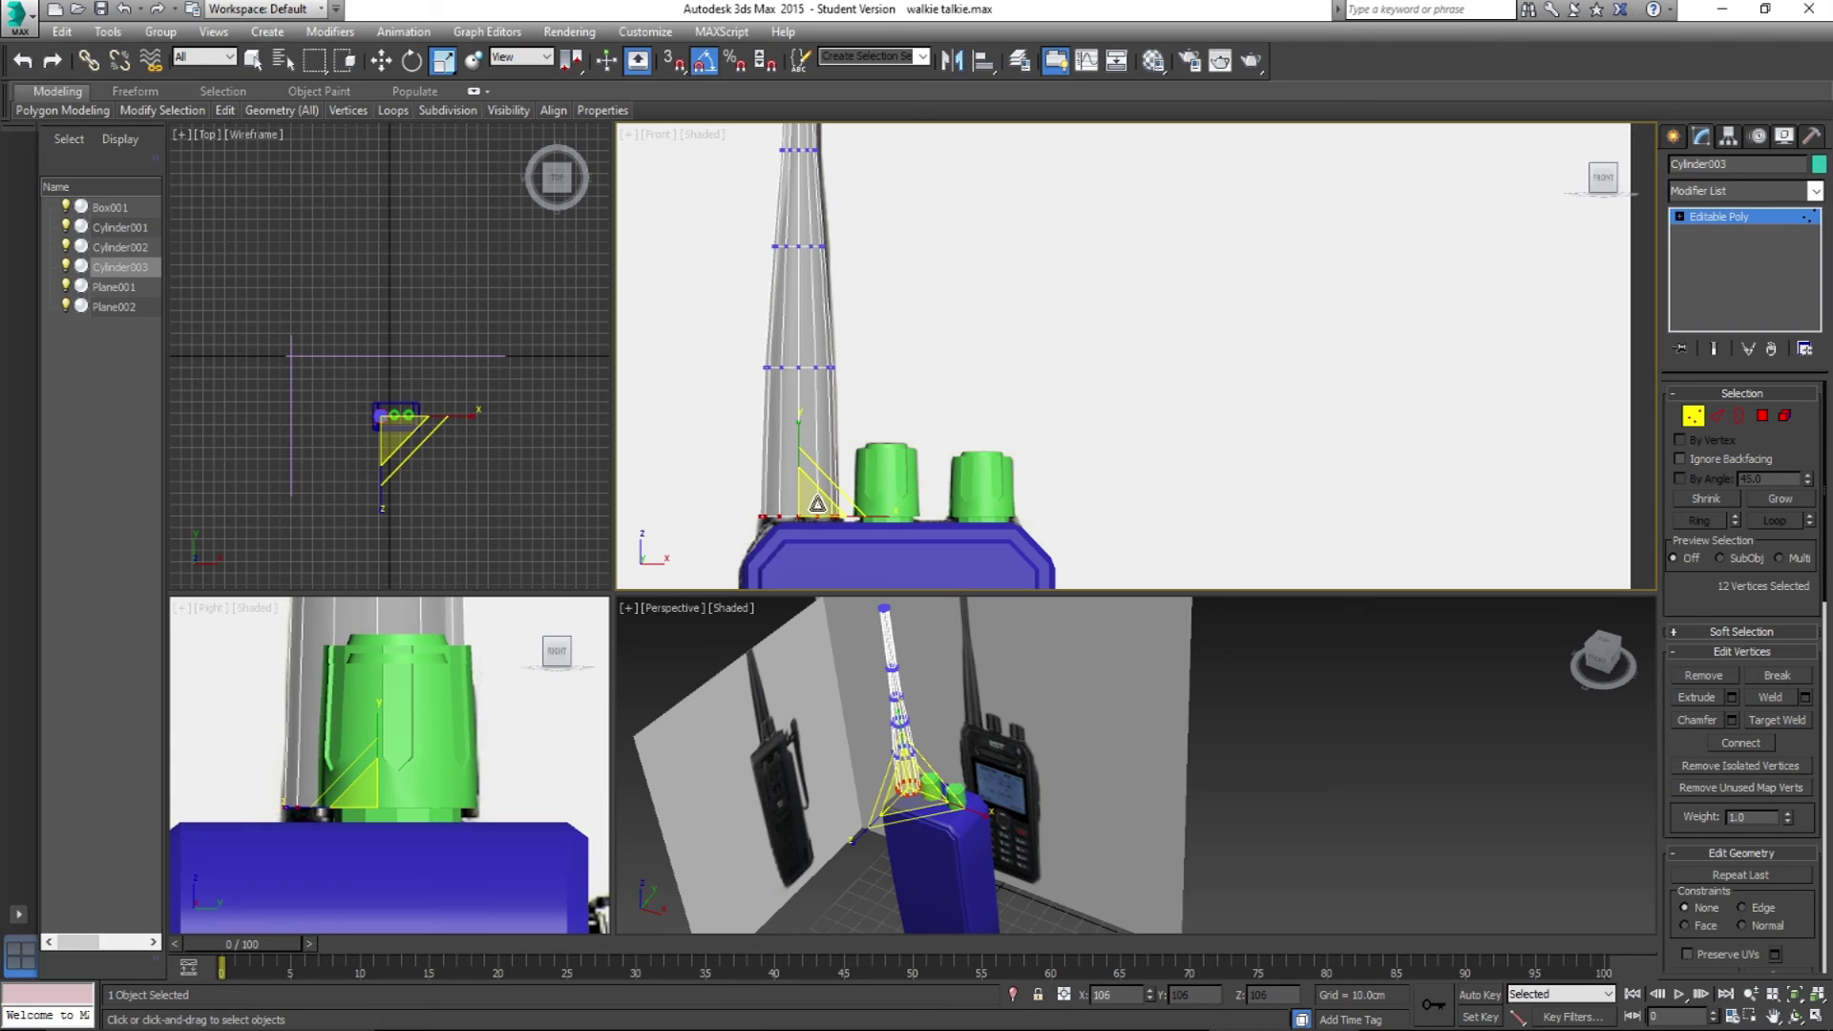
Step: Raise the antenna's top vertex ring to the underside of the reference tip cap, at about Z 191.84 cm
middle_click_drag(916, 763, 1199, 672, "alt")
scroll(1150, 360, "up", 4)
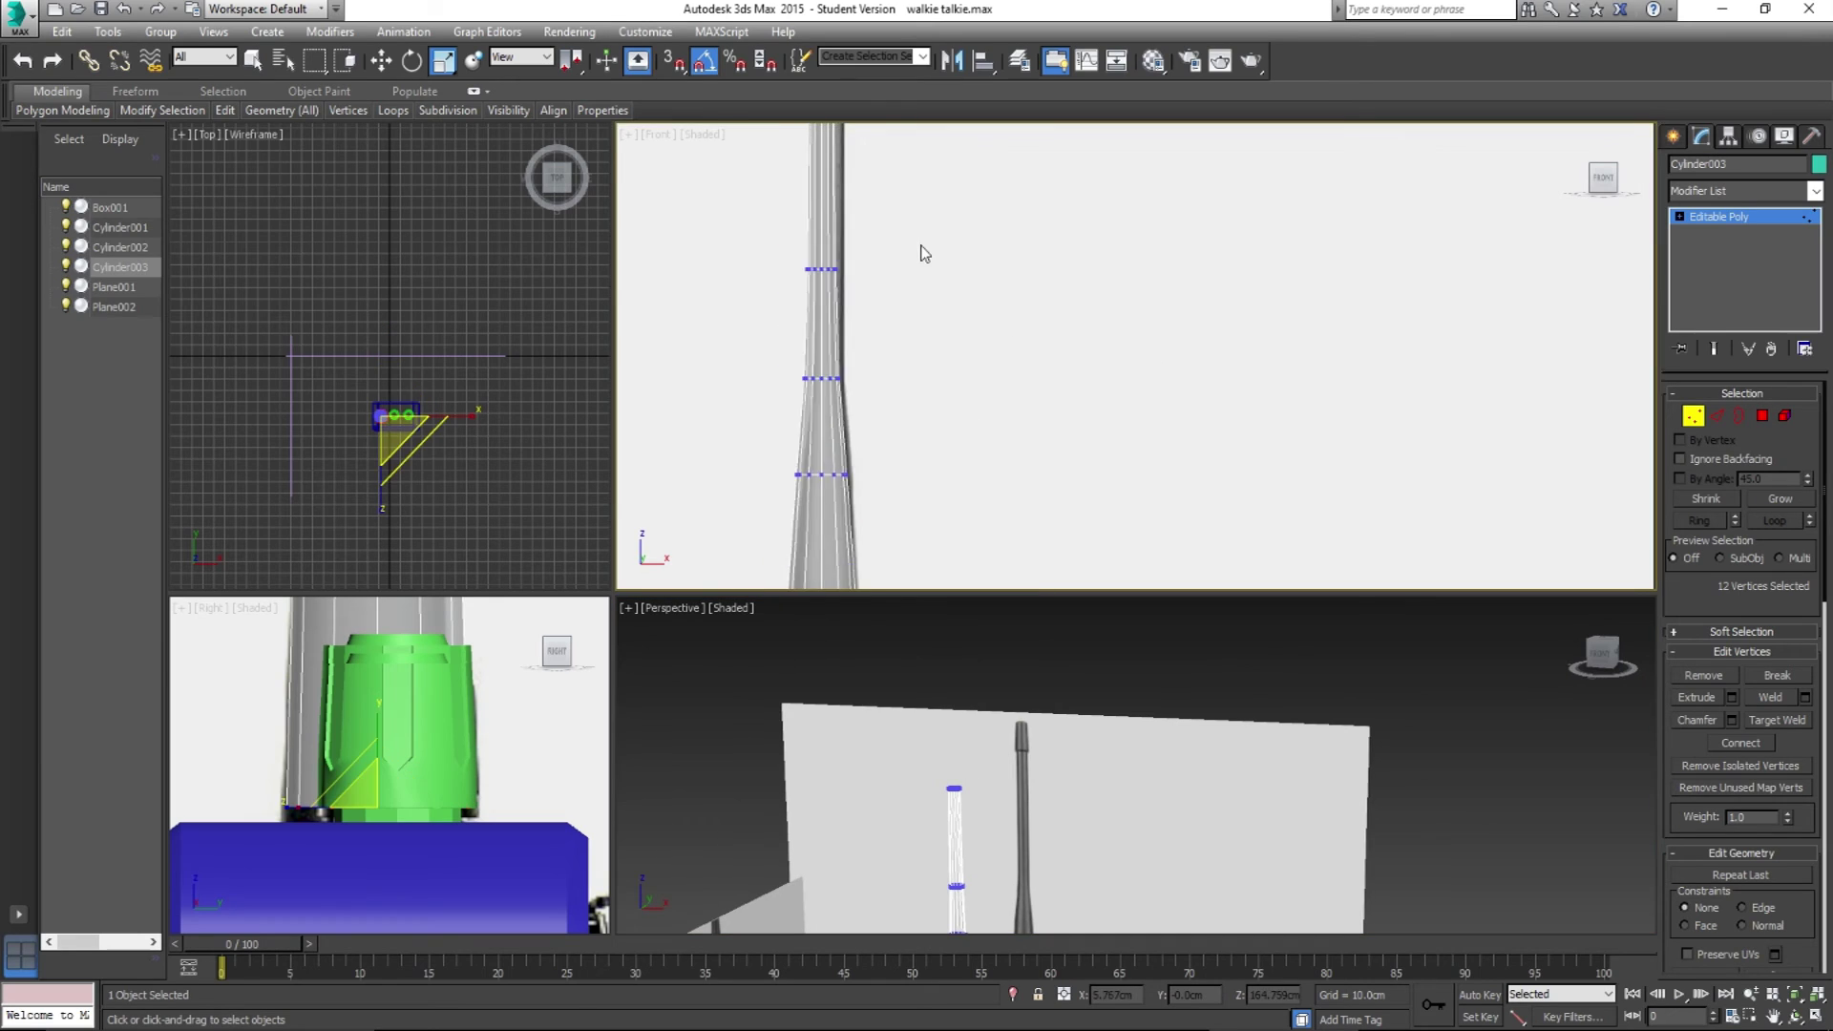
middle_click_drag(928, 274, 888, 334)
scroll(887, 335, "up", 2)
left_click_drag(840, 380, 985, 530)
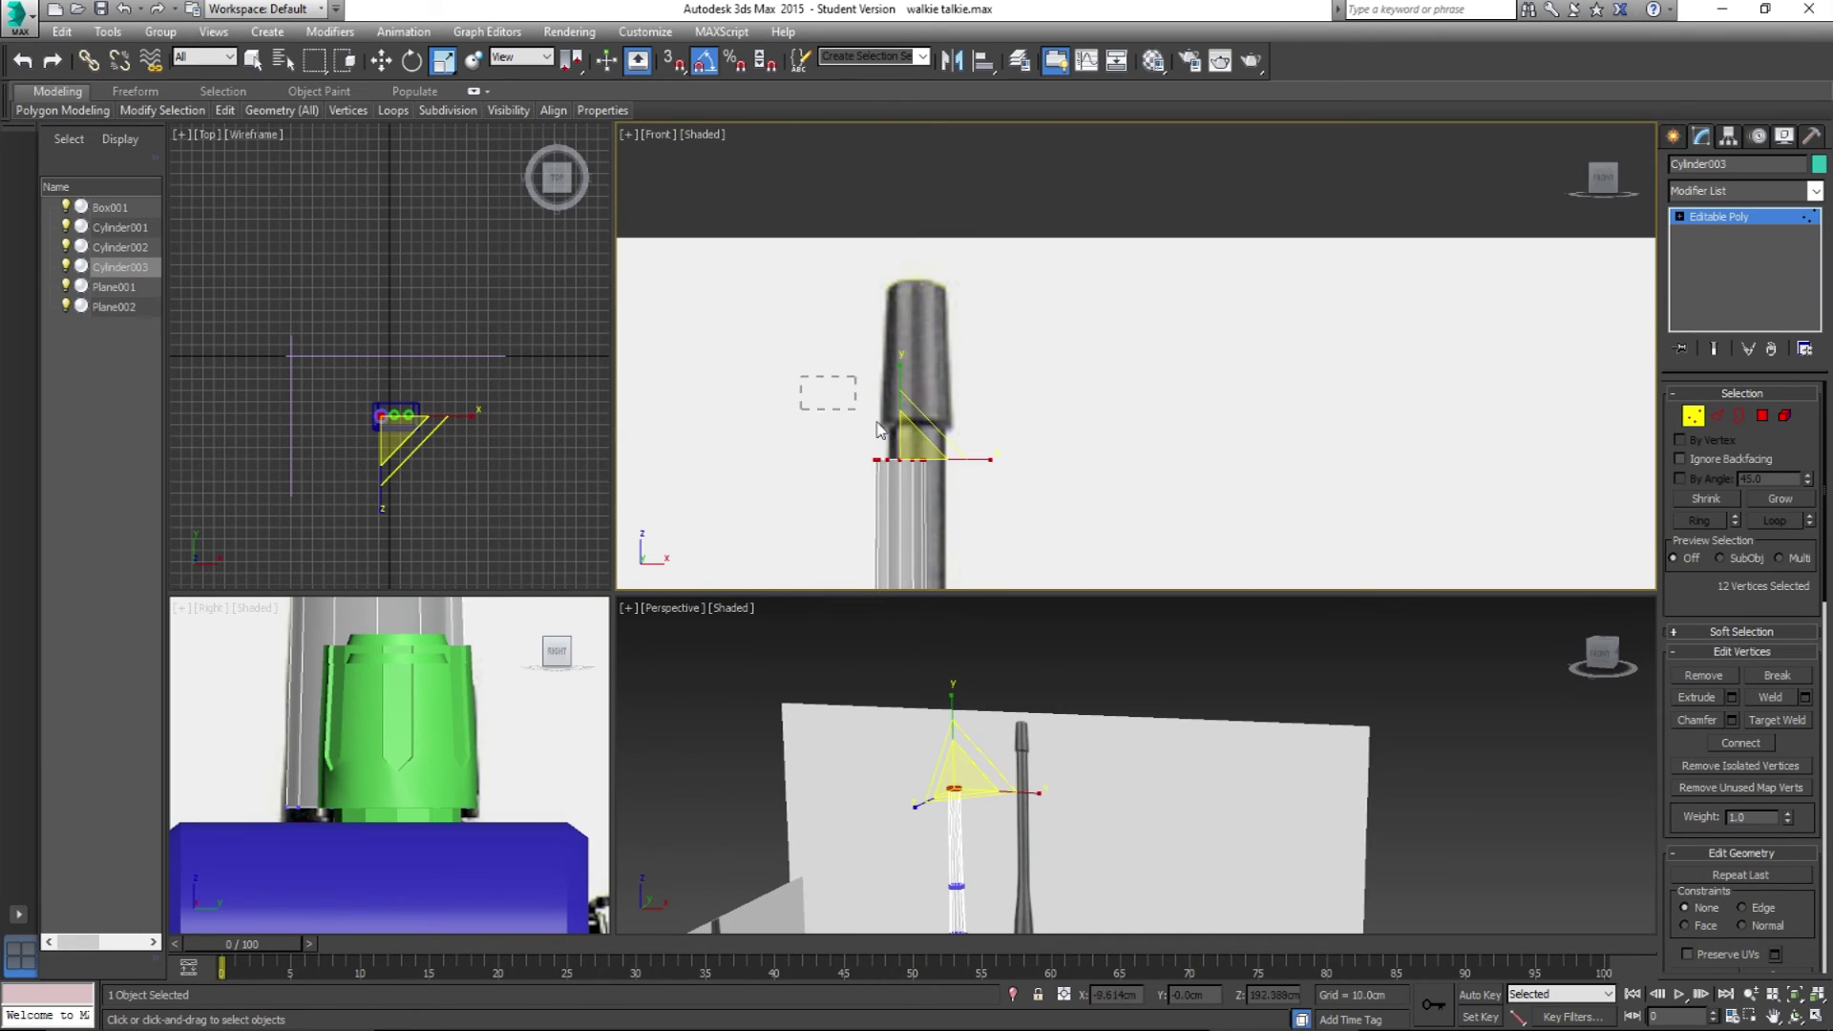
key("w")
left_click_drag(902, 418, 903, 383)
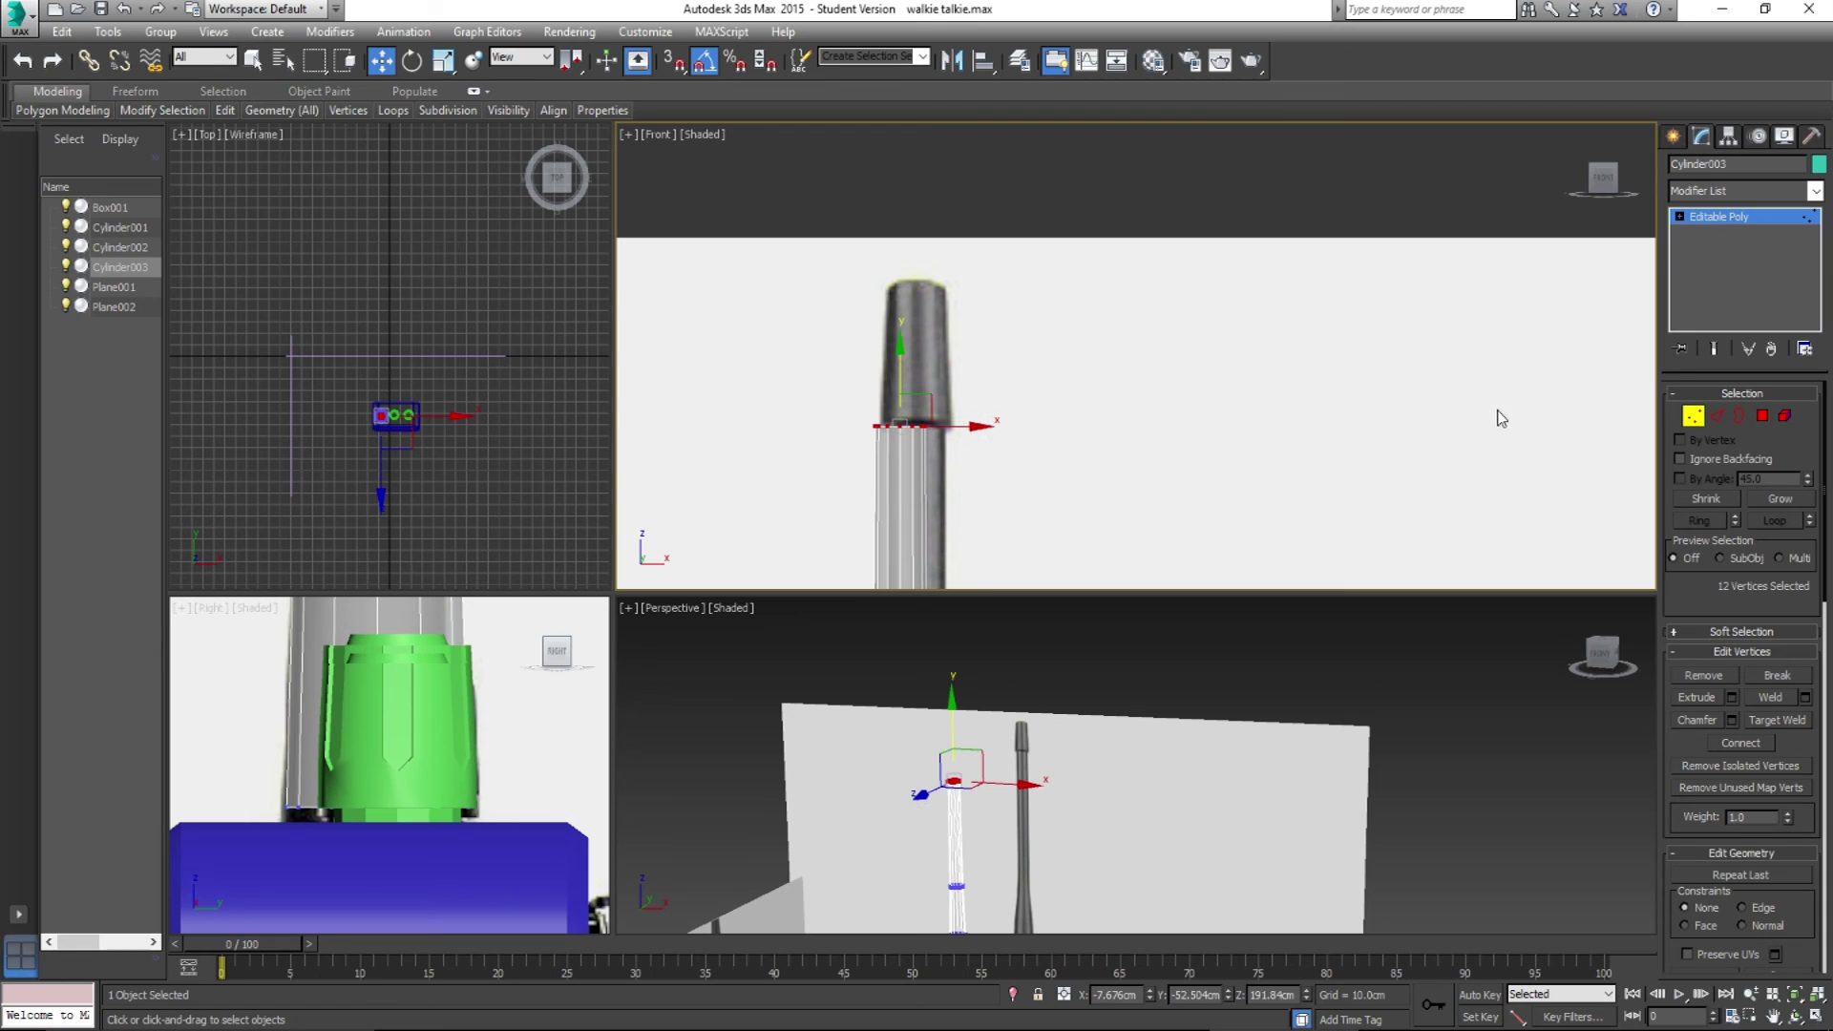
Step: Select the antenna's top polygon and start a bevel on it with a height of 0 cm
left_click(1762, 416)
middle_click_drag(1294, 626, 1086, 754, "alt")
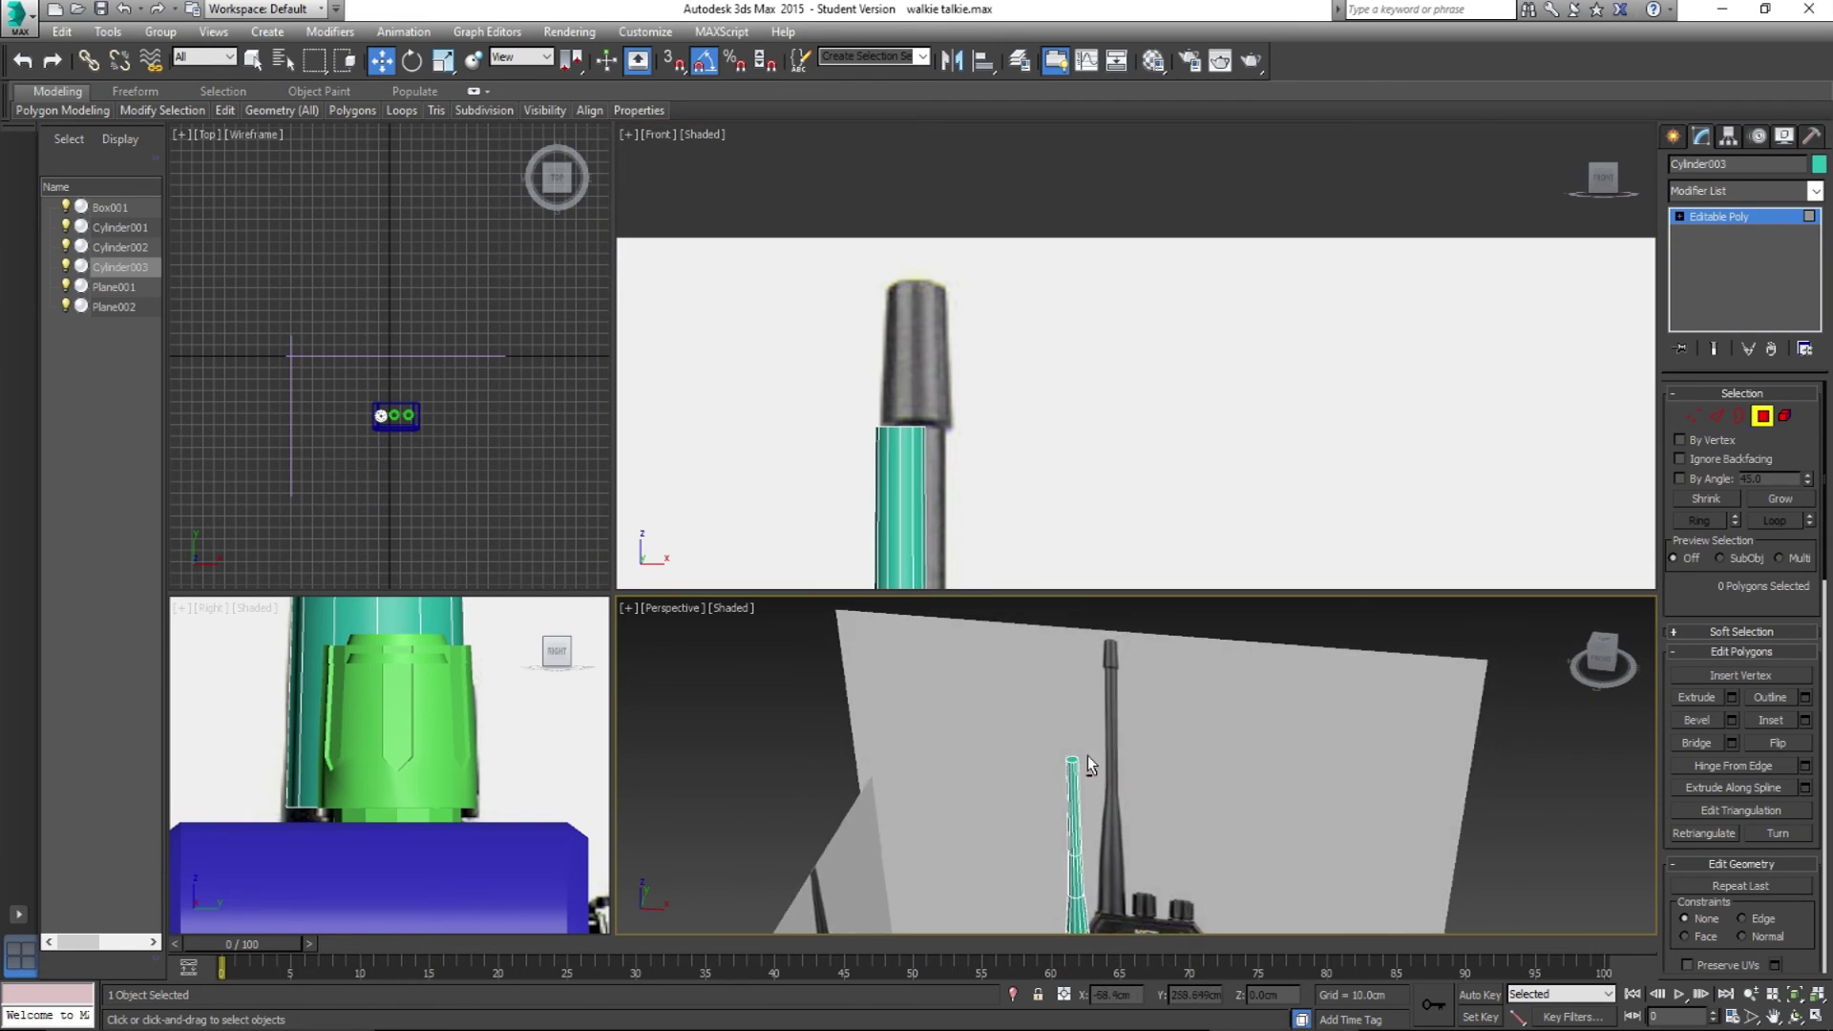
scroll(1086, 754, "up", 4)
left_click(1078, 753)
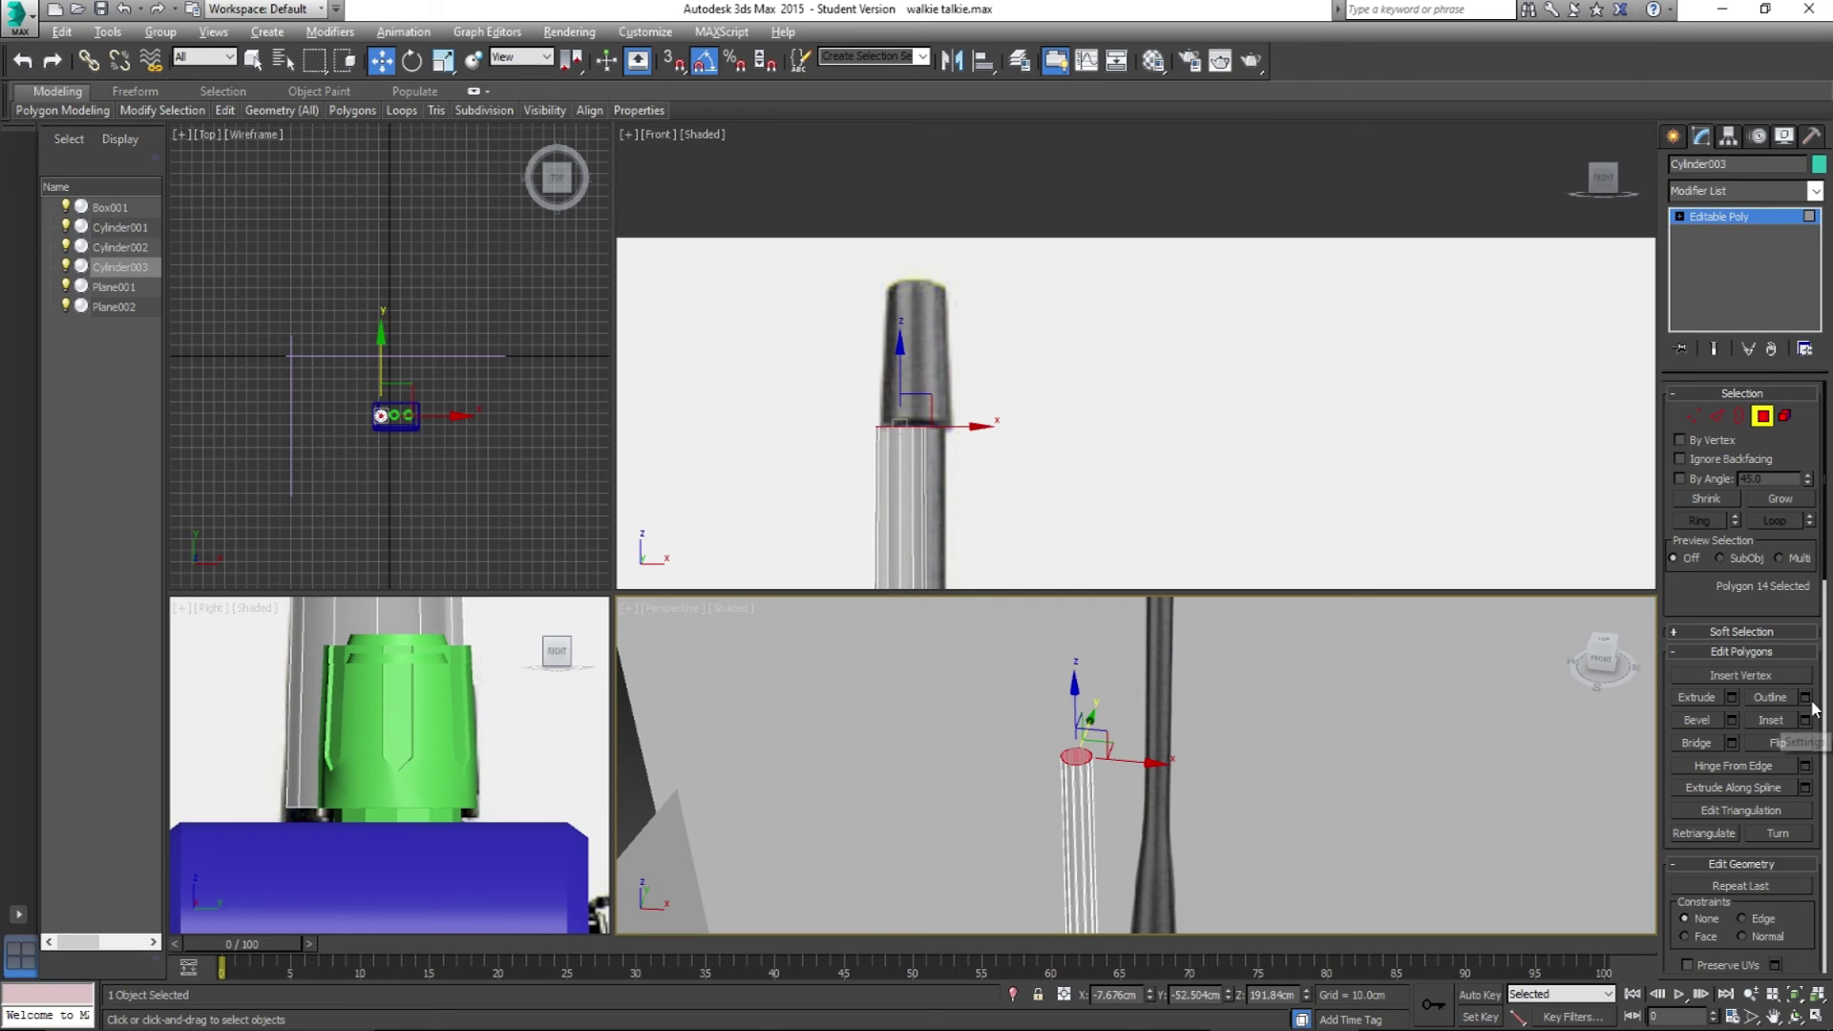
left_click(1732, 721)
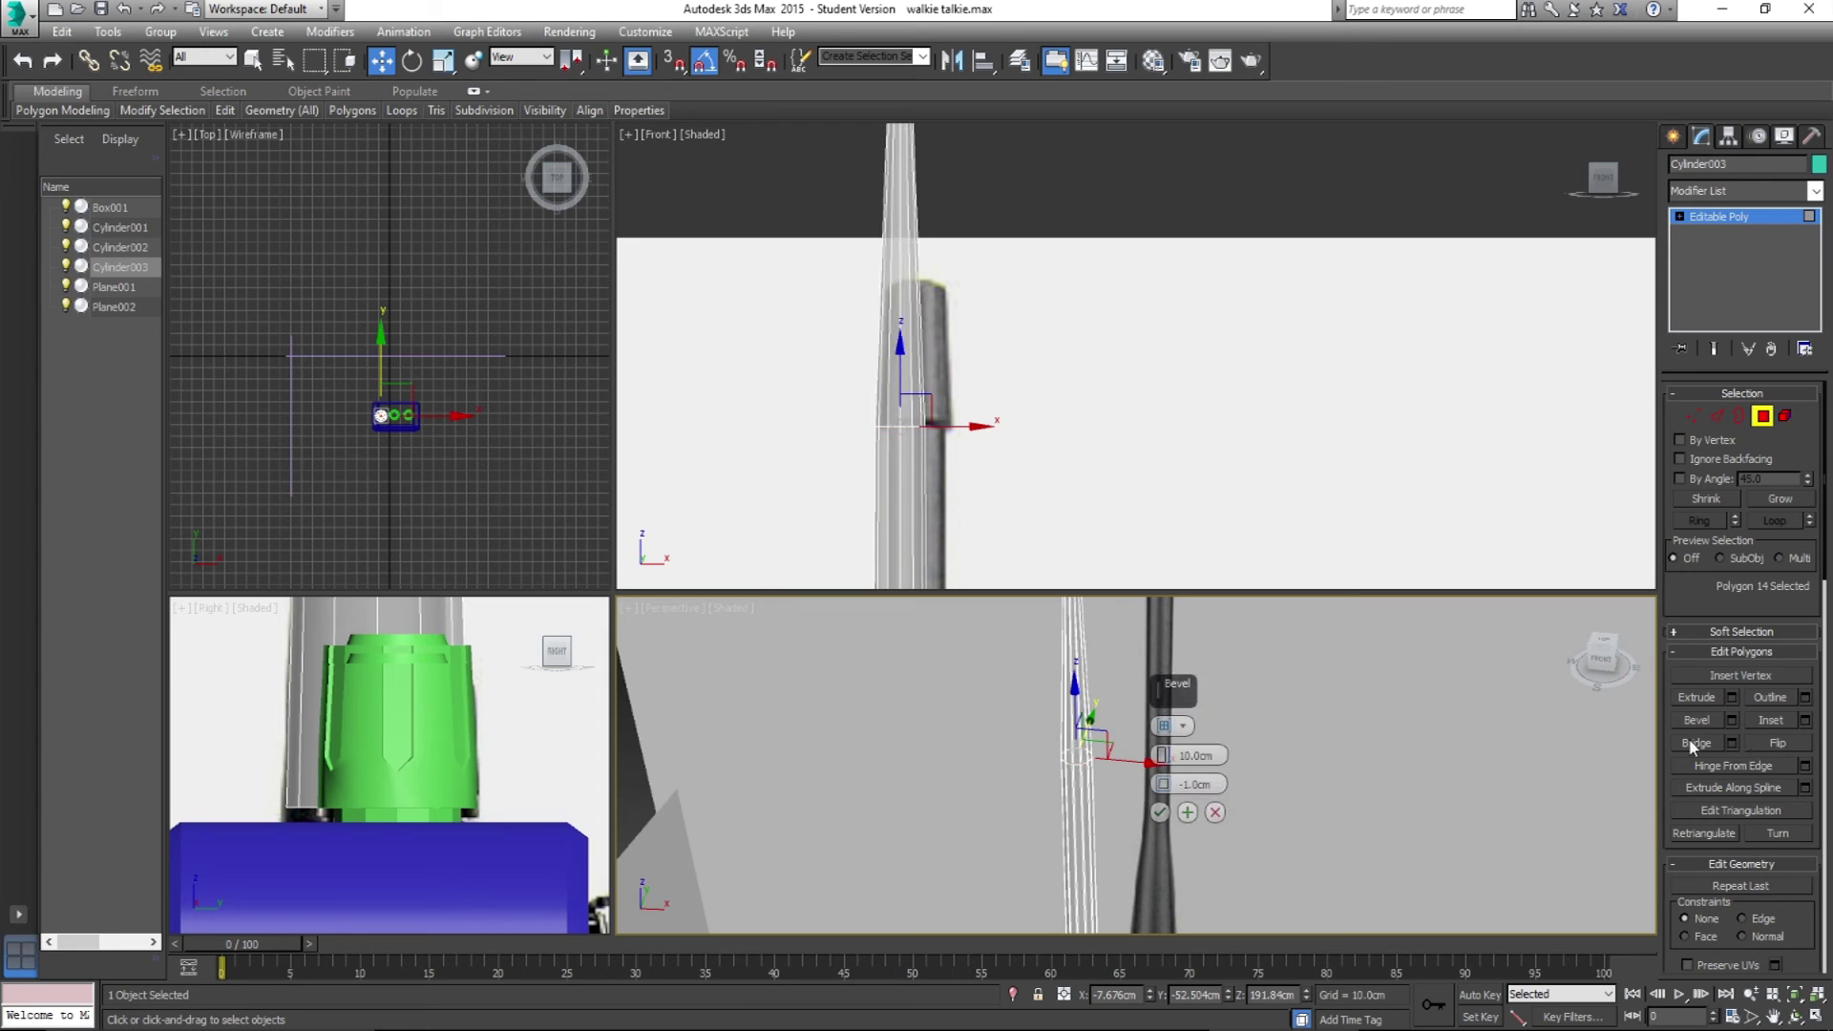
middle_click_drag(1079, 725, 1064, 675, "alt")
scroll(1098, 750, "down", 3)
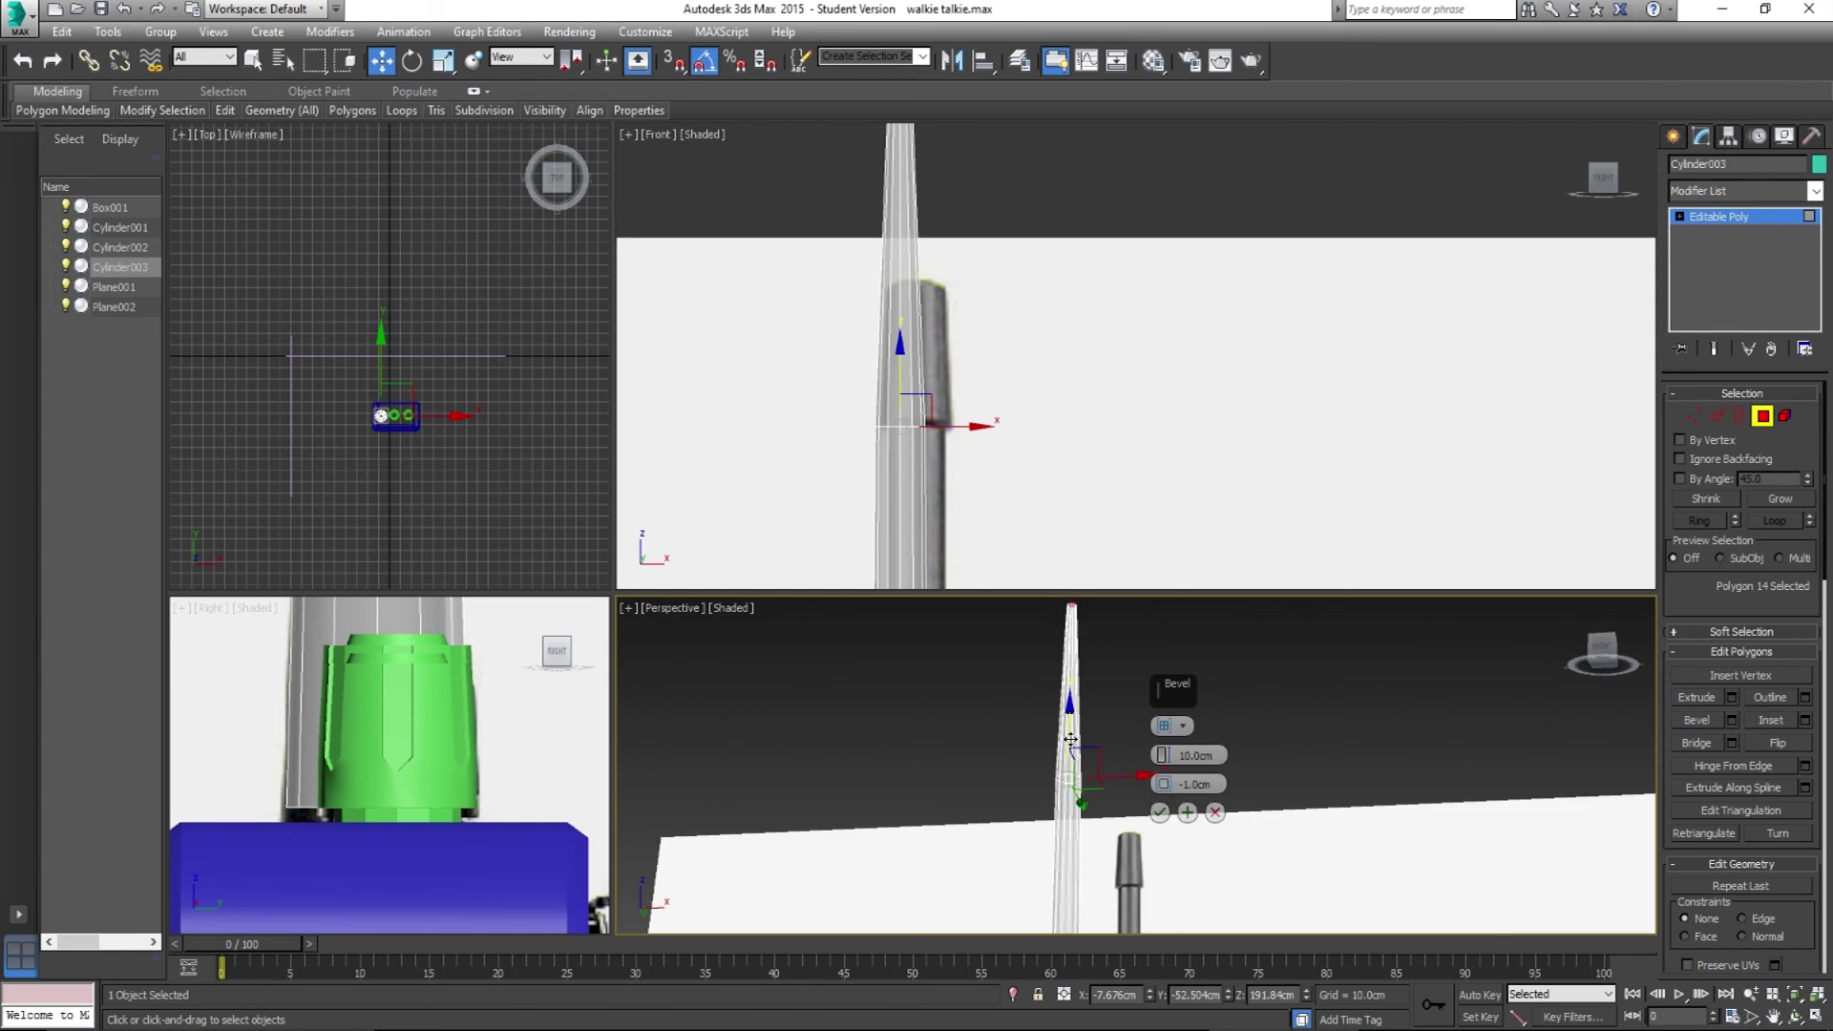
left_click_drag(1225, 755, 1129, 751)
type("0")
key("Return")
Step: Set the bevel outline to about 0.208 cm so the top face flares slightly outward, and apply it
middle_click_drag(1079, 788, 1077, 781, "alt")
scroll(1077, 781, "up", 2)
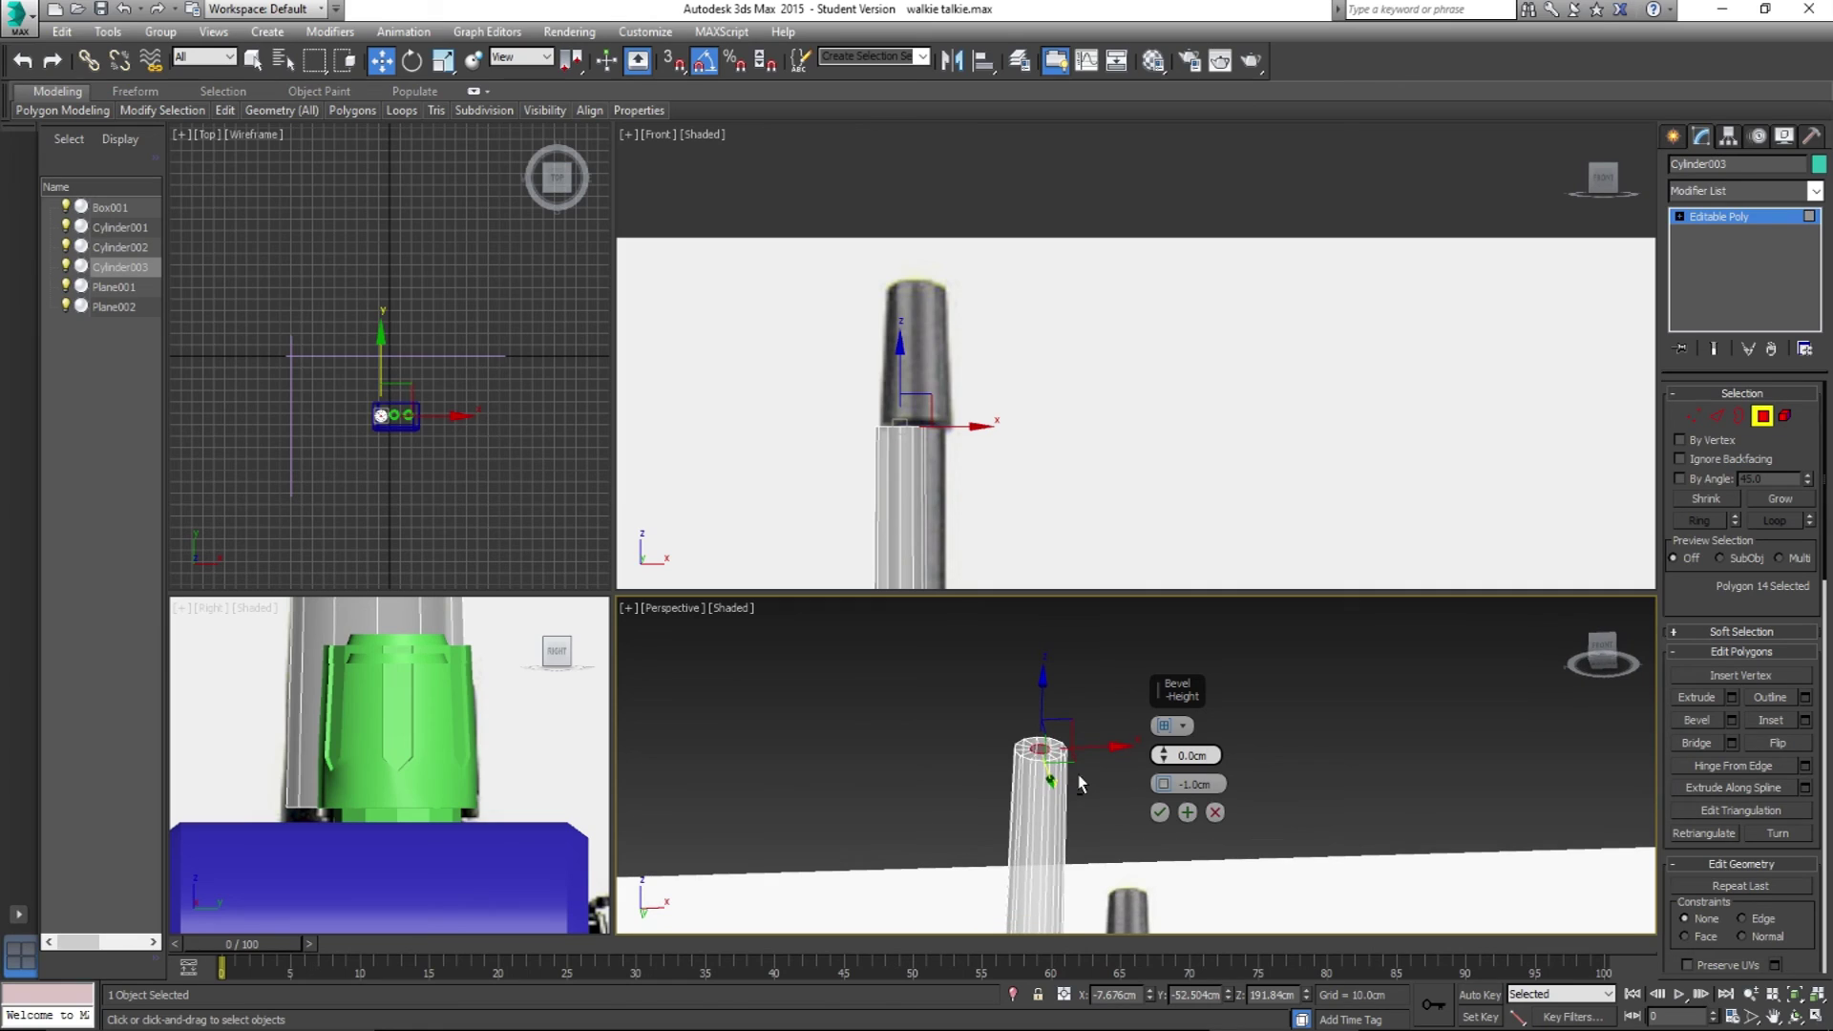
left_click_drag(1165, 789, 1165, 775)
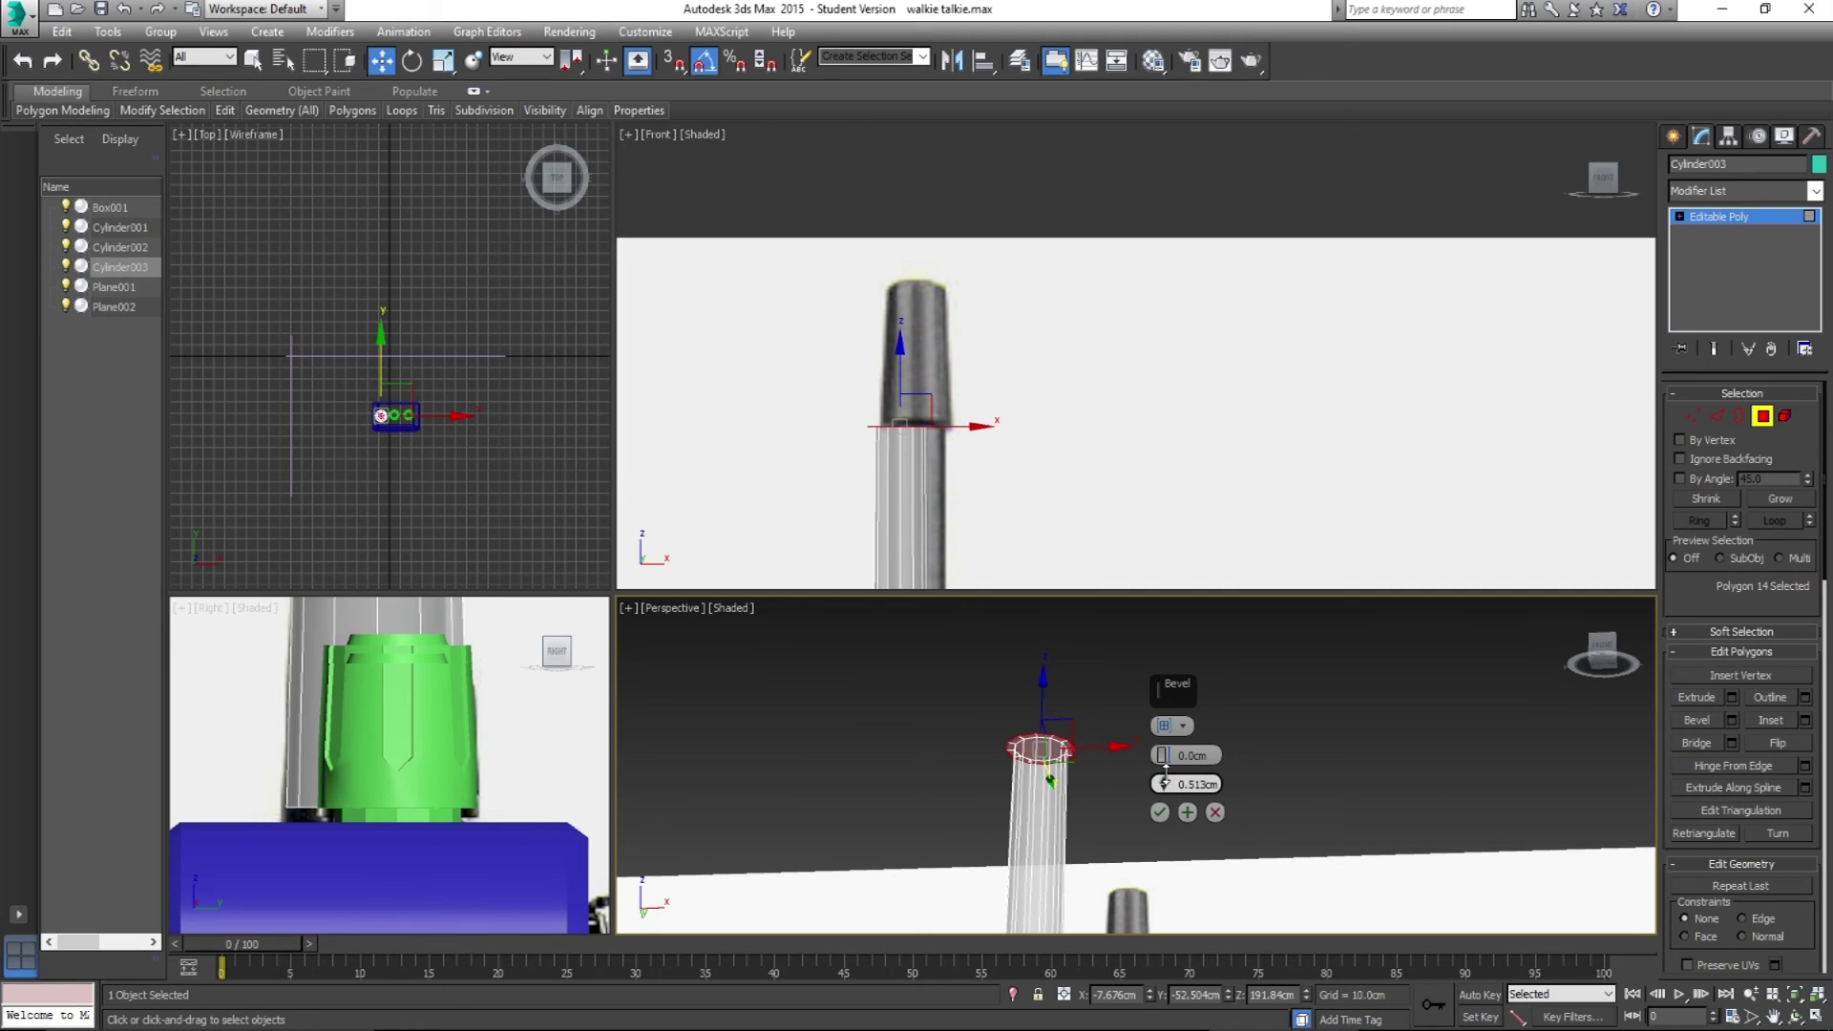
middle_click_drag(1098, 793, 1031, 740, "alt")
scroll(1028, 734, "up", 3)
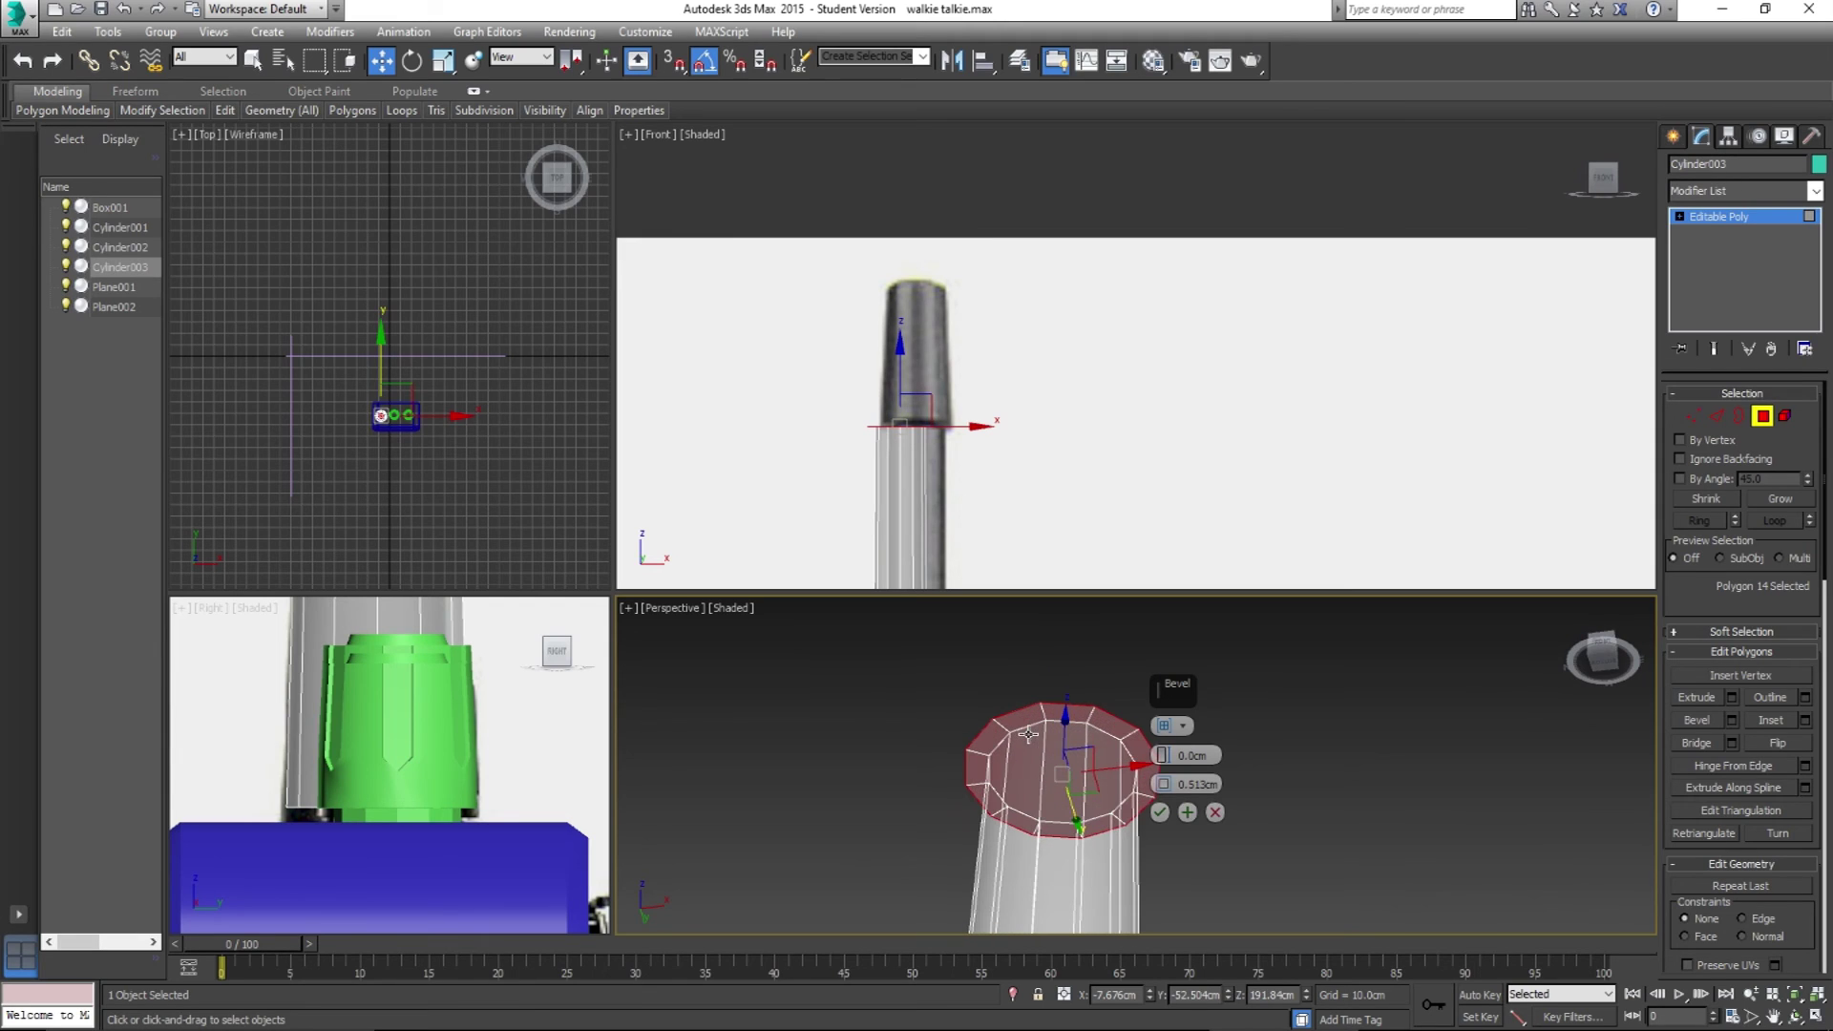
left_click_drag(1164, 774, 1166, 777)
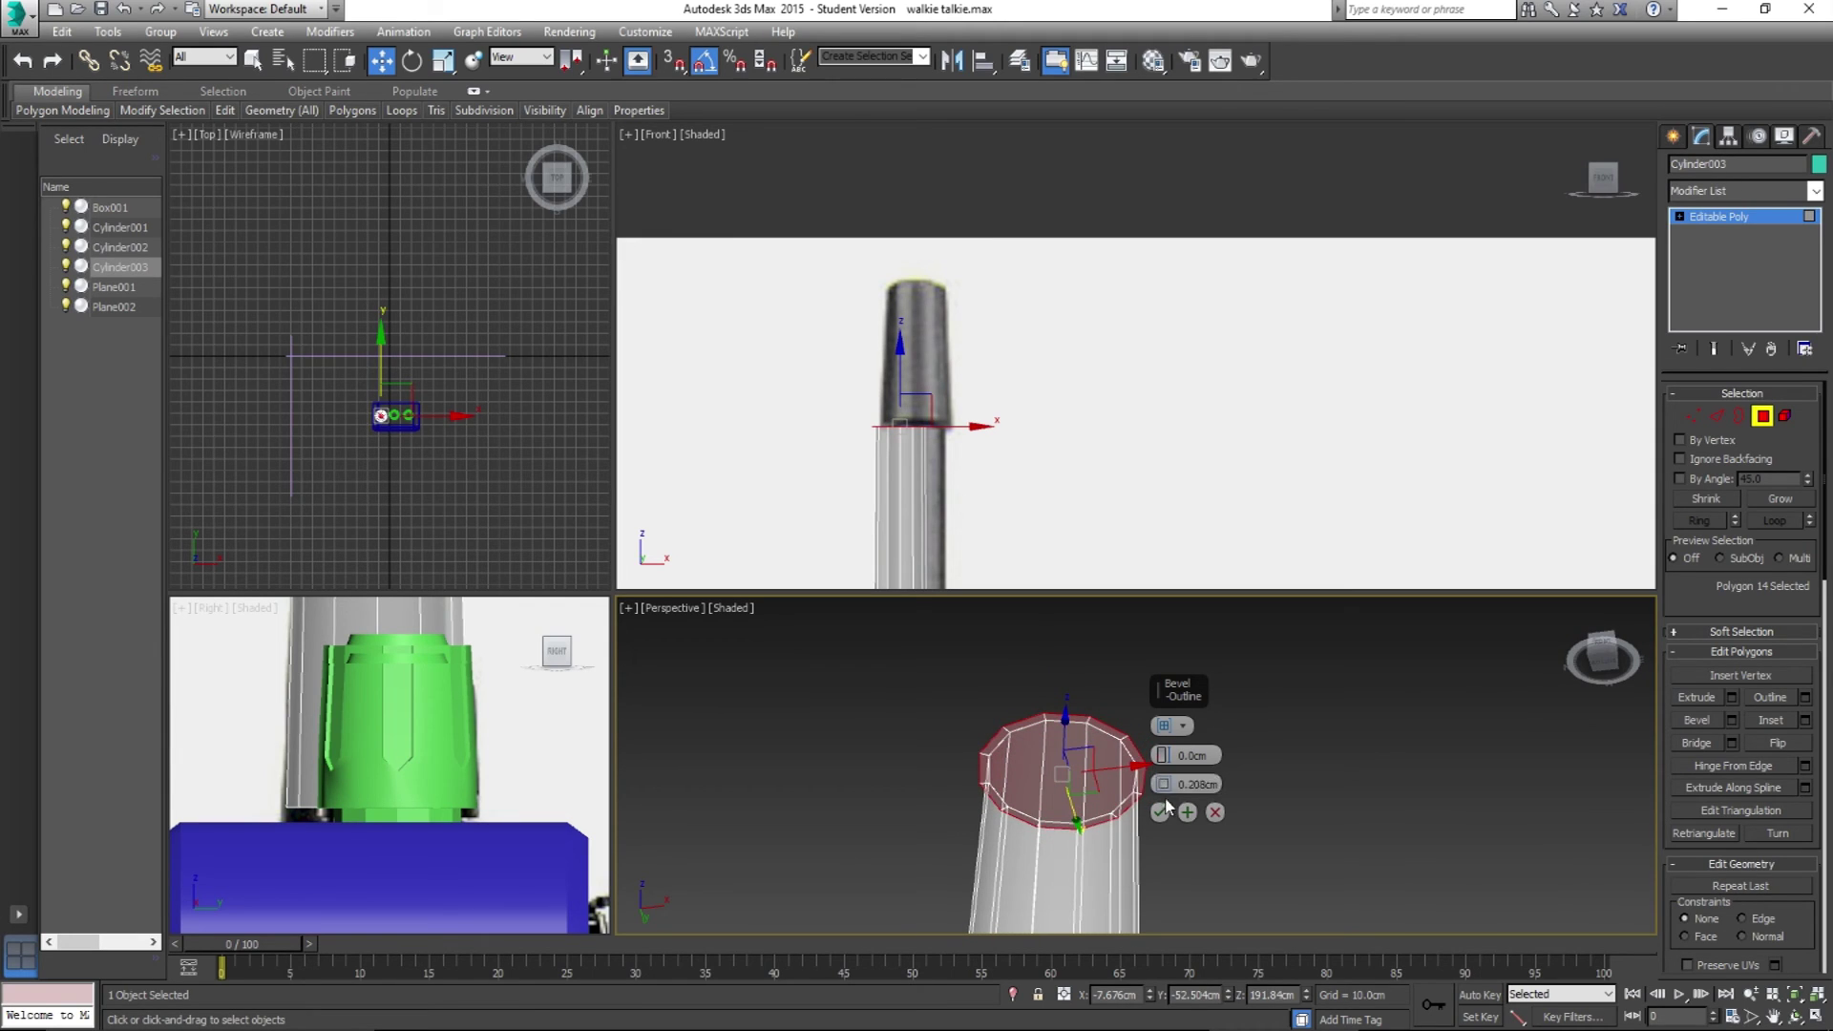
left_click(1161, 812)
Step: Bevel the top polygon by about 3.655 cm height and -0.249 cm outline to form the tip cap, and deselect it
middle_click_drag(1134, 747, 1266, 798, "alt")
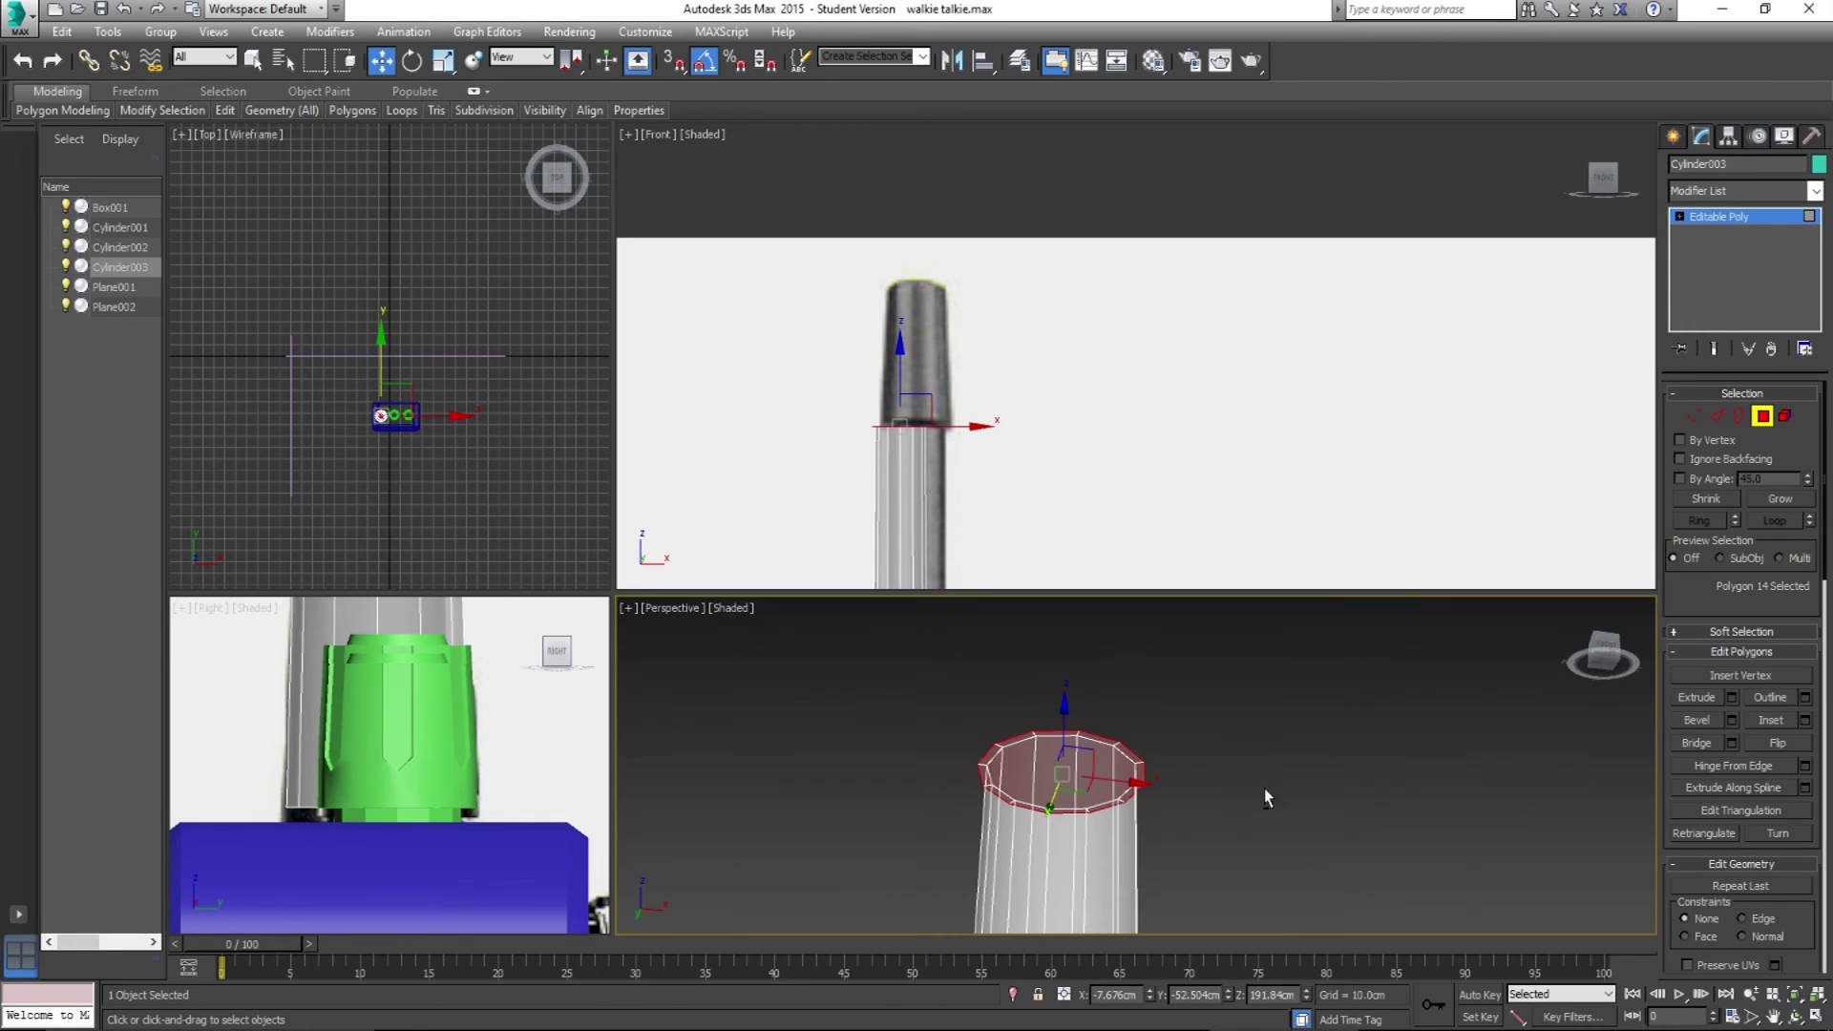
left_click(1732, 721)
mouse_move(1167, 761)
left_mouse_down()
mouse_move(1167, 735)
mouse_move(1167, 782)
left_mouse_up()
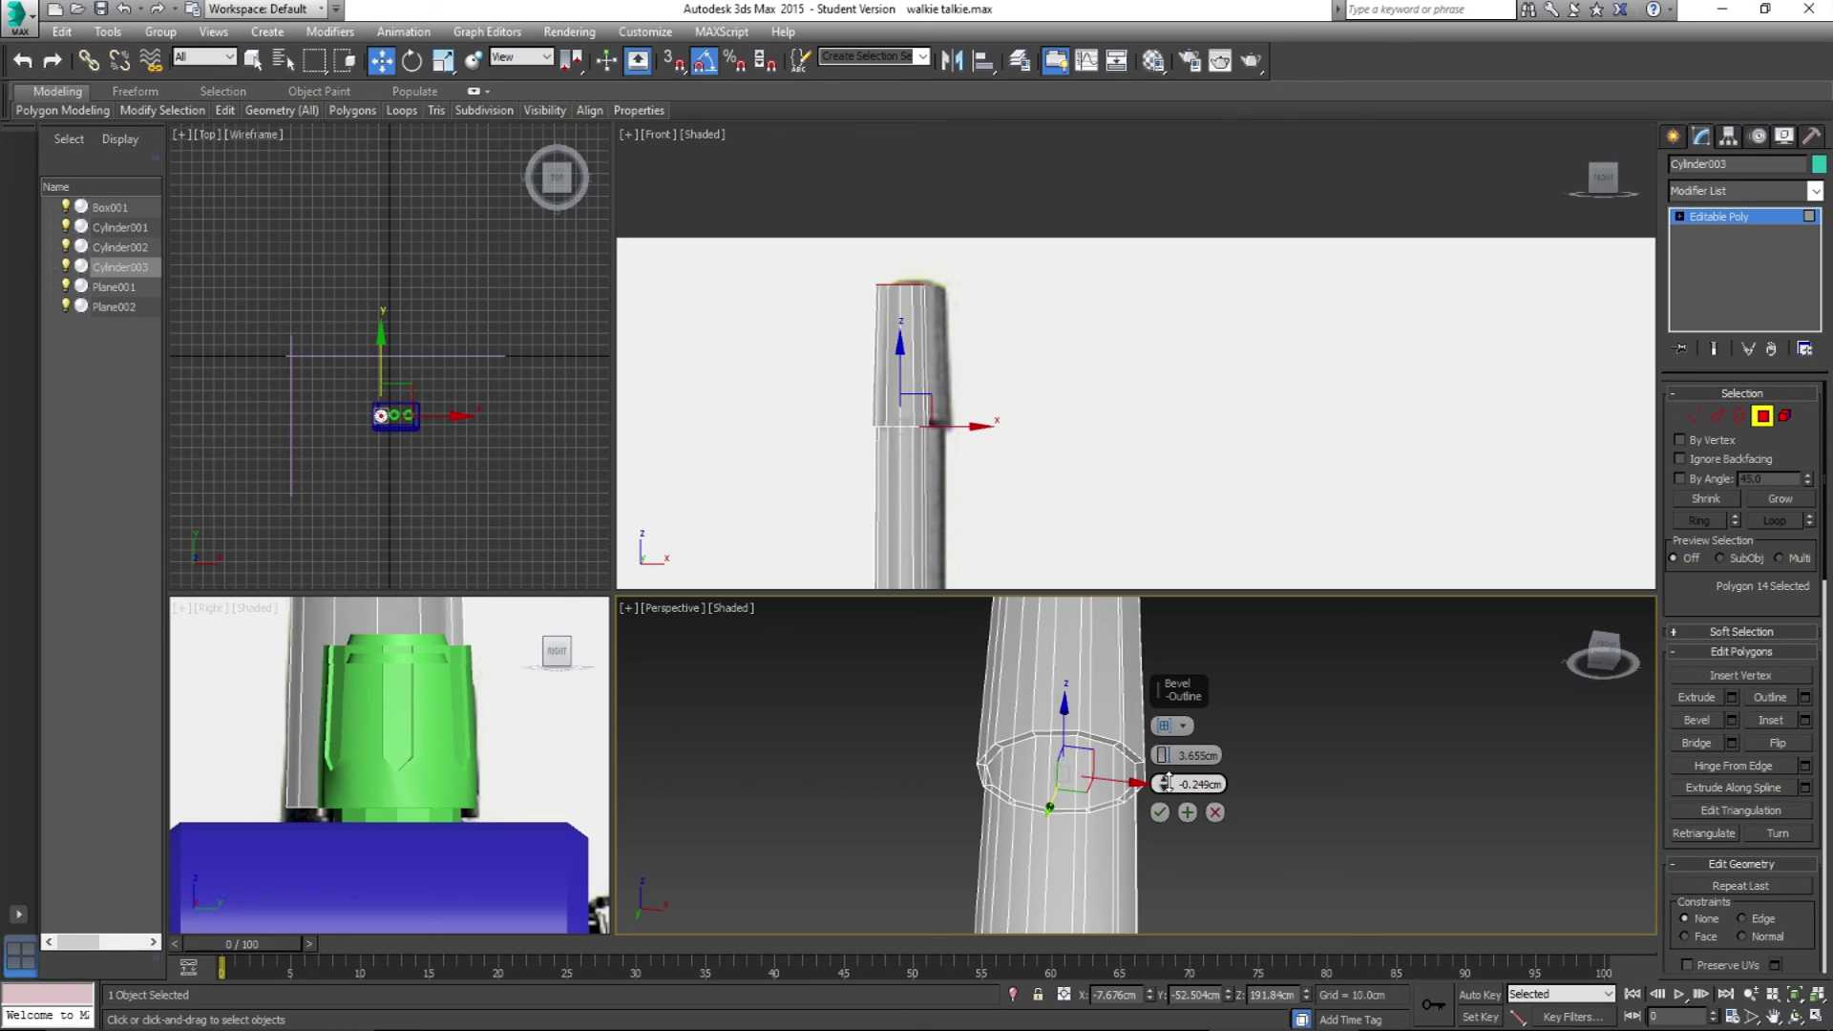
left_click(1160, 812)
left_click(1226, 812)
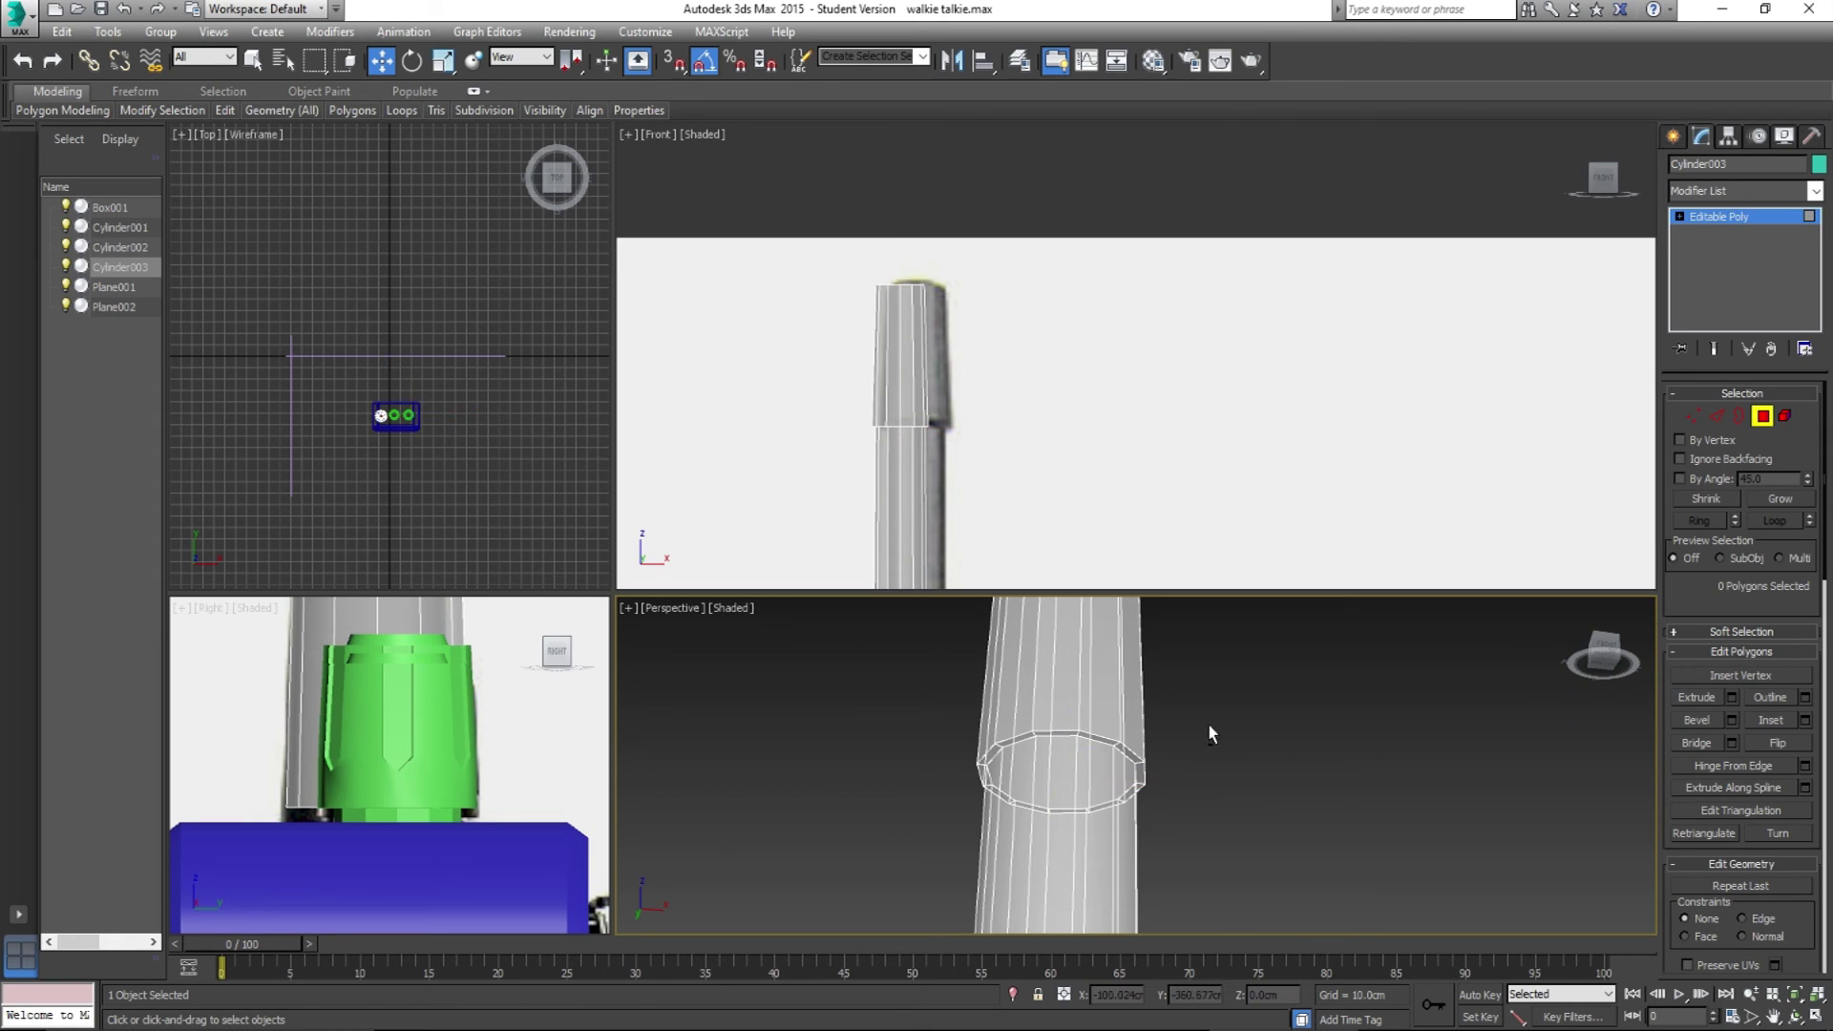
Step: Turn off the antenna's see-through display and compare the whole antenna with the reference
scroll(1212, 754, "up", 5)
scroll(1215, 776, "down", 6)
middle_click_drag(1213, 758, 1260, 802, "alt")
key("alt+x")
scroll(1219, 776, "down", 8)
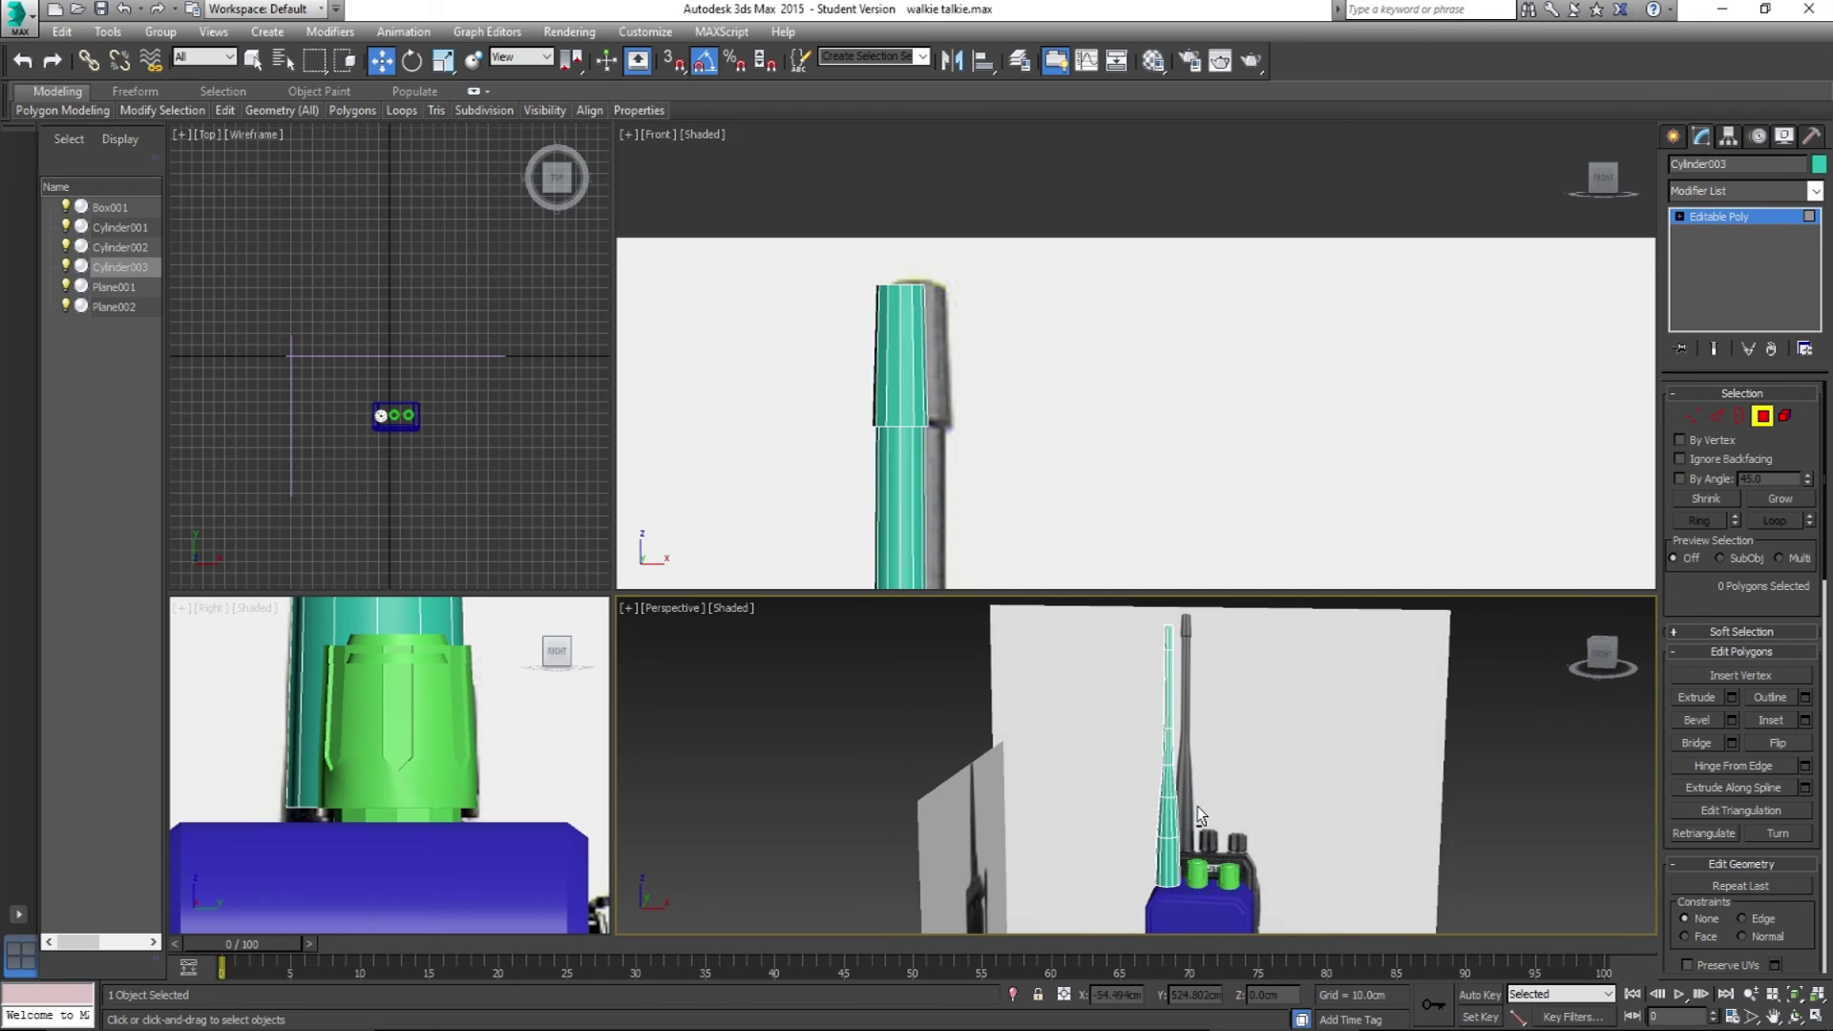
Step: Leave the antenna's vertex editing and select the blue walkie-talkie body
left_click(1692, 417)
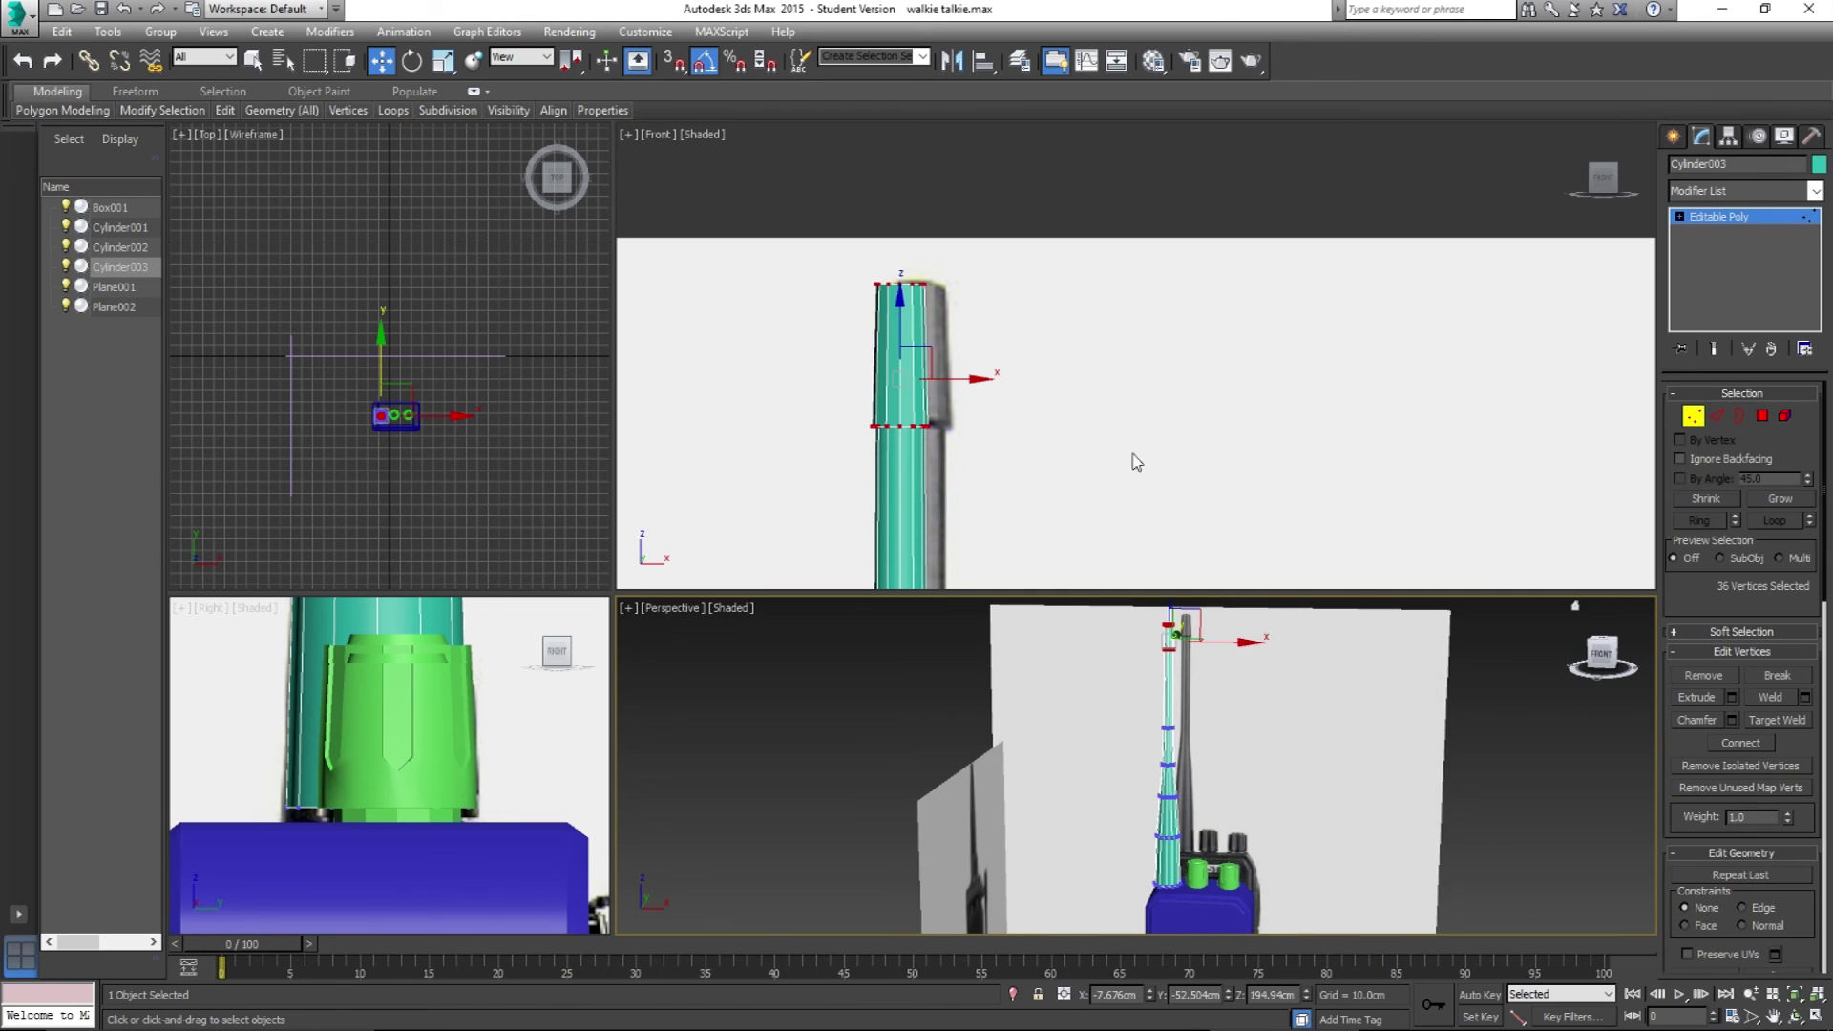
scroll(1016, 520, "down", 5)
scroll(977, 449, "up", 3)
middle_click_drag(977, 449, 962, 327)
scroll(916, 212, "up", 2)
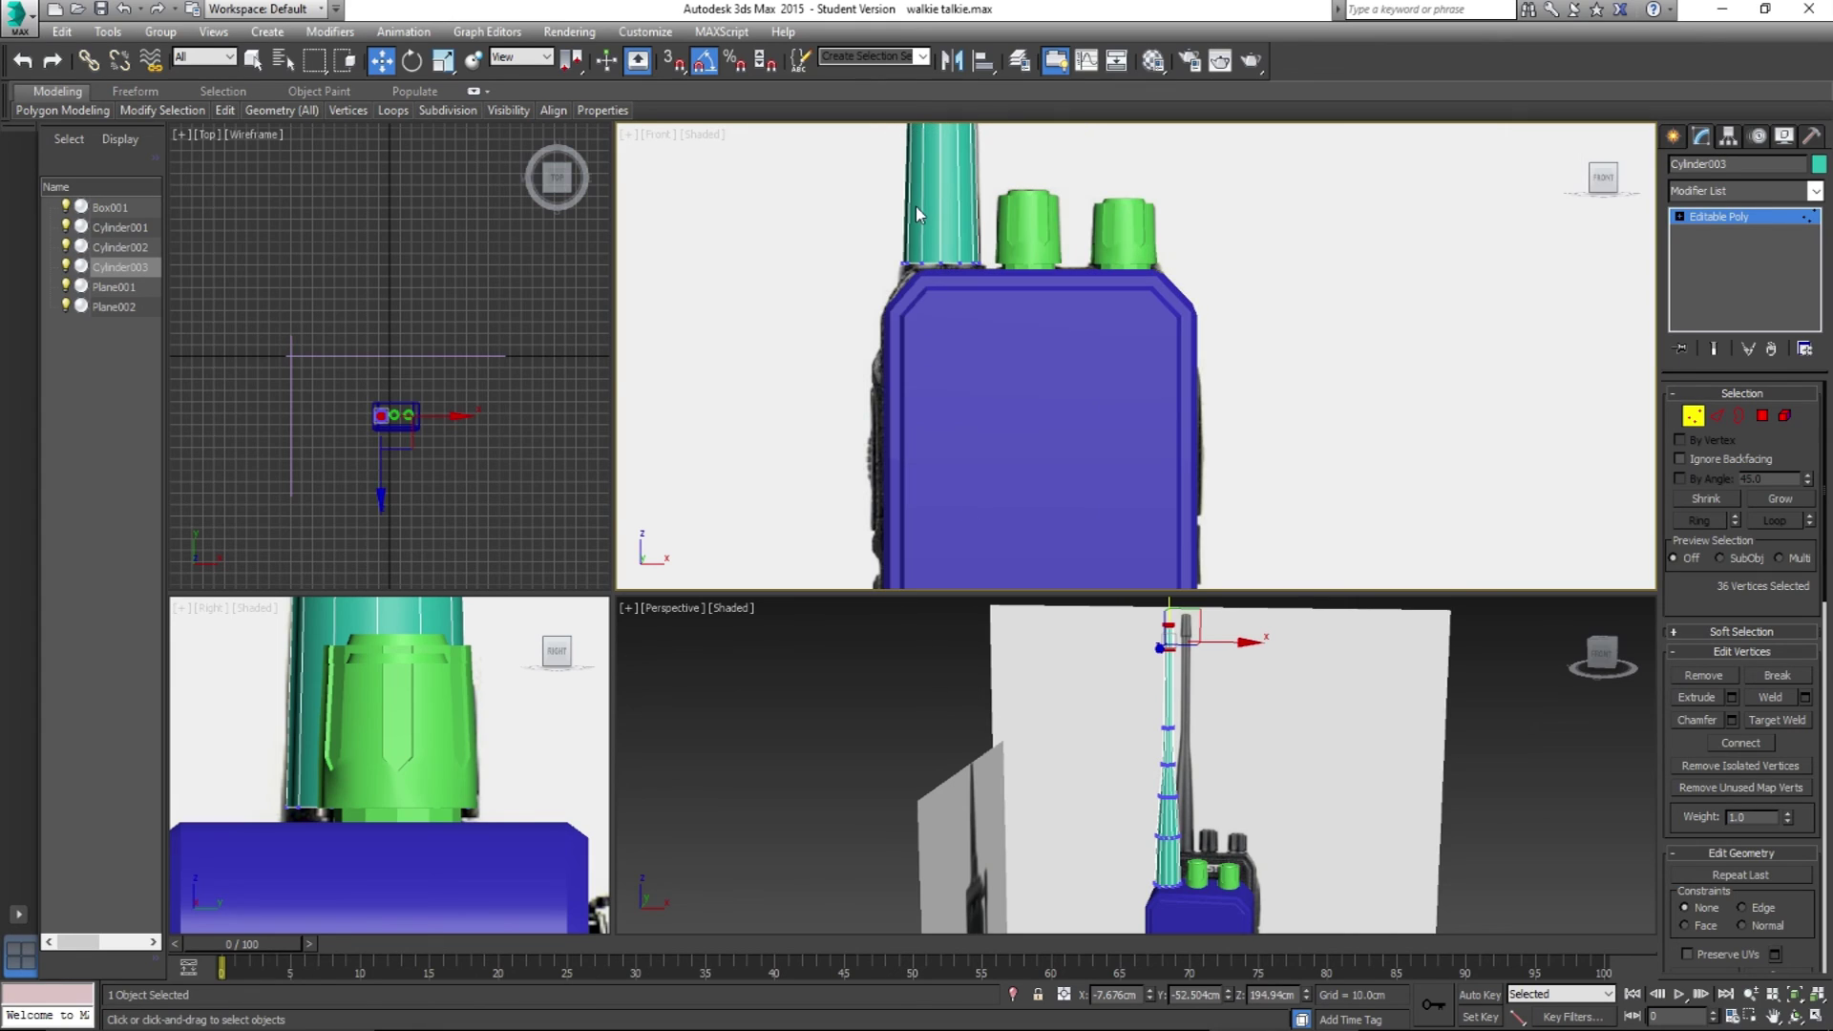
scroll(986, 349, "down", 5)
left_click_drag(1004, 460, 1004, 461)
left_click(1693, 417)
left_click(1002, 382)
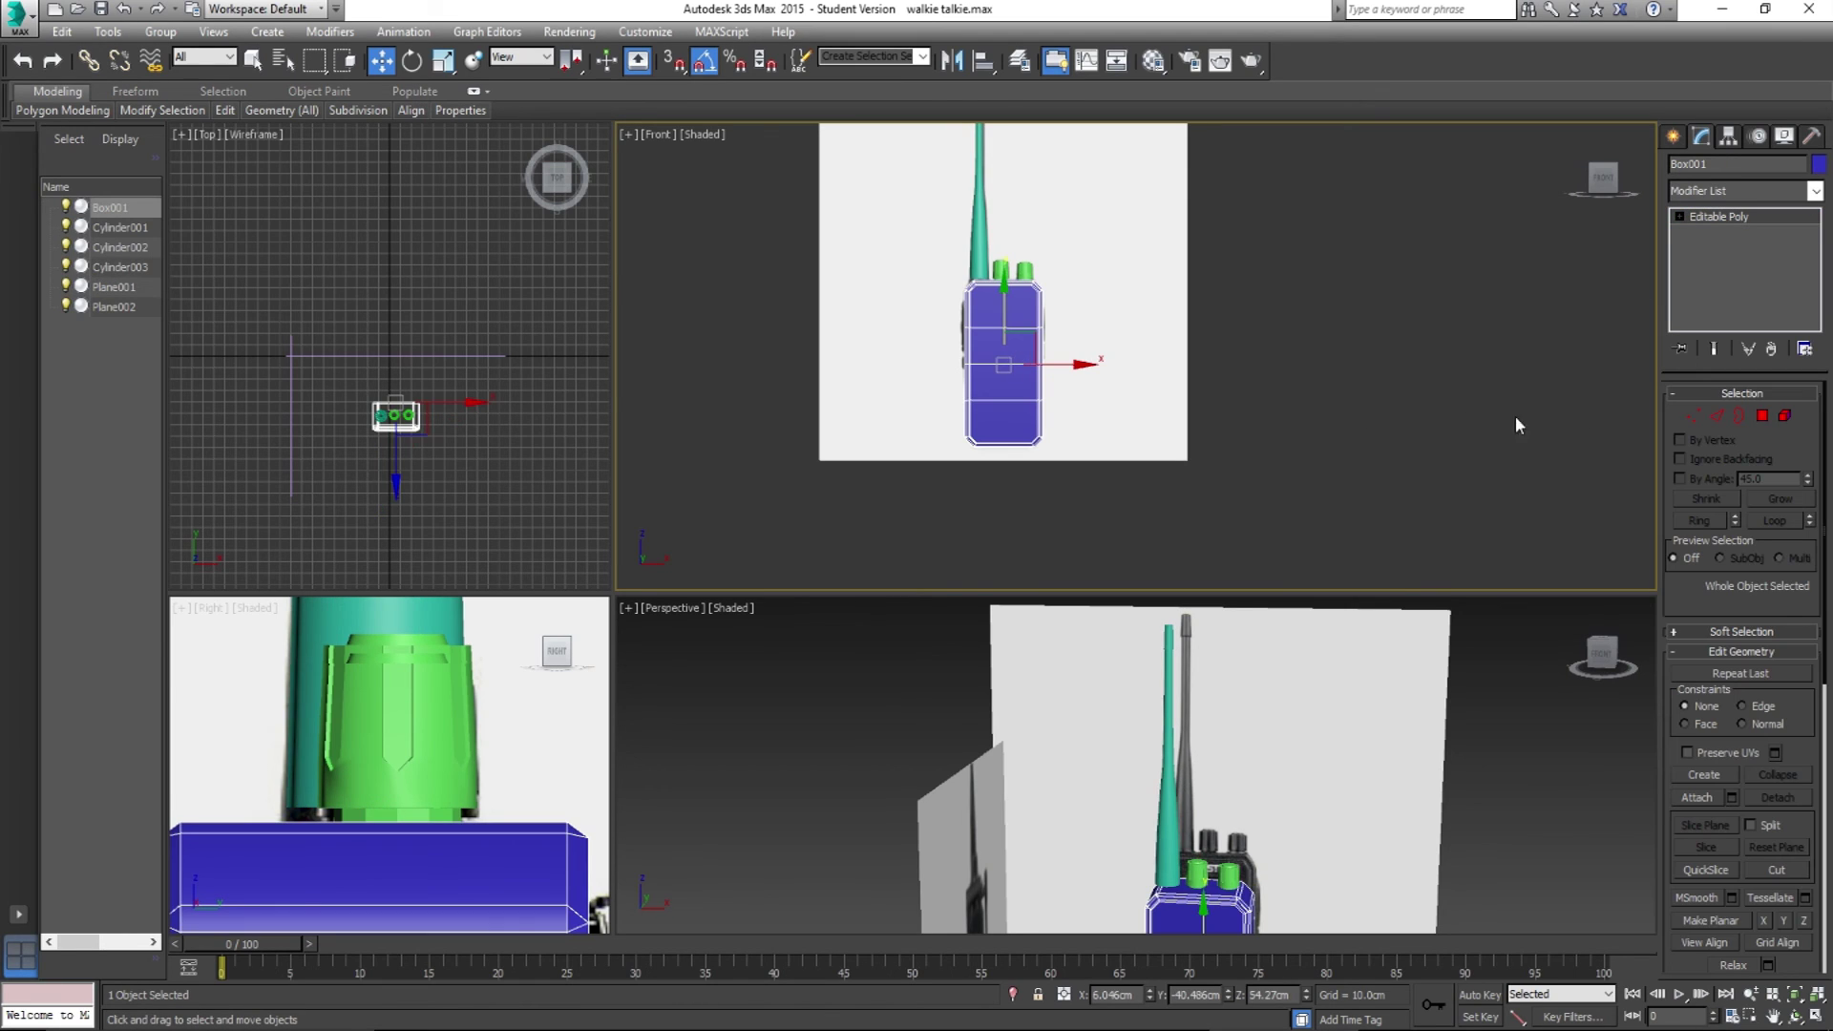
left_click(1690, 416)
scroll(1084, 356, "up", 4)
left_click_drag(875, 245, 970, 476)
scroll(893, 194, "down", 2)
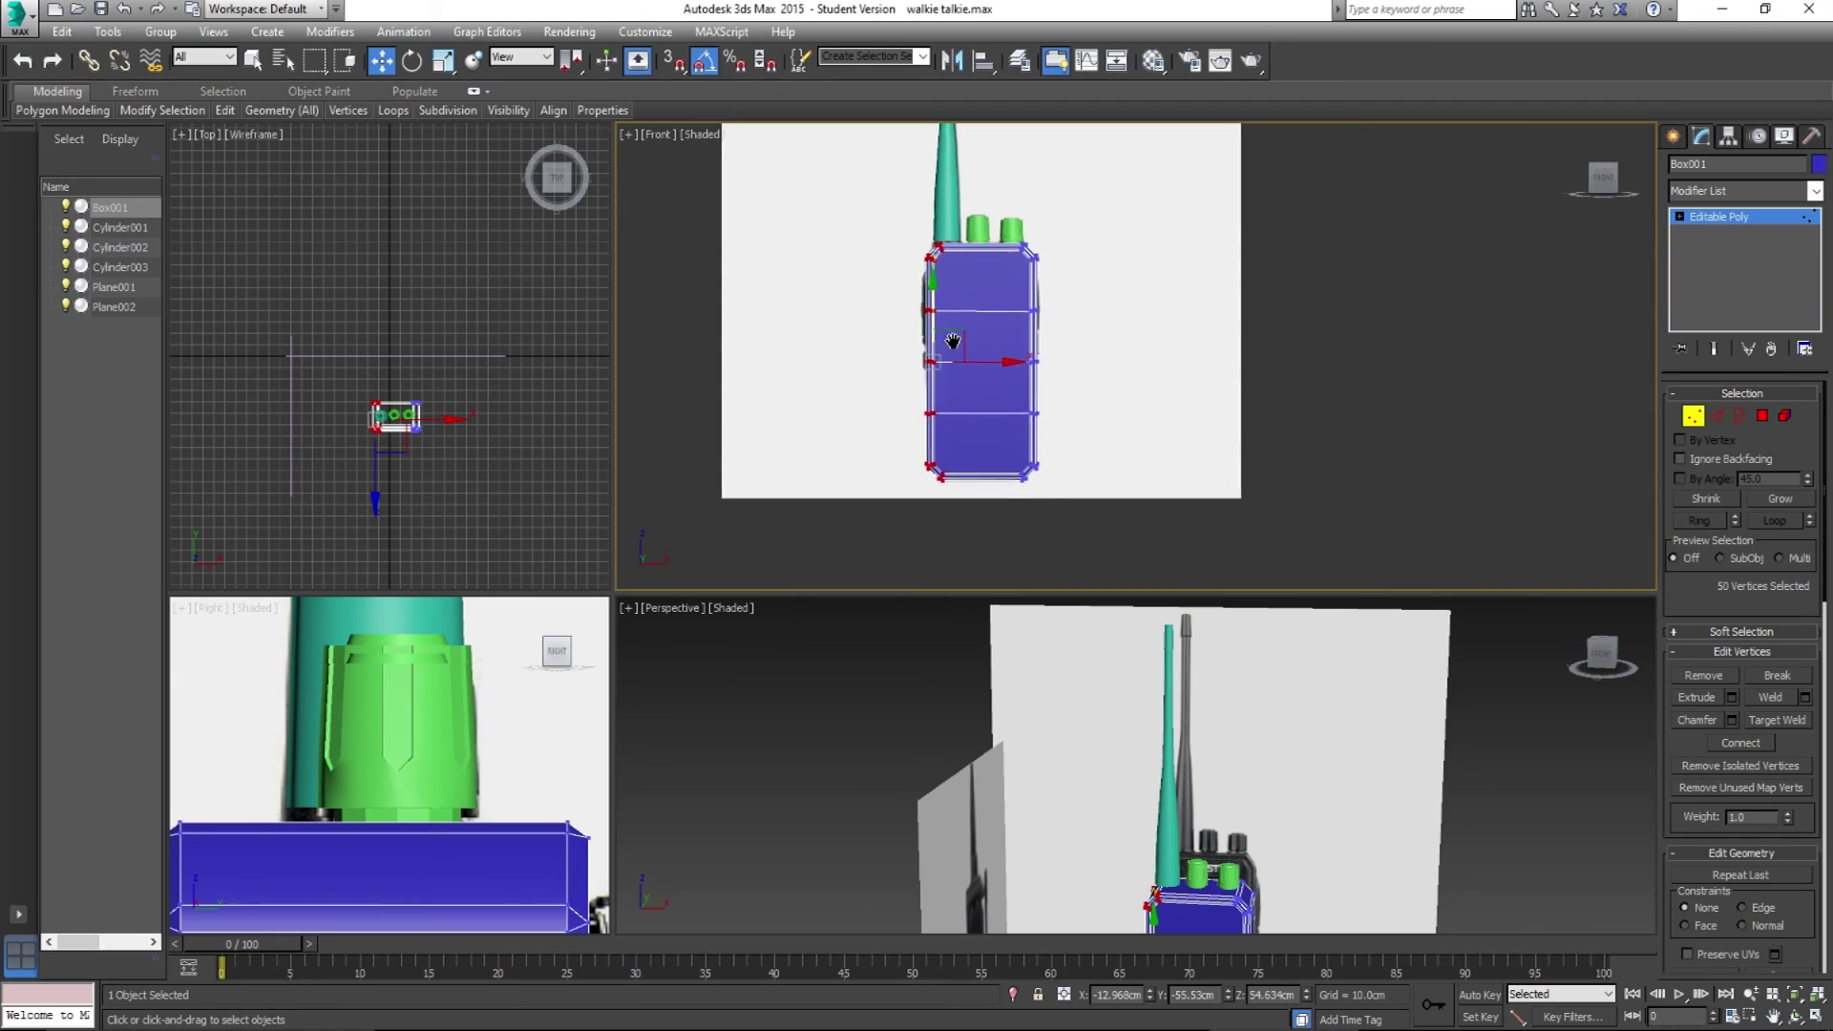
scroll(975, 384, "up", 4)
left_click_drag(975, 385, 971, 385)
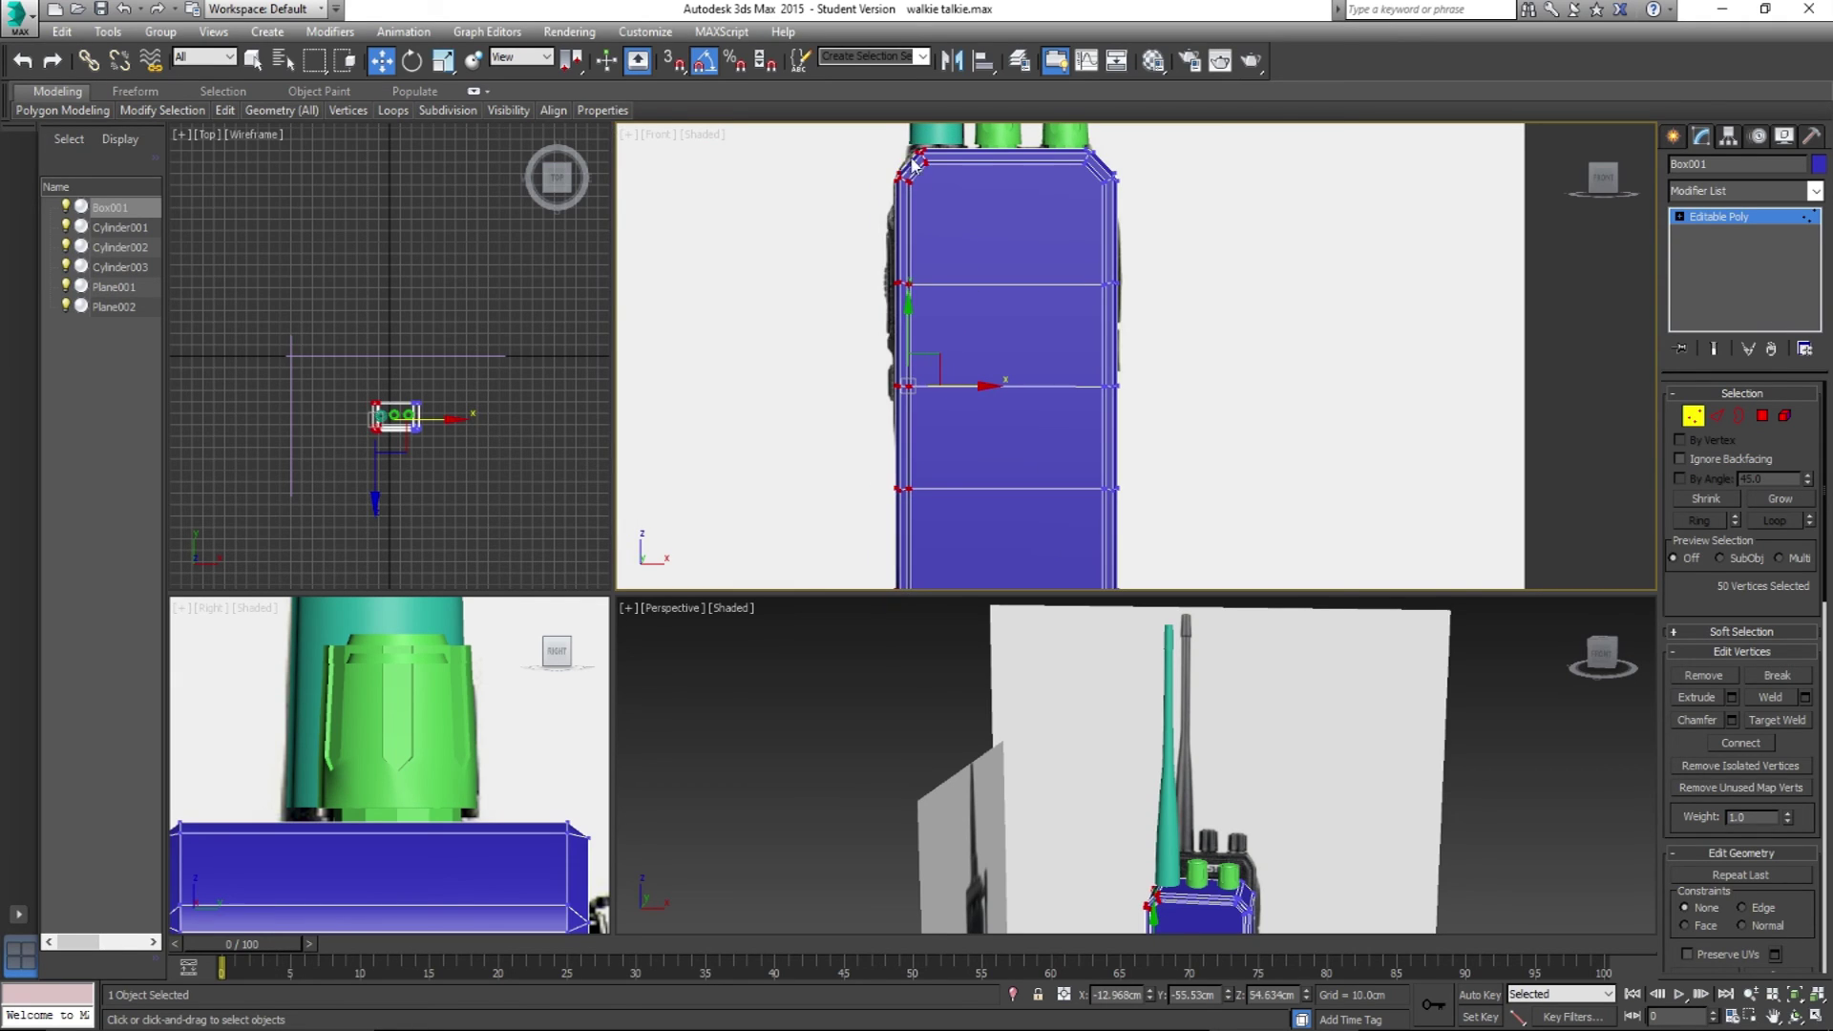
scroll(901, 298, "up", 5)
scroll(904, 302, "up", 2)
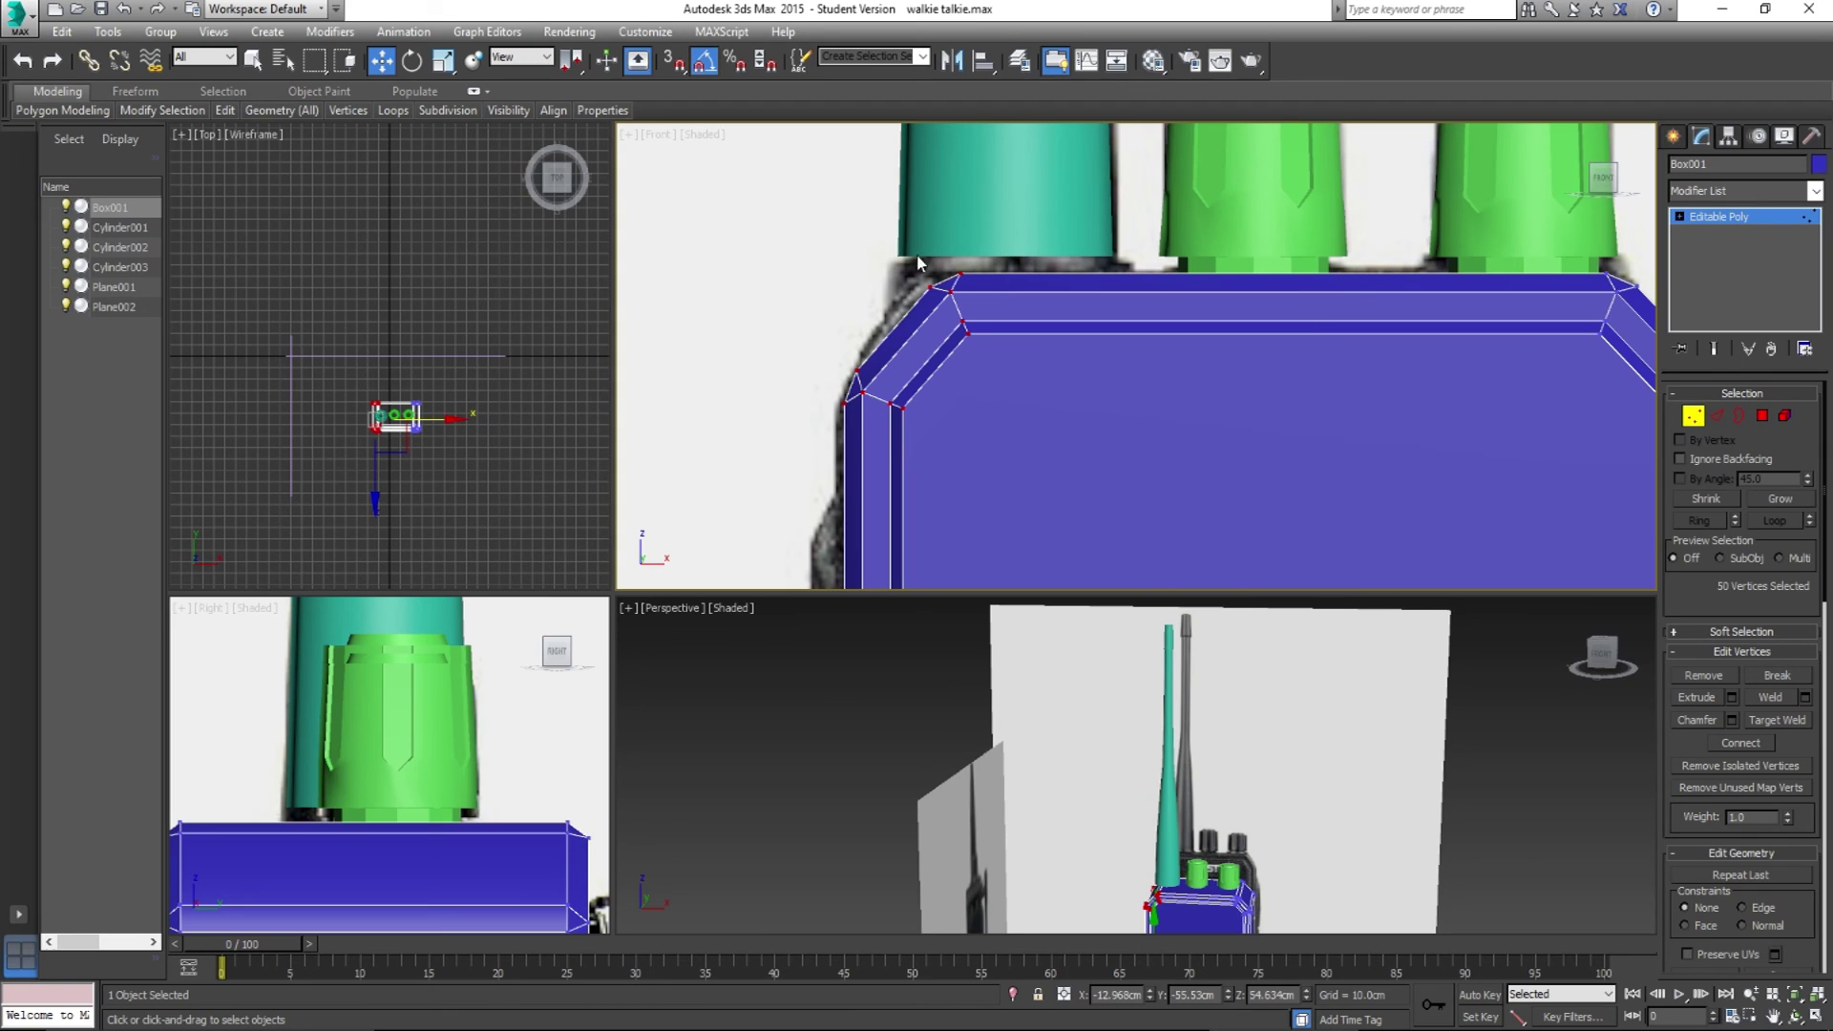
left_click(1692, 416)
Step: Select the antenna's bottom ring of vertices and lower it into the top of the walkie-talkie body
left_click(1099, 227)
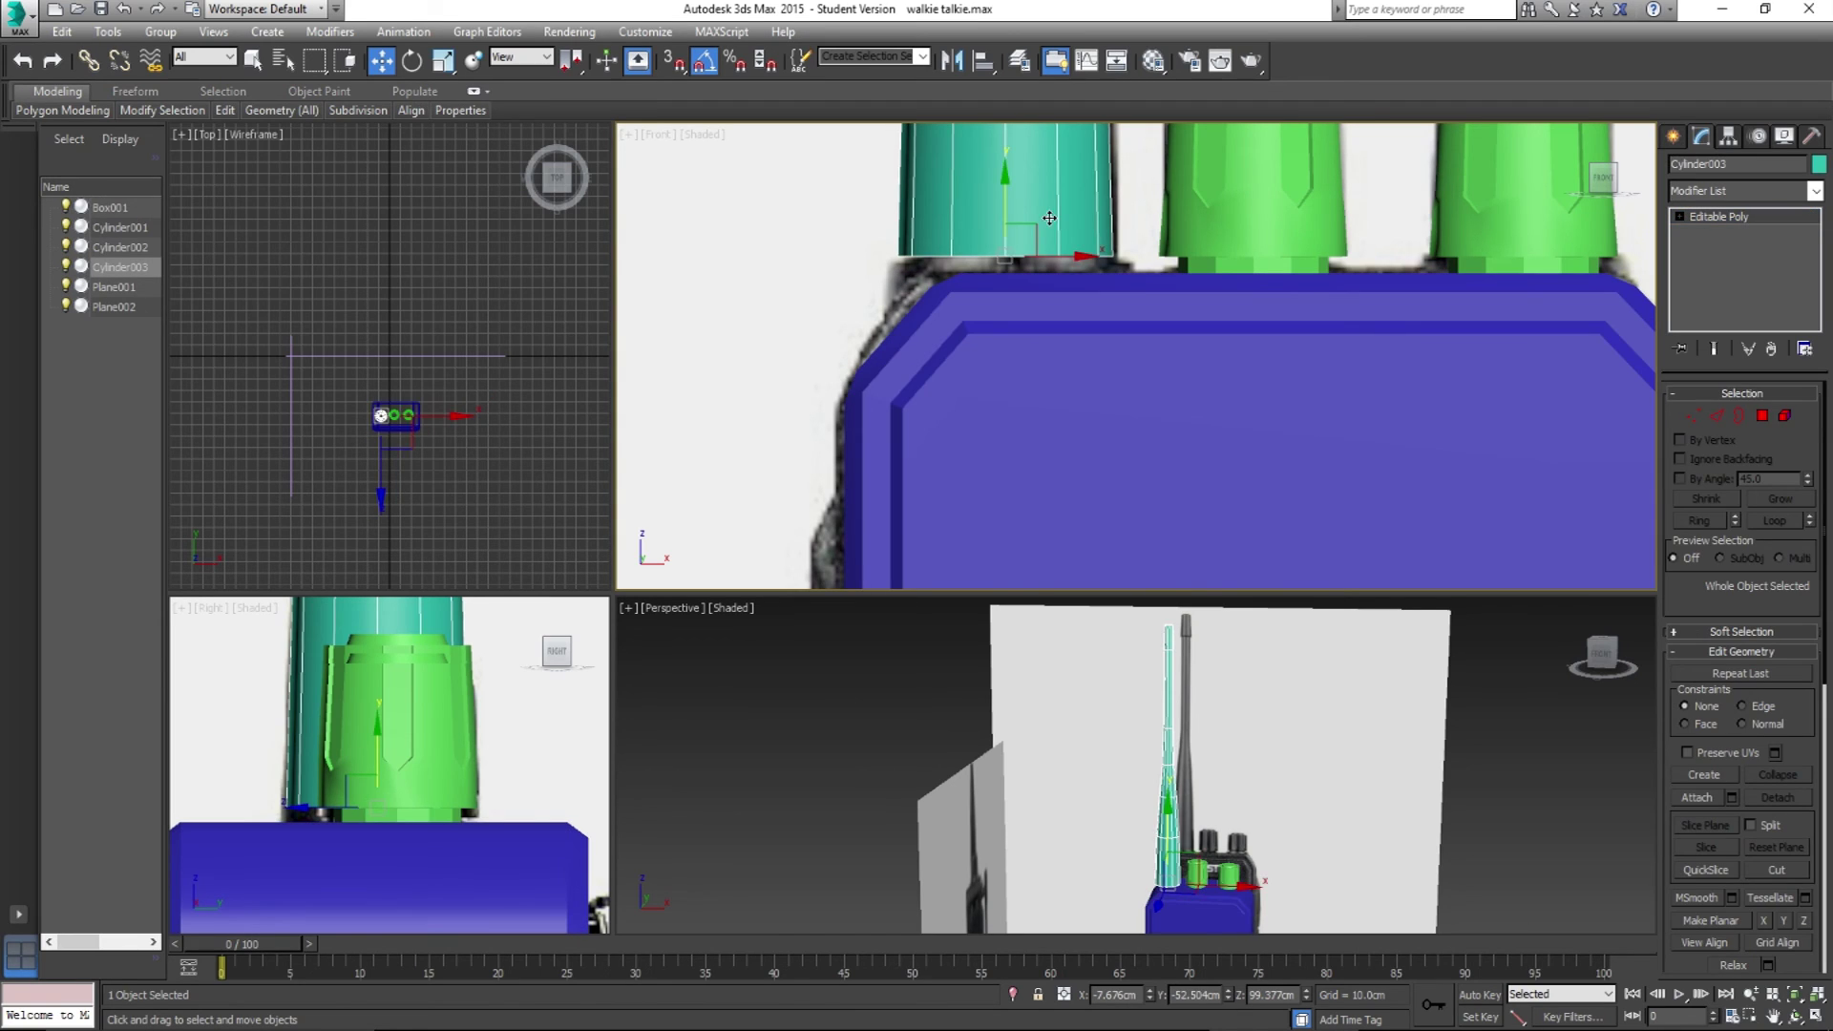
left_click(1690, 418)
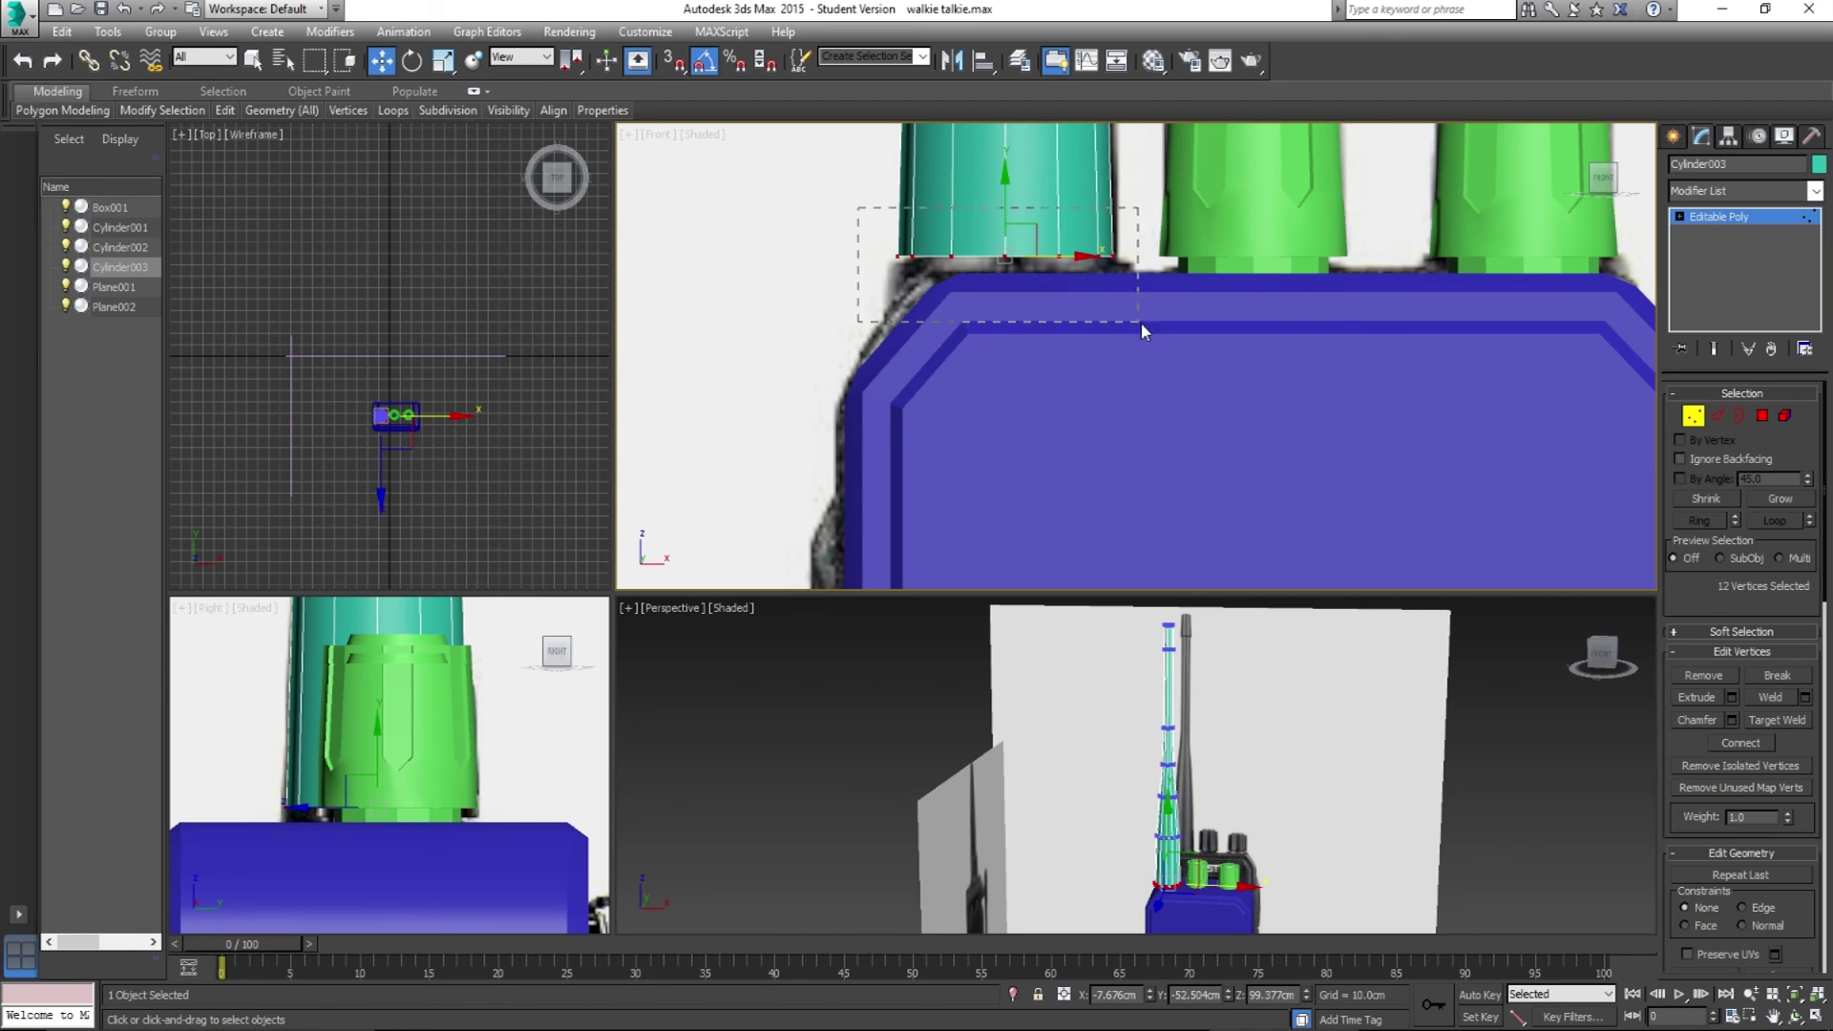
left_click_drag(1026, 239, 1025, 281)
scroll(1235, 810, "up", 8)
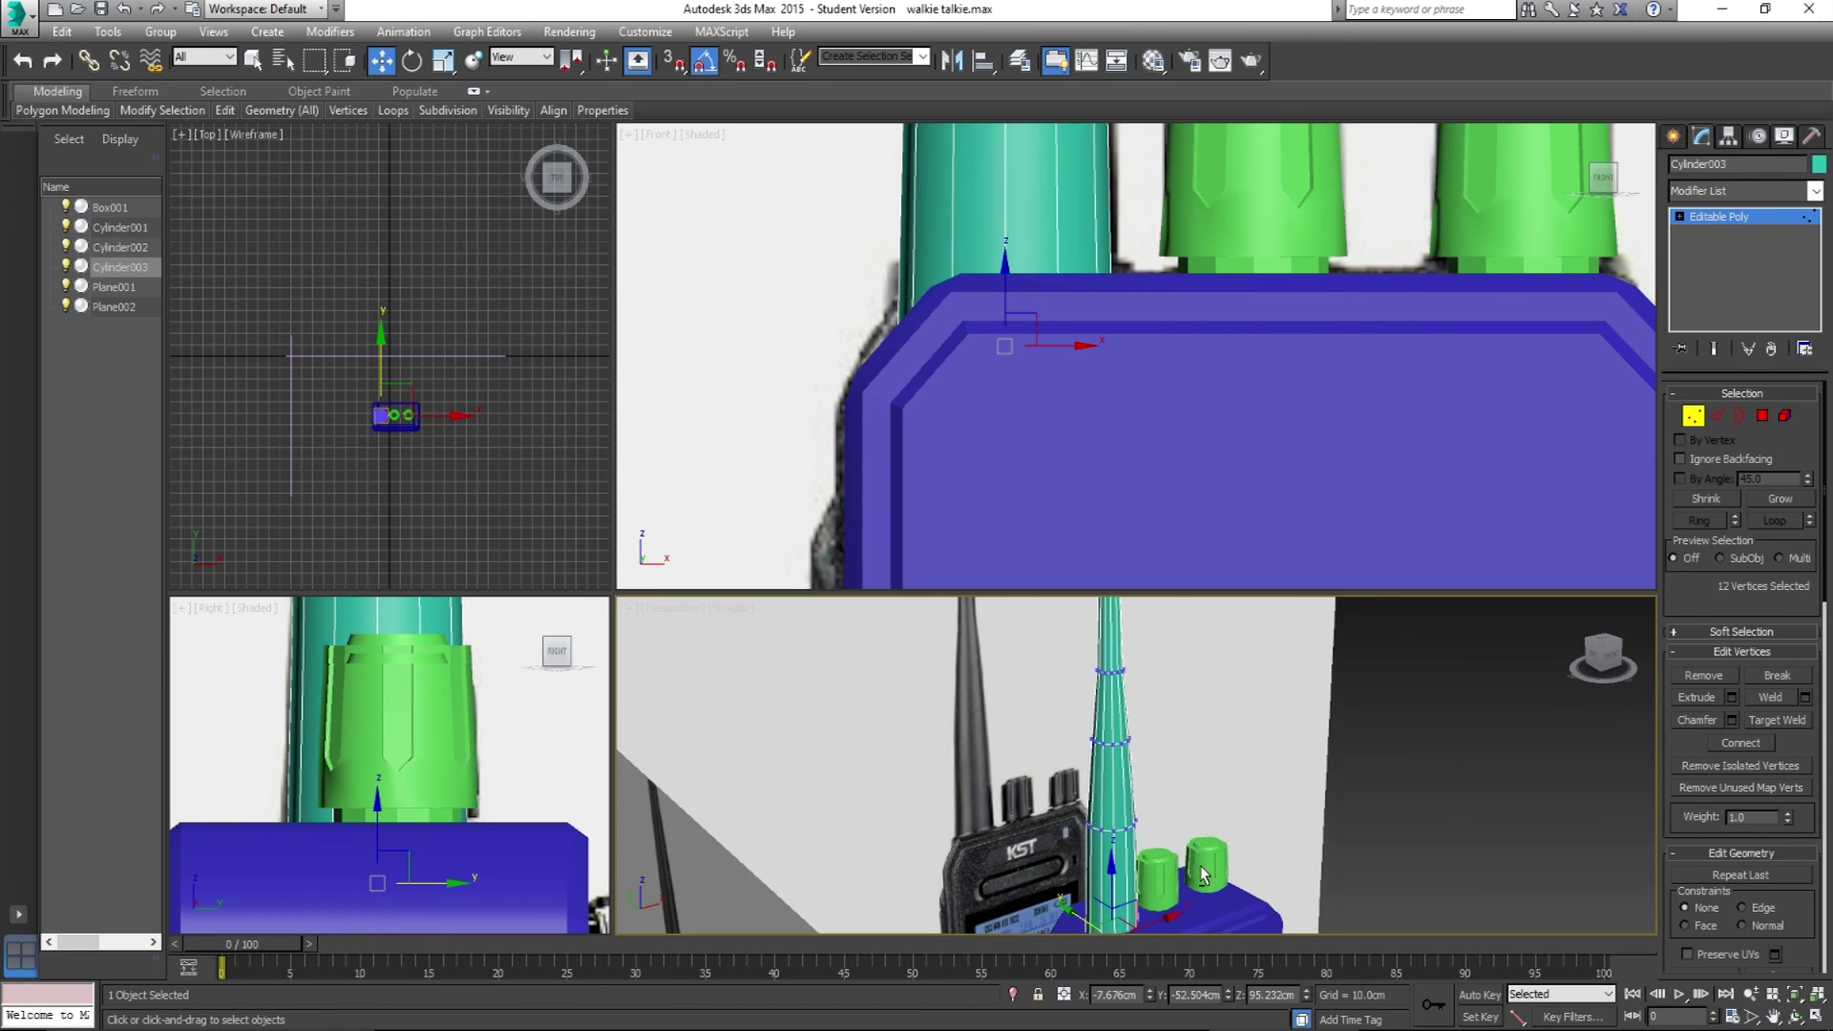
scroll(1183, 739, "up", 4)
scroll(1134, 721, "up", 3)
middle_click_drag(1134, 723, 1082, 720, "alt")
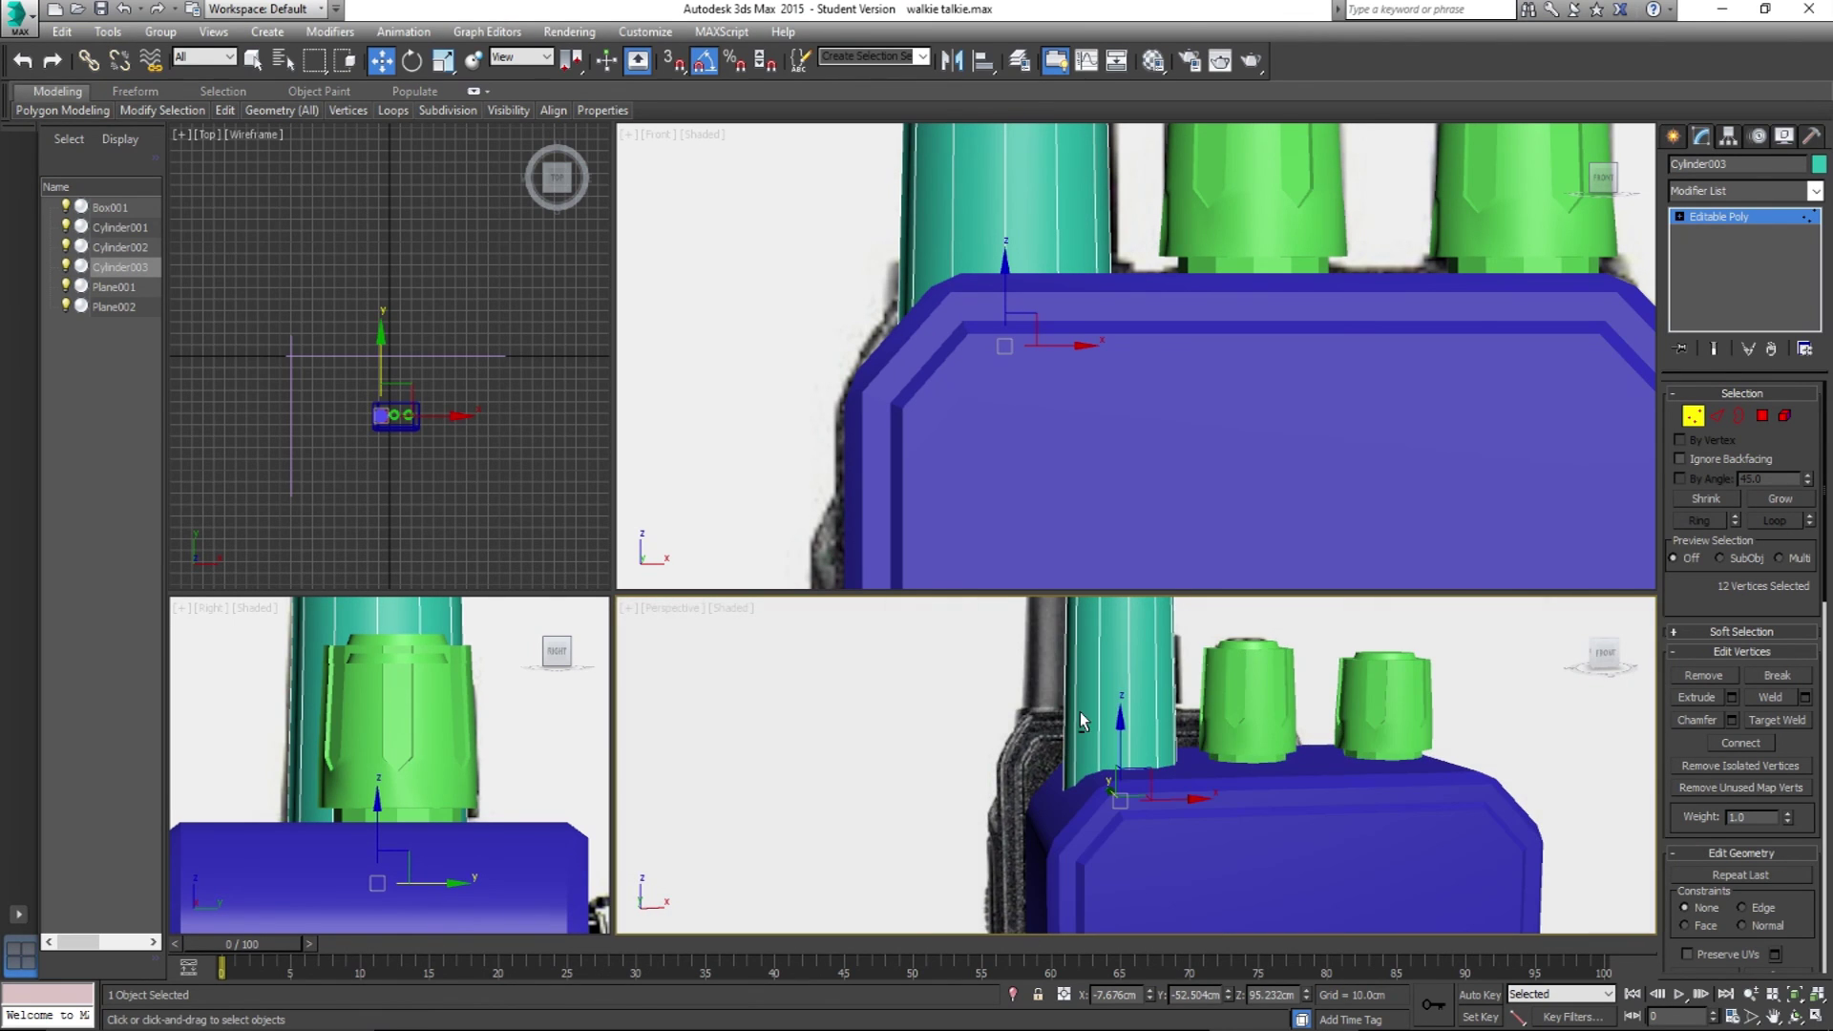
Step: Raise the antenna's bottom vertices clear of the body and switch to polygon editing to inspect its underside
left_click(1120, 744)
middle_click_drag(1168, 781, 1155, 776, "alt")
key("ctrl+z")
left_click_drag(1132, 769, 1127, 676)
left_click(1762, 415)
scroll(1244, 704, "up", 3)
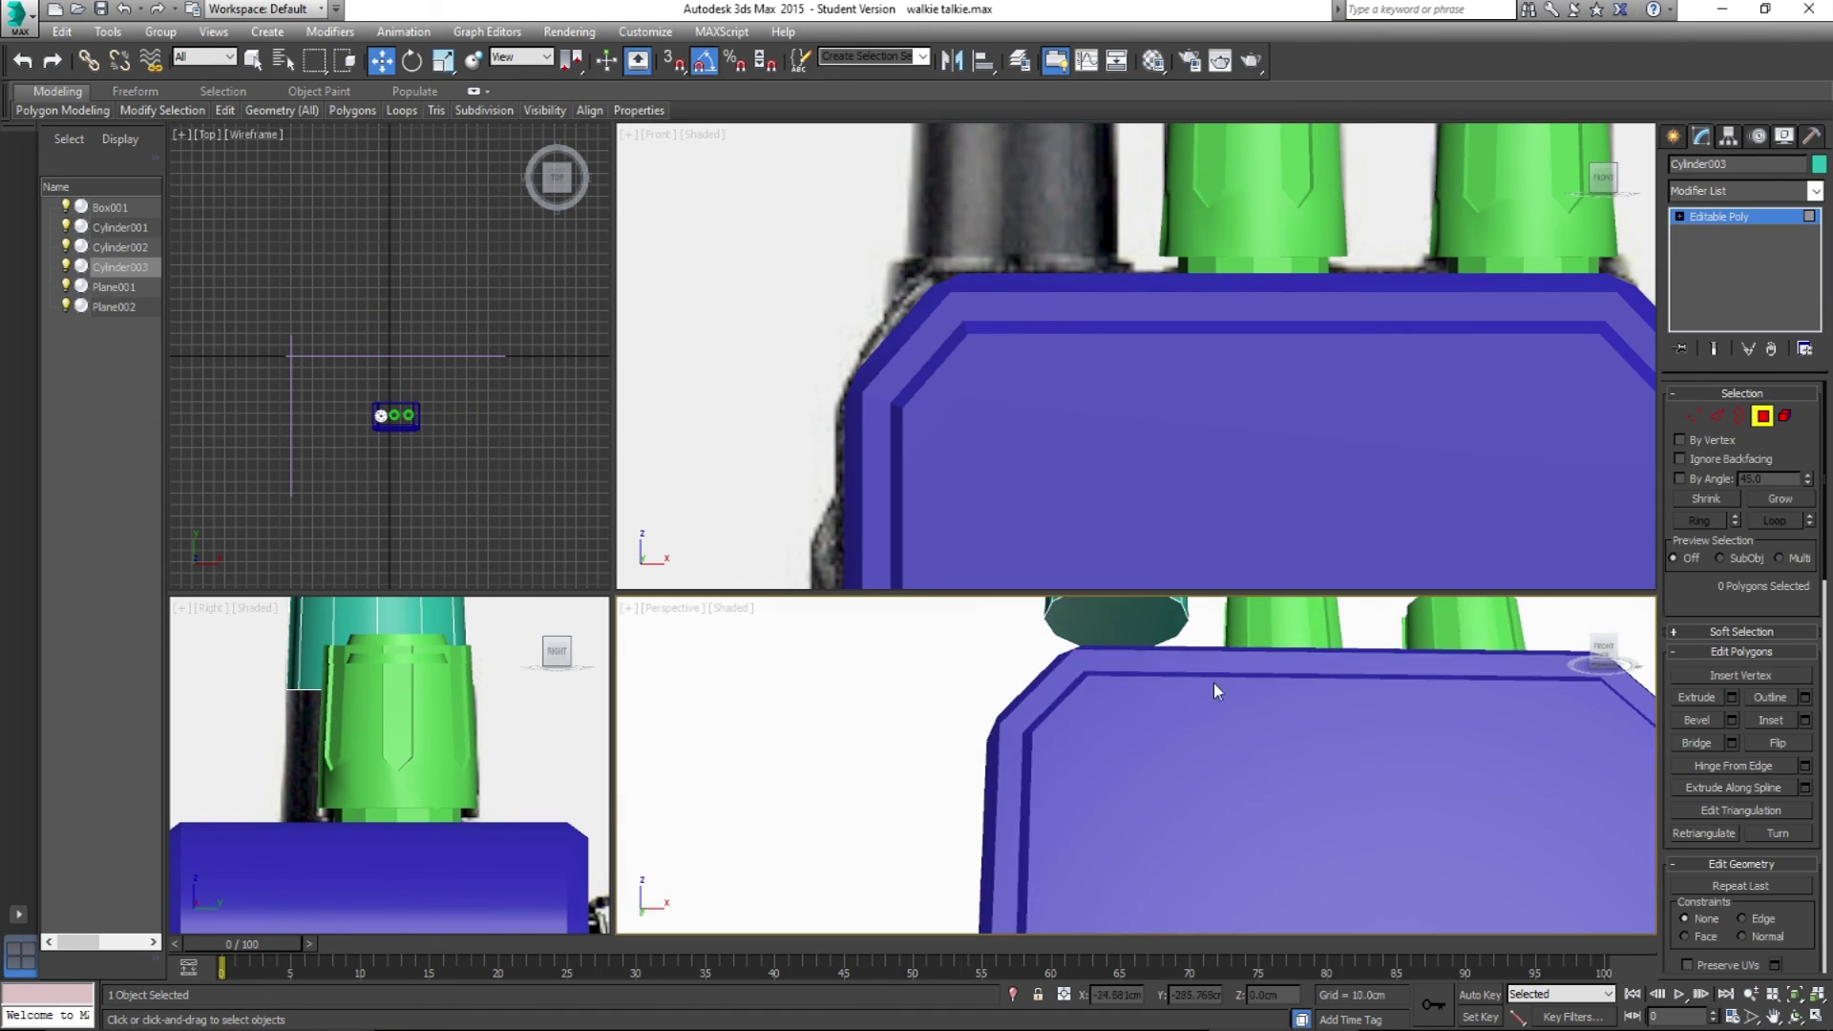
Step: Return to the antenna's bottom vertices, sink them below the body's top surface, and leave vertex editing
left_click(1693, 415)
scroll(1234, 707, "down", 3)
left_click_drag(1128, 654, 1139, 811)
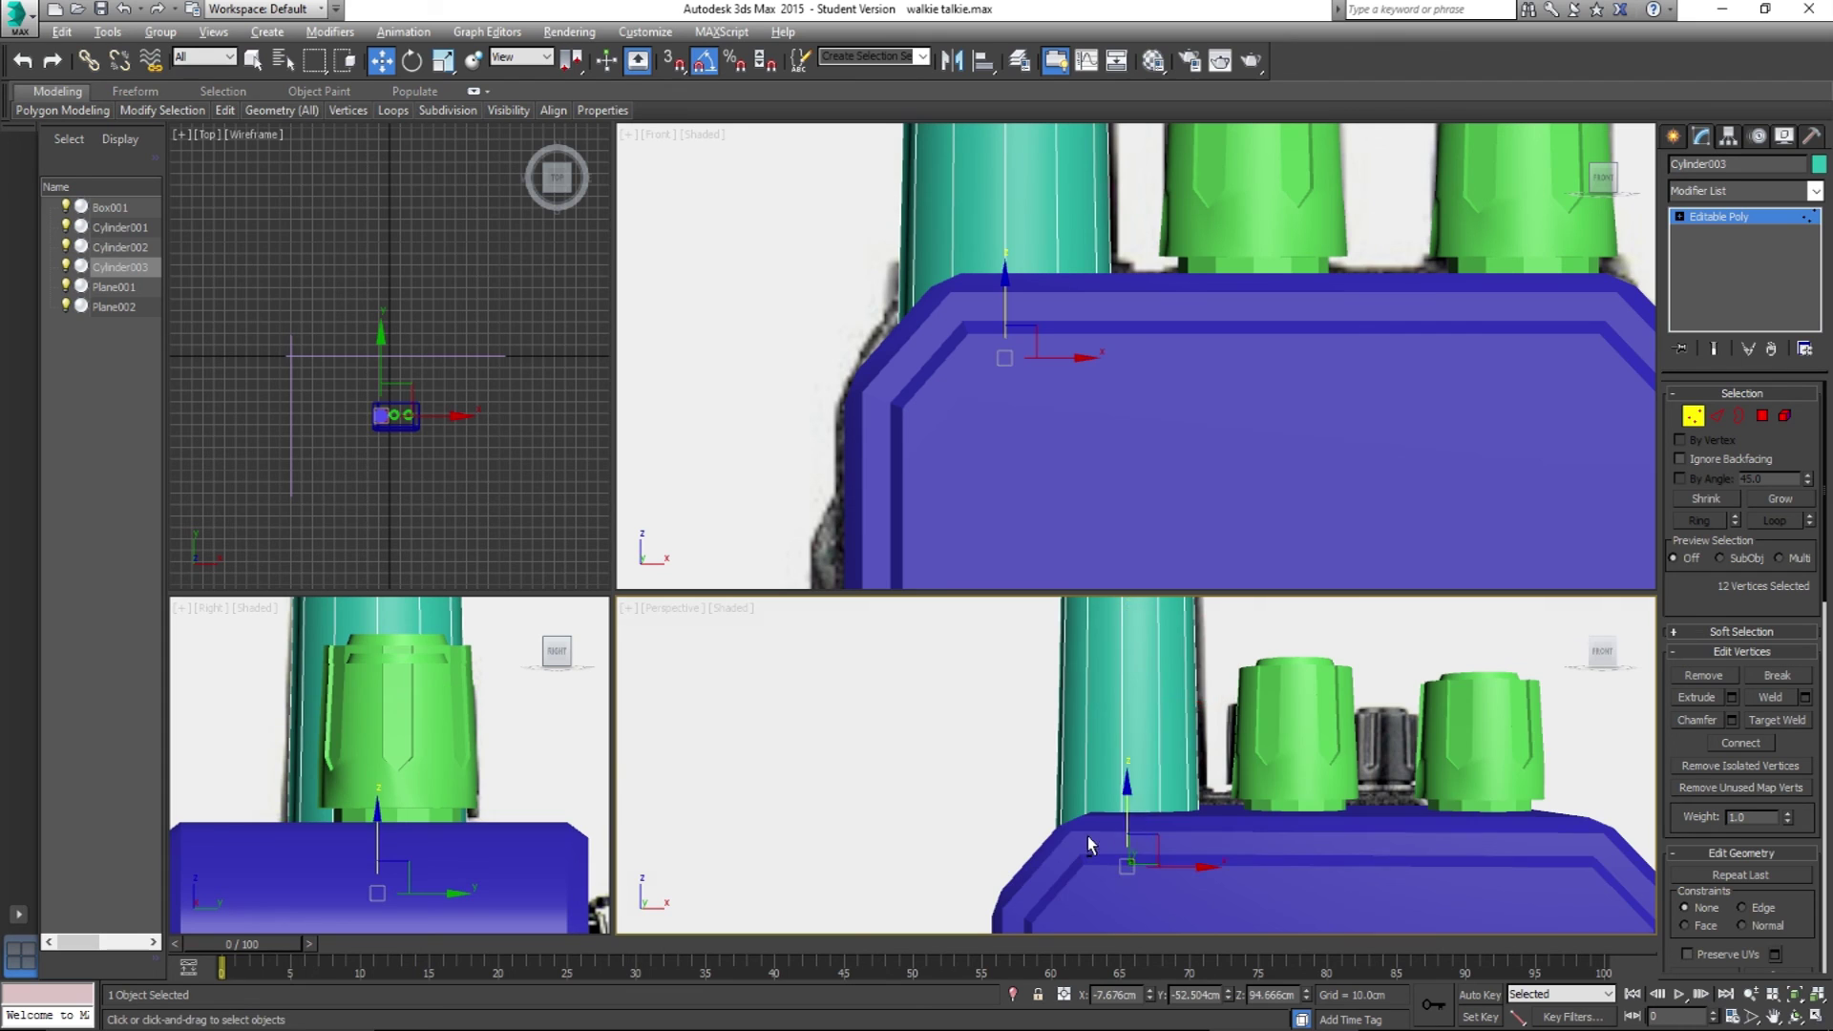
scroll(1086, 834, "down", 6)
mouse_move(1177, 815)
middle_mouse_down("alt")
mouse_move(987, 818)
mouse_move(1157, 832)
mouse_move(1079, 834)
mouse_move(1153, 802)
middle_mouse_up("alt")
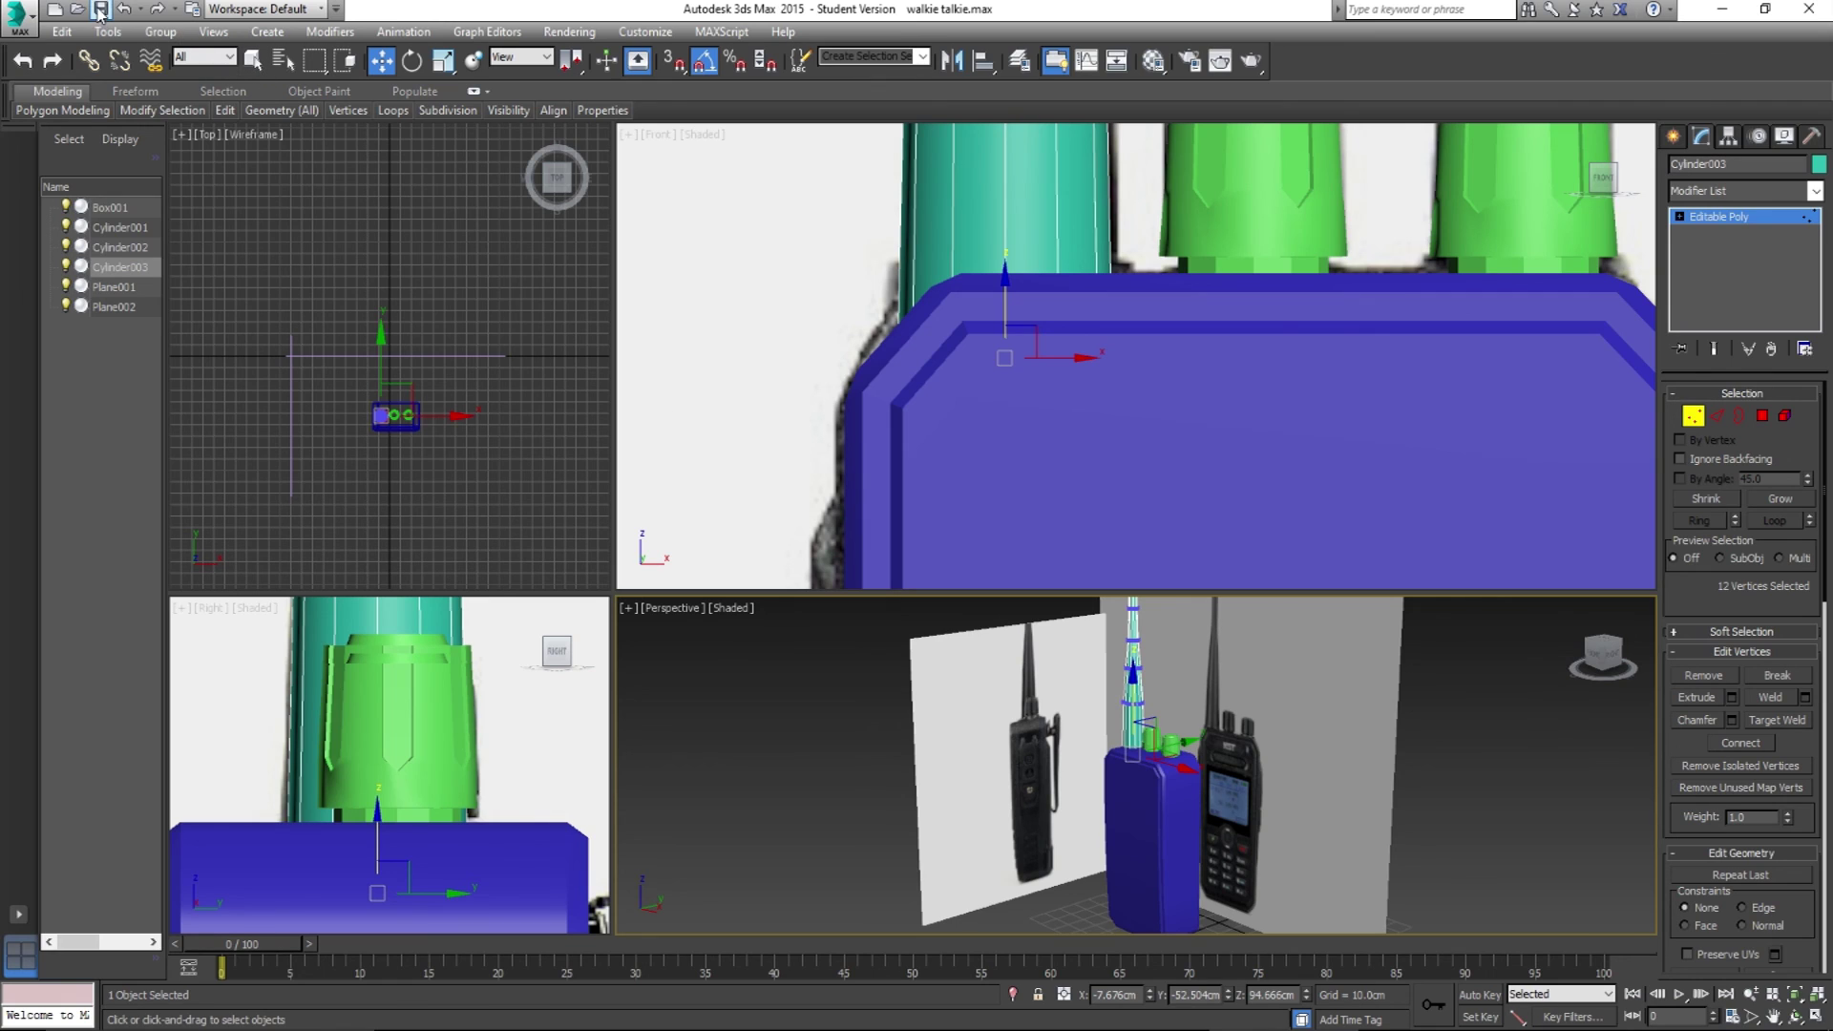
left_click(1691, 418)
Step: Enlarge the Perspective viewport and frame the whole model beside both reference images
scroll(1027, 767, "up", 4)
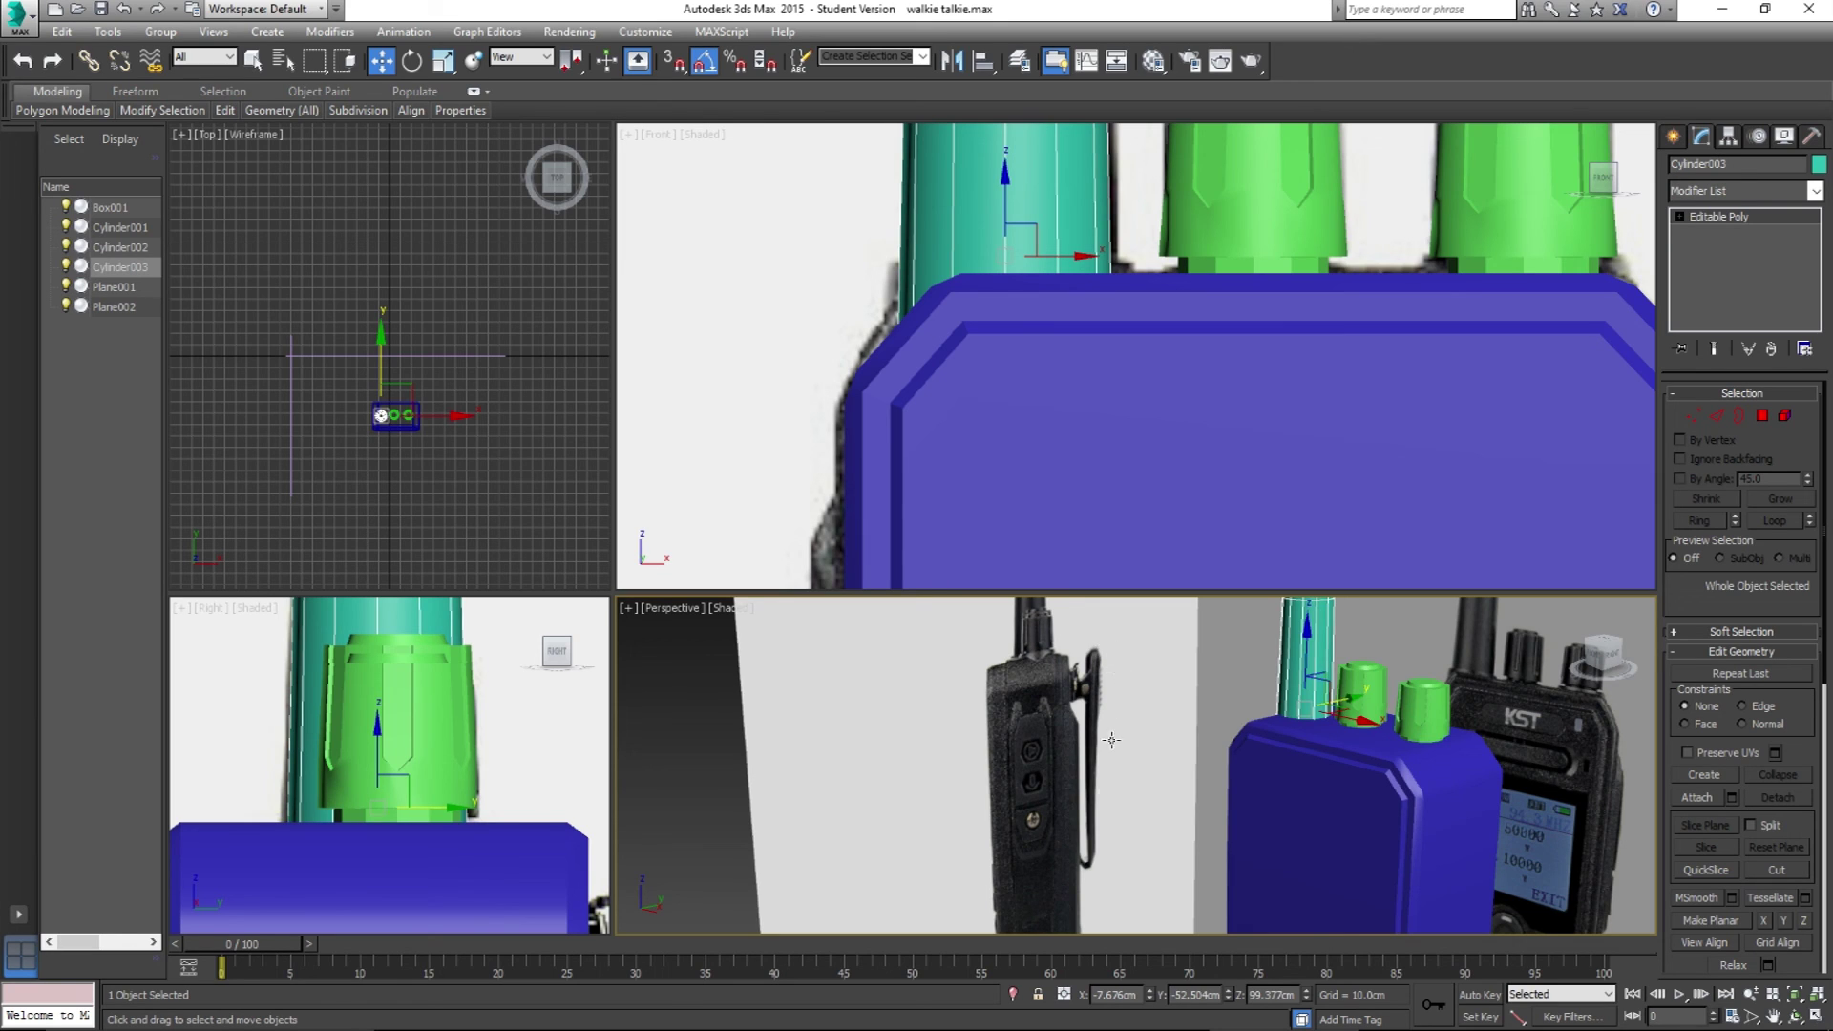
scroll(1014, 738, "up", 3)
scroll(1149, 694, "up", 4)
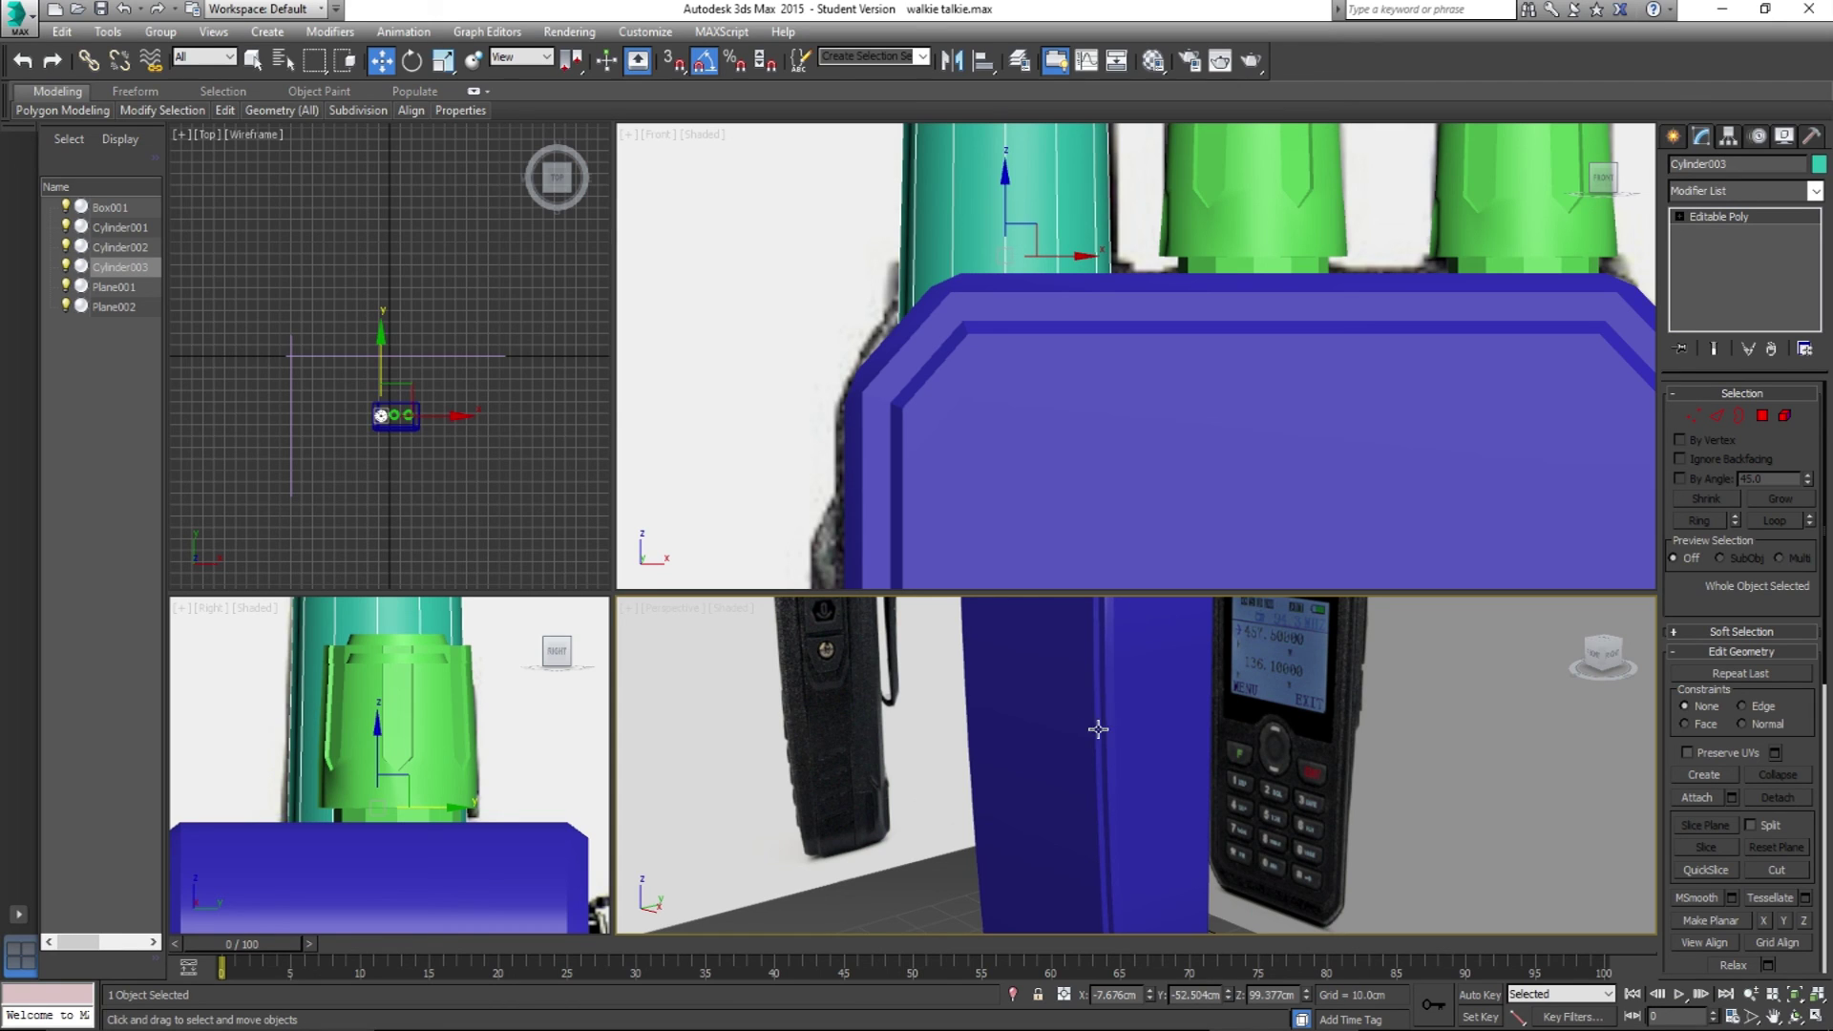
scroll(1098, 729, "down", 4)
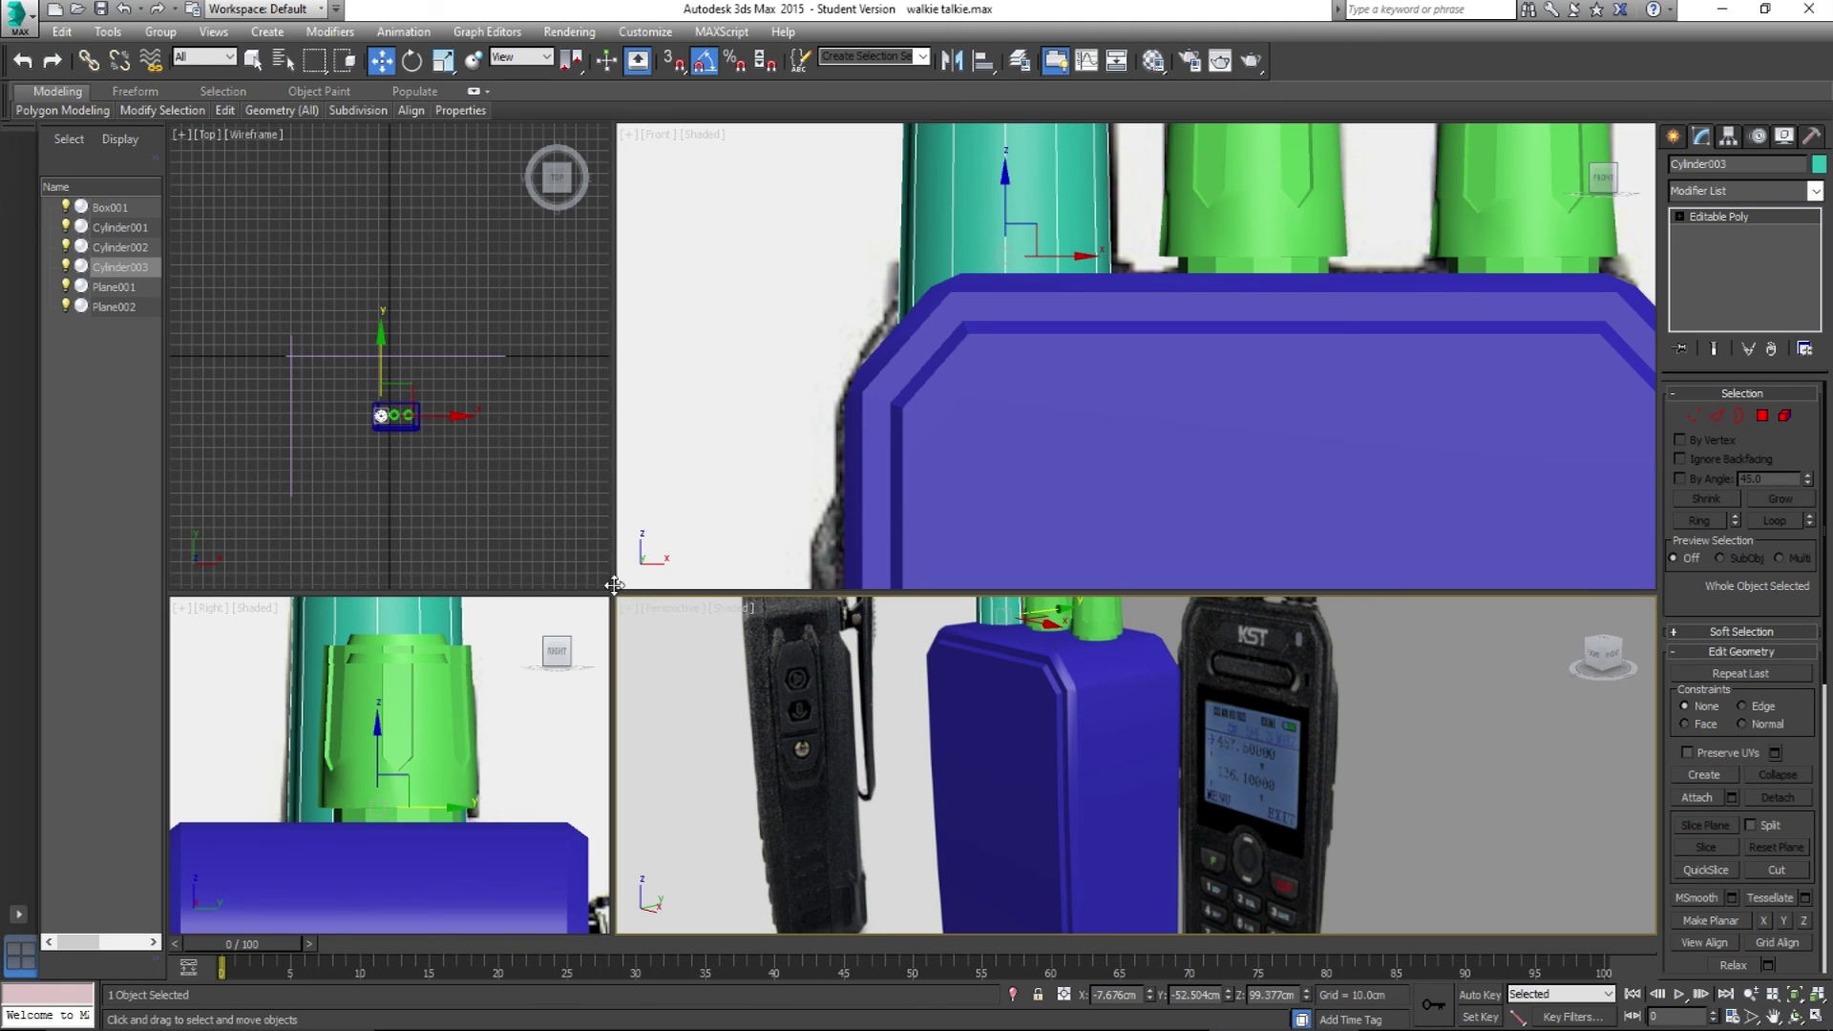
left_click_drag(626, 591, 553, 317)
scroll(931, 616, "down", 3)
scroll(948, 613, "up", 2)
scroll(948, 614, "up", 1)
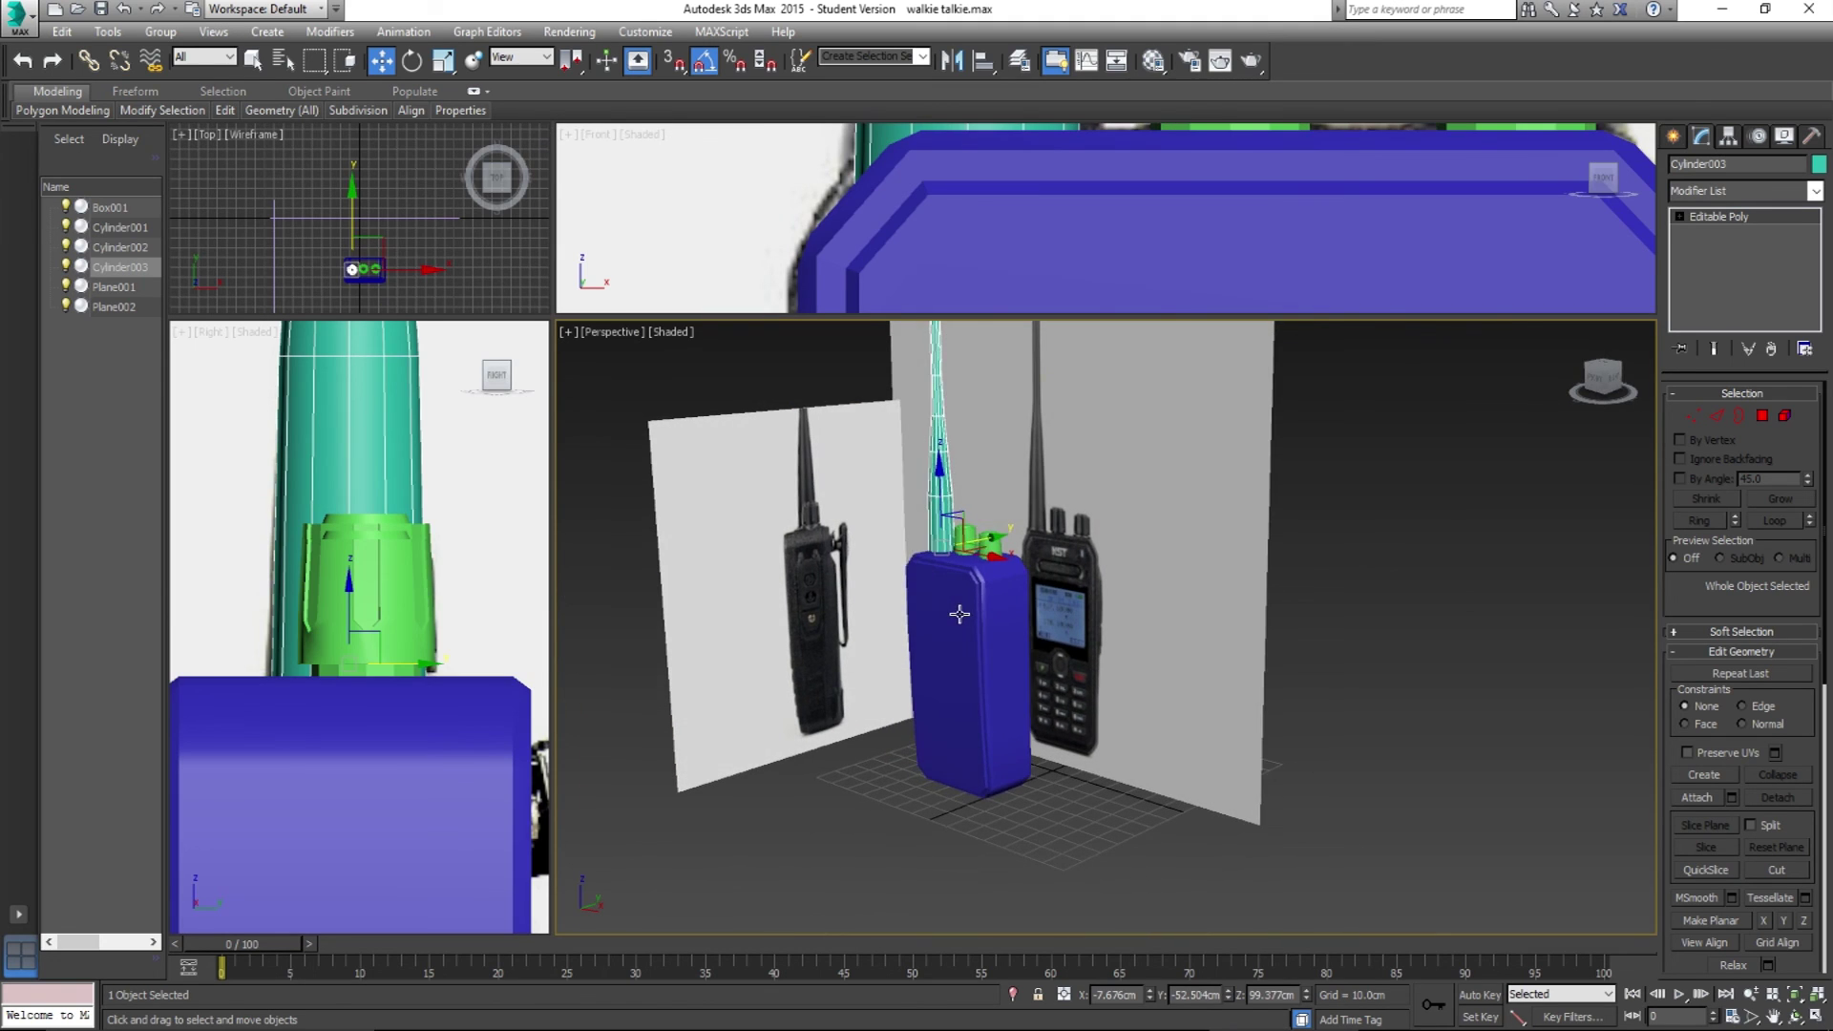
Step: Select the body, both knobs and the antenna together, and open the Material Editor
left_click(955, 611)
left_click(990, 546, "ctrl")
left_click(962, 539, "ctrl")
left_click(936, 530, "ctrl")
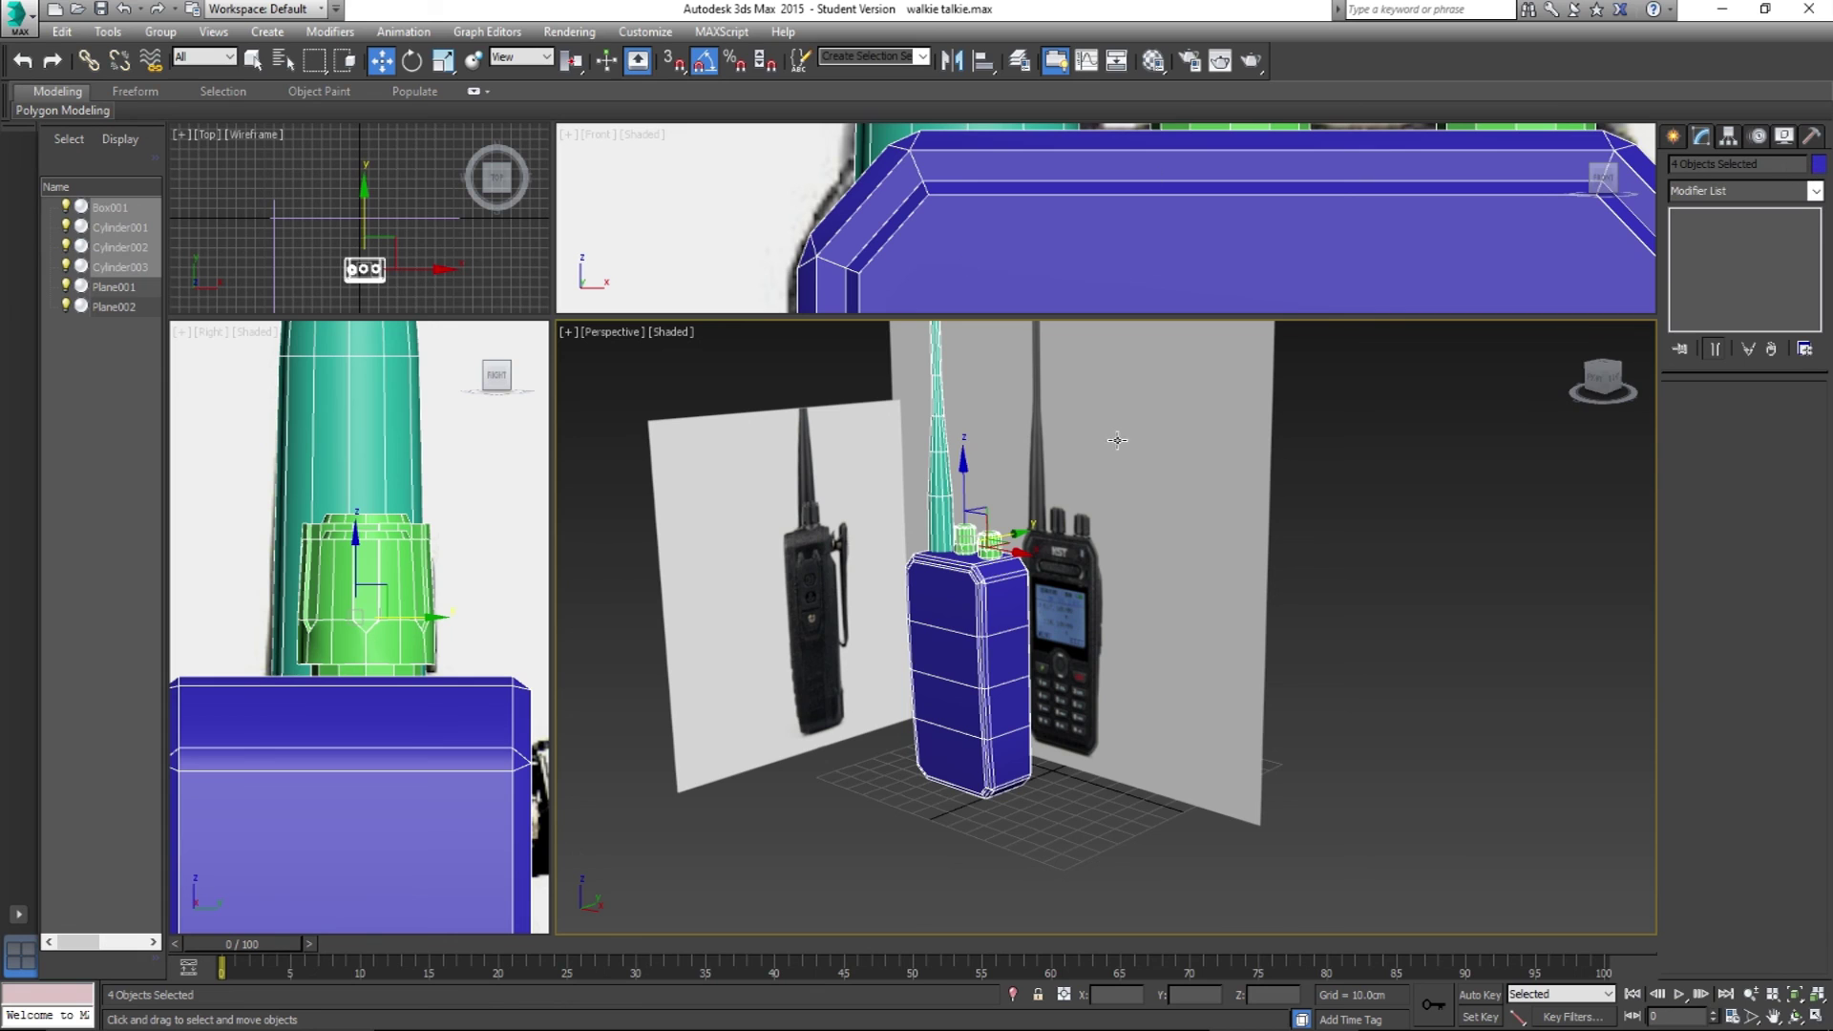
key("m")
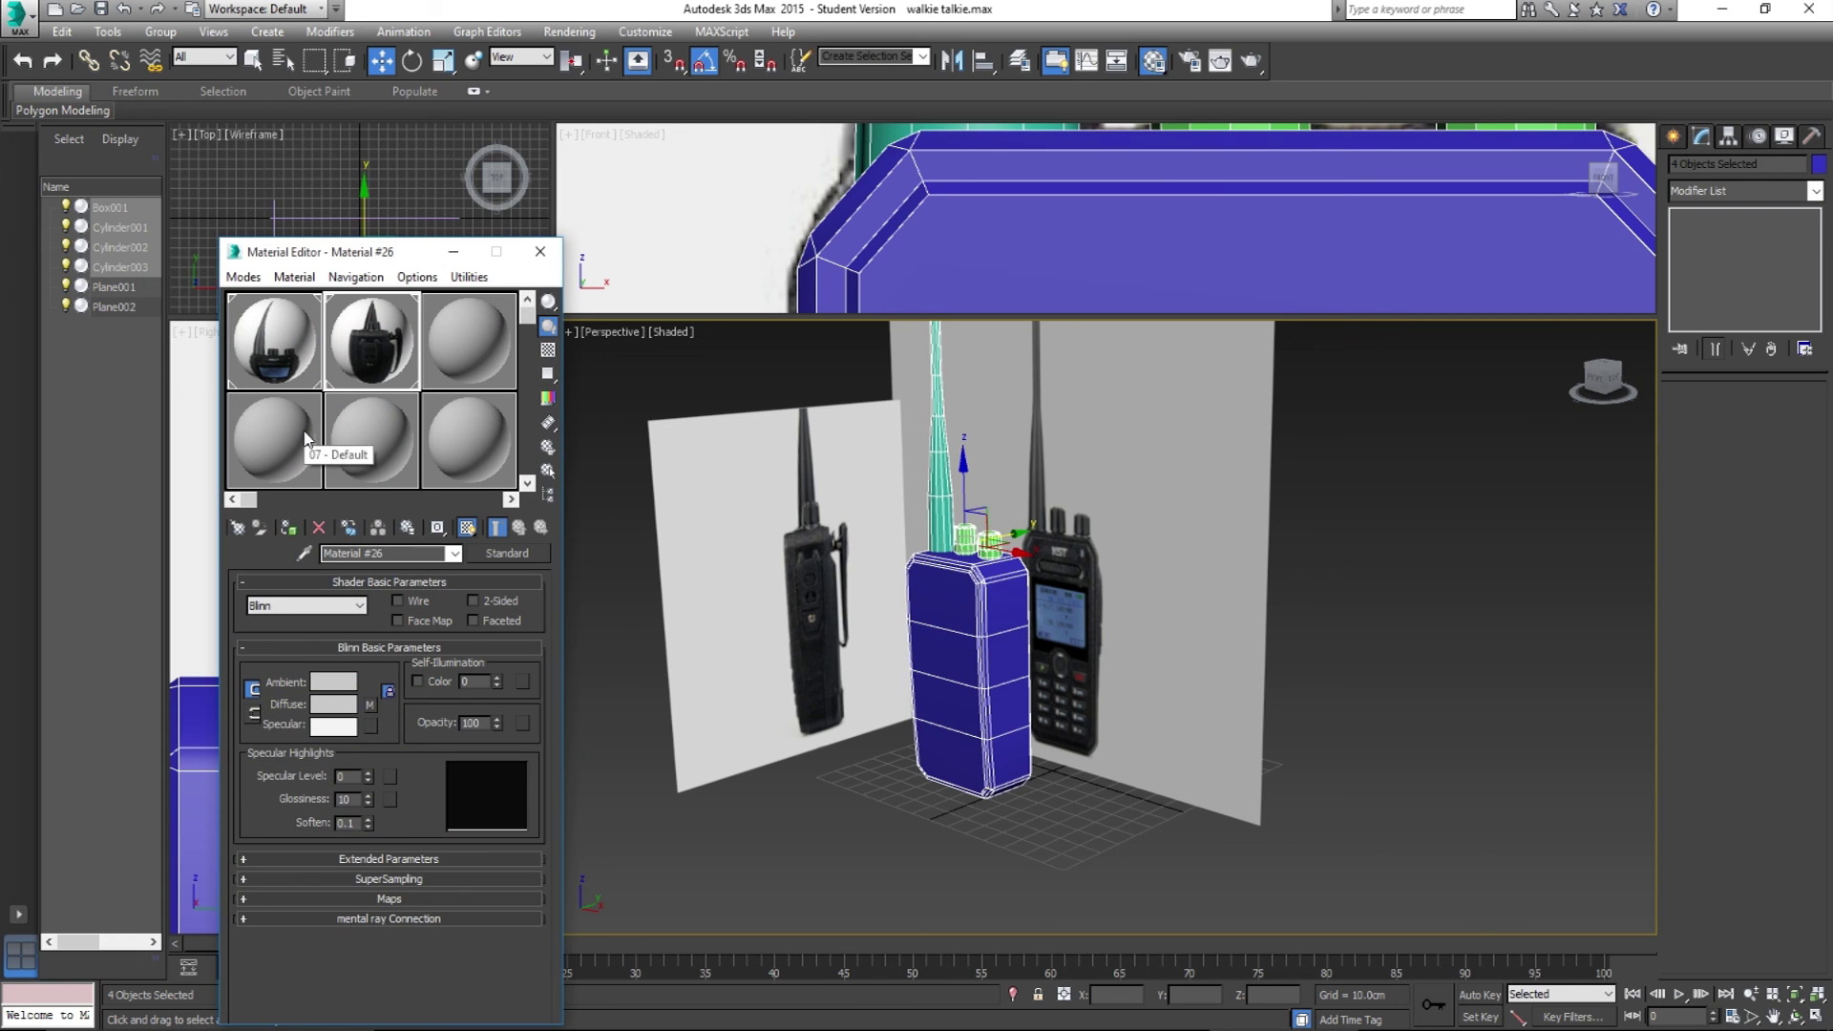
Step: Switch the Material Editor to Slate mode and return it to Compact mode
left_click(255, 279)
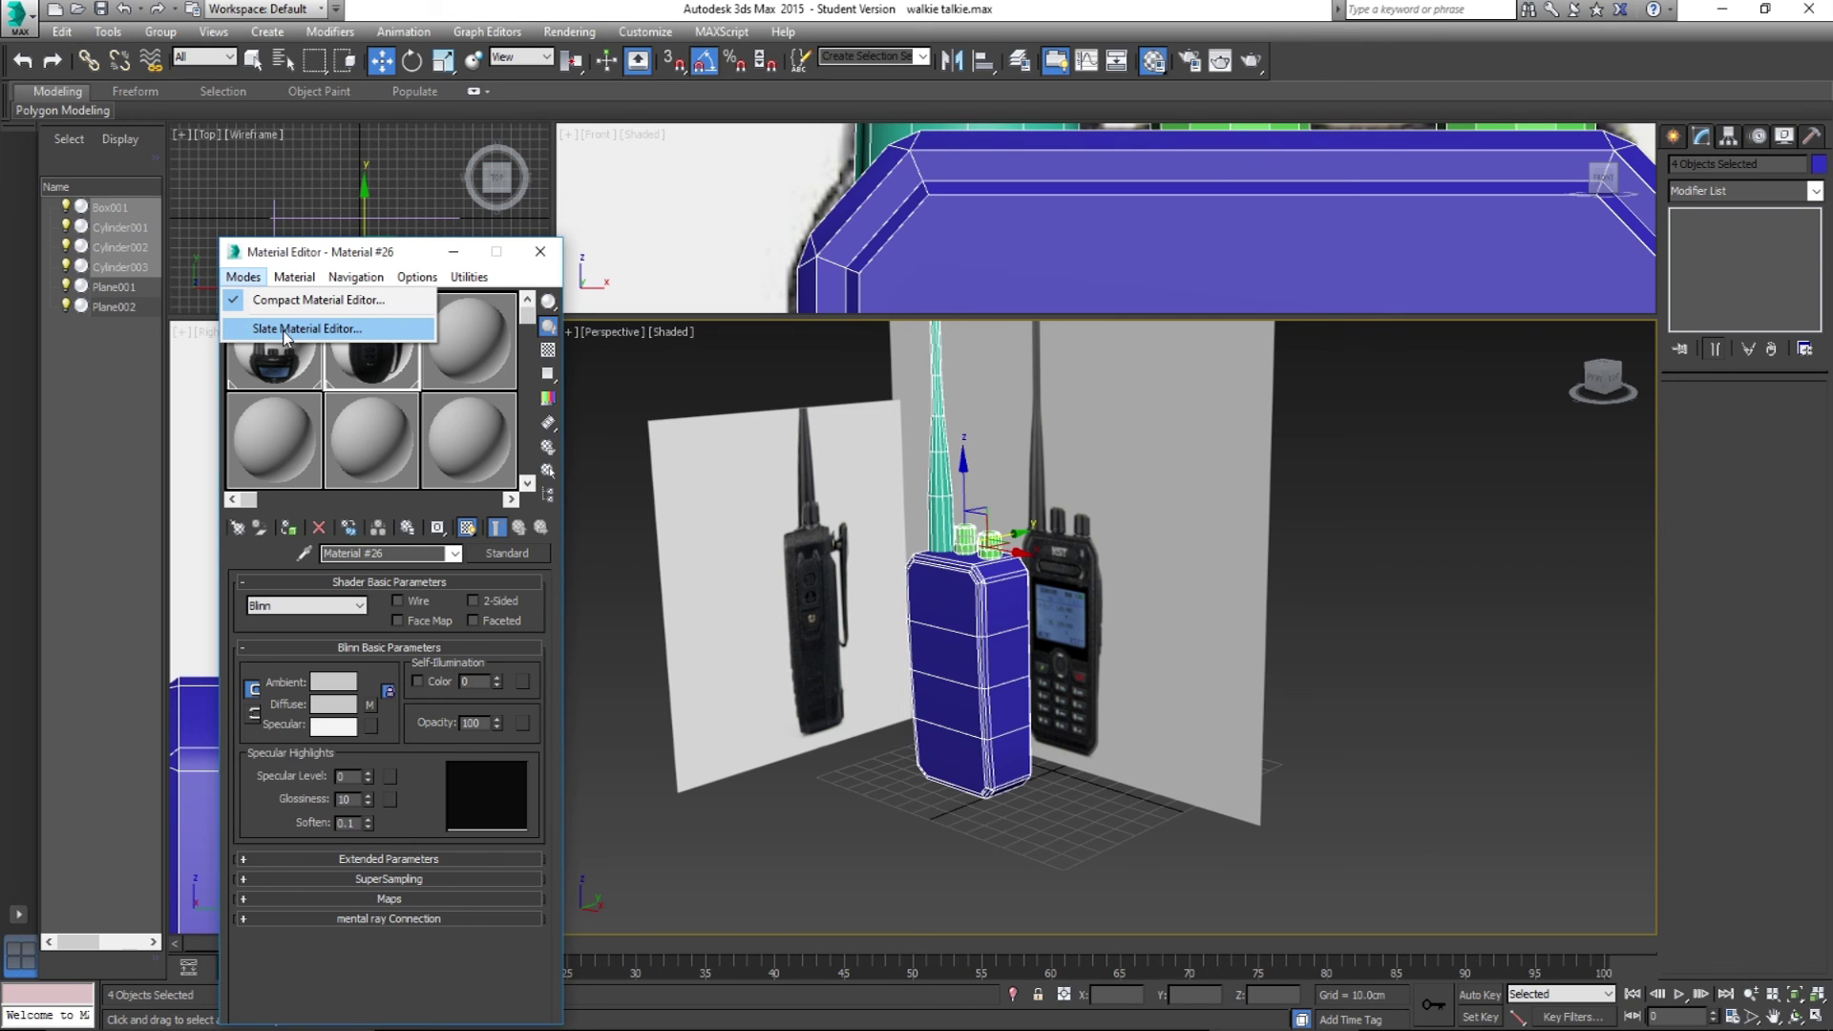
left_click(284, 330)
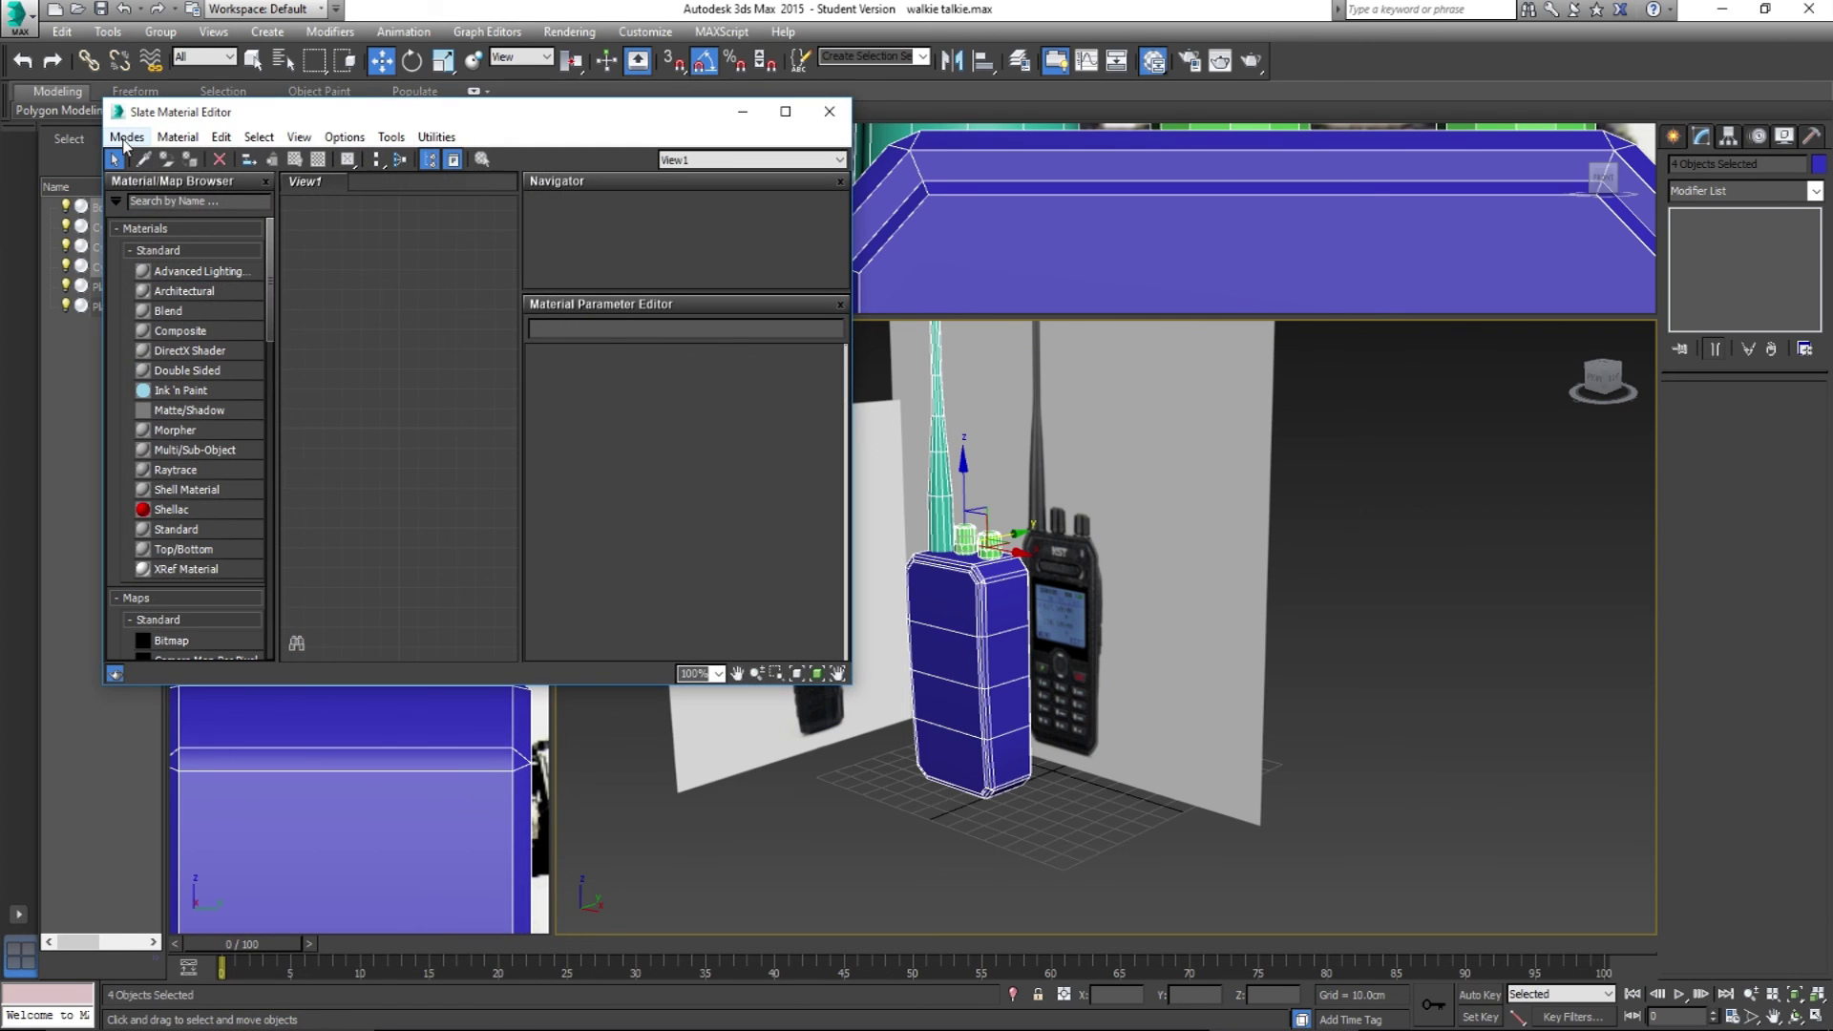
left_click(128, 139)
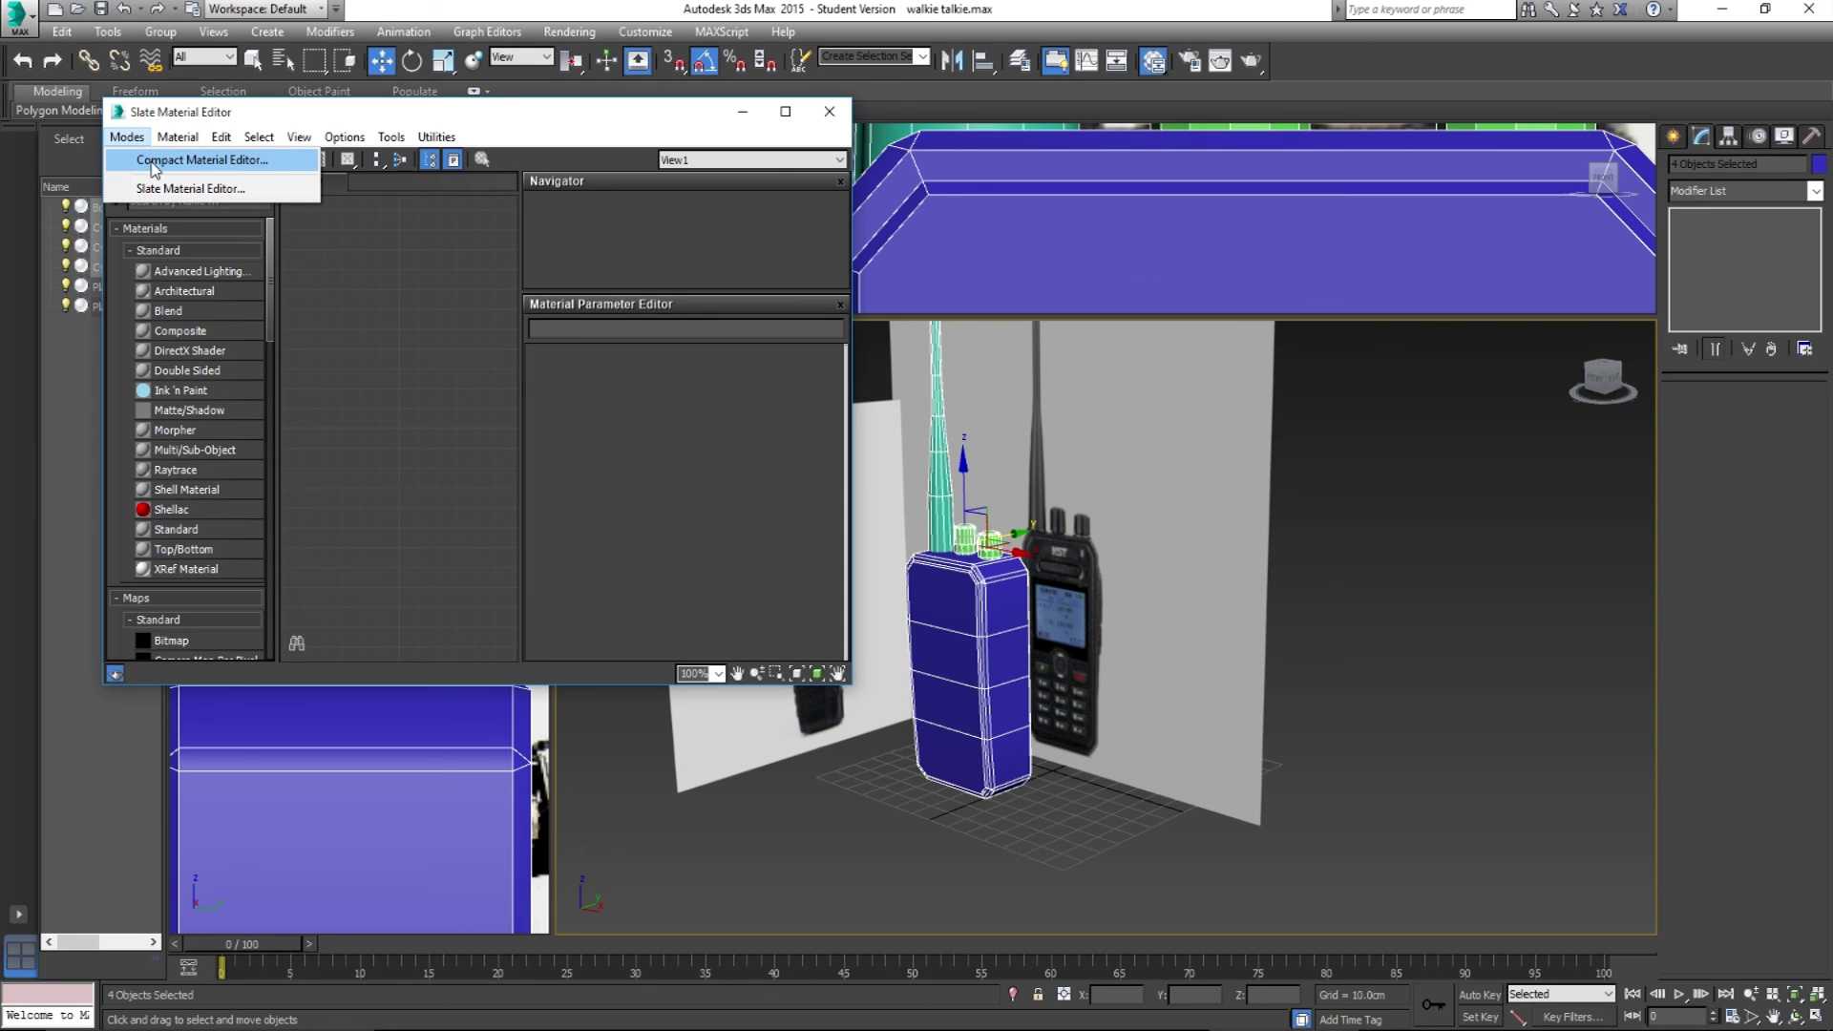
left_click(153, 170)
Step: Set the diffuse colour of the unused 03 - Default material to near-black, RGB 12, 12, 12
left_click(481, 336)
left_click(255, 445)
left_click(485, 382)
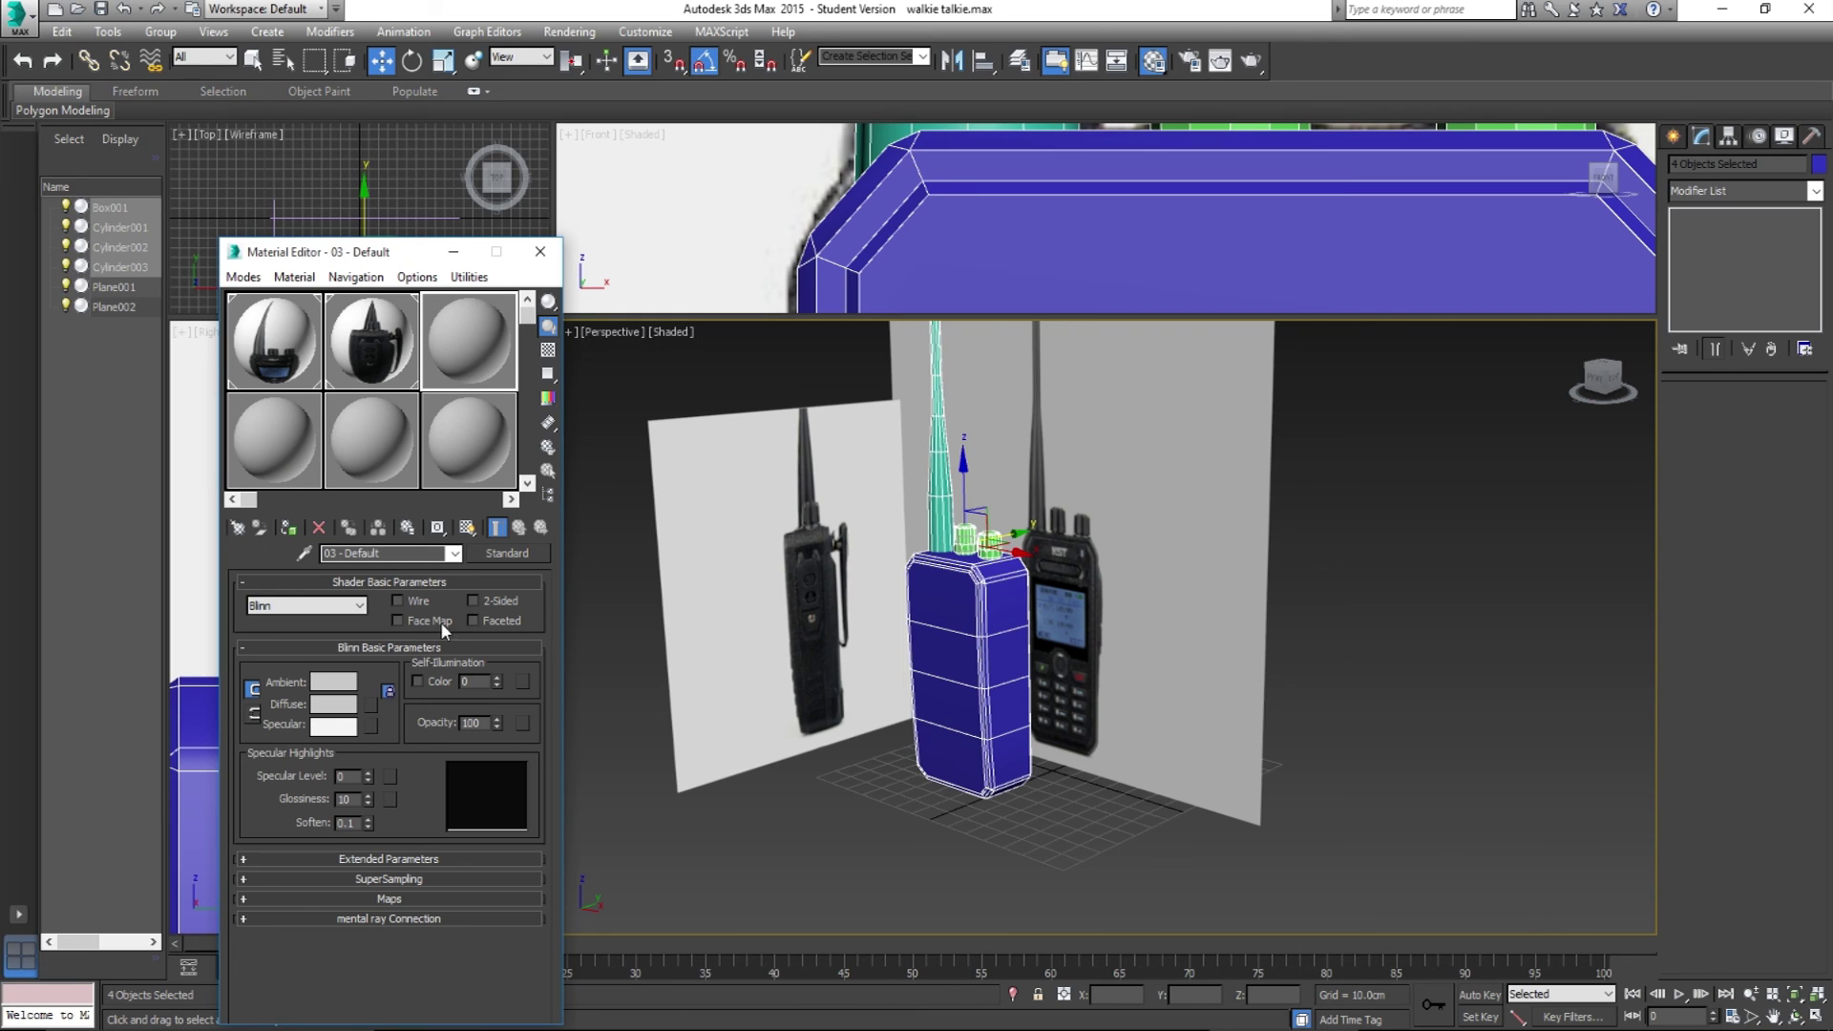
left_click(325, 706)
left_click_drag(553, 191, 550, 272)
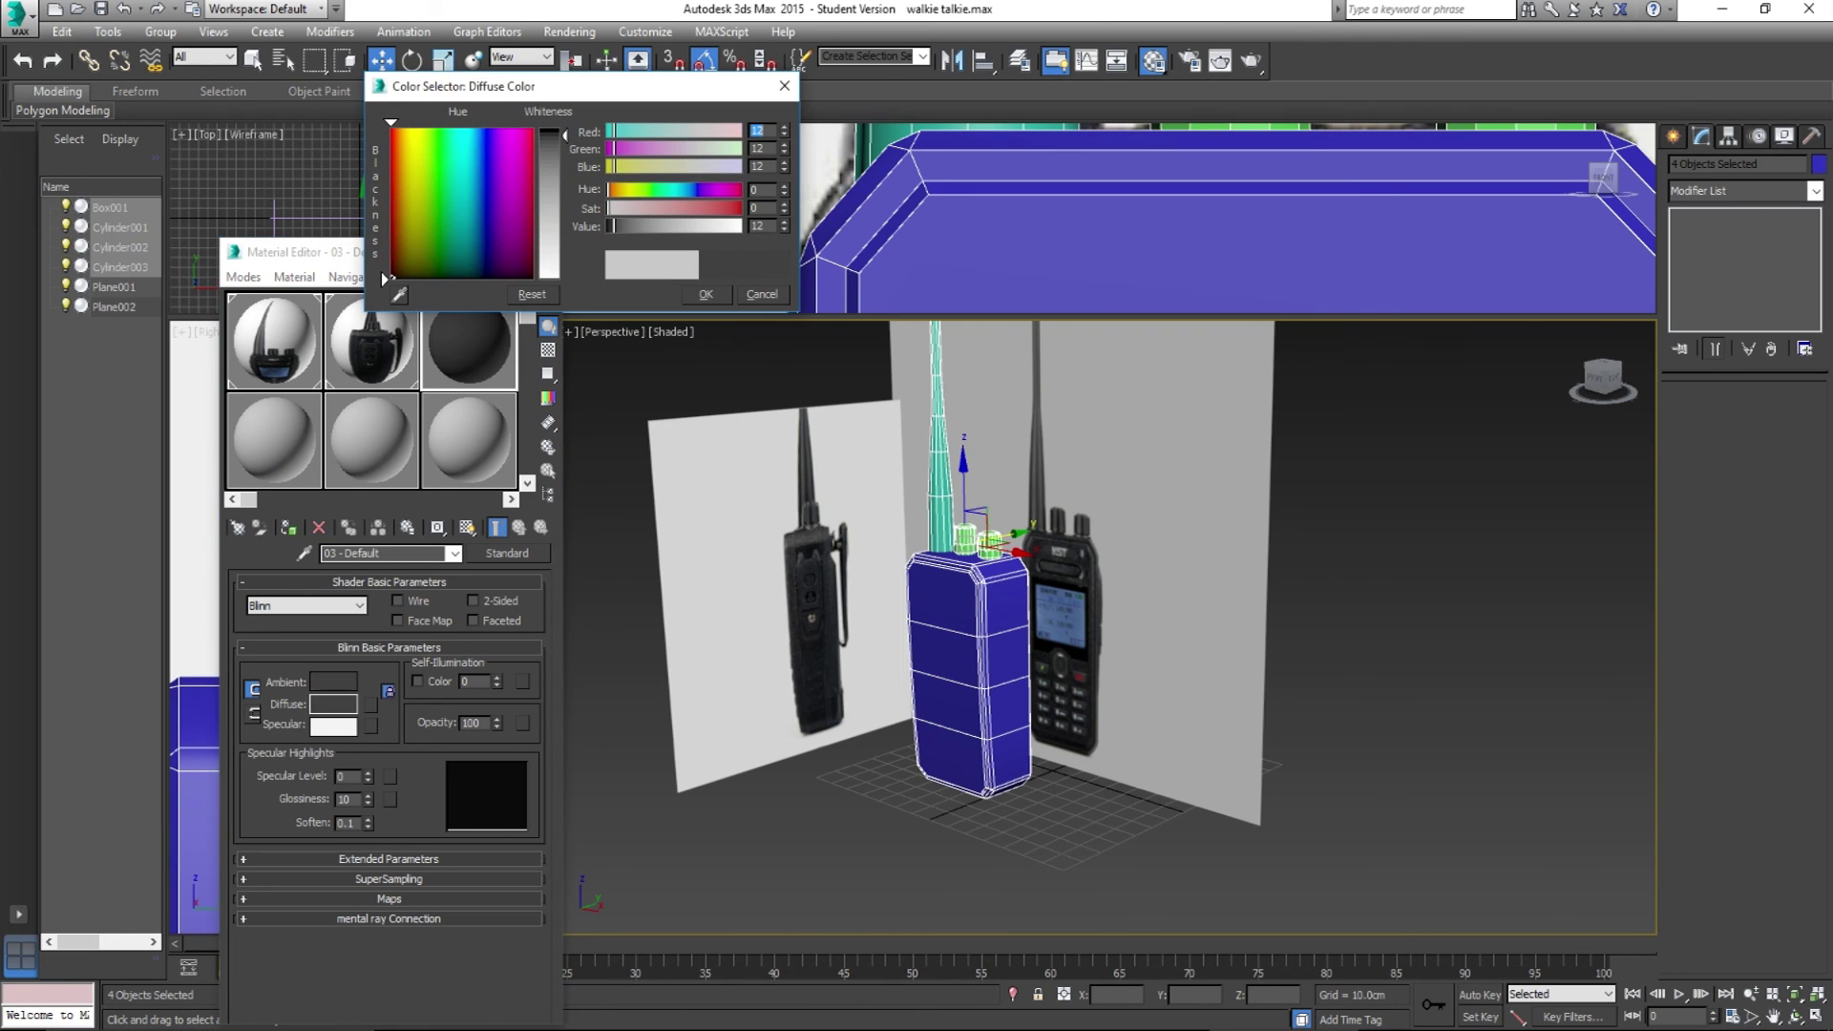
left_click_drag(784, 229, 784, 226)
left_click(705, 294)
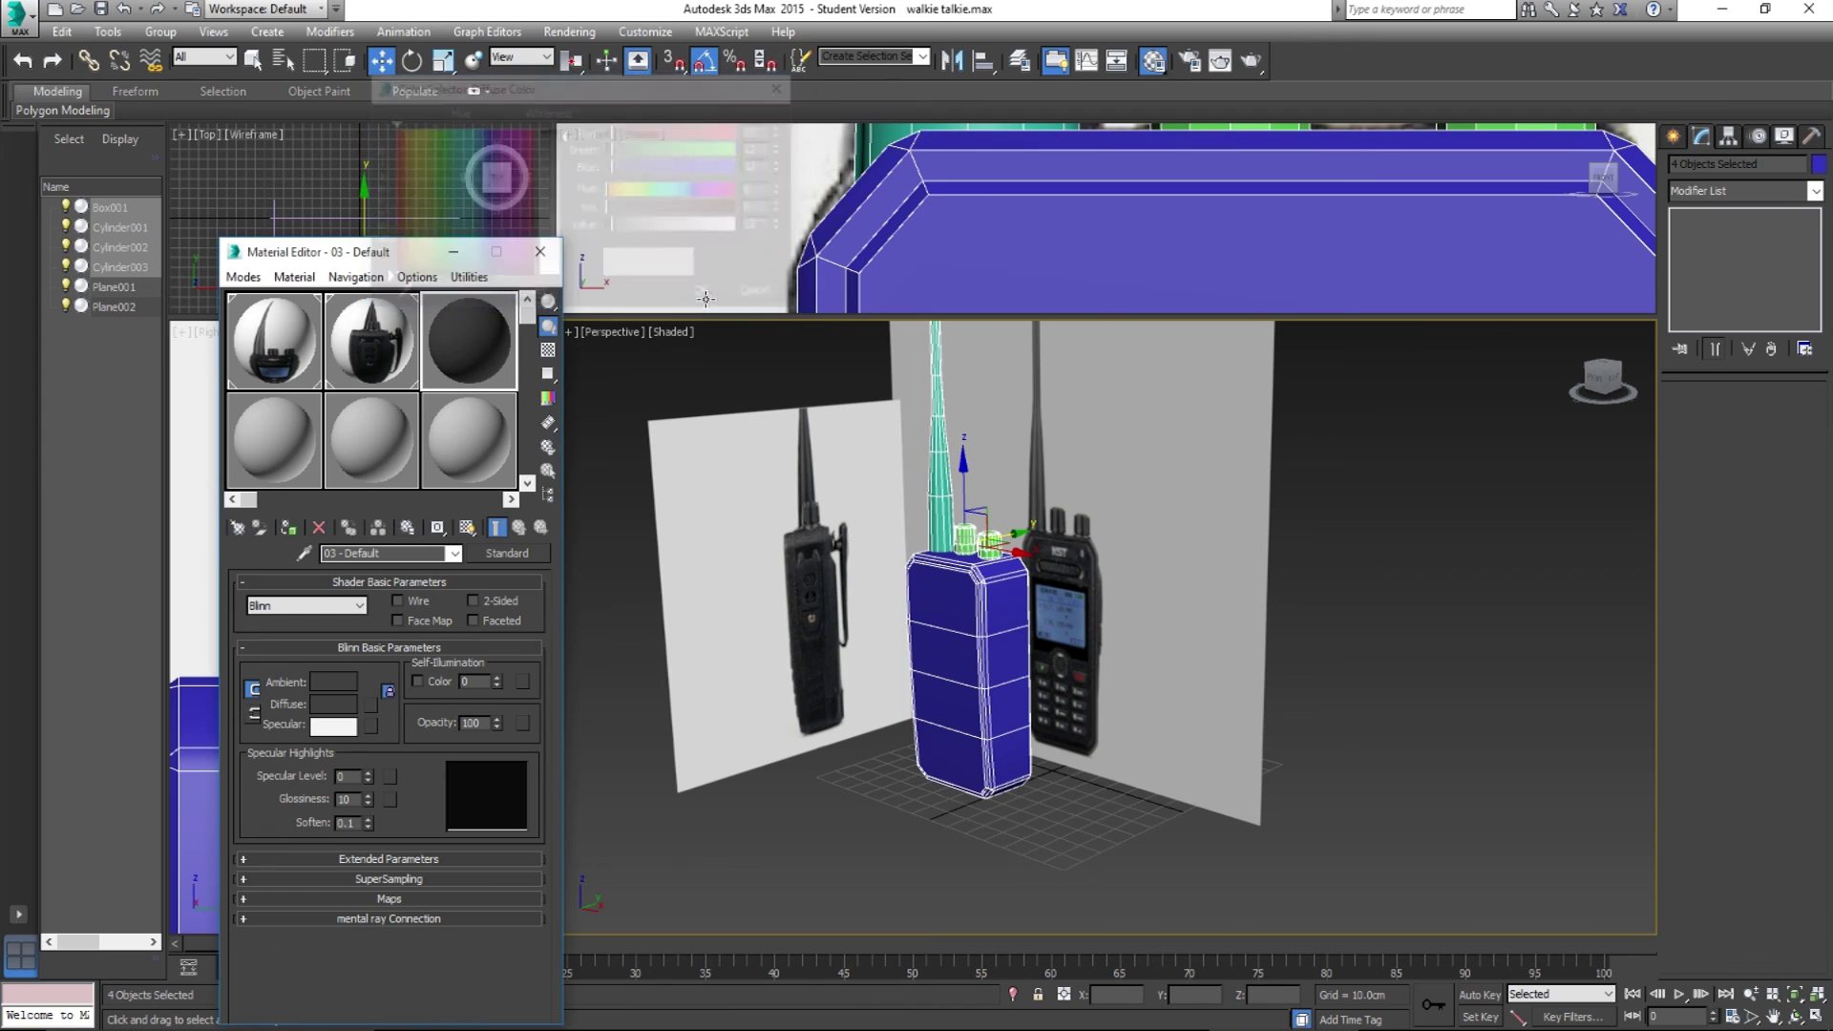
Step: Assign the near-black material to the four selected objects, compare it with the reference, and close the Material Editor
left_click(286, 528)
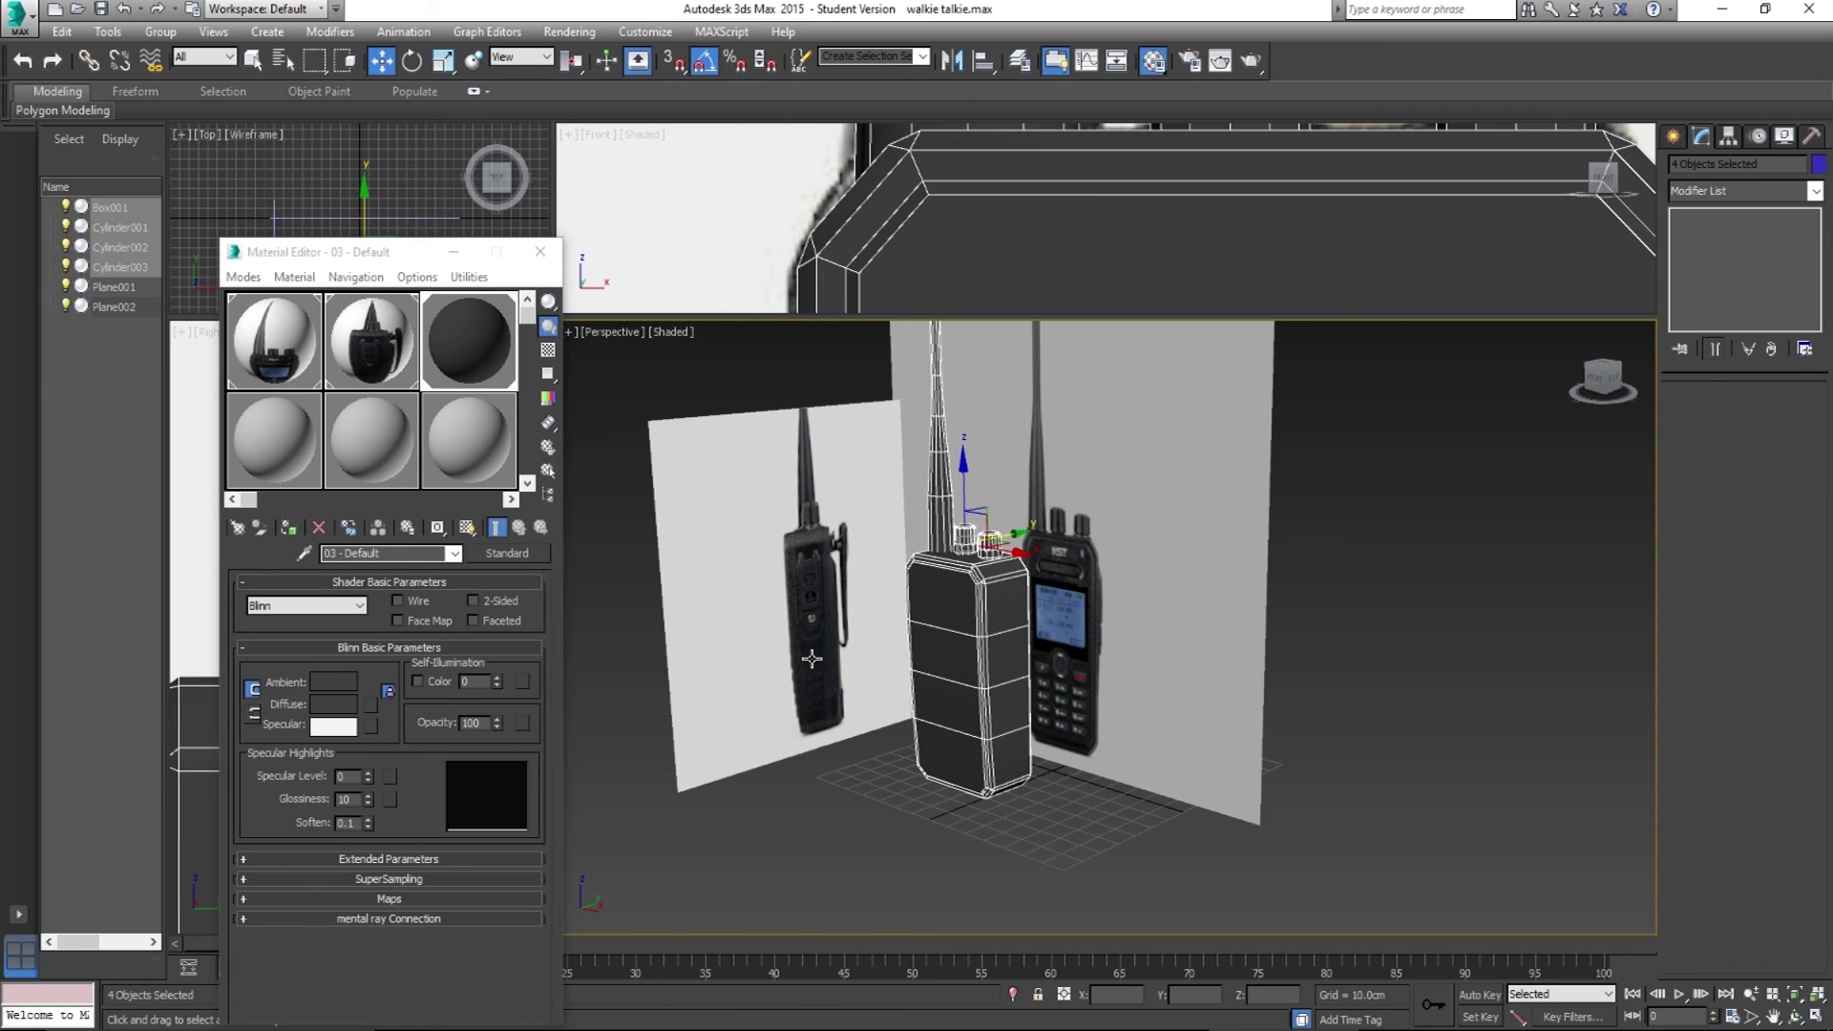
scroll(822, 654, "up", 5)
scroll(741, 523, "down", 2)
scroll(740, 523, "down", 4)
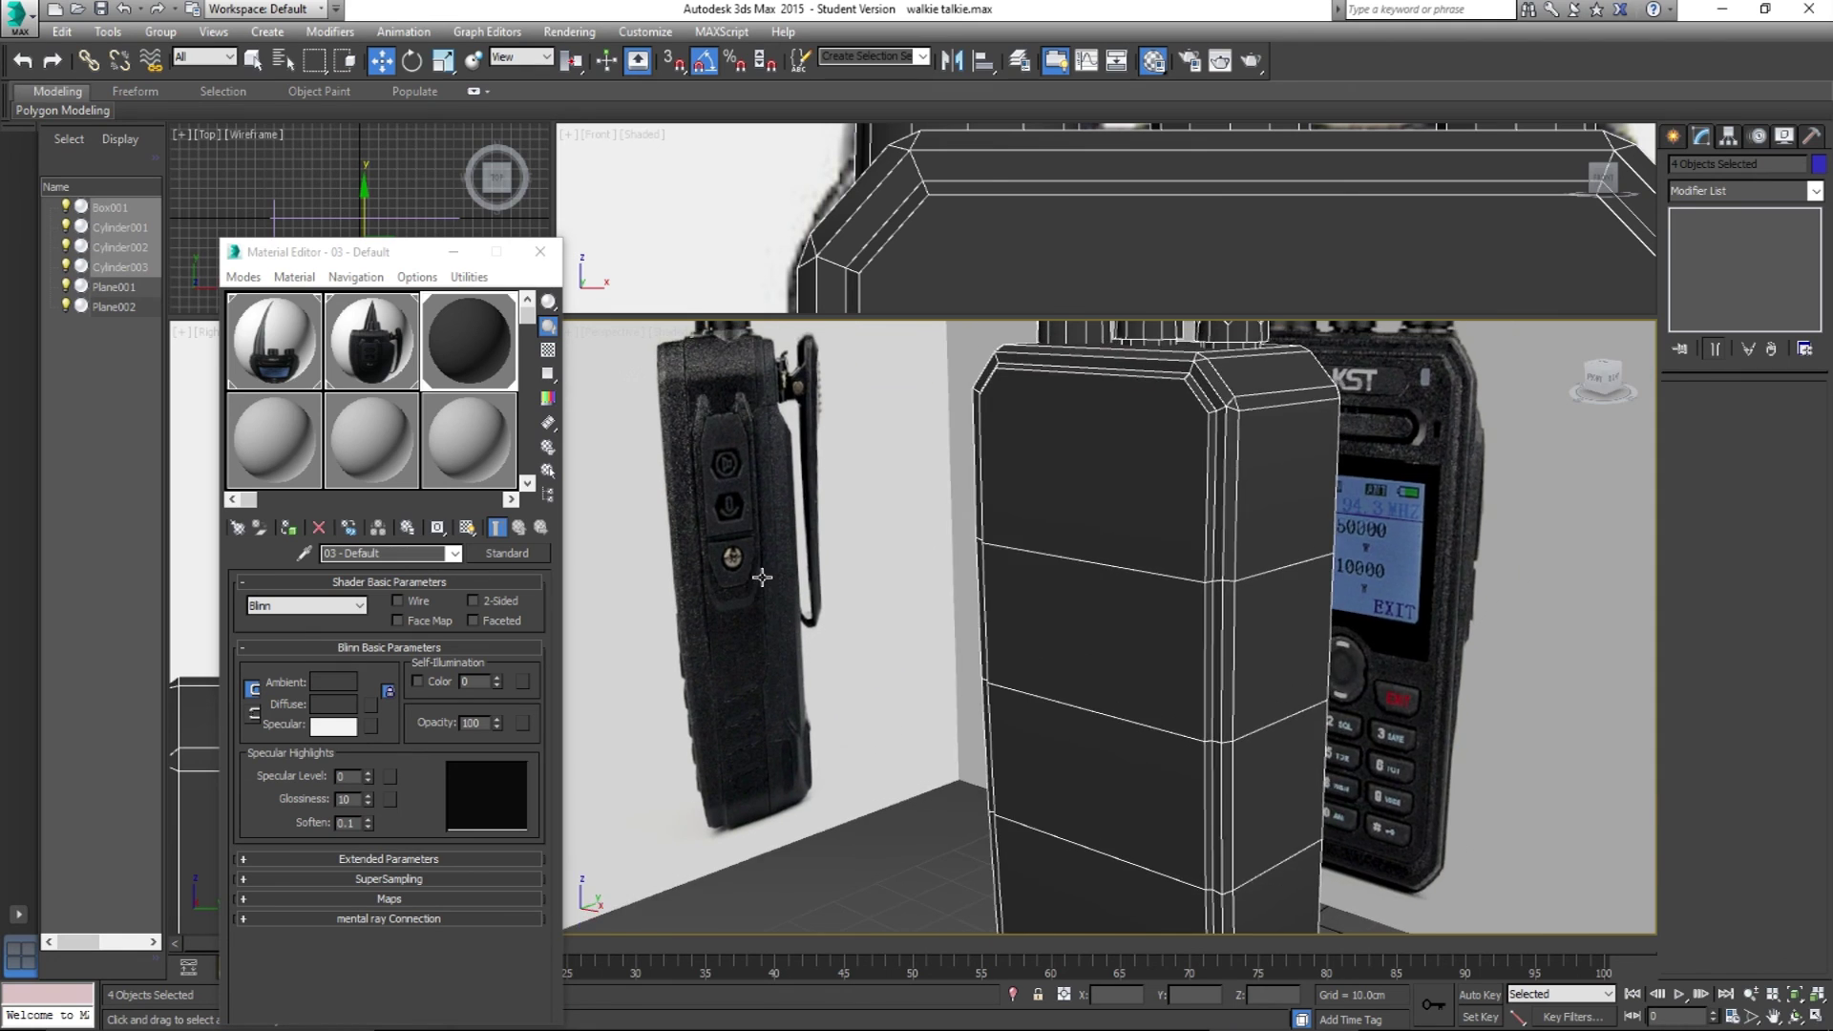
left_click(332, 706)
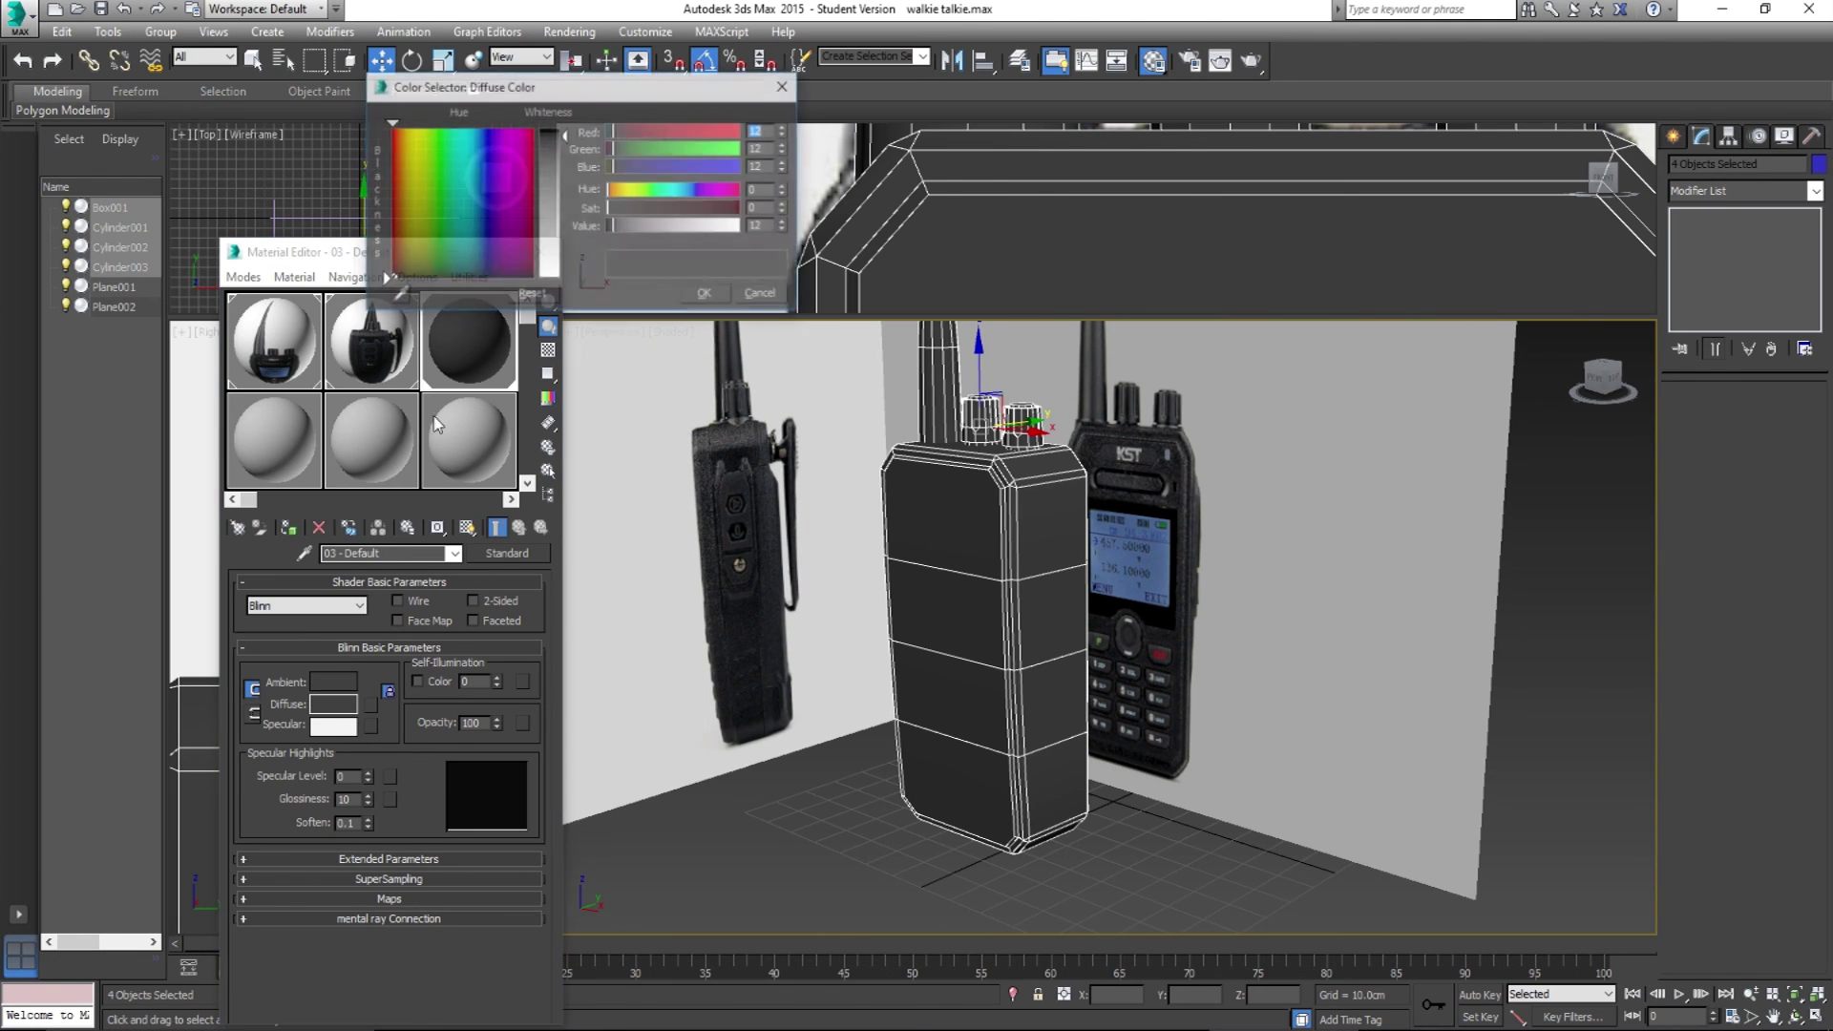
left_click(705, 295)
left_click(540, 251)
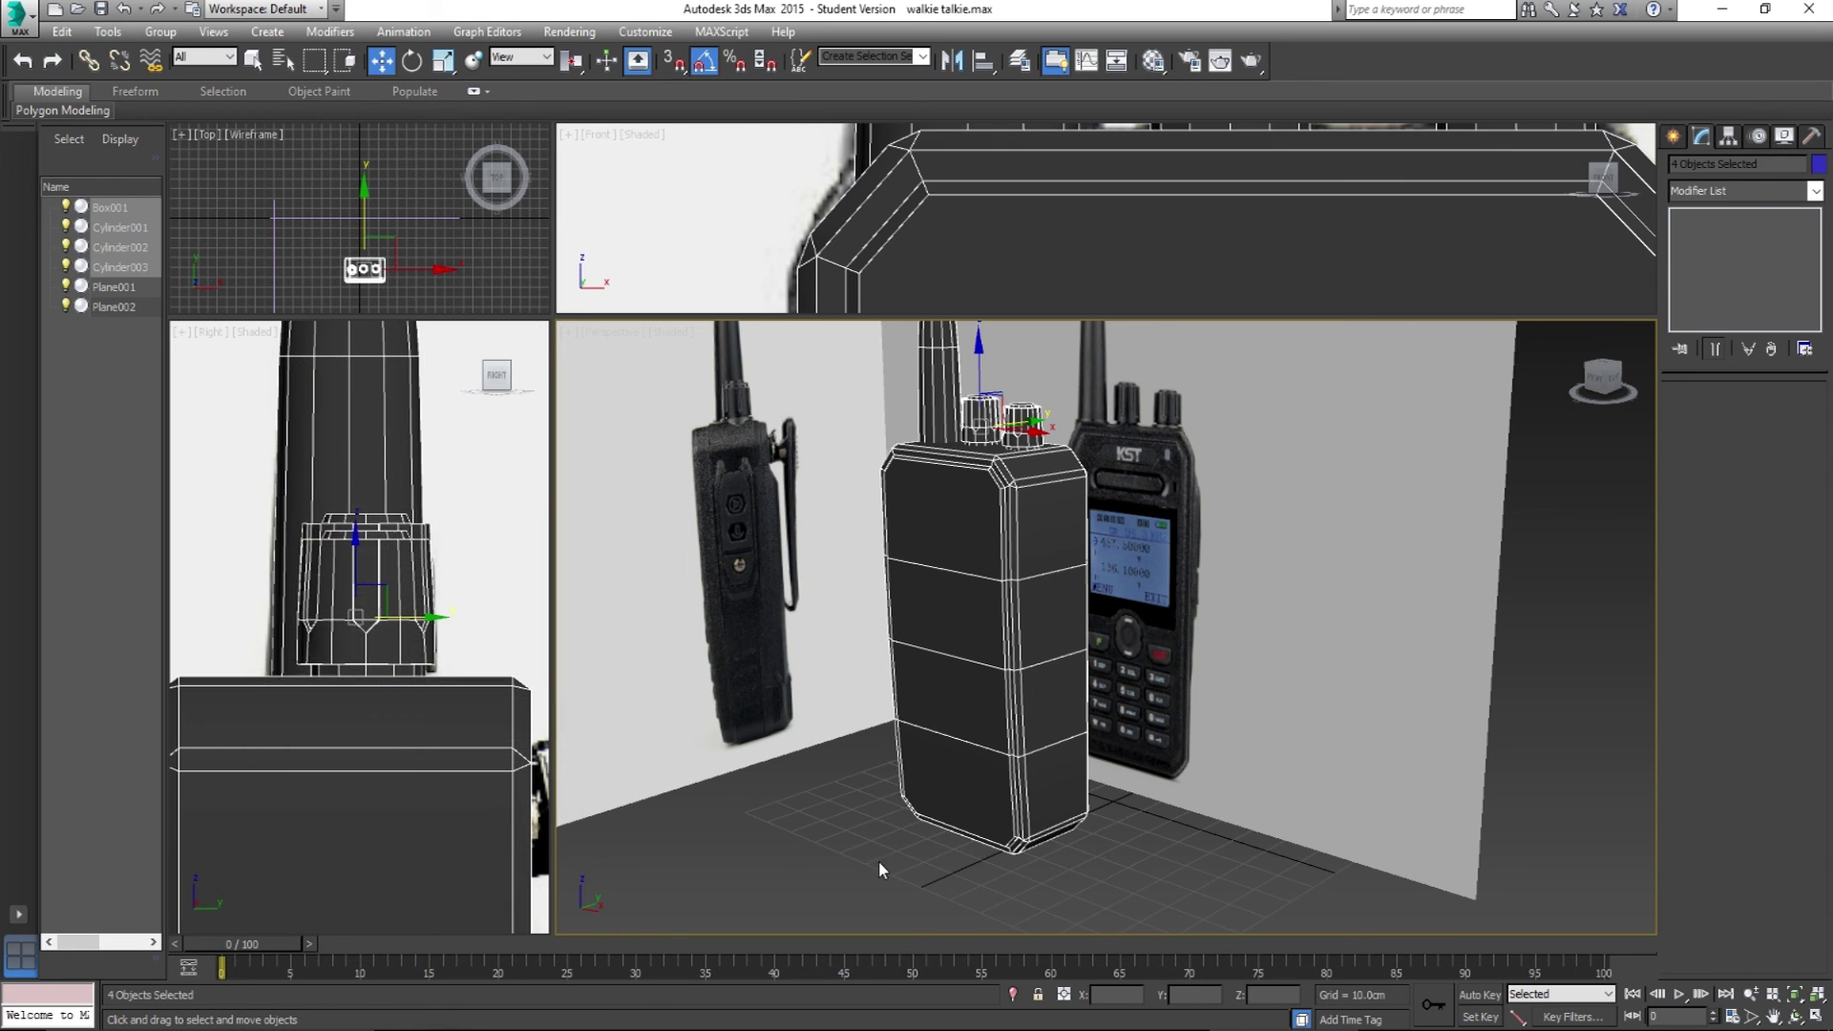
Step: Deselect everything and turn on edged-faces display in the Perspective viewport
left_click(878, 861)
scroll(781, 633, "up", 2)
middle_click_drag(781, 633, 968, 592, "alt")
key("F4")
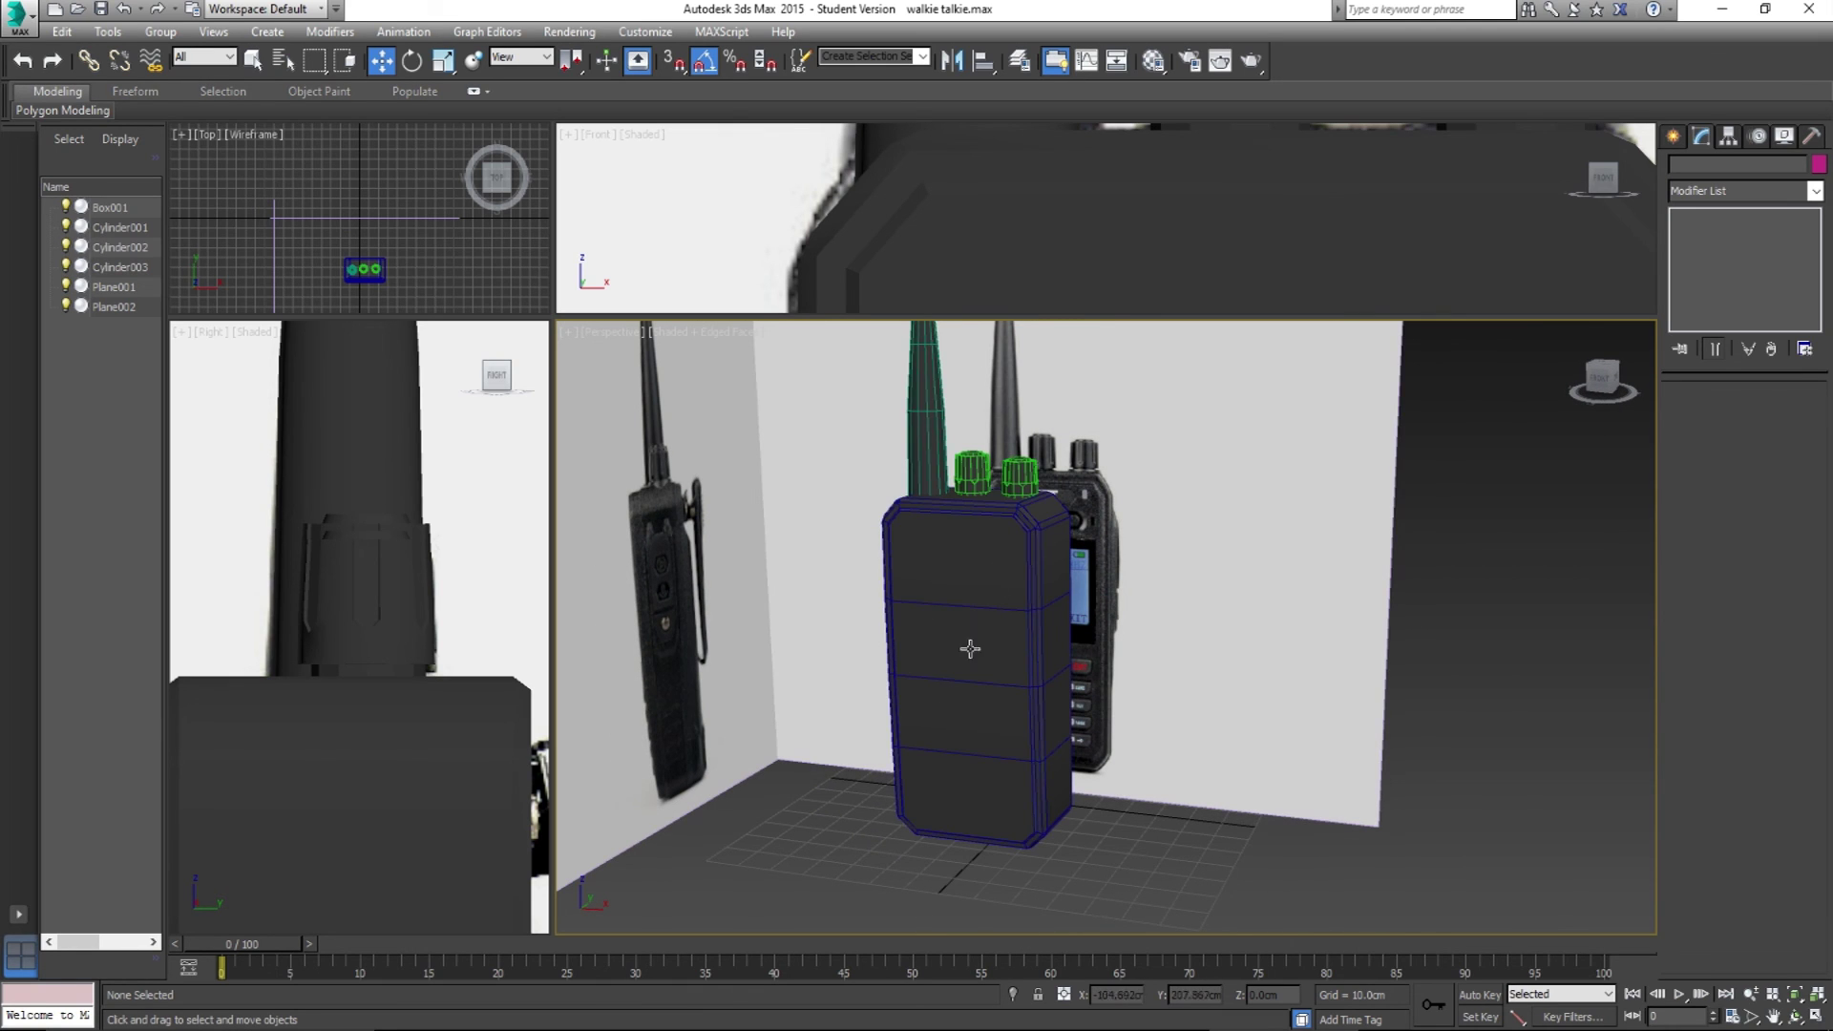
left_click(966, 602)
left_click(974, 487, "ctrl")
left_click(1018, 475, "ctrl")
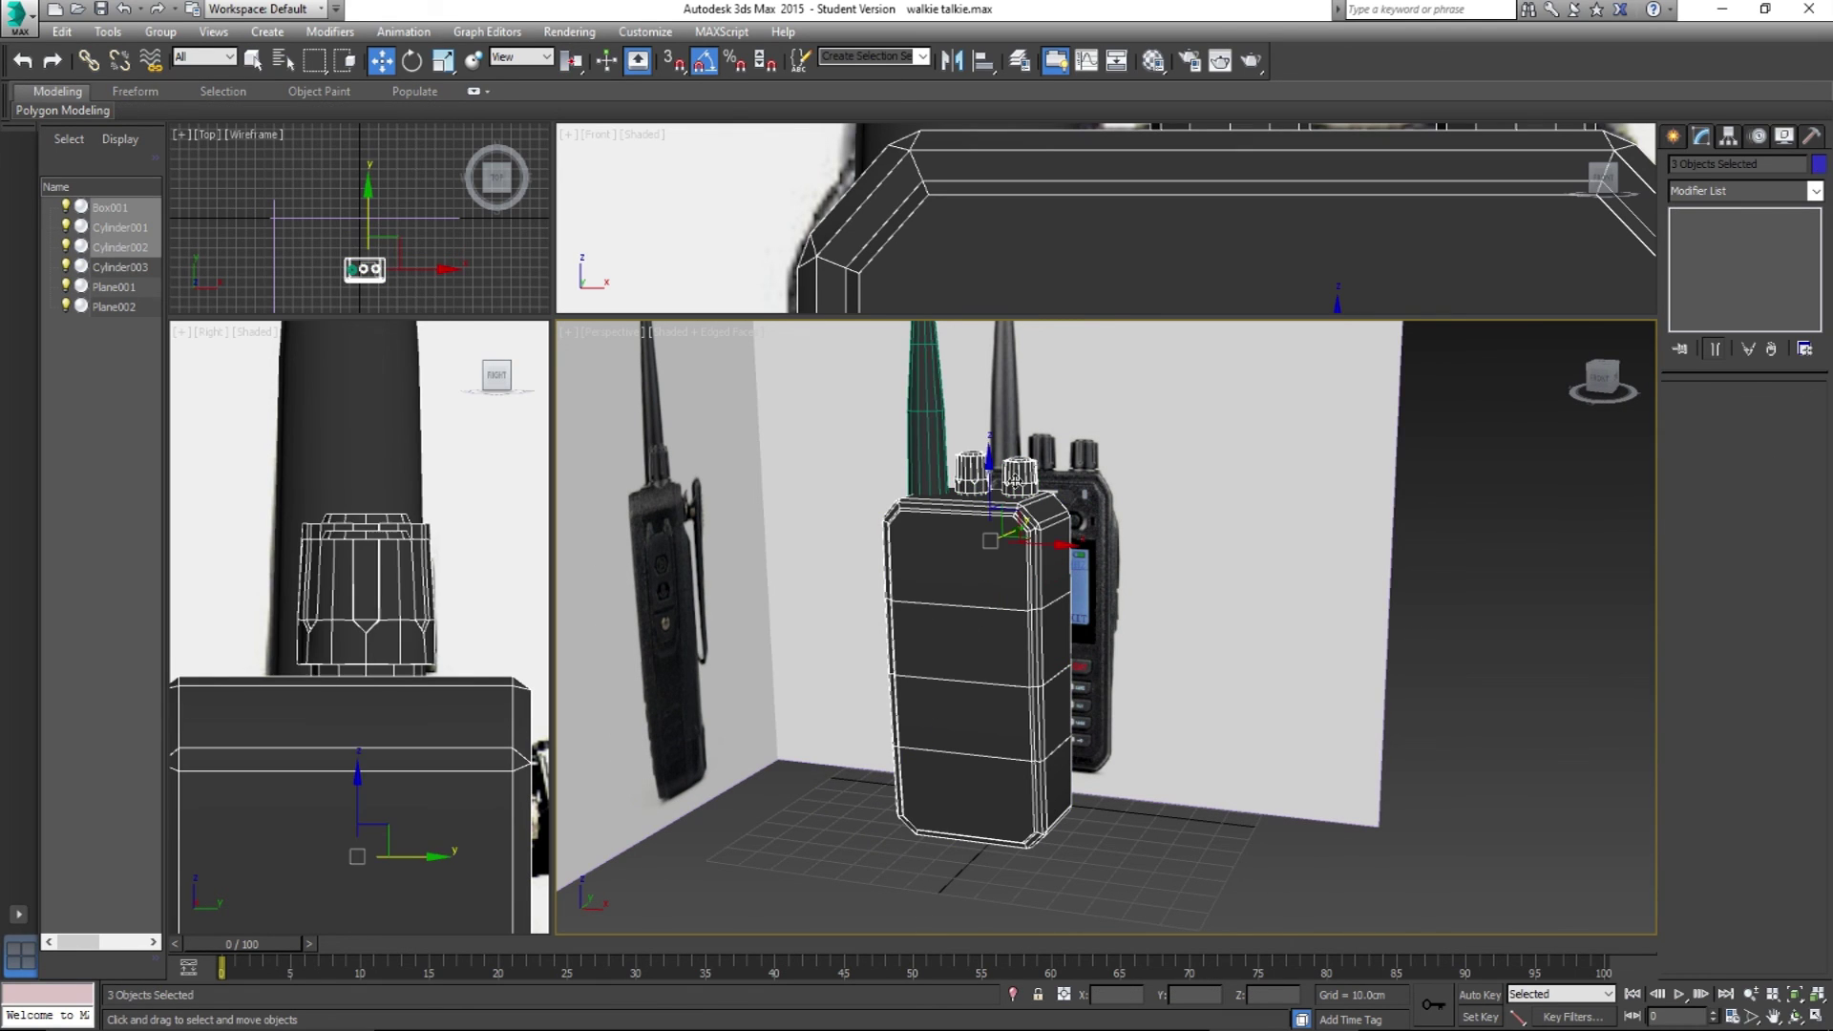
left_click(936, 477, "ctrl")
middle_click_drag(964, 576, 950, 624, "alt")
left_click(867, 855)
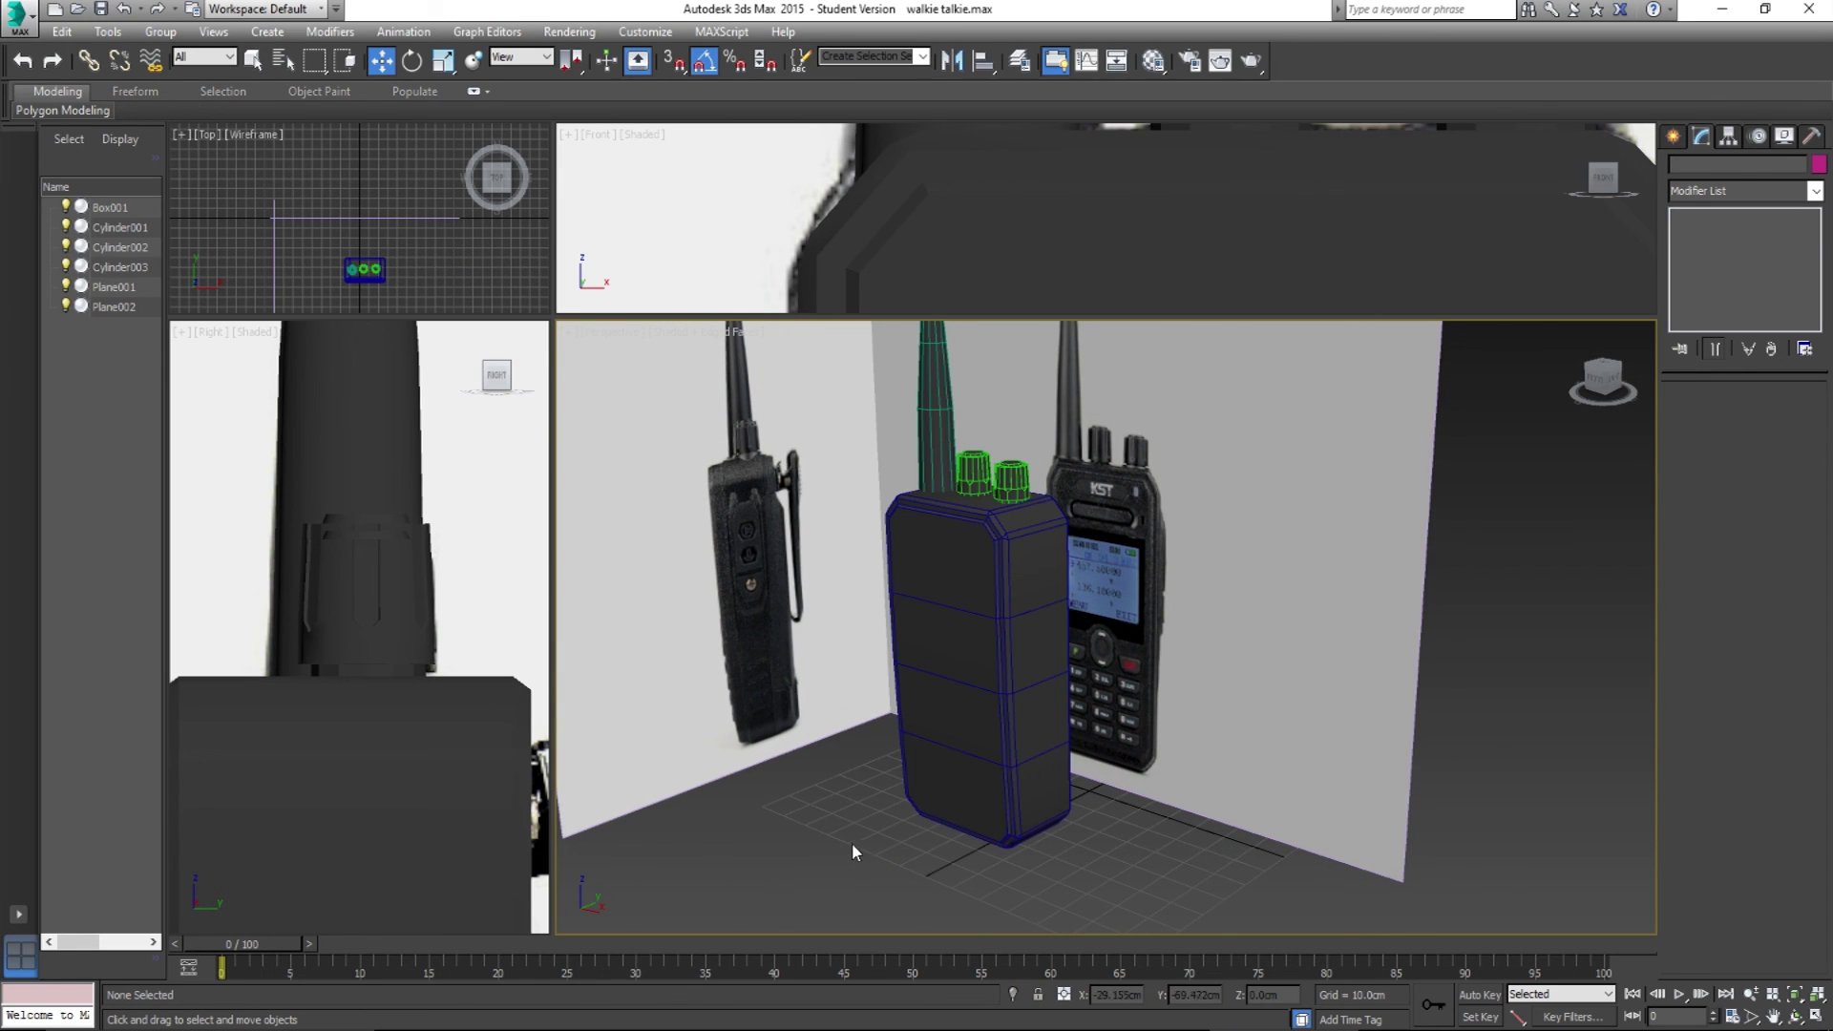